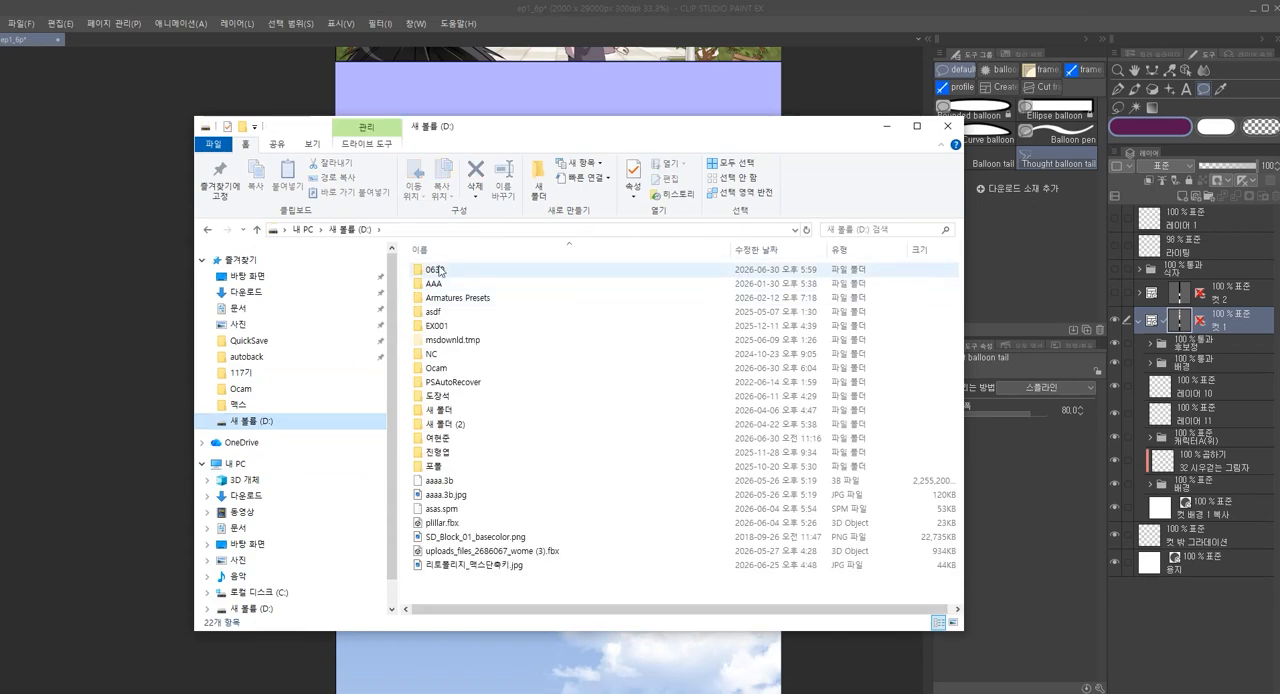
# Open 레이어트리 가이드.pdf from the 0630 folder, read its sections on overlapping-cut folders and between-cut gradients, and close it
pyautogui.doubleClick(445, 268)
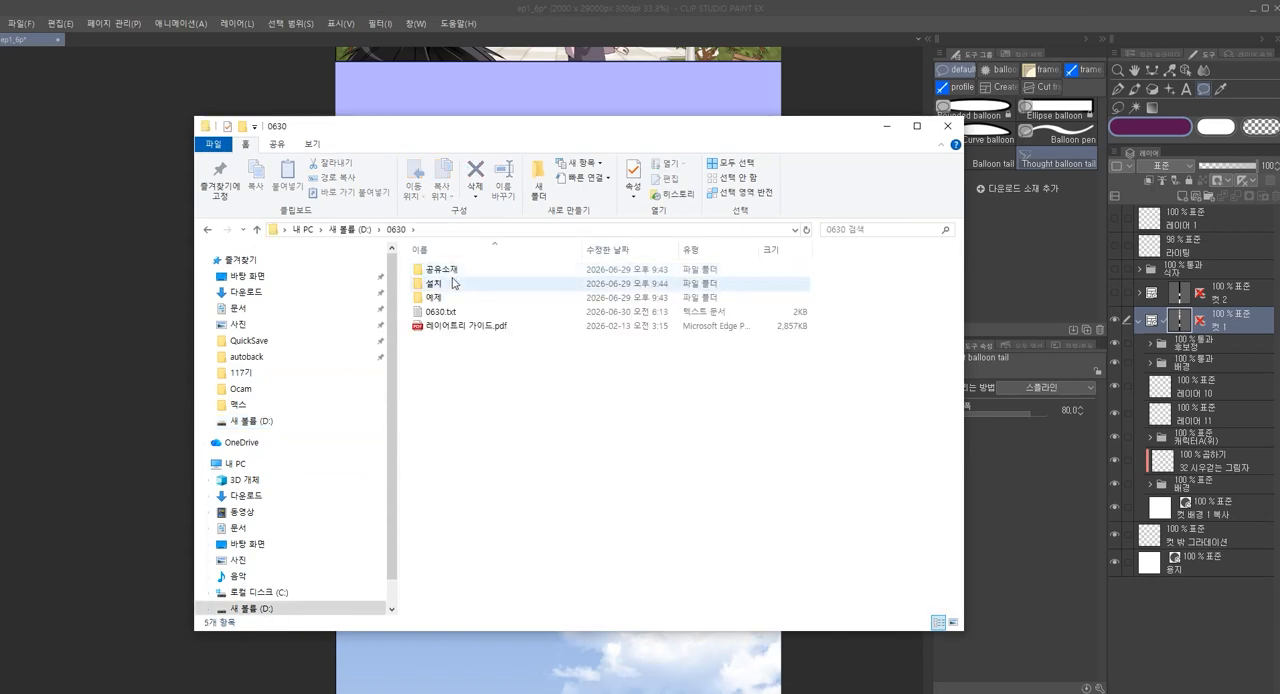
pyautogui.doubleClick(491, 328)
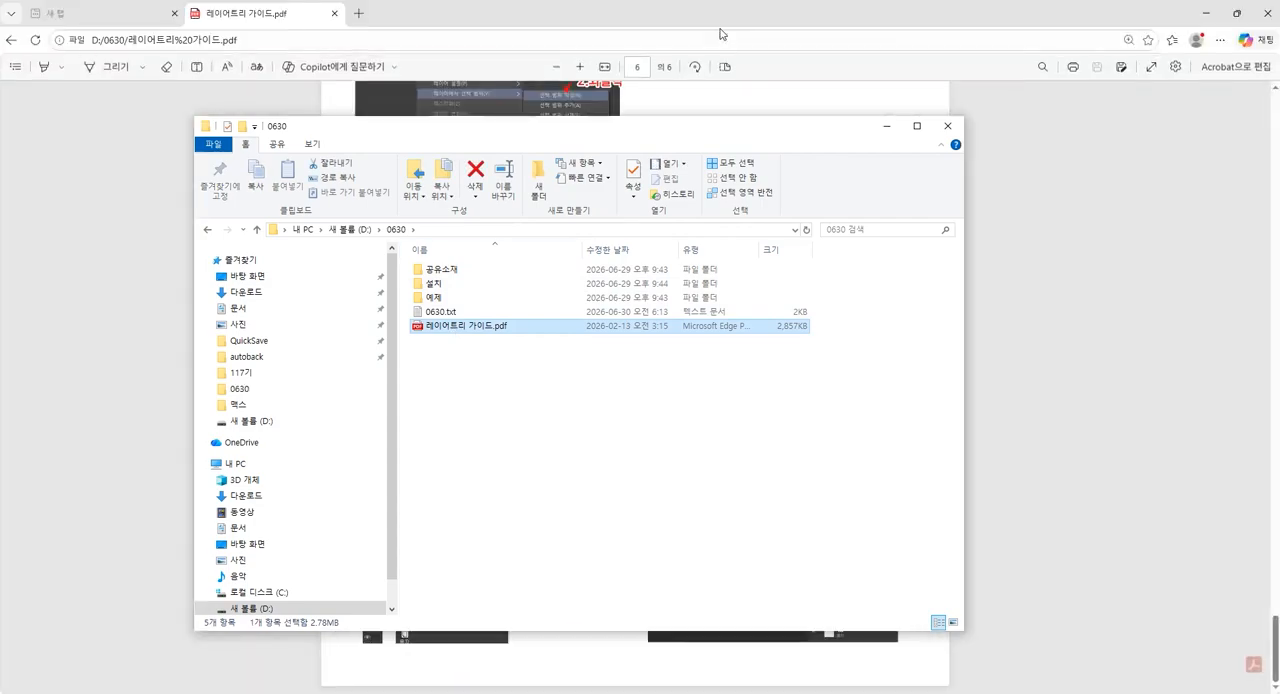
pyautogui.scroll(8, 686, 230)
pyautogui.scroll(20, 683, 274)
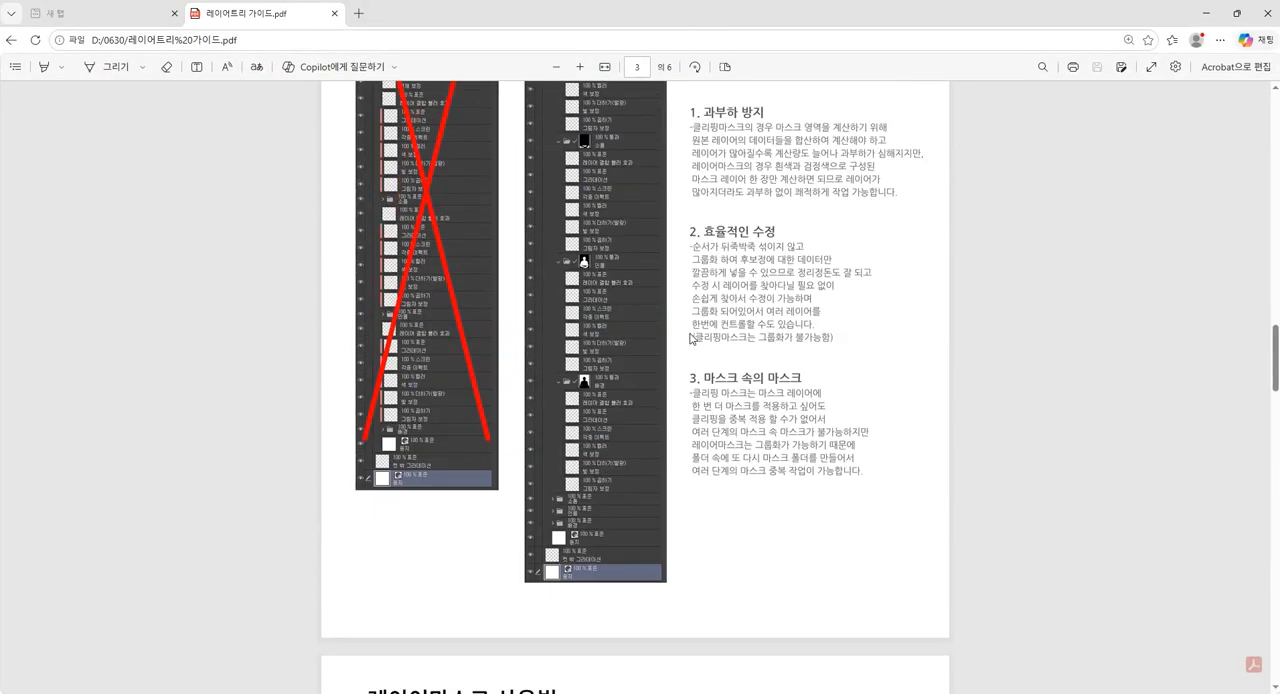
pyautogui.scroll(5, 590, 365)
pyautogui.scroll(-6, 580, 363)
pyautogui.scroll(-2, 413, 458)
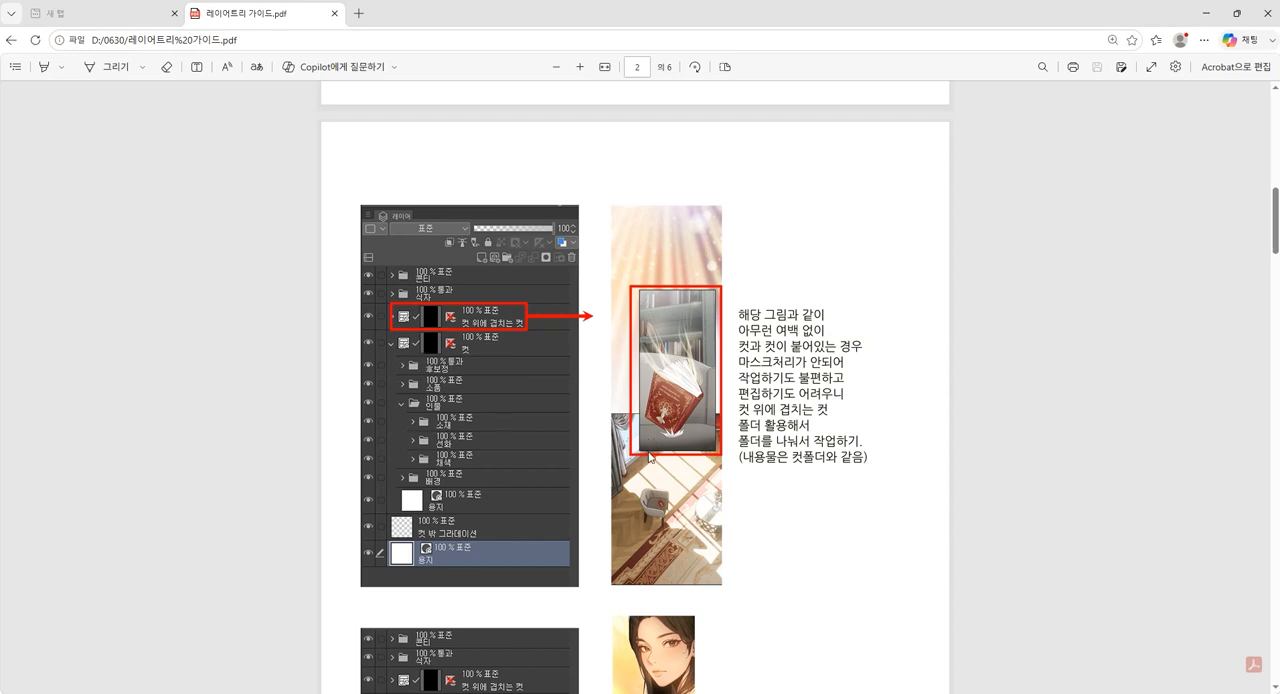
pyautogui.scroll(-1, 680, 494)
pyautogui.scroll(1, 680, 494)
pyautogui.scroll(-1, 680, 493)
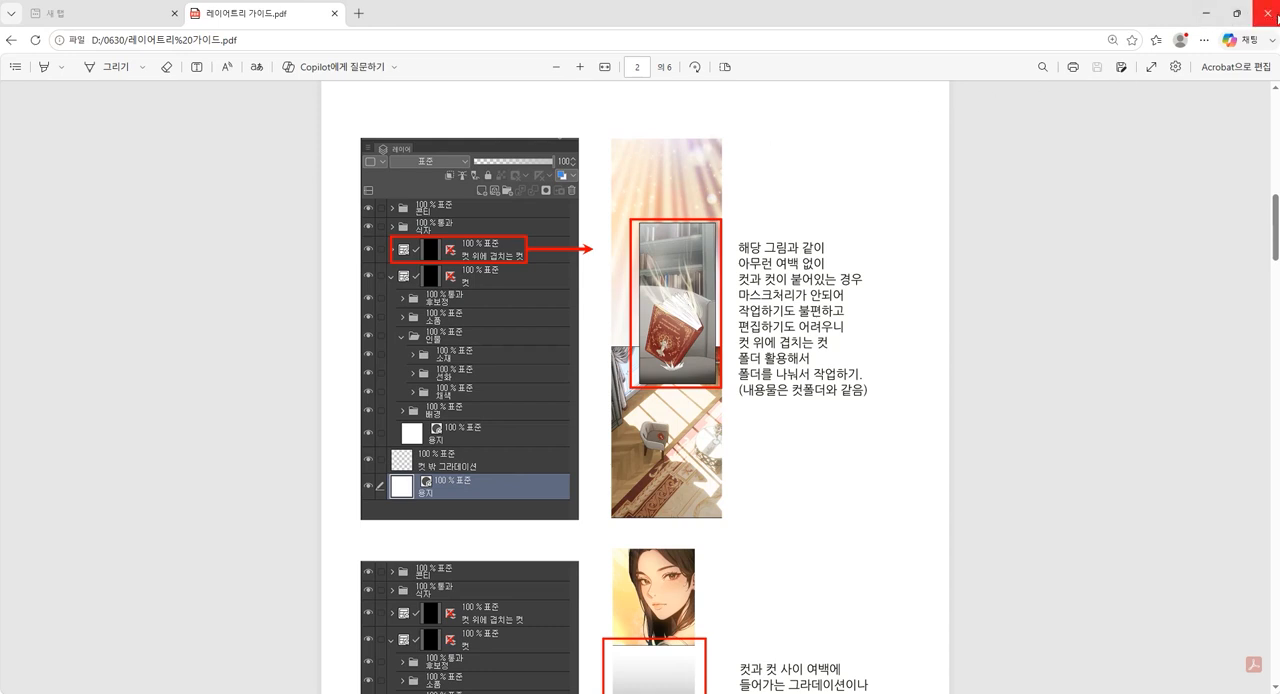
pyautogui.scroll(-5, 1222, 110)
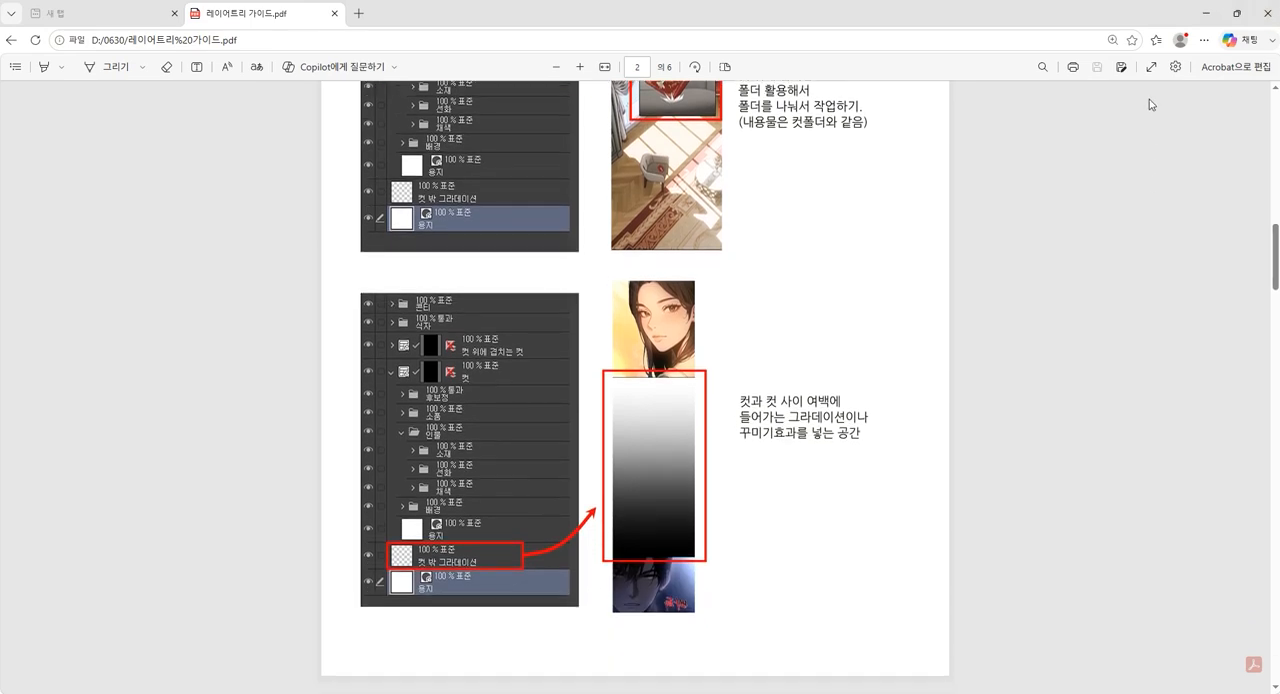
pyautogui.click(1265, 13)
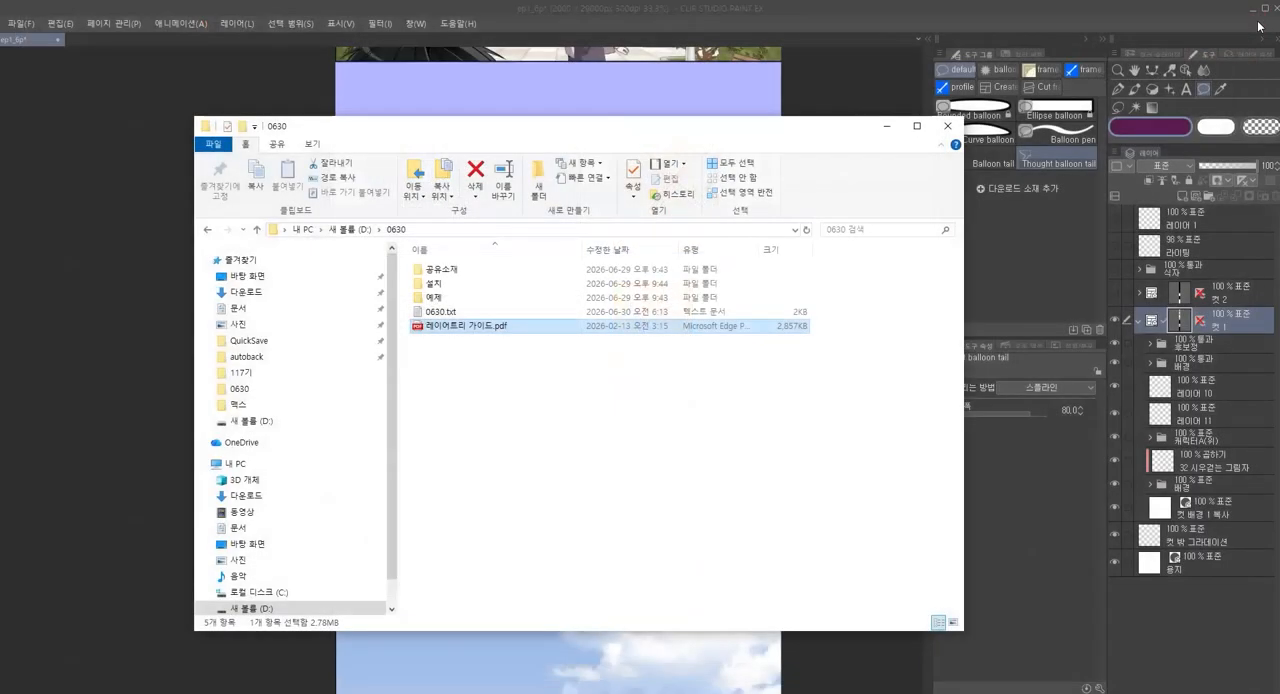
# Switch back to Clip Studio Paint and expand the 후보정 folder inside 컷 1, with its 배경 복사 subfolder collapsed
pyautogui.click(882, 10)
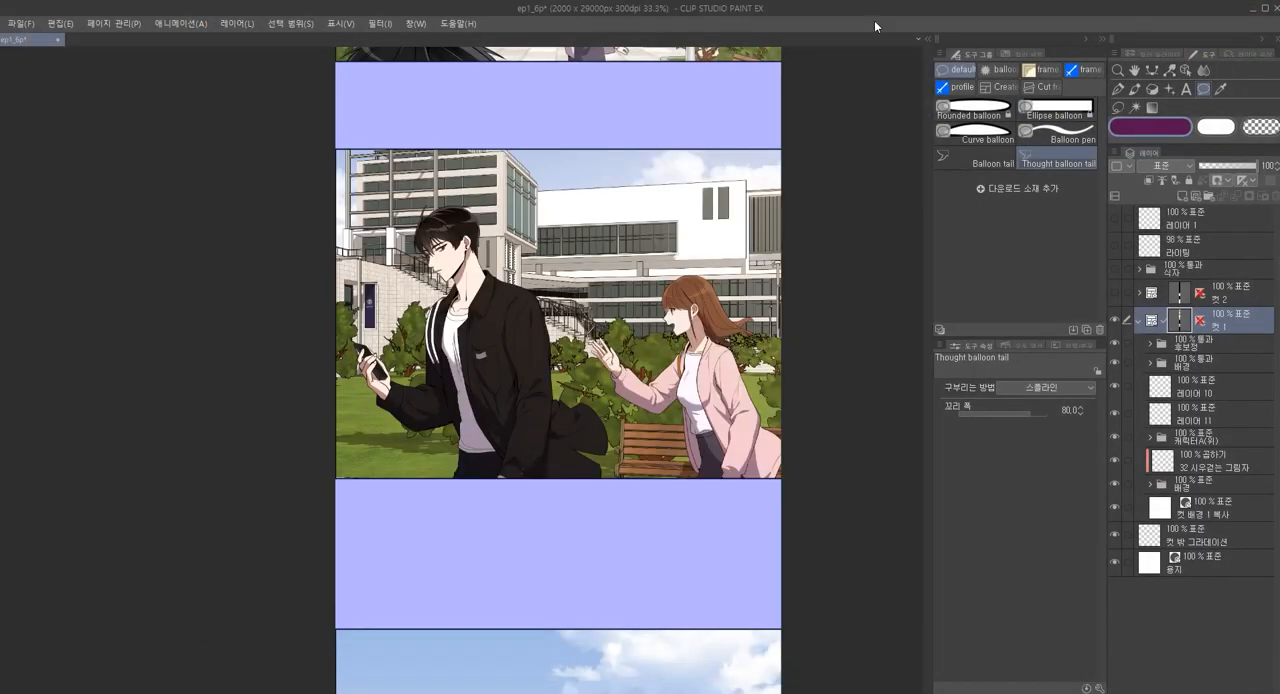
pyautogui.click(1150, 343)
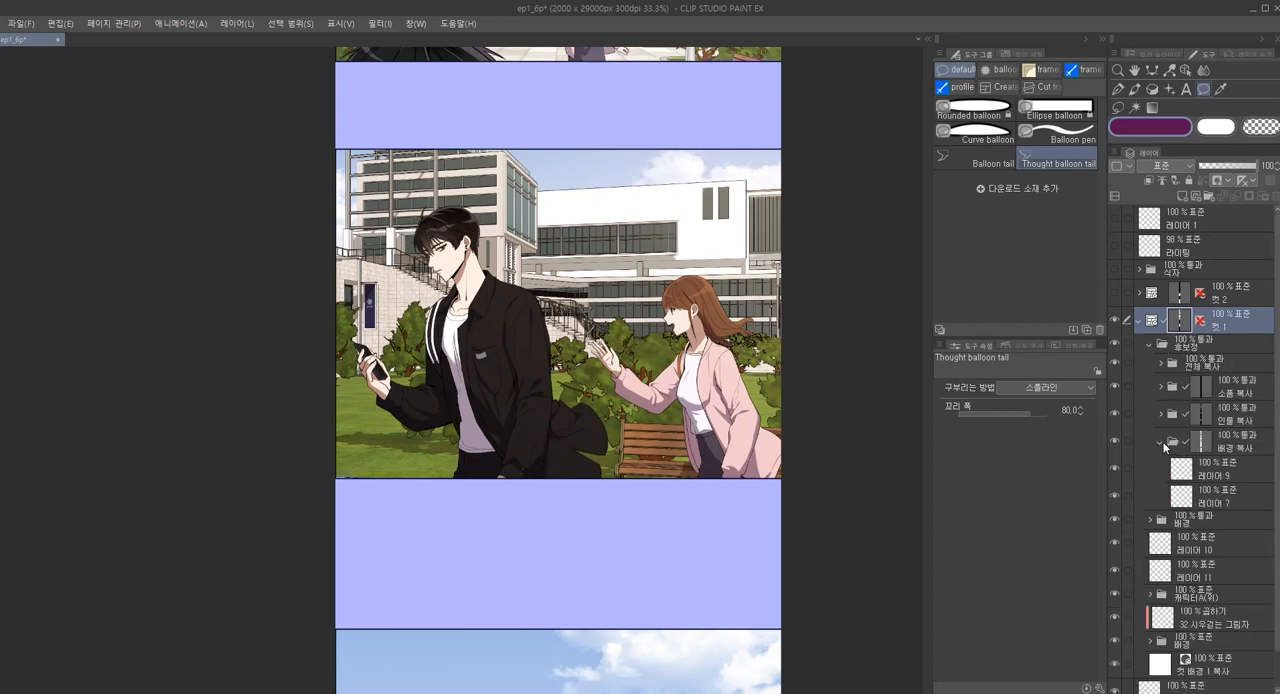
pyautogui.click(1161, 442)
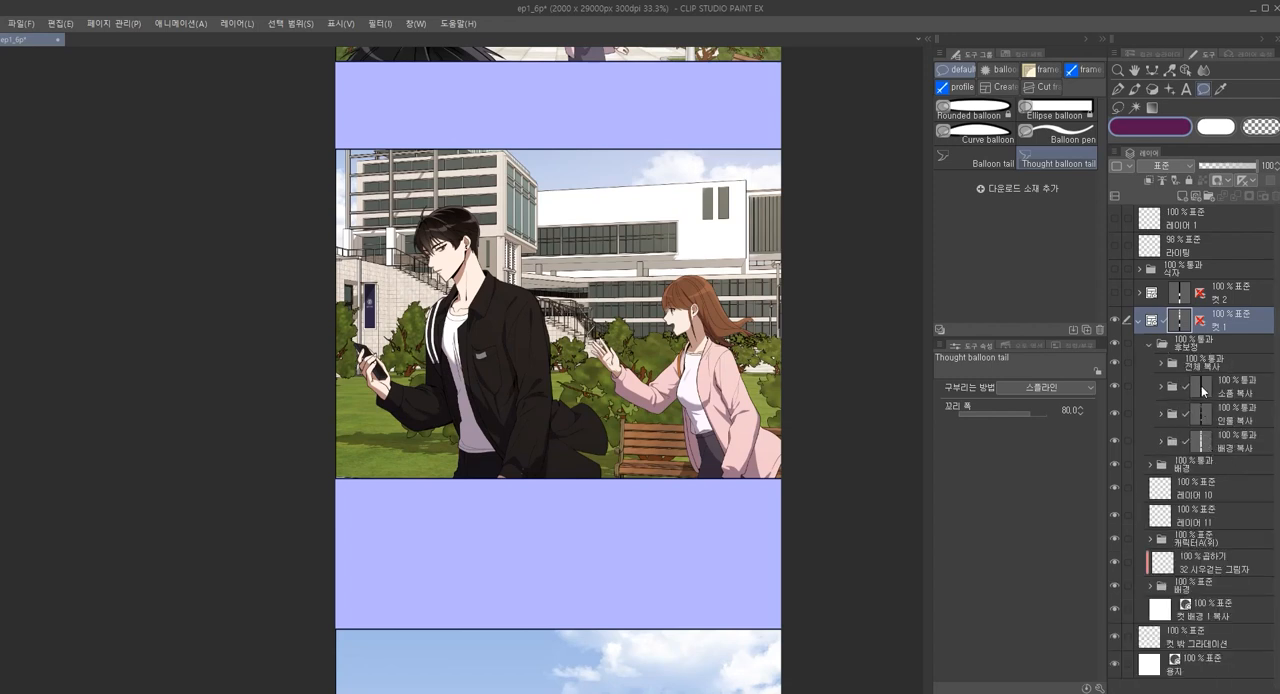
# Load the mask areas of the 배경 복사 and 인물 복사 folders as selections in turn, and deselect
pyautogui.click(1203, 447)
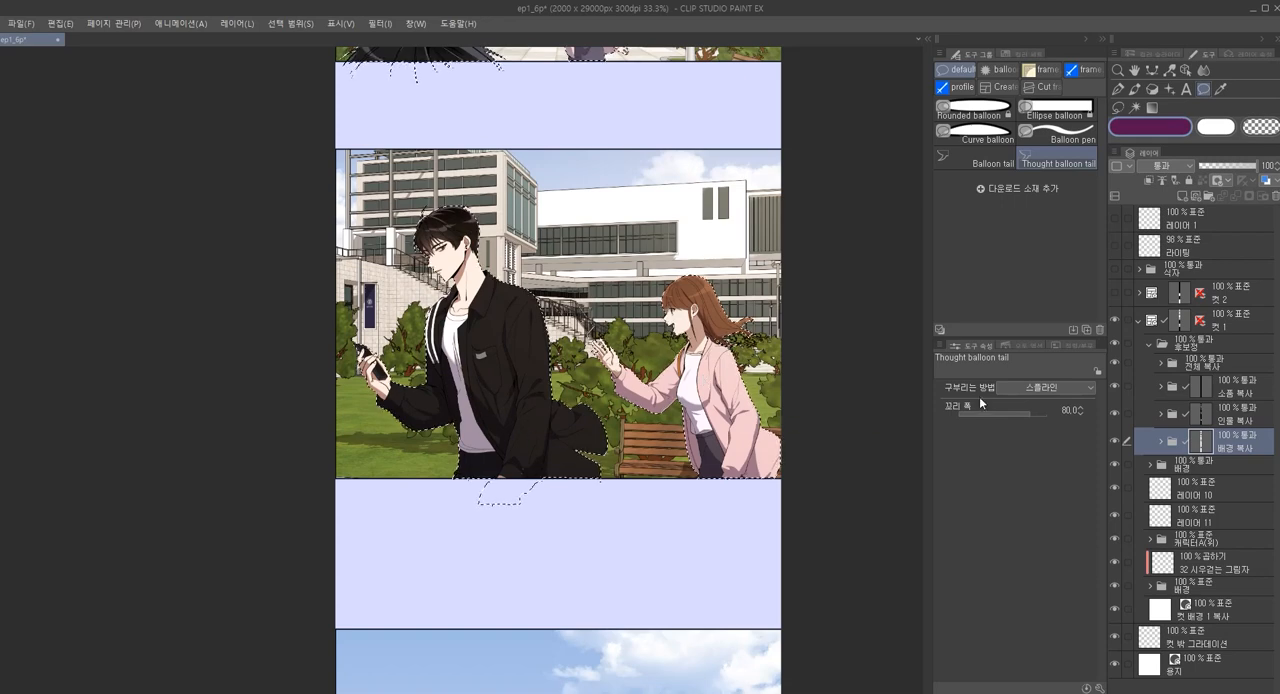
pyautogui.click(1205, 413)
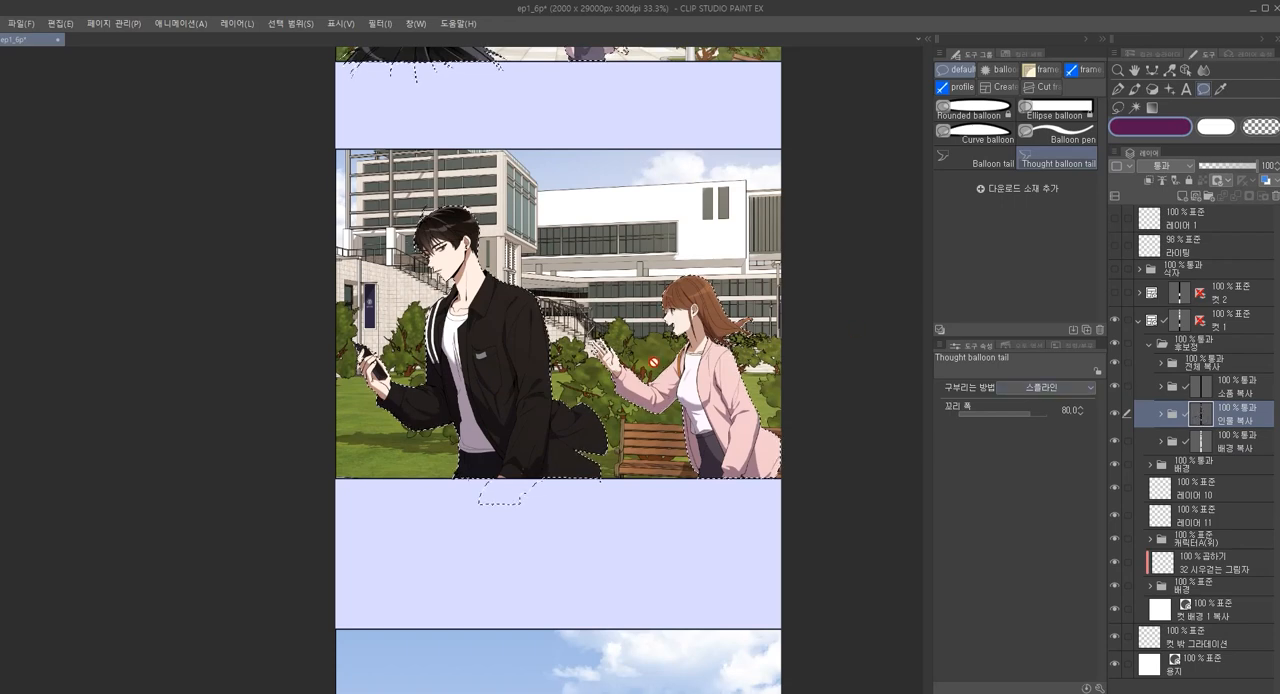
pyautogui.click(1205, 444)
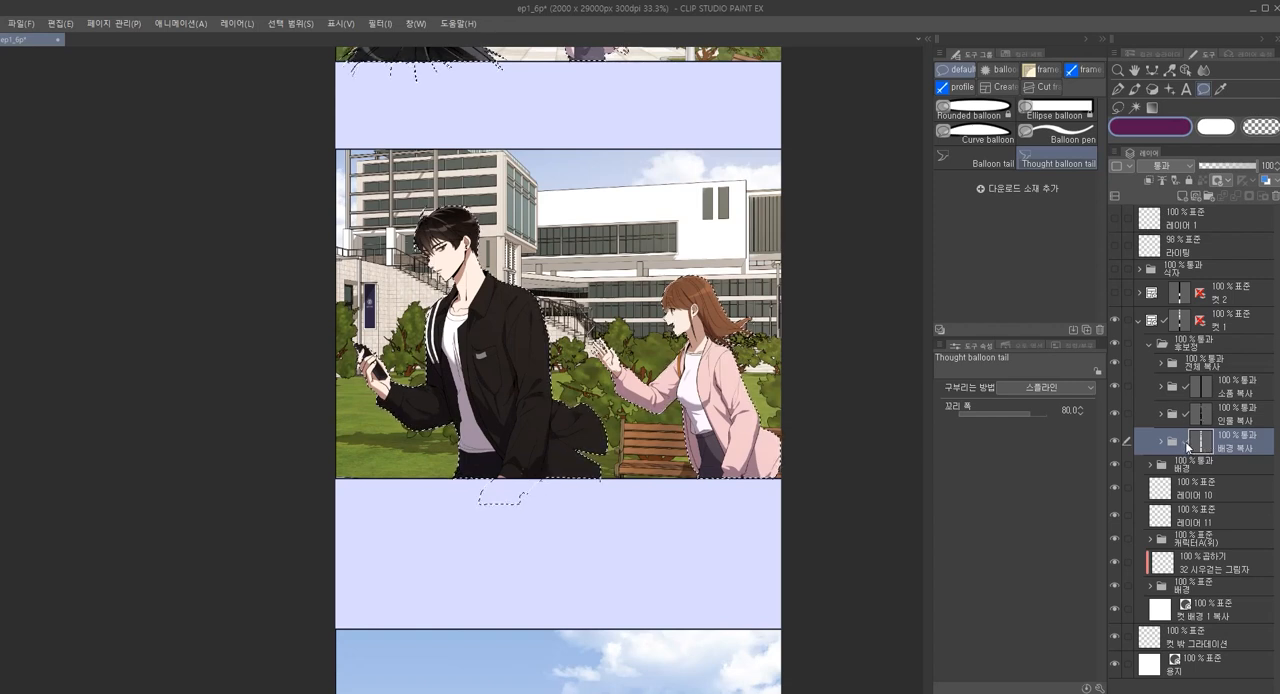
pyautogui.hotkey('ctrl', 'd')
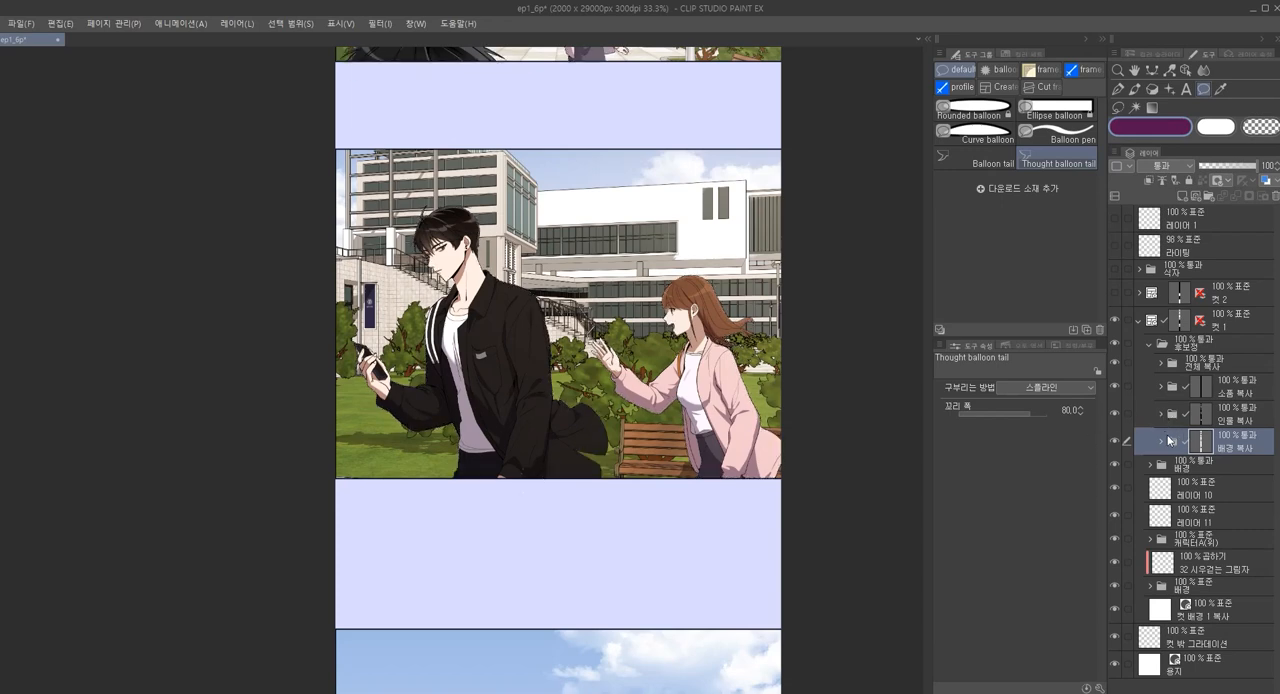
# Delete 레이어 9 from the 배경 복사 folder and add a new layer above 레이어 7
pyautogui.click(1162, 441)
pyautogui.scroll(-1, 1186, 455)
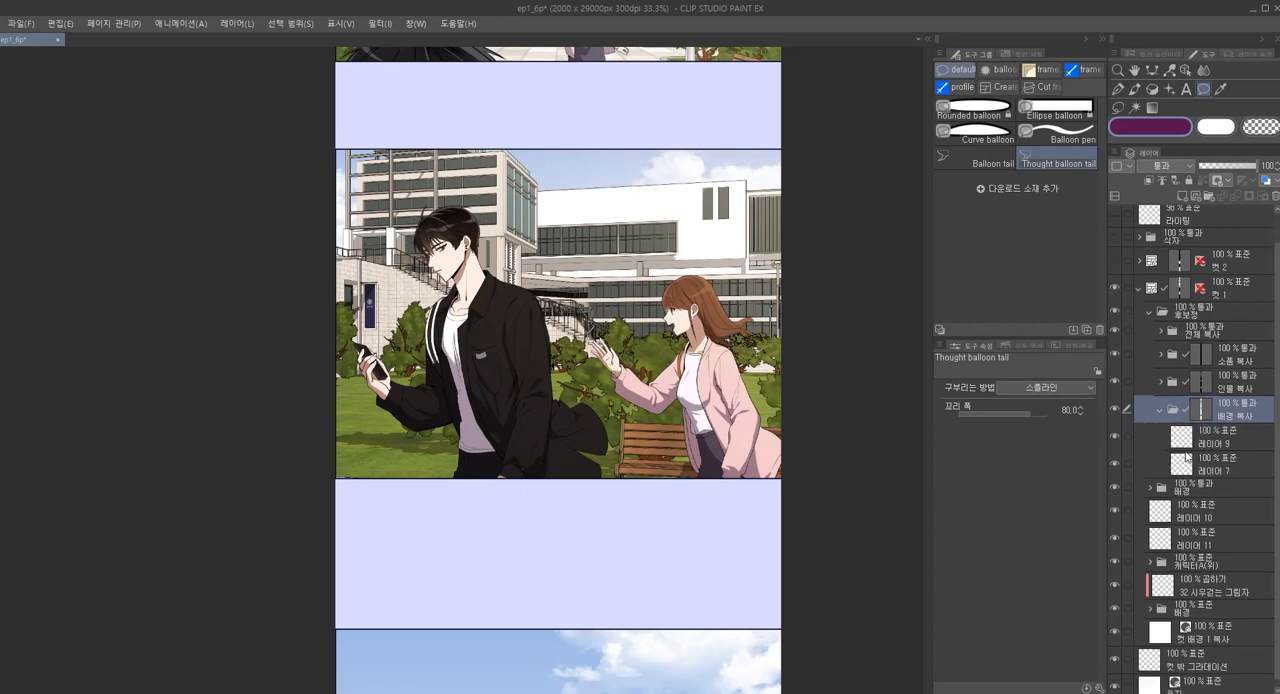
pyautogui.click(1236, 438)
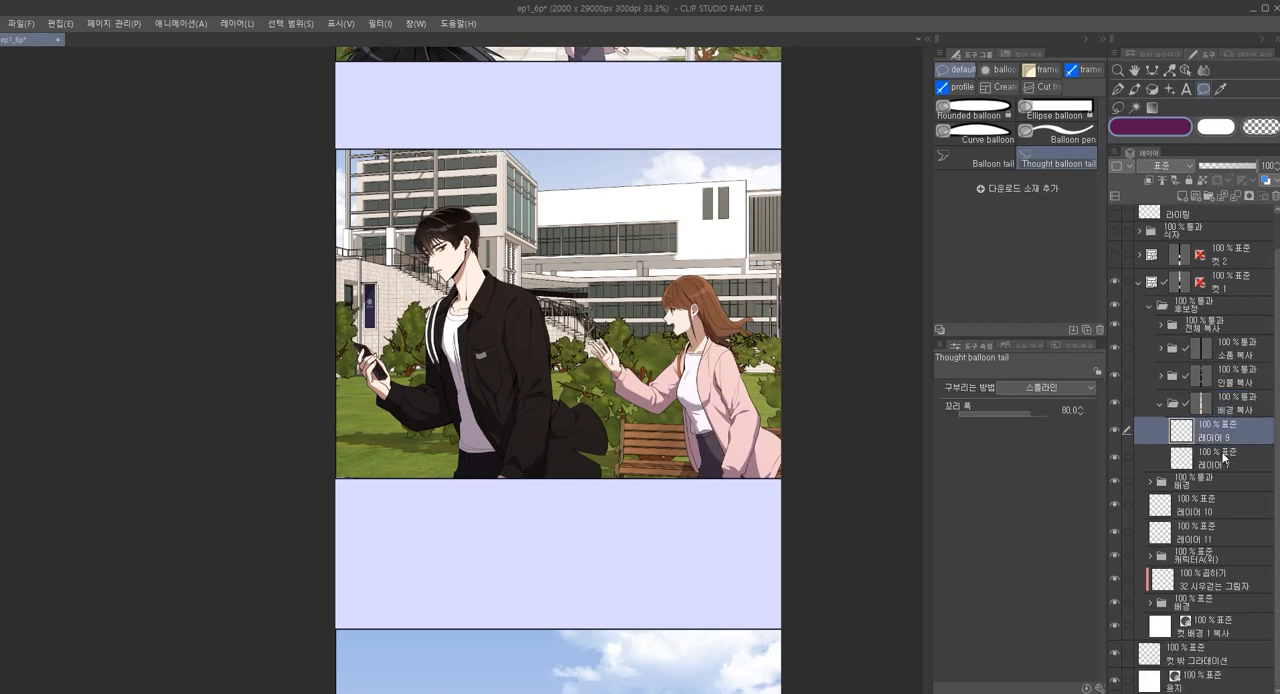
pyautogui.click(1220, 463)
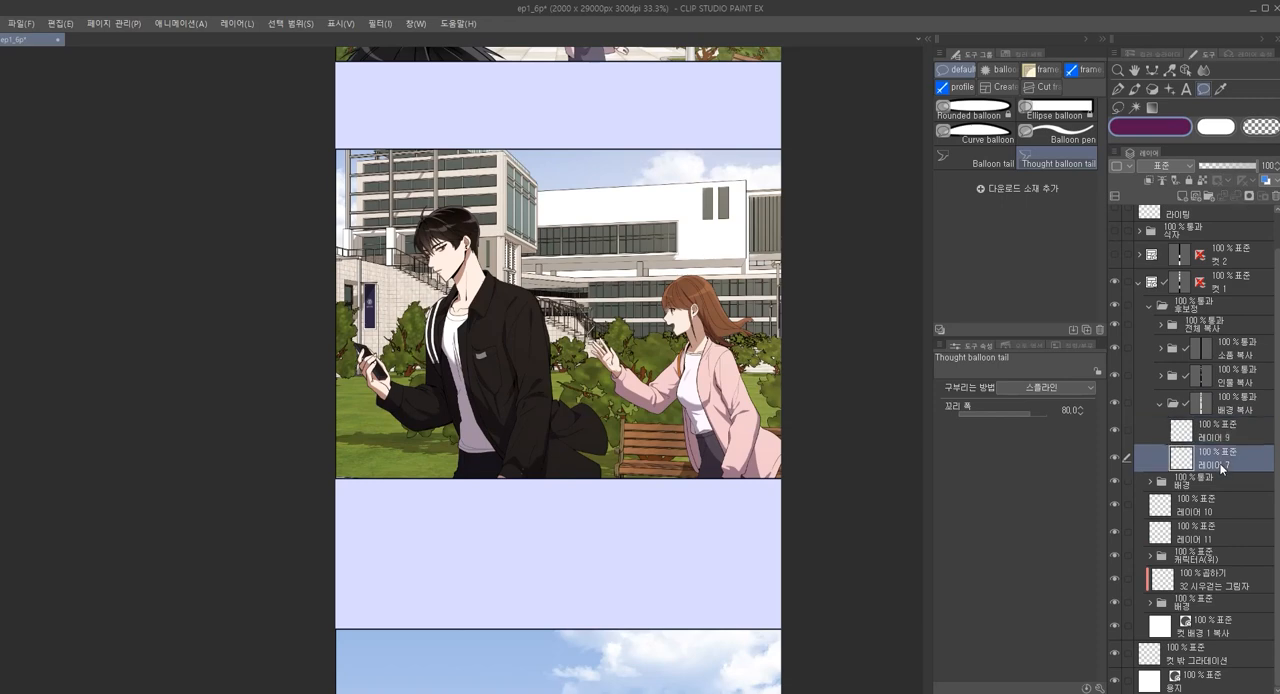
pyautogui.keyDown('shift'); pyautogui.click(1229, 439); pyautogui.keyUp('shift')
pyautogui.press('Delete')
pyautogui.hotkey('ctrl', 'z')
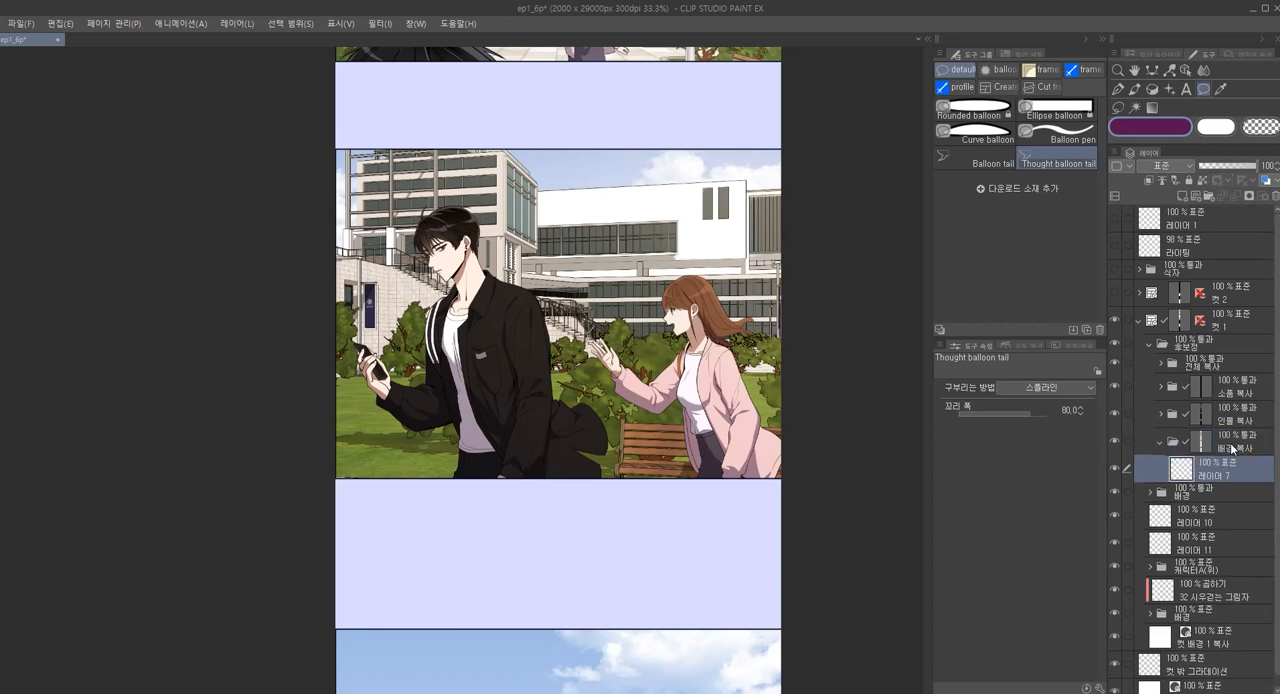
pyautogui.hotkey('ctrl', 'z')
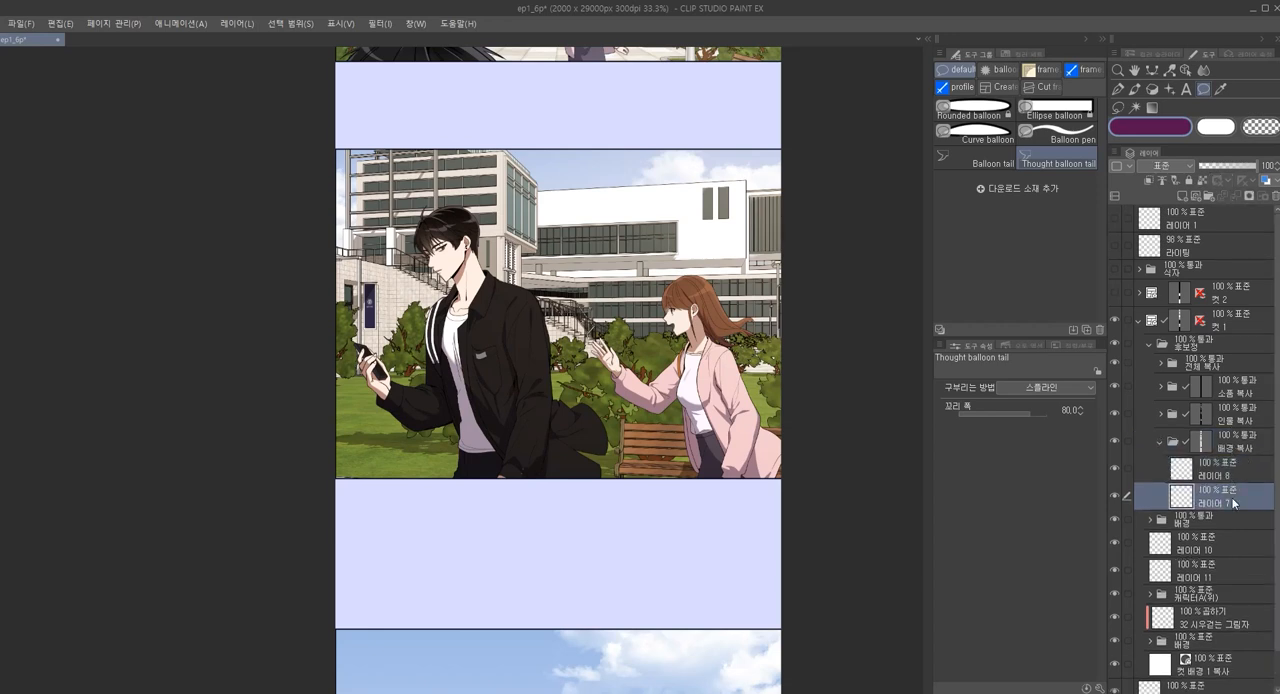
# Browse the blend modes for 레이어 7 and set it to 더하기(발광)
pyautogui.click(1178, 166)
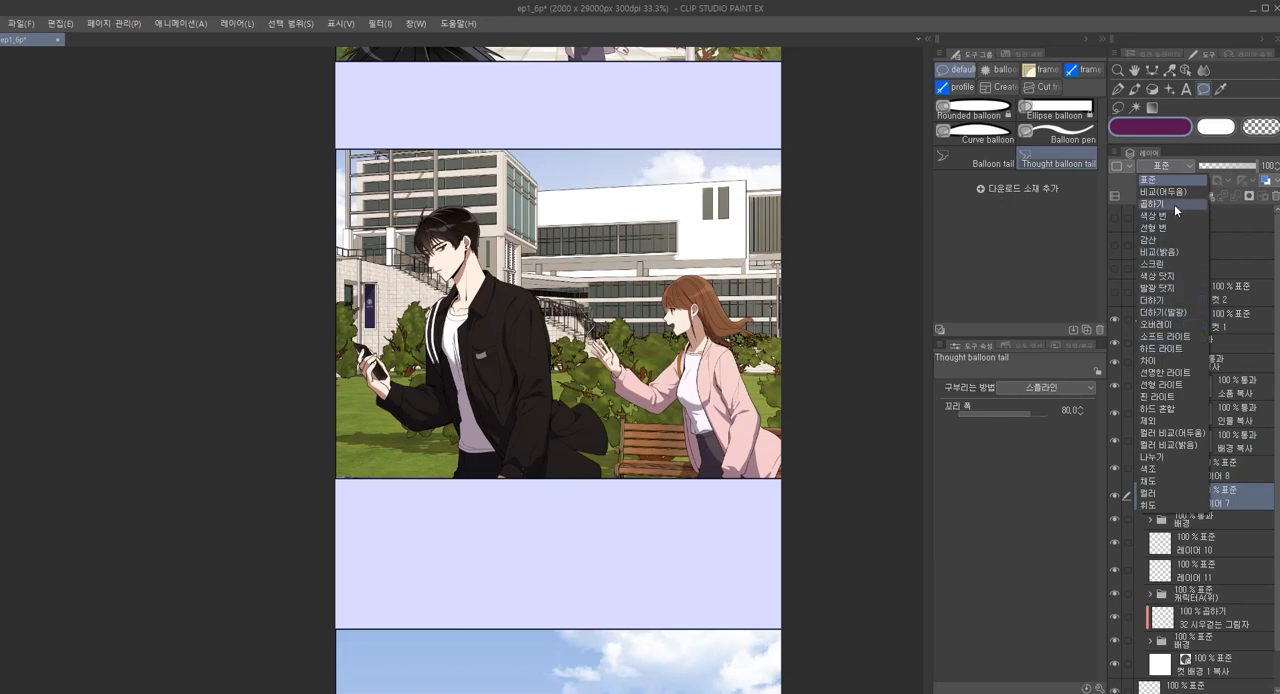
pyautogui.click(1237, 494)
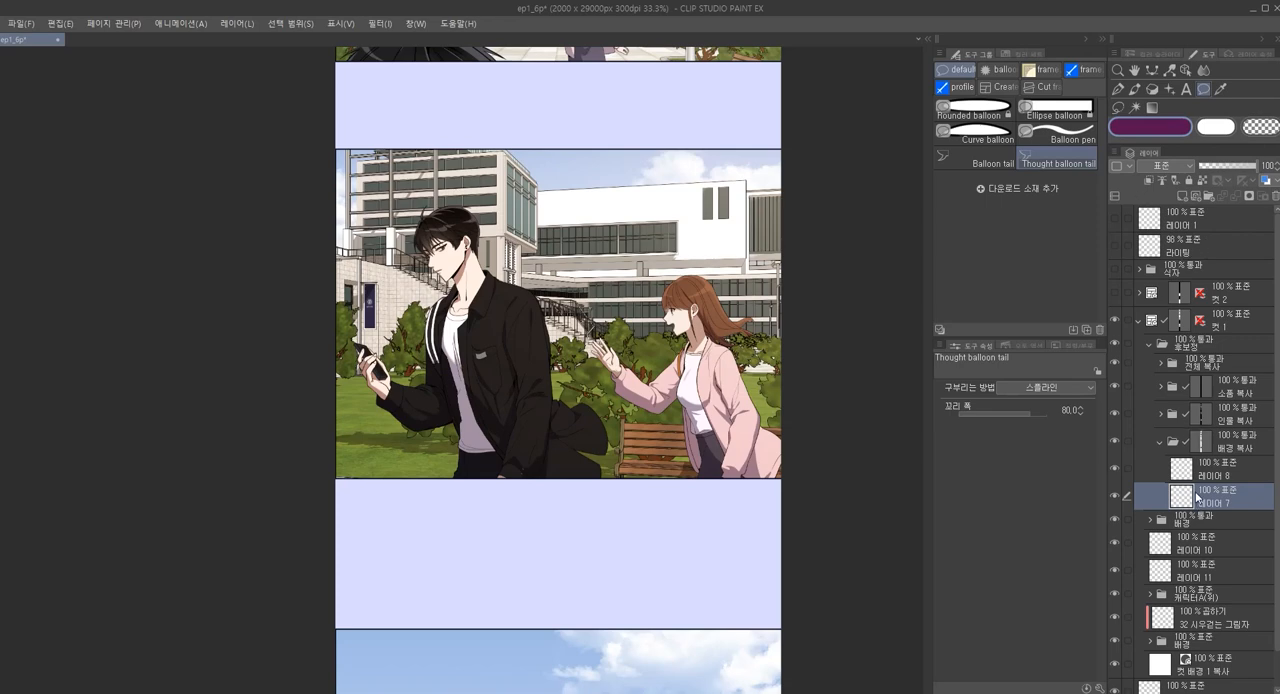
pyautogui.press('Down')
pyautogui.press('Down')
pyautogui.press('Down')
pyautogui.press('Down')
pyautogui.press('Up')
pyautogui.press('Up')
pyautogui.press('Down')
pyautogui.press('Down')
pyautogui.press('Down')
# Look through the shortcut settings for the tool, pop-up palette and option areas, and leave without changes
pyautogui.hotkey('ctrl', 'shift', 'alt', 'k')
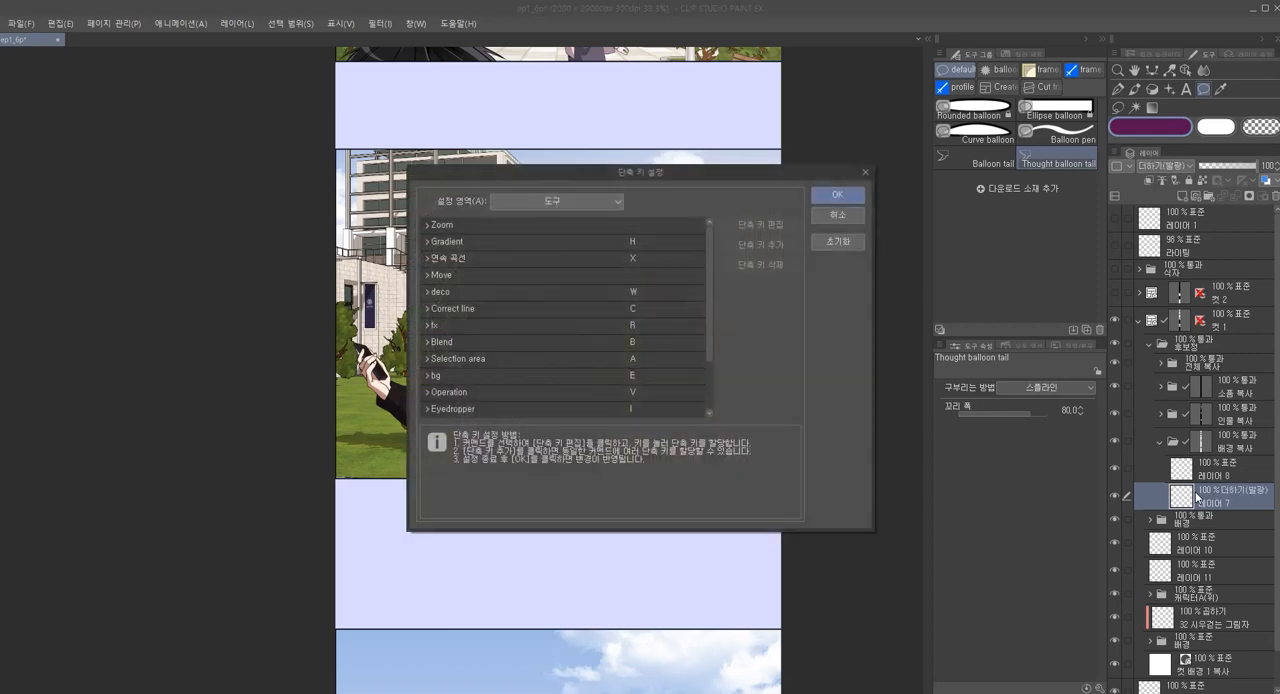
pyautogui.scroll(-1, 664, 321)
pyautogui.click(426, 345)
pyautogui.click(562, 203)
pyautogui.click(526, 240)
pyautogui.click(535, 201)
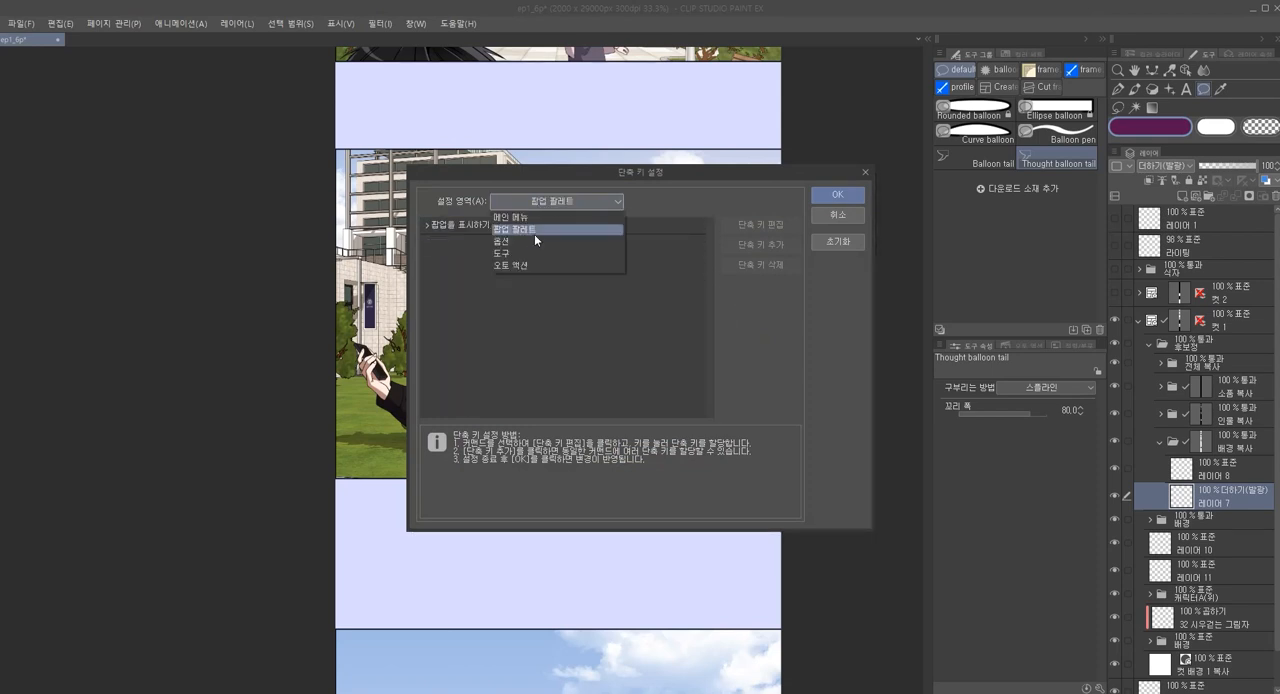
pyautogui.click(534, 234)
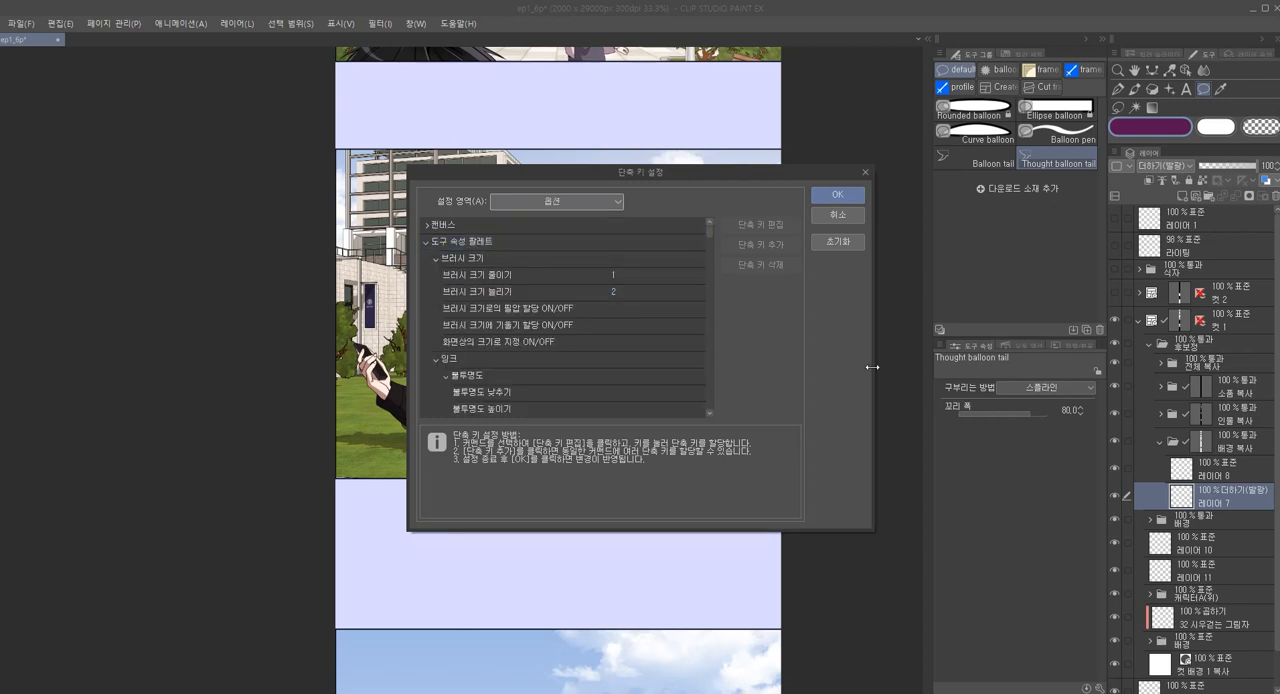
pyautogui.click(836, 218)
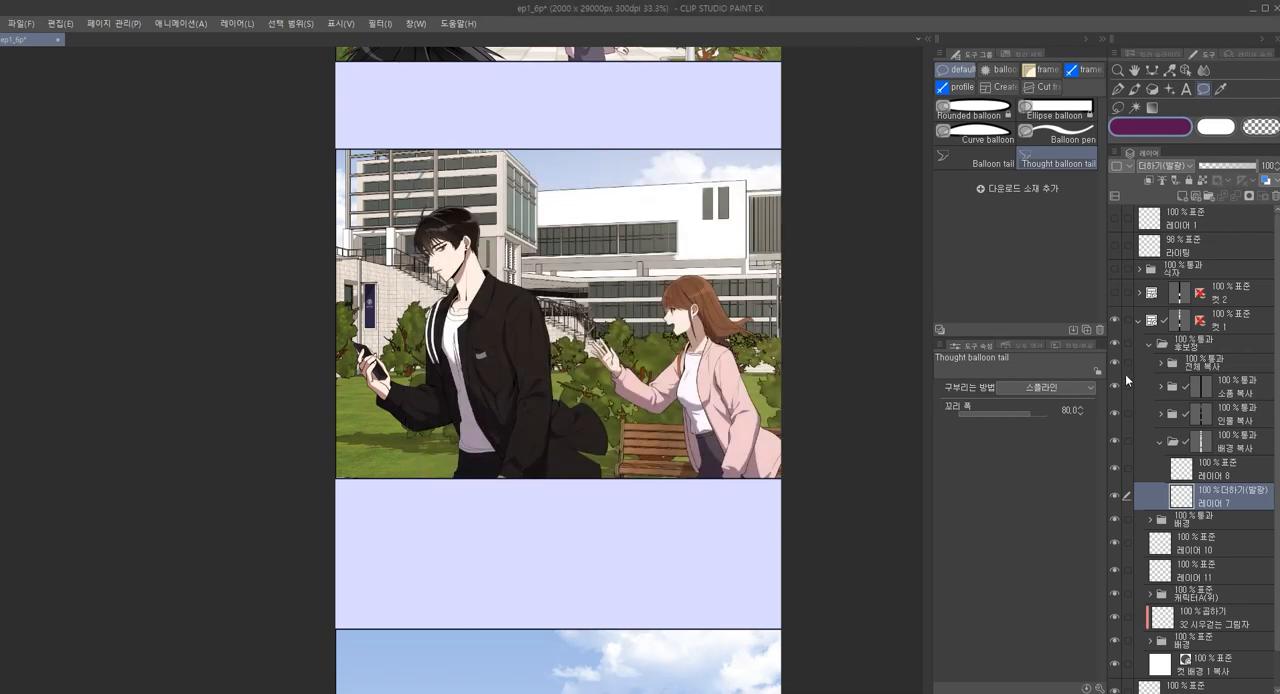
# Display the 레이어 auto action set and list its actions in the shortcut settings' auto action area
pyautogui.click(1022, 342)
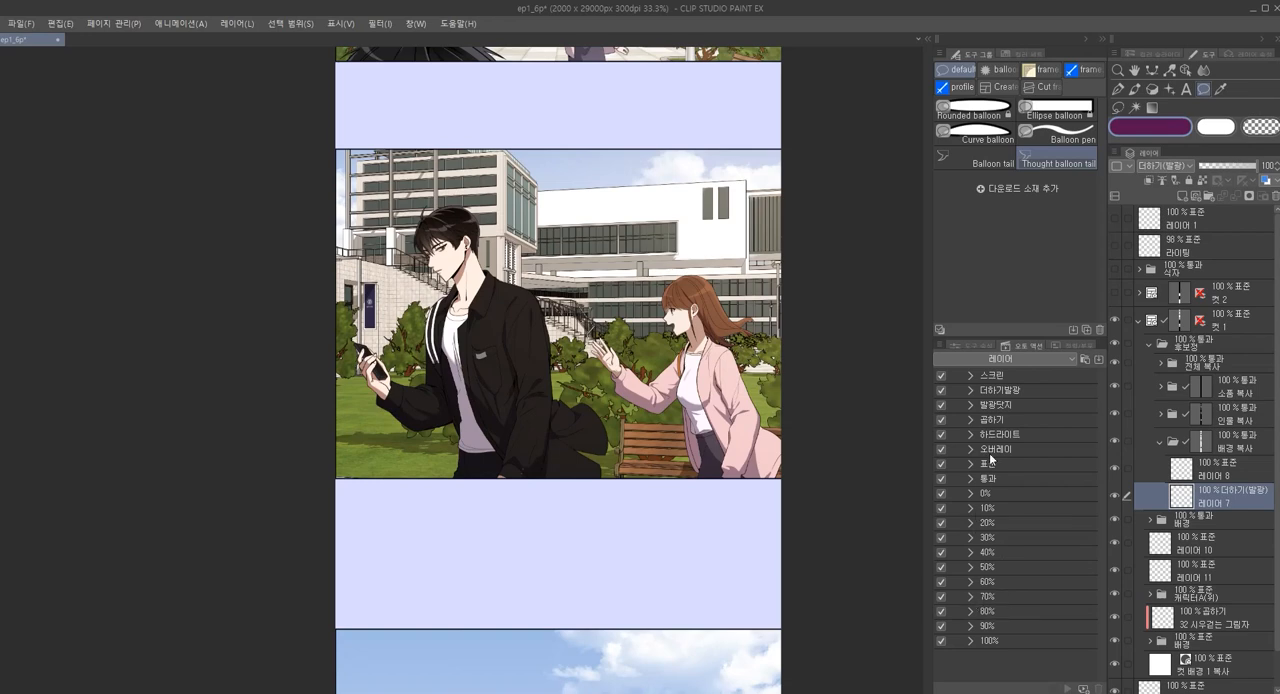
pyautogui.hotkey('ctrl', 'shift', 'alt', 'k')
pyautogui.click(597, 202)
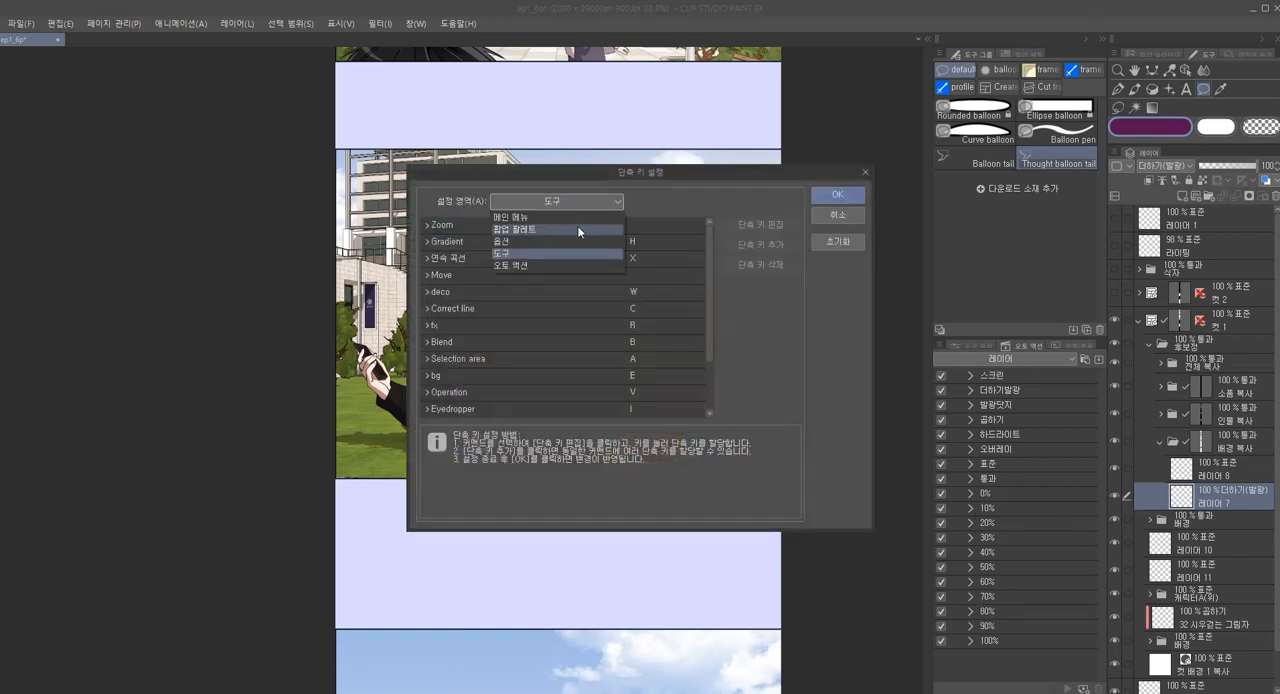
pyautogui.click(534, 266)
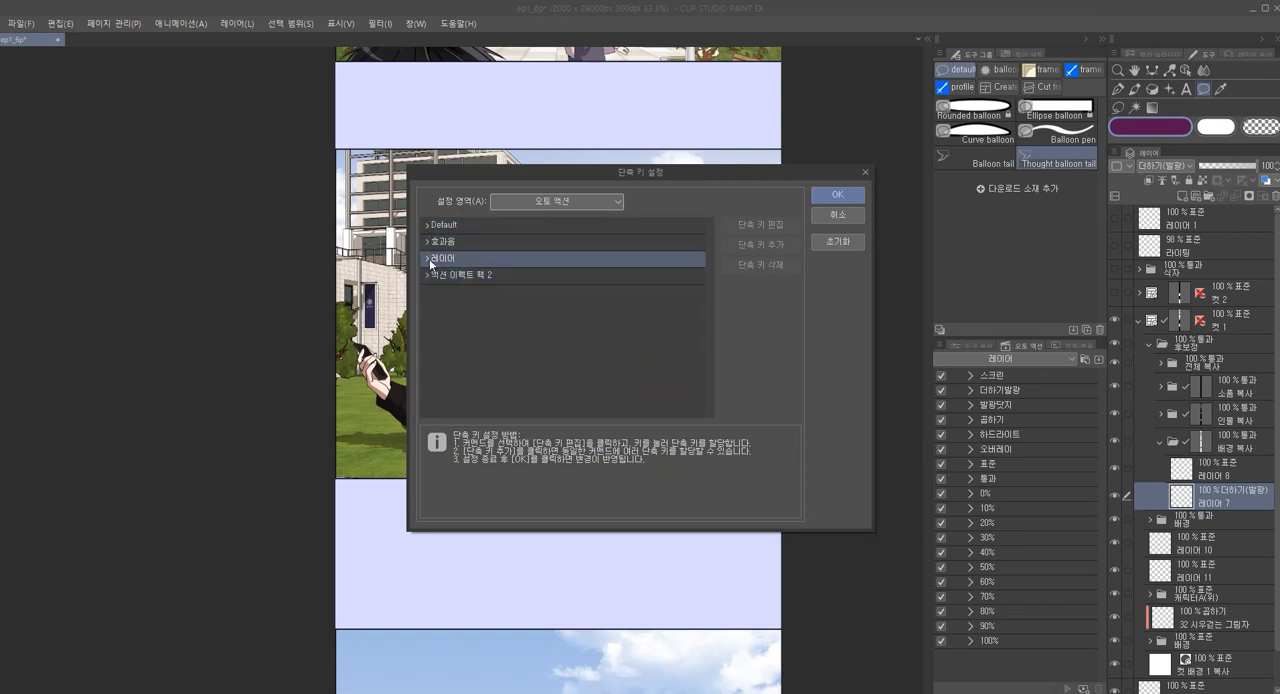
pyautogui.click(427, 258)
pyautogui.click(488, 272)
pyautogui.scroll(-1, 523, 286)
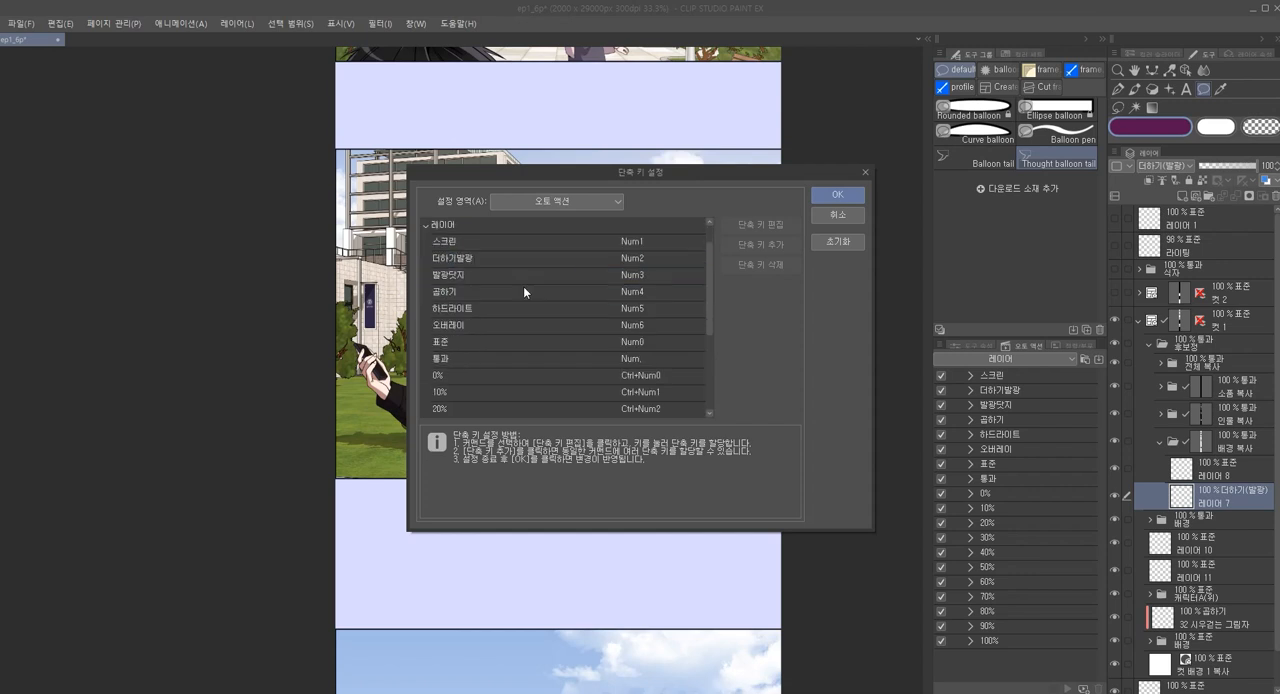
# Examine the shortcuts assigned to the blend mode and 0% to 100% opacity actions, and leave without changes
pyautogui.click(467, 258)
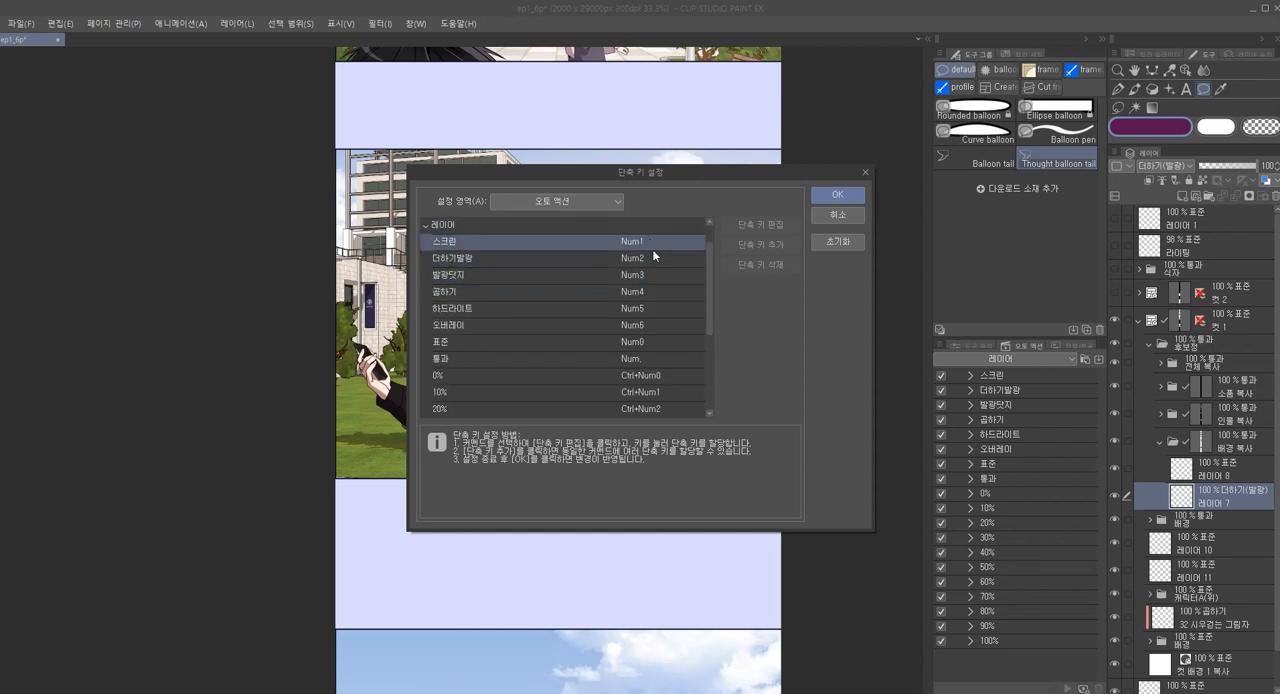
pyautogui.click(622, 408)
pyautogui.press('Down')
pyautogui.scroll(-2, 620, 406)
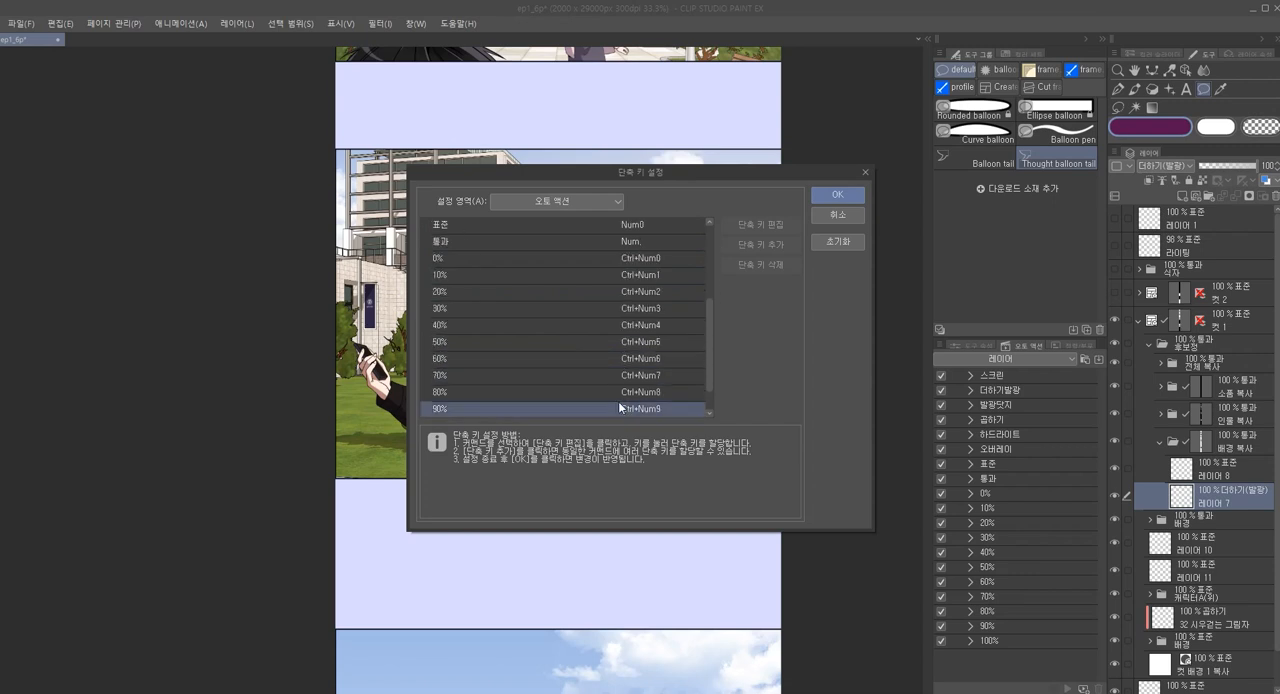
pyautogui.scroll(-1, 565, 390)
pyautogui.scroll(3, 577, 334)
pyautogui.scroll(1, 584, 334)
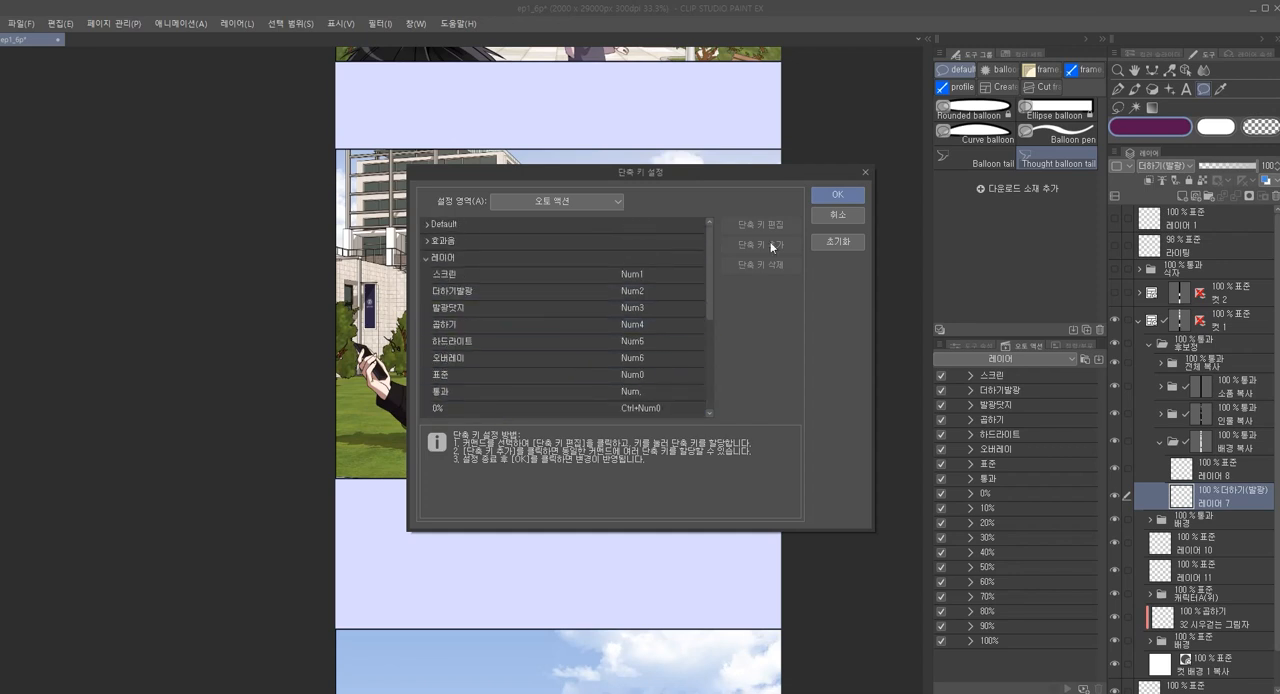
pyautogui.click(859, 214)
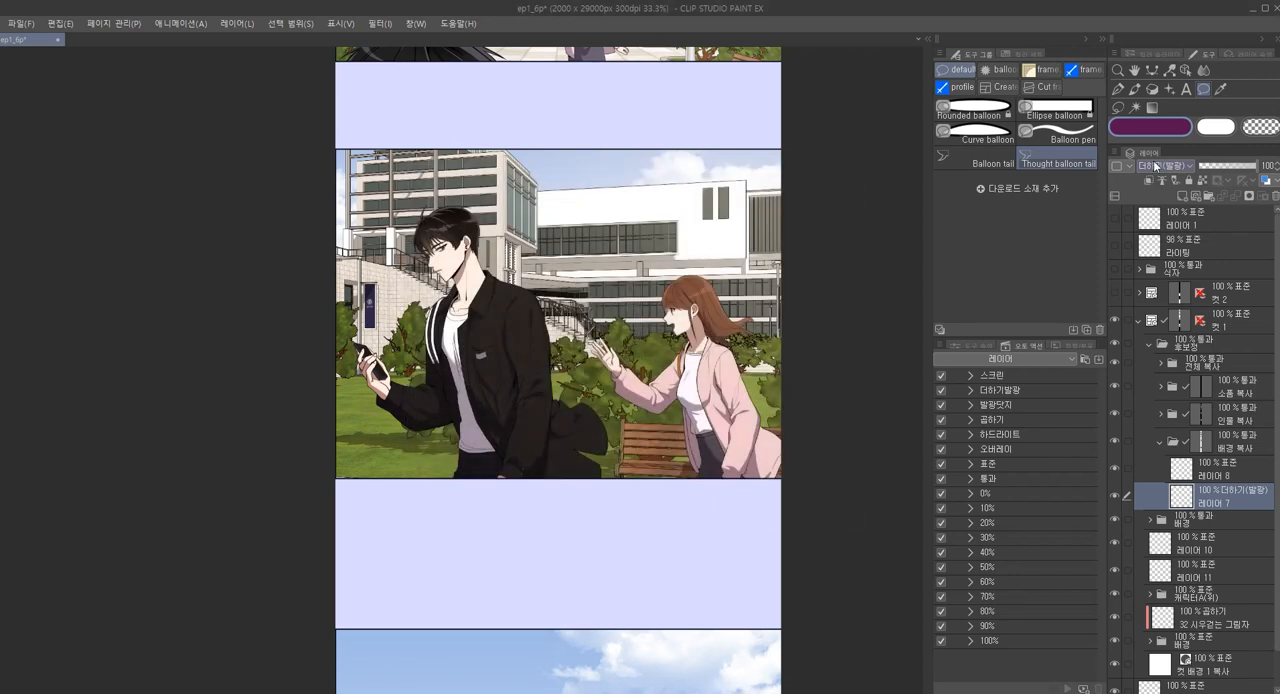
# Set the blend mode of 레이어 7 in the 배경 복사 folder to 하드 라이트
pyautogui.click(1163, 165)
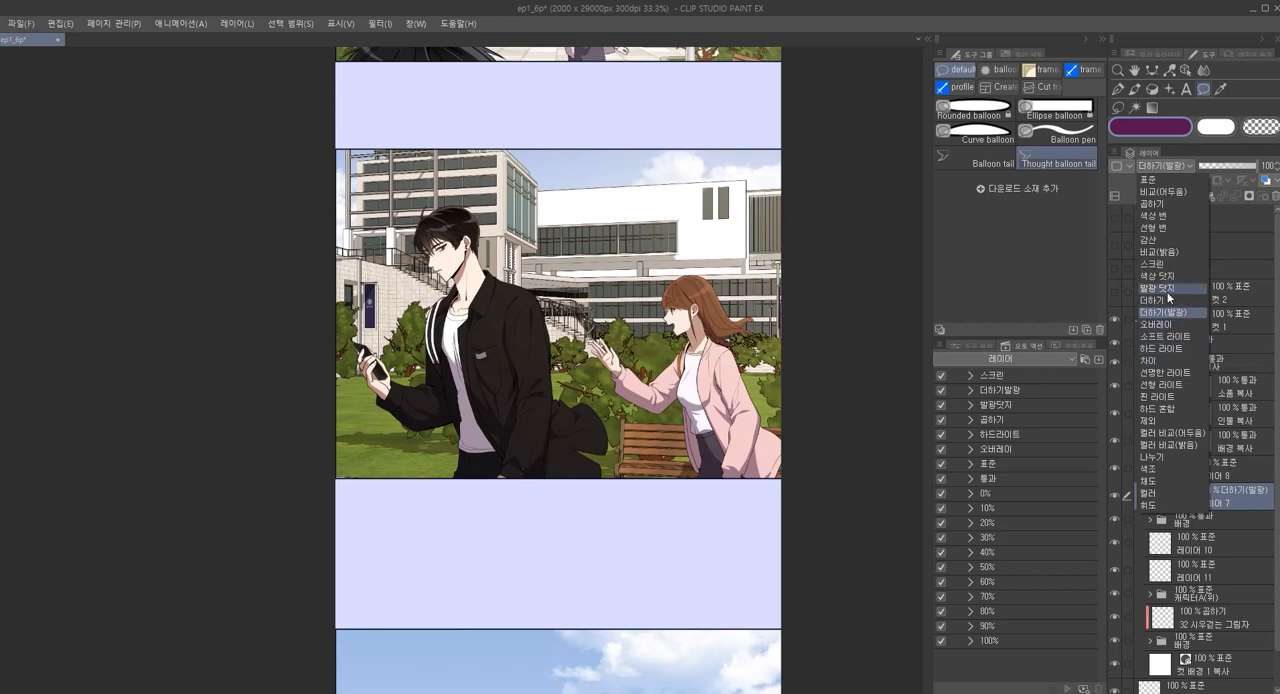
pyautogui.click(1162, 170)
pyautogui.click(1194, 474)
pyautogui.click(1194, 503)
pyautogui.press('F5')
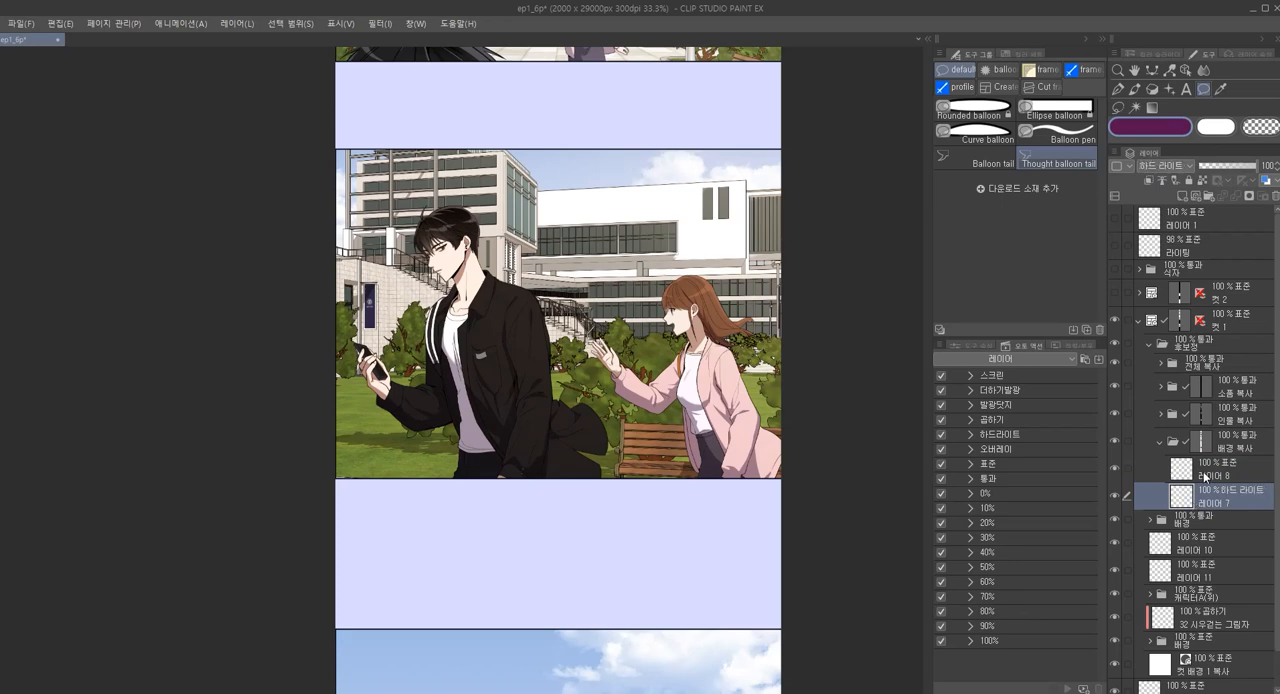
# Set the blend mode of 레이어 8 in the 배경 복사 folder to 더하기(발광), and make 레이어 7 active
pyautogui.click(1205, 477)
pyautogui.press('F2')
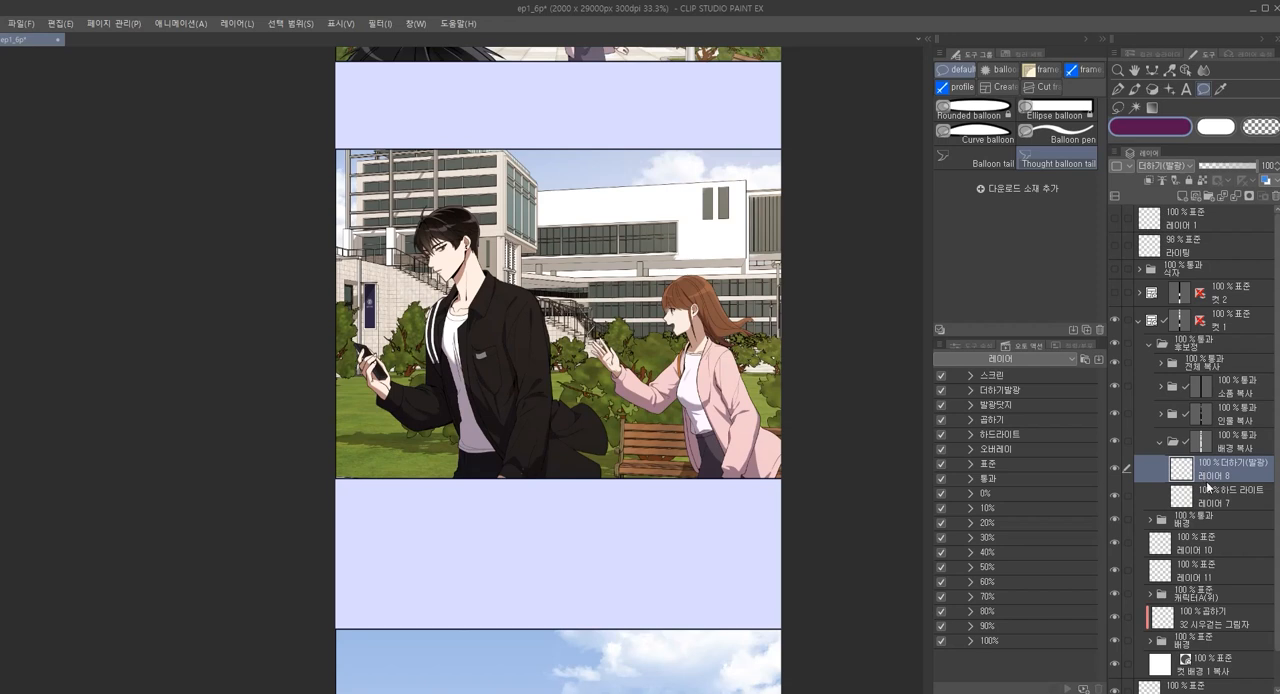
pyautogui.click(1209, 502)
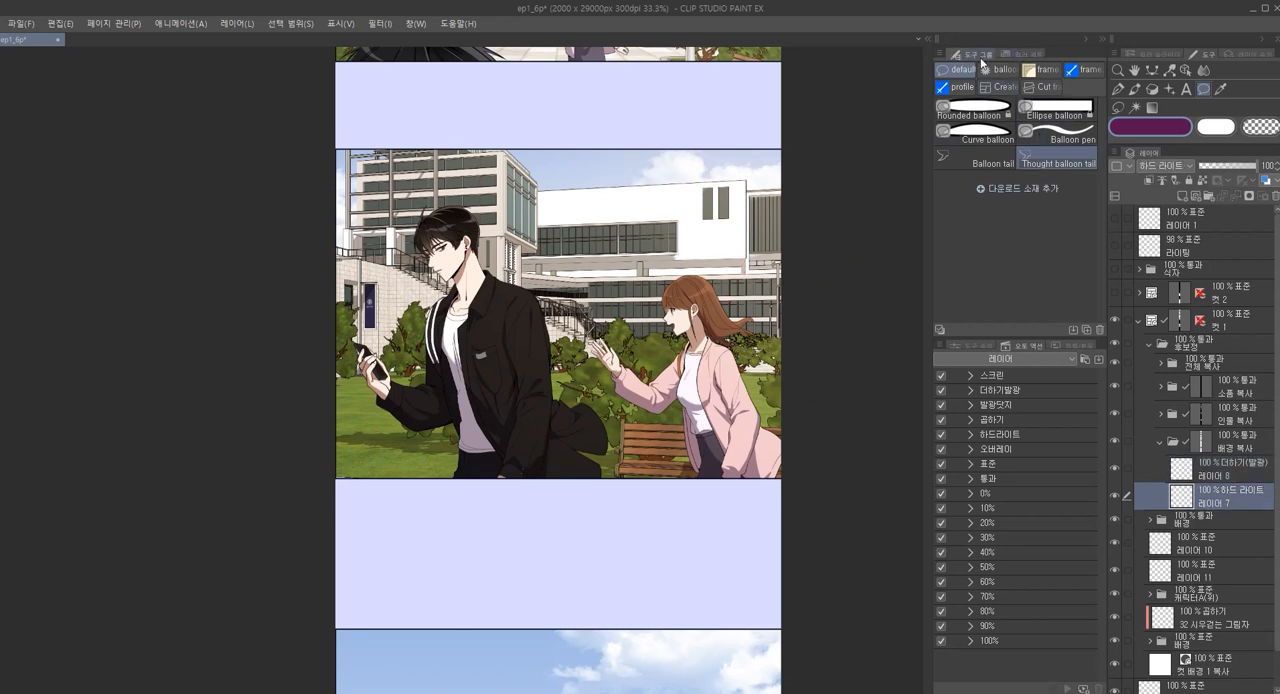
# Mix a dull brown drawing colour with hue 30, saturation 33% and brightness 35%
pyautogui.click(1147, 57)
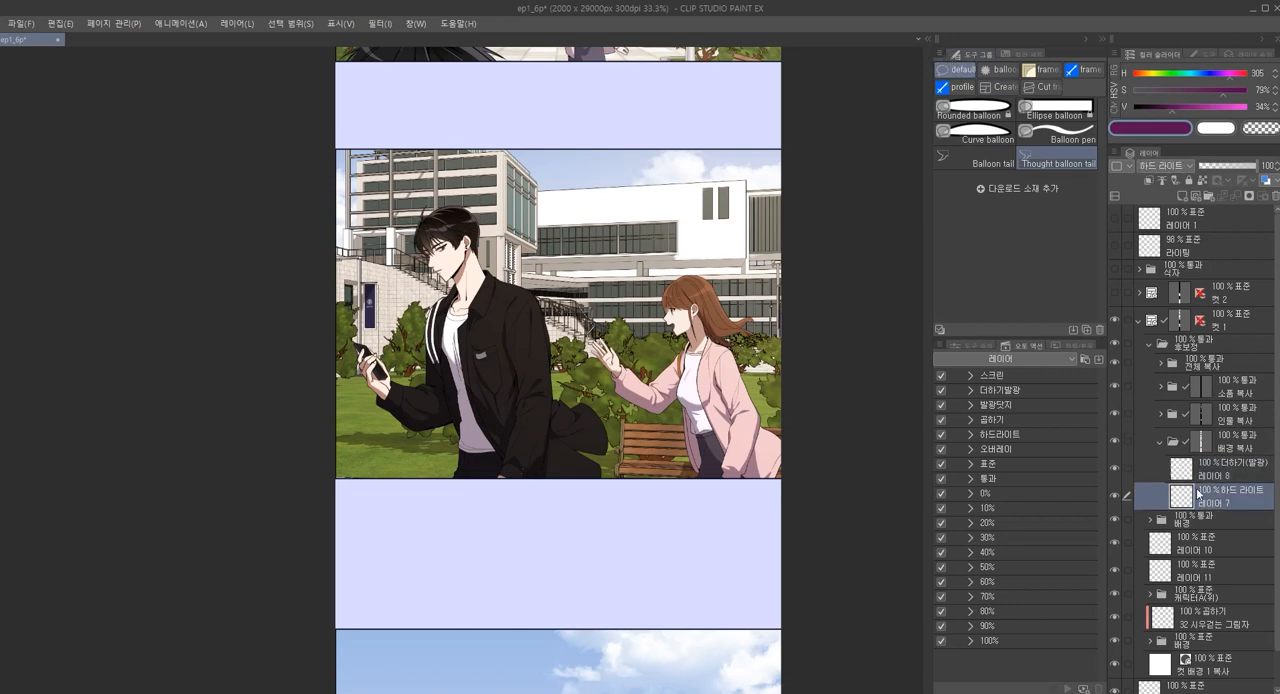
pyautogui.moveTo(1188, 84); pyautogui.dragTo(1144, 80)
pyautogui.moveTo(1216, 96); pyautogui.dragTo(1164, 94)
pyautogui.click(1173, 107)
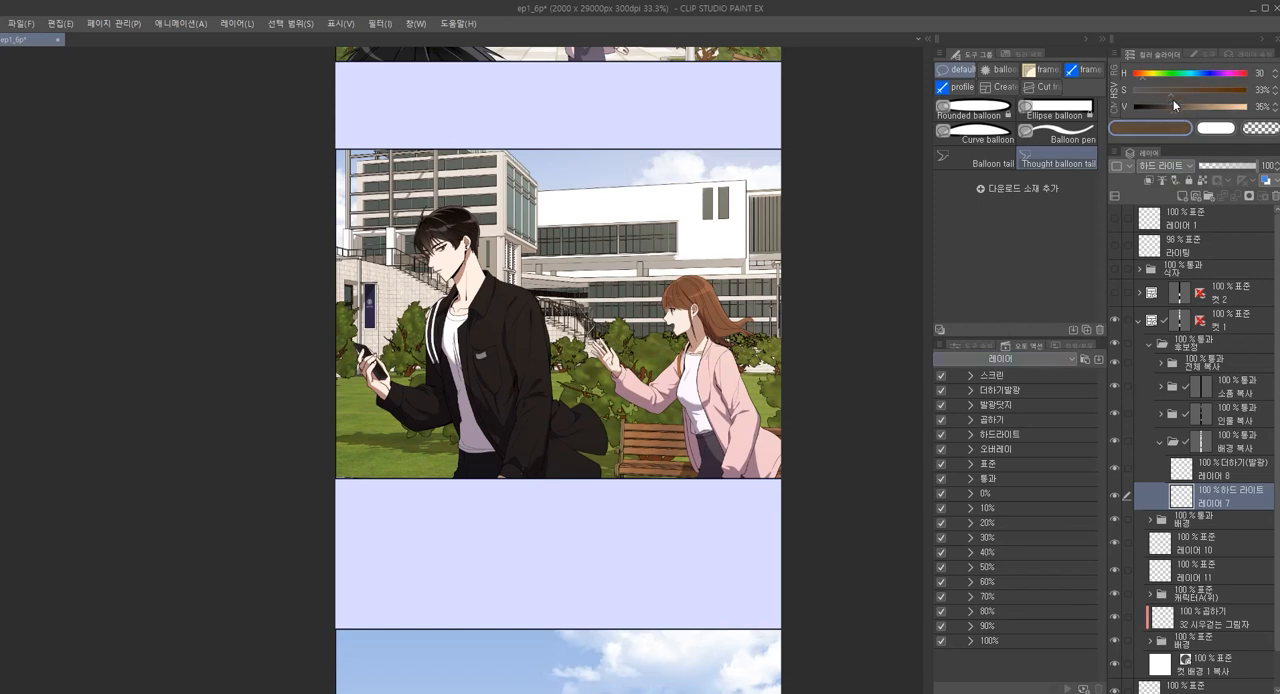
# Paint the brown over the campus background on 레이어 7 with a very large paint pen brush
pyautogui.press('p')
pyautogui.press(']')
pyautogui.press(']')
pyautogui.press(']')
pyautogui.press(']')
pyautogui.press(']')
pyautogui.press(']')
pyautogui.press('[')
pyautogui.press('[')
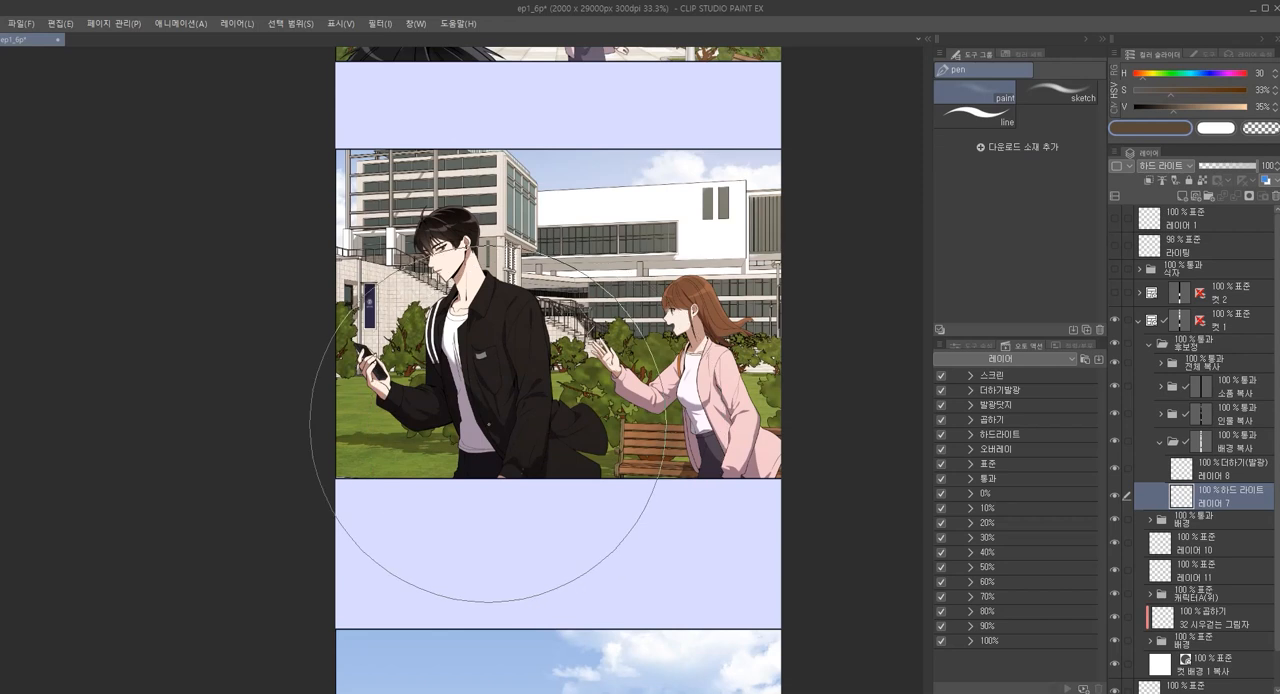
pyautogui.moveTo(448, 437)
pyautogui.mouseDown()
pyautogui.moveTo(320, 345)
pyautogui.moveTo(509, 358)
pyautogui.moveTo(352, 305)
pyautogui.moveTo(420, 275)
pyautogui.moveTo(408, 238)
pyautogui.moveTo(528, 310)
pyautogui.moveTo(488, 227)
pyautogui.moveTo(740, 353)
pyautogui.moveTo(737, 270)
pyautogui.moveTo(673, 268)
pyautogui.mouseUp()
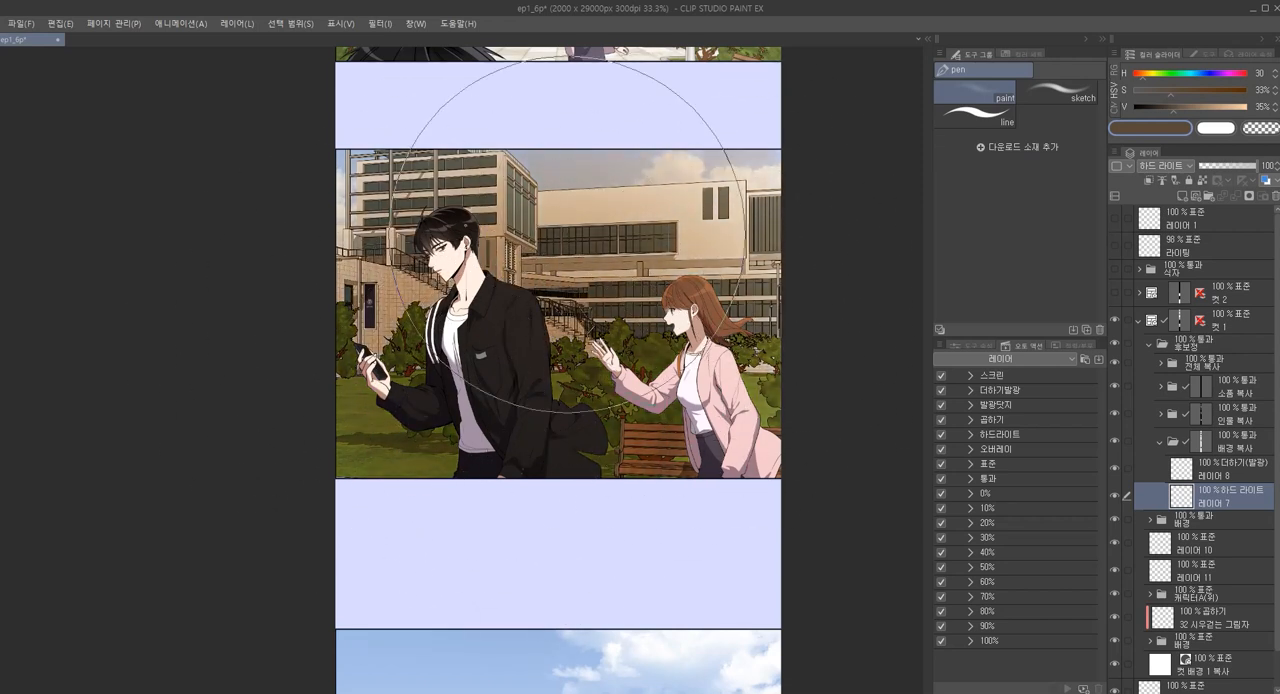
pyautogui.moveTo(306, 246); pyautogui.dragTo(280, 243)
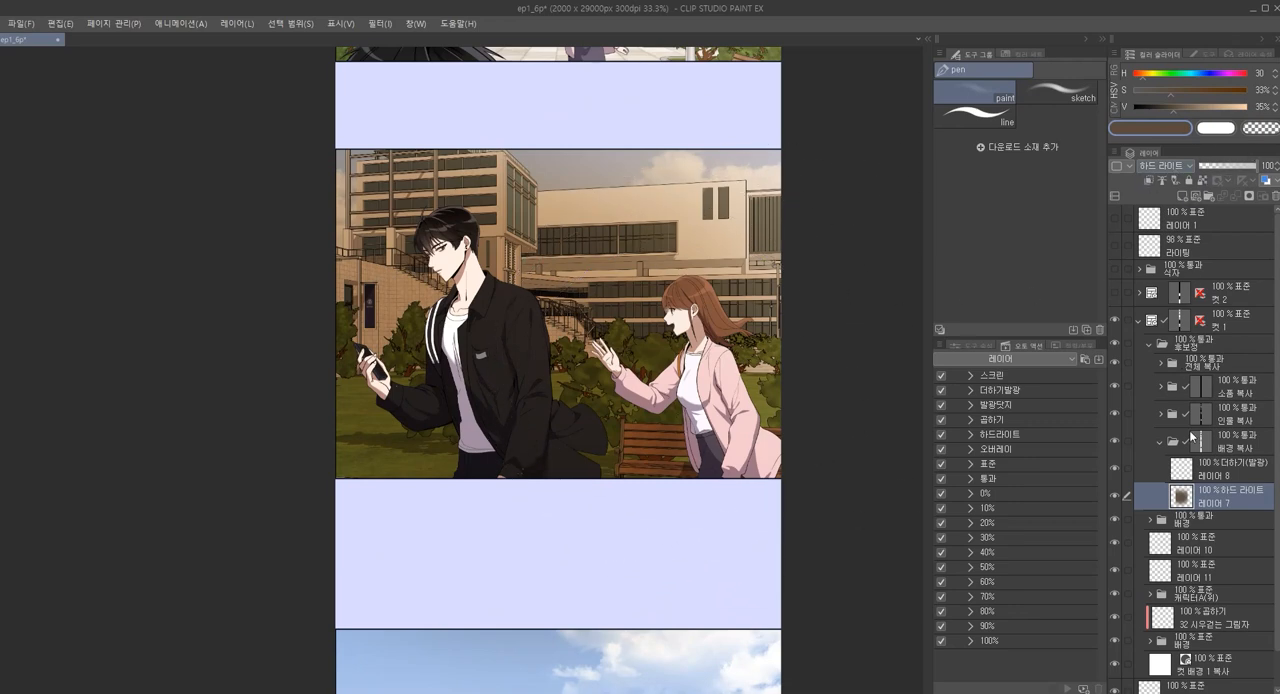
# Raise the drawing colour's brightness to 100% and paint light over the right-hand building and sky on 레이어 7
pyautogui.moveTo(1226, 106); pyautogui.dragTo(1254, 106)
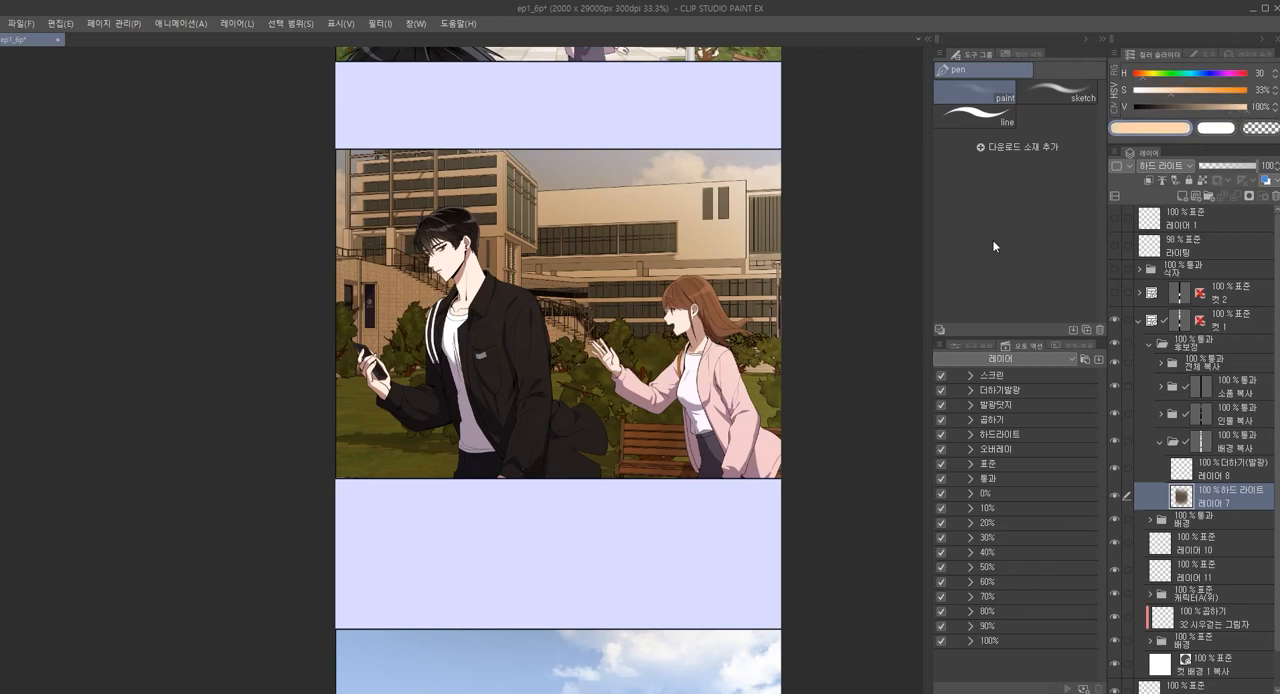
pyautogui.moveTo(740, 172)
pyautogui.mouseDown()
pyautogui.moveTo(648, 216)
pyautogui.moveTo(805, 236)
pyautogui.moveTo(695, 264)
pyautogui.mouseUp()
pyautogui.moveTo(630, 235)
pyautogui.mouseDown()
pyautogui.moveTo(557, 460)
pyautogui.moveTo(630, 330)
pyautogui.moveTo(614, 286)
pyautogui.moveTo(740, 150)
pyautogui.mouseUp()
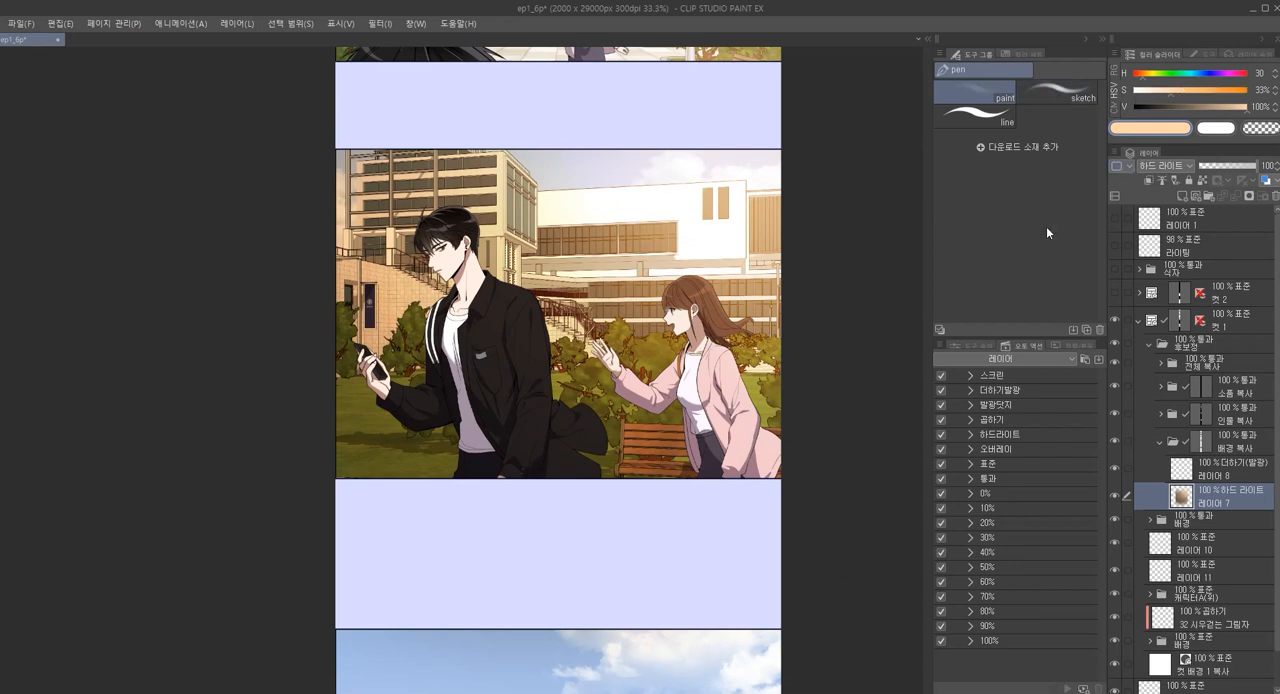
# Try a diagonal light gradient from the panel's upper-right corner on 레이어 7, and undo it
pyautogui.press('g')
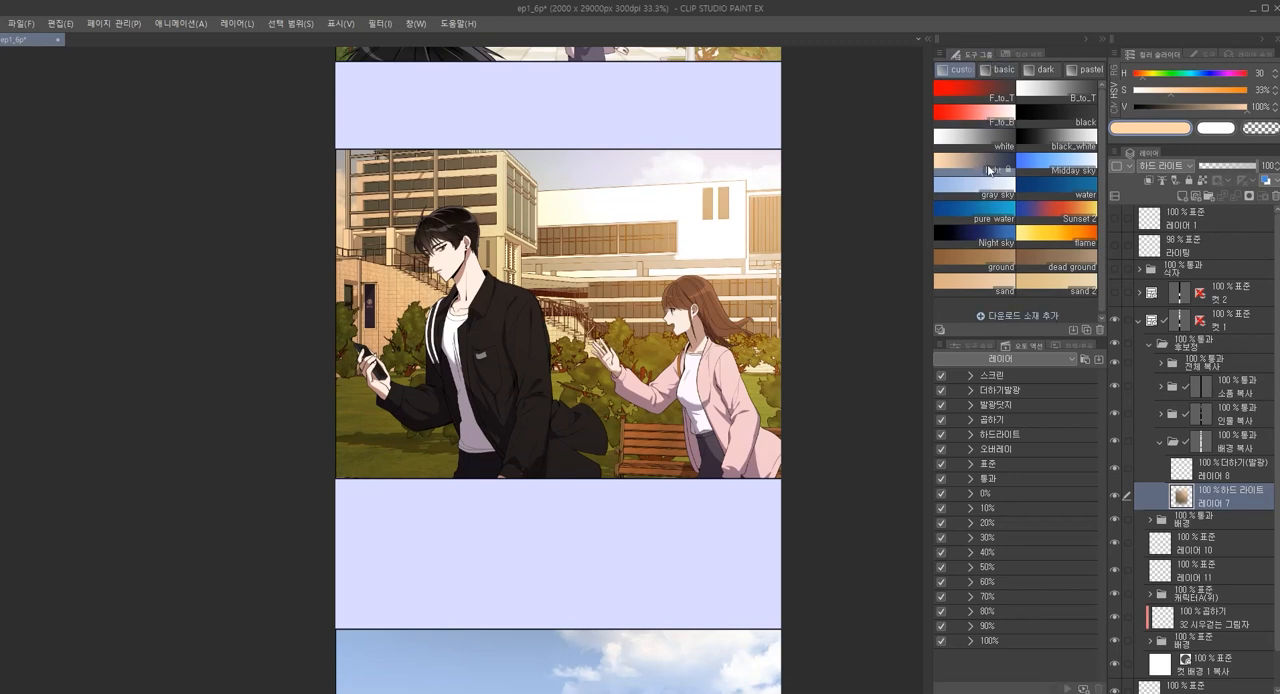
pyautogui.moveTo(766, 172); pyautogui.dragTo(442, 440)
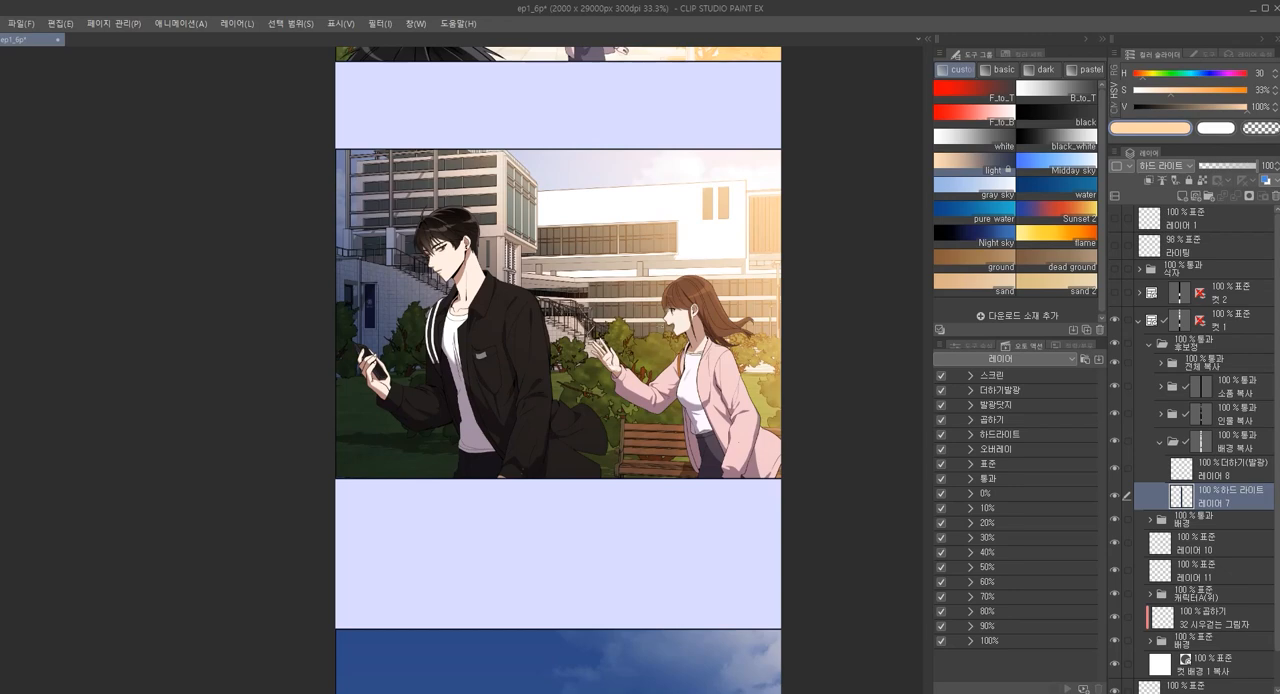
pyautogui.hotkey('ctrl', 'z')
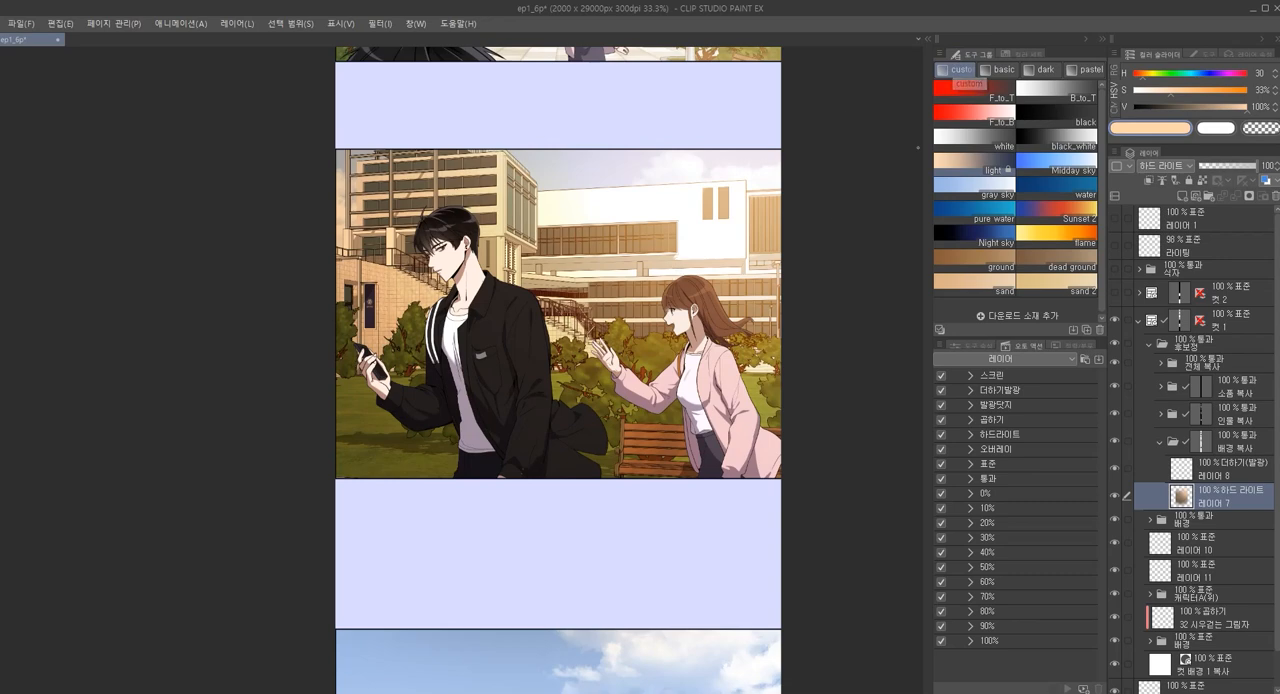
# Brush a peach glow over the panel's upper-right sky and building on 레이어 8, undoing the last stroke
pyautogui.click(1027, 52)
pyautogui.click(968, 50)
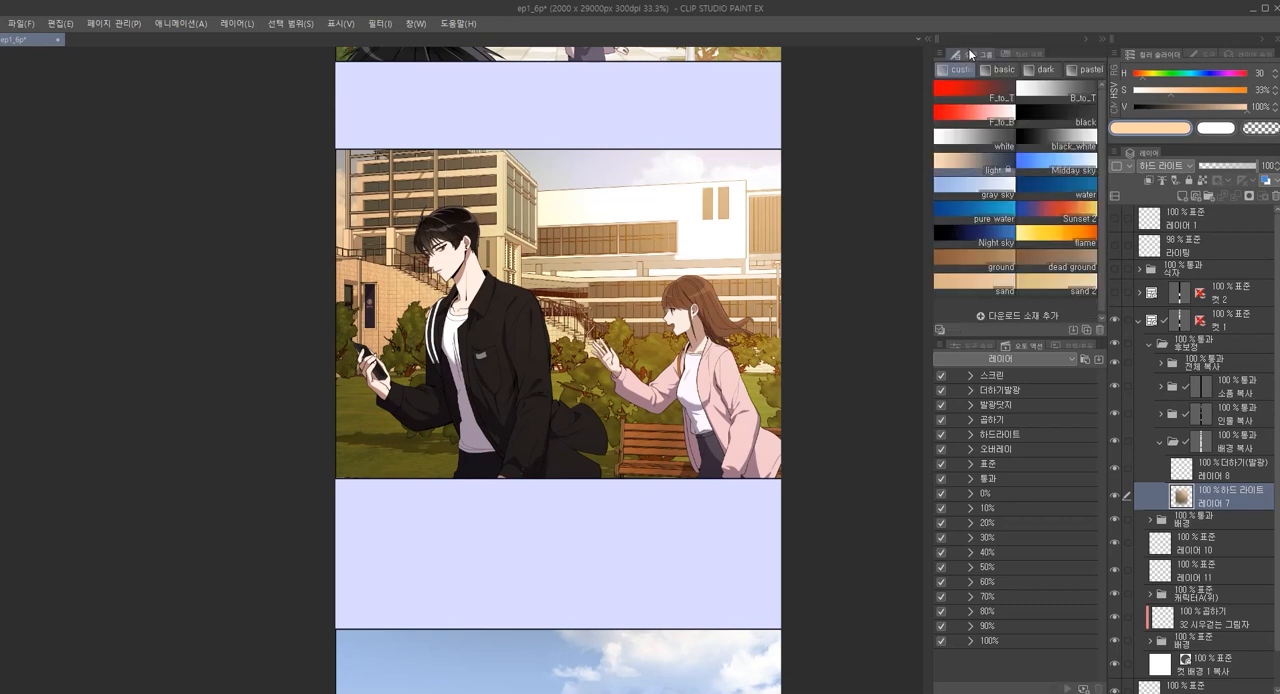
pyautogui.click(1222, 470)
pyautogui.click(1222, 505)
pyautogui.click(1215, 477)
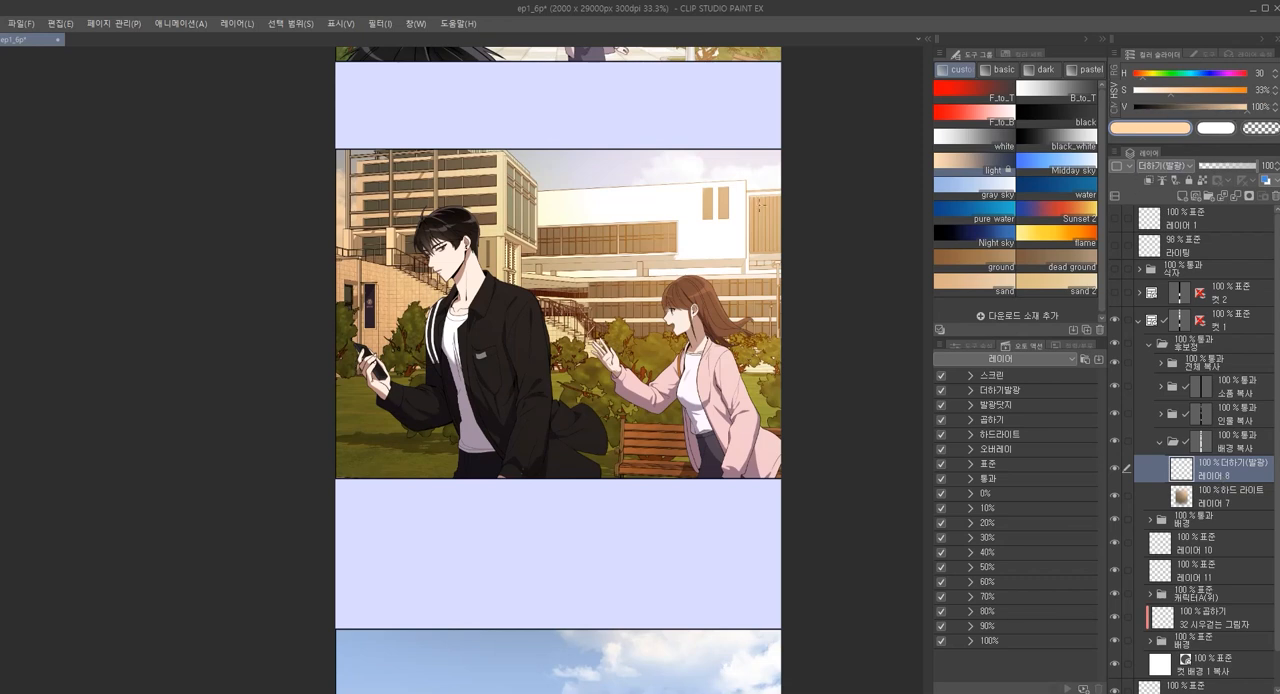
pyautogui.click(1190, 490)
pyautogui.click(1190, 470)
pyautogui.press('p')
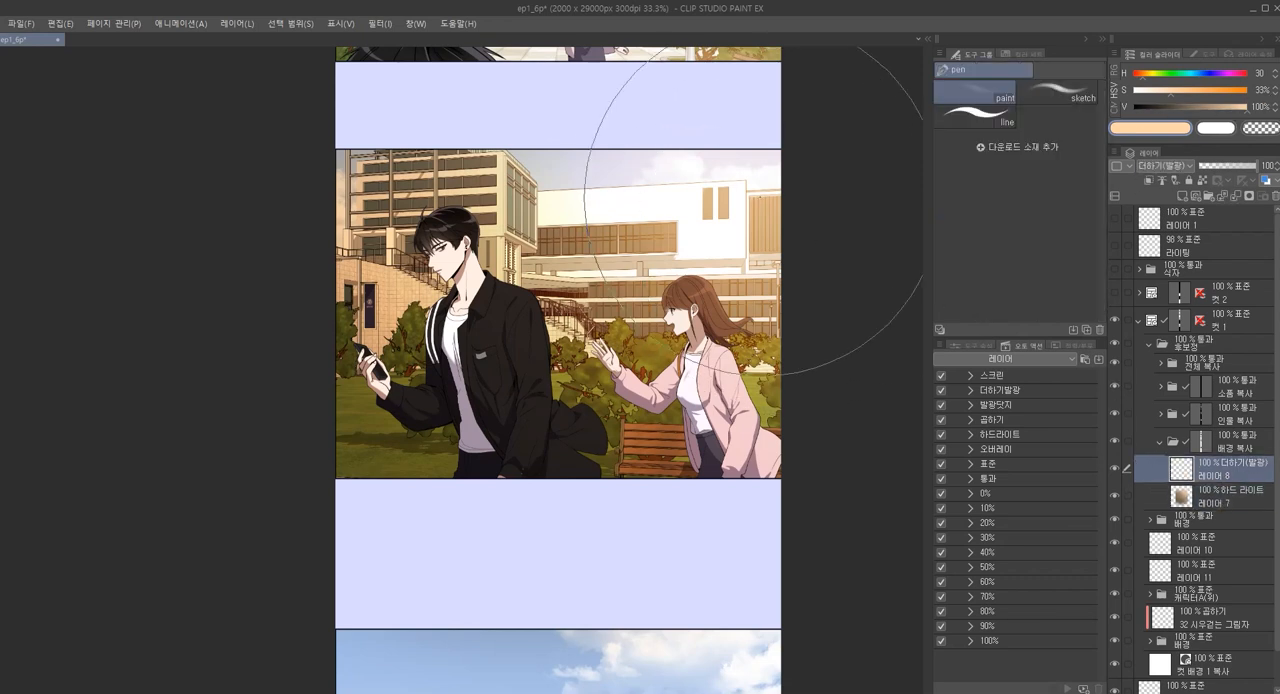
pyautogui.moveTo(826, 200); pyautogui.dragTo(835, 235)
pyautogui.moveTo(752, 115); pyautogui.dragTo(708, 122)
pyautogui.hotkey('ctrl', 'z')
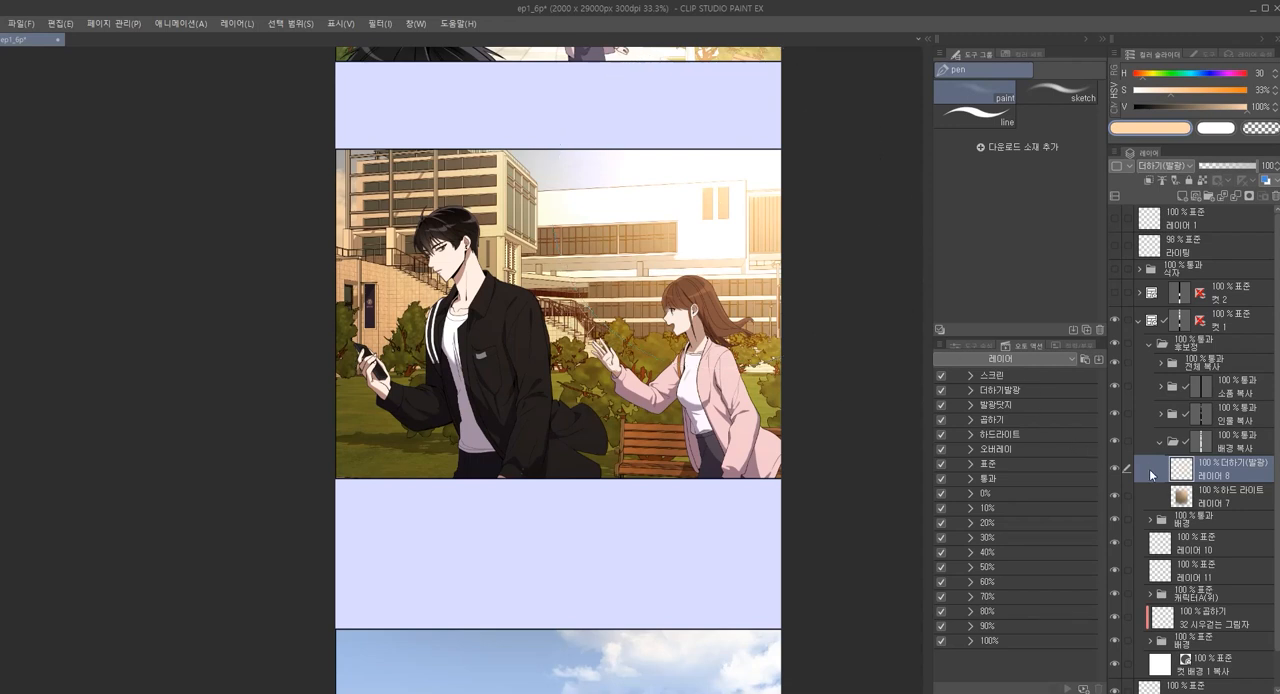
# Lower the opacity of the 하드 라이트 layer 레이어 7 to 62%
pyautogui.click(1208, 499)
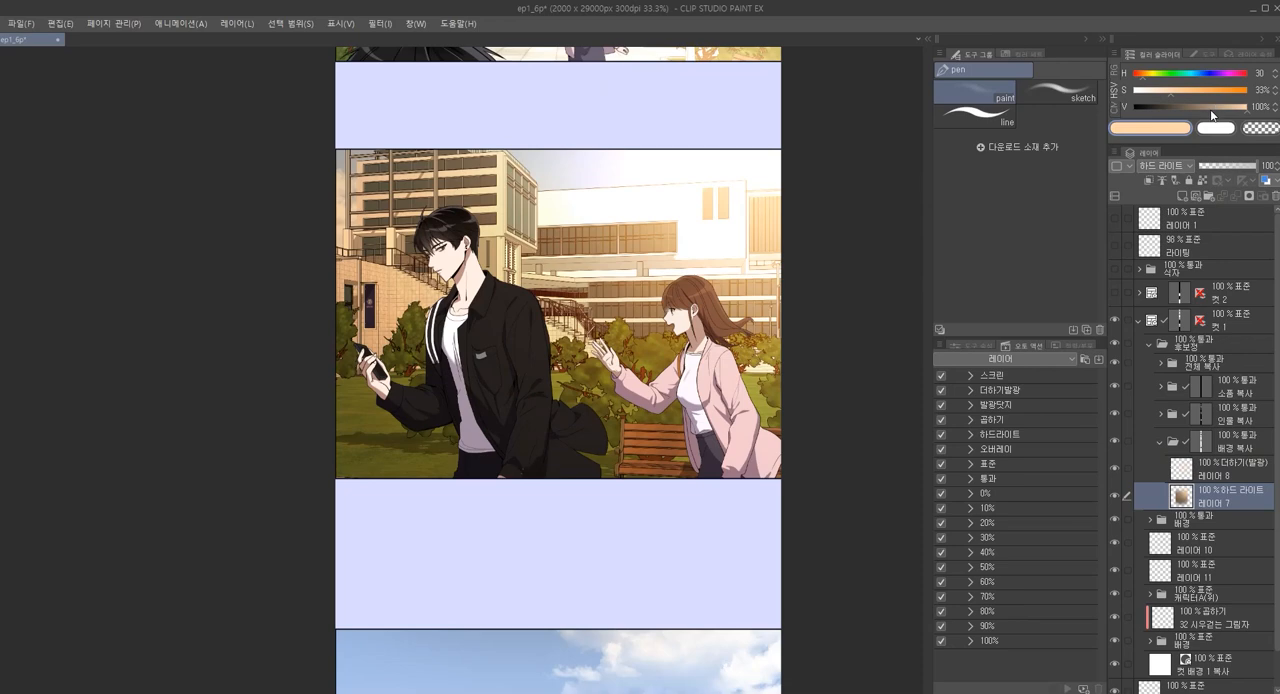
pyautogui.click(1232, 166)
pyautogui.moveTo(1233, 166); pyautogui.dragTo(1238, 166)
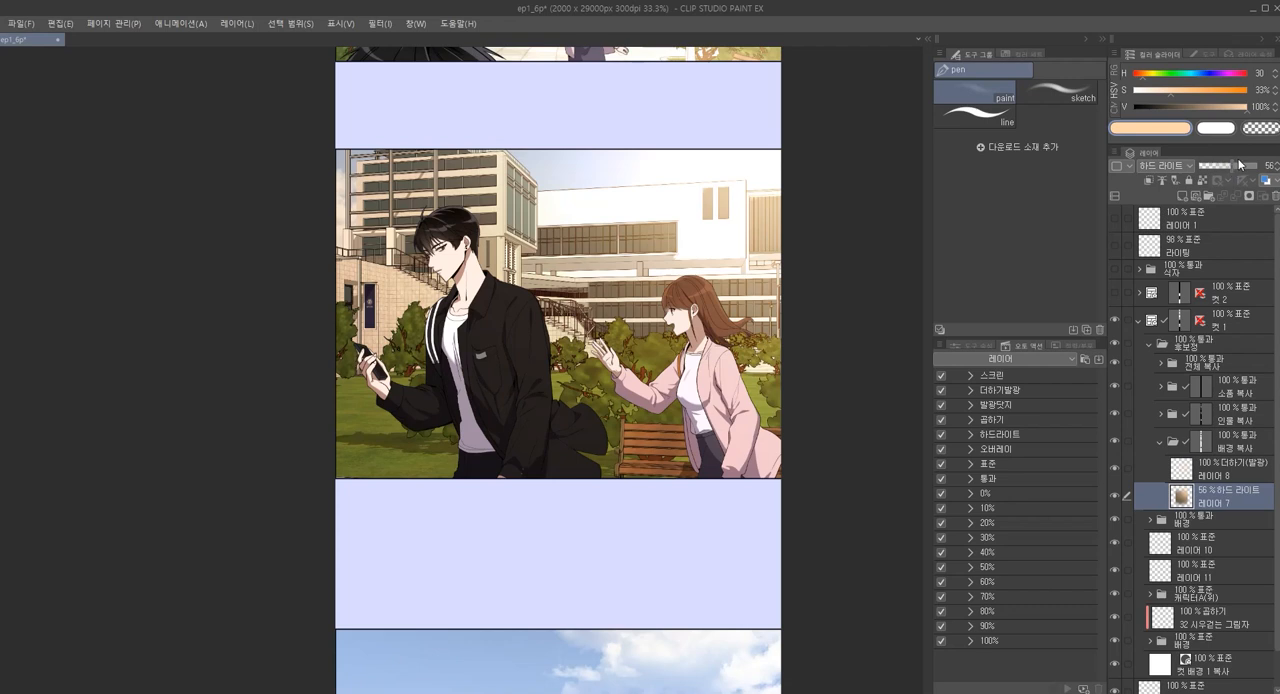
# Try 레이어 8 at 26% opacity, and return both 레이어 8 and 레이어 7 to 100%
pyautogui.click(1216, 476)
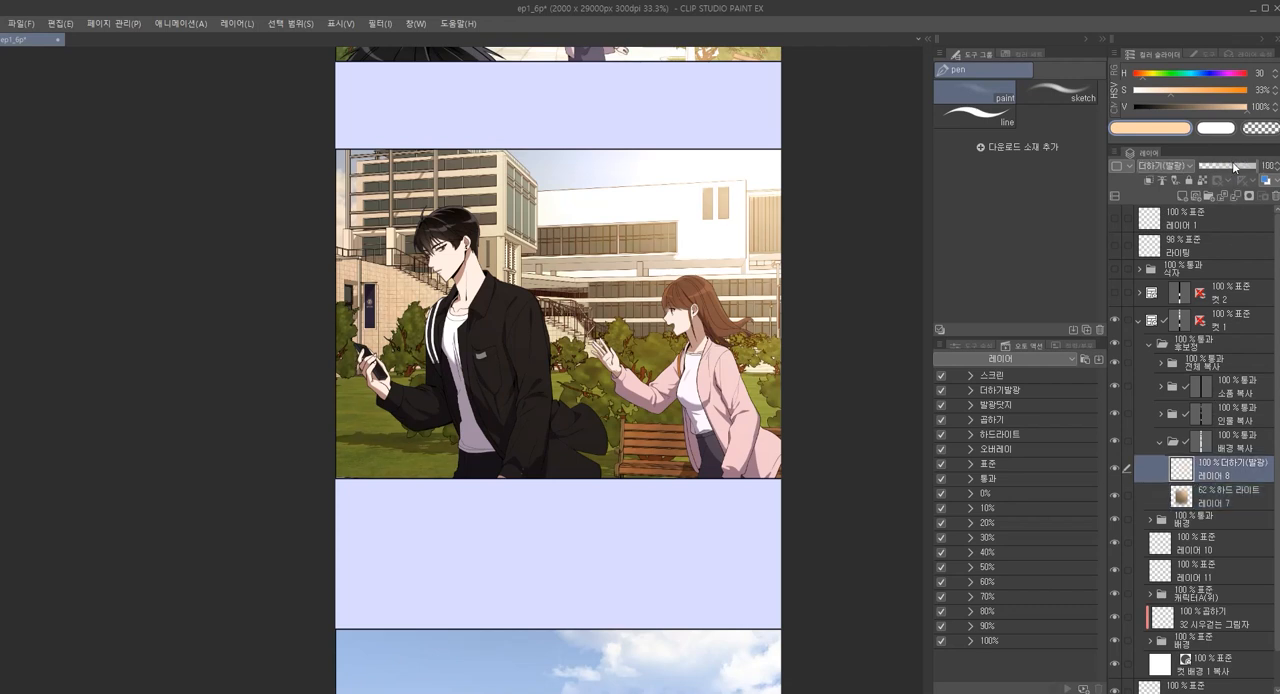
pyautogui.click(1229, 165)
pyautogui.moveTo(1223, 163); pyautogui.dragTo(1209, 167)
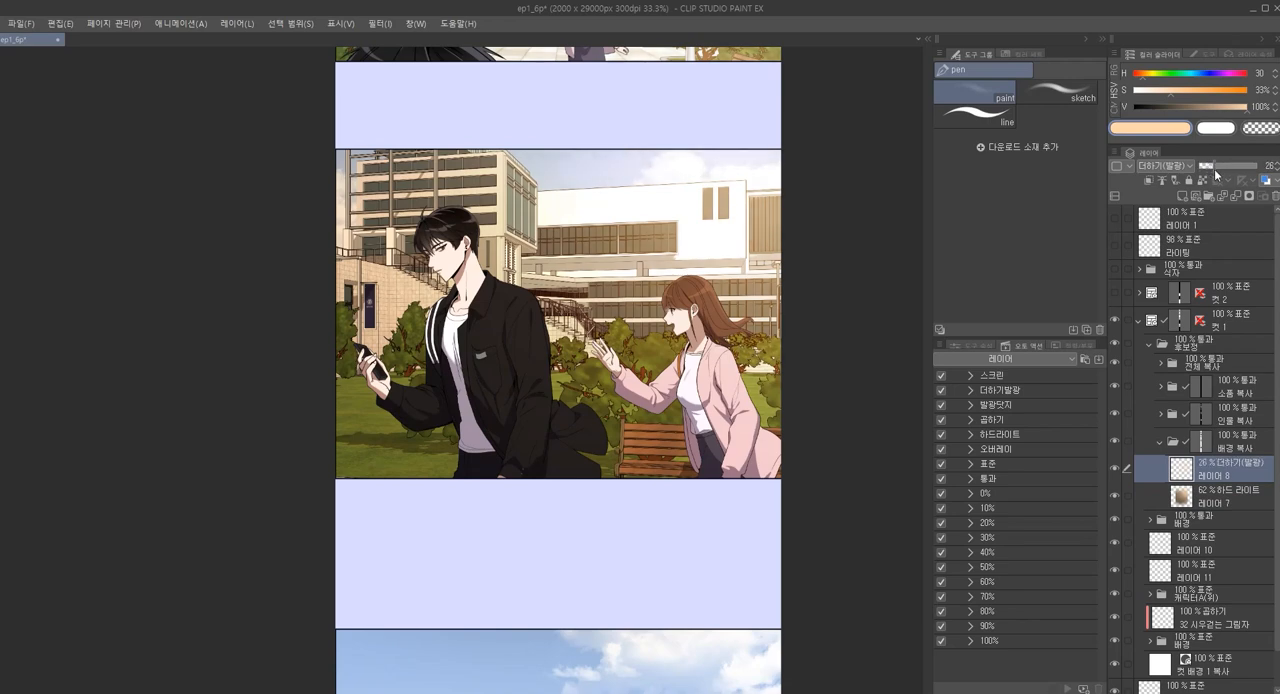
pyautogui.moveTo(1217, 163); pyautogui.dragTo(1262, 165)
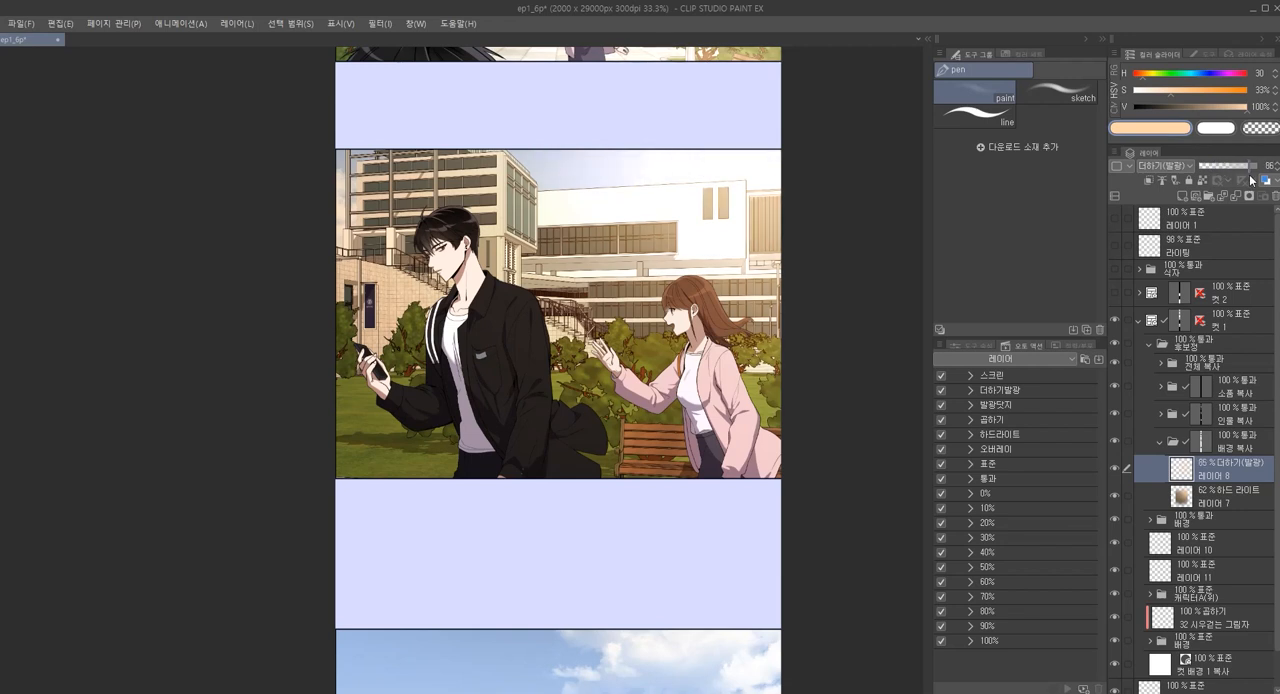
pyautogui.click(1206, 505)
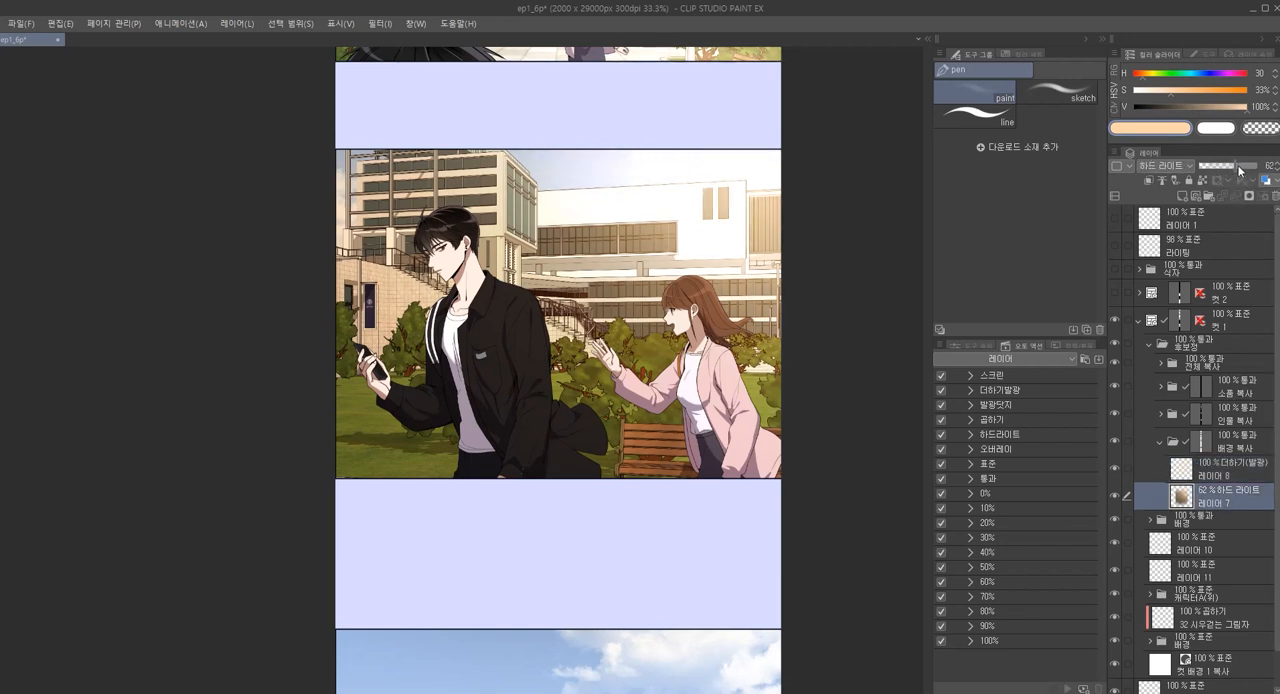
pyautogui.moveTo(1238, 166); pyautogui.dragTo(1262, 165)
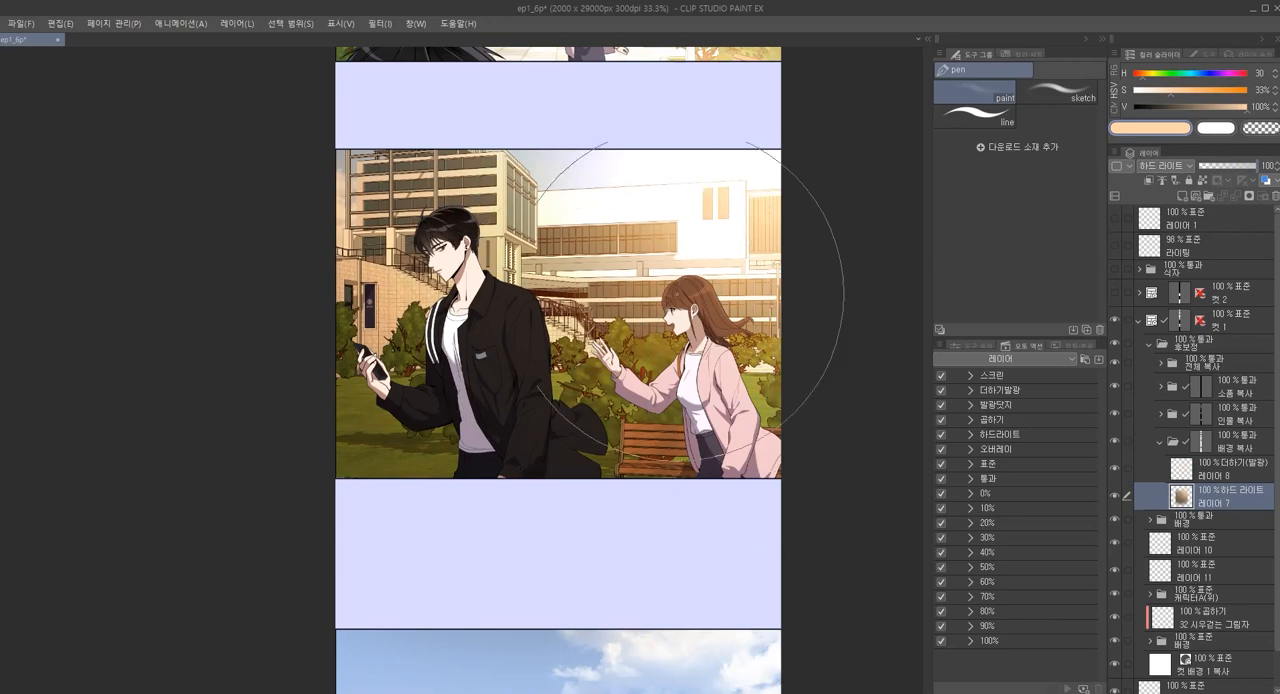
# Inspect the corrected background up close and compare it with 레이어 7 hidden and shown
pyautogui.moveTo(346, 302); pyautogui.dragTo(508, 327)
pyautogui.moveTo(618, 290); pyautogui.dragTo(518, 300)
pyautogui.moveTo(768, 267); pyautogui.dragTo(54, 383)
pyautogui.moveTo(455, 335); pyautogui.dragTo(634, 338)
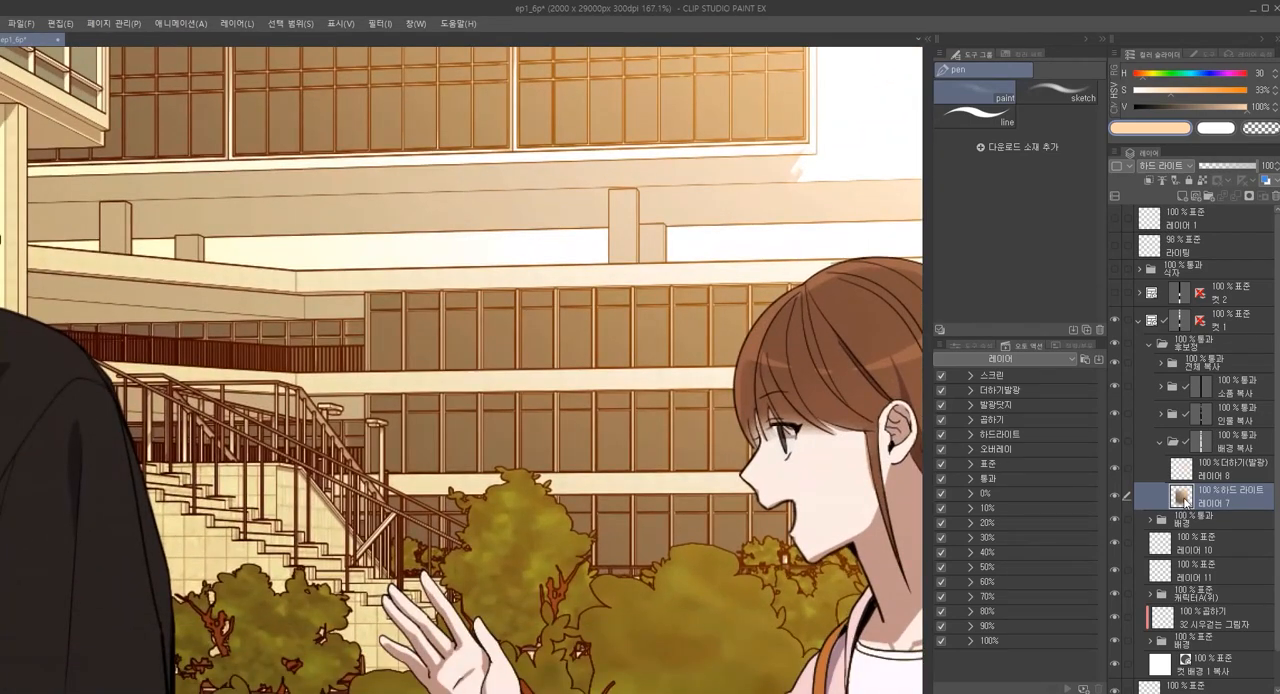
pyautogui.moveTo(845, 471); pyautogui.dragTo(799, 480)
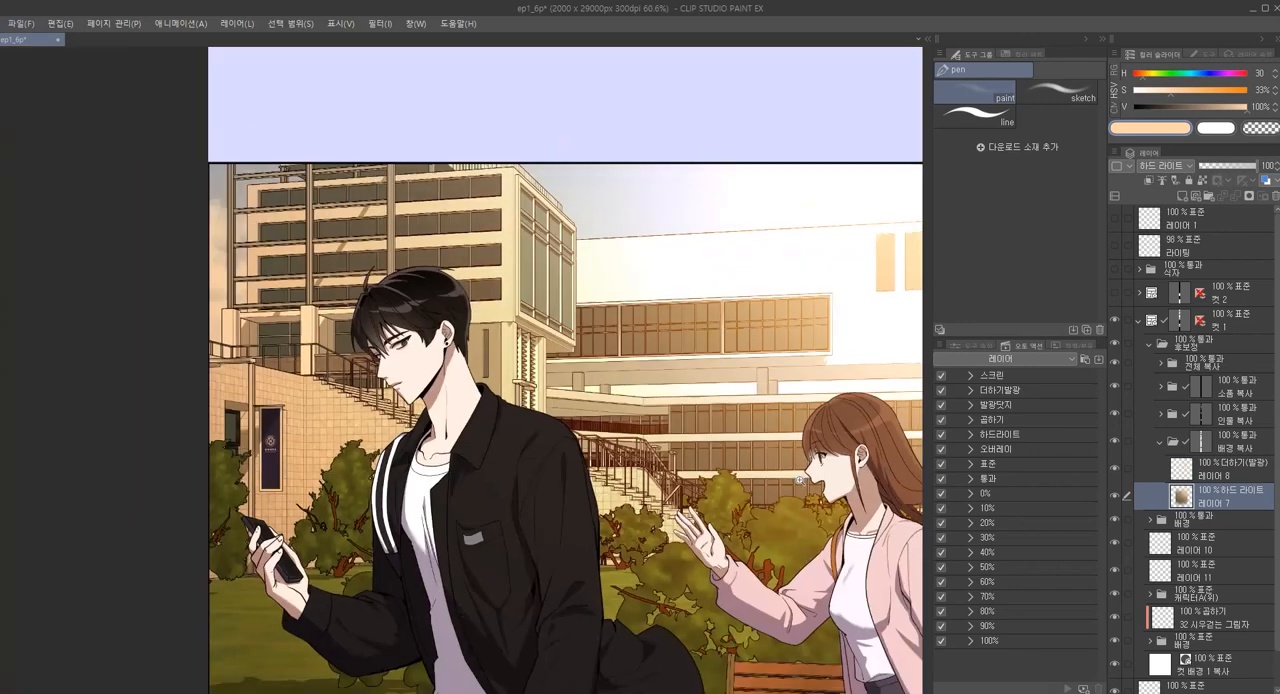
pyautogui.keyDown('alt'); pyautogui.click(1115, 494); pyautogui.keyUp('alt')
pyautogui.moveTo(729, 482); pyautogui.dragTo(667, 388)
pyautogui.keyDown('alt'); pyautogui.click(1116, 496); pyautogui.keyUp('alt')
# Compare the building and stair line art with the 배경 복사 folder's correction hidden and shown
pyautogui.click(1258, 446)
pyautogui.click(1115, 441)
pyautogui.moveTo(519, 237); pyautogui.dragTo(649, 313)
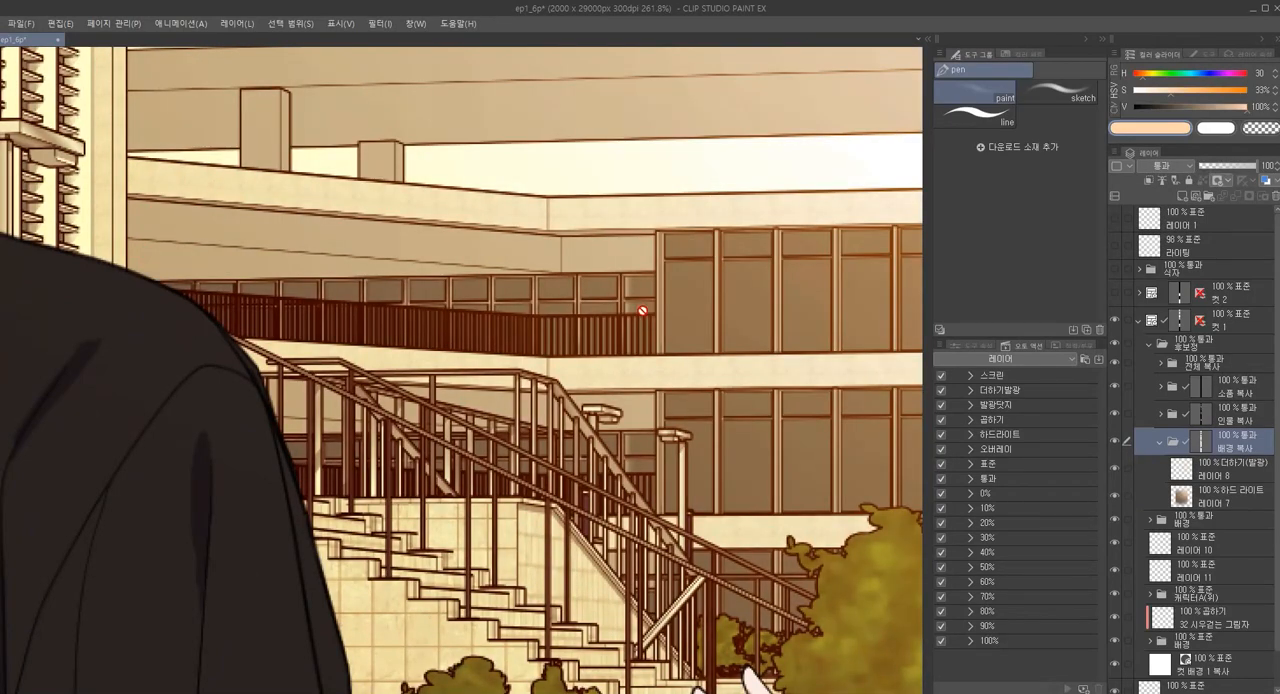
pyautogui.click(1115, 441)
pyautogui.hotkey('ctrl', 'z')
pyautogui.moveTo(543, 317); pyautogui.dragTo(370, 250)
pyautogui.moveTo(451, 365); pyautogui.dragTo(453, 366)
pyautogui.hotkey('ctrl', 'y')
pyautogui.hotkey('ctrl', 'z')
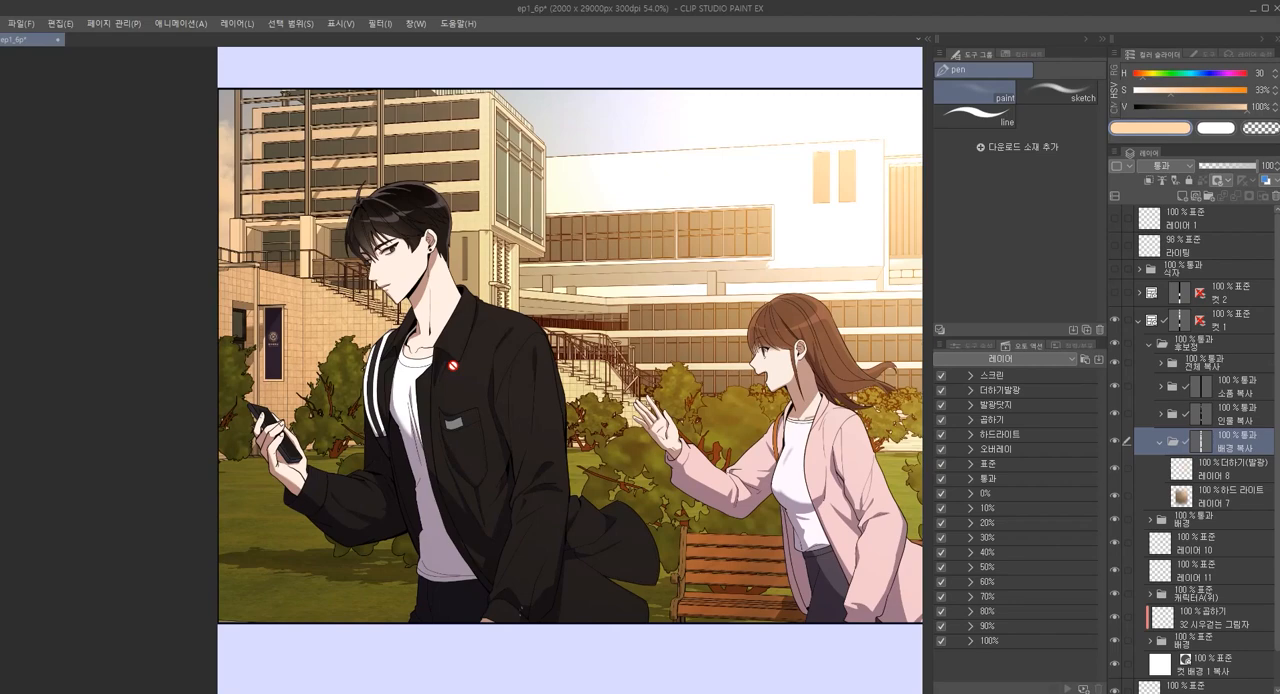
# Reduce the drawing colour's brightness to 75% and paint it over the wall and grass at the panel's left on 레이어 7
pyautogui.scroll(-5, 636, 421)
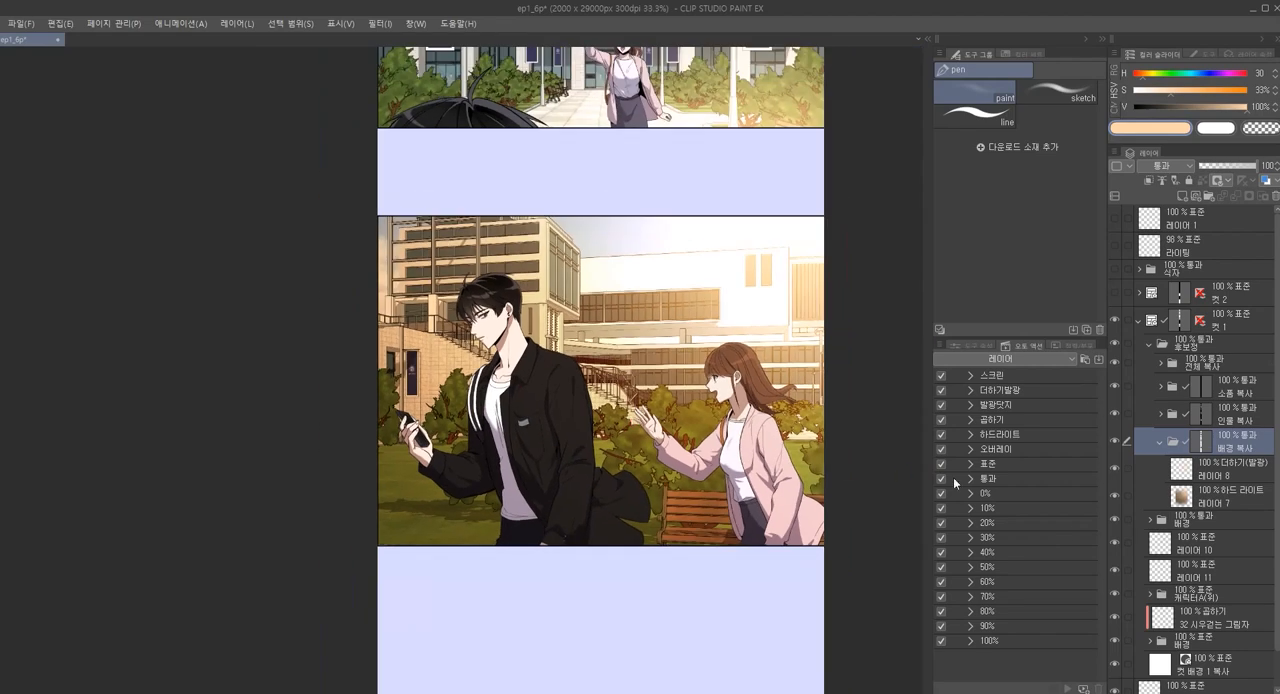
pyautogui.click(1148, 507)
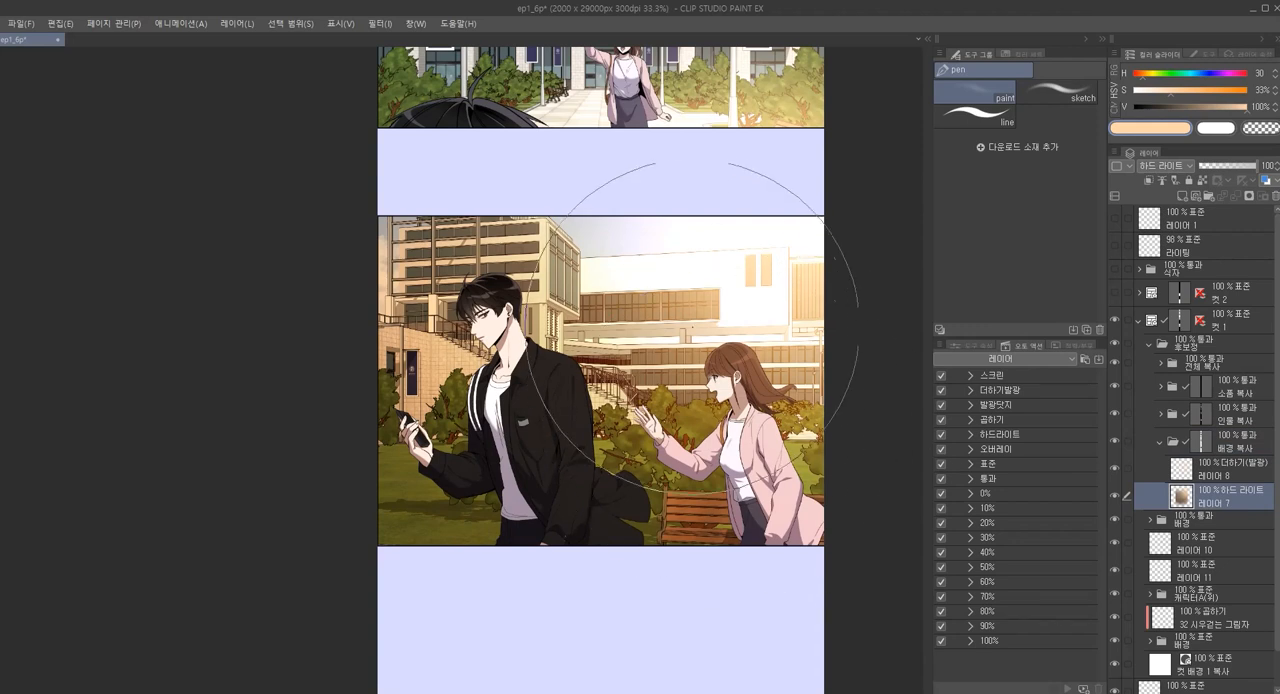
pyautogui.keyDown('alt'); pyautogui.click(713, 347); pyautogui.keyUp('alt')
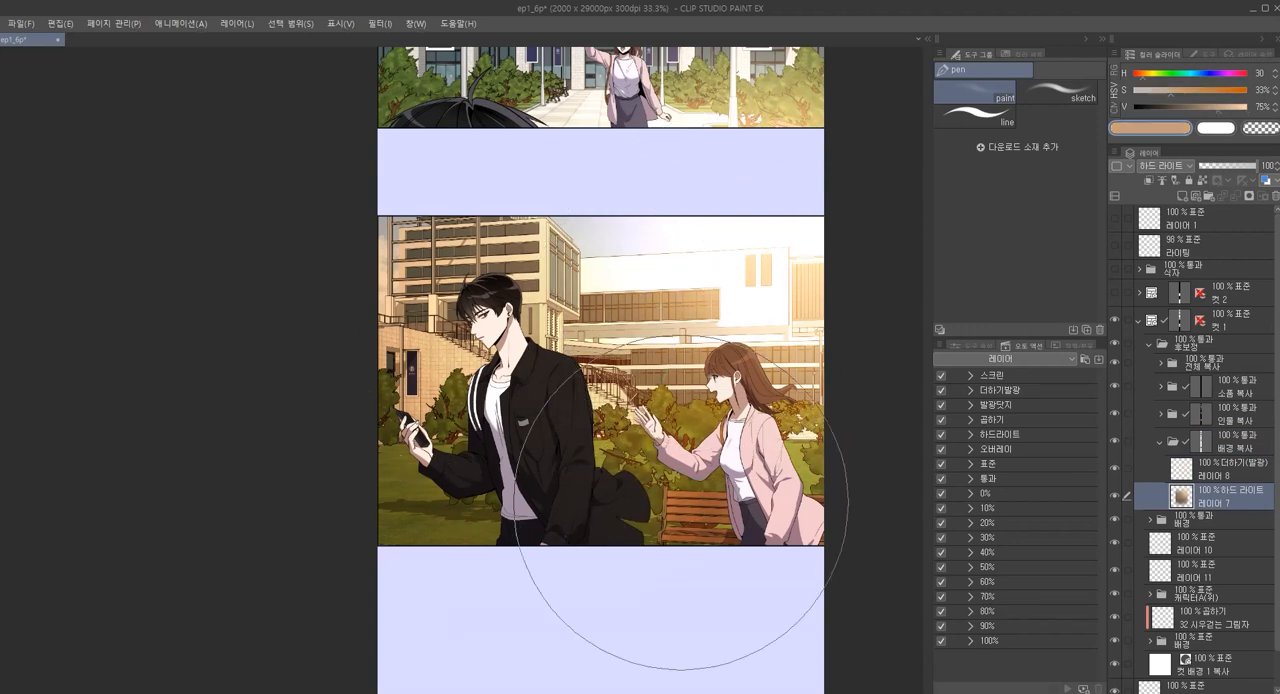
pyautogui.moveTo(429, 383); pyautogui.dragTo(395, 325)
pyautogui.moveTo(445, 435); pyautogui.dragTo(425, 485)
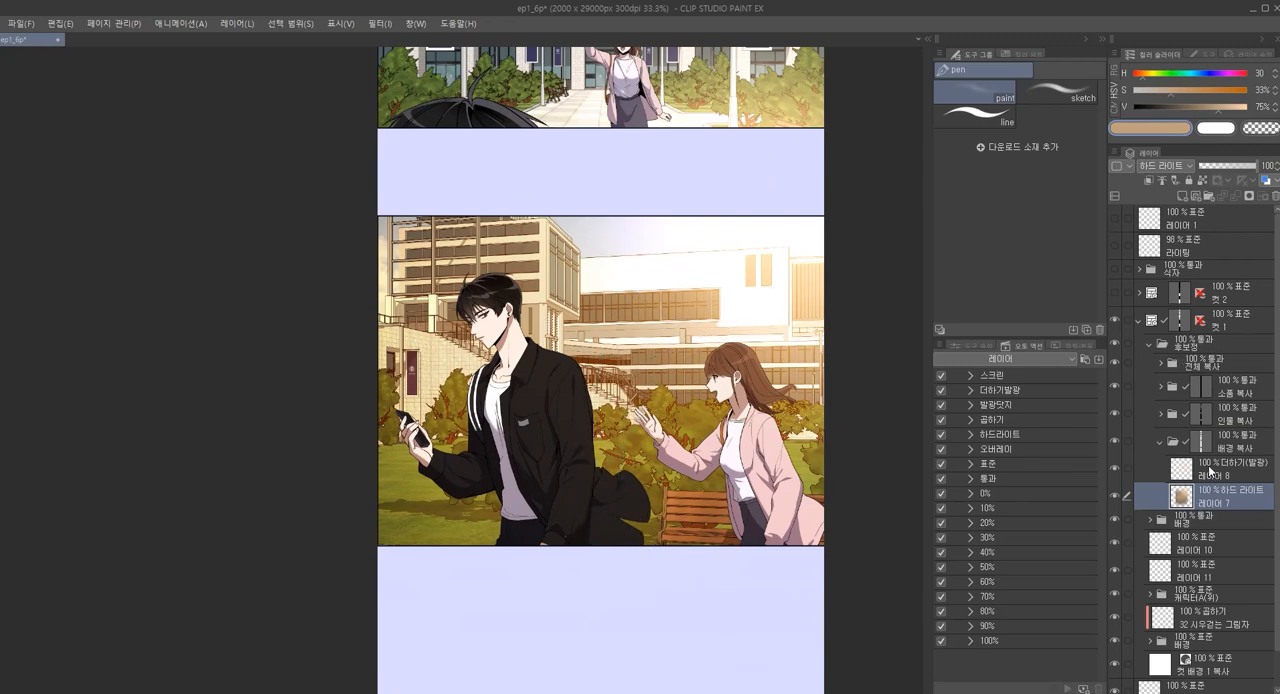
# Expand the 인물 복사 folder and add a new layer directly above 레이어 4
pyautogui.click(1180, 470)
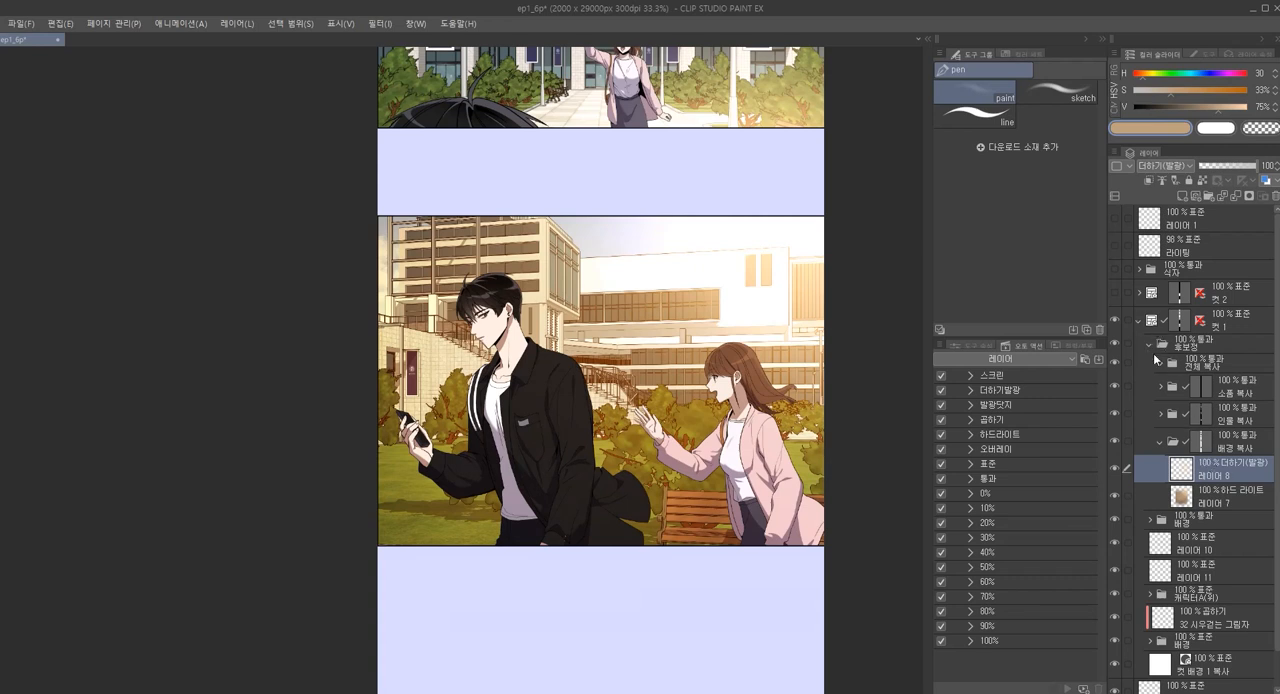
pyautogui.click(1164, 416)
pyautogui.click(1236, 420)
pyautogui.click(1234, 446)
pyautogui.click(1236, 492)
pyautogui.hotkey('ctrl', 'shift', 'n')
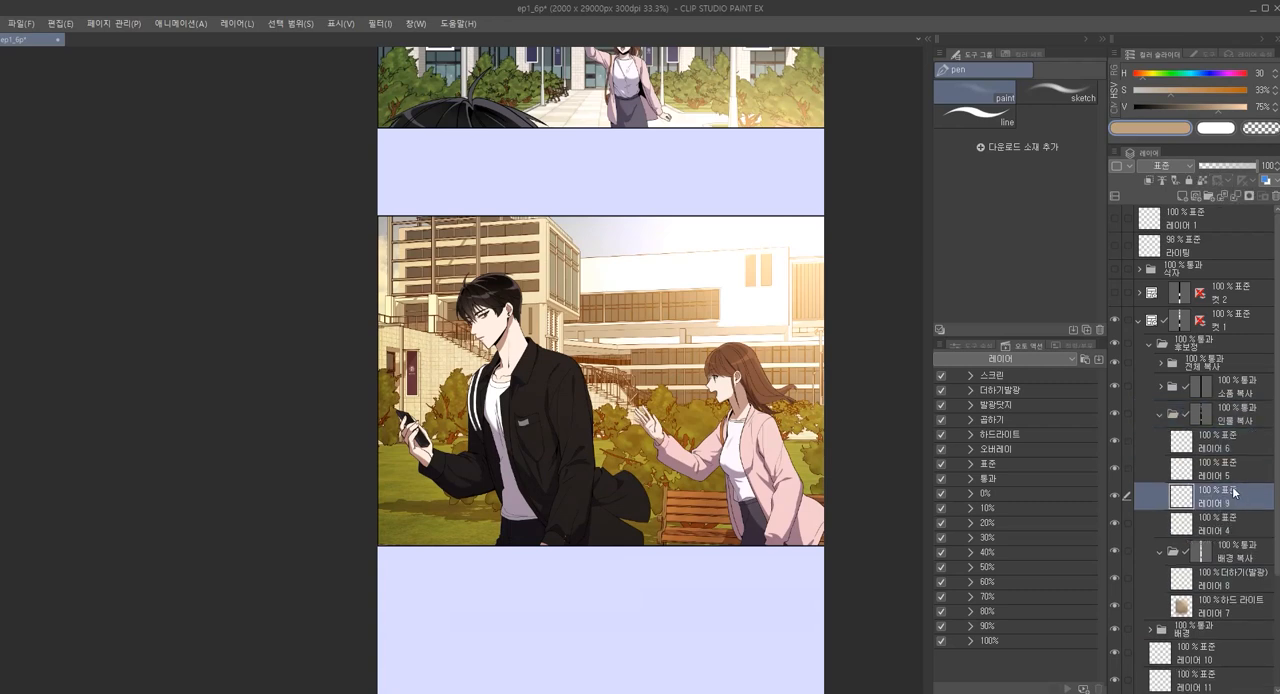
# Set the drawing colour's brightness to 76% and change the blend modes of 레이어 9 to 하드 라이트 and 레이어 5 to 더하기(발광)
pyautogui.moveTo(1211, 113); pyautogui.dragTo(1226, 116)
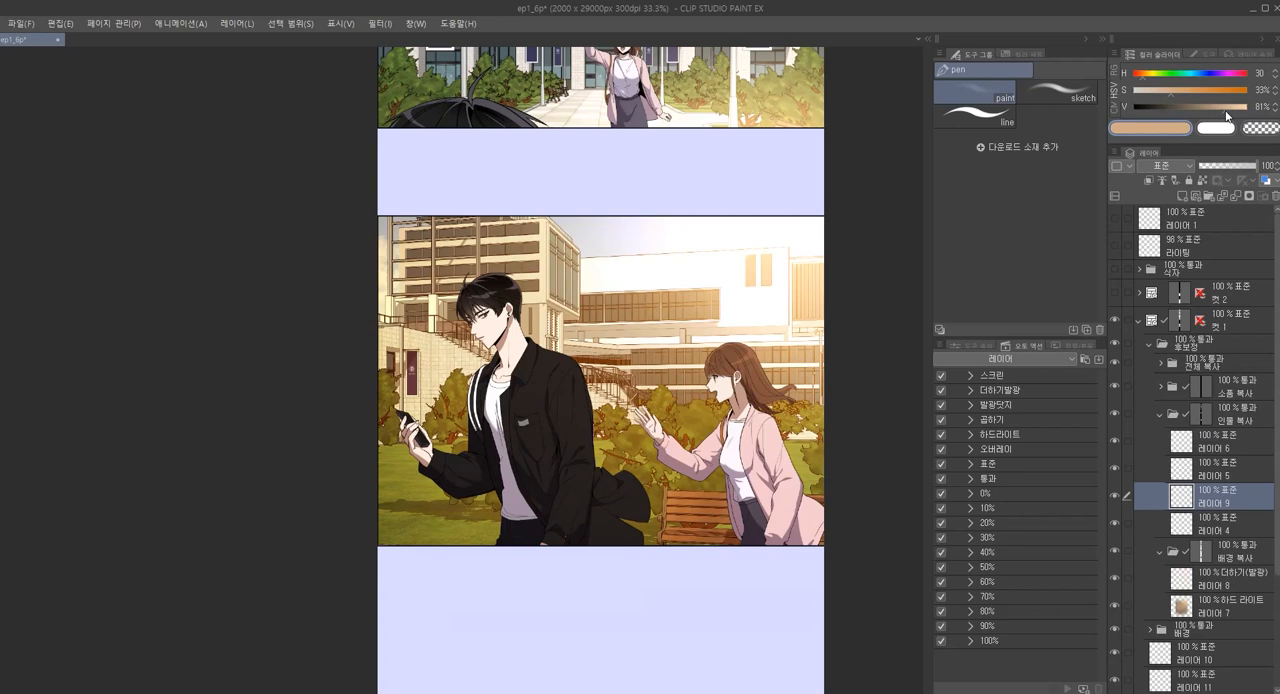
pyautogui.scroll(2, 590, 445)
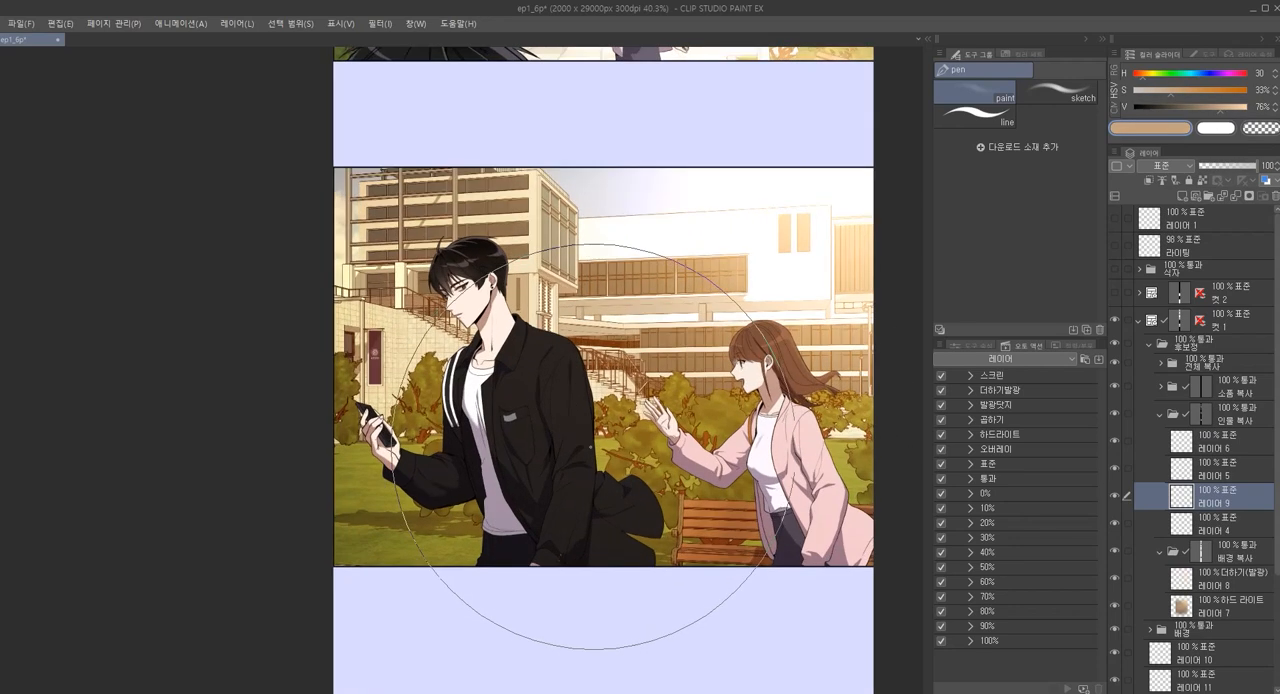
pyautogui.scroll(1, 668, 374)
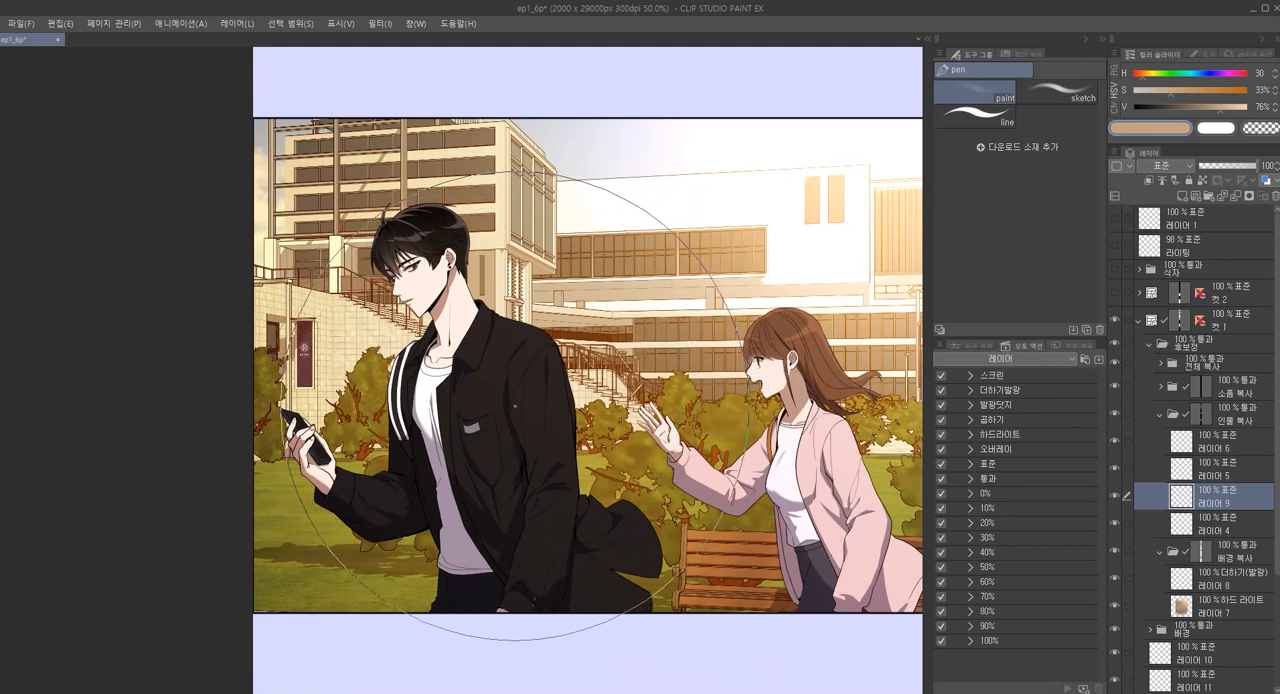
pyautogui.moveTo(657, 441); pyautogui.dragTo(611, 414)
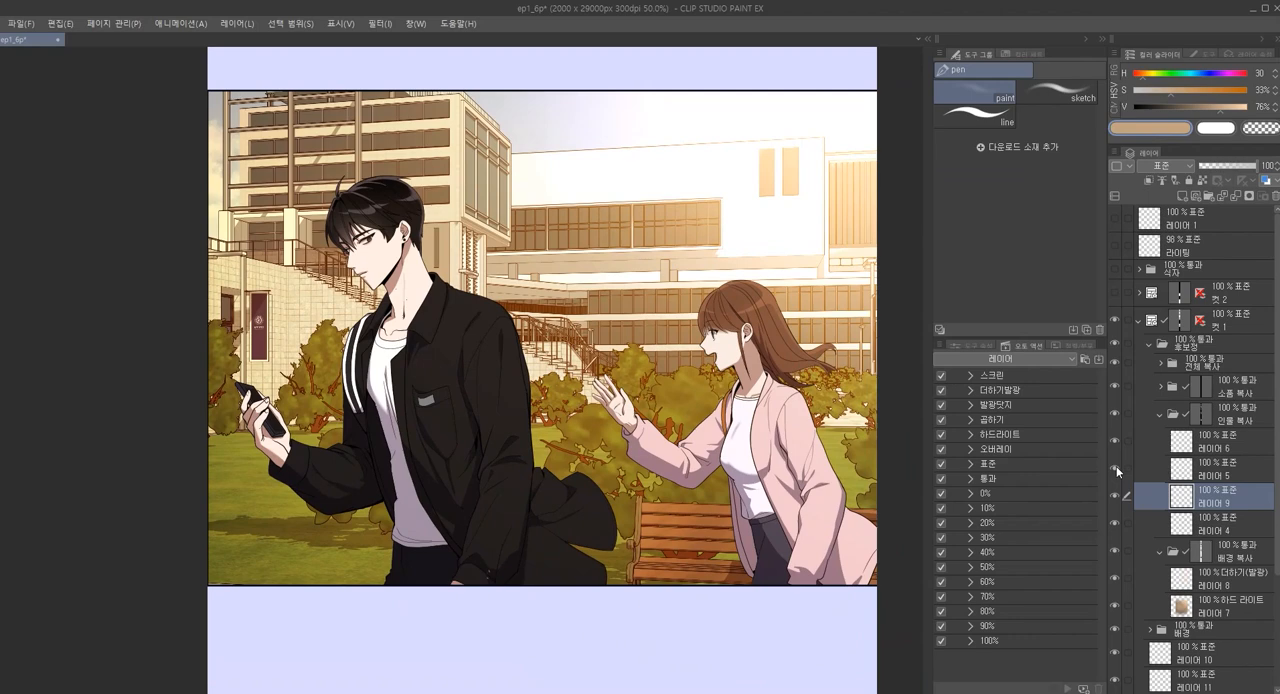
pyautogui.hotkey('alt', 'shift', 'o')
pyautogui.hotkey('alt', 'shift', 'h')
pyautogui.click(1220, 470)
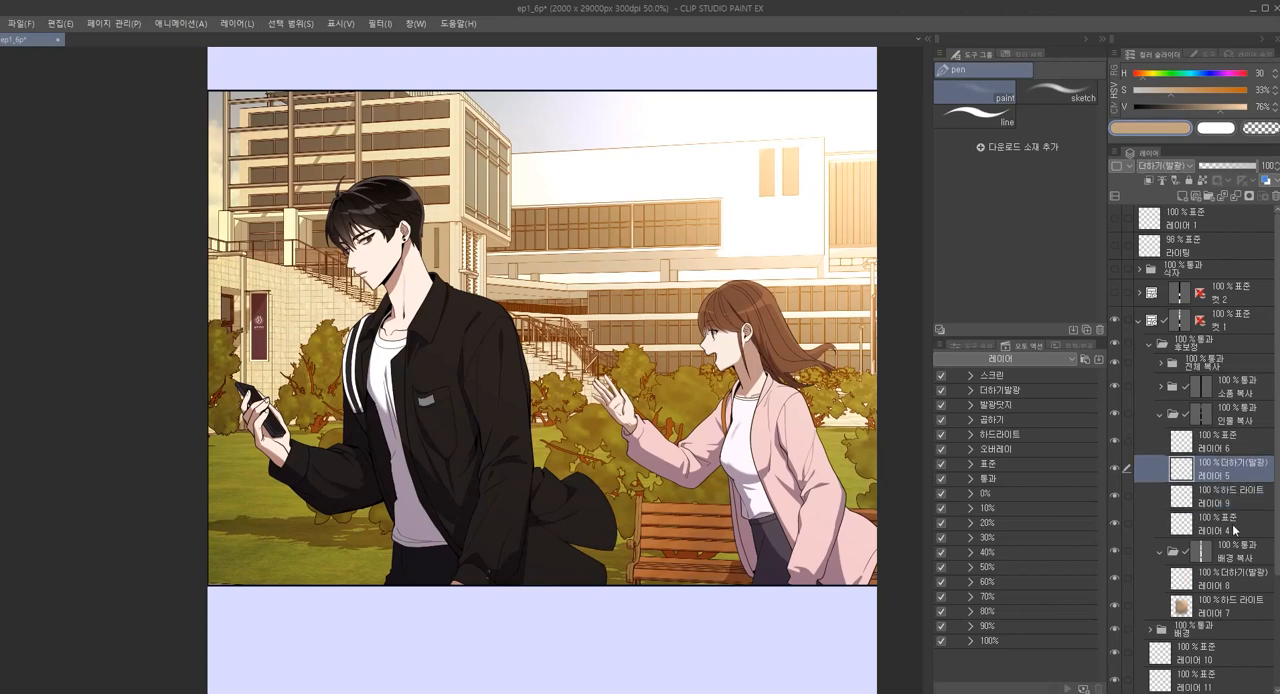
# Delete the unused 레이어 4 and 레이어 6 from the 인물 복사 folder
pyautogui.click(1233, 529)
pyautogui.keyDown('ctrl'); pyautogui.click(1234, 443); pyautogui.keyUp('ctrl')
pyautogui.press('Delete')
# Lower the drawing colour's brightness to 64% and paint it over both characters on 레이어 9
pyautogui.click(1236, 477)
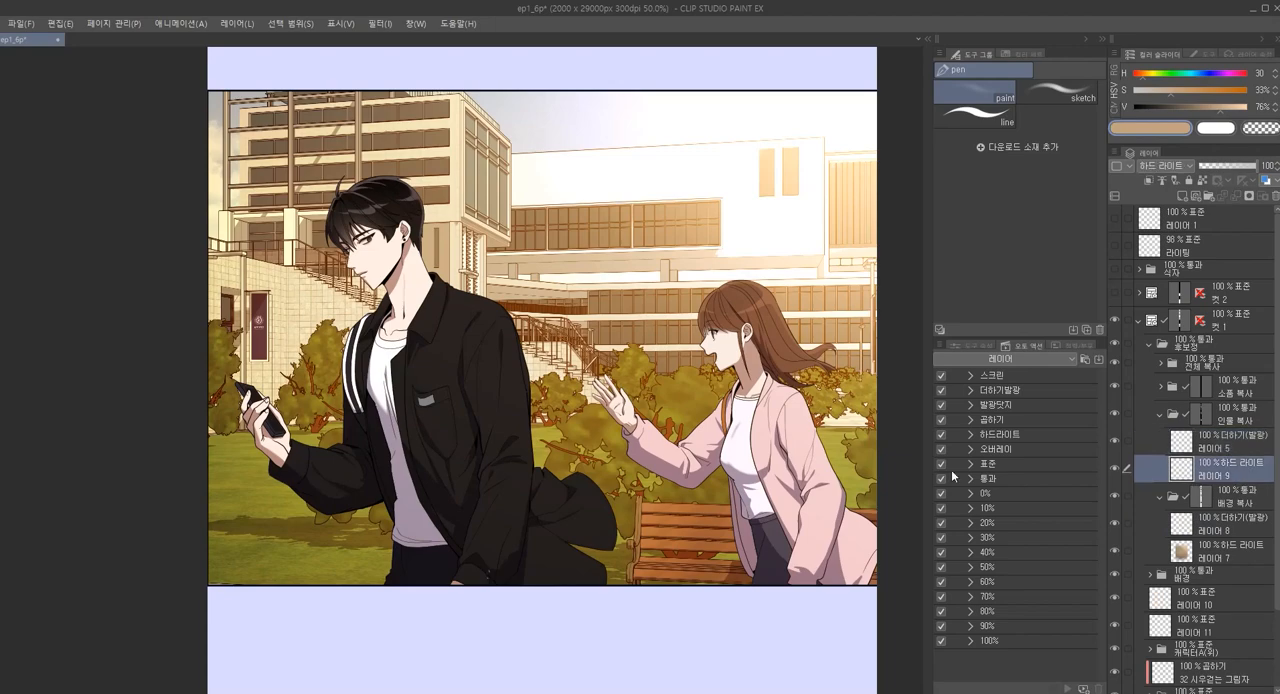
pyautogui.scroll(-3, 484, 474)
pyautogui.scroll(2, 484, 474)
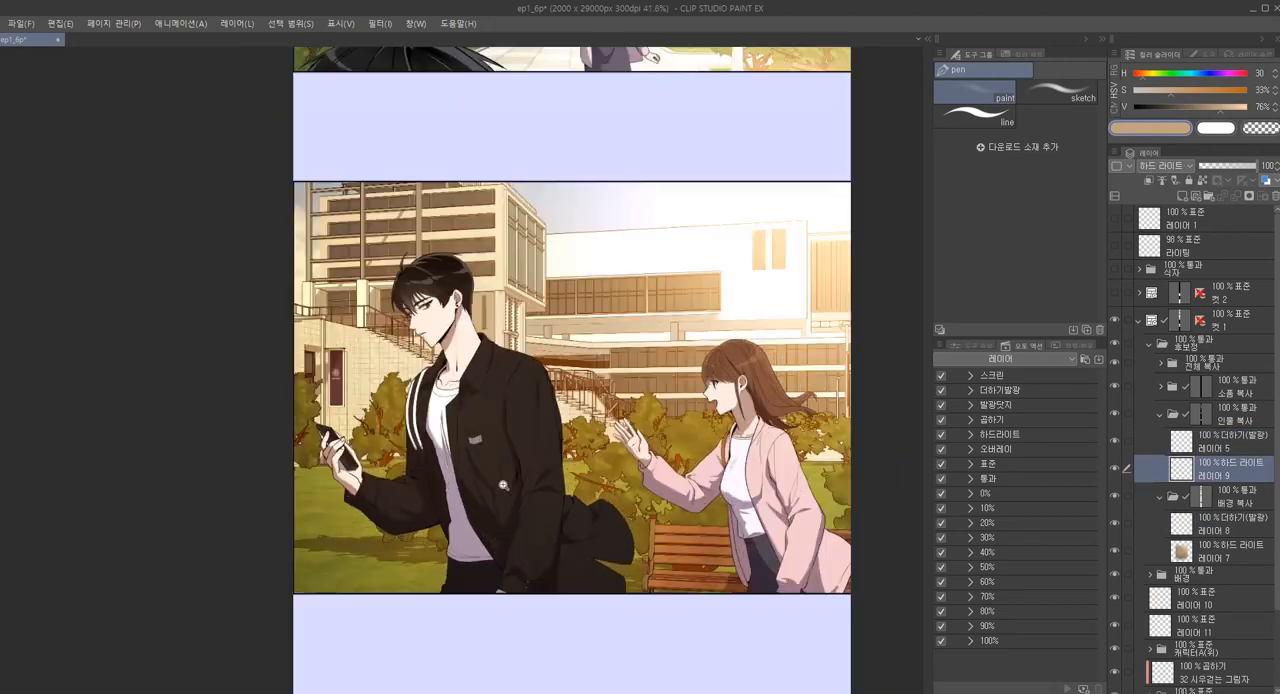
pyautogui.scroll(-1, 515, 478)
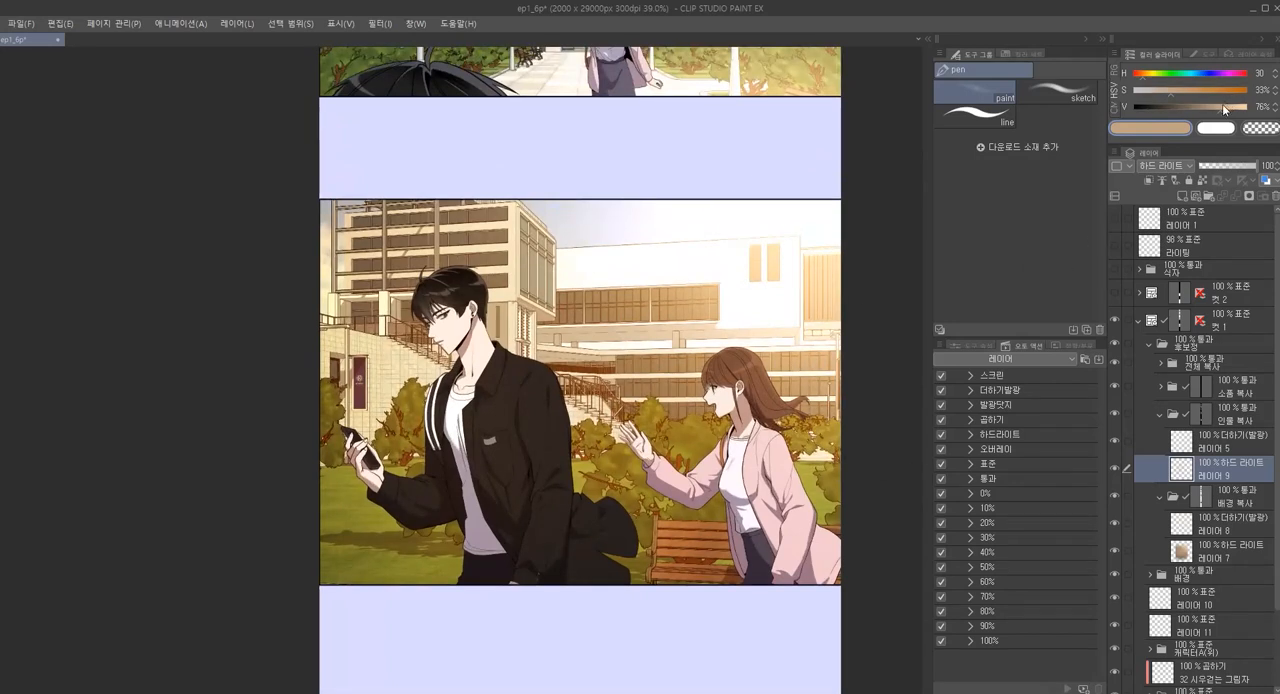
pyautogui.moveTo(306, 413)
pyautogui.mouseDown()
pyautogui.moveTo(458, 446)
pyautogui.moveTo(720, 575)
pyautogui.moveTo(597, 506)
pyautogui.mouseUp()
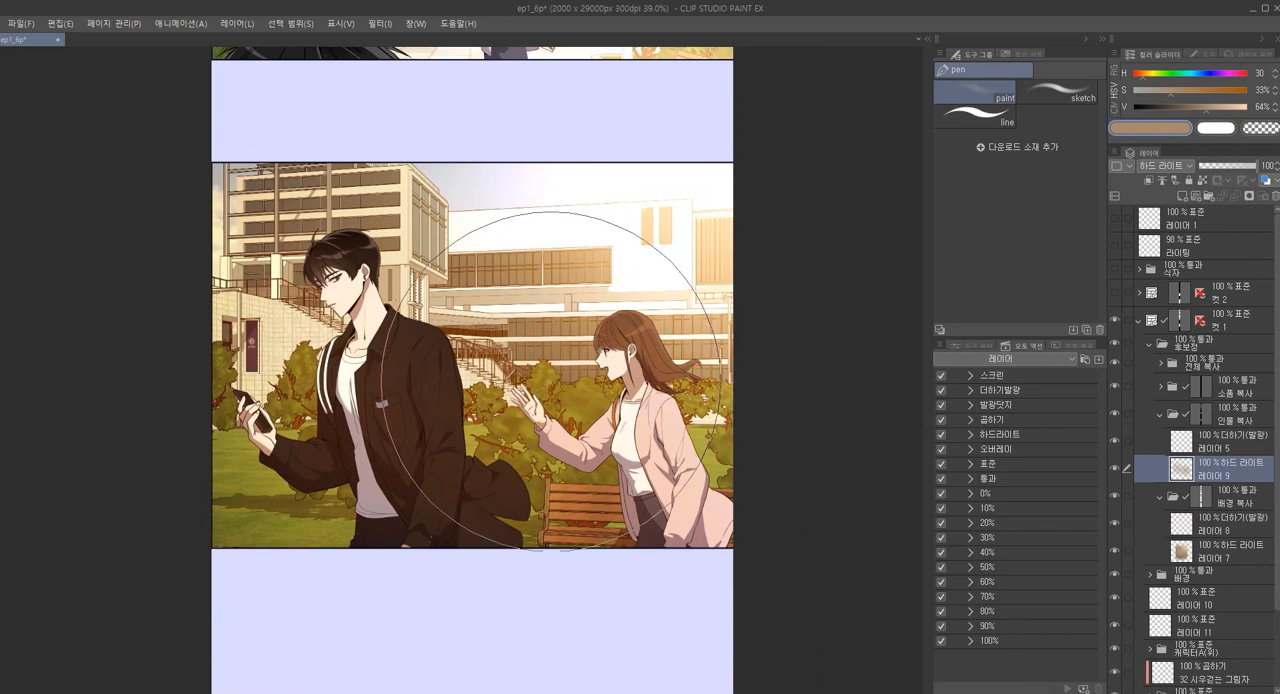
# Raise the drawing colour's brightness to 100% and paint a soft glow along both characters' hair and shoulders on 레이어 5
pyautogui.scroll(3, 291, 342)
pyautogui.click(1218, 438)
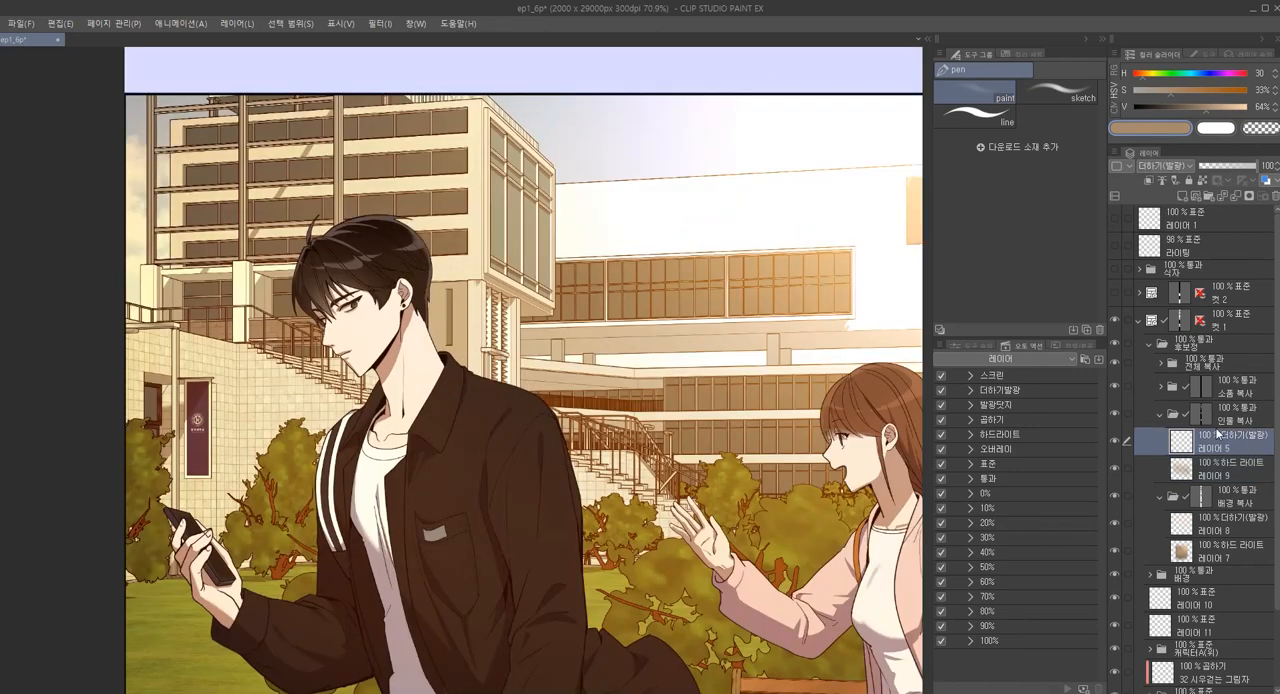
pyautogui.moveTo(1233, 110); pyautogui.dragTo(1252, 107)
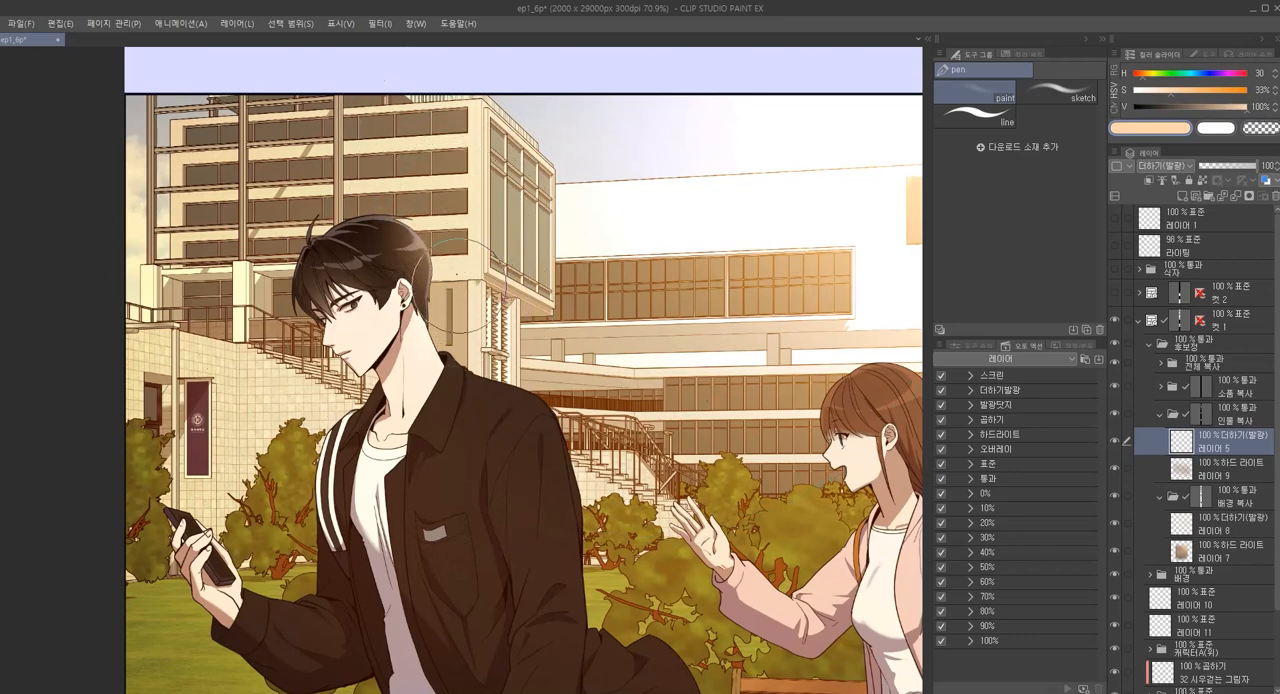
pyautogui.moveTo(483, 353)
pyautogui.mouseDown()
pyautogui.moveTo(460, 330)
pyautogui.moveTo(460, 281)
pyautogui.mouseUp()
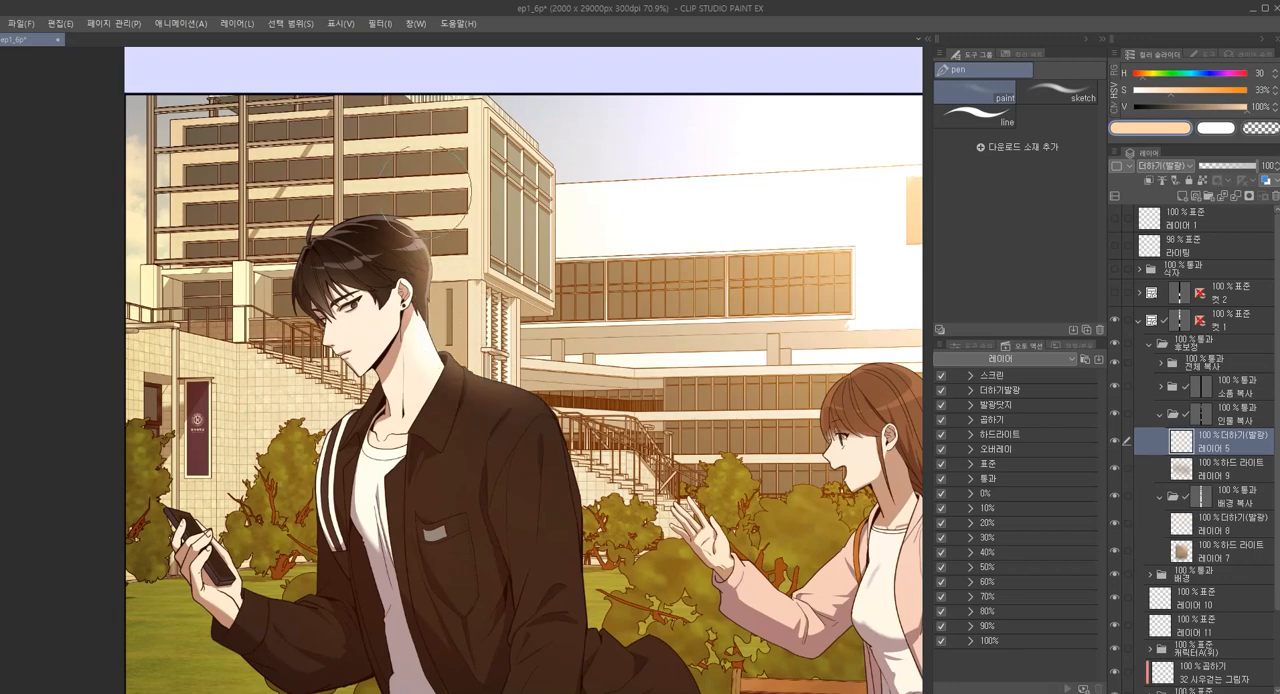
pyautogui.moveTo(806, 340); pyautogui.dragTo(620, 326)
pyautogui.moveTo(694, 302)
pyautogui.mouseDown()
pyautogui.moveTo(838, 452)
pyautogui.moveTo(860, 446)
pyautogui.moveTo(806, 574)
pyautogui.moveTo(771, 505)
pyautogui.mouseUp()
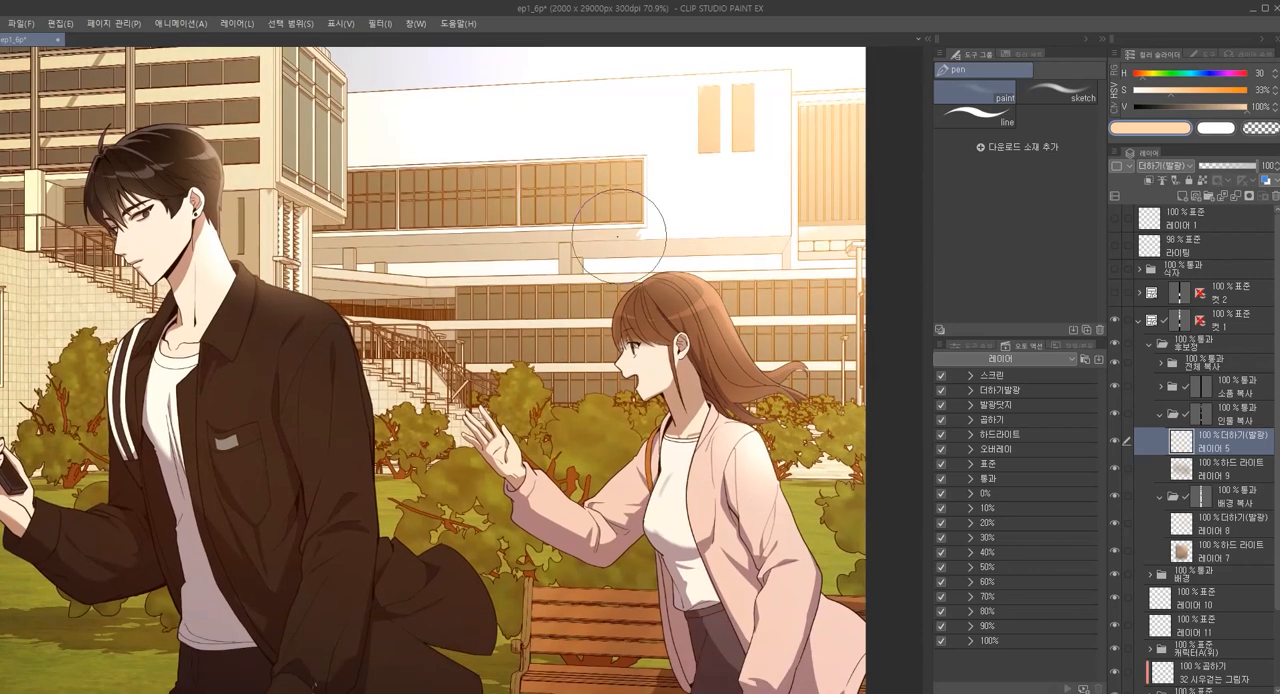
pyautogui.moveTo(712, 321)
pyautogui.mouseDown()
pyautogui.moveTo(672, 328)
pyautogui.moveTo(698, 332)
pyautogui.mouseUp()
# Soften the excess glow on both characters on 레이어 5 by painting over it with the transparent colour
pyautogui.press('c')
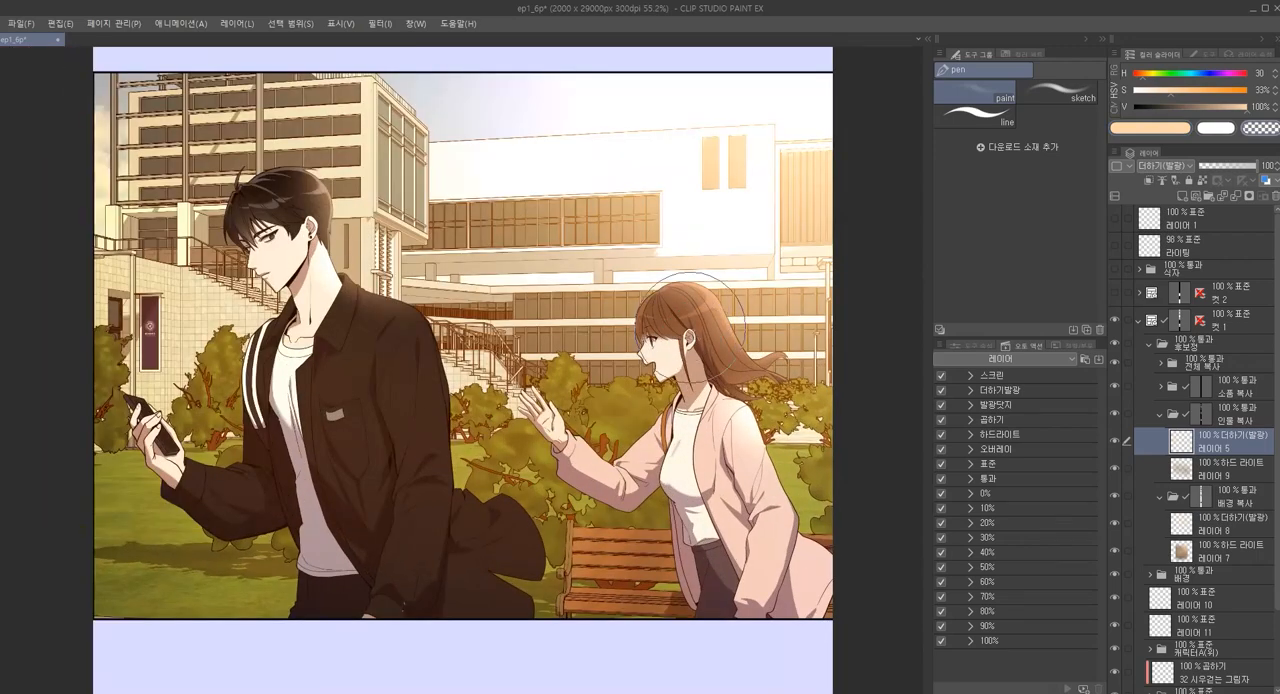
pyautogui.moveTo(704, 500); pyautogui.dragTo(756, 462)
pyautogui.moveTo(300, 313)
pyautogui.mouseDown()
pyautogui.moveTo(327, 328)
pyautogui.moveTo(319, 305)
pyautogui.moveTo(403, 338)
pyautogui.mouseUp()
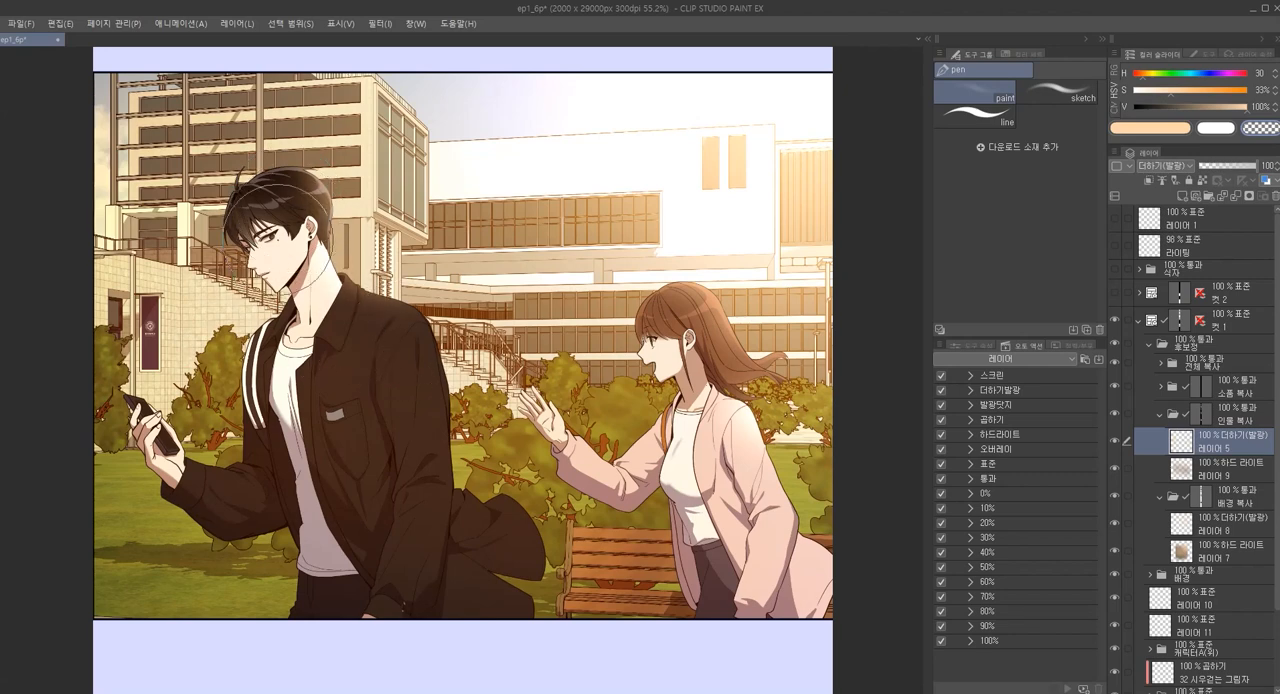
pyautogui.scroll(-2, 515, 428)
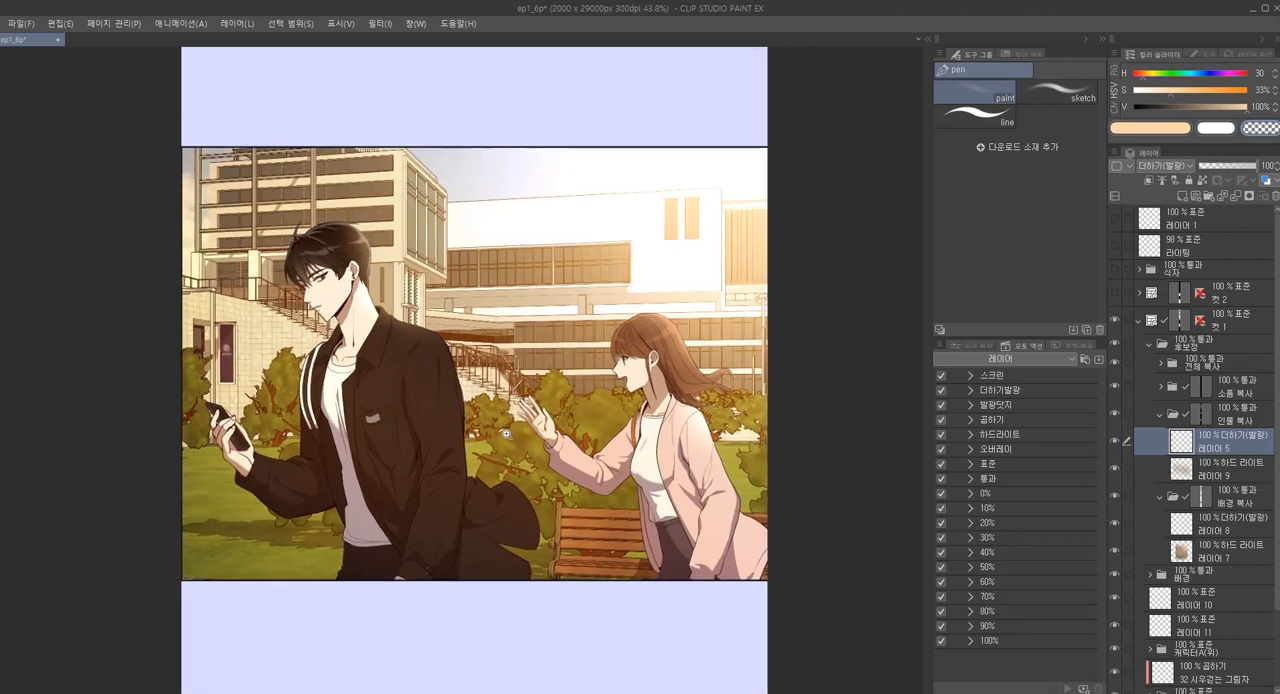
# Compare the panel with the 후보정 folder hidden and shown, and check 레이어 5's glow on the characters up close
pyautogui.click(1246, 346)
pyautogui.press('v')
pyautogui.press('v')
pyautogui.press('v')
pyautogui.press('v')
pyautogui.moveTo(786, 488); pyautogui.dragTo(790, 448)
pyautogui.moveTo(790, 447); pyautogui.dragTo(771, 278)
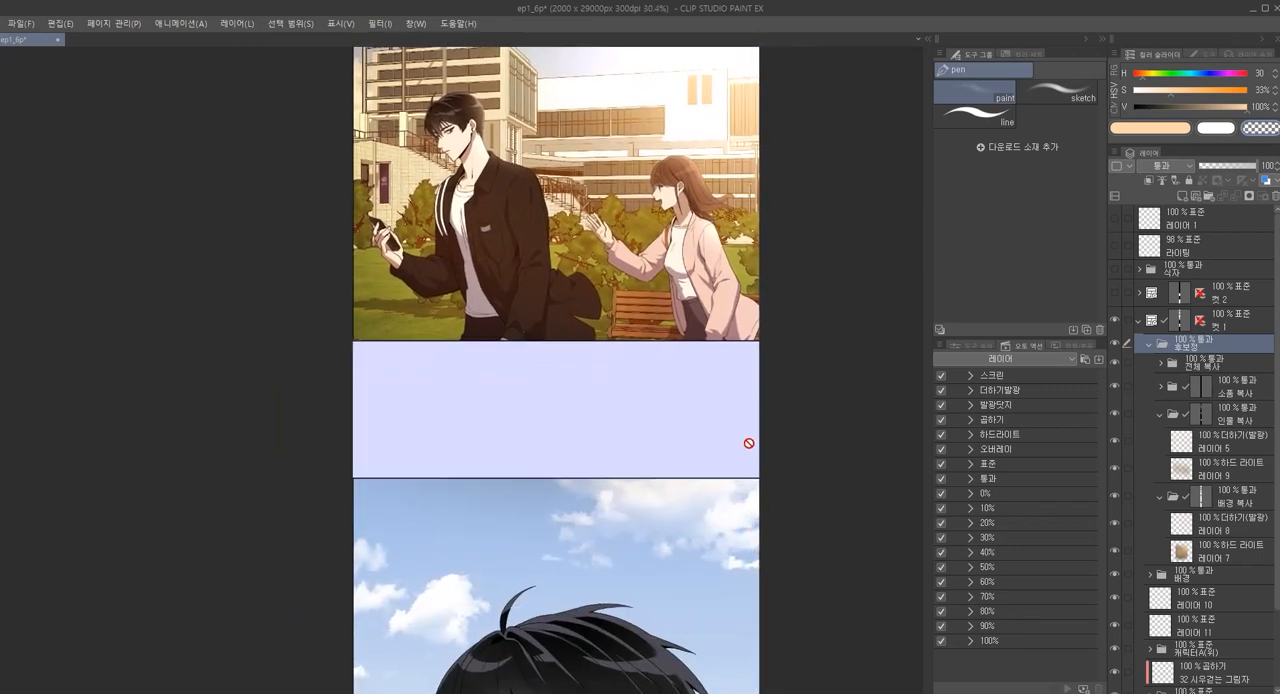
pyautogui.click(1233, 444)
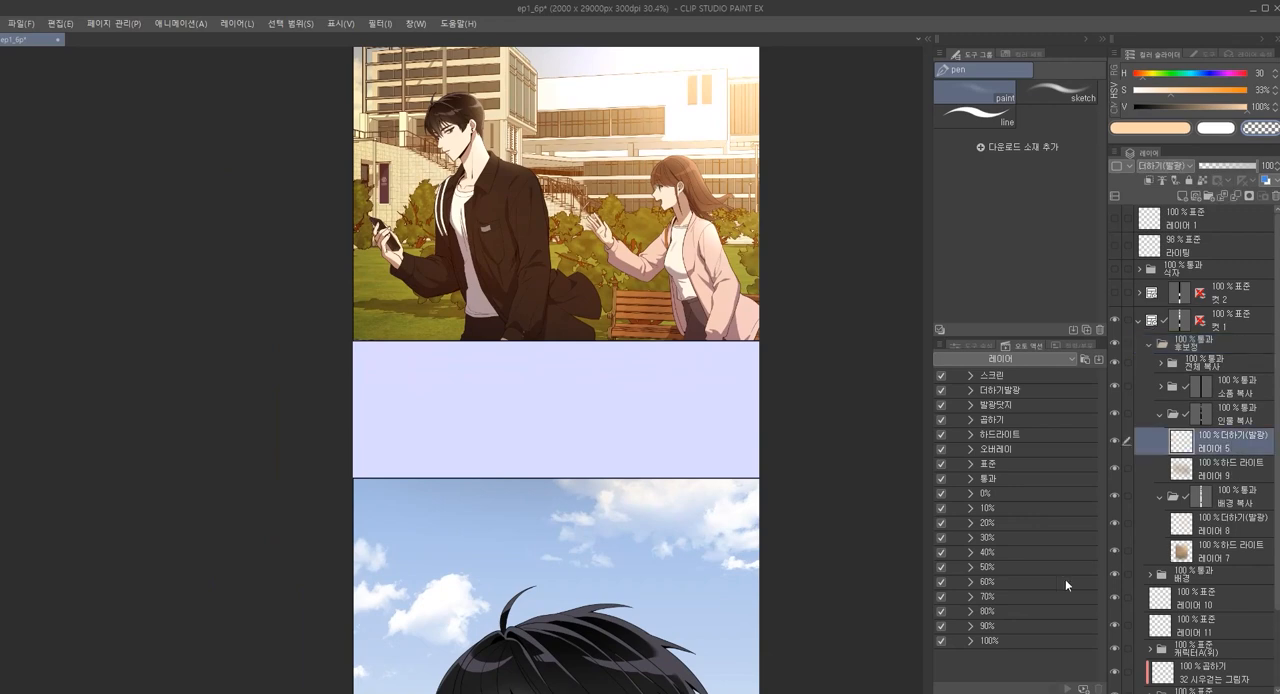
pyautogui.moveTo(727, 290); pyautogui.dragTo(732, 384)
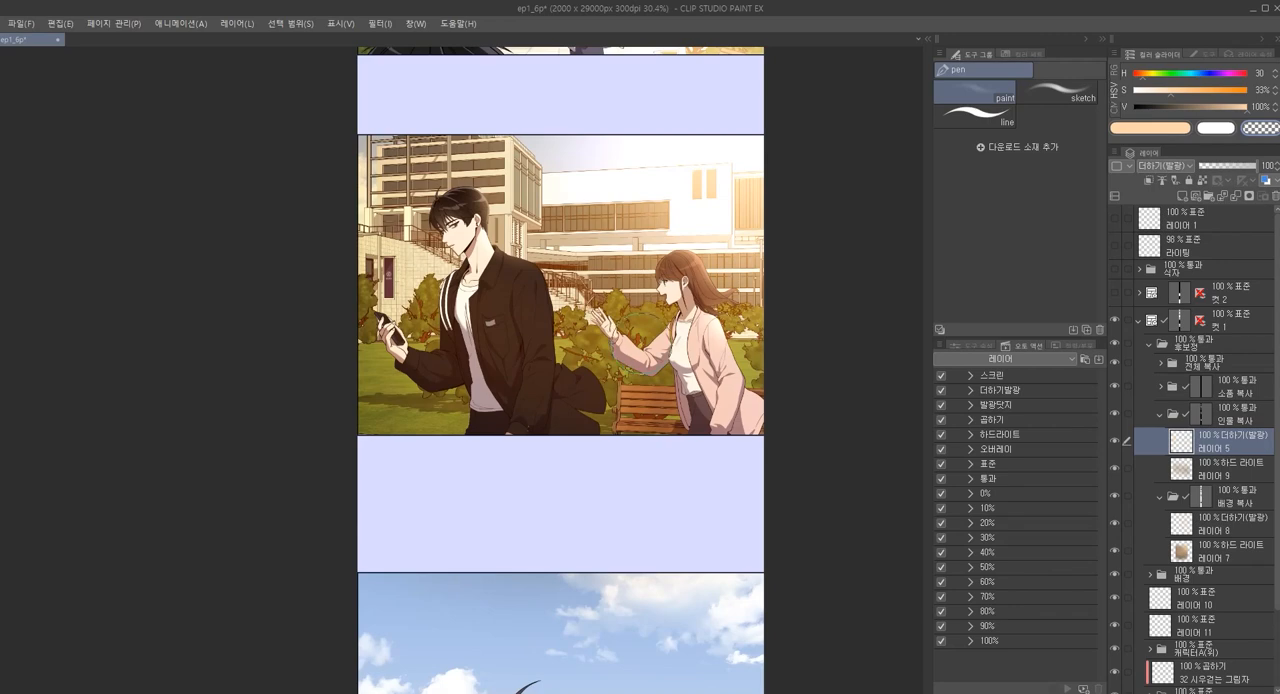
pyautogui.scroll(1, 480, 272)
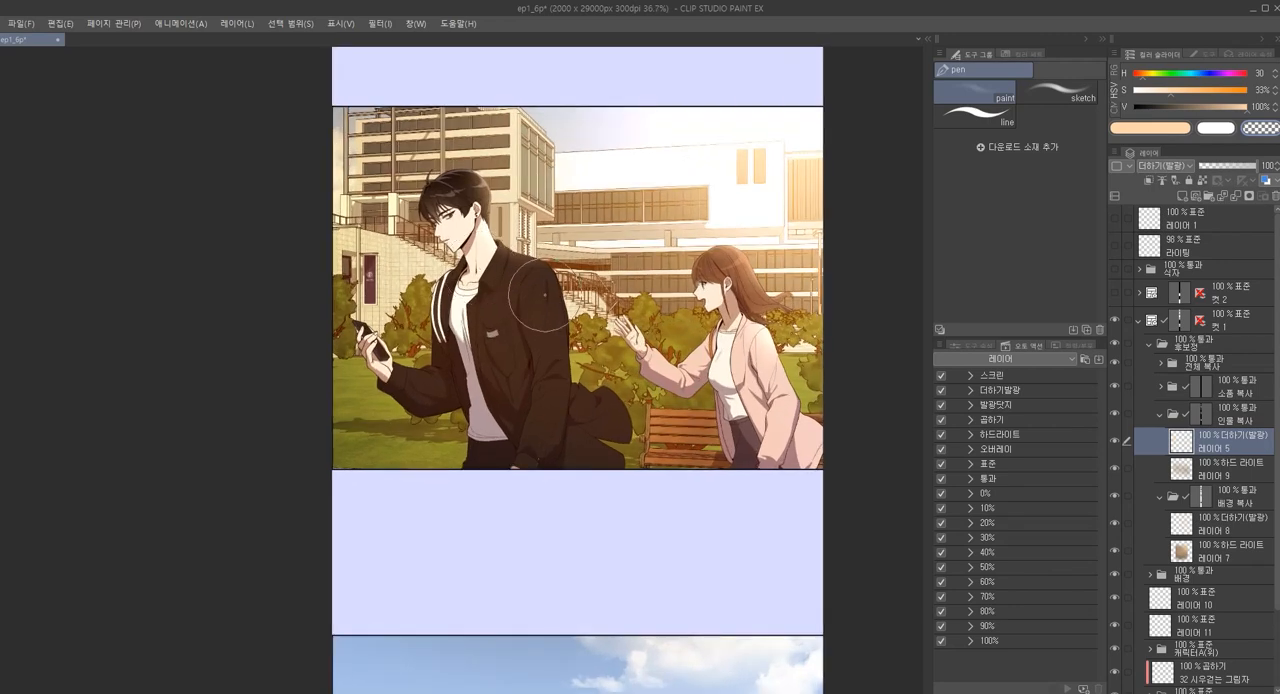
pyautogui.scroll(2, 470, 165)
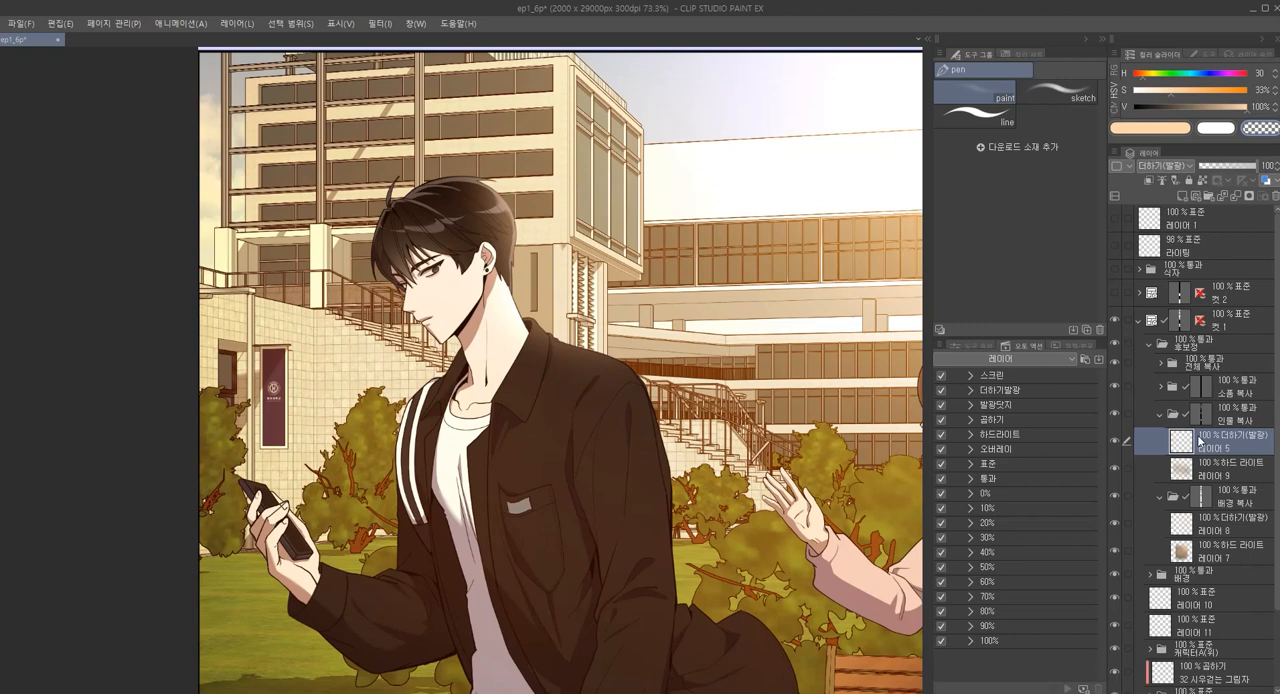
# Delete 레이어 3 and 레이어 2 from the 전체 복사 folder
pyautogui.hotkey('ctrl', 'shift', 'n')
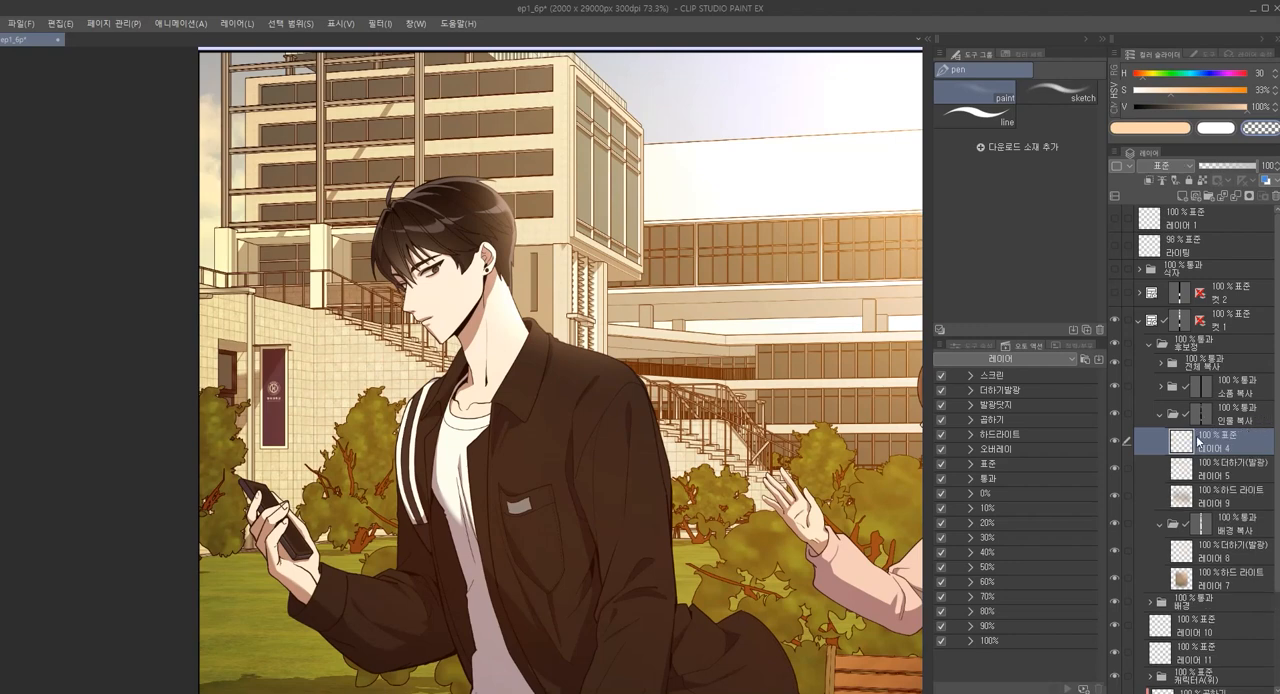
pyautogui.hotkey('ctrl', 'z')
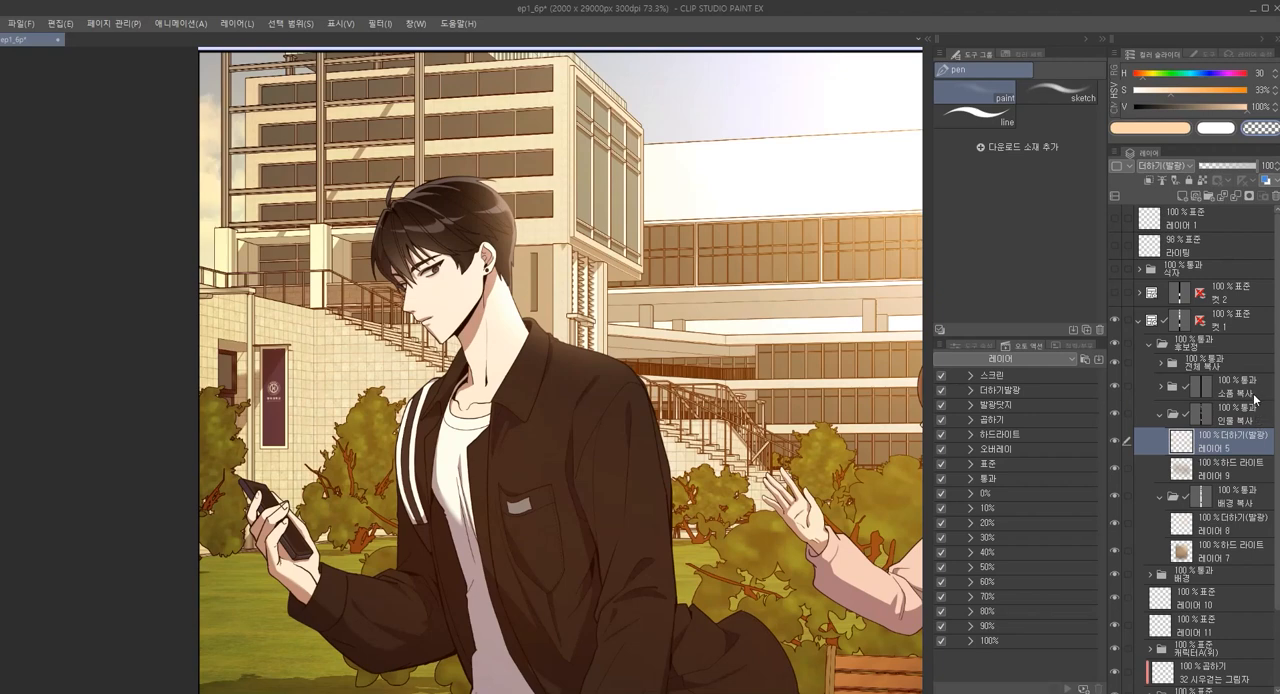
pyautogui.click(1178, 364)
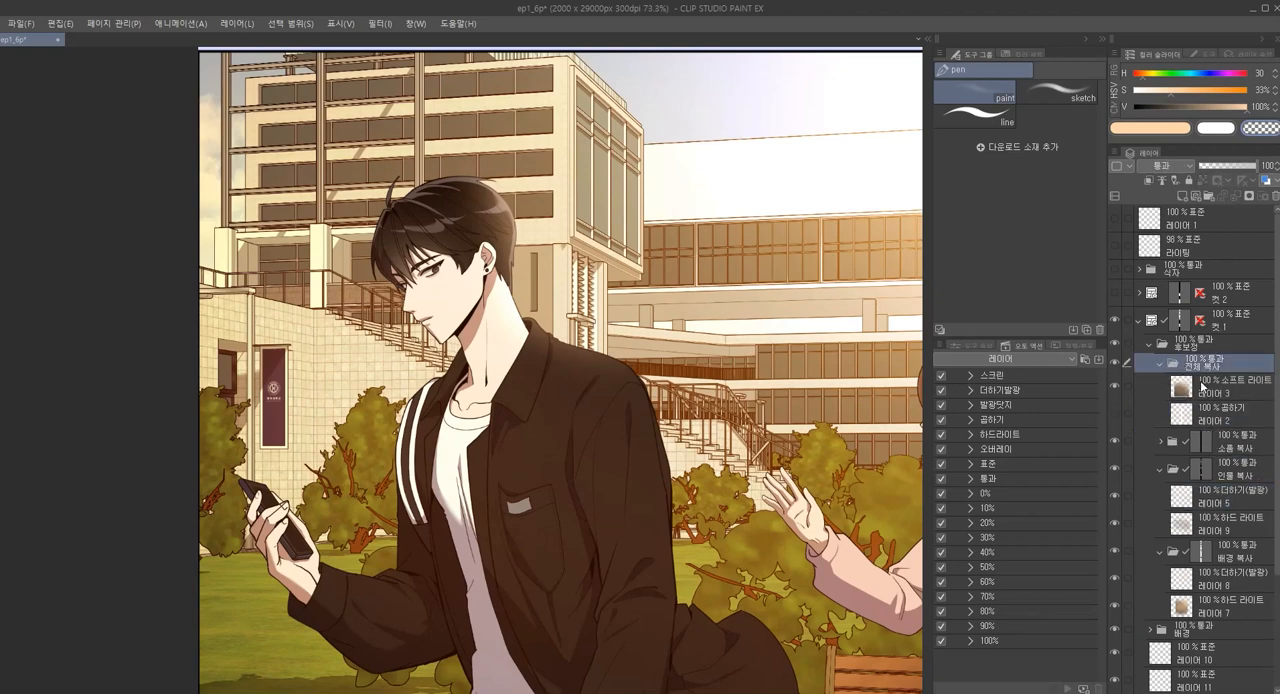
pyautogui.click(1216, 393)
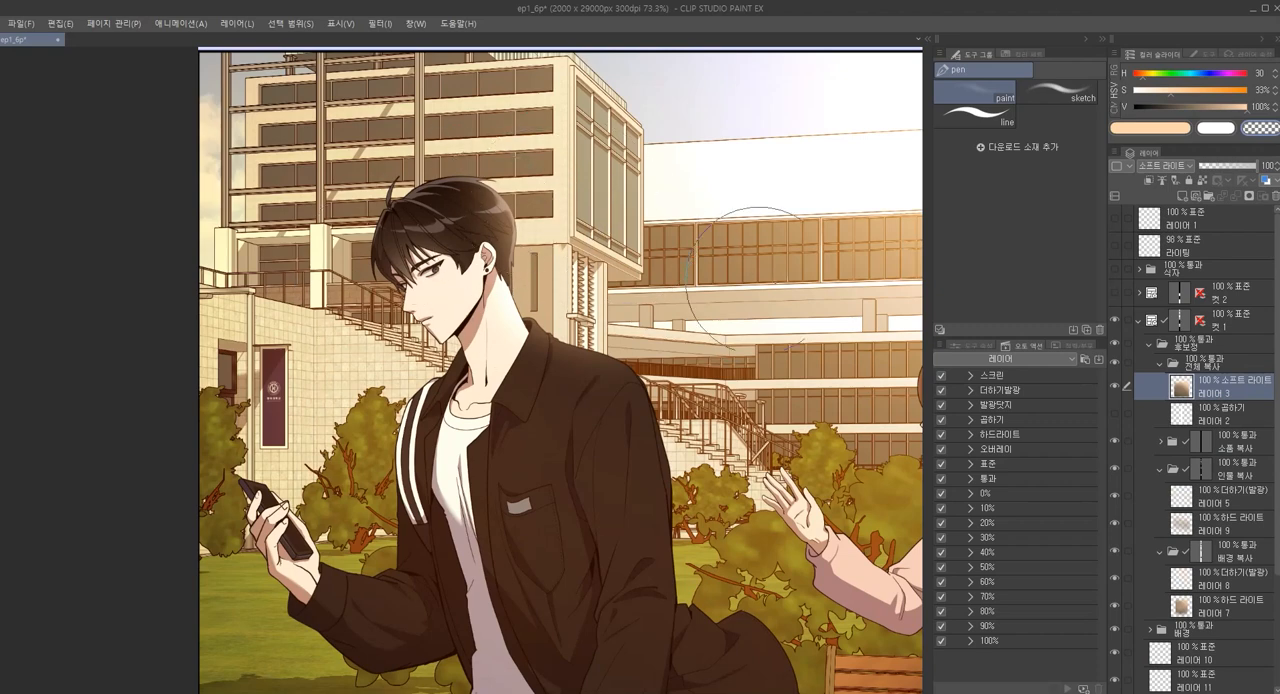
pyautogui.click(1161, 366)
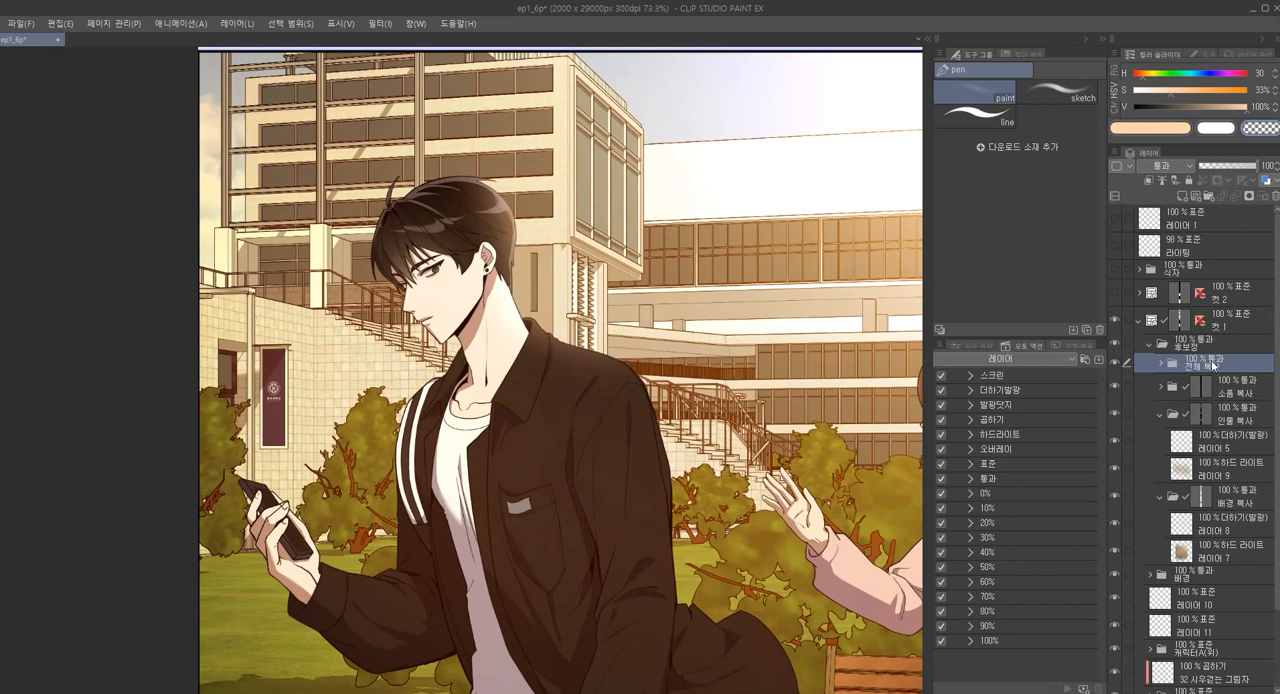
pyautogui.click(1161, 366)
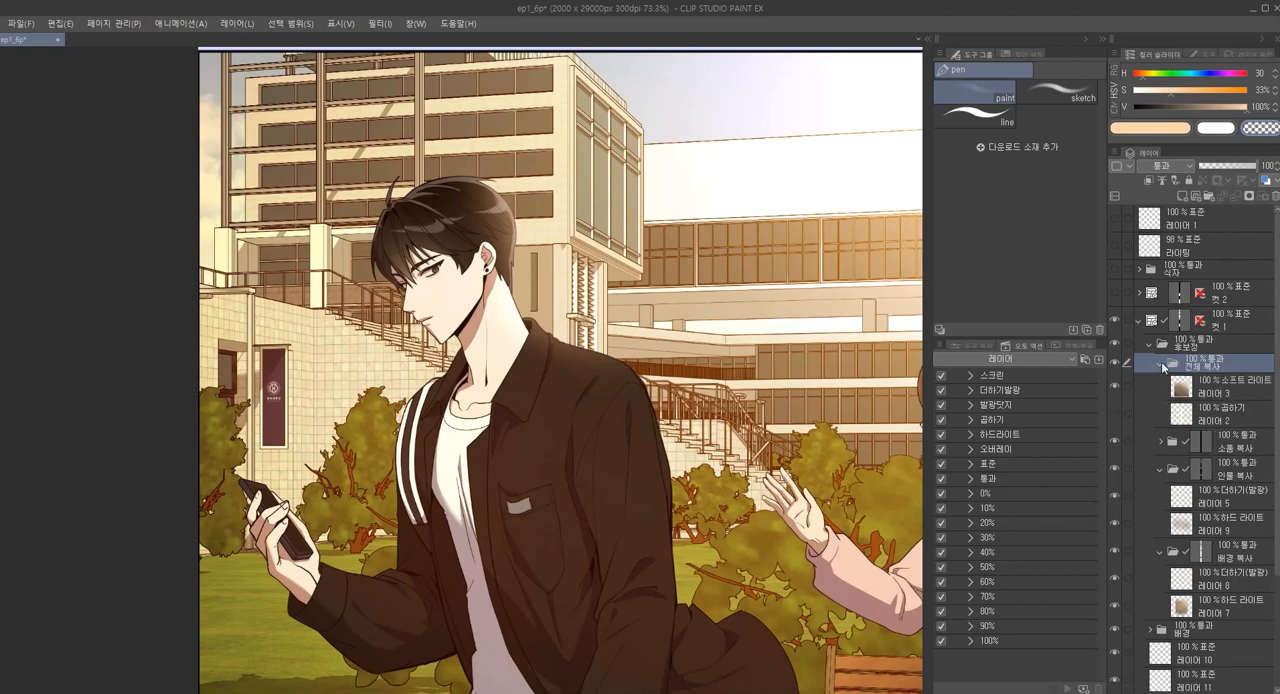
pyautogui.click(1208, 393)
pyautogui.keyDown('shift'); pyautogui.click(1215, 416); pyautogui.keyUp('shift')
pyautogui.press('Delete')
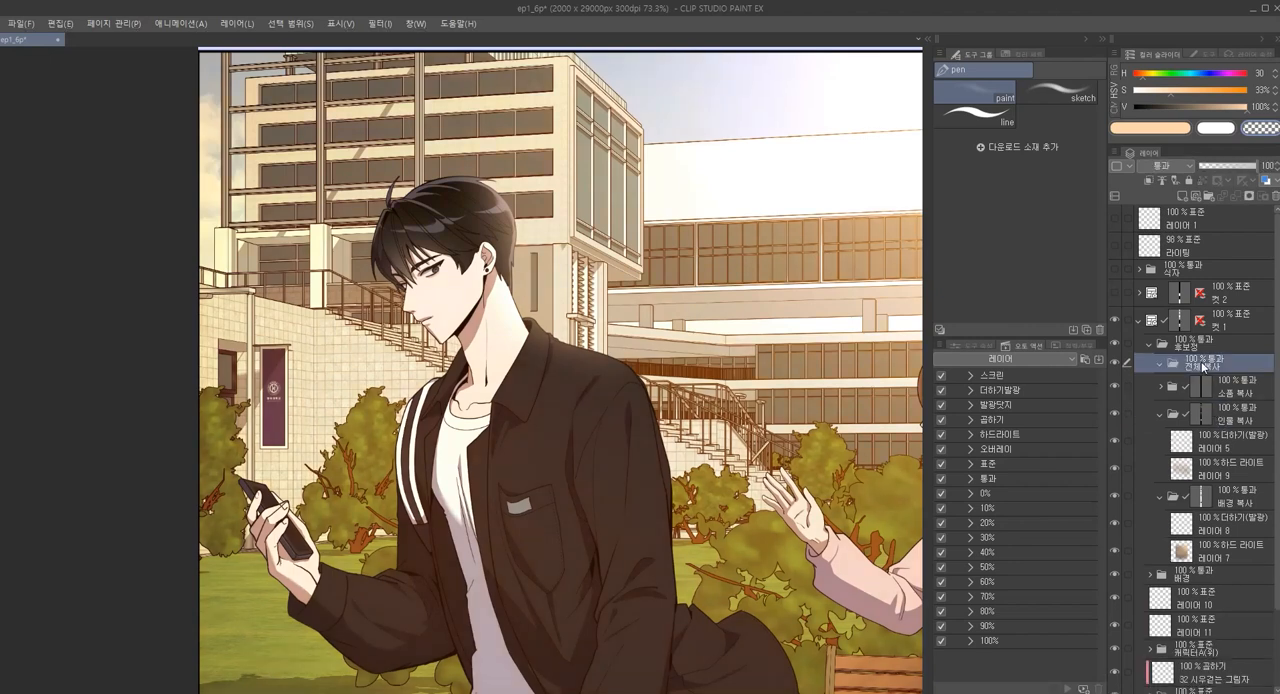
# Add a new layer inside the 전체 복사 folder with the blend mode 스크린 and ready the paint pen with a larger brush size
pyautogui.hotkey('ctrl', 'shift', 'n')
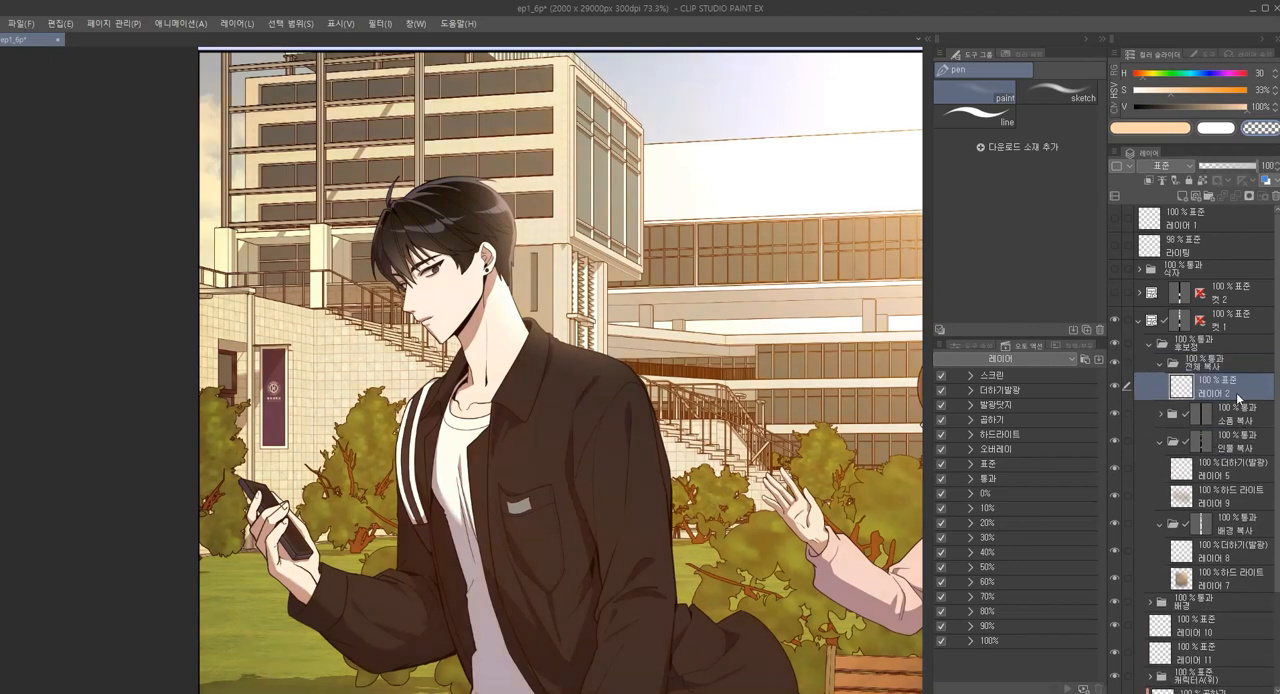
pyautogui.press(']')
pyautogui.press(']')
pyautogui.press(']')
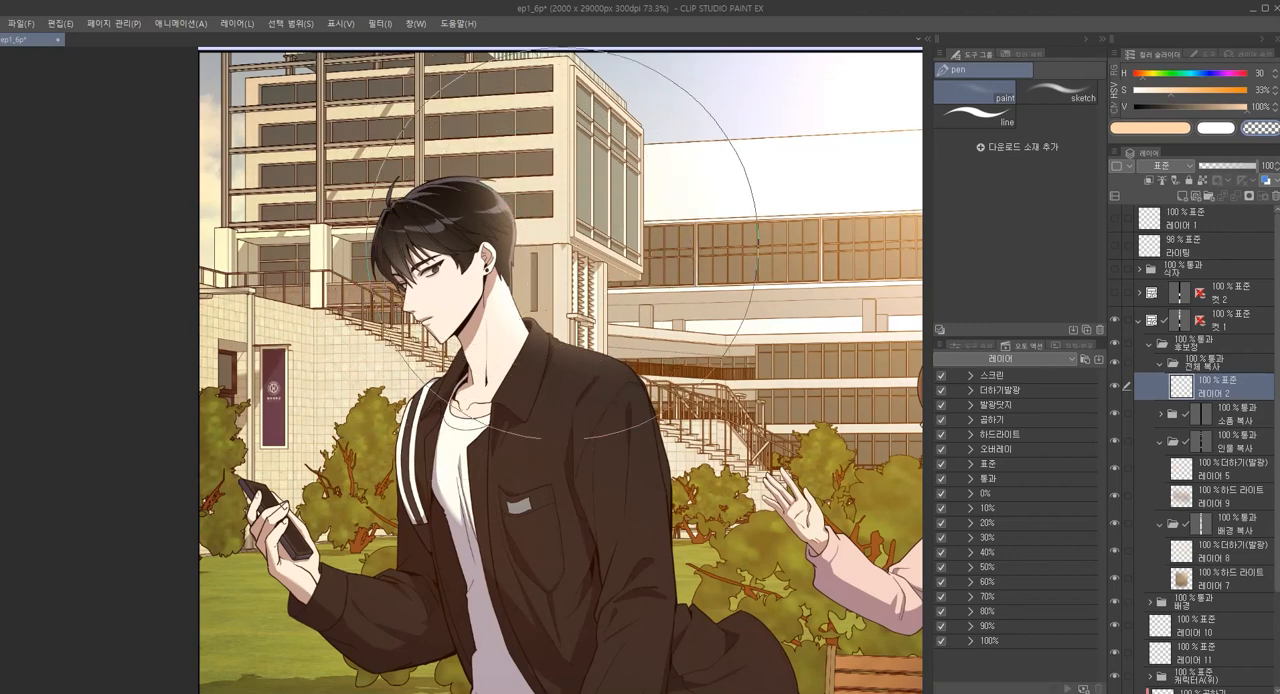
pyautogui.press('b')
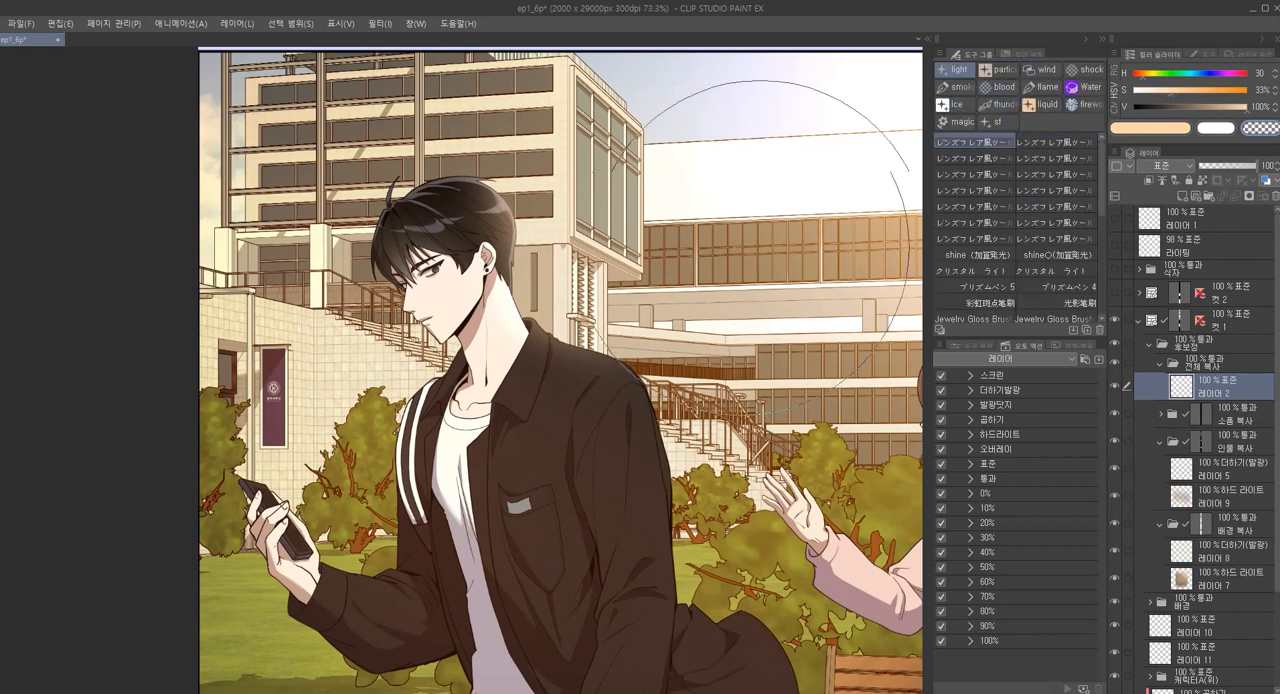
pyautogui.scroll(-2, 870, 210)
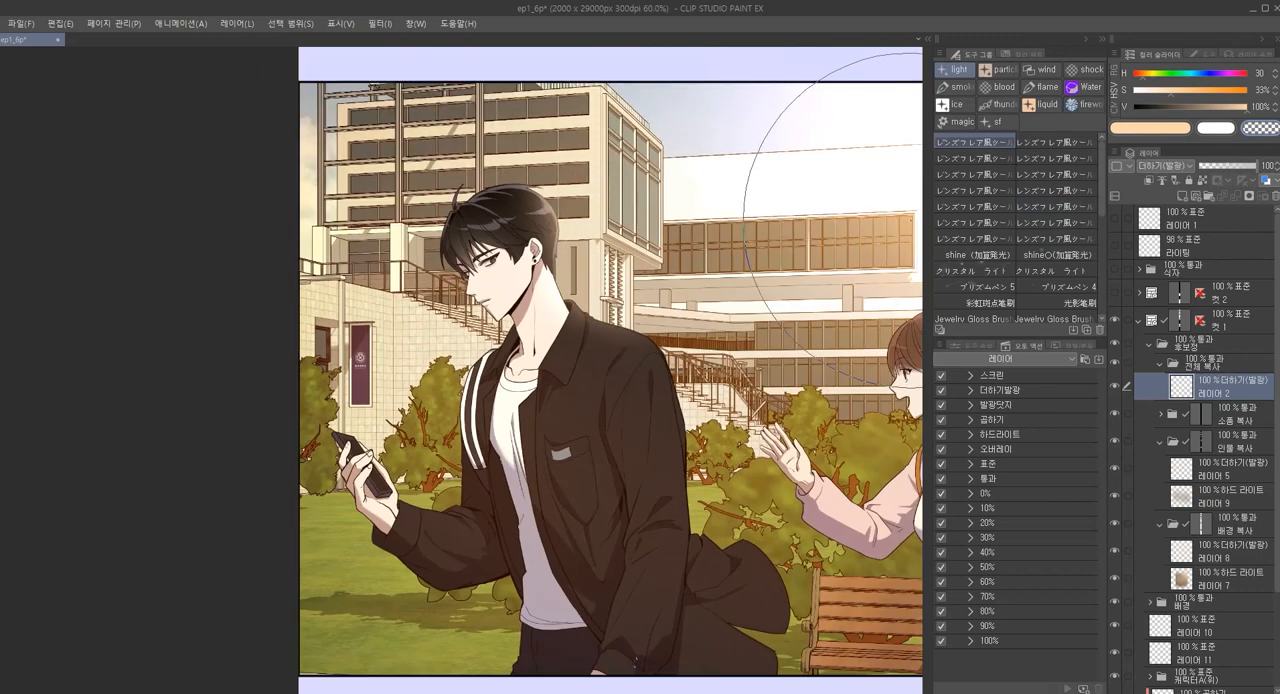
pyautogui.scroll(-3, 595, 224)
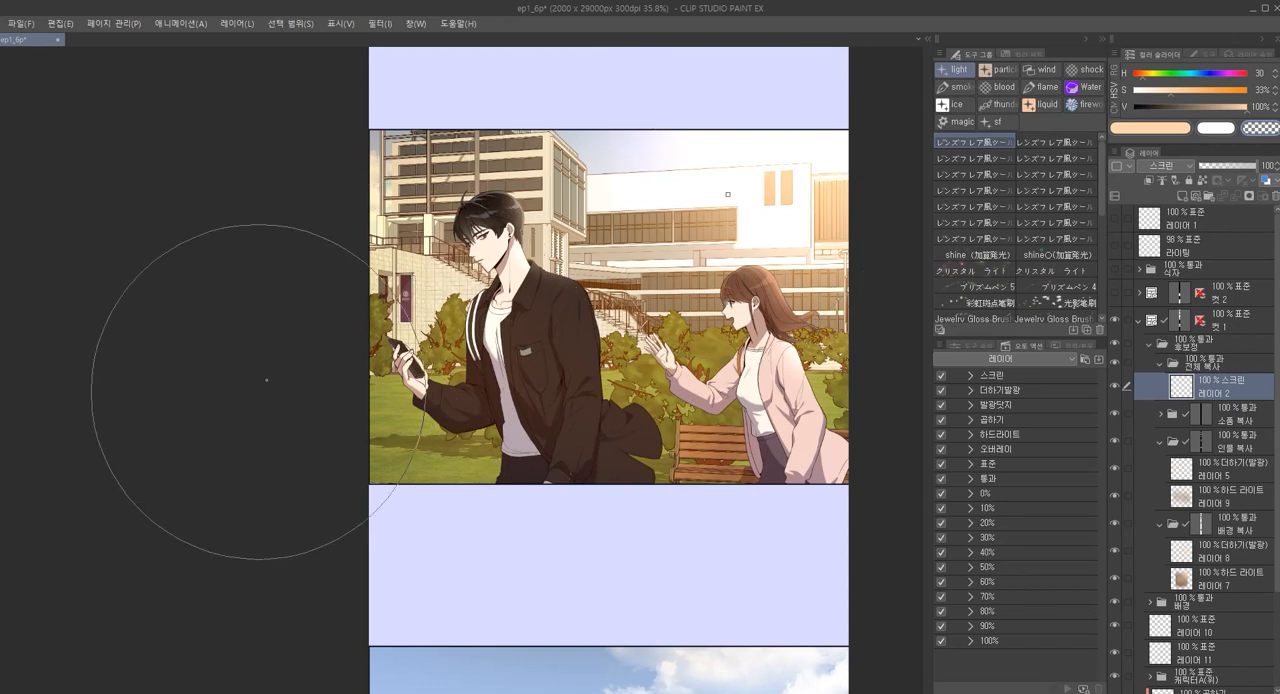
pyautogui.press('o')
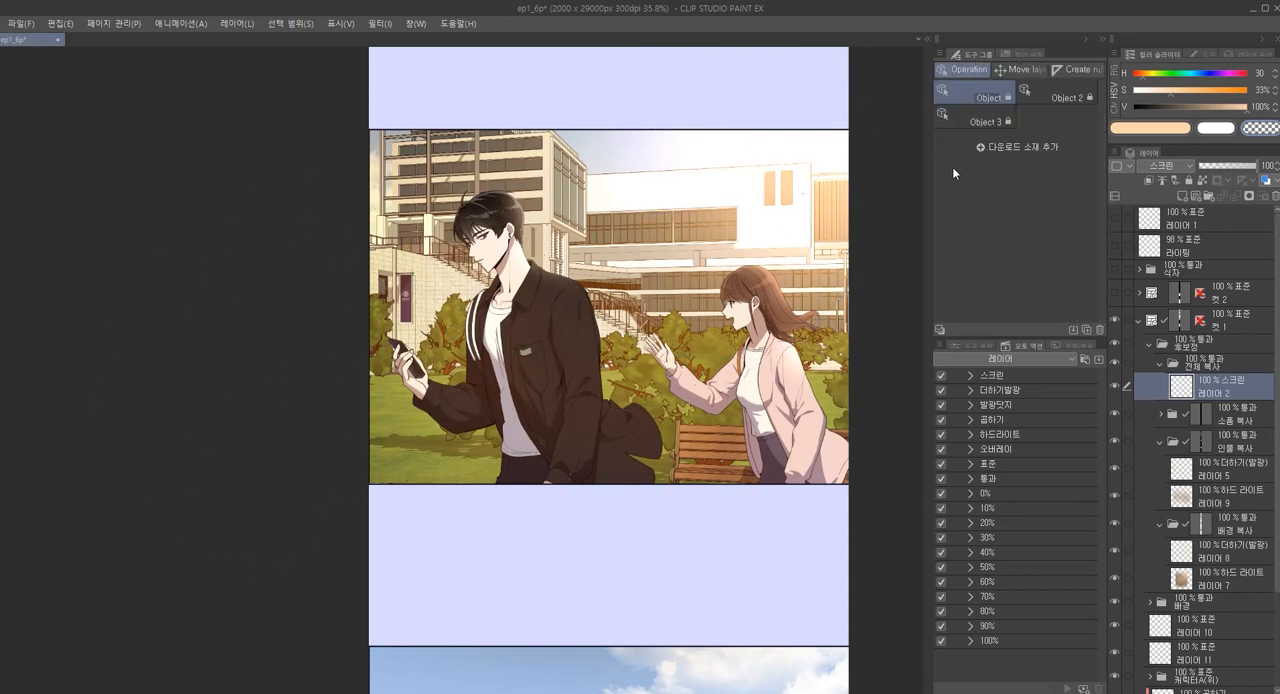
pyautogui.press('p')
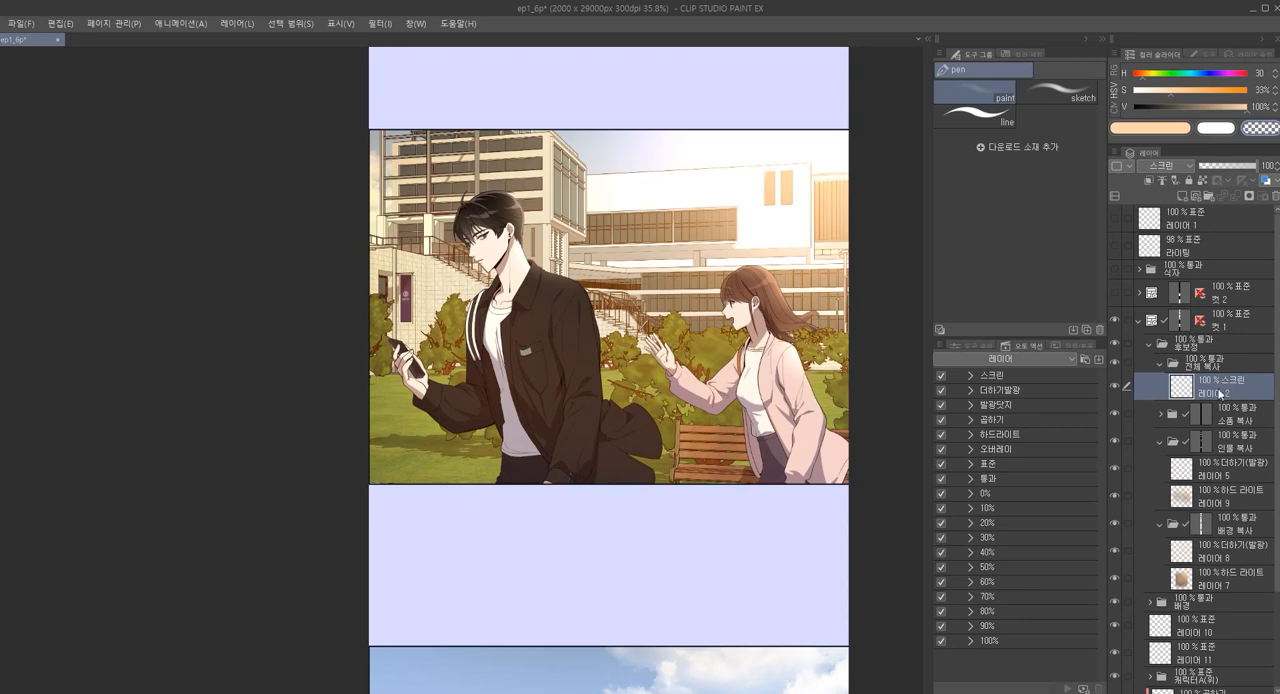
# Ready the Crm_ロマンチックオーブ 4 particle brush for painting on the 스크린 layer 레이어 2
pyautogui.moveTo(682, 290); pyautogui.dragTo(709, 324)
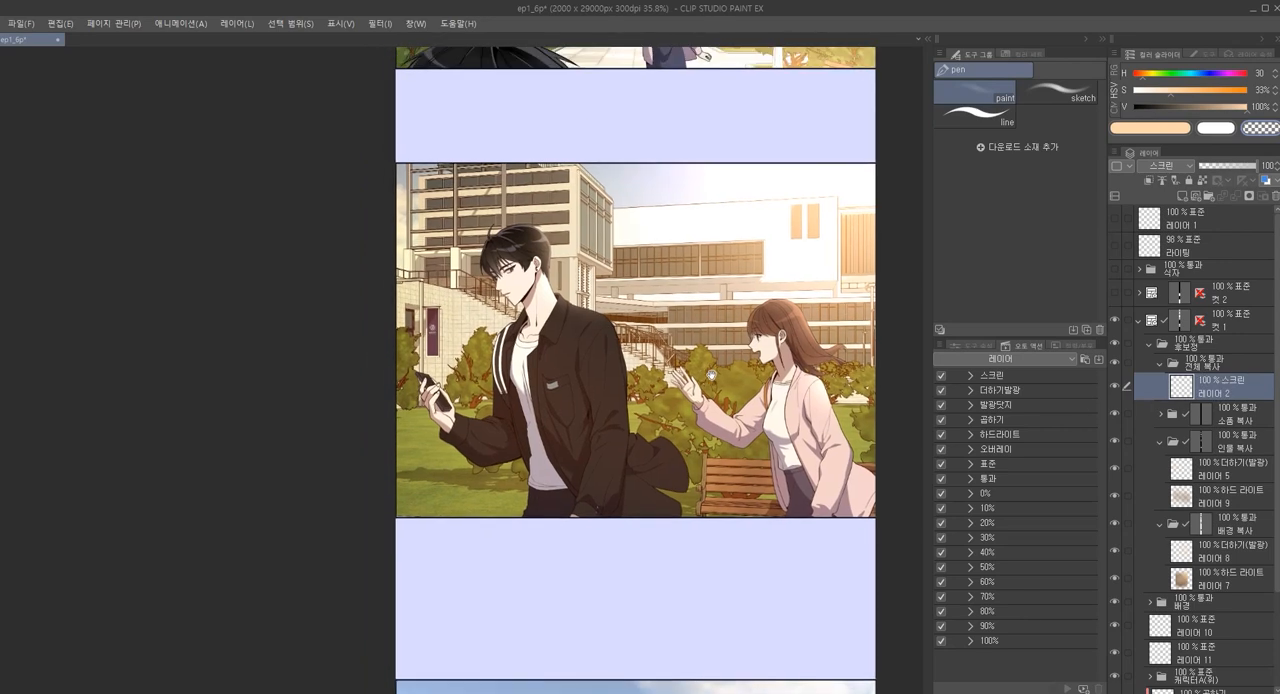
pyautogui.press('o')
pyautogui.press('p')
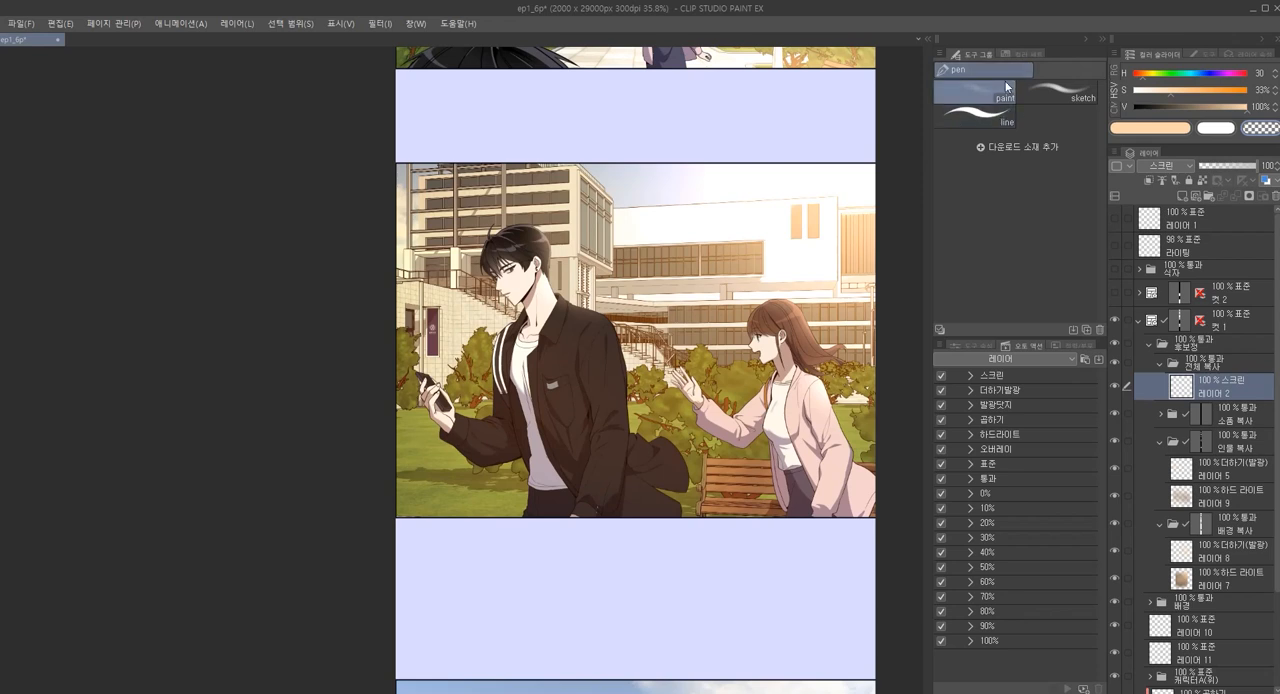
pyautogui.press('b')
pyautogui.scroll(-1, 1027, 251)
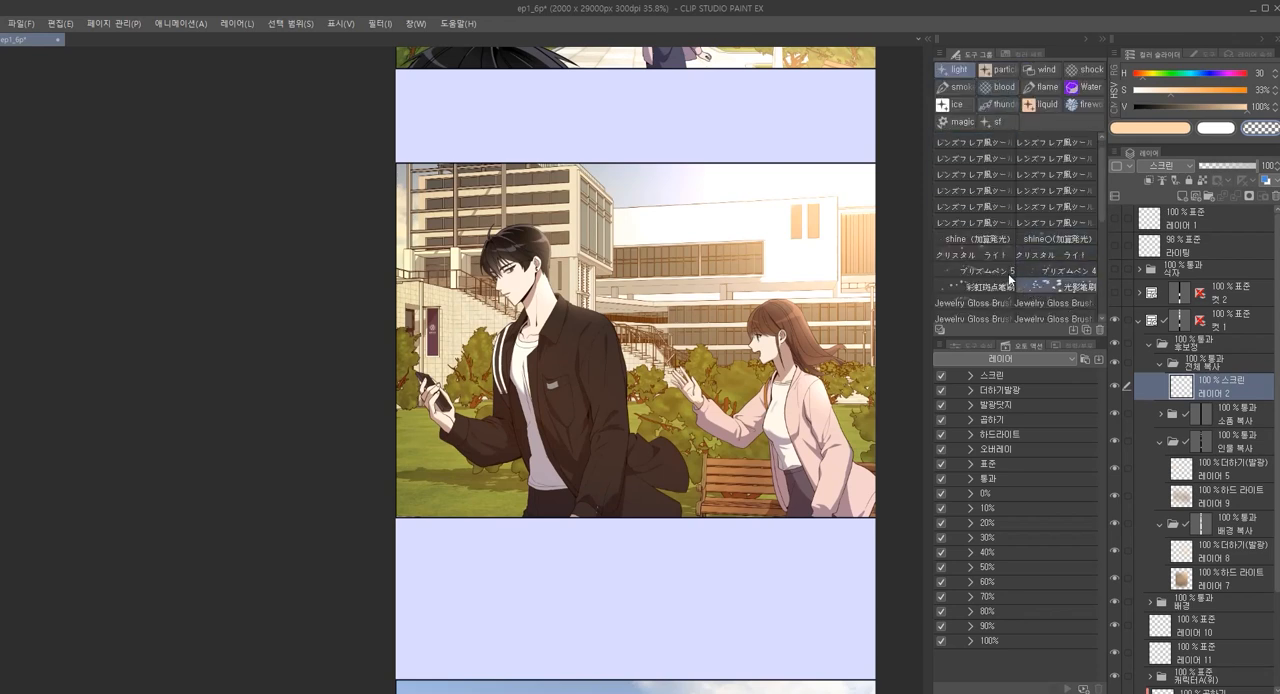
pyautogui.click(998, 70)
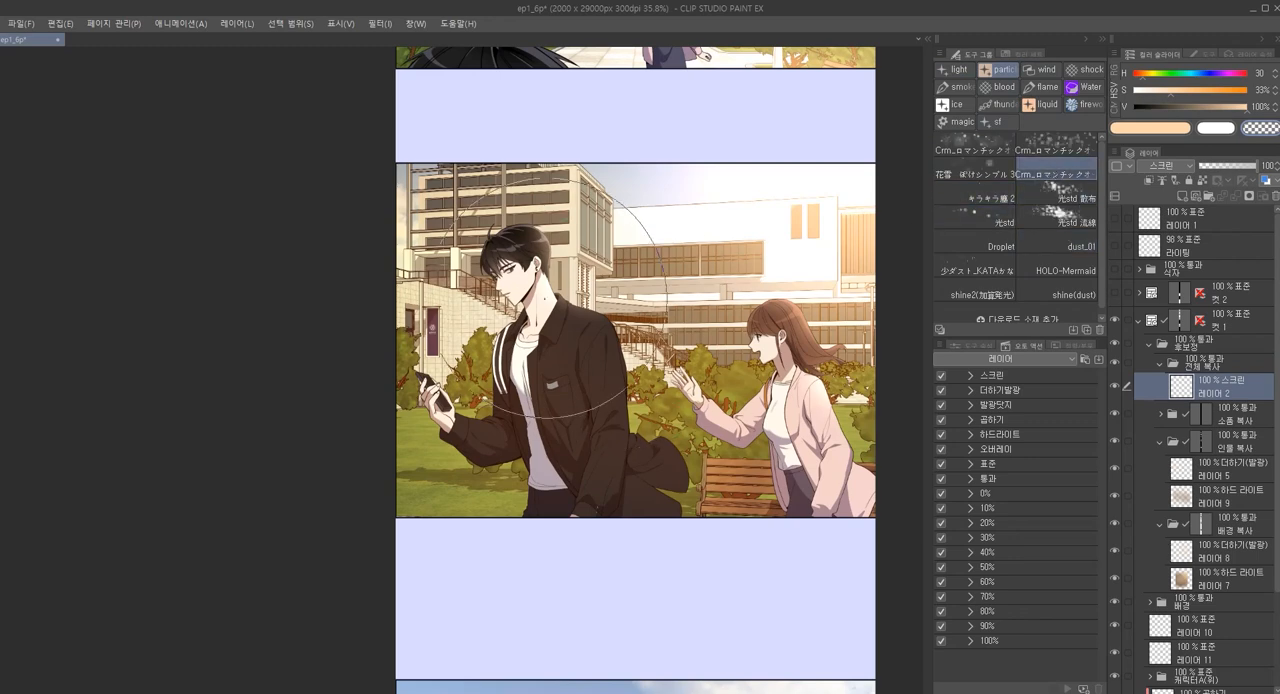
# Try scattering light particles around the man on 레이어 2 at different brush sizes
pyautogui.scroll(2, 583, 309)
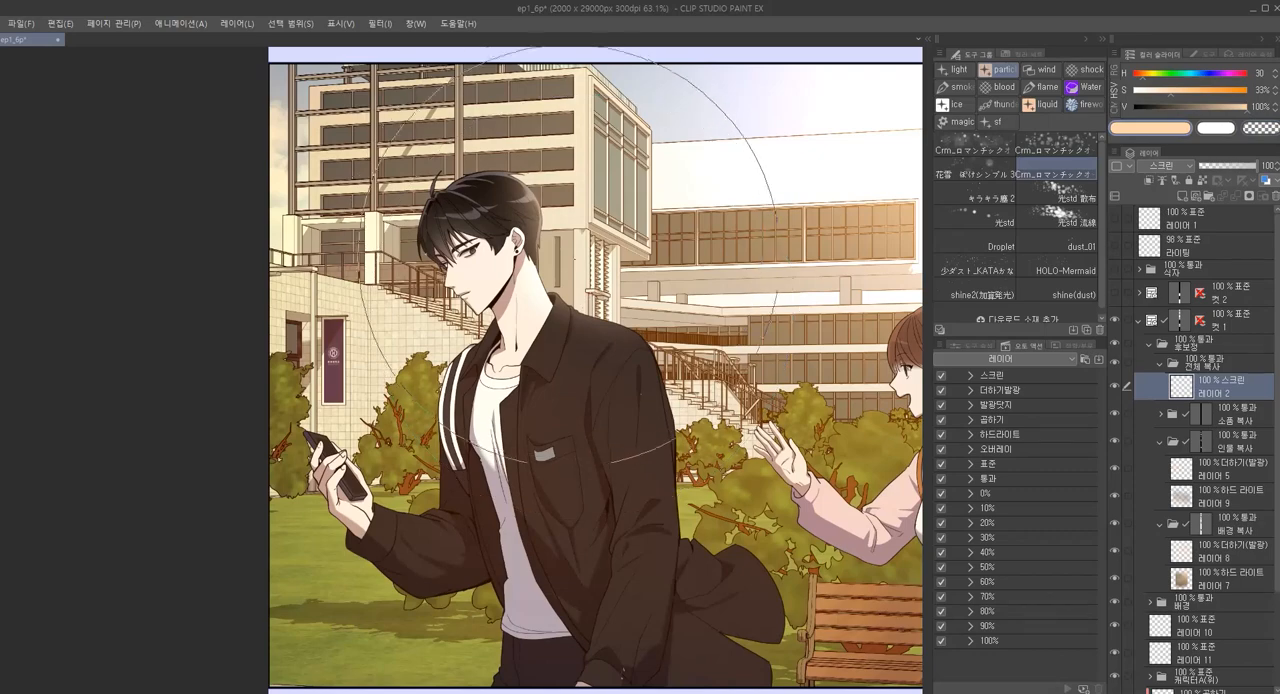
pyautogui.moveTo(606, 268); pyautogui.dragTo(630, 301)
pyautogui.scroll(5, 630, 301)
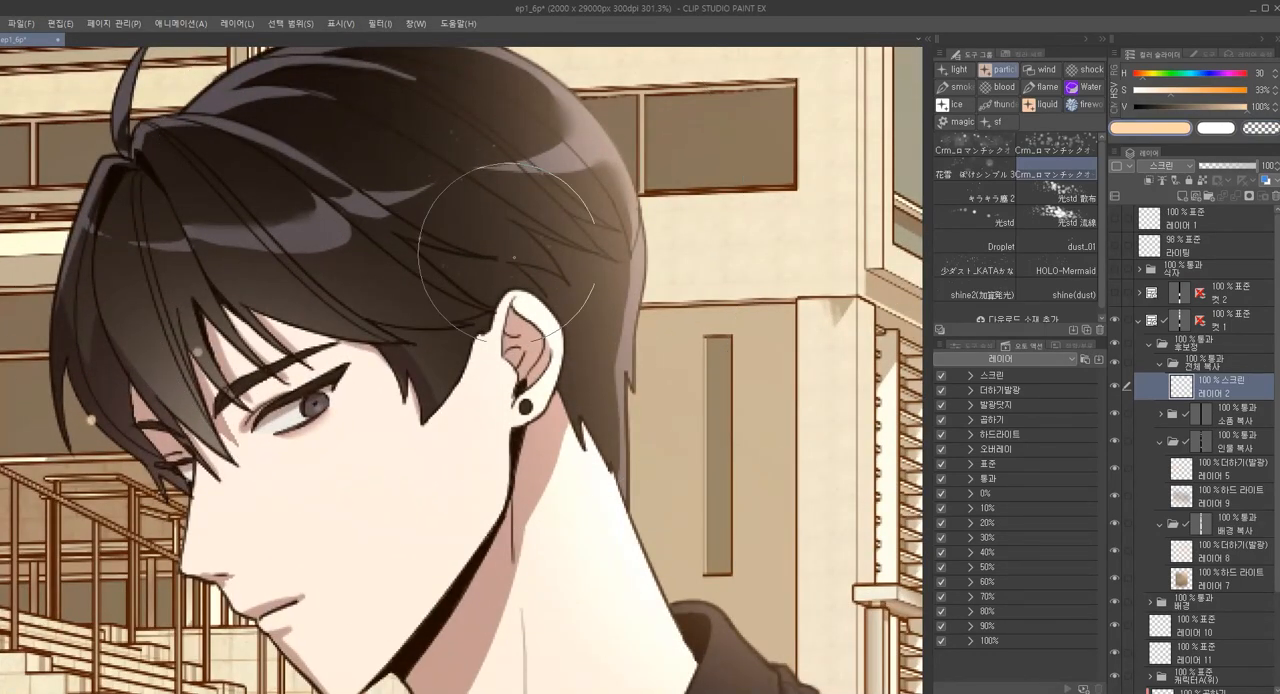
pyautogui.scroll(-4, 564, 313)
pyautogui.press(']')
pyautogui.press(']')
pyautogui.press(']')
pyautogui.press(']')
pyautogui.press(']')
pyautogui.press(']')
pyautogui.press(']')
pyautogui.press(']')
pyautogui.press(']')
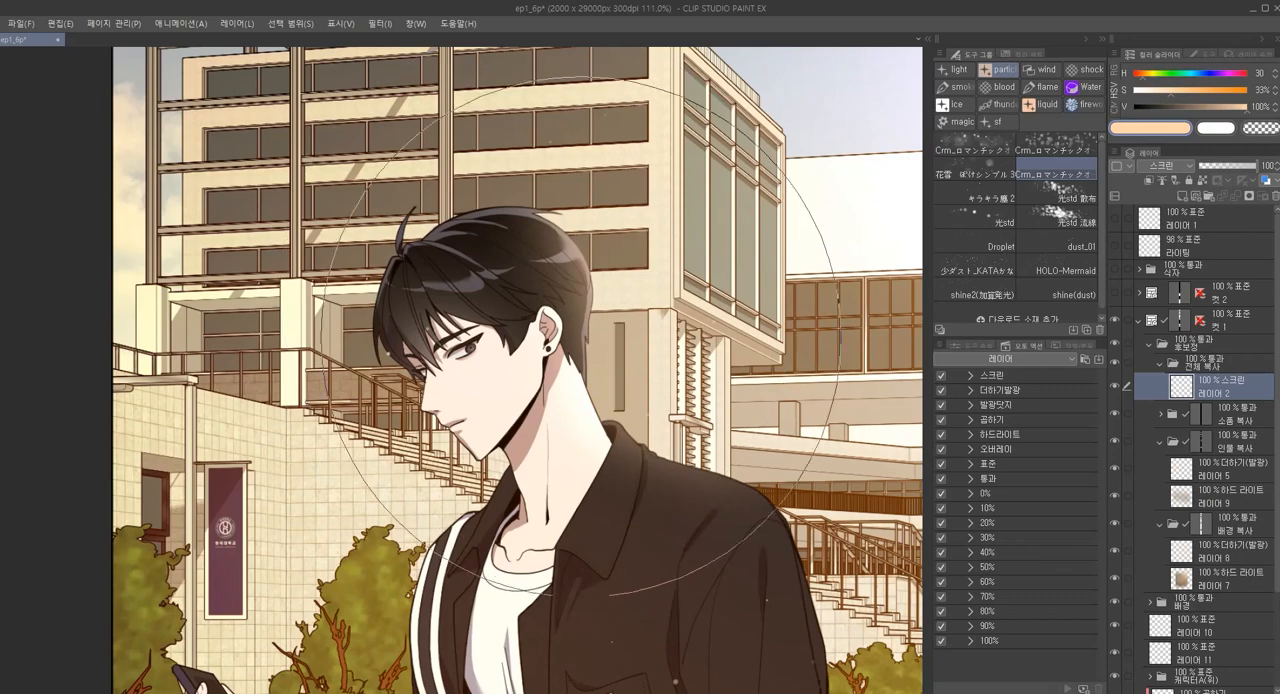
pyautogui.moveTo(692, 410); pyautogui.dragTo(628, 297)
pyautogui.moveTo(650, 298); pyautogui.dragTo(607, 309)
pyautogui.moveTo(532, 224); pyautogui.dragTo(733, 285)
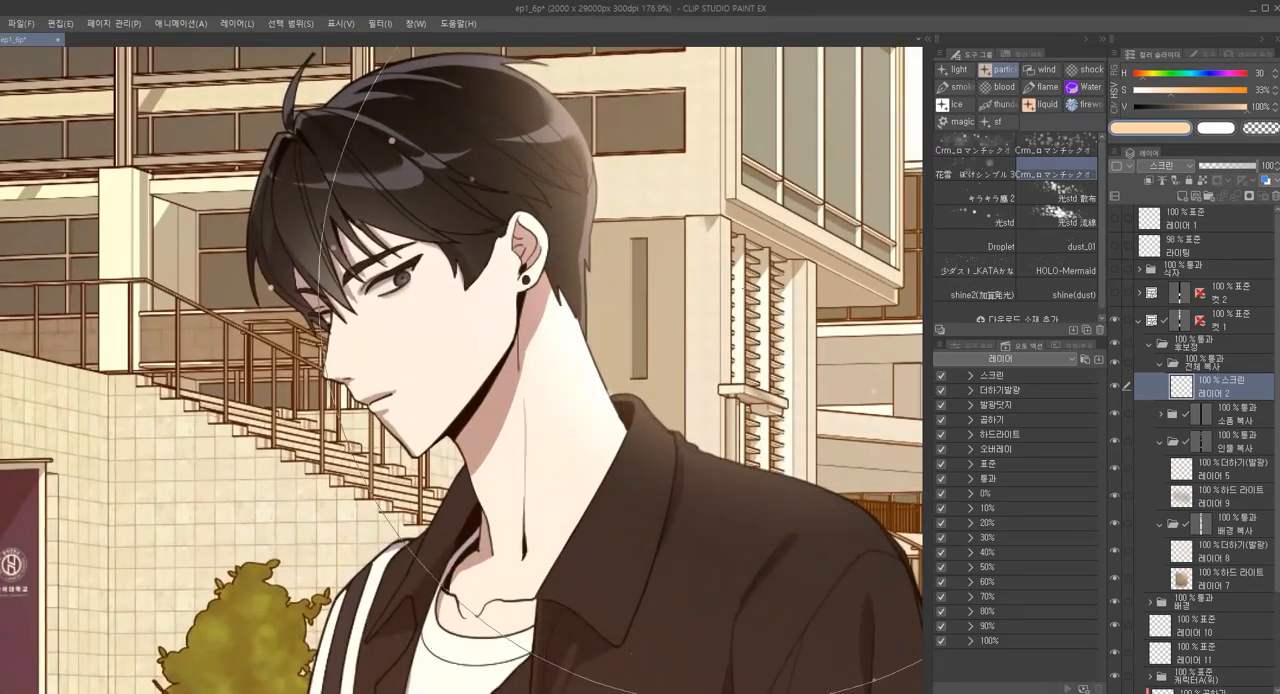
# Show the particle brush's settings and compare its particles at brush sizes such as 600, 175 and 1100
pyautogui.click(964, 342)
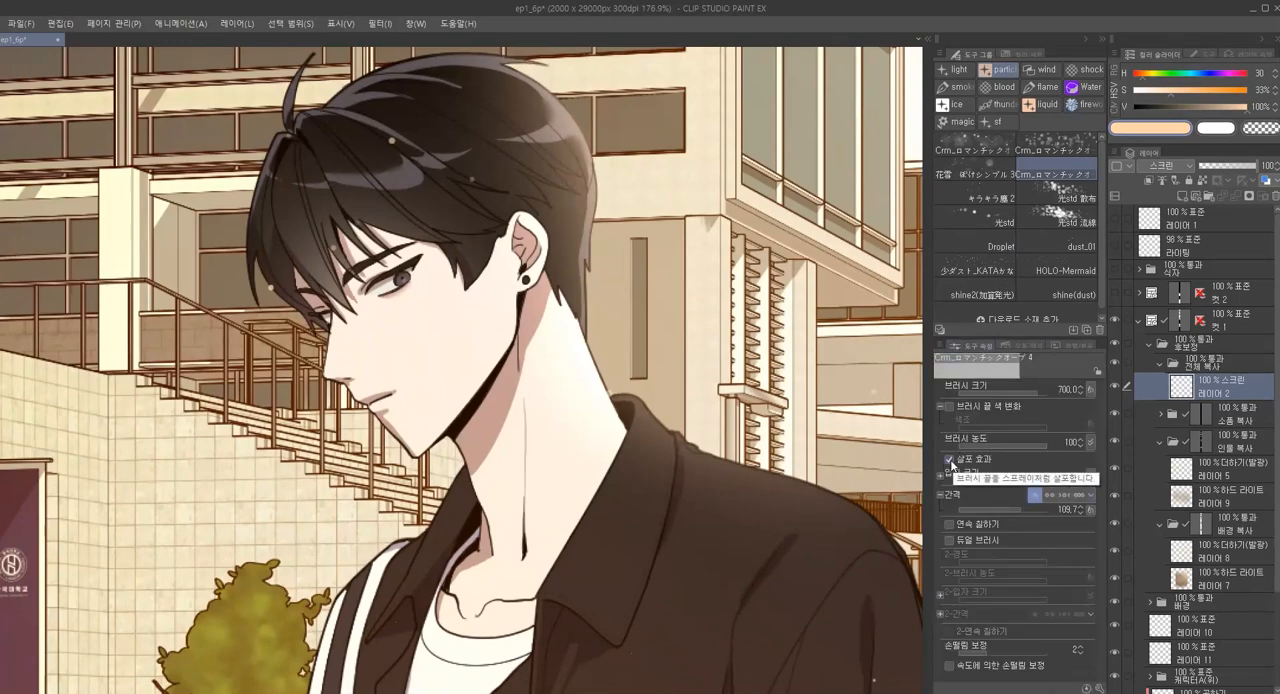
pyautogui.press('[')
pyautogui.press('[')
pyautogui.press('[')
pyautogui.press('[')
pyautogui.press('[')
pyautogui.press('[')
pyautogui.press('[')
pyautogui.press('[')
pyautogui.press('[')
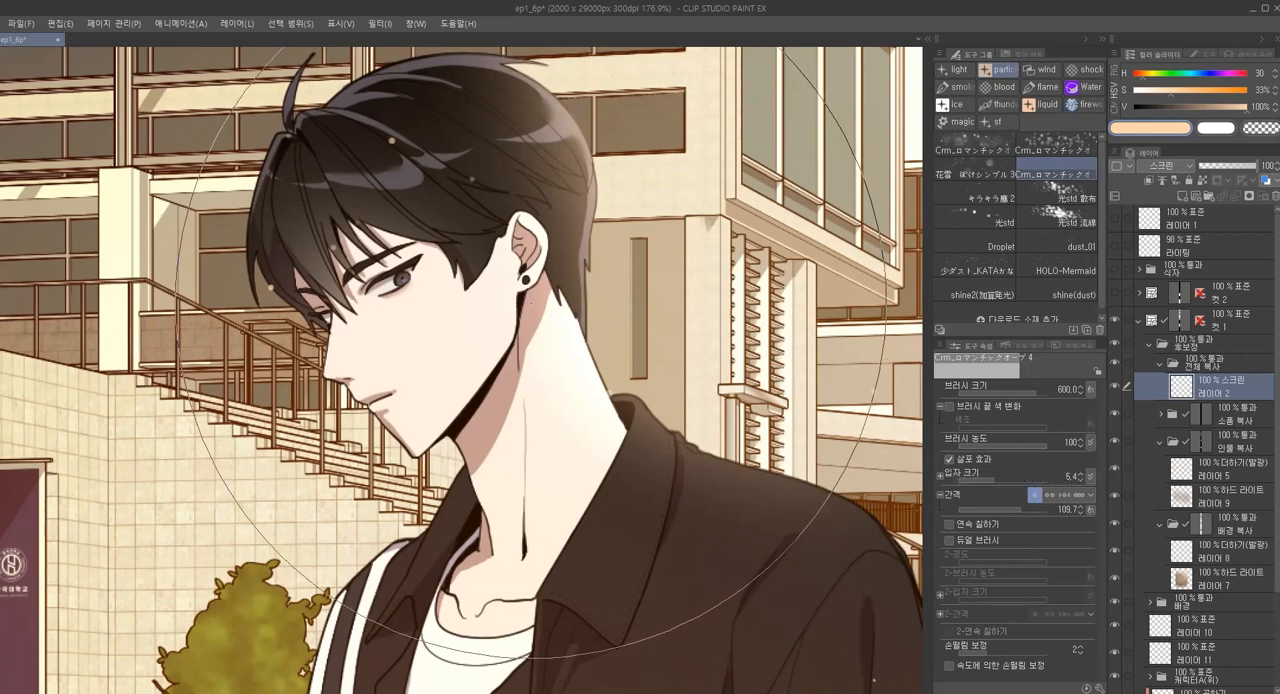
pyautogui.press(']')
pyautogui.press(']')
pyautogui.press(']')
pyautogui.press(']')
pyautogui.press(']')
pyautogui.press(']')
pyautogui.press(']')
pyautogui.press(']')
pyautogui.press(']')
pyautogui.press(']')
pyautogui.press(']')
pyautogui.press(']')
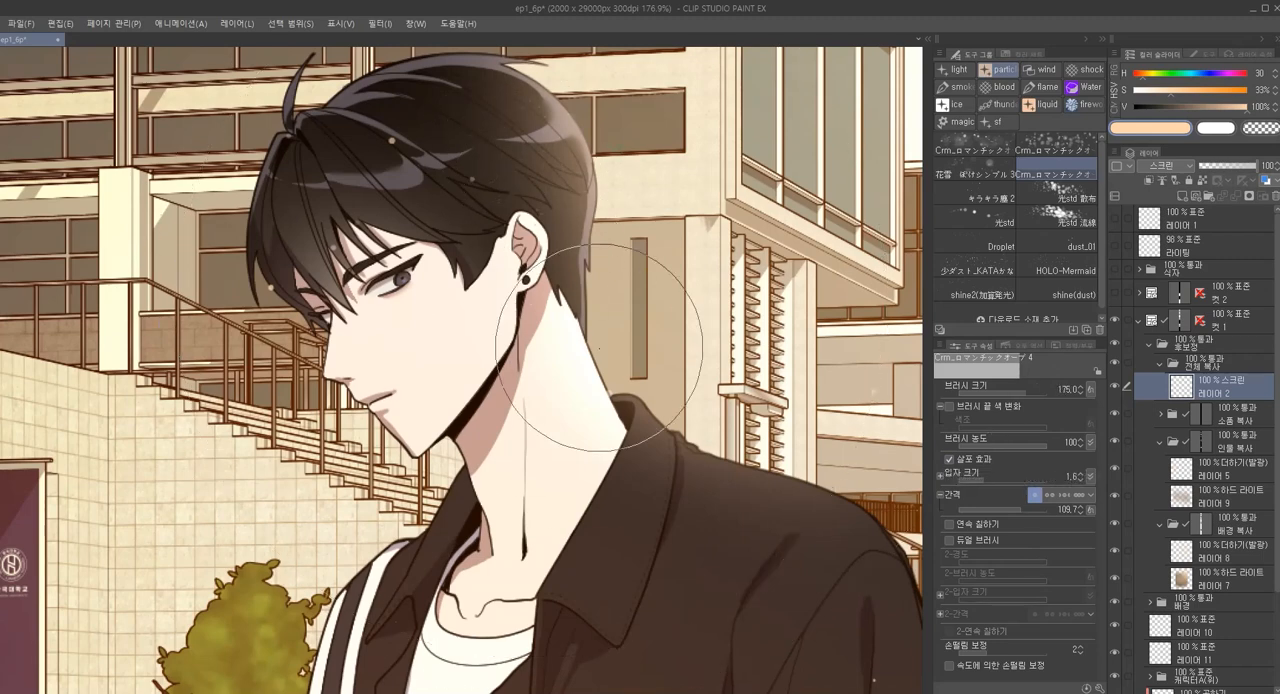
pyautogui.scroll(-3, 497, 265)
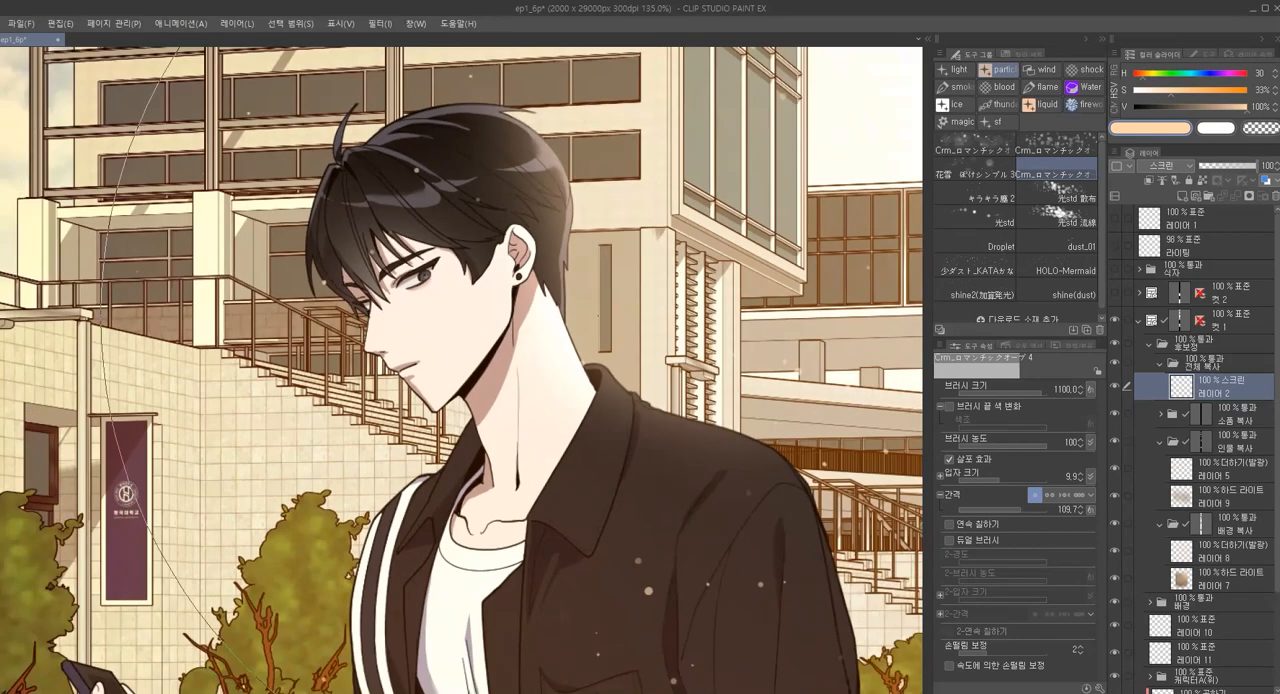
# Set the brush size to 800 and unlink the particle size from the brush size
pyautogui.click(940, 477)
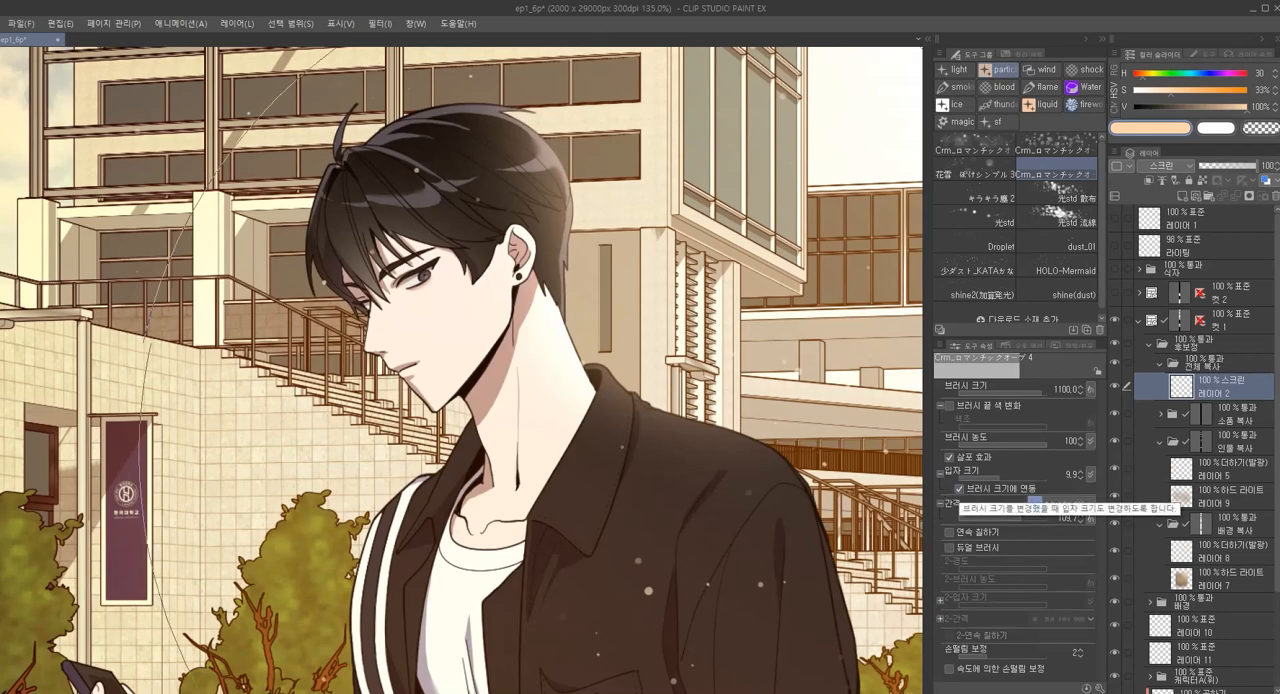
pyautogui.press('[')
pyautogui.press('[')
pyautogui.press('[')
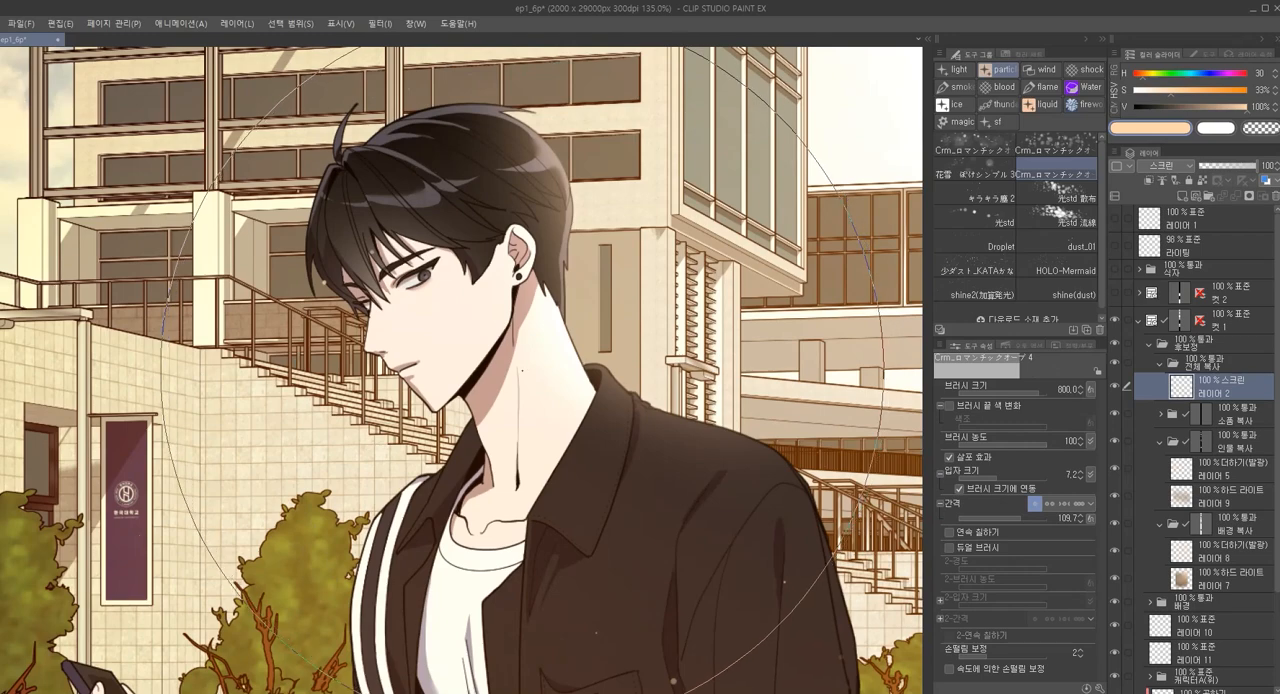
pyautogui.click(960, 490)
# Try particle dabs over the man's head at smaller and larger brush sizes, undoing each one
pyautogui.moveTo(521, 275)
pyautogui.mouseDown()
pyautogui.moveTo(508, 253)
pyautogui.moveTo(525, 274)
pyautogui.mouseUp()
pyautogui.press('[')
pyautogui.press('[')
pyautogui.press('[')
pyautogui.press('[')
pyautogui.press('[')
pyautogui.press('[')
pyautogui.press('[')
pyautogui.press('[')
pyautogui.press('[')
pyautogui.hotkey('ctrl', 'z')
pyautogui.moveTo(466, 128); pyautogui.dragTo(462, 124)
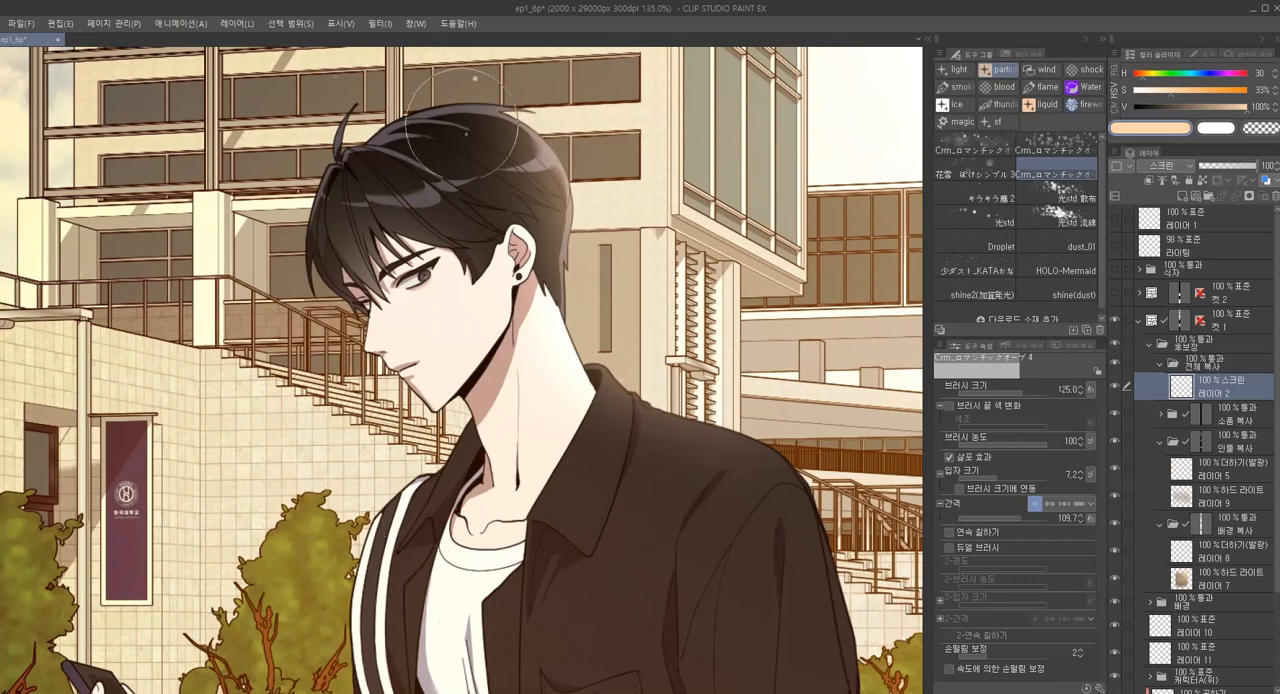
pyautogui.hotkey('ctrl', 'z')
pyautogui.press(']')
pyautogui.press(']')
pyautogui.press(']')
pyautogui.press(']')
pyautogui.press(']')
pyautogui.press(']')
pyautogui.press(']')
pyautogui.press(']')
pyautogui.press(']')
pyautogui.moveTo(487, 256); pyautogui.dragTo(440, 262)
pyautogui.hotkey('ctrl', 'z')
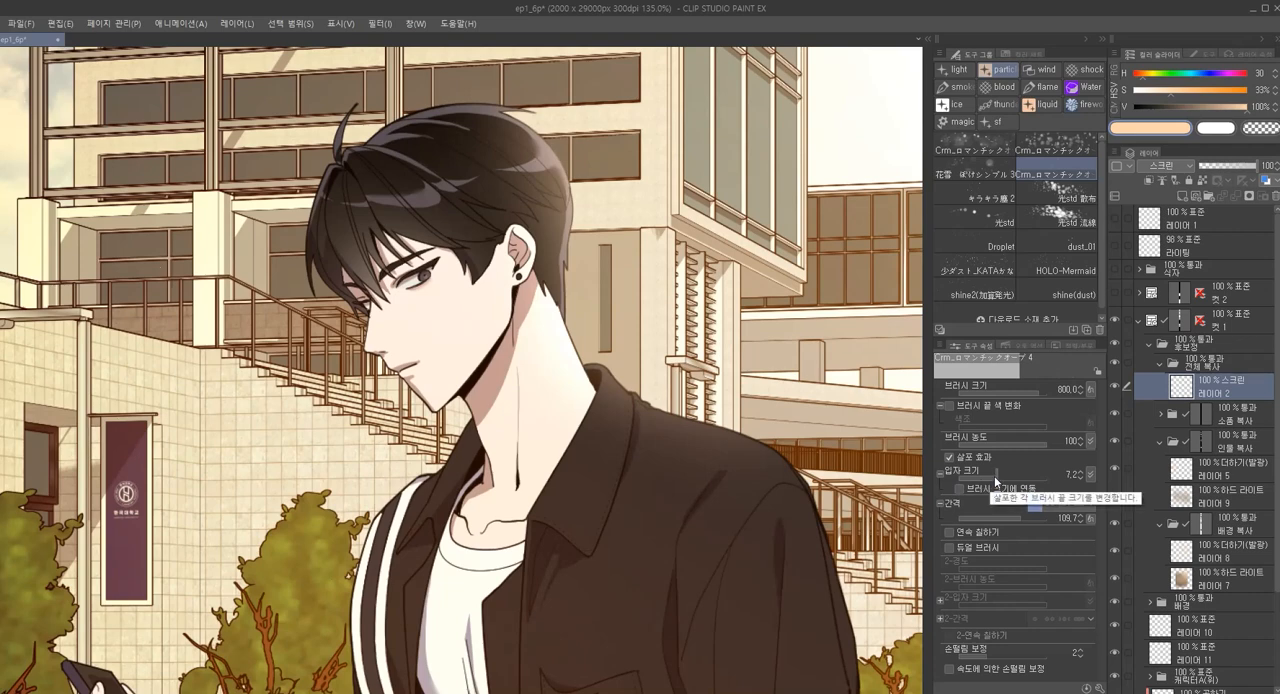
# Set the particle size to 3.2 and scatter fine light particles over the man and the background on 레이어 2
pyautogui.moveTo(992, 474); pyautogui.dragTo(989, 474)
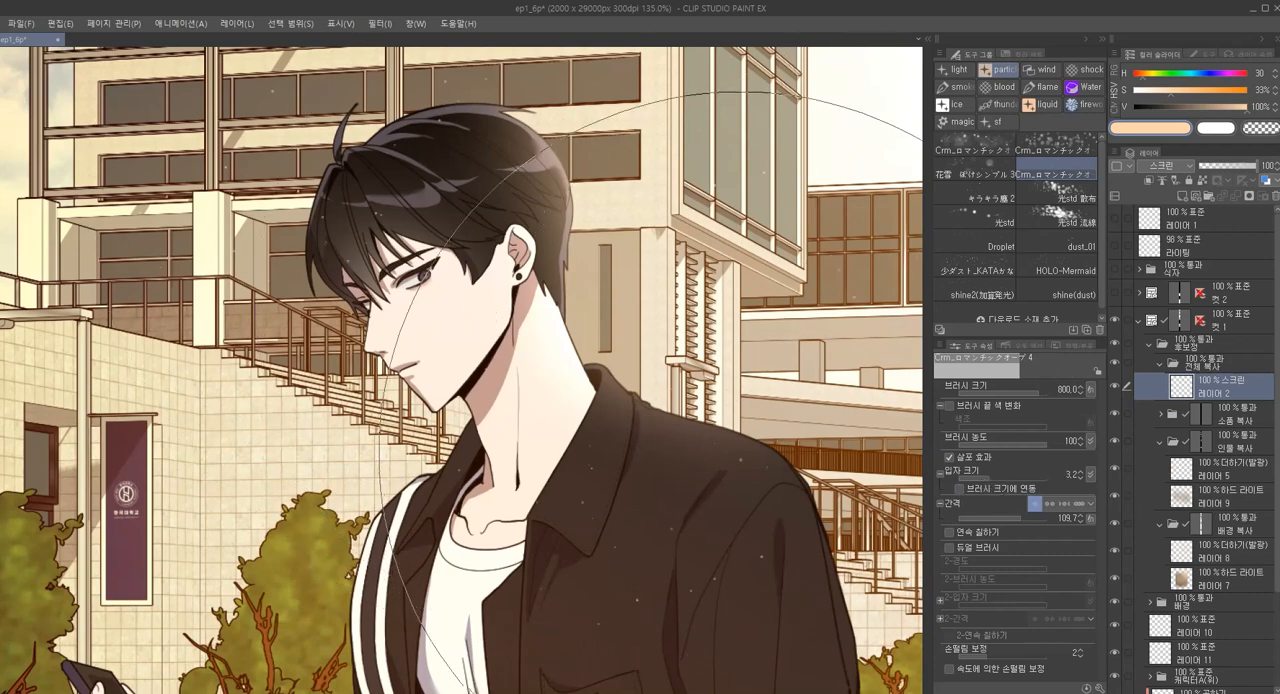
pyautogui.moveTo(720, 472); pyautogui.dragTo(686, 446)
pyautogui.moveTo(505, 298); pyautogui.dragTo(572, 298)
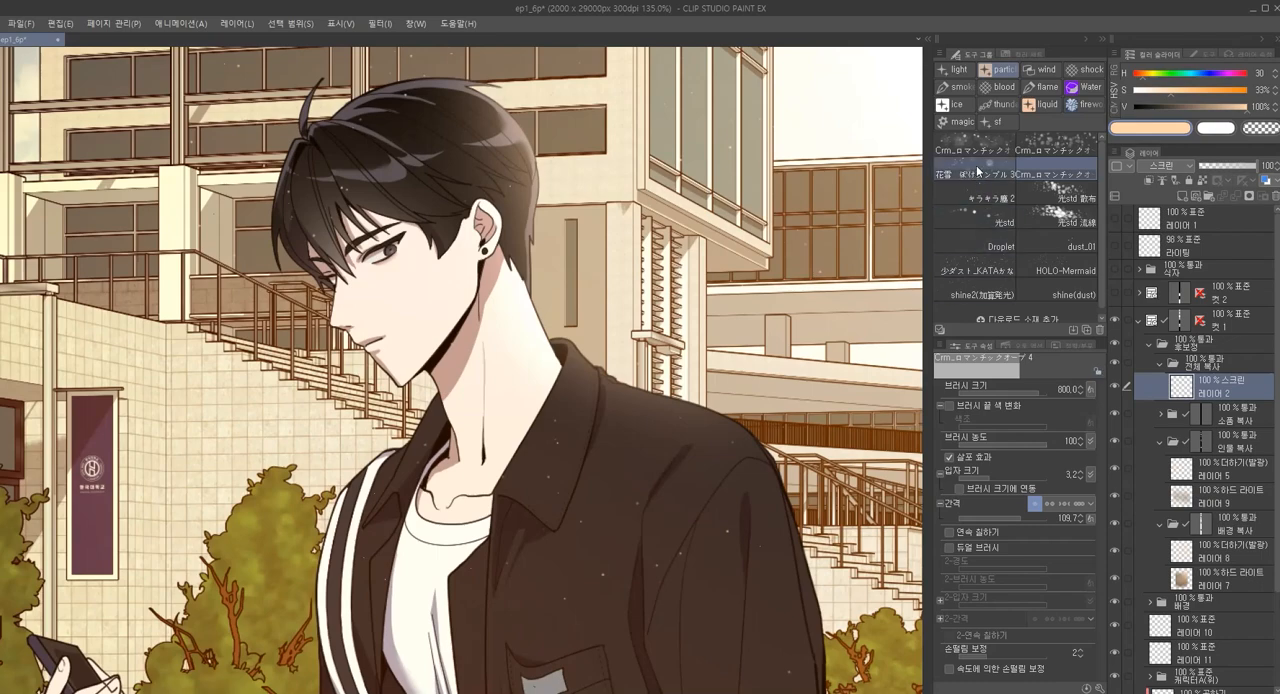
# Choose the light brush レンズフレア風ツール #11 and try lens flares at size 500 around the building beside the man
pyautogui.click(959, 71)
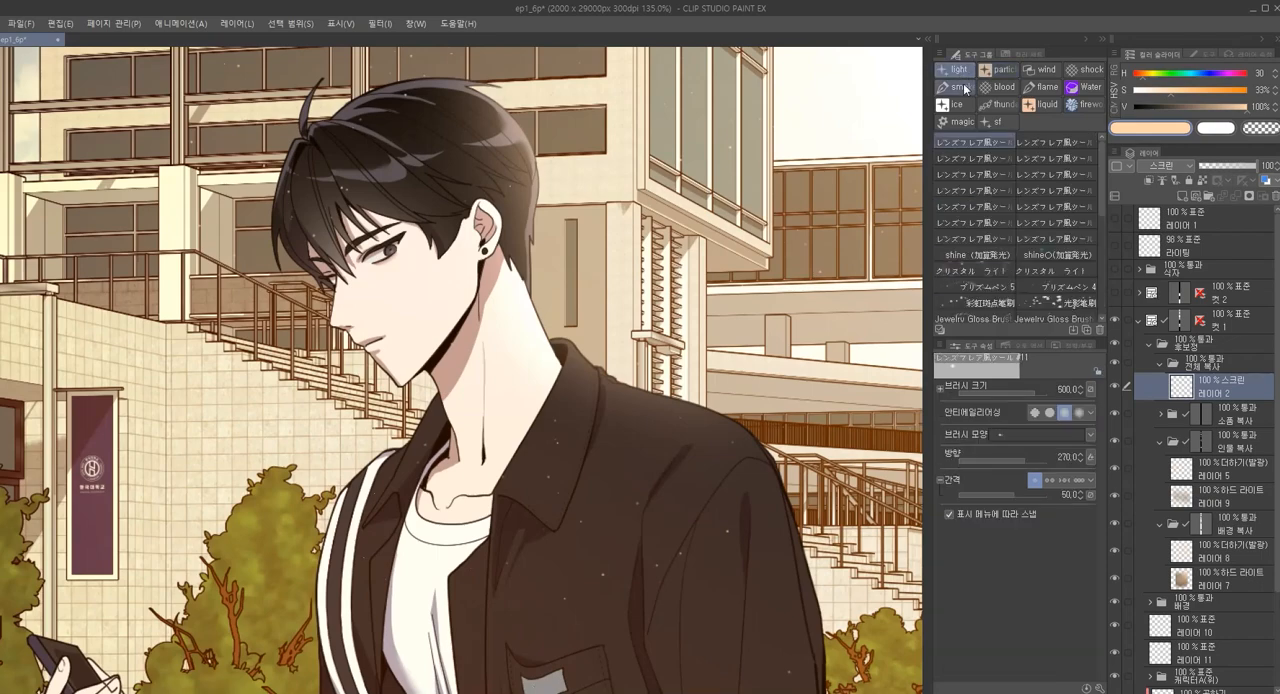
pyautogui.moveTo(638, 298); pyautogui.dragTo(529, 310)
pyautogui.click(808, 190)
pyautogui.hotkey('ctrl', 'z')
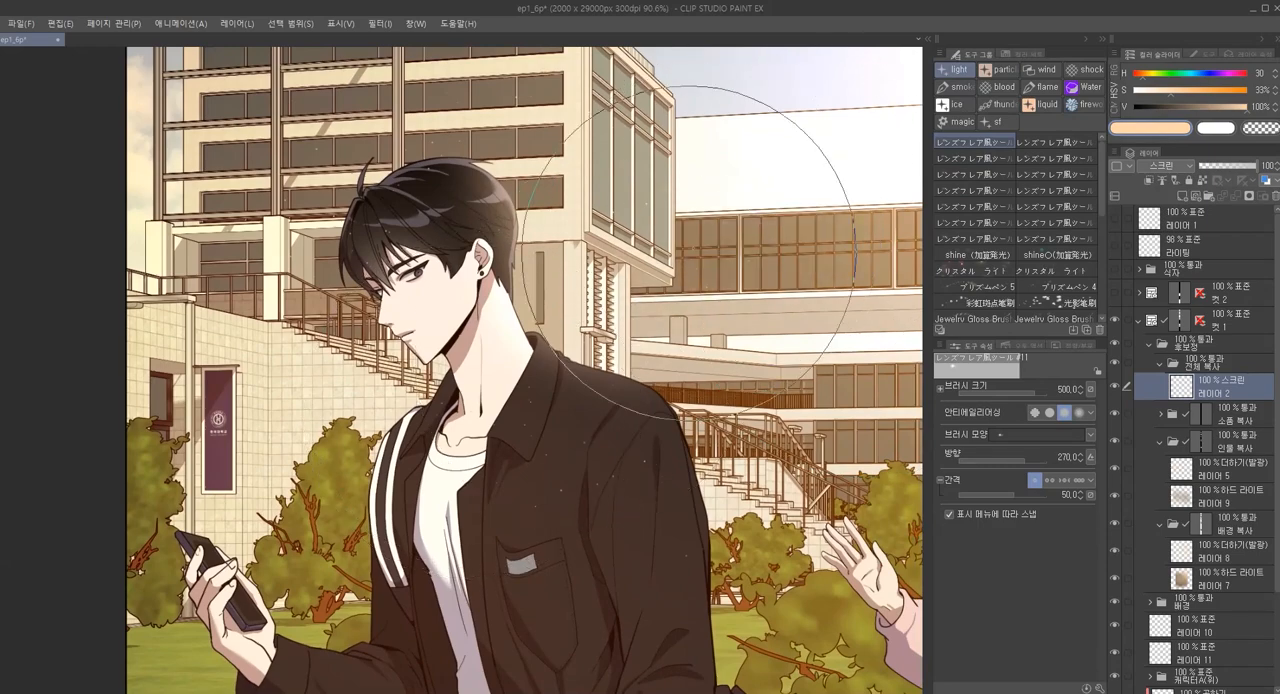
pyautogui.click(701, 108)
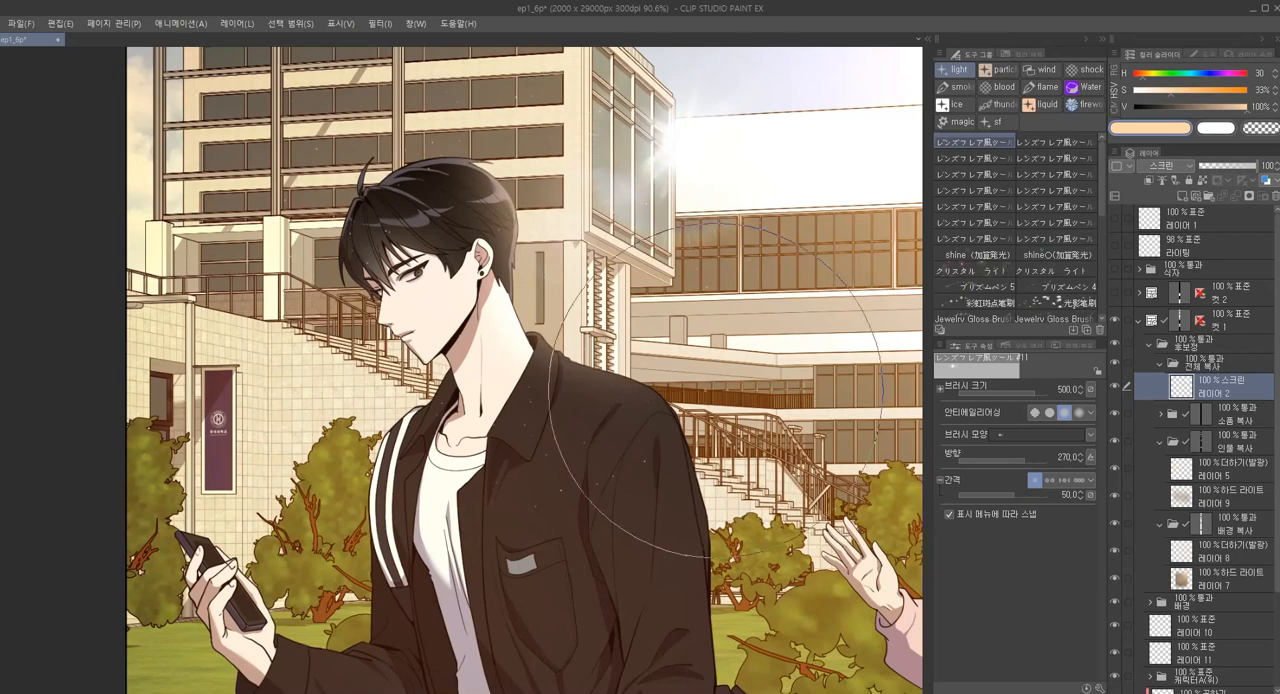
pyautogui.hotkey('ctrl', 'z')
pyautogui.click(665, 250)
pyautogui.hotkey('ctrl', 'z')
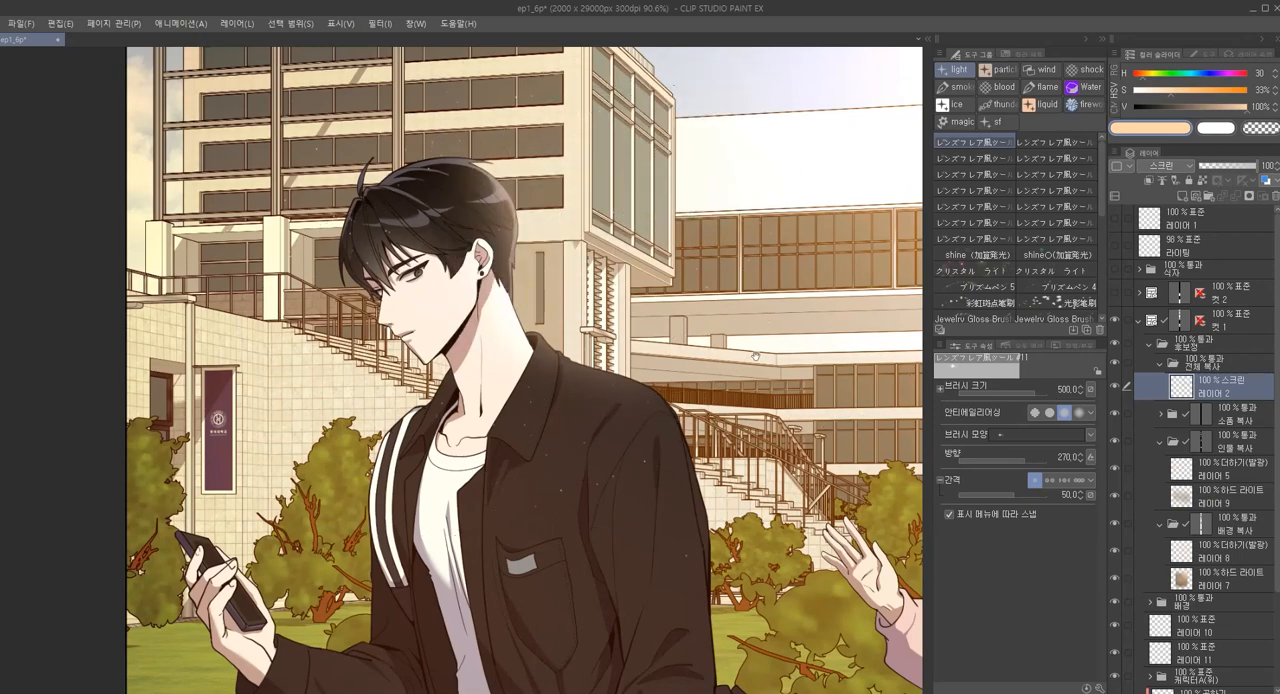
# Try a larger lens flare at brush size 700 near the man on 레이어 2
pyautogui.moveTo(704, 347); pyautogui.dragTo(590, 347)
pyautogui.moveTo(768, 331); pyautogui.dragTo(830, 325)
pyautogui.press(']')
pyautogui.press(']')
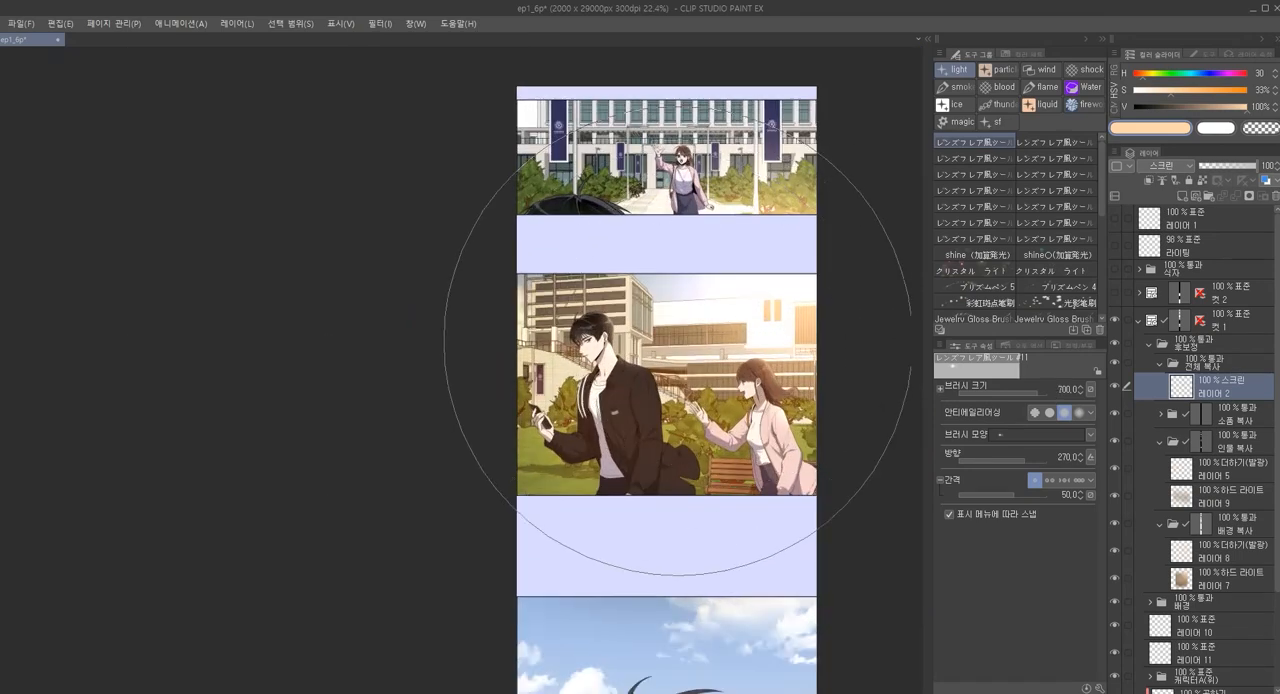
pyautogui.click(601, 320)
pyautogui.hotkey('ctrl', 'z')
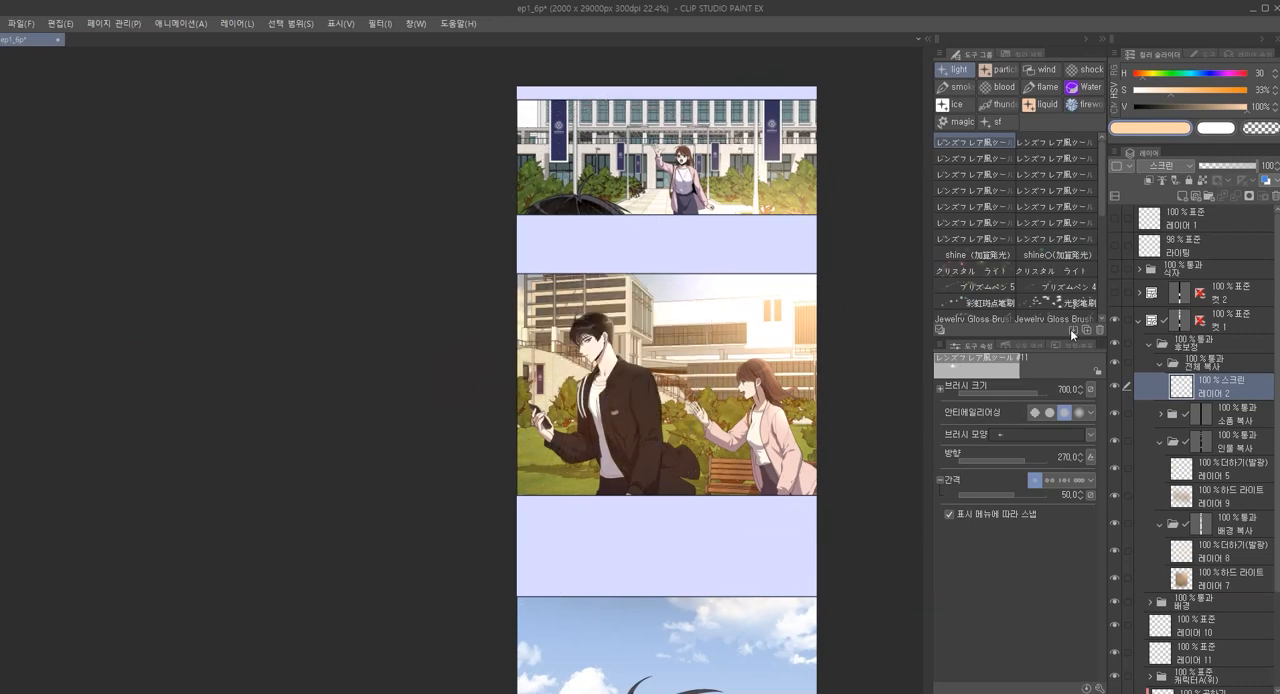
# Add a new layer above 레이어 2 in the 전체 복사 folder with the blend mode 스크린
pyautogui.hotkey('ctrl', 'shift', 'n')
pyautogui.hotkey('alt', 'shift', 'w')
pyautogui.hotkey('alt', 'shift', 's')
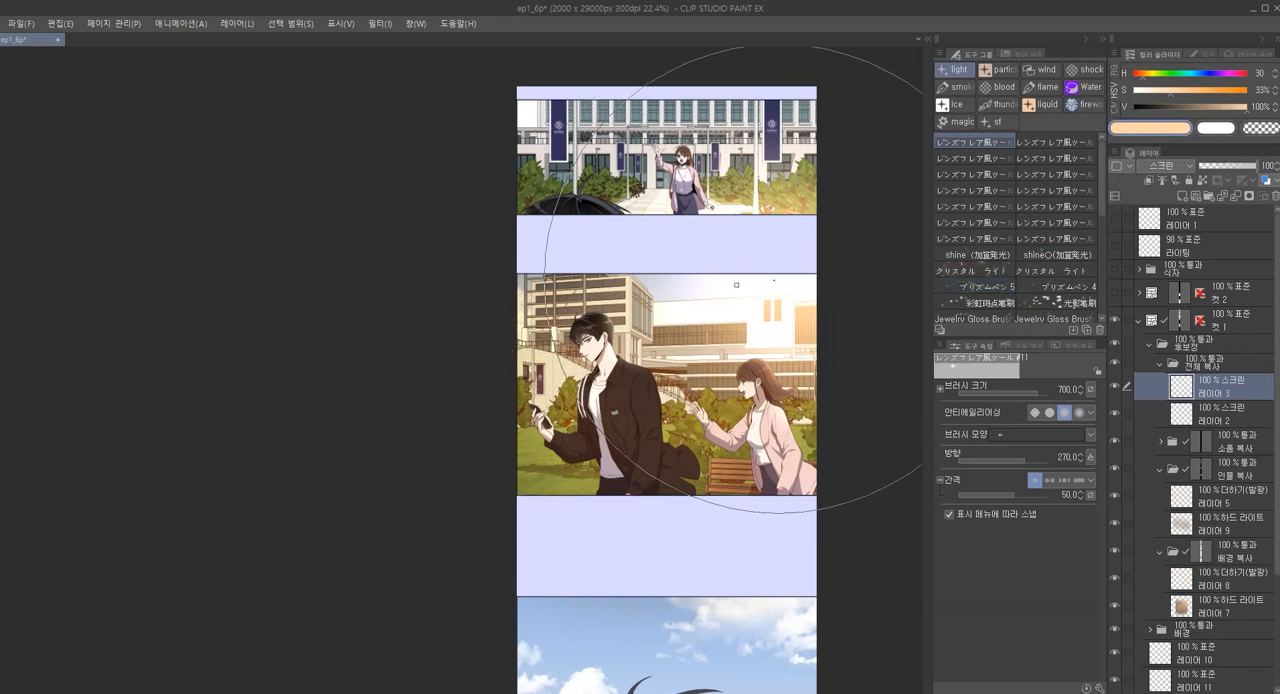
# Try a size 700 lens flare over the buildings on 레이어 3 and an object move, undoing both
pyautogui.click(662, 312)
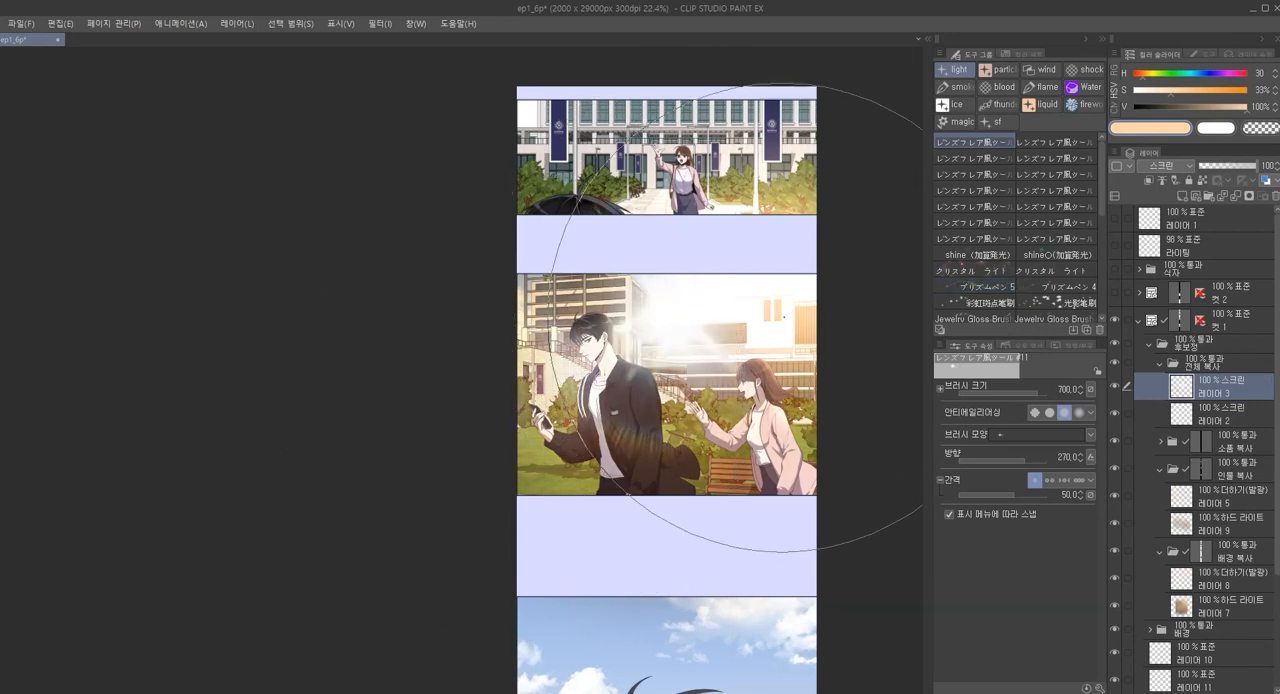
pyautogui.press('o')
pyautogui.moveTo(690, 327); pyautogui.dragTo(776, 279)
pyautogui.hotkey('ctrl', 'z')
pyautogui.hotkey('ctrl', 'z')
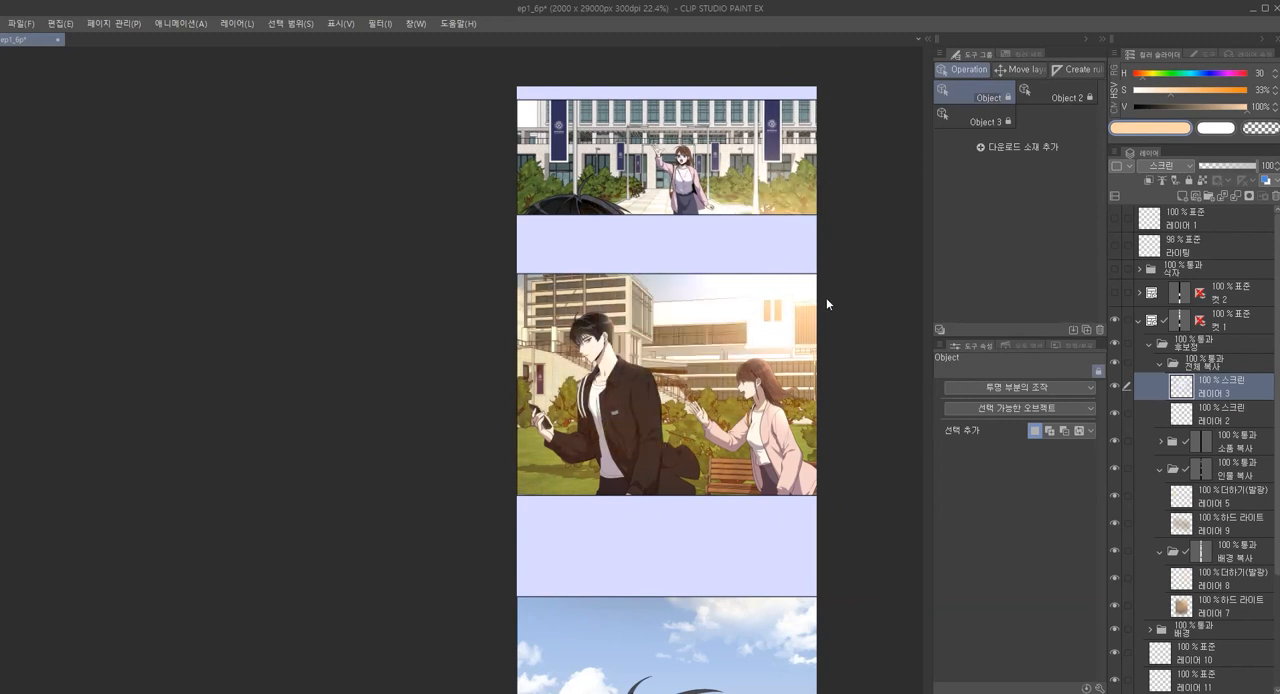
# Stamp a lens flare at brush size 450 over the bright sky and white building on 레이어 3
pyautogui.press('p')
pyautogui.press('b')
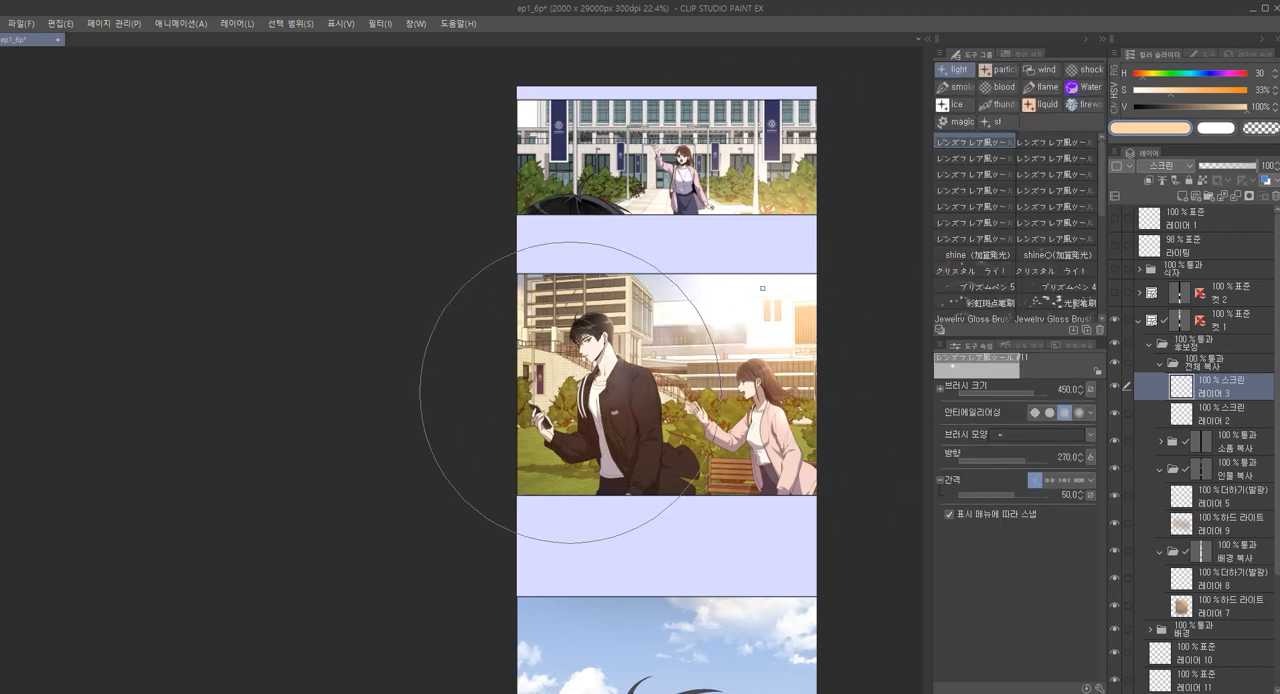
pyautogui.moveTo(829, 436); pyautogui.dragTo(842, 479)
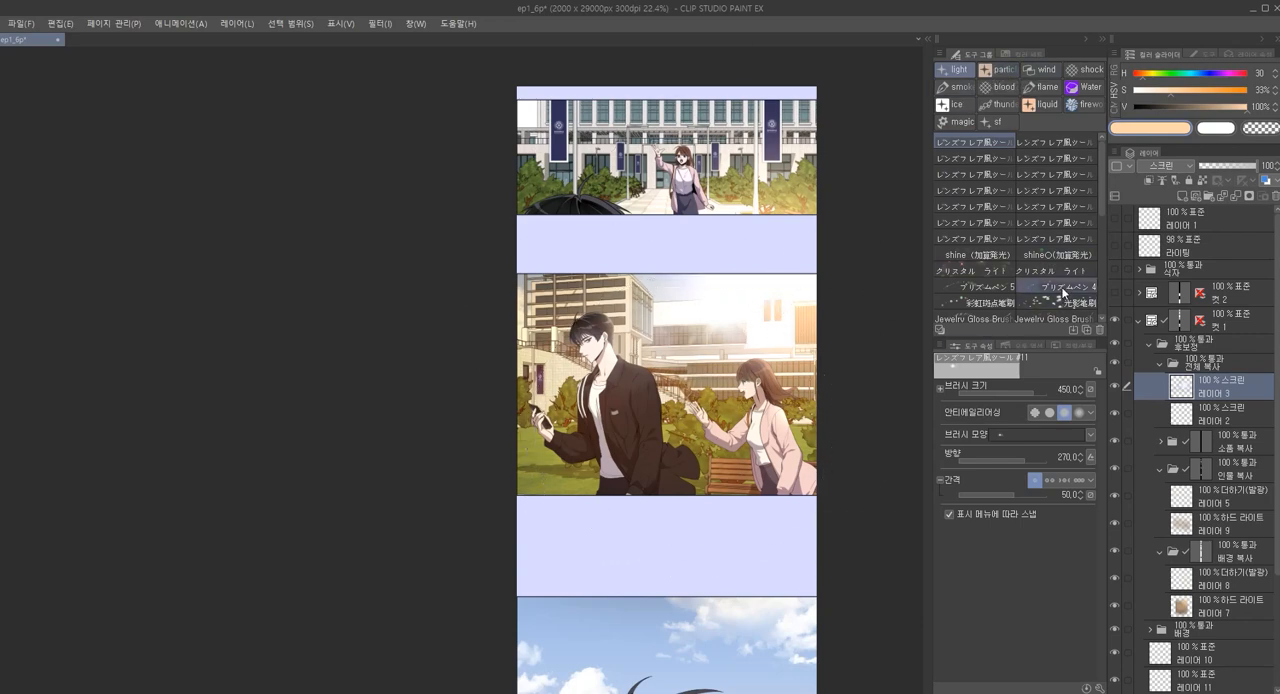
# Switch back to the Crm_ロマンチックオーブ 4 particle brush and check the effects around the man up close
pyautogui.click(1000, 70)
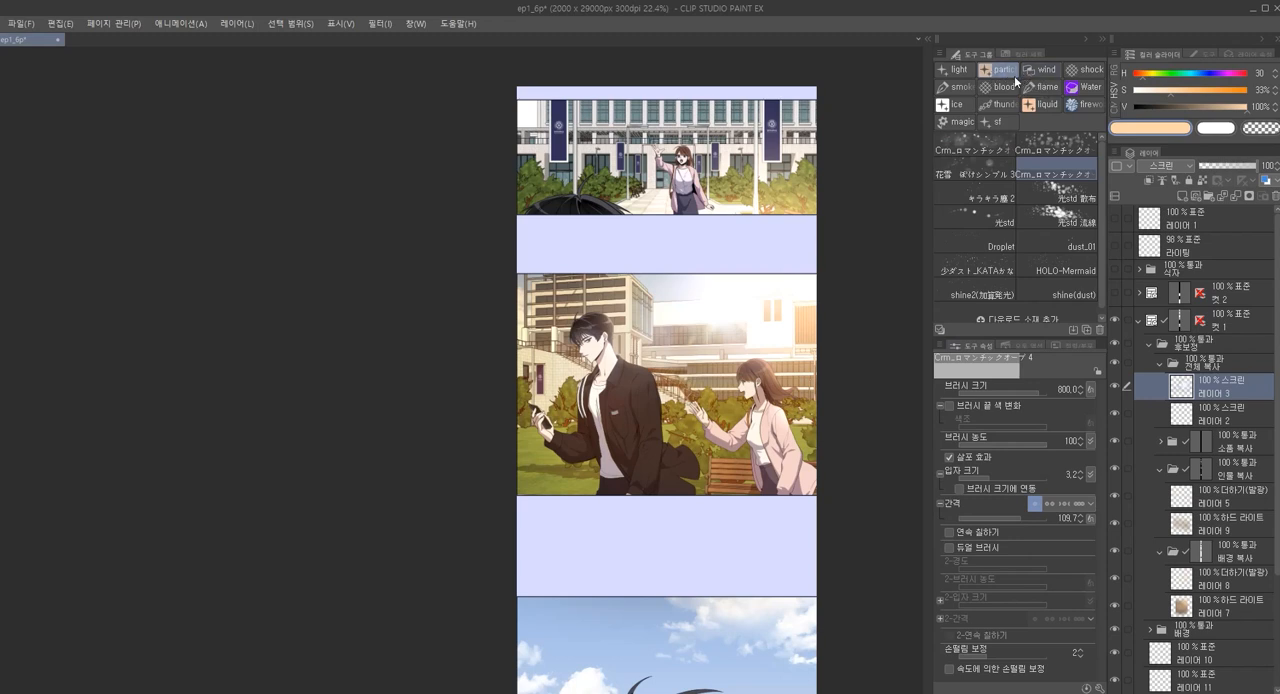
pyautogui.moveTo(669, 534); pyautogui.dragTo(746, 456)
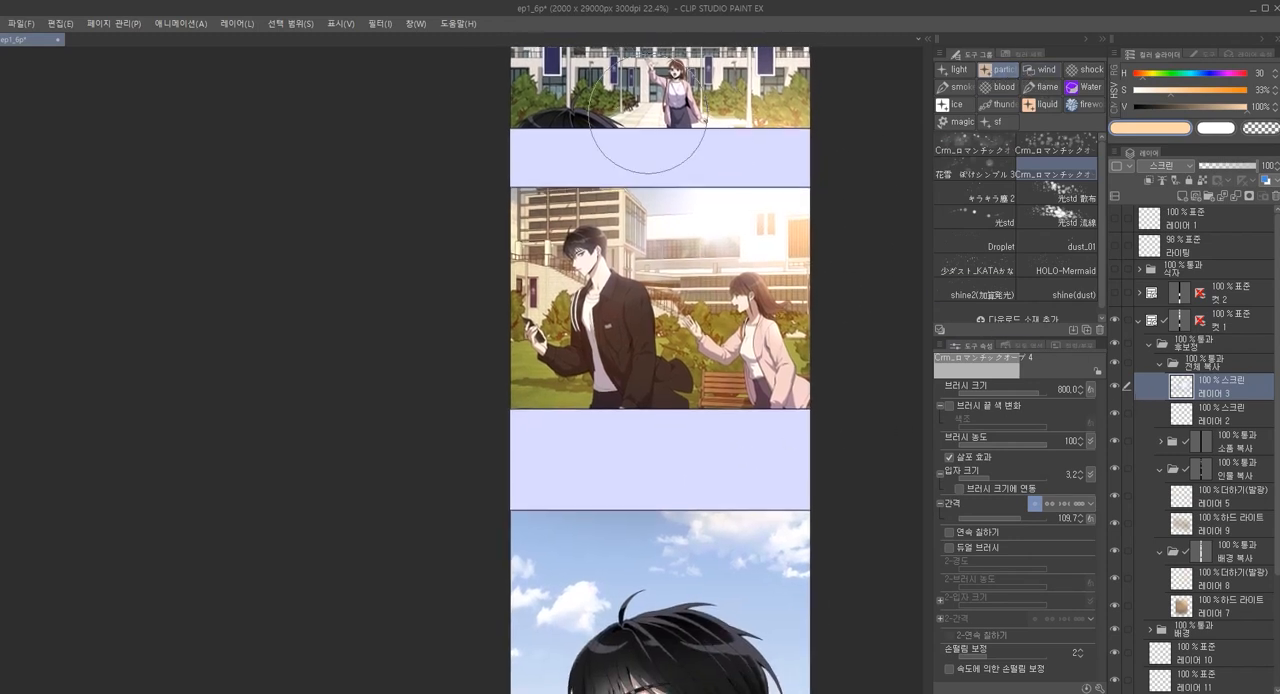
pyautogui.scroll(3, 620, 262)
pyautogui.scroll(6, 620, 262)
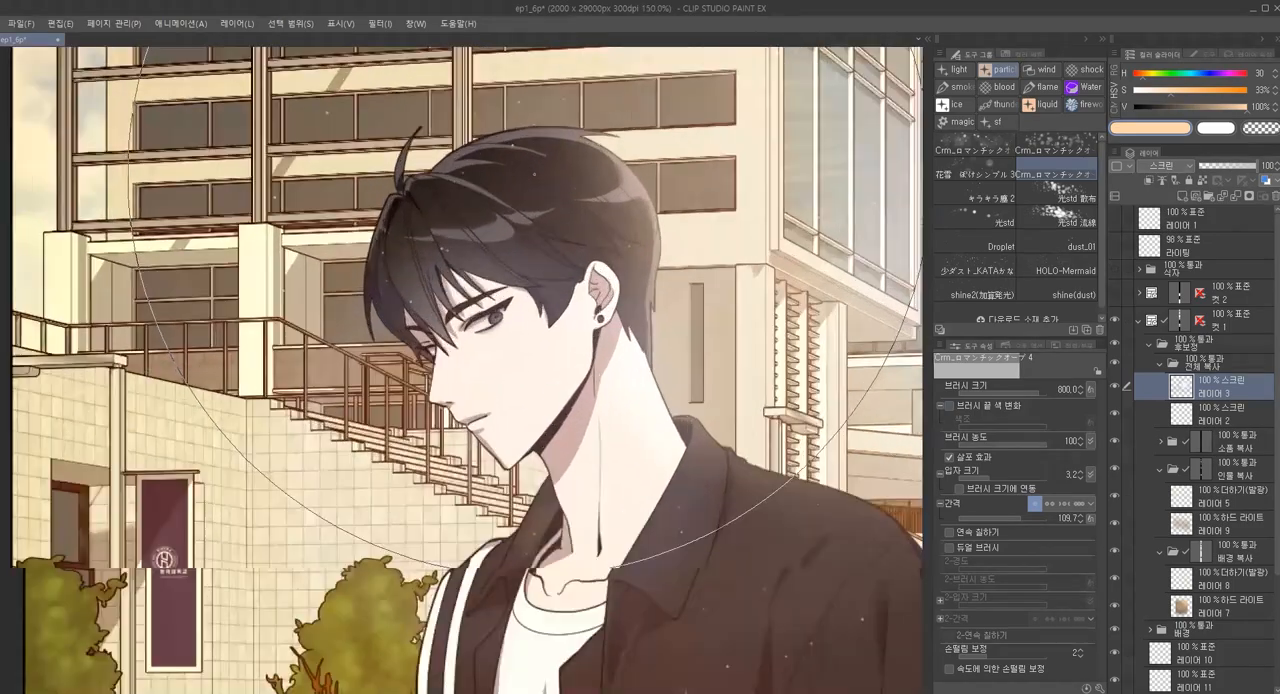
# Make a lasso selection along the top edge of the man's collar and shoulder
pyautogui.press('m')
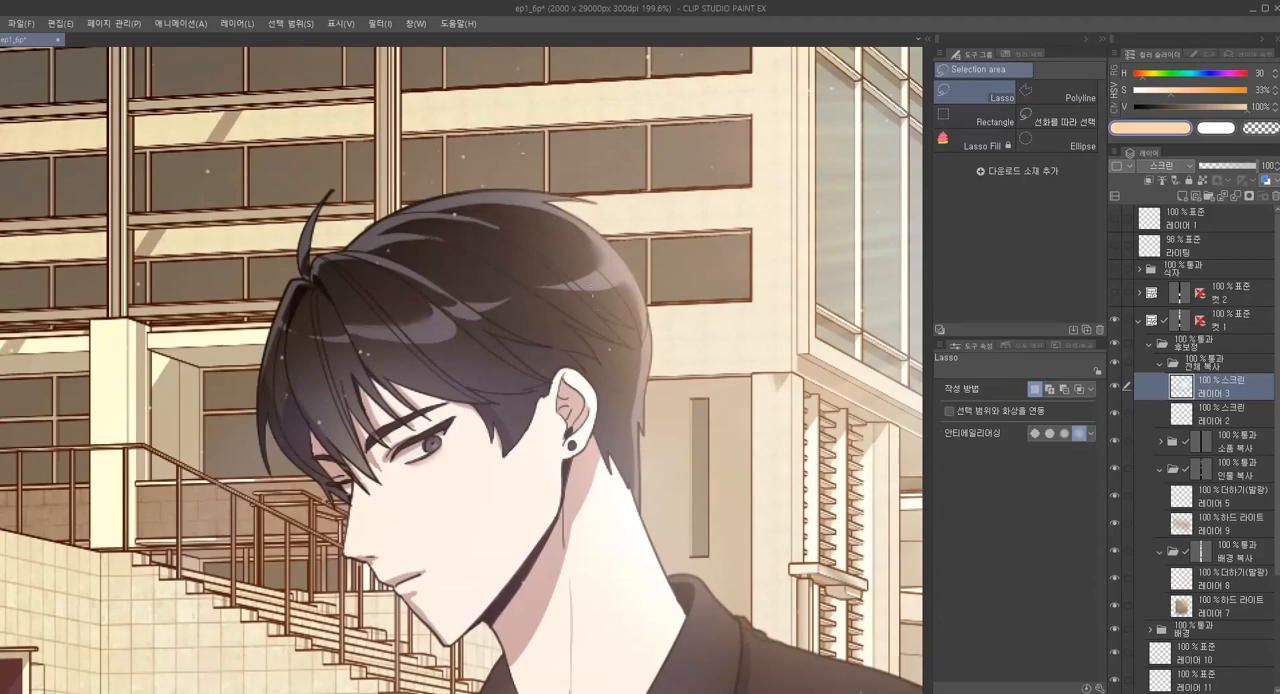
pyautogui.scroll(-7, 506, 336)
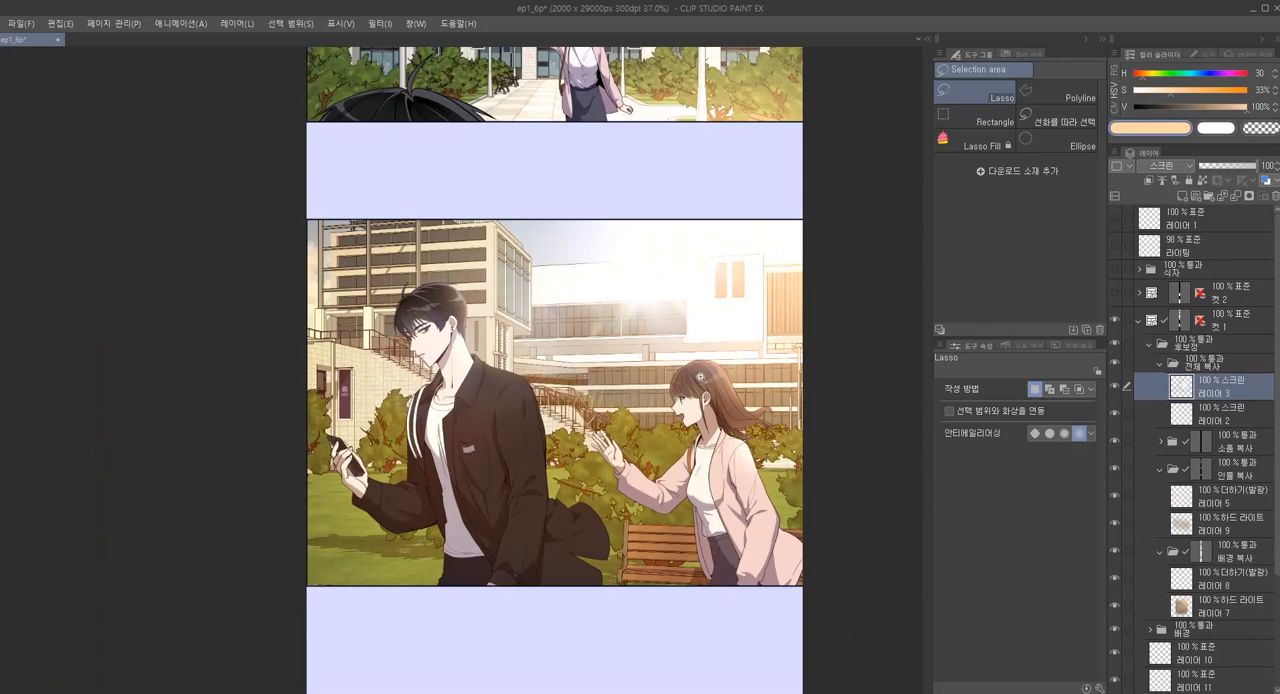
pyautogui.scroll(3, 712, 335)
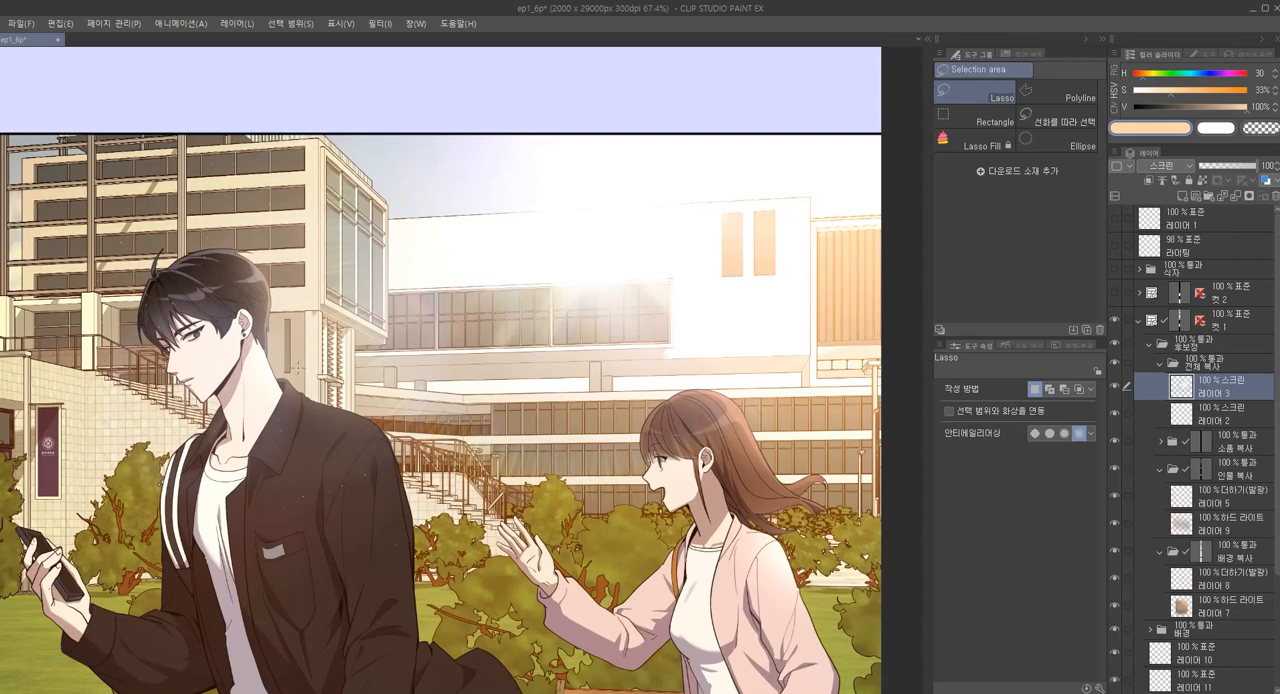
pyautogui.scroll(6, 296, 367)
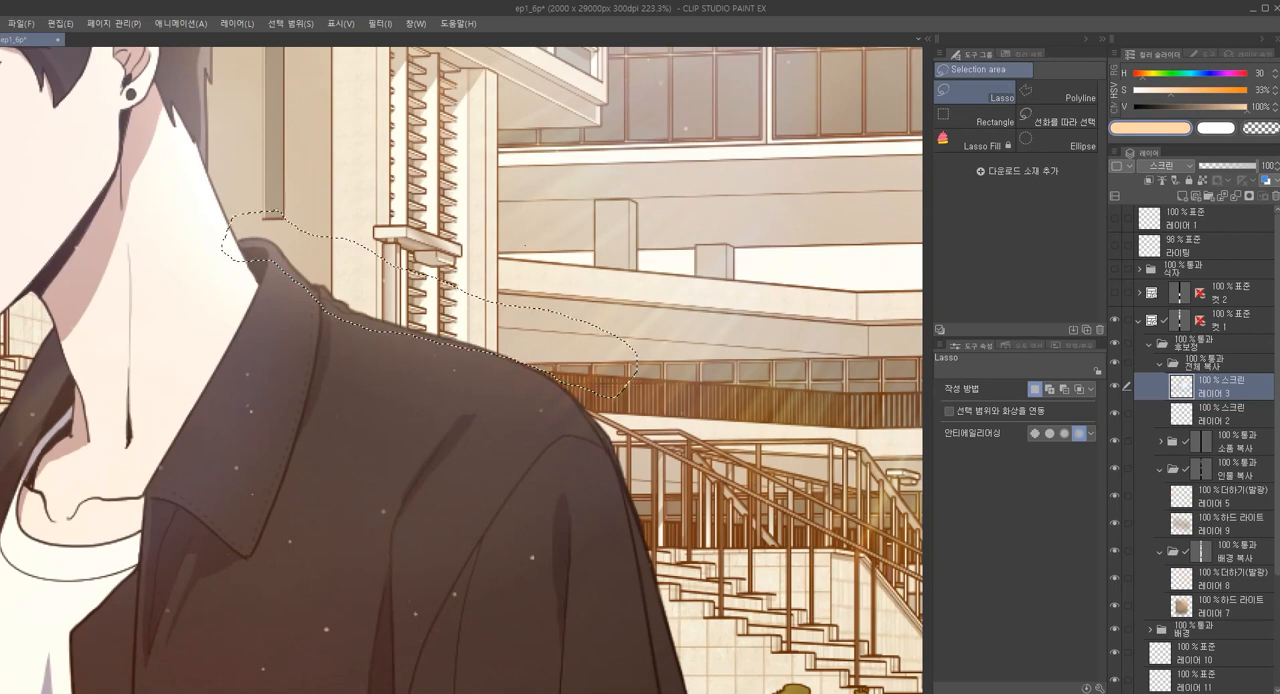
pyautogui.scroll(-2, 490, 241)
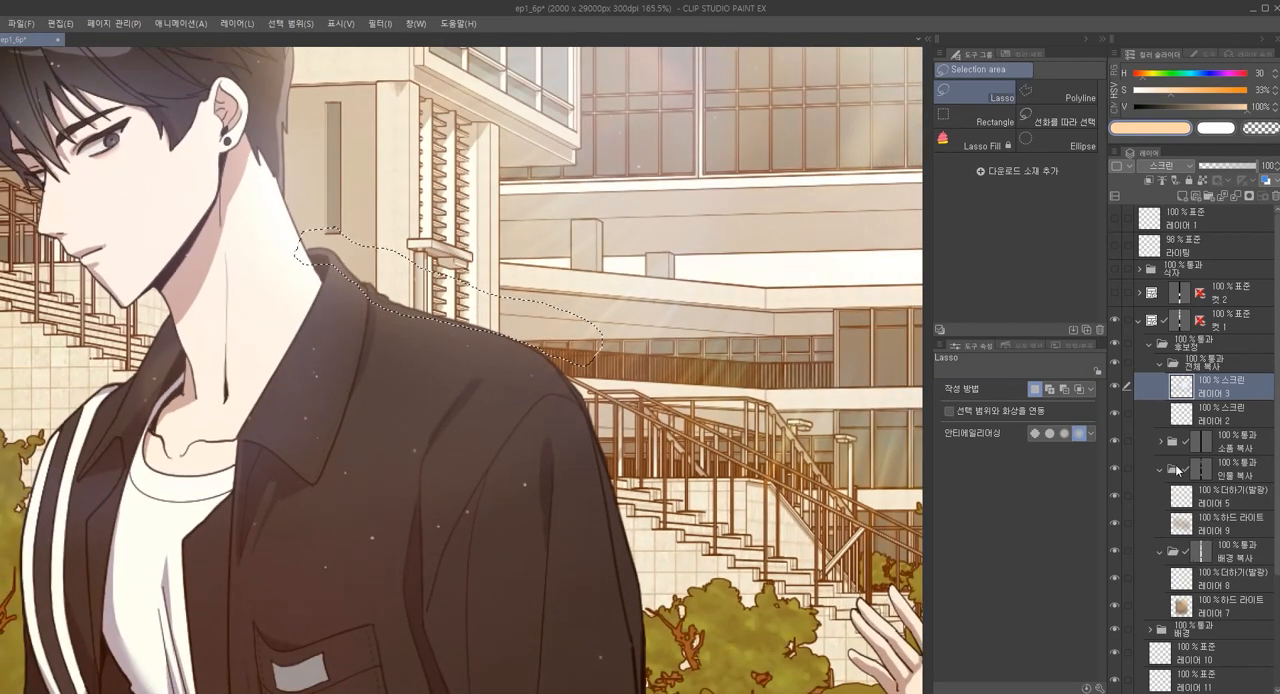
# Fill the selection with white on a new layer above 레이어 5, set the layer to 발광 닷지 and deselect
pyautogui.click(1190, 498)
pyautogui.press('j')
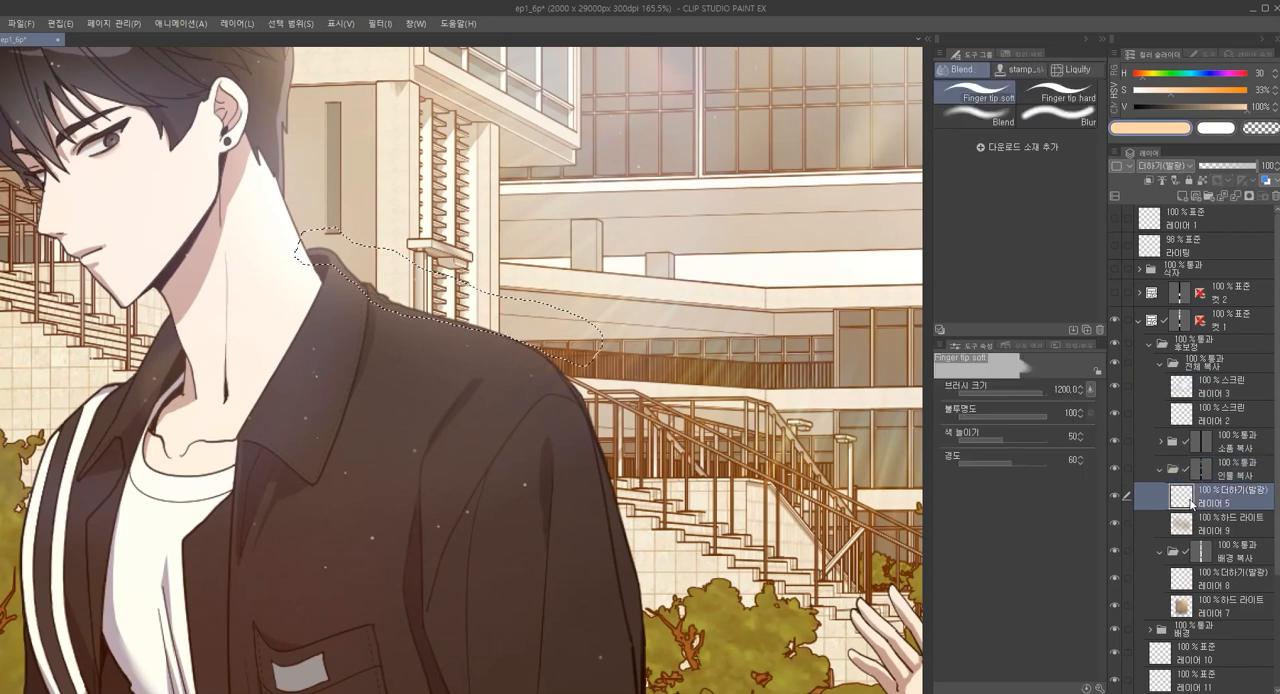
pyautogui.hotkey('ctrl', 'shift', 'n')
pyautogui.click(1216, 131)
pyautogui.hotkey('alt', 'Delete')
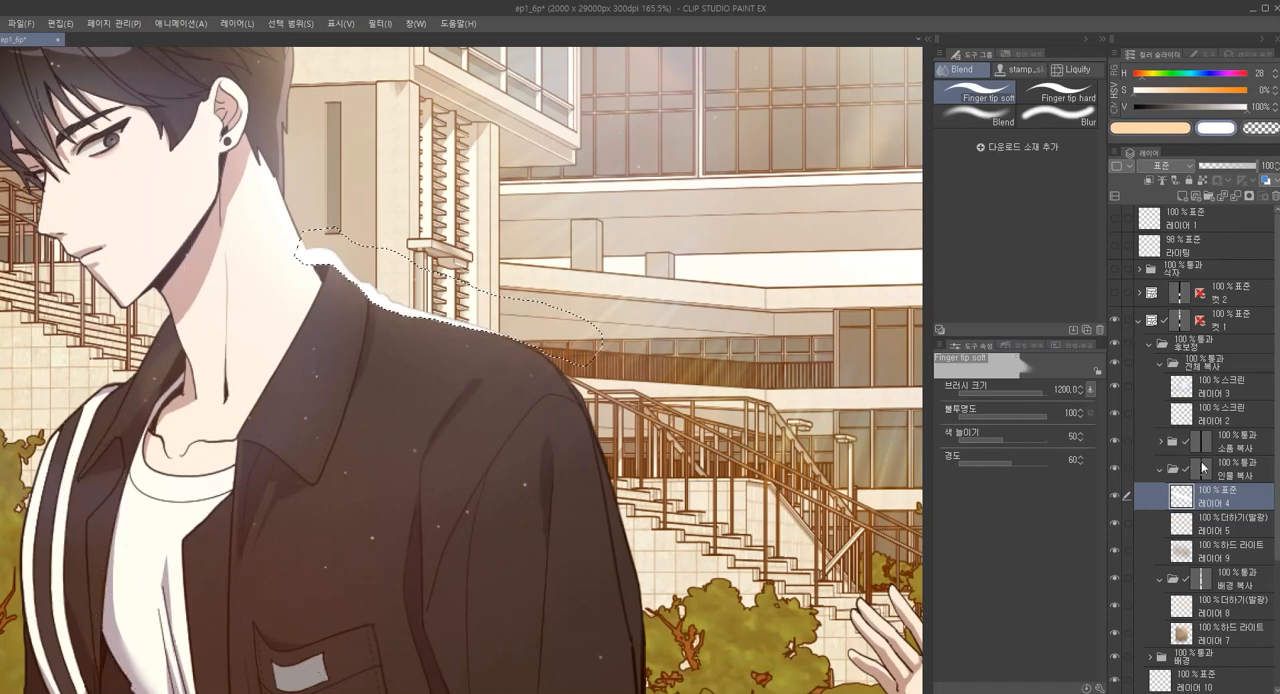
pyautogui.hotkey('shift', 'alt', 'd')
pyautogui.hotkey('ctrl', 'd')
# Try to soften the white shoulder rim with a Blend stroke at size 250, and undo it
pyautogui.scroll(-2, 594, 358)
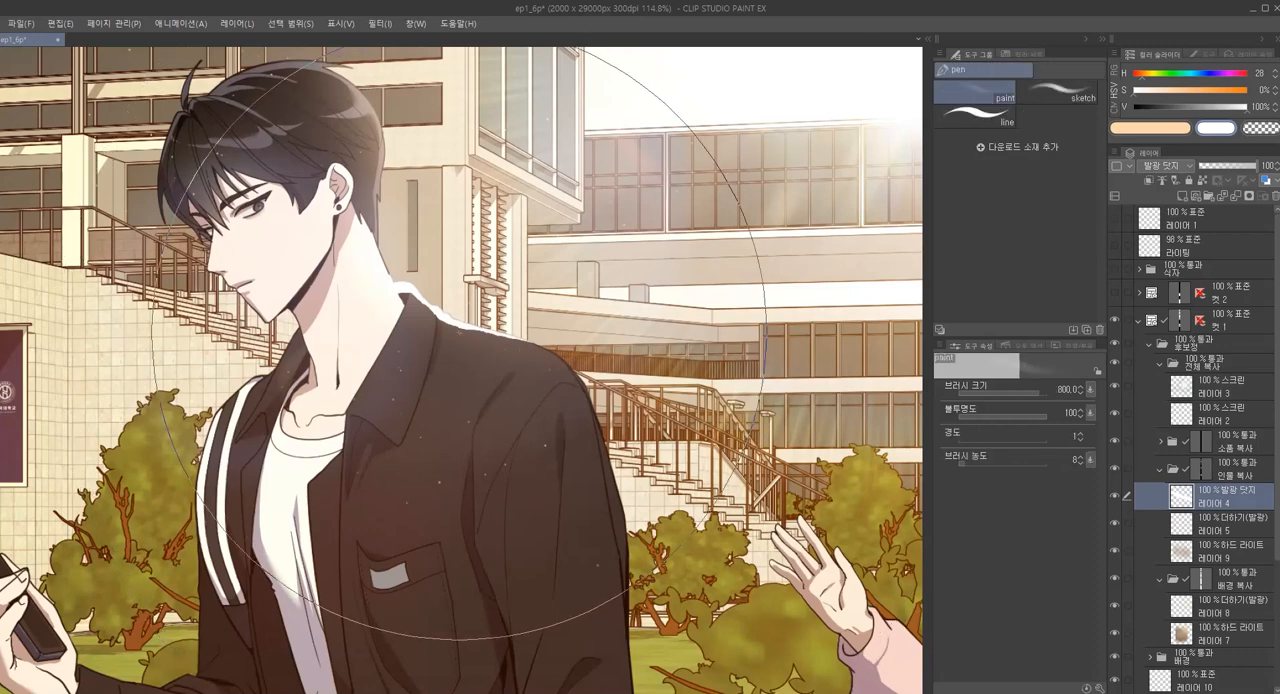
pyautogui.press('[')
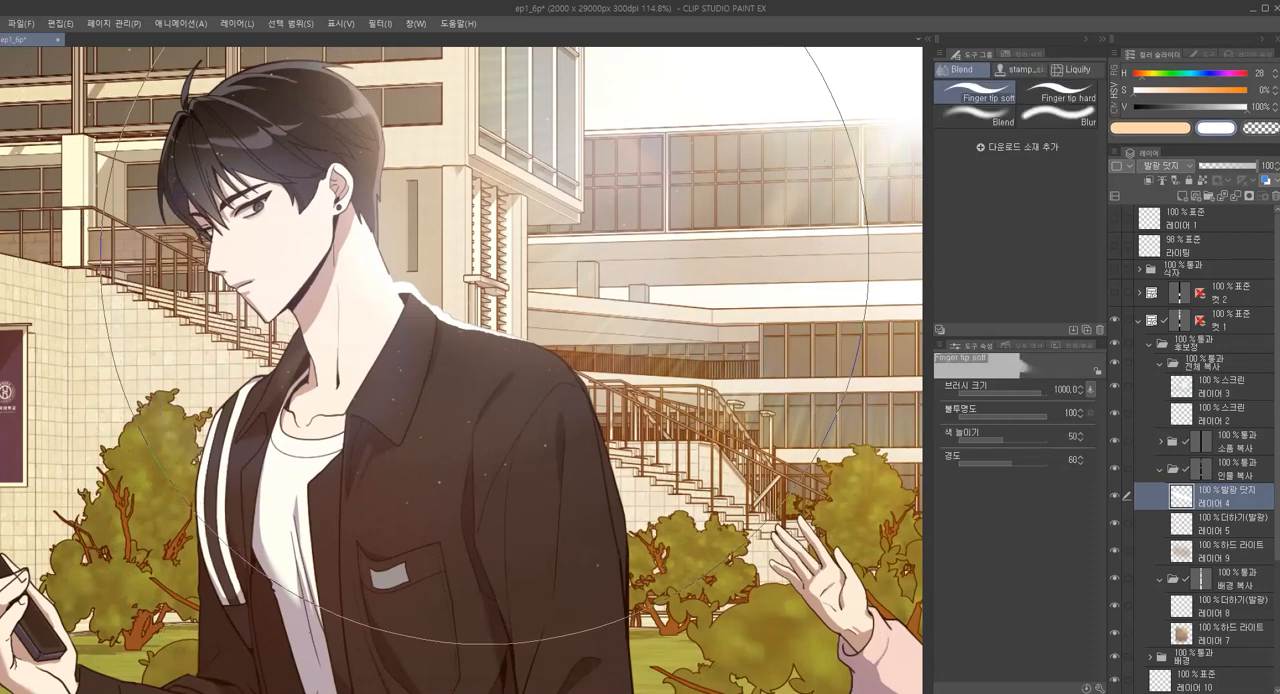
pyautogui.press('p')
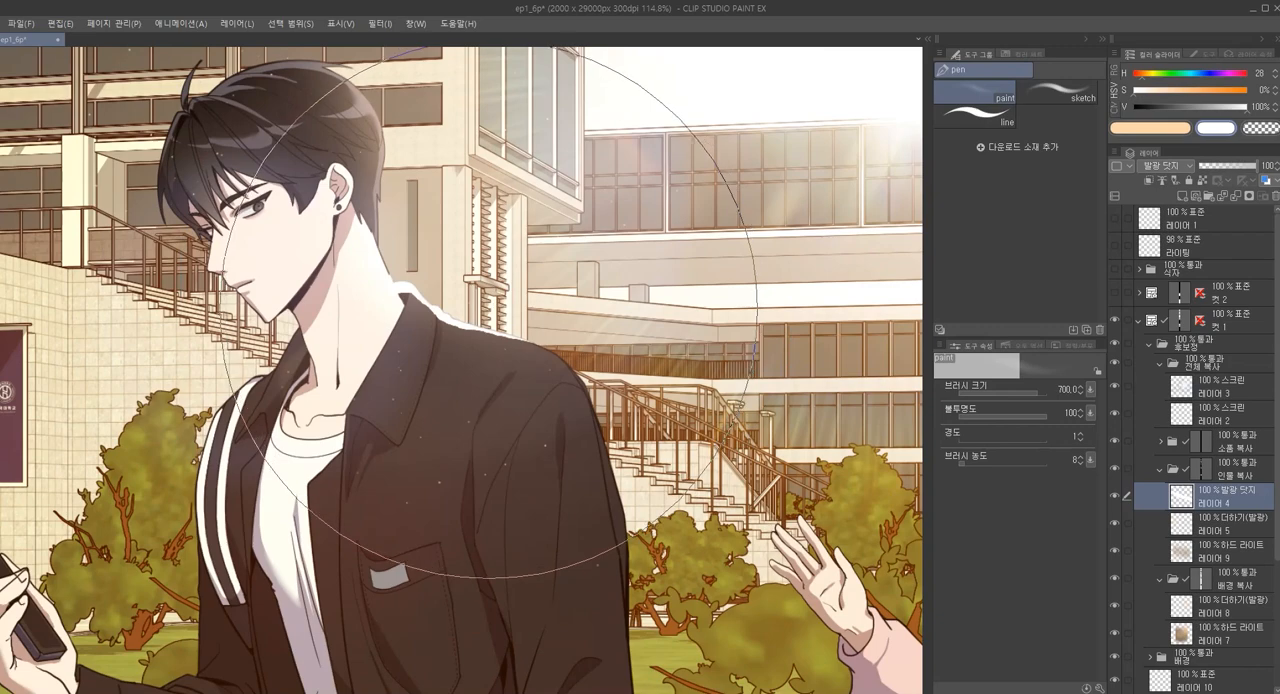
pyautogui.press('j')
pyautogui.scroll(2, 490, 305)
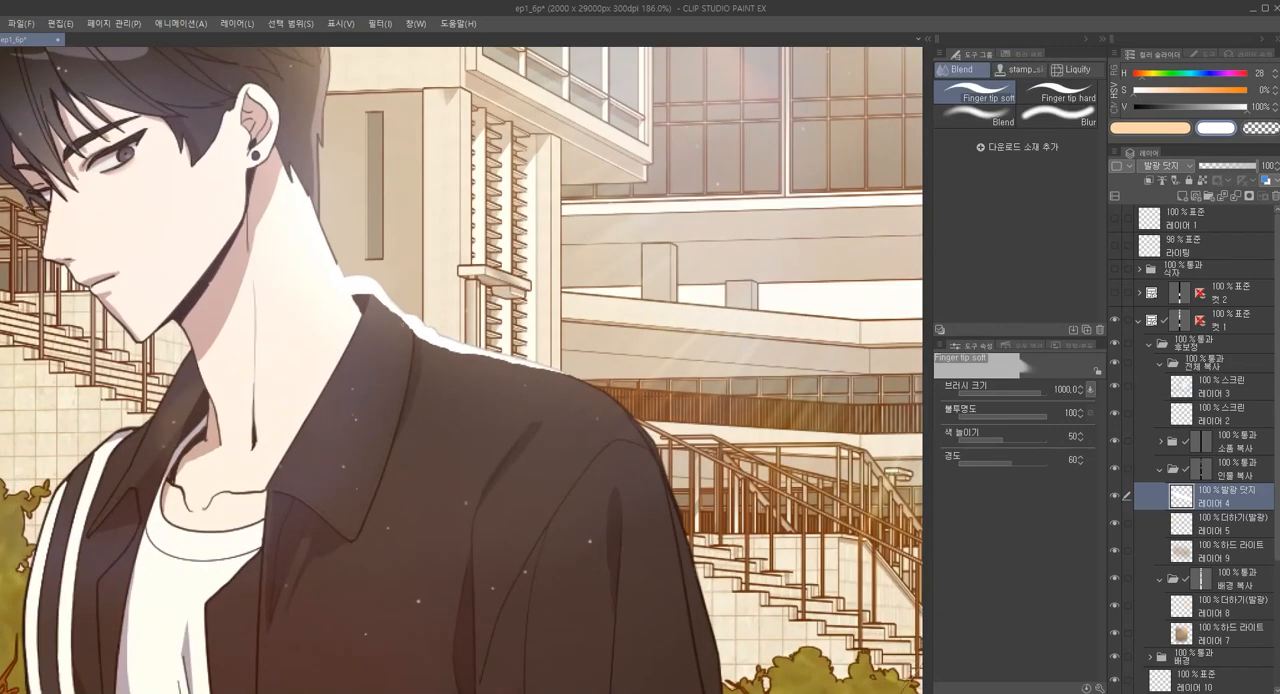
pyautogui.press('.')
pyautogui.press('.')
pyautogui.press('.')
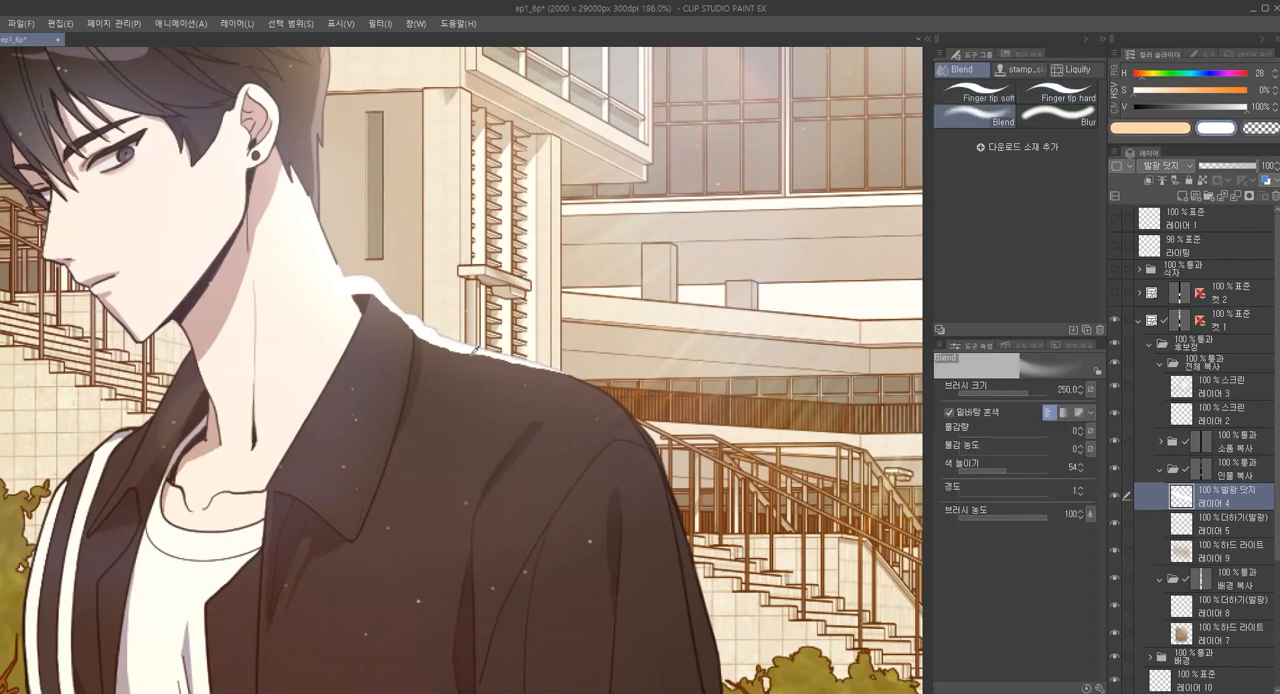
pyautogui.moveTo(413, 340)
pyautogui.mouseDown()
pyautogui.moveTo(464, 363)
pyautogui.moveTo(448, 355)
pyautogui.moveTo(504, 357)
pyautogui.moveTo(548, 384)
pyautogui.mouseUp()
pyautogui.hotkey('ctrl', 'z')
# Set 레이어 4 to blend mode 스크린 and smudge the shoulder rim light with Finger tip soft at size 50
pyautogui.click(975, 92)
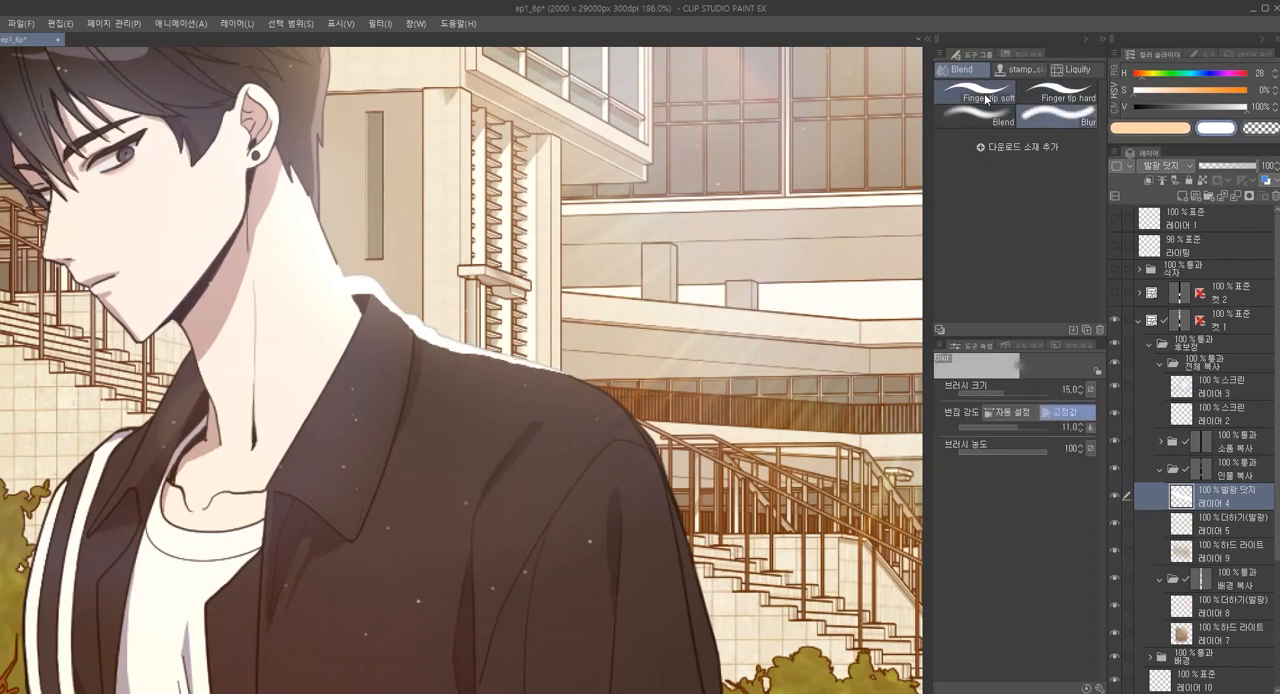
pyautogui.scroll(2, 560, 316)
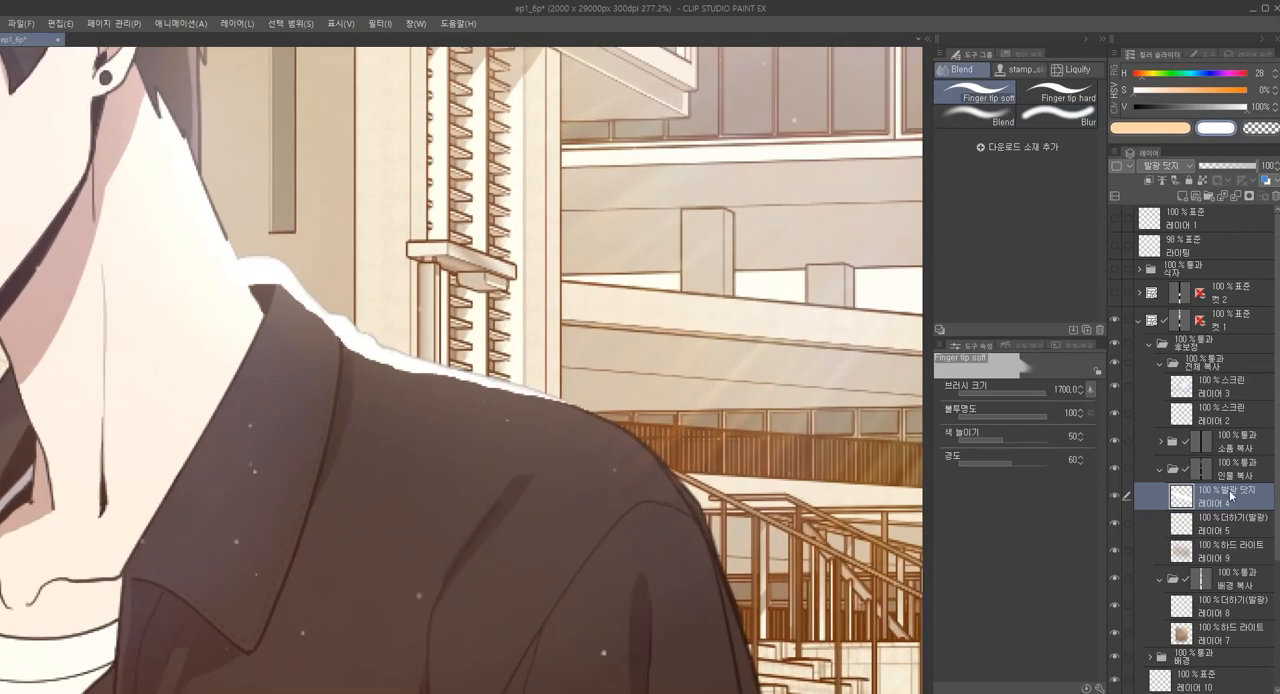
pyautogui.click(1231, 494)
pyautogui.hotkey('ctrl', 'z')
pyautogui.press('[')
pyautogui.press('[')
pyautogui.press('[')
pyautogui.press('[')
pyautogui.press('[')
pyautogui.press('[')
pyautogui.press('[')
pyautogui.press('[')
pyautogui.press('[')
pyautogui.press('[')
pyautogui.press('[')
pyautogui.press('[')
pyautogui.press('[')
pyautogui.press('[')
pyautogui.press('[')
pyautogui.press('[')
pyautogui.press('[')
pyautogui.press('[')
pyautogui.press('[')
pyautogui.press('[')
pyautogui.moveTo(409, 403)
pyautogui.mouseDown()
pyautogui.moveTo(544, 405)
pyautogui.moveTo(457, 380)
pyautogui.moveTo(472, 391)
pyautogui.mouseUp()
pyautogui.scroll(-3, 535, 414)
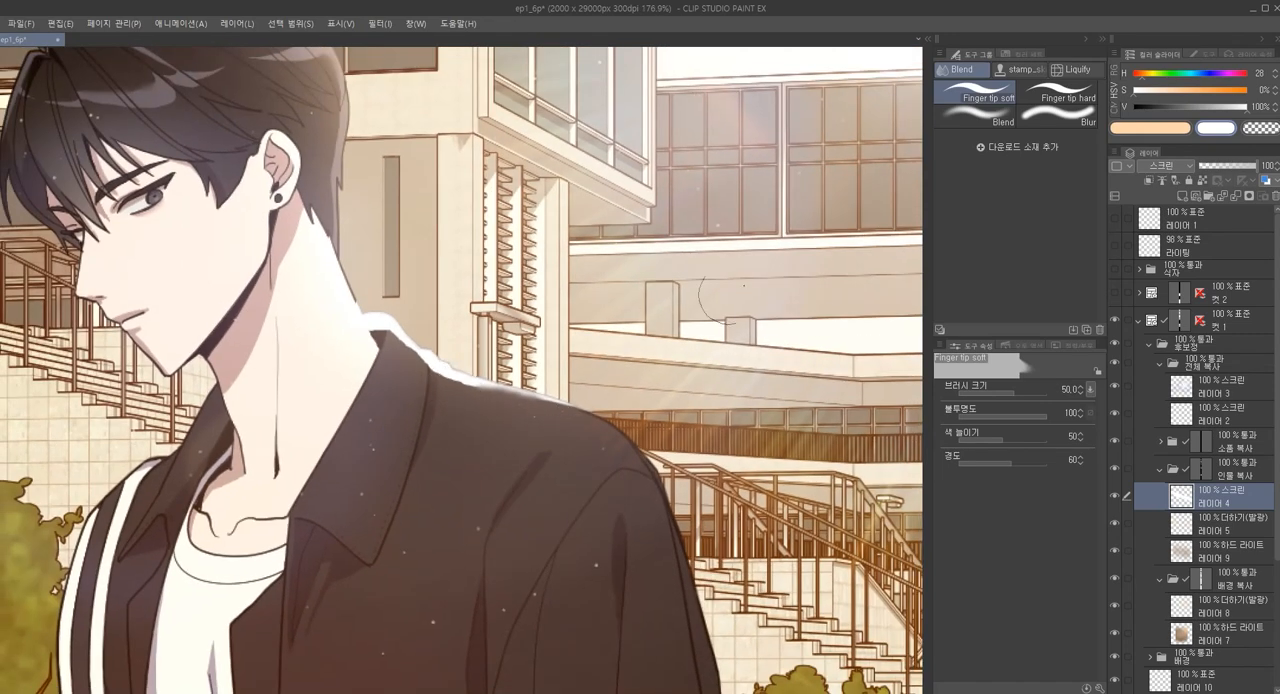
# Switch to the Blur brush, undo a trial stroke on the shoulder rim and enlarge the brush to size 40
pyautogui.click(1058, 112)
pyautogui.moveTo(491, 394); pyautogui.dragTo(540, 409)
pyautogui.hotkey('ctrl', 'z')
pyautogui.press(']')
pyautogui.press(']')
pyautogui.press(']')
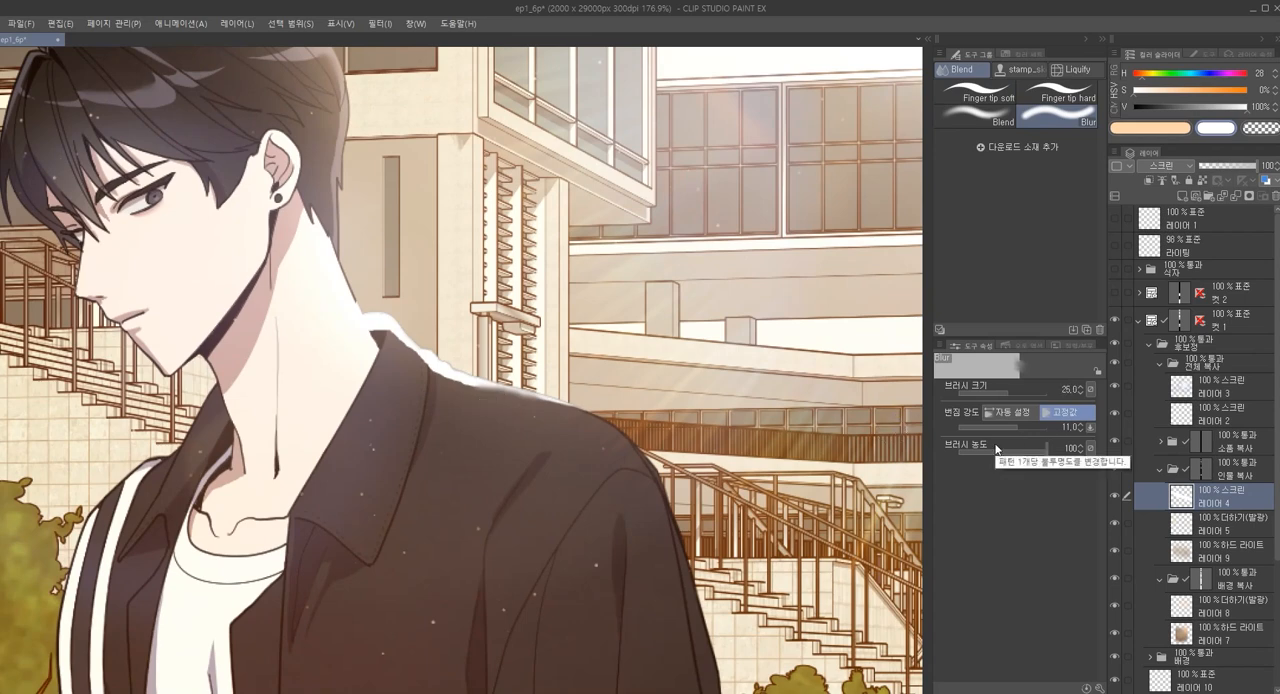
pyautogui.scroll(3, 478, 391)
pyautogui.press(']')
pyautogui.press(']')
pyautogui.press(']')
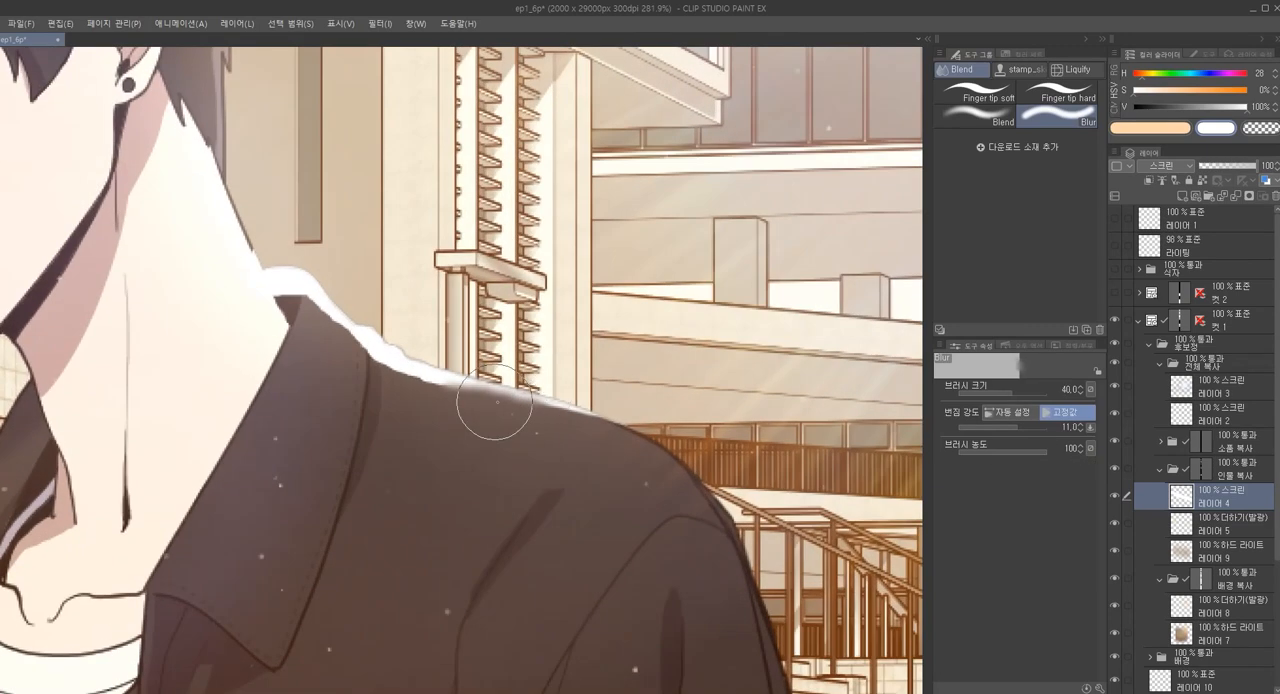
# Set the pen-pressure minimum for the Blur brush's blur strength to 48
pyautogui.click(1089, 428)
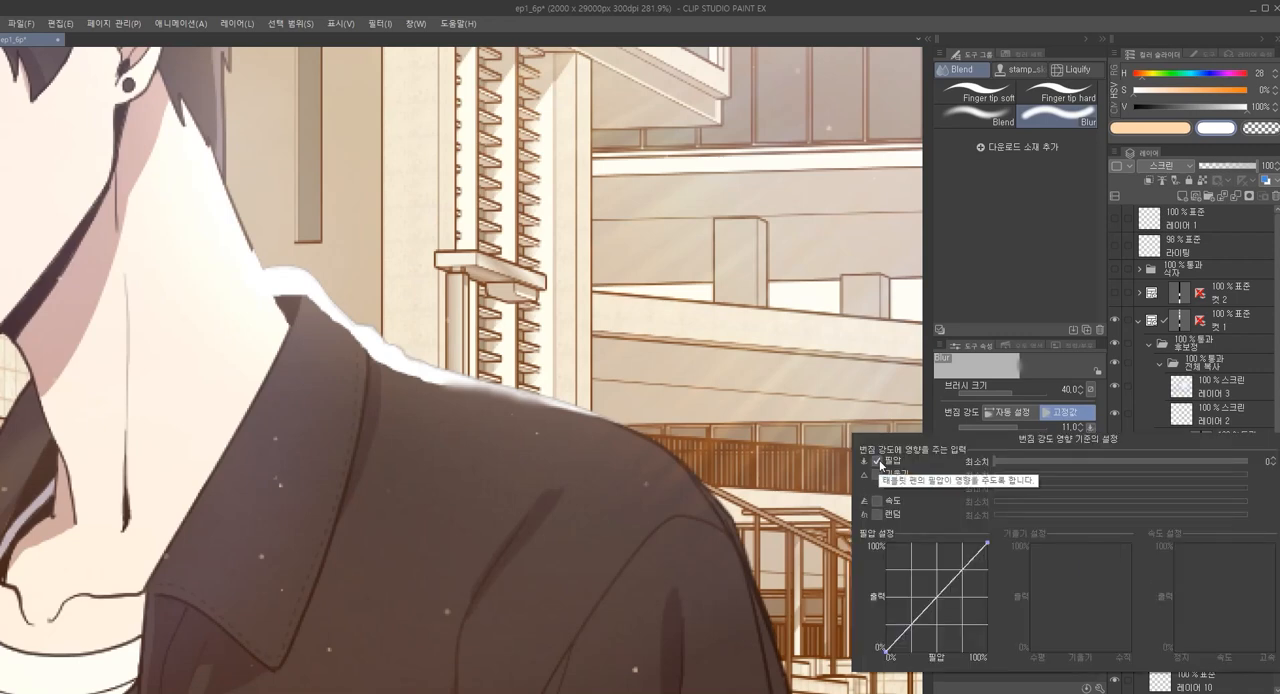
pyautogui.click(1100, 463)
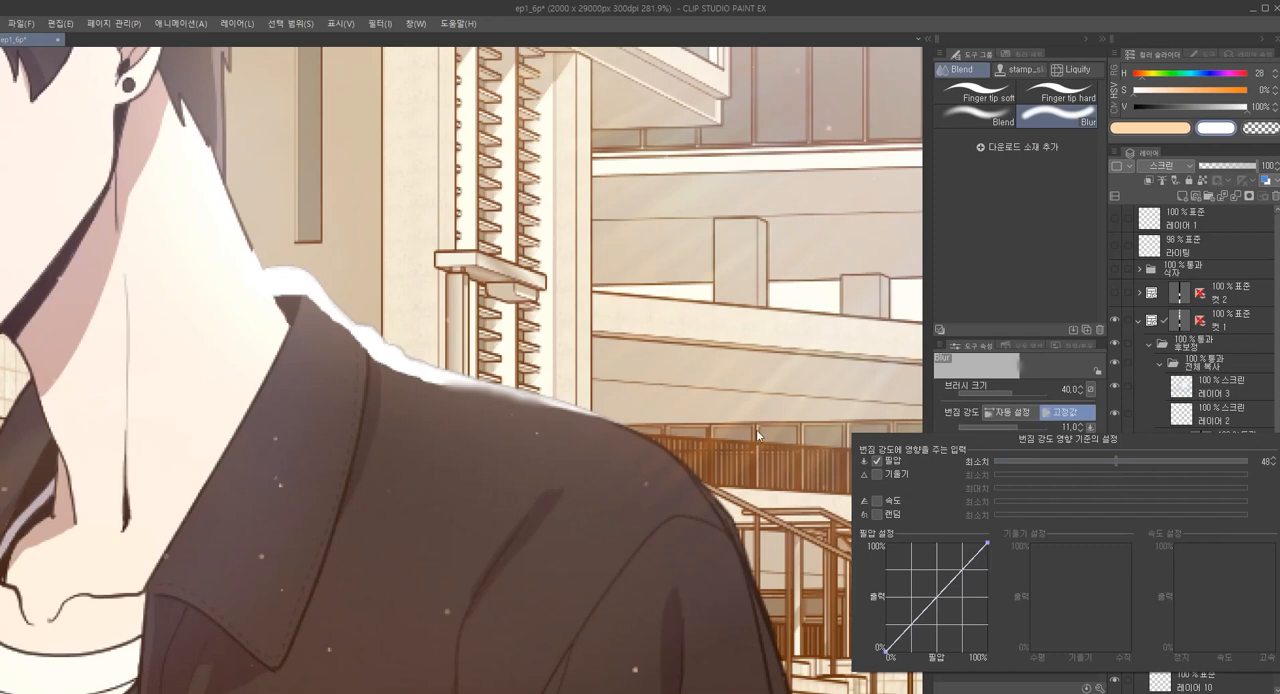
pyautogui.click(622, 437)
# Set the blur strength to 4.3 and soften the lower edge of the shoulder rim light
pyautogui.moveTo(532, 413); pyautogui.dragTo(582, 426)
pyautogui.click(1002, 428)
pyautogui.moveTo(507, 398)
pyautogui.mouseDown()
pyautogui.moveTo(577, 412)
pyautogui.moveTo(462, 413)
pyautogui.moveTo(428, 388)
pyautogui.moveTo(568, 405)
pyautogui.moveTo(428, 391)
pyautogui.moveTo(467, 402)
pyautogui.moveTo(388, 370)
pyautogui.moveTo(510, 412)
pyautogui.moveTo(480, 396)
pyautogui.moveTo(596, 414)
pyautogui.mouseUp()
pyautogui.scroll(-5, 596, 414)
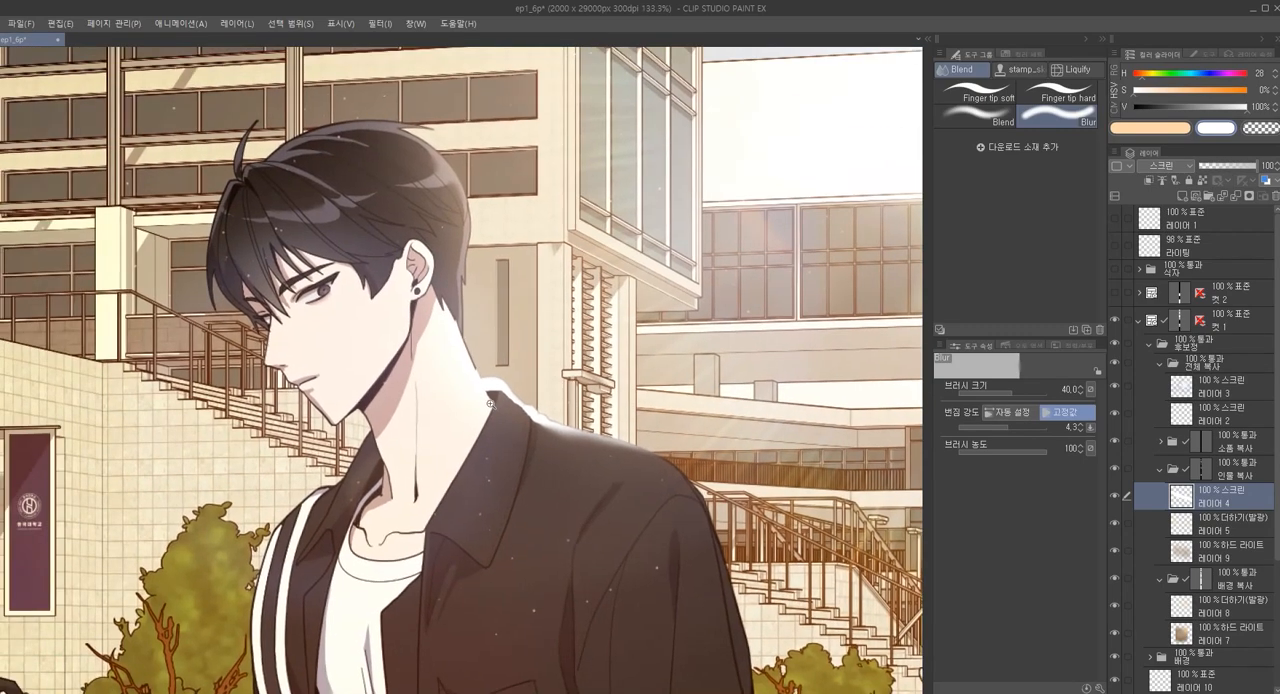
# Switch to the line pen at brush size 50 to work on the back of the man's hair
pyautogui.scroll(2, 492, 400)
pyautogui.scroll(2, 486, 394)
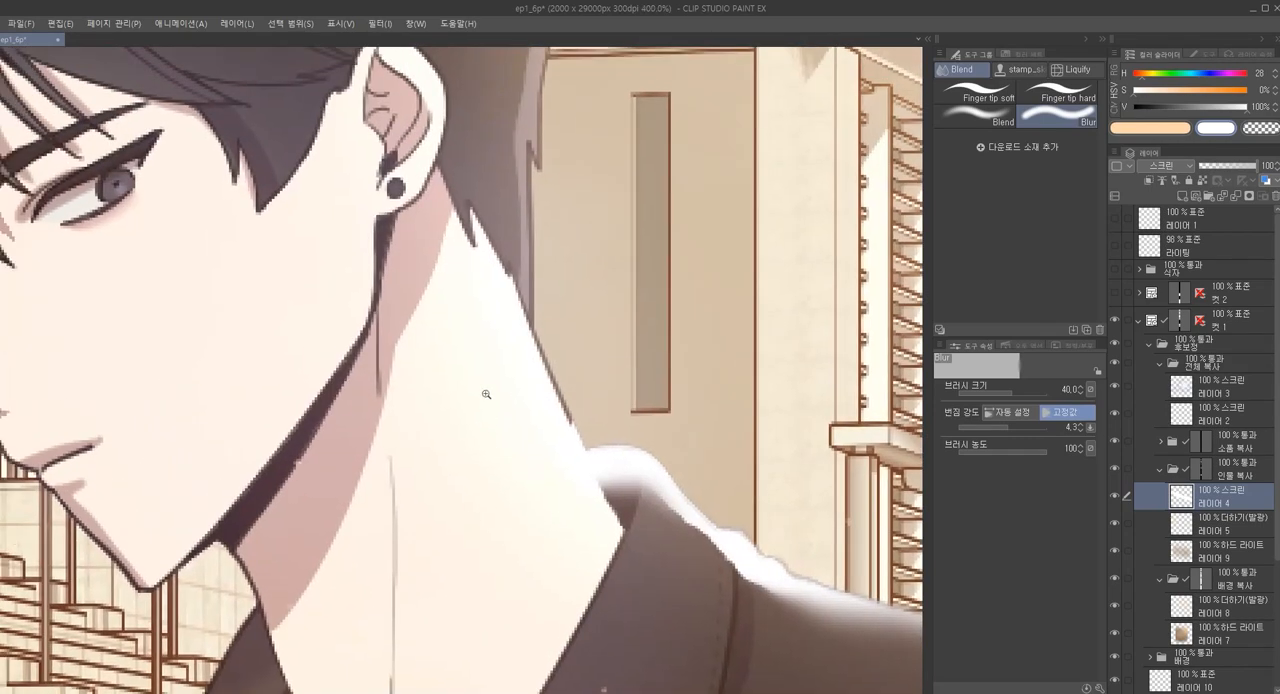
pyautogui.scroll(-4, 486, 394)
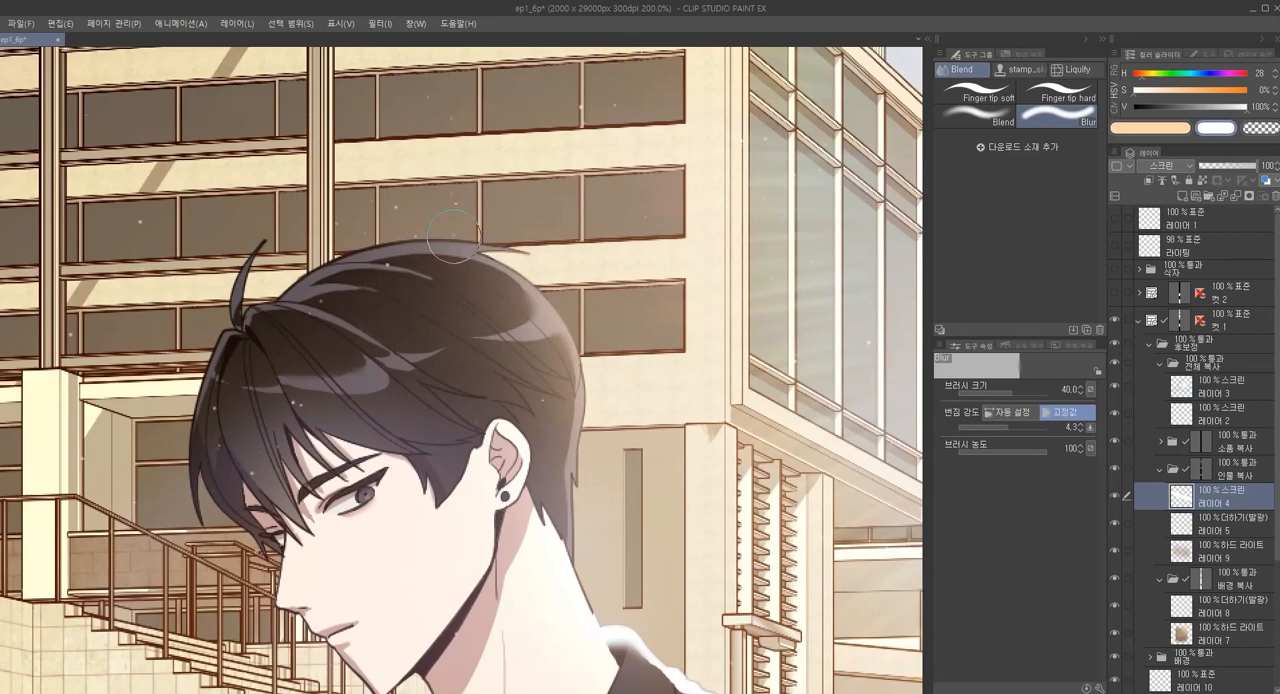
pyautogui.scroll(-2, 530, 295)
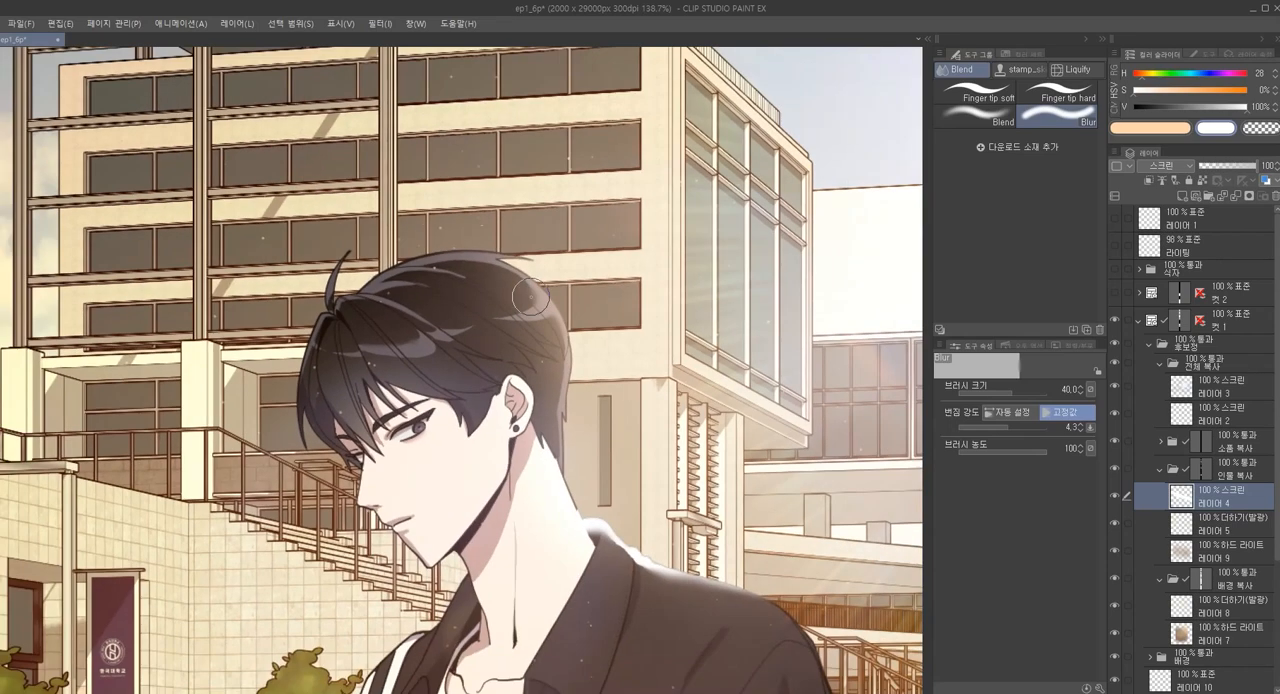
pyautogui.scroll(-2, 531, 297)
pyautogui.scroll(3, 525, 307)
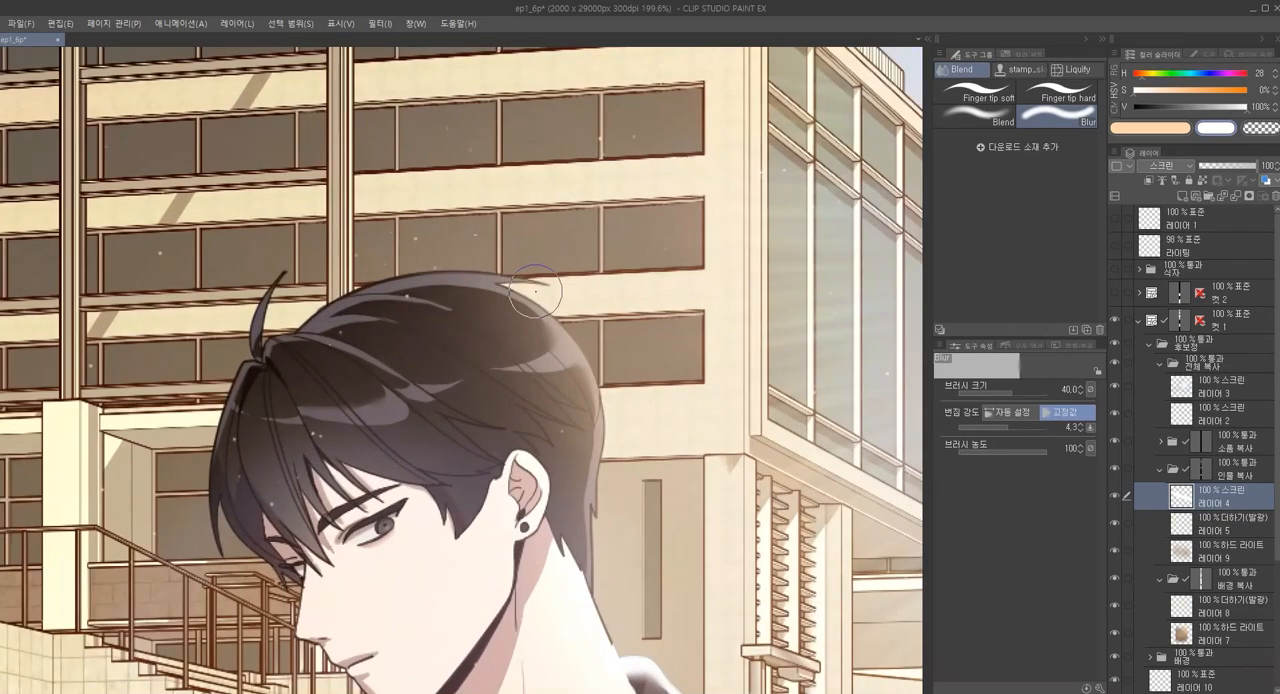
pyautogui.press('p')
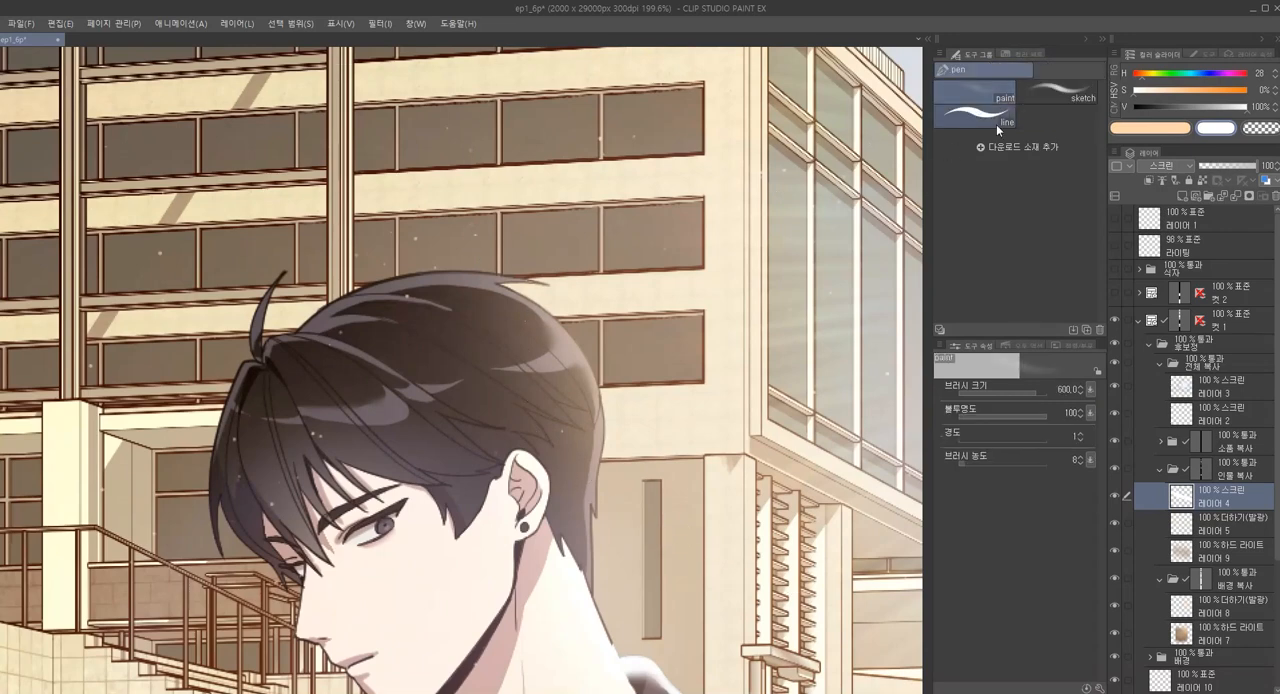
pyautogui.click(995, 122)
pyautogui.press('[')
pyautogui.press('[')
pyautogui.press('[')
pyautogui.press('[')
pyautogui.press('[')
pyautogui.press('[')
pyautogui.press('[')
pyautogui.press('[')
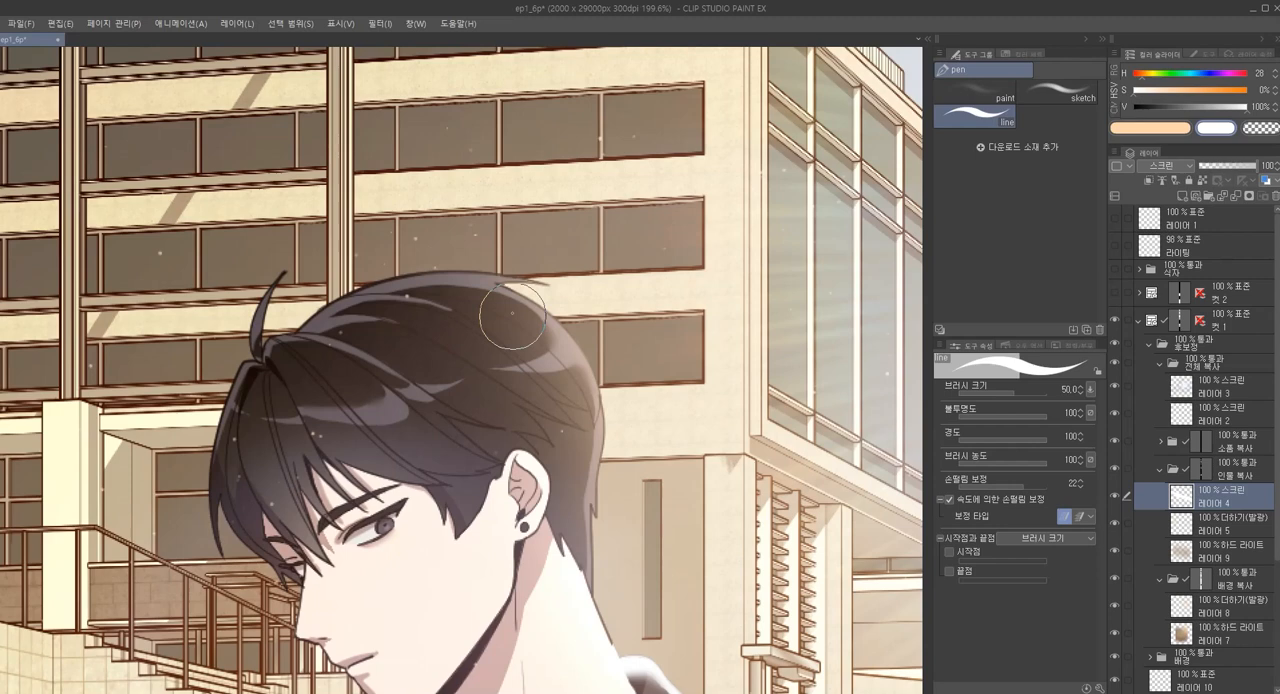
# Draw a white rim along the back of the hair with the line pen at size 10, start and end taper 111
pyautogui.moveTo(505, 281); pyautogui.dragTo(568, 333)
pyautogui.press('[')
pyautogui.press(',')
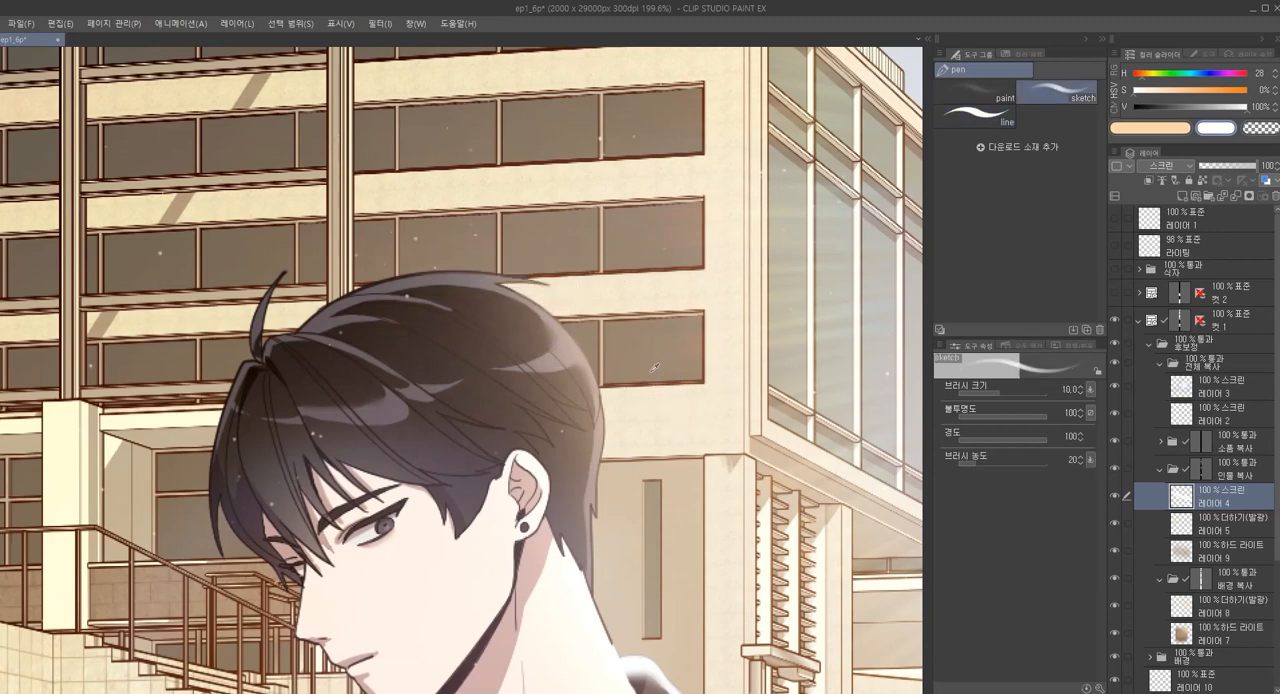
pyautogui.press('.')
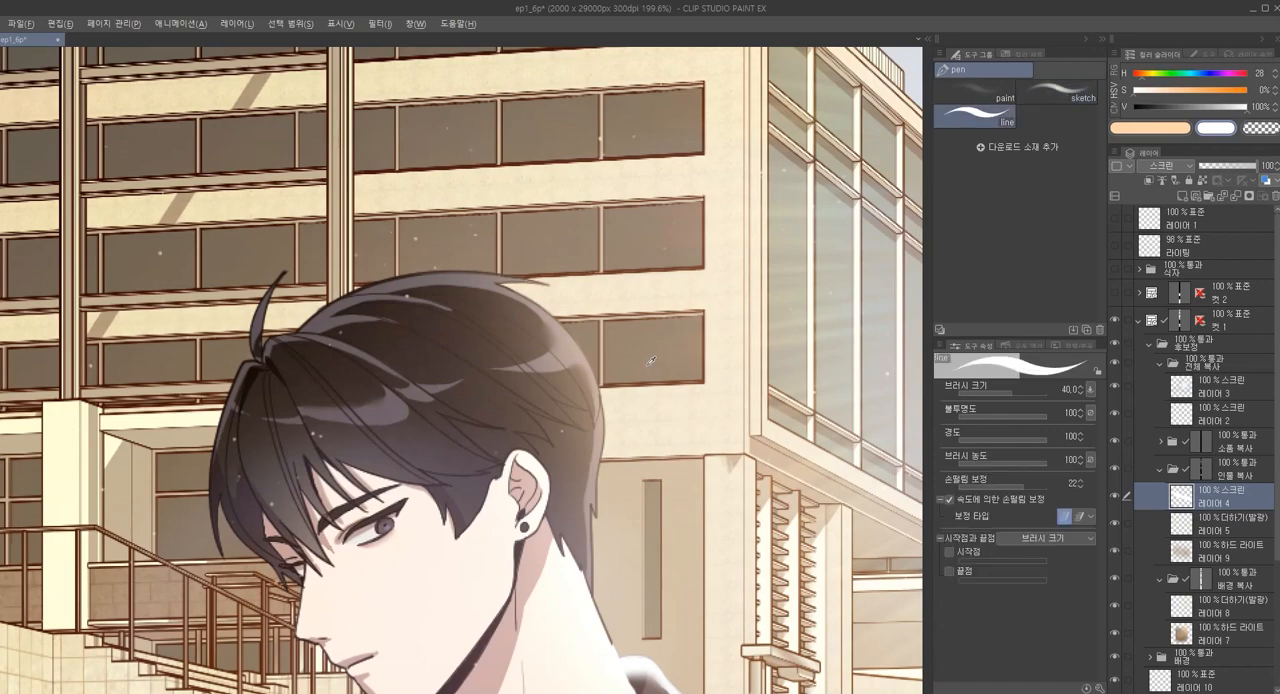
pyautogui.press('[')
pyautogui.press('[')
pyautogui.press('[')
pyautogui.press('[')
pyautogui.press('[')
pyautogui.press('[')
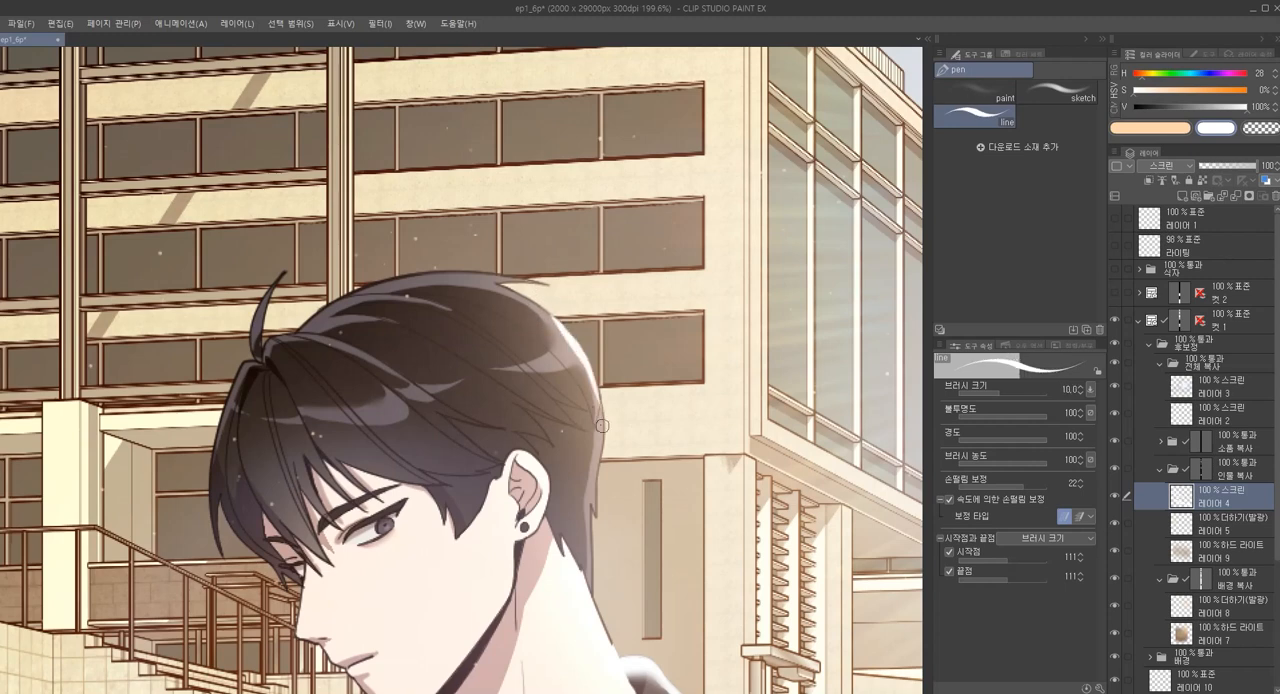
# Add fine white highlight lines along the crown and back edge of the hair with the line pen at size 3
pyautogui.press('[')
pyautogui.press('[')
pyautogui.press('[')
pyautogui.press('[')
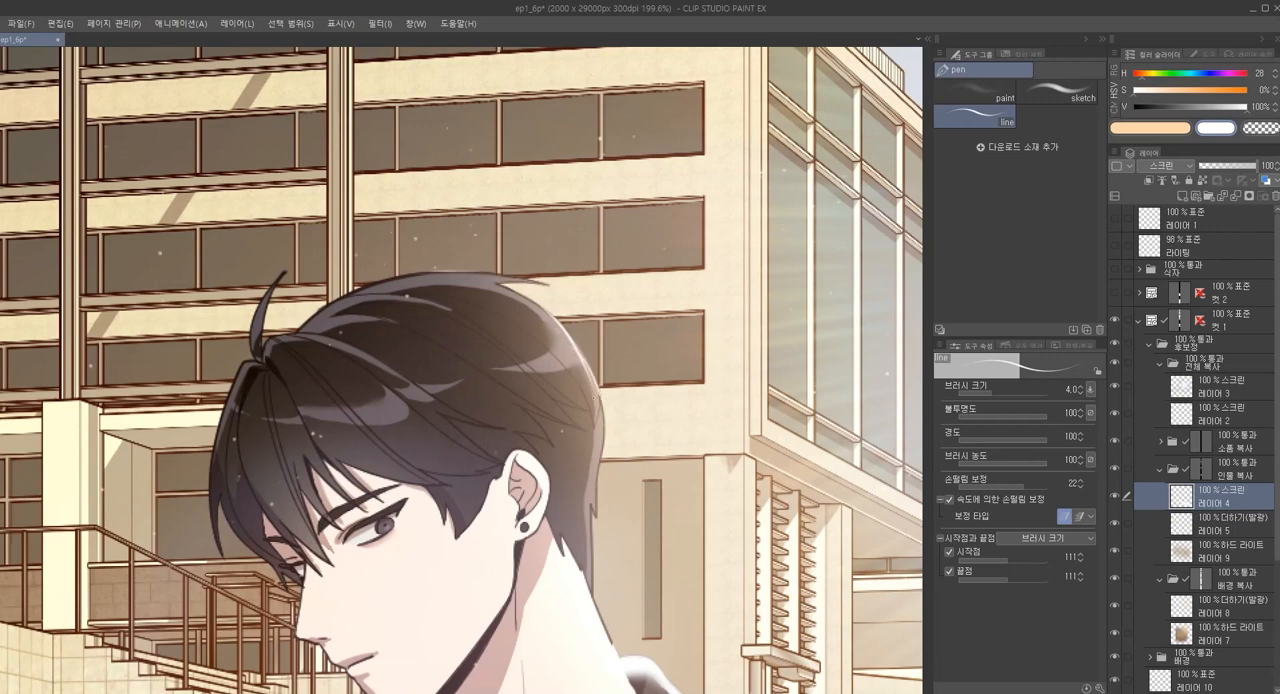
pyautogui.moveTo(638, 499); pyautogui.dragTo(632, 482)
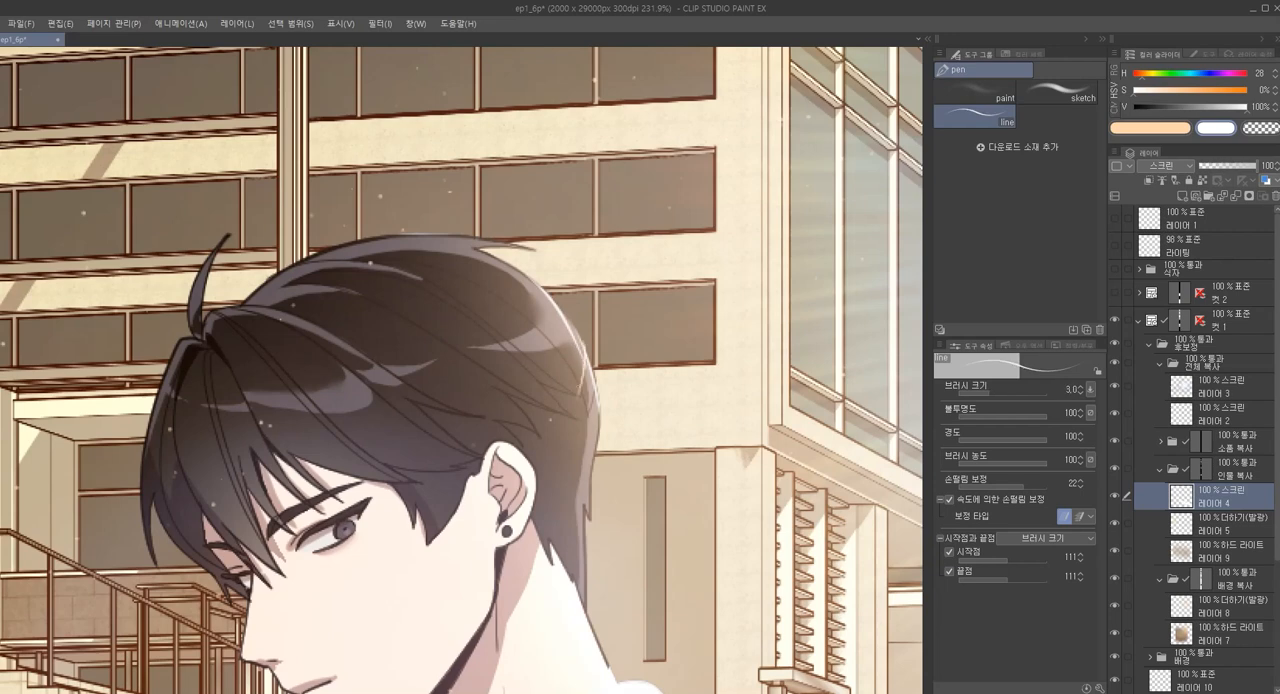
pyautogui.moveTo(608, 428); pyautogui.dragTo(606, 410)
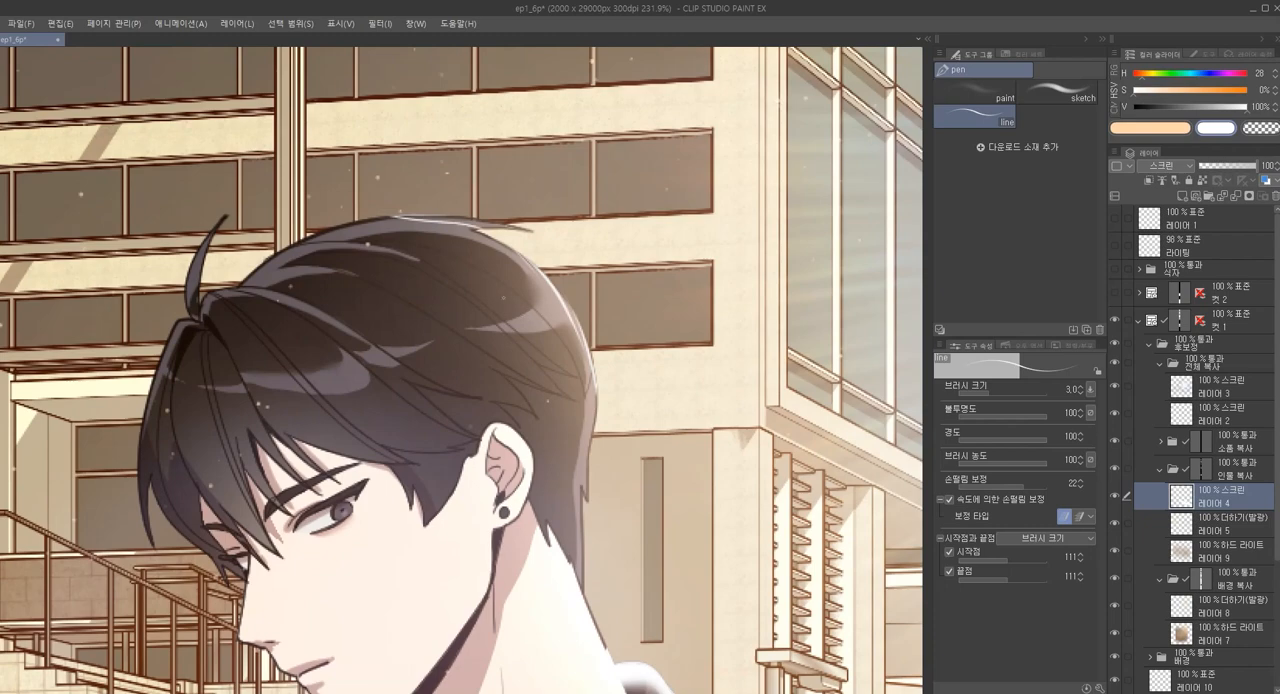
pyautogui.moveTo(450, 215); pyautogui.dragTo(550, 292)
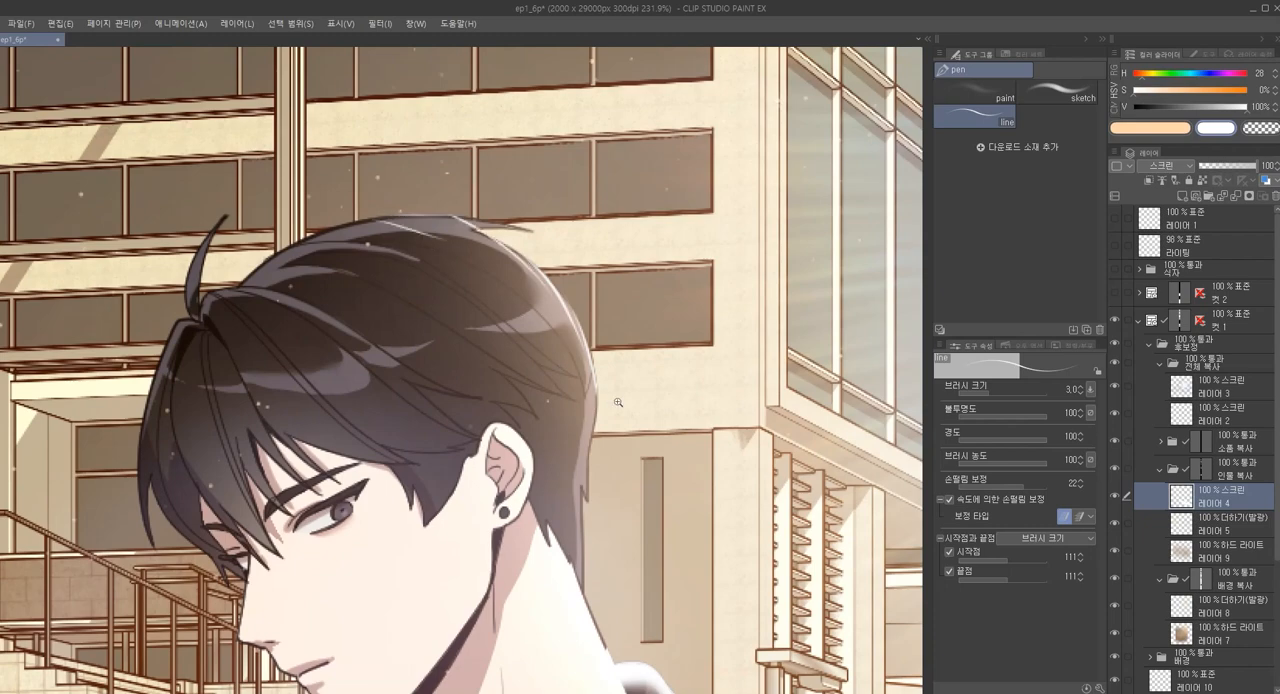
pyautogui.scroll(-3, 618, 402)
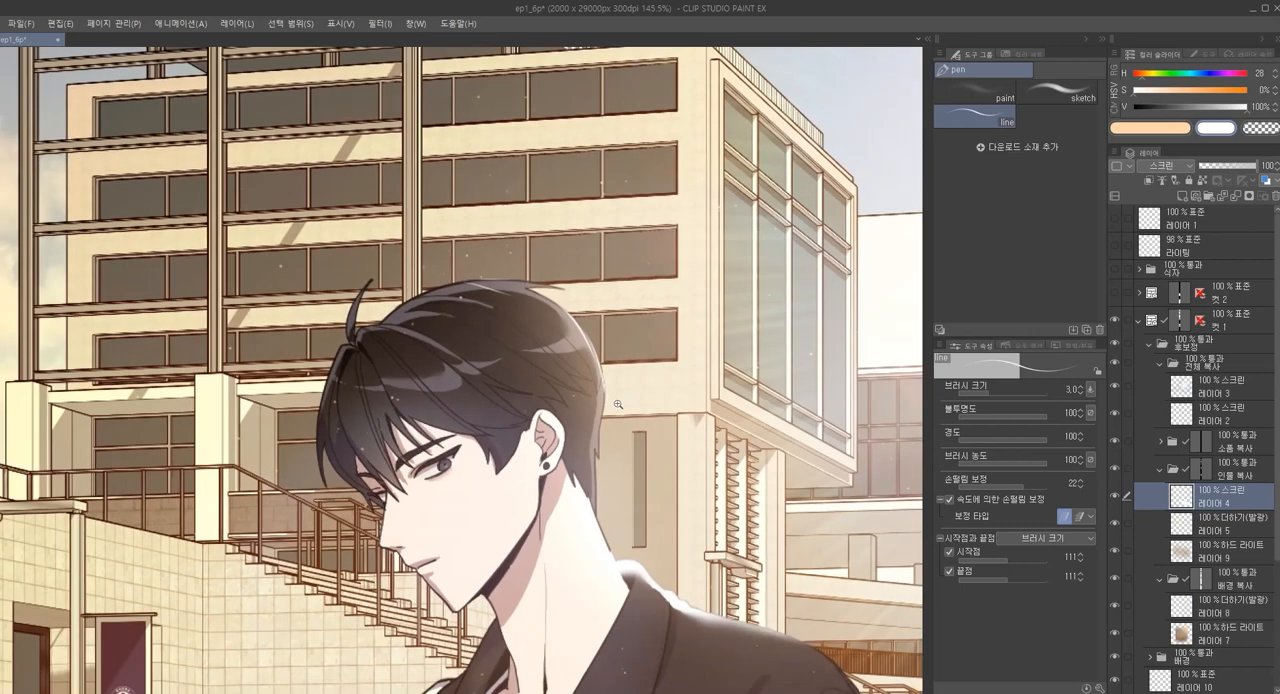
# Lasso the strip just outside the back edge of the man's hair, then review the whole panel
pyautogui.moveTo(618, 404); pyautogui.dragTo(608, 321)
pyautogui.press('m')
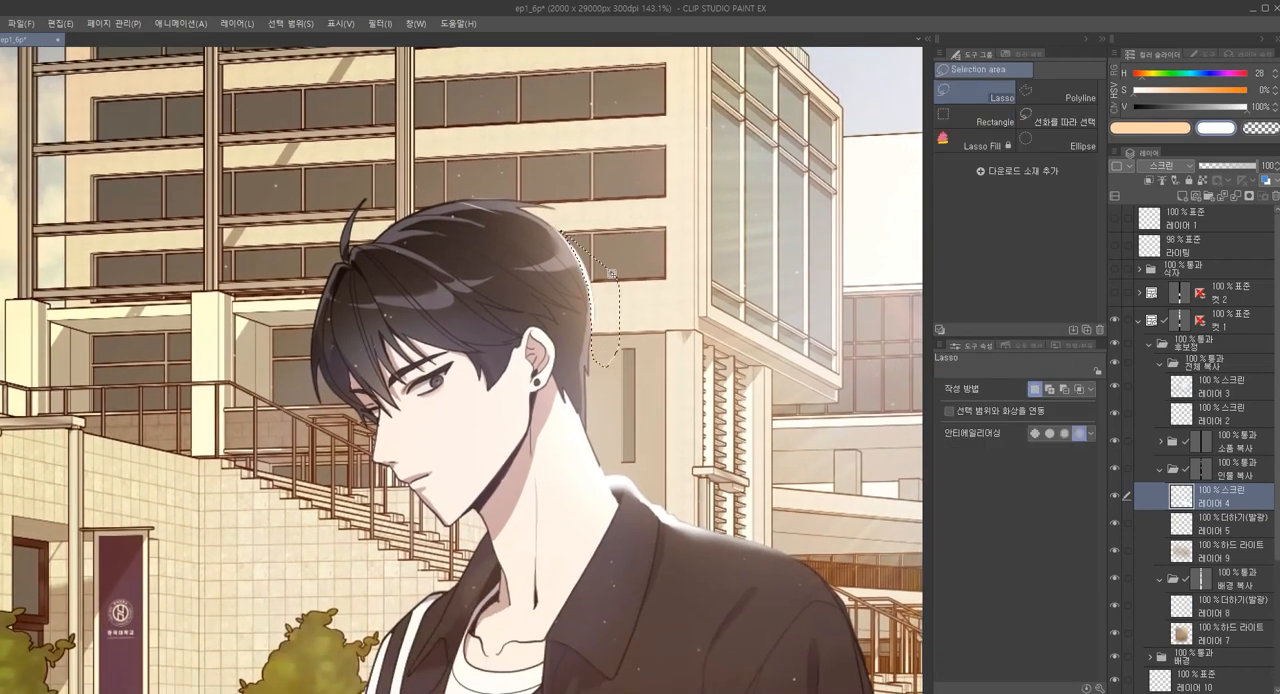
pyautogui.scroll(-5, 620, 350)
pyautogui.scroll(-2, 643, 430)
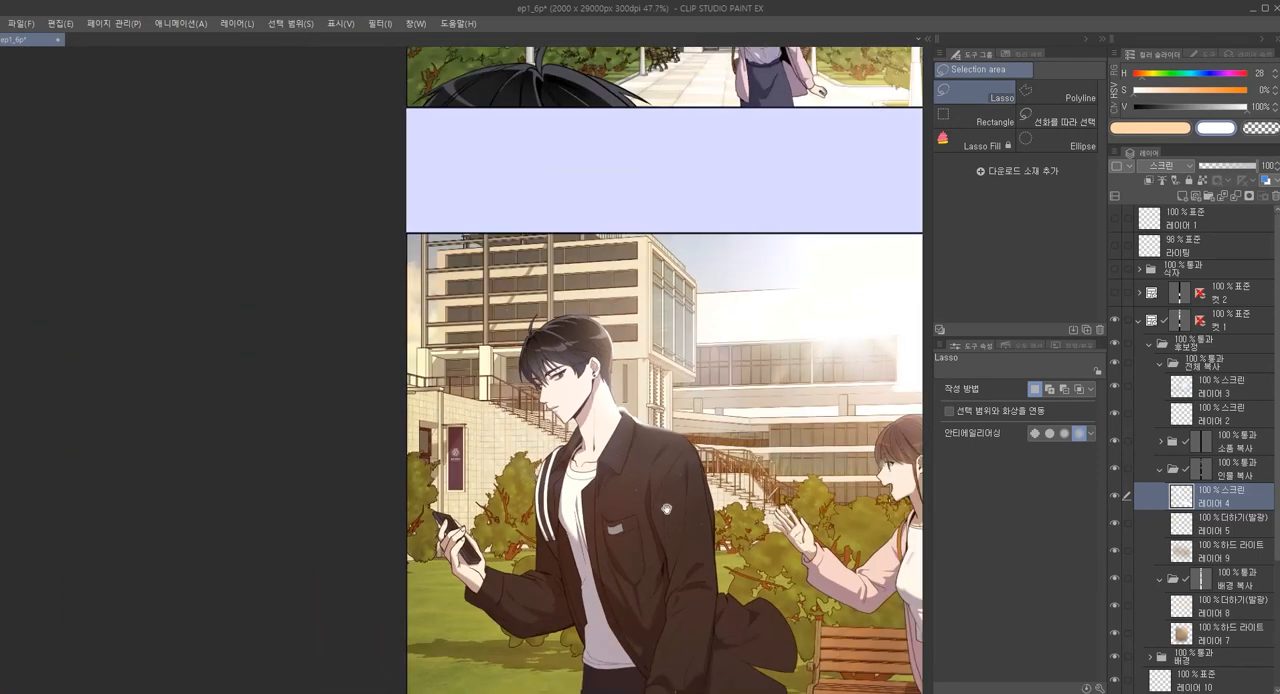
pyautogui.moveTo(663, 372); pyautogui.dragTo(601, 346)
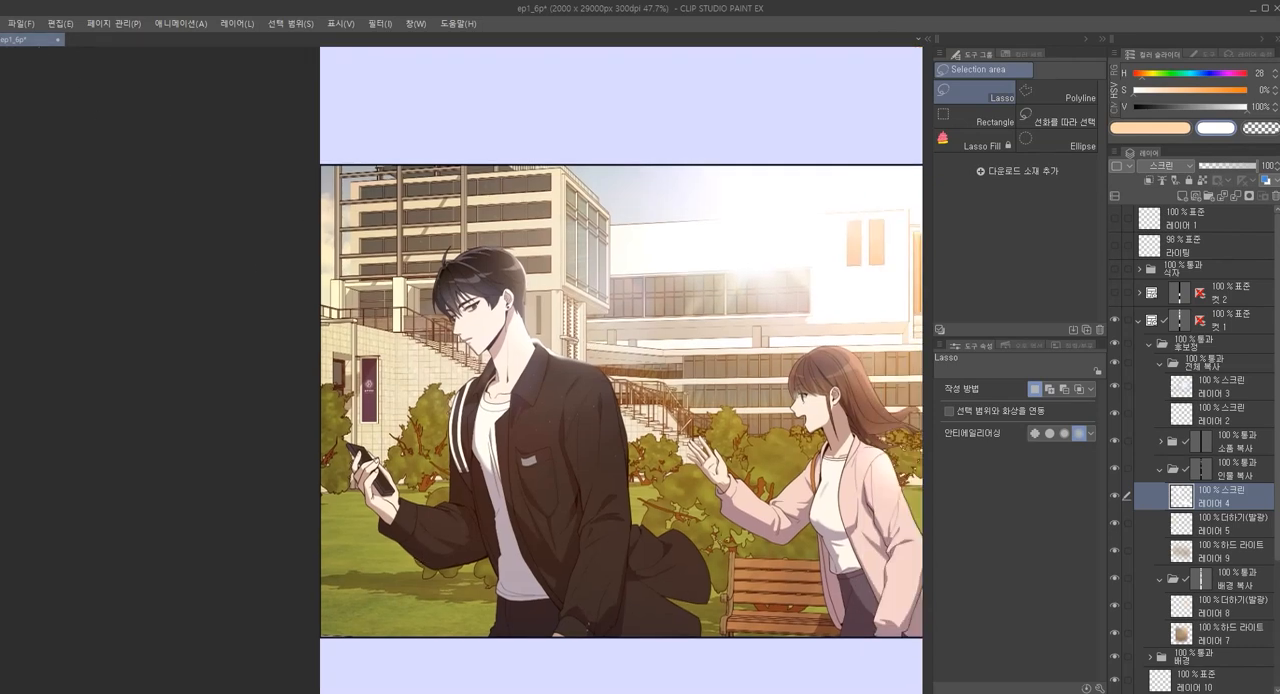
pyautogui.moveTo(713, 534); pyautogui.dragTo(648, 517)
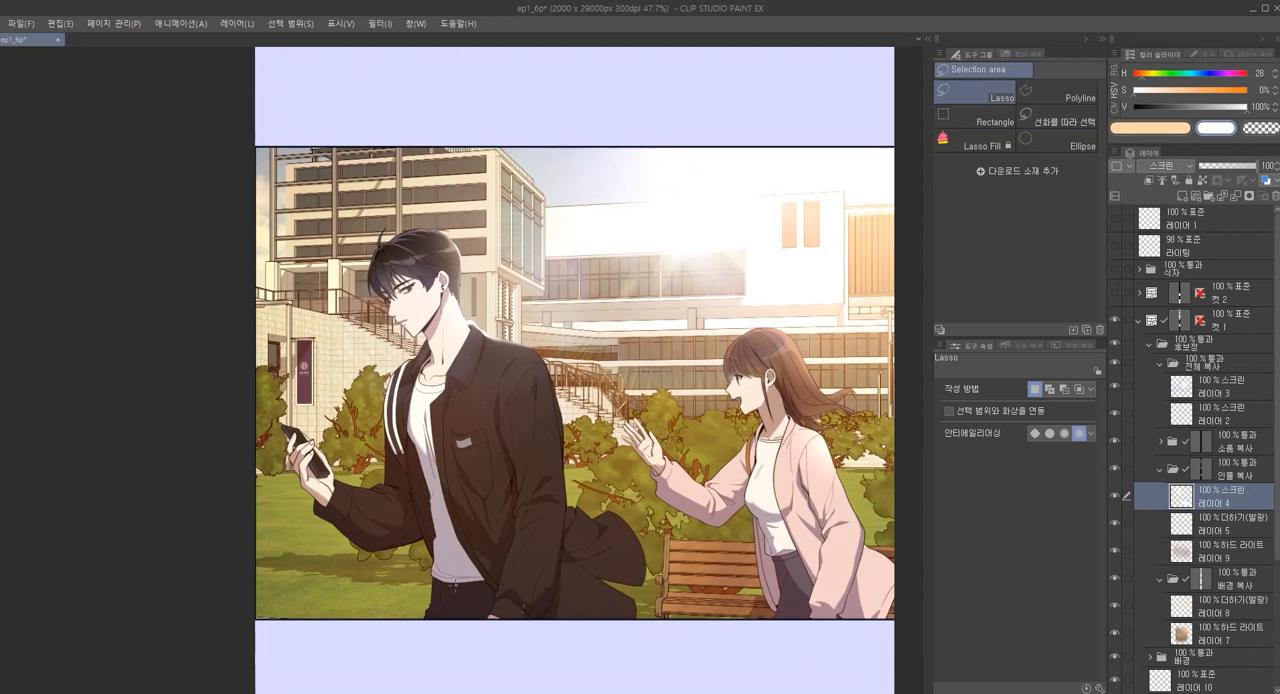
pyautogui.scroll(-1, 1218, 565)
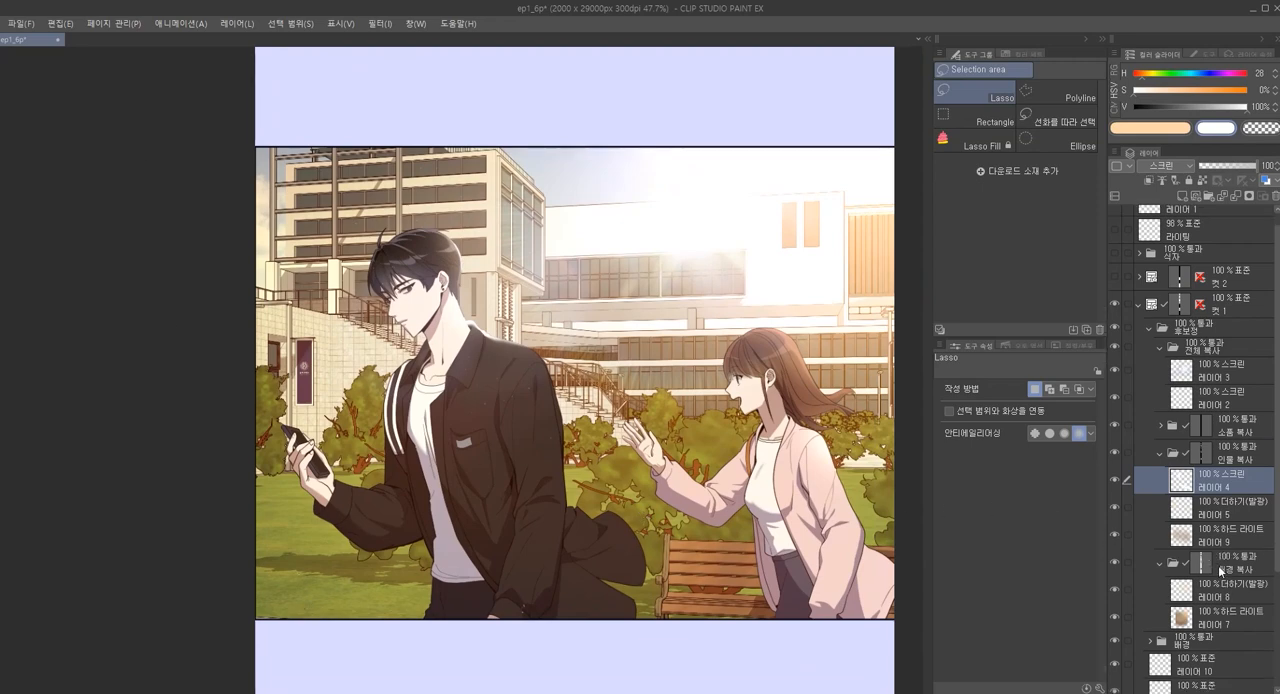
# Collapse the 인물 복사 correction folder and expand the lower 배경 folder that holds the numbered background folders
pyautogui.click(1157, 453)
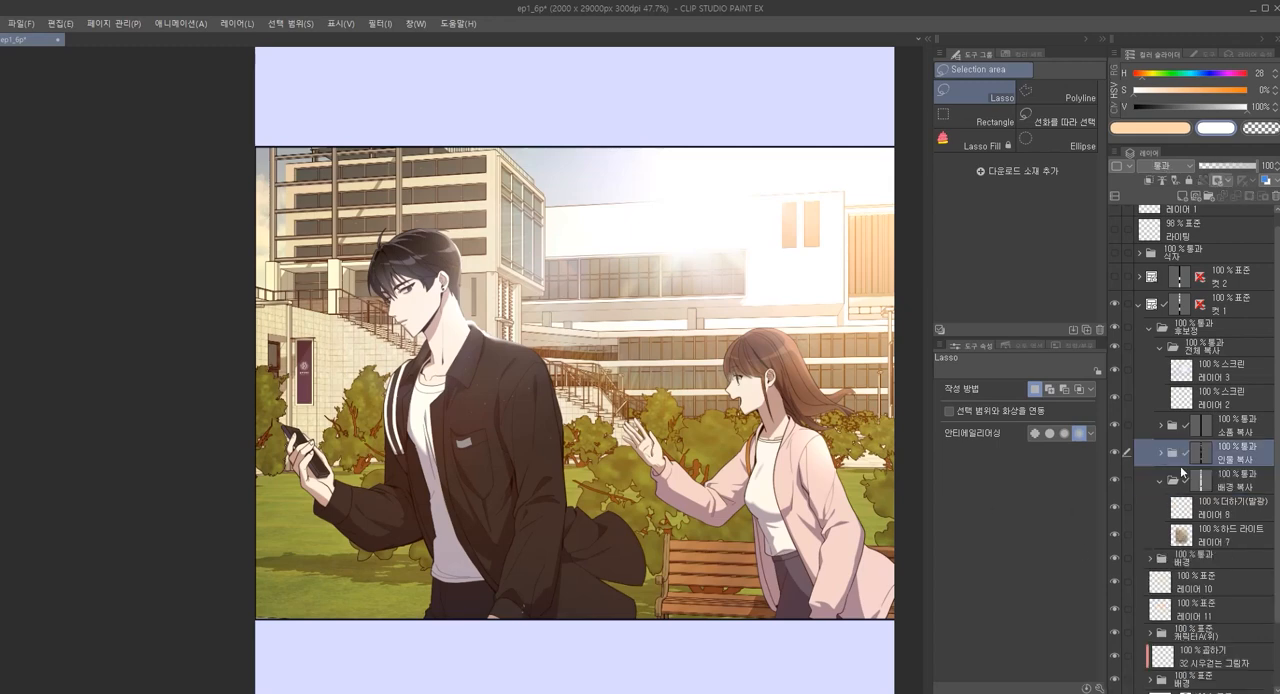
pyautogui.scroll(-5, 1186, 573)
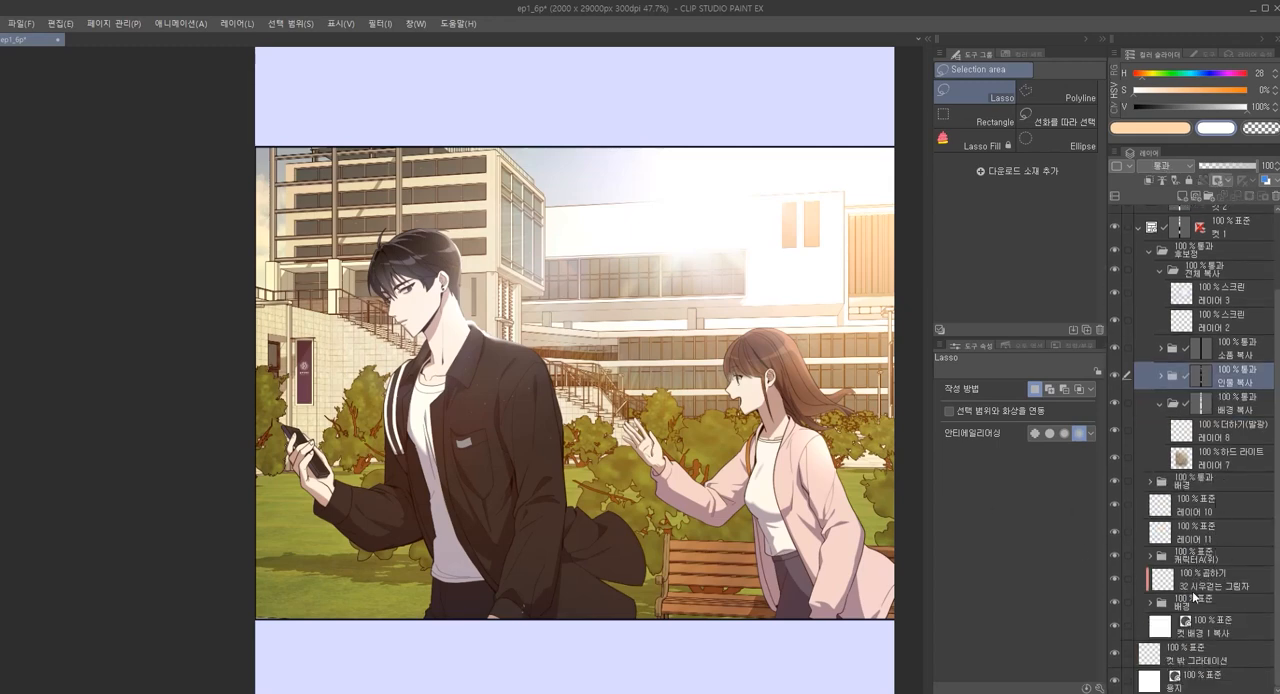
pyautogui.click(1188, 607)
pyautogui.click(1150, 604)
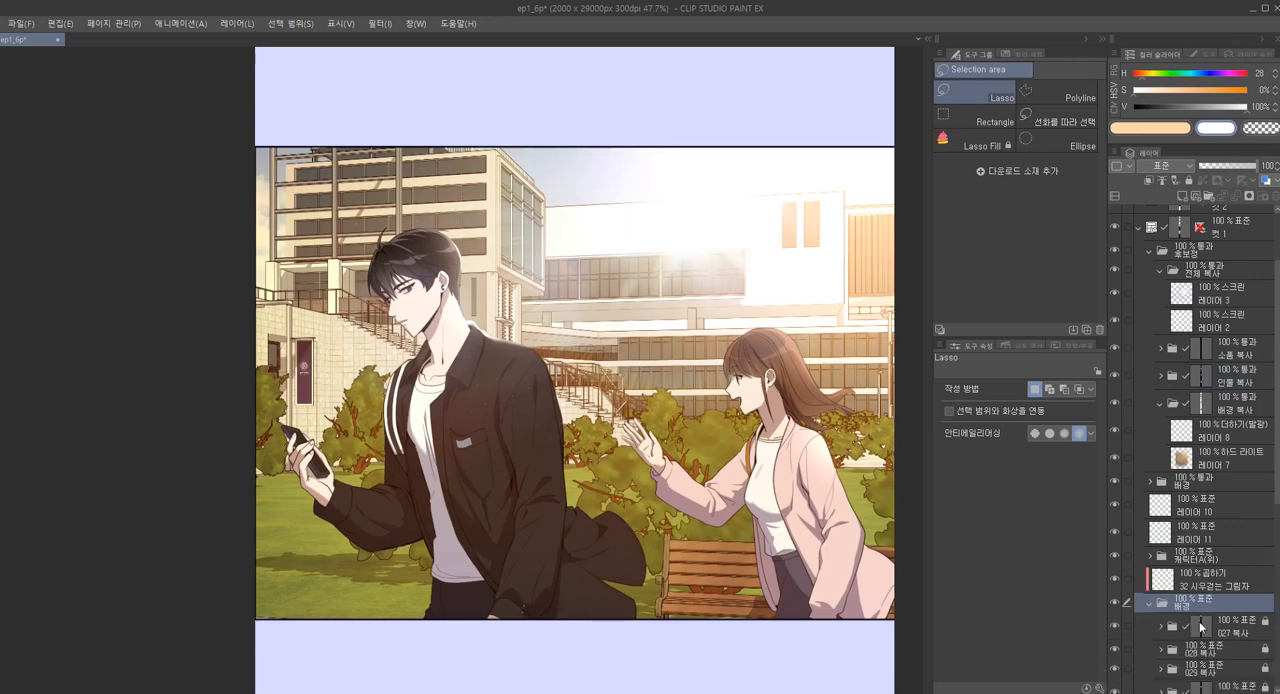
pyautogui.scroll(-7, 1210, 600)
pyautogui.click(1228, 520)
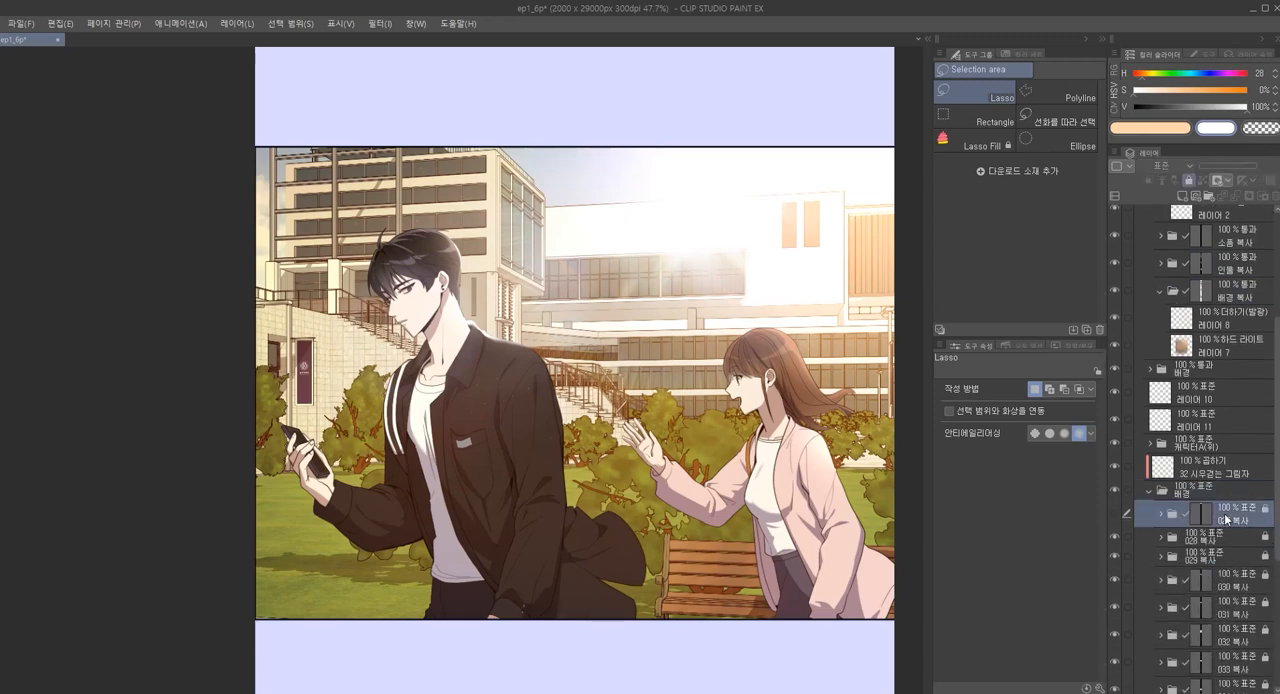
pyautogui.click(1228, 491)
pyautogui.scroll(-3, 1210, 555)
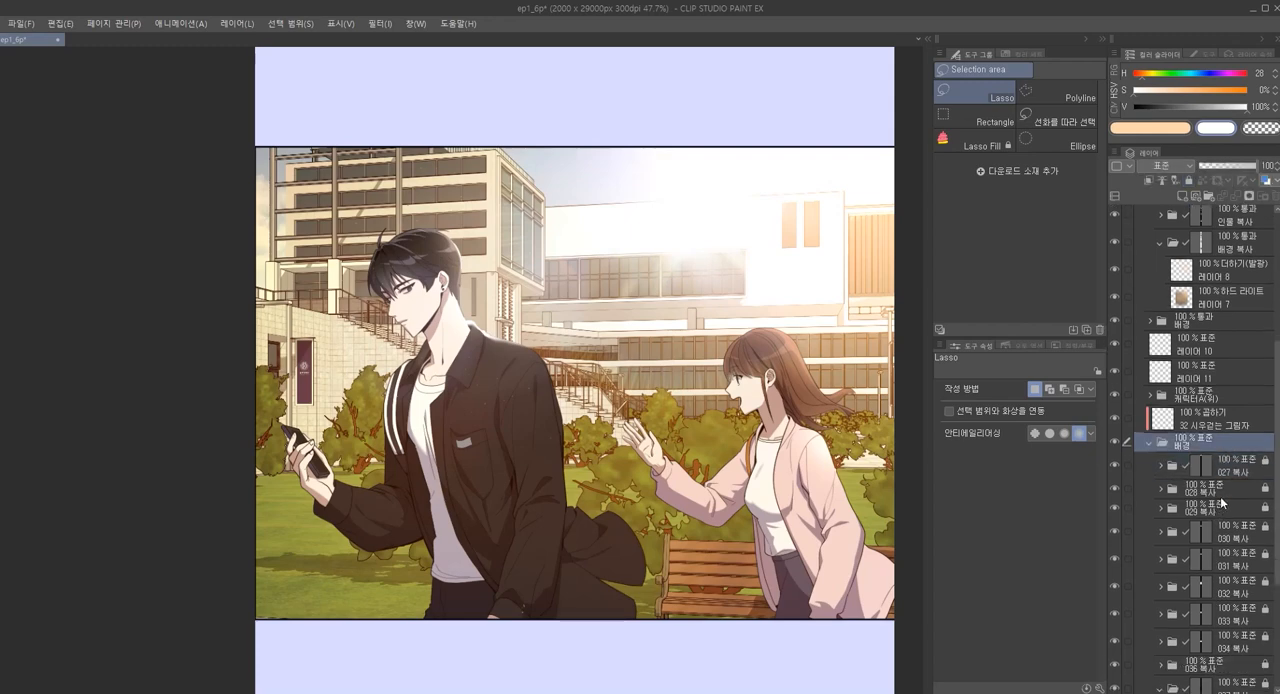
# Convert the 028 복사 background folder into a colour raster layer named 028 복사 2, keeping the original
pyautogui.click(1228, 494)
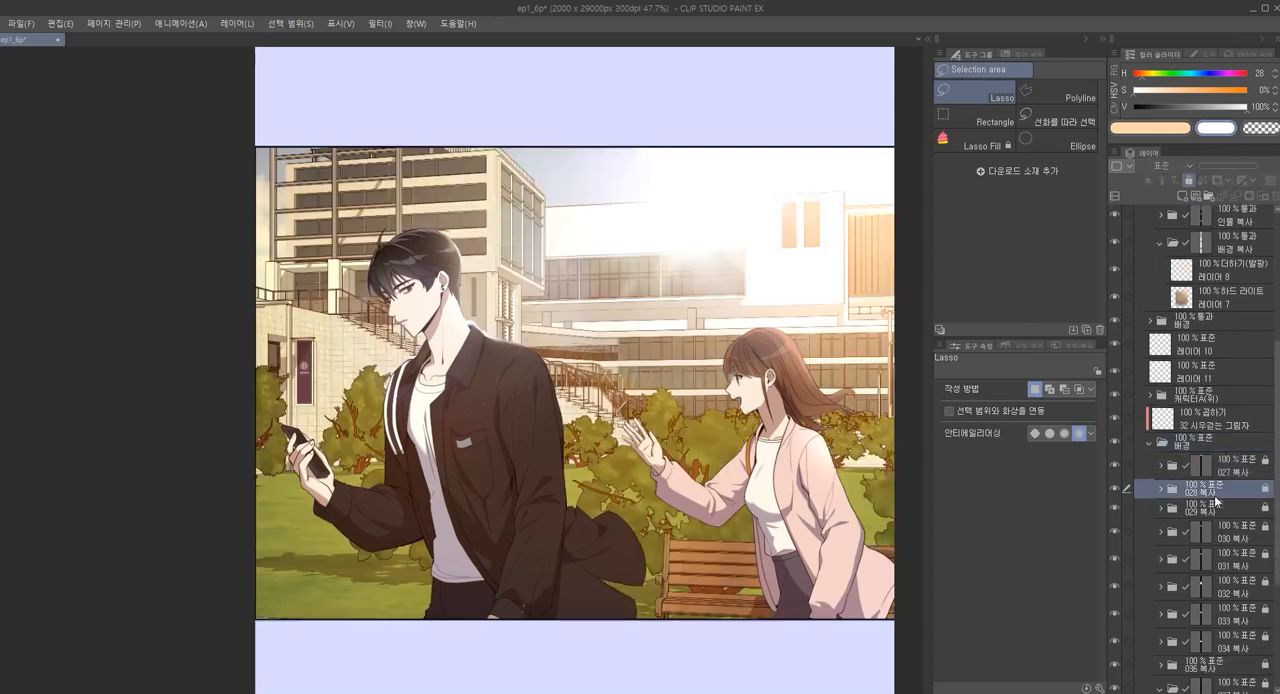
pyautogui.rightClick(1213, 489)
pyautogui.click(1211, 497)
pyautogui.rightClick(1210, 493)
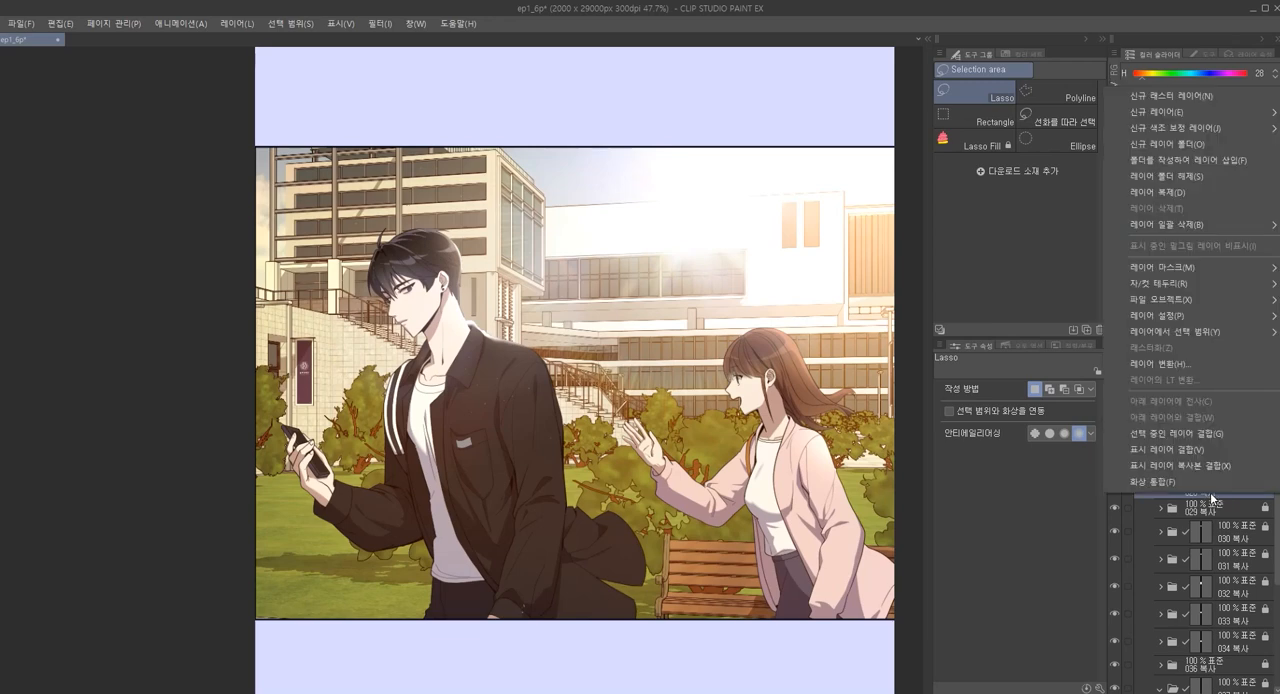
pyautogui.click(1177, 365)
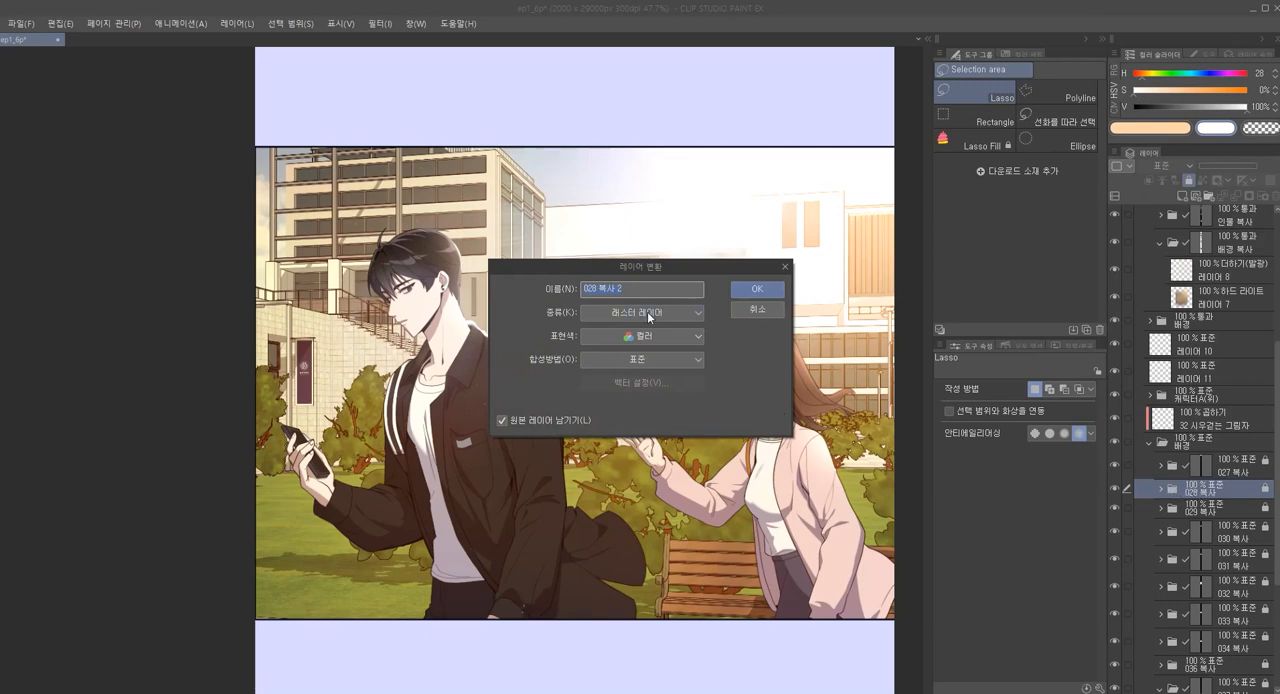
pyautogui.click(512, 419)
pyautogui.click(747, 290)
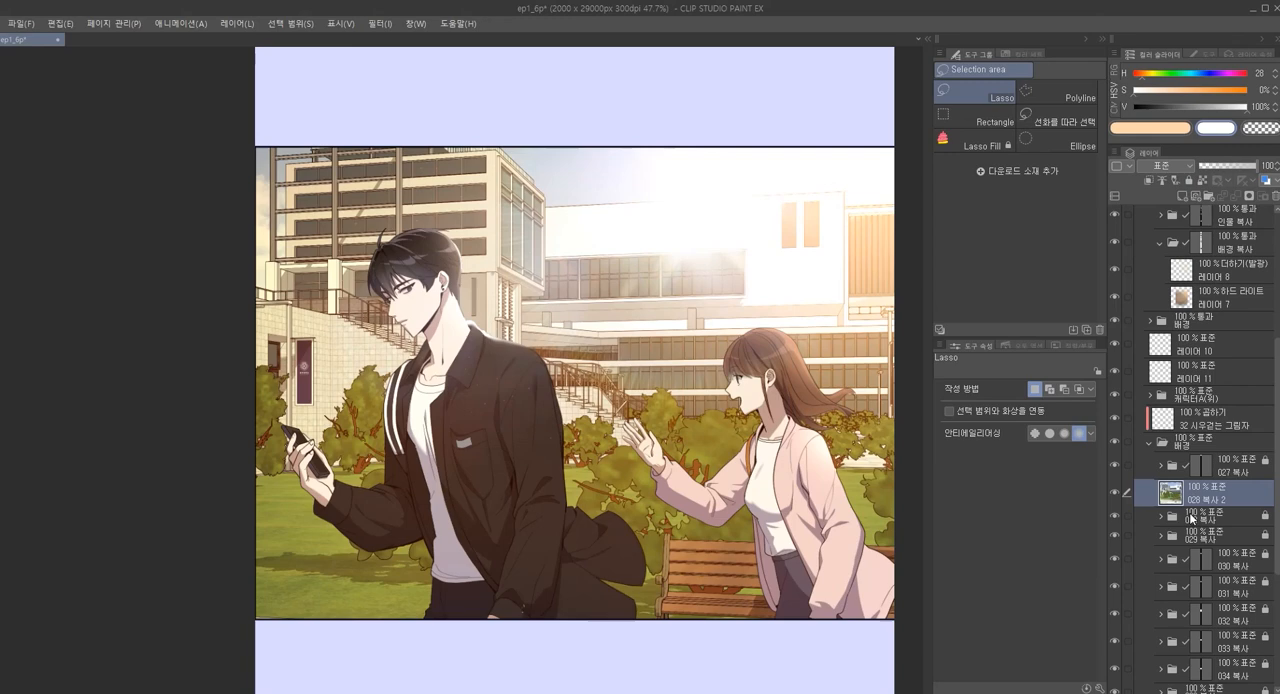
# Expand the original 028 복사 folder to inspect its sublayers, then collapse it again
pyautogui.click(1191, 518)
pyautogui.click(1164, 519)
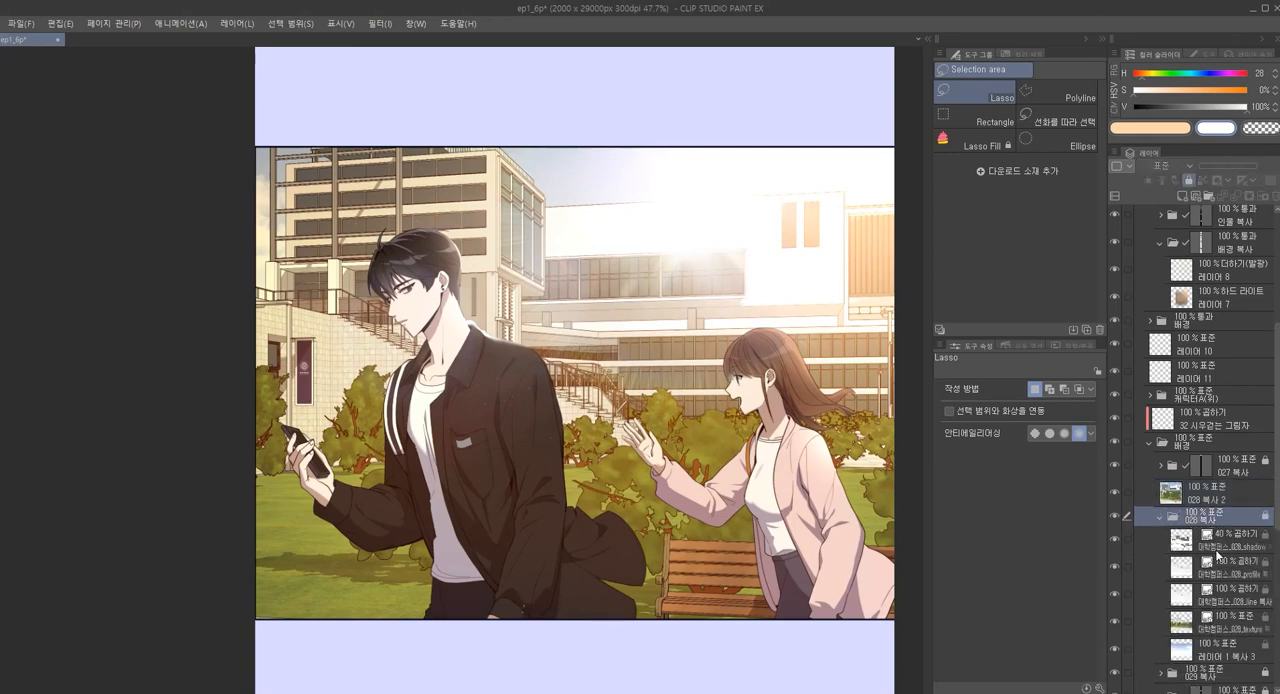
pyautogui.click(1185, 540)
pyautogui.keyDown('shift'); pyautogui.click(1222, 648); pyautogui.keyUp('shift')
pyautogui.click(1162, 519)
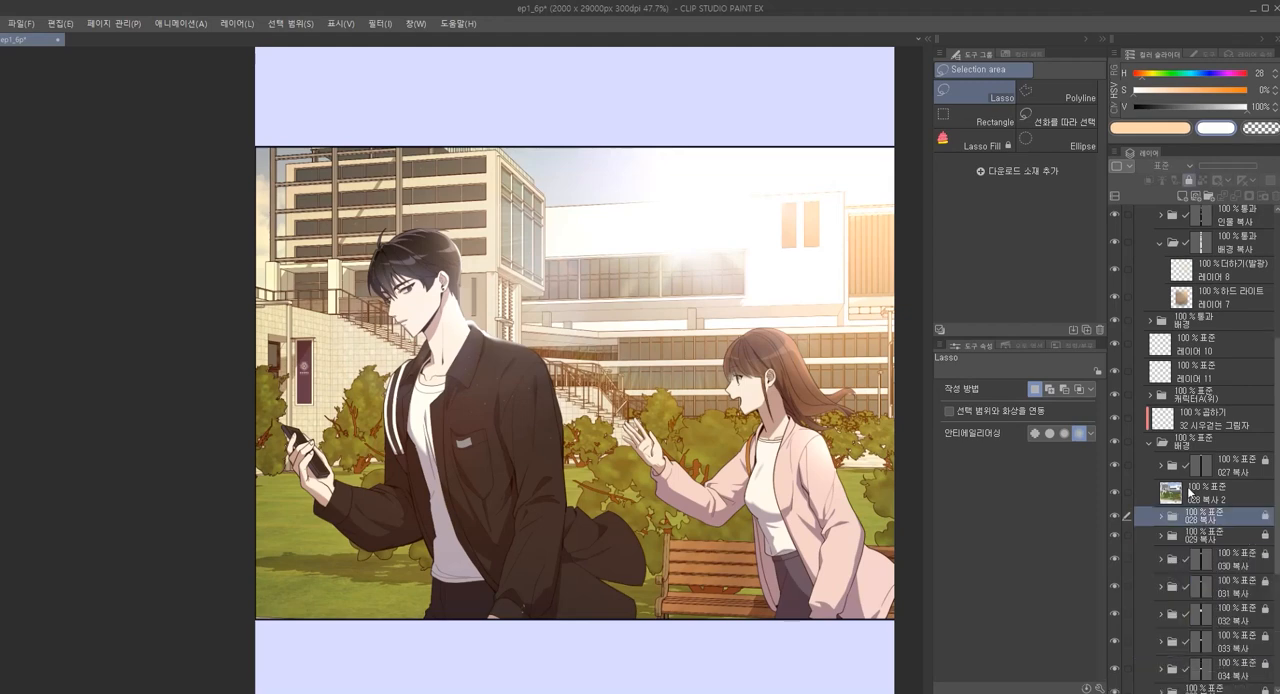
# Apply a Gaussian blur of strength 30 to the 028 복사 2 background layer
pyautogui.click(1192, 494)
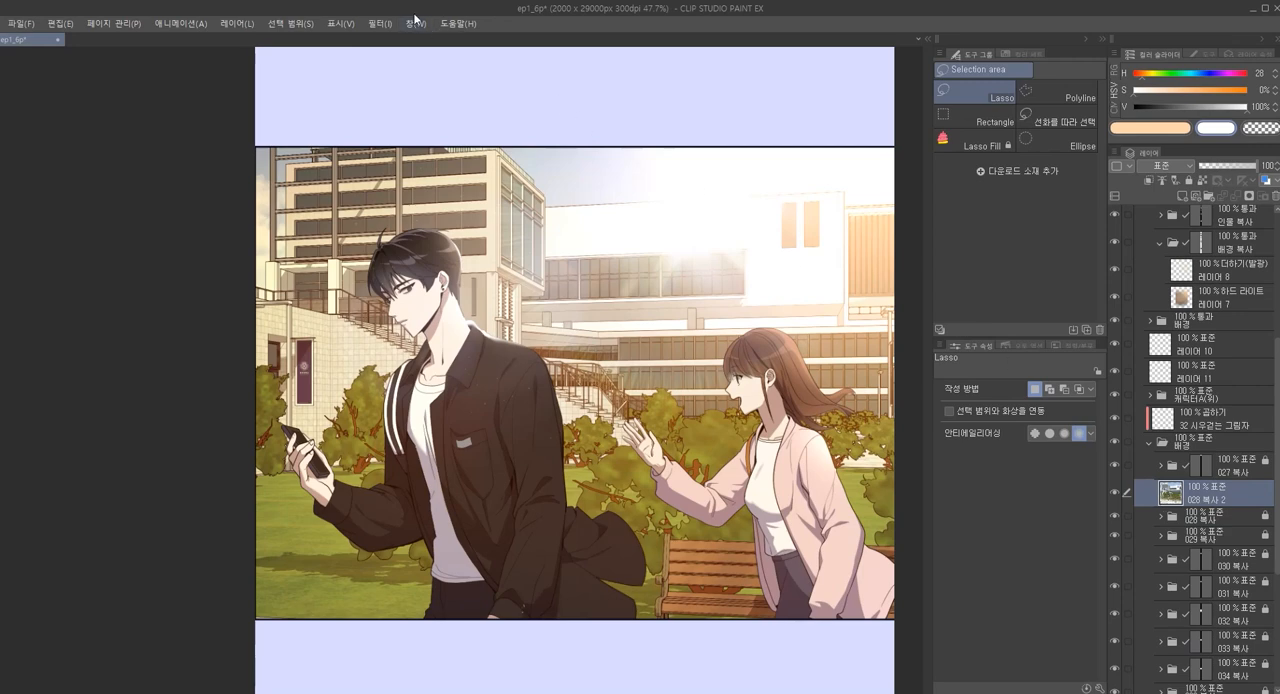
pyautogui.click(385, 22)
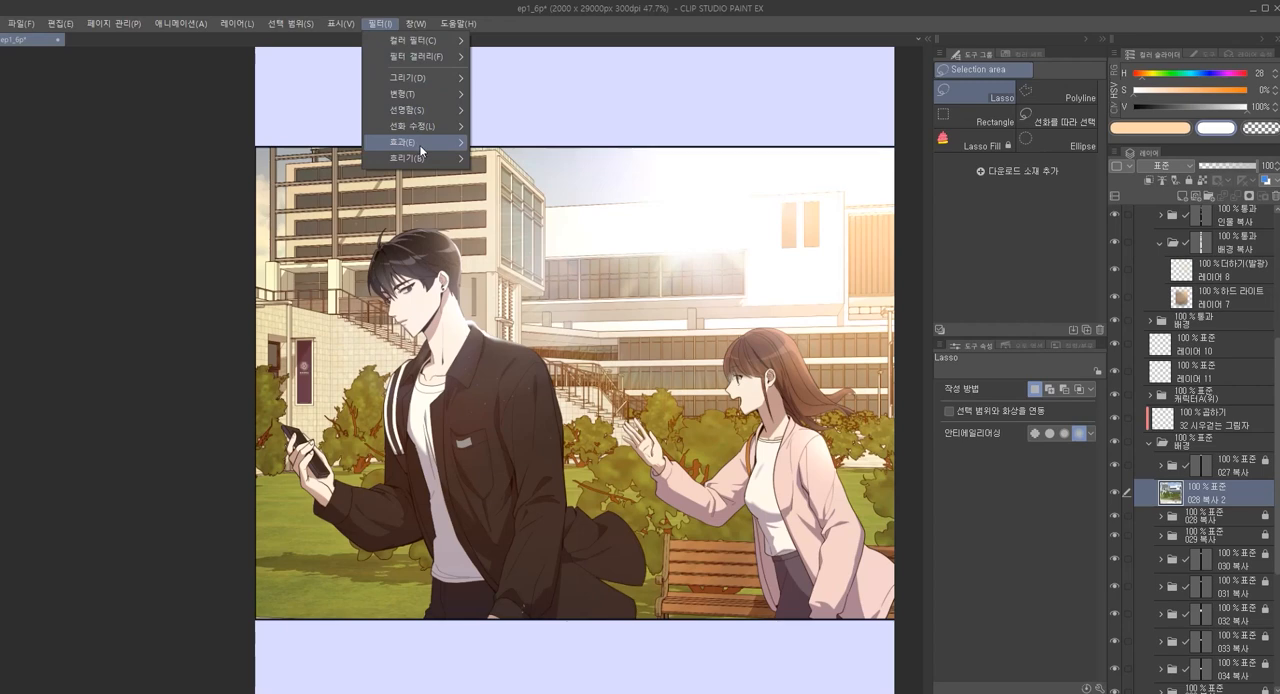
pyautogui.moveTo(425, 156)
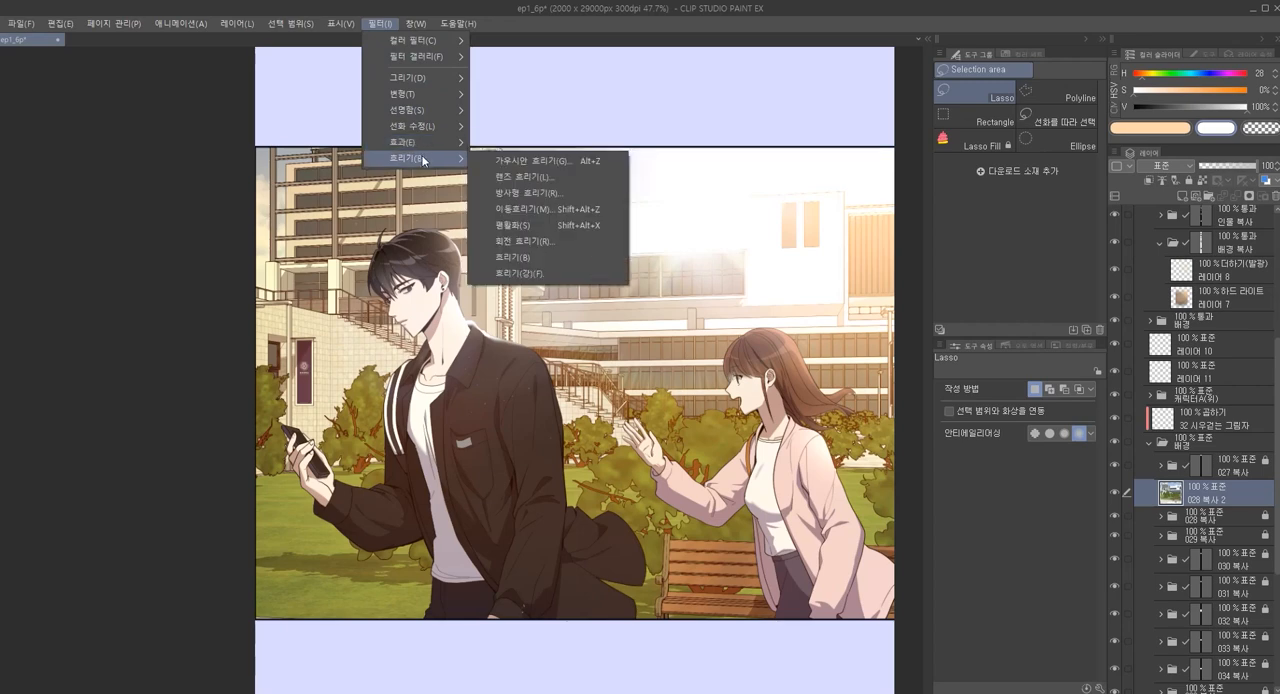
pyautogui.click(522, 160)
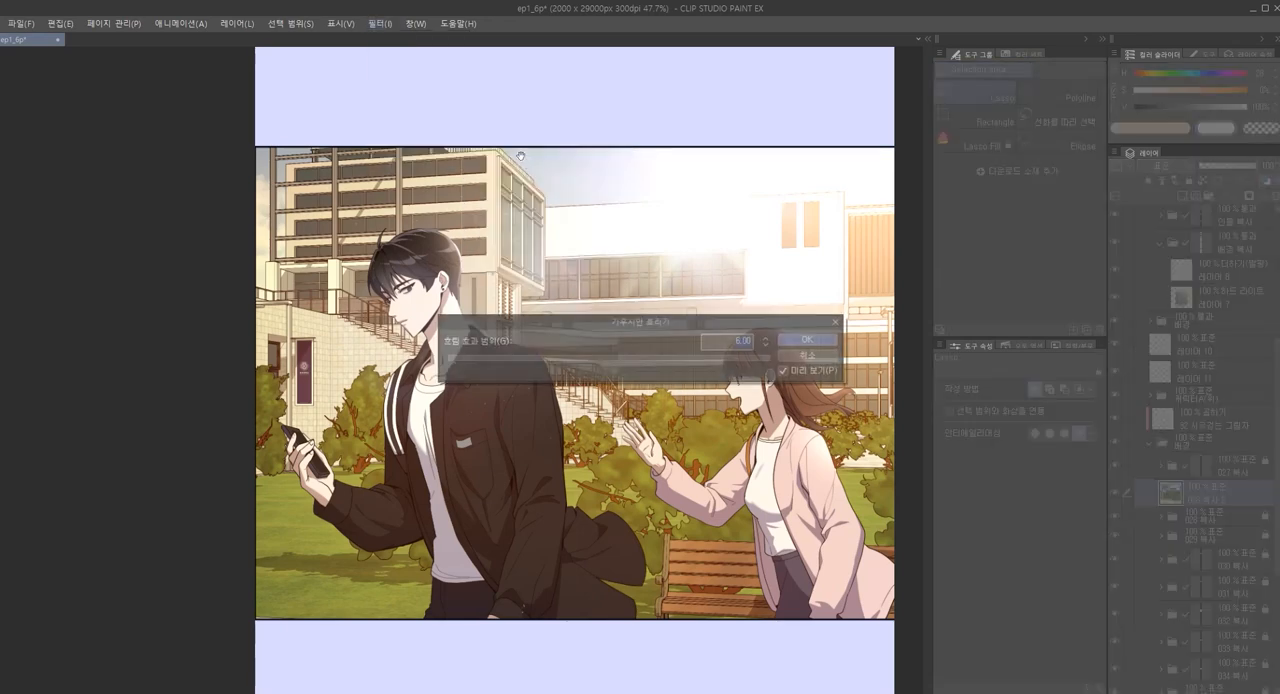
pyautogui.moveTo(517, 363); pyautogui.dragTo(525, 362)
pyautogui.moveTo(585, 327); pyautogui.dragTo(353, 194)
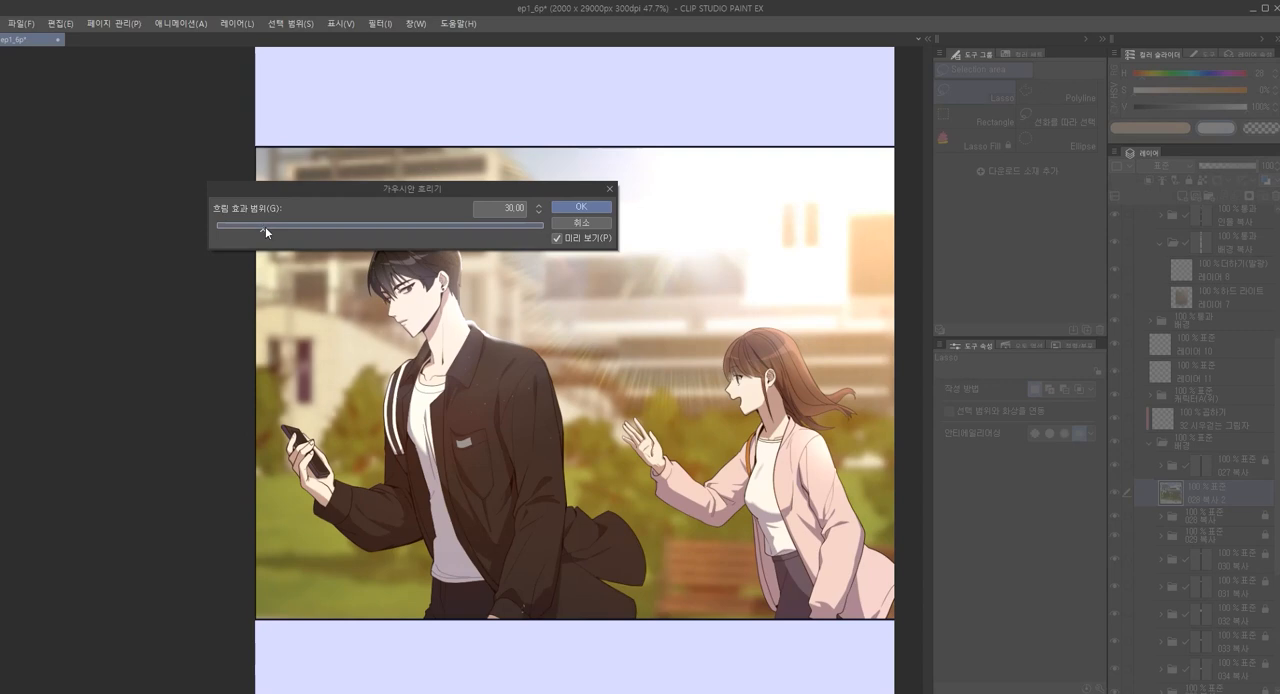
pyautogui.click(580, 207)
pyautogui.hotkey('ctrl', '-')
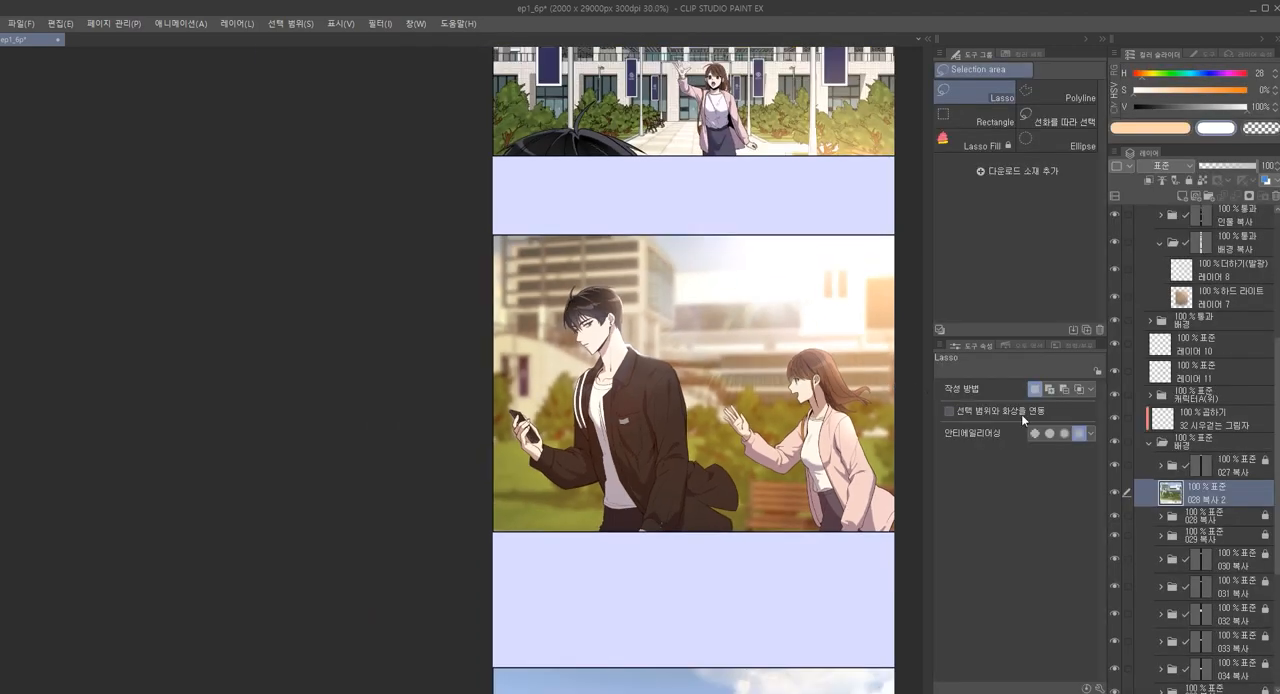
# Move the blurred 028 복사 2 layer into the 배경 복사 folder, directly beneath 레이어 7
pyautogui.moveTo(1193, 500)
pyautogui.mouseDown()
pyautogui.moveTo(1207, 385)
pyautogui.moveTo(1209, 498)
pyautogui.mouseUp()
pyautogui.scroll(2, 1158, 299)
pyautogui.moveTo(1167, 542); pyautogui.dragTo(1214, 358)
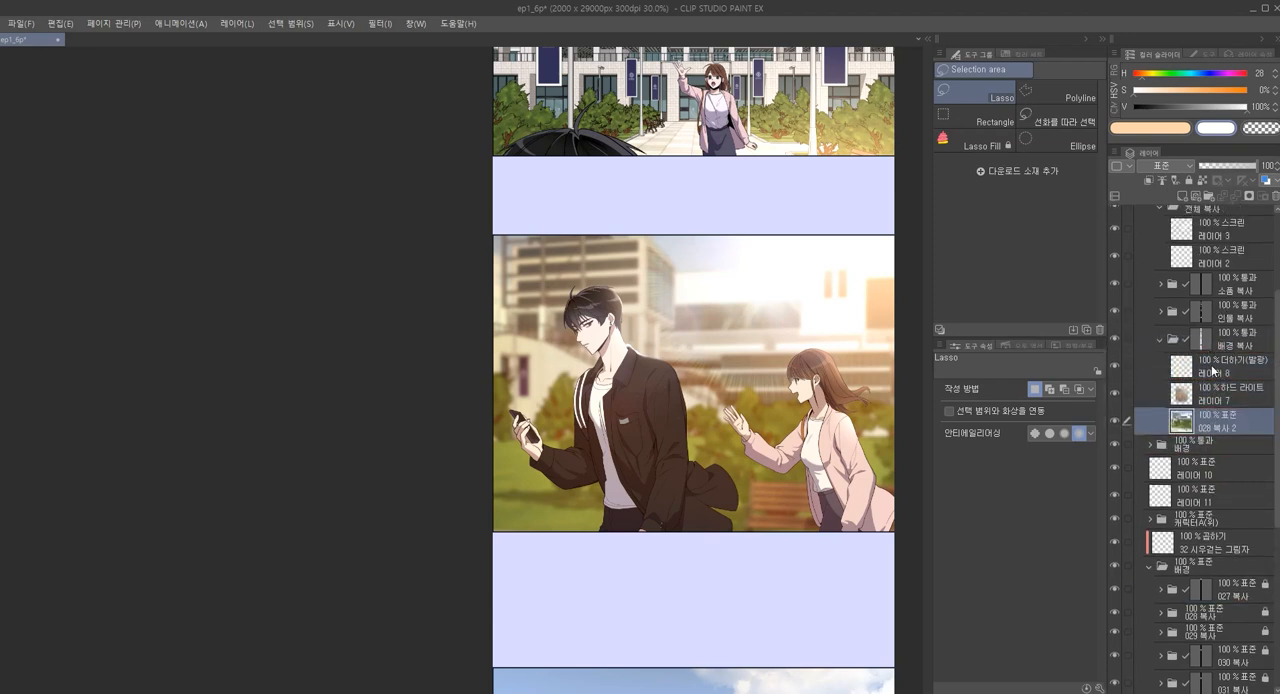
pyautogui.scroll(2, 1214, 428)
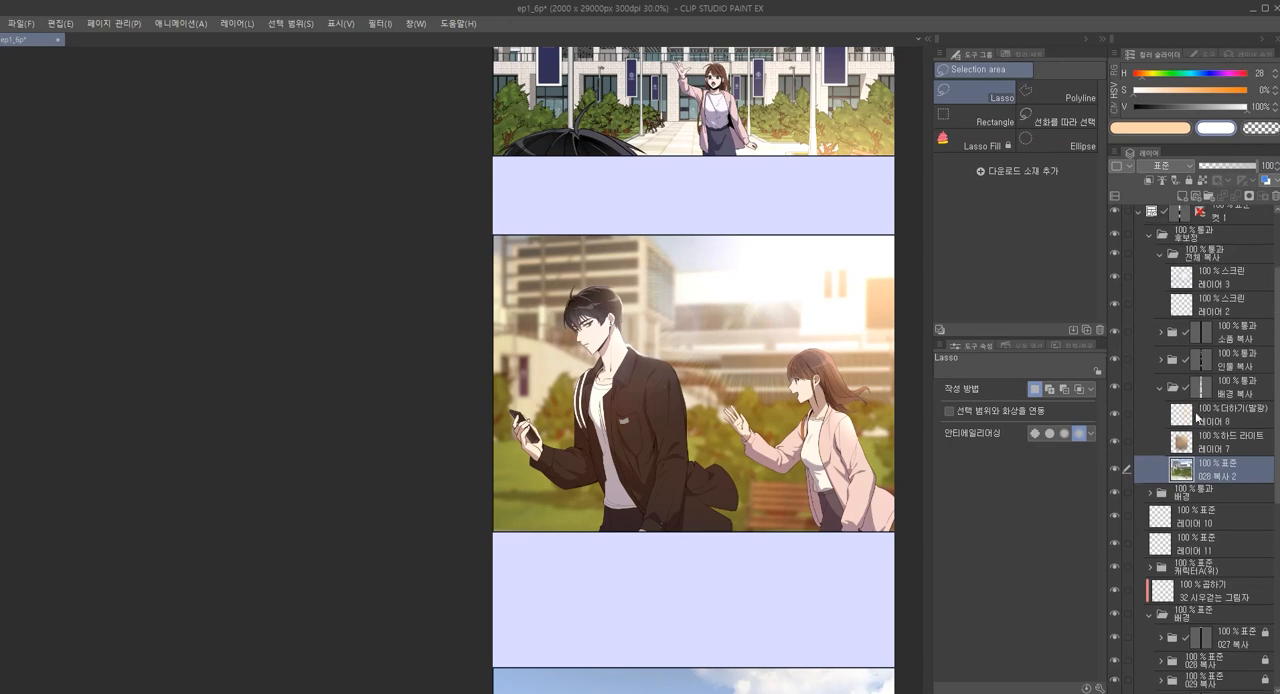
# Look over the corrected panel alongside the remaining panels further down the page
pyautogui.scroll(-3, 872, 466)
pyautogui.moveTo(860, 514); pyautogui.dragTo(804, 399)
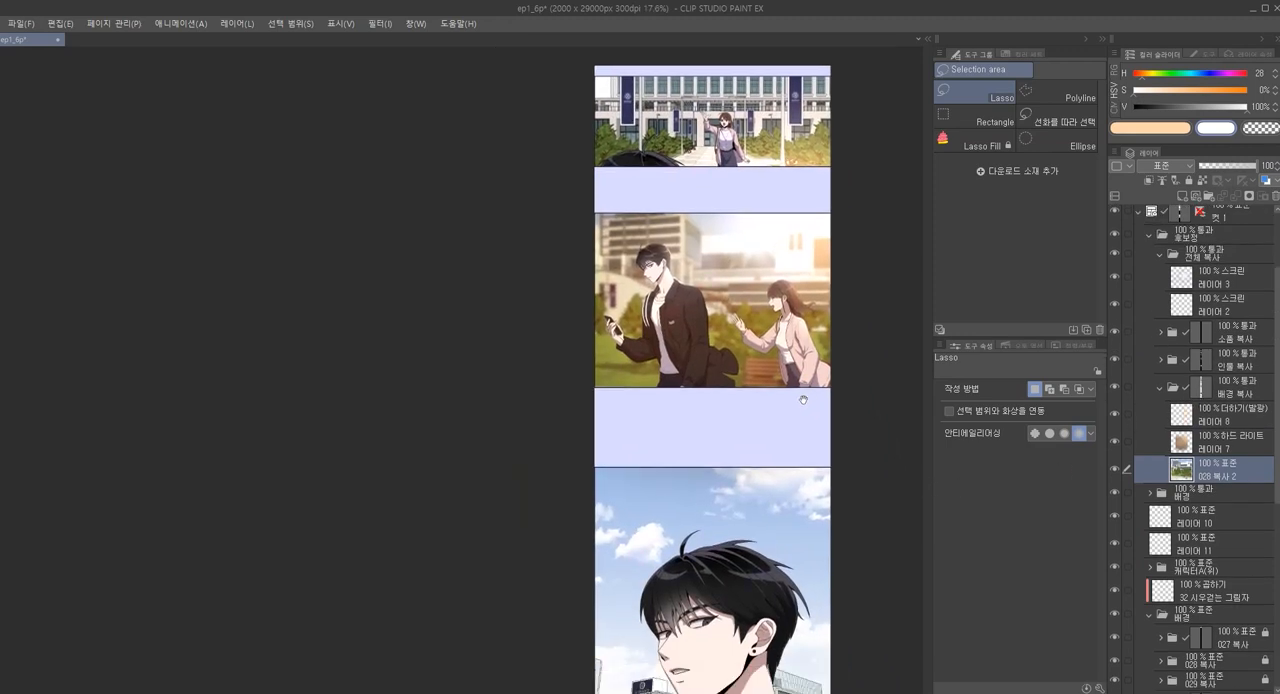
pyautogui.moveTo(595, 525)
pyautogui.mouseDown()
pyautogui.moveTo(557, 384)
pyautogui.moveTo(557, 282)
pyautogui.mouseUp()
pyautogui.moveTo(559, 455)
pyautogui.mouseDown()
pyautogui.moveTo(520, 228)
pyautogui.moveTo(504, 308)
pyautogui.mouseUp()
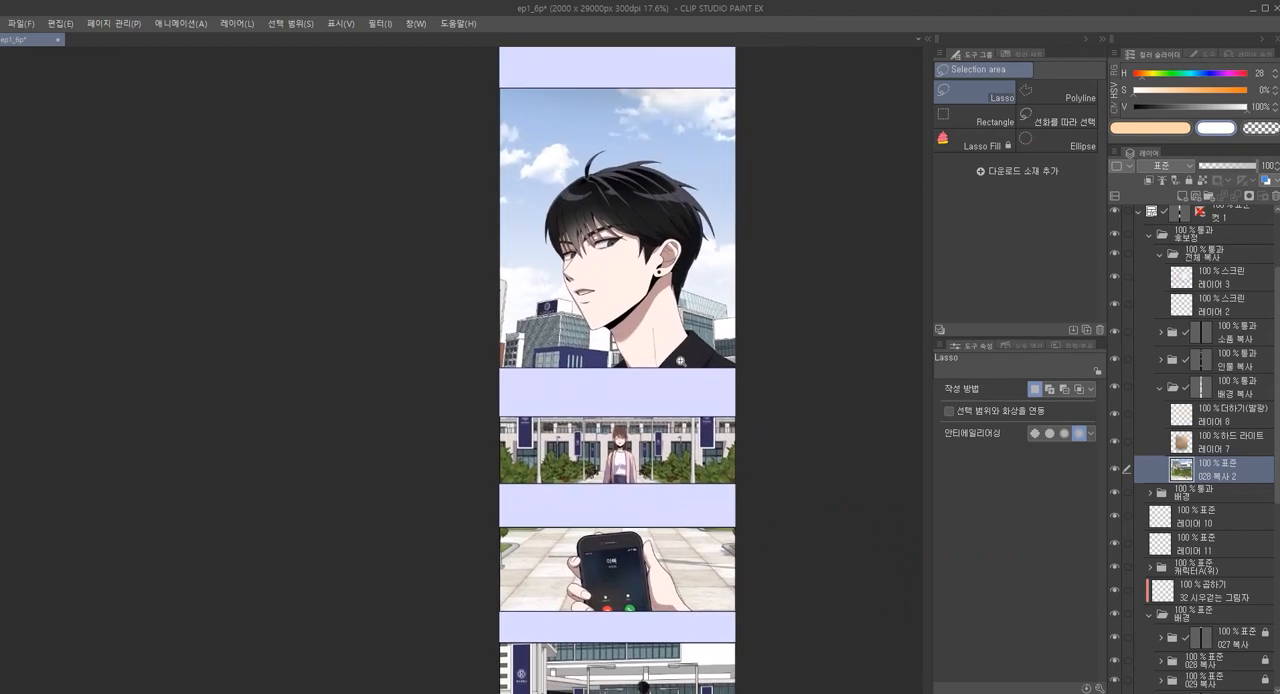
pyautogui.scroll(-2, 648, 402)
pyautogui.scroll(-5, 648, 402)
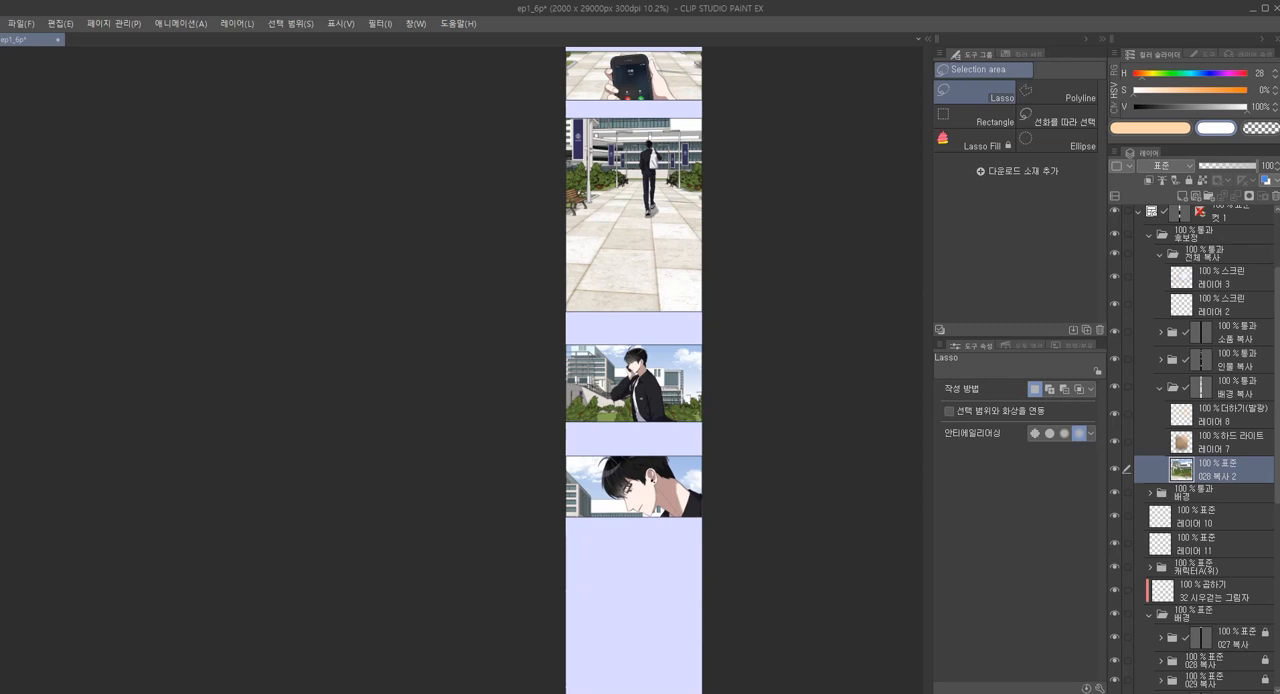
# Switch to File Explorer and open ep2_7p.clip from the 0630 예제 folder in Clip Studio Paint
pyautogui.click(238, 692)
pyautogui.doubleClick(479, 301)
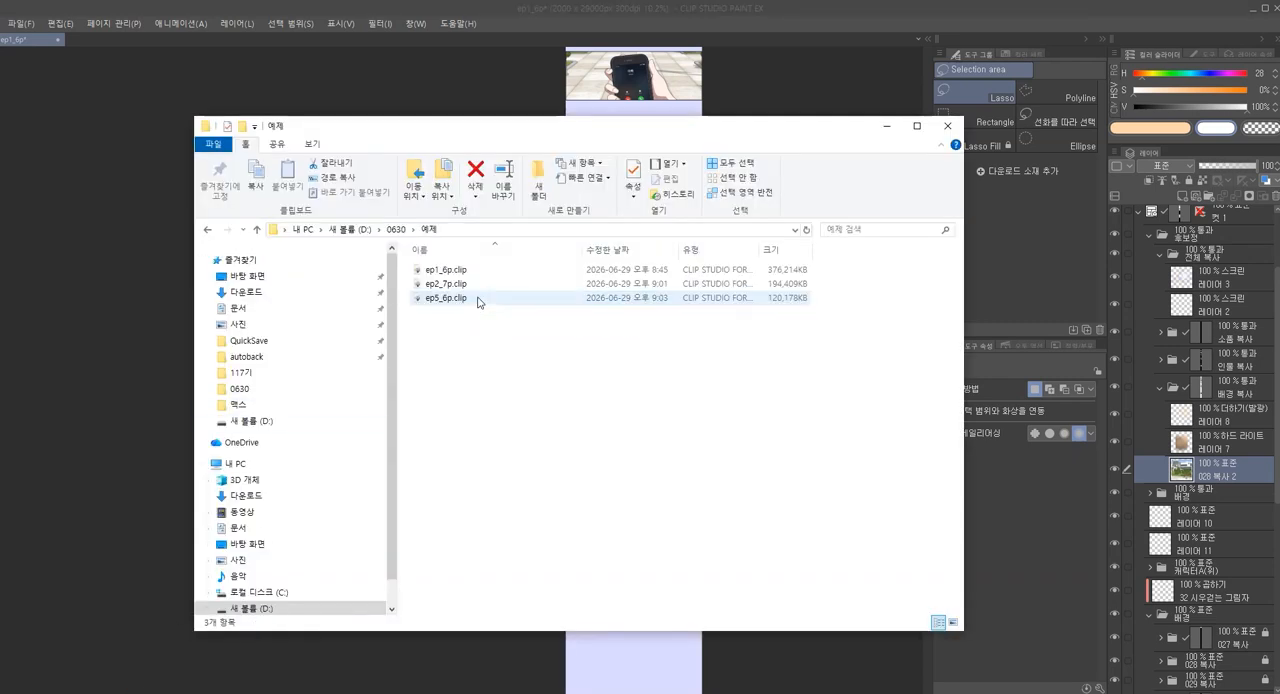
pyautogui.doubleClick(480, 284)
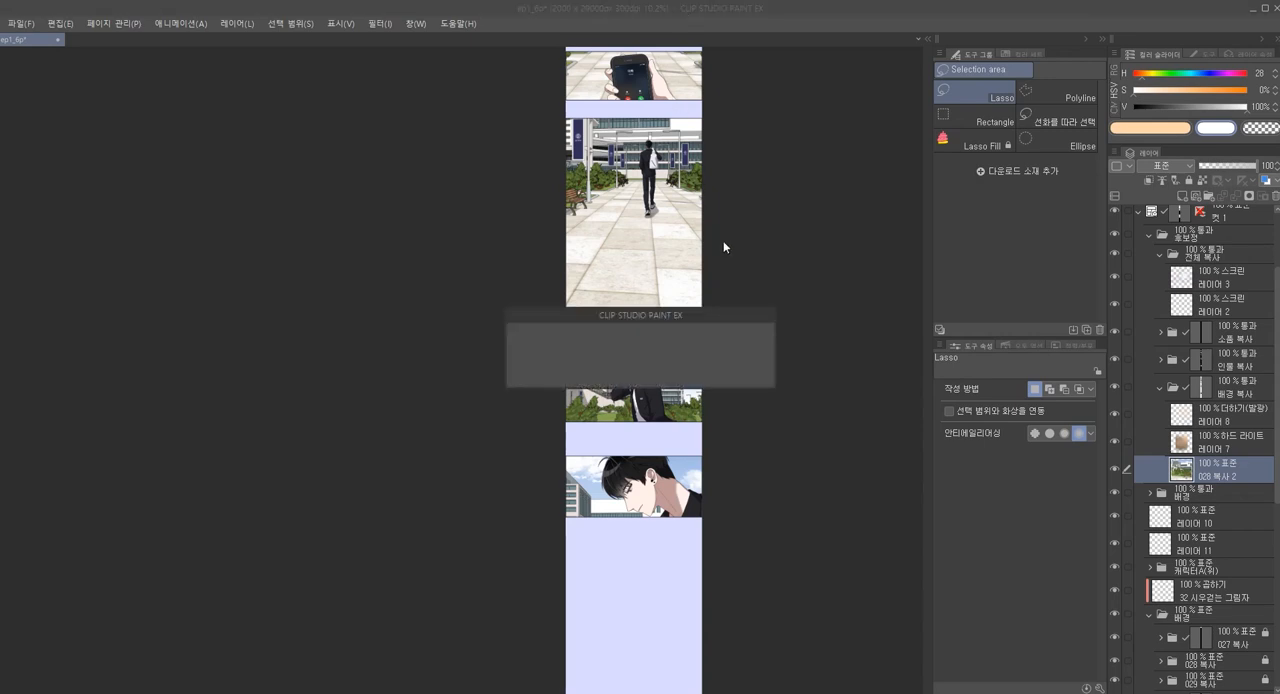
# Examine the fight panel with the wardrobe and how its 후보정 and two character folders are organised inside the 컷 folder
pyautogui.scroll(5, 520, 443)
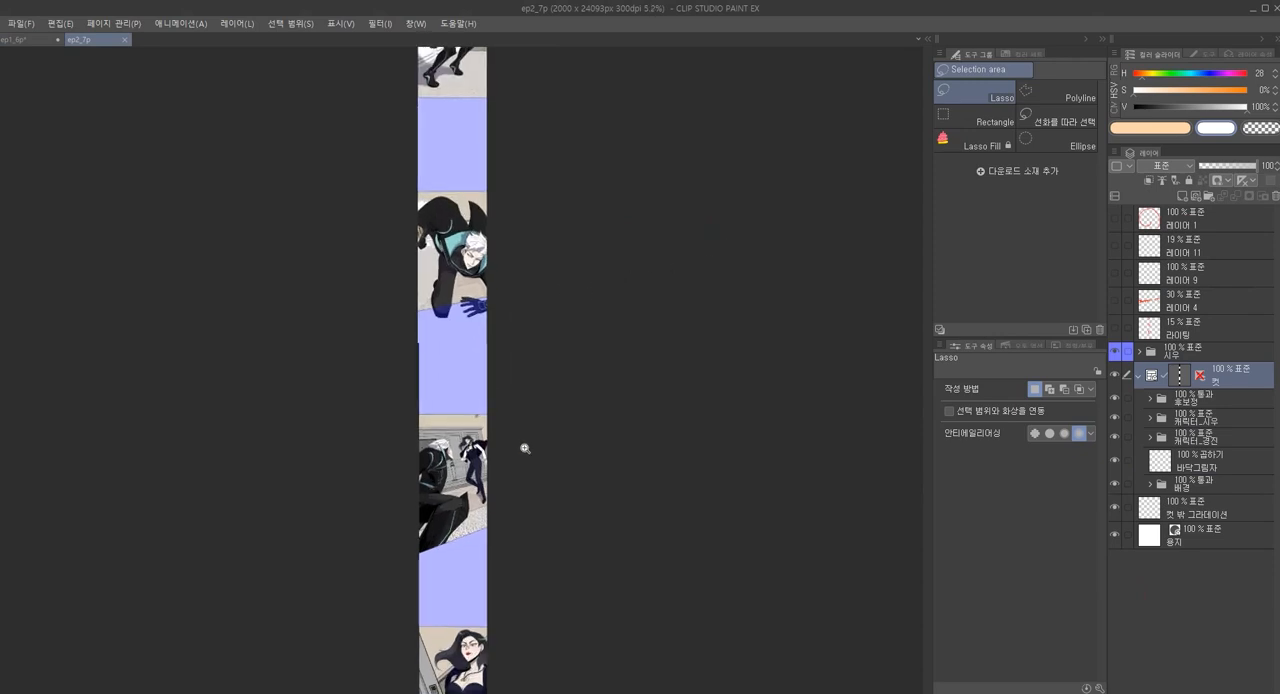
pyautogui.scroll(4, 552, 420)
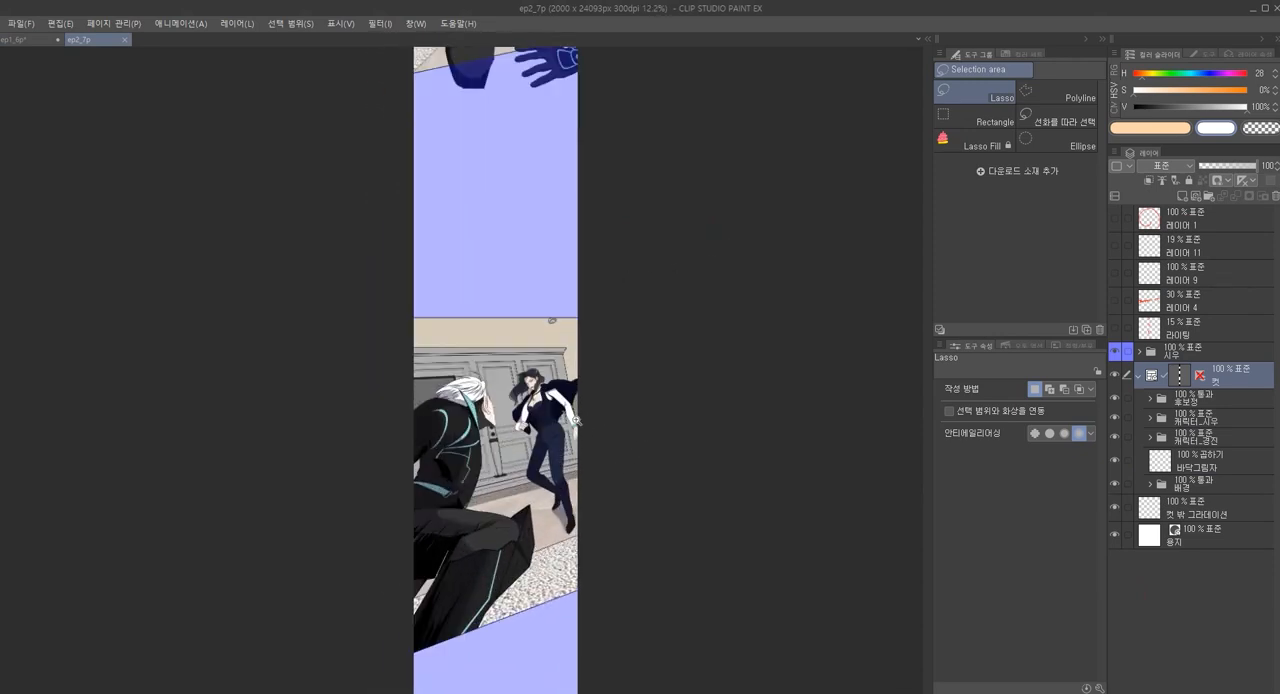
pyautogui.click(1170, 421)
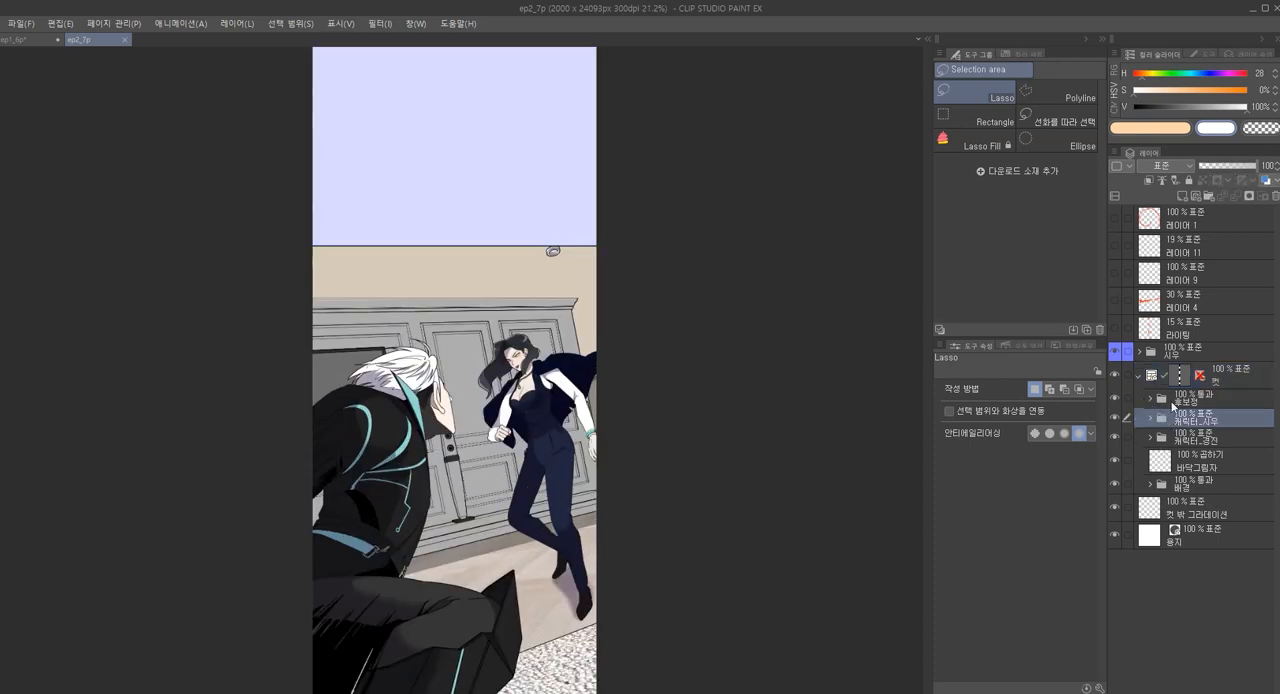
pyautogui.click(1153, 398)
pyautogui.moveTo(790, 460); pyautogui.dragTo(820, 391)
pyautogui.scroll(-2, 763, 414)
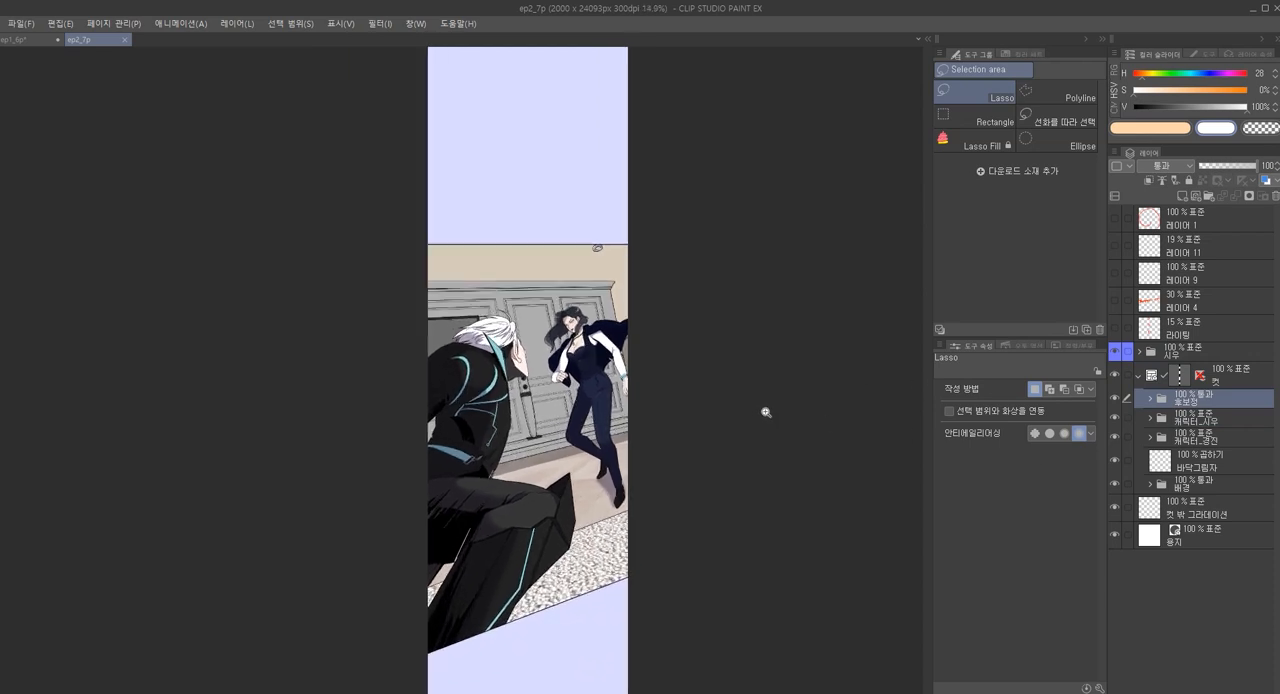
pyautogui.click(1192, 437)
pyautogui.click(1192, 421)
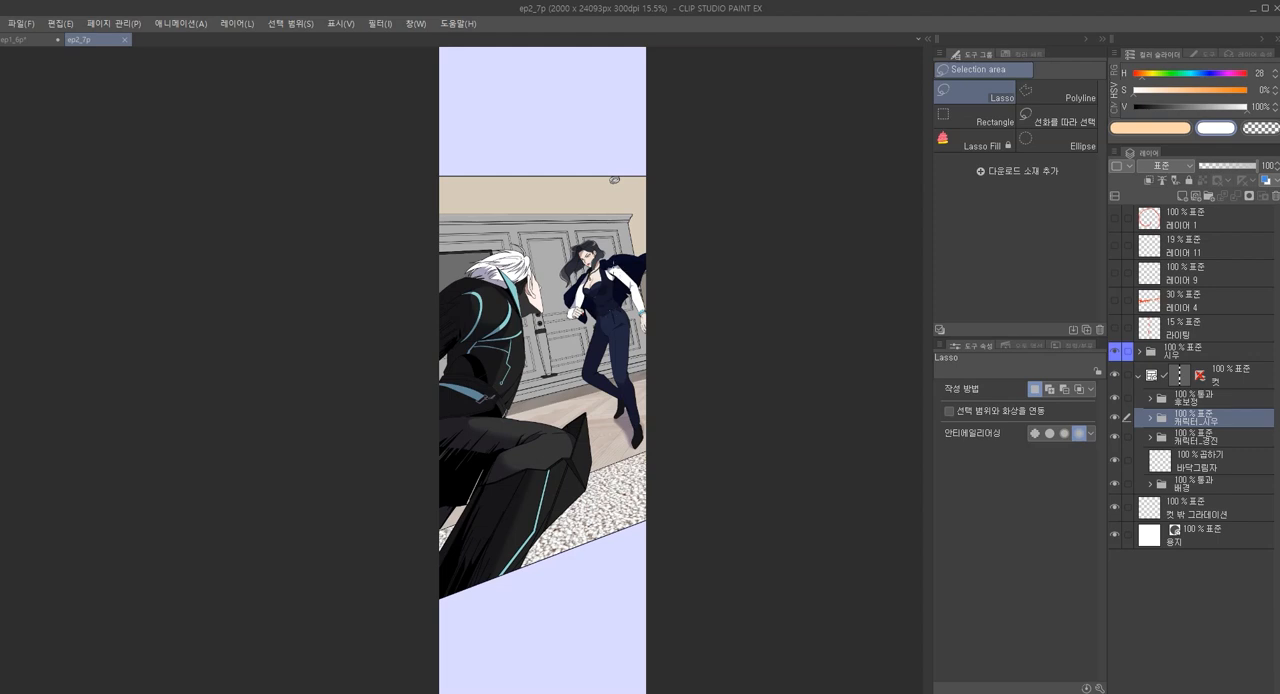
pyautogui.click(1170, 441)
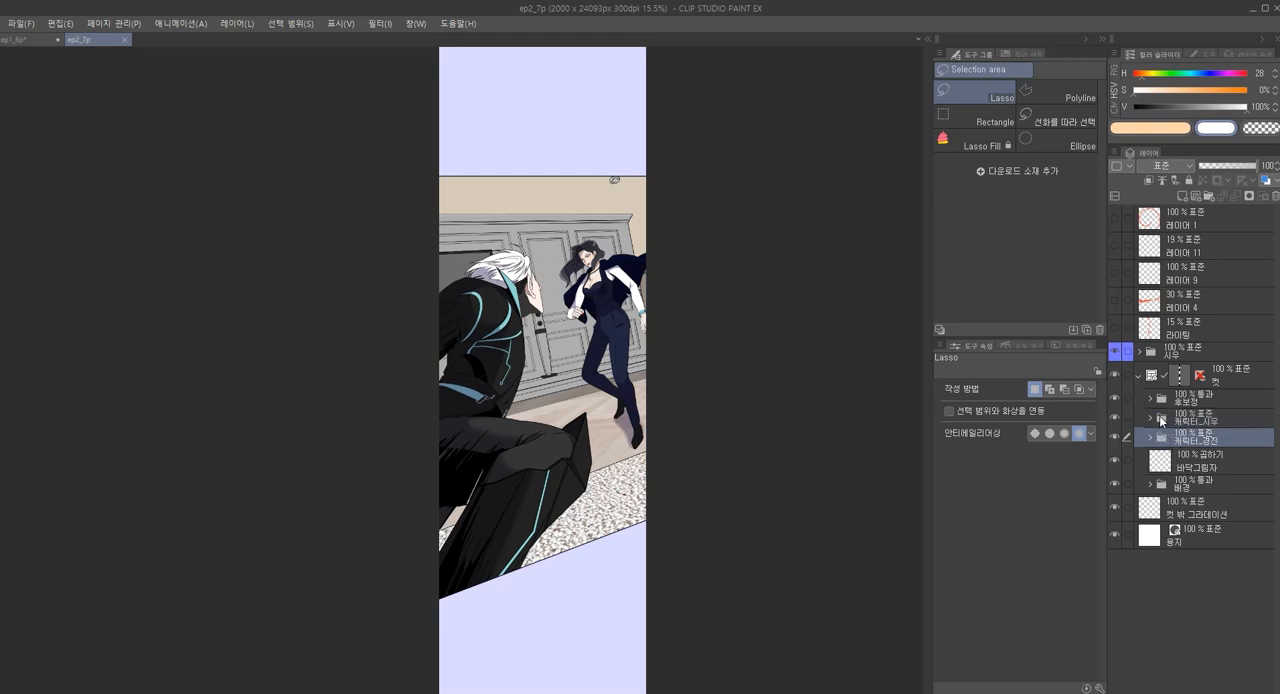
# Select the combined silhouettes of both character folders and fill them into the mask of the 인물 folder inside 후보정
pyautogui.keyDown('ctrl'); pyautogui.click(1161, 421); pyautogui.keyUp('ctrl')
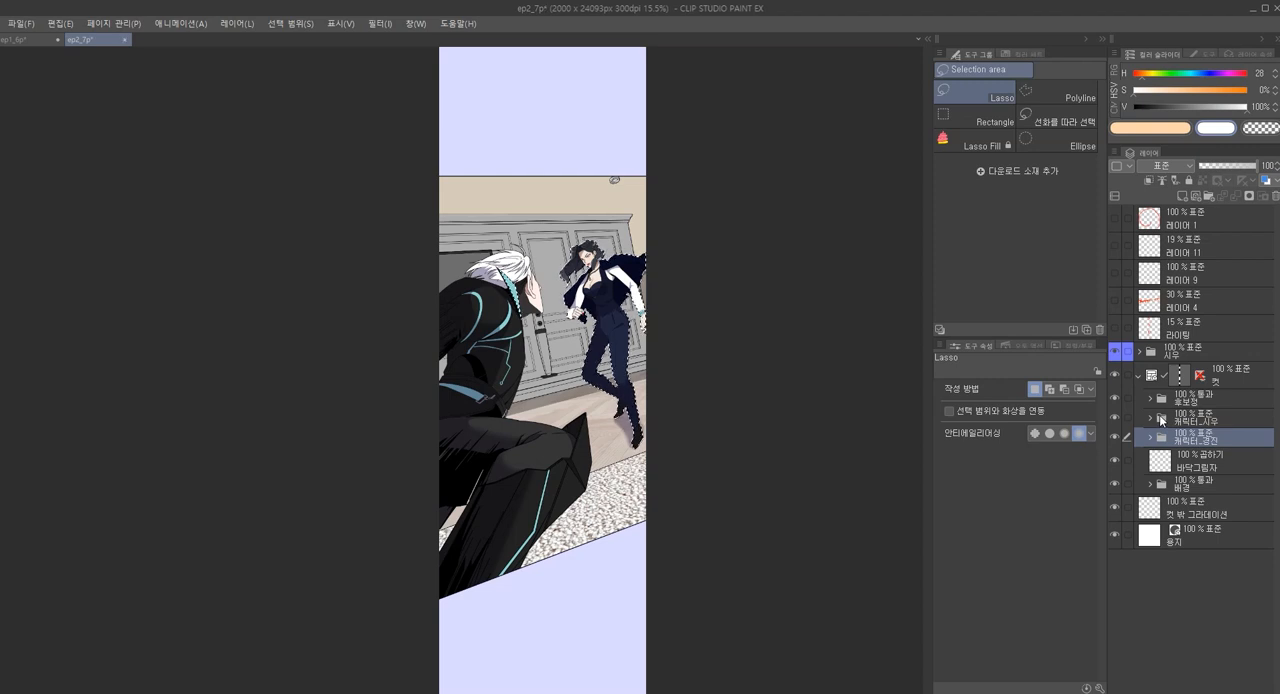
pyautogui.rightClick(1161, 421)
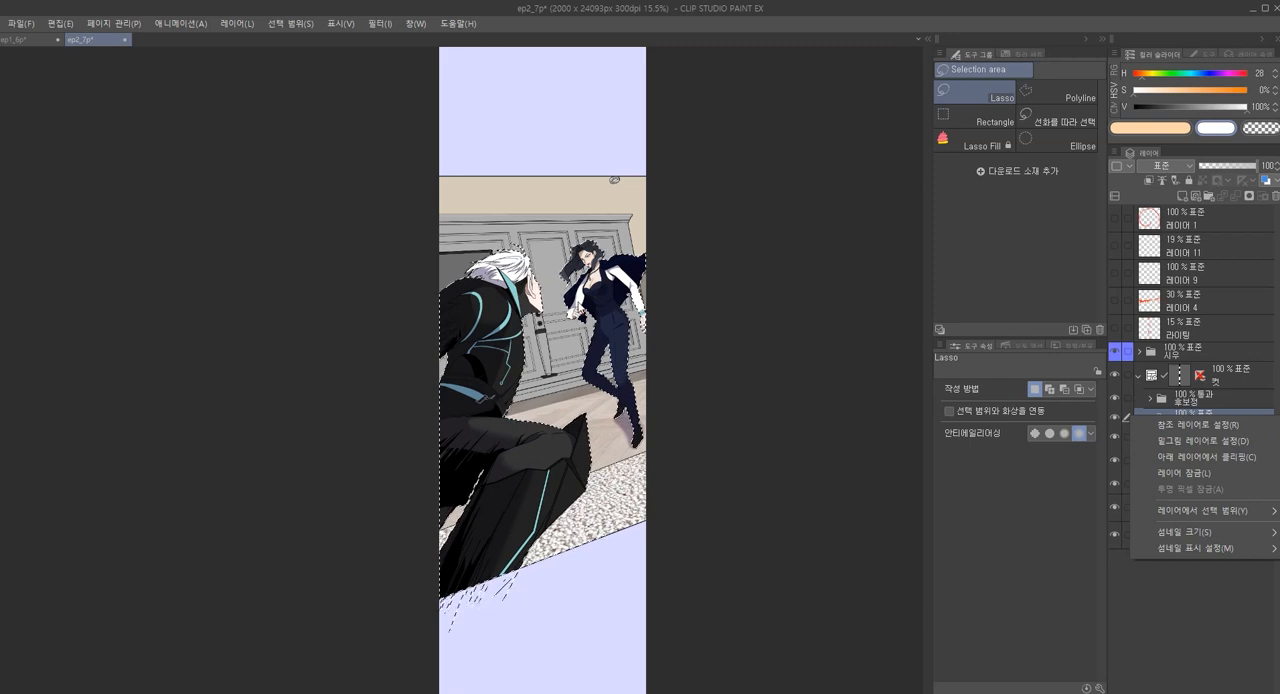
pyautogui.click(1159, 405)
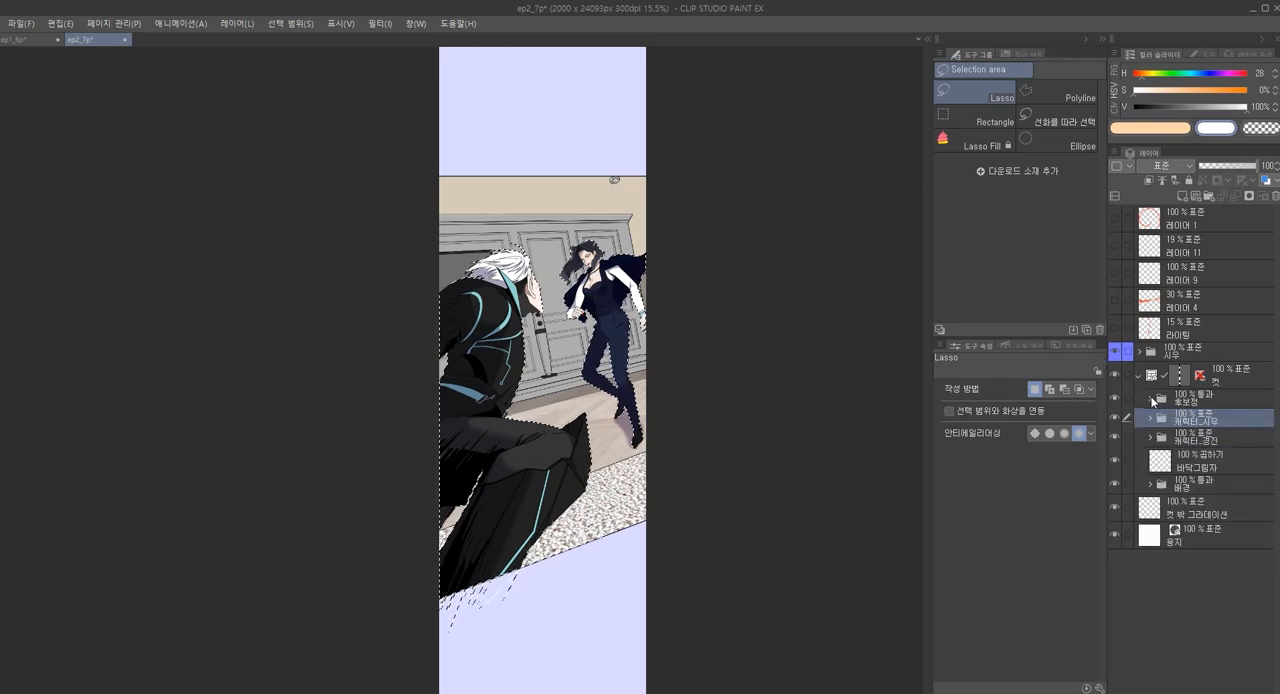
pyautogui.click(1150, 399)
pyautogui.click(1206, 476)
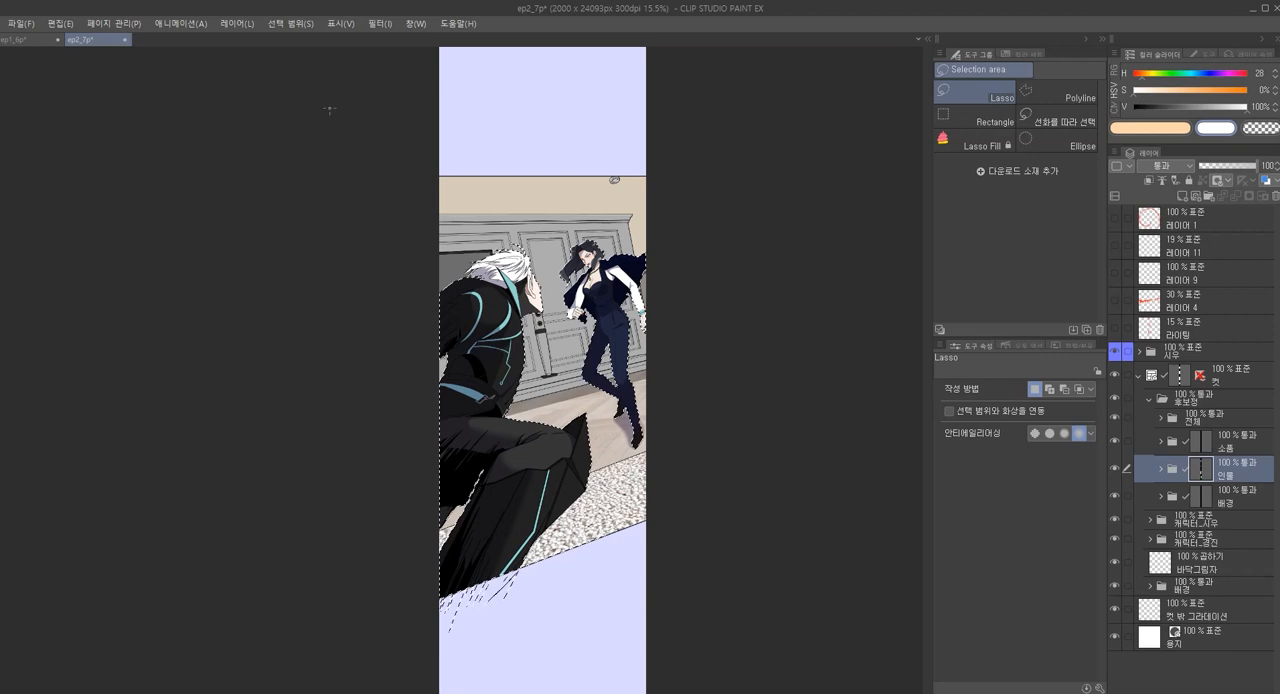
# Invert the character selection, fill it into the 배경 correction folder's mask, and clear the selection
pyautogui.click(291, 25)
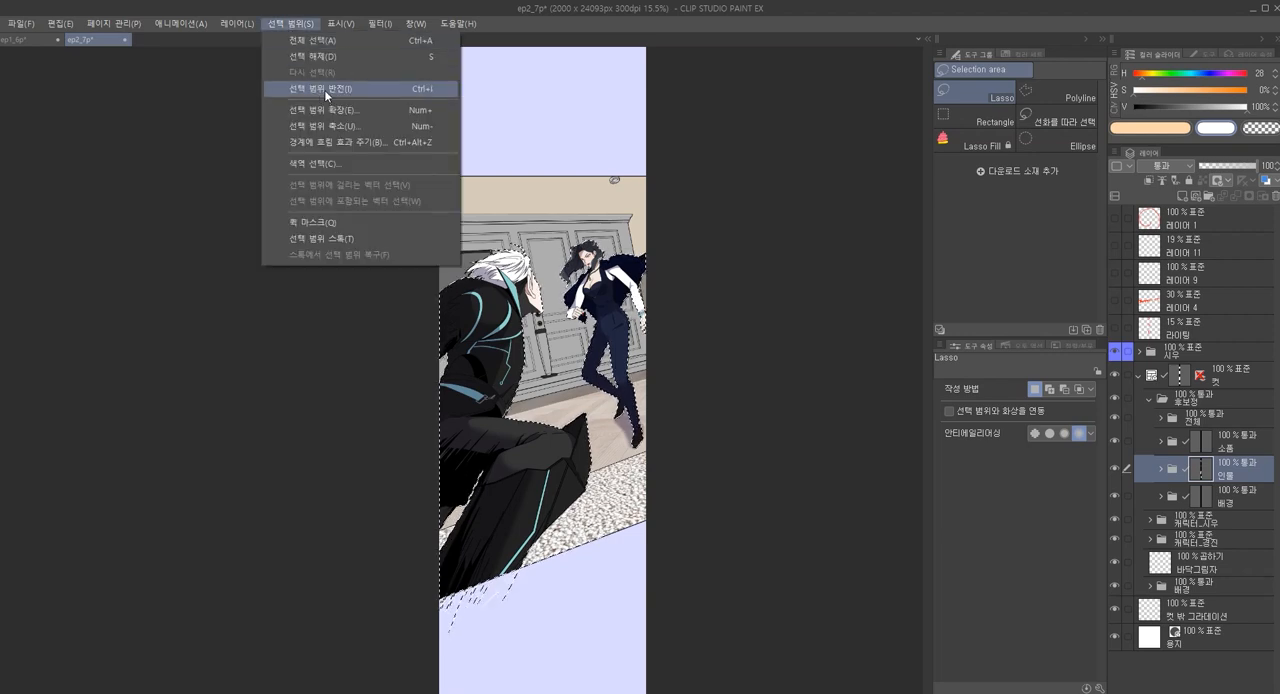
pyautogui.click(324, 89)
pyautogui.click(1200, 500)
pyautogui.hotkey('alt', 'Delete')
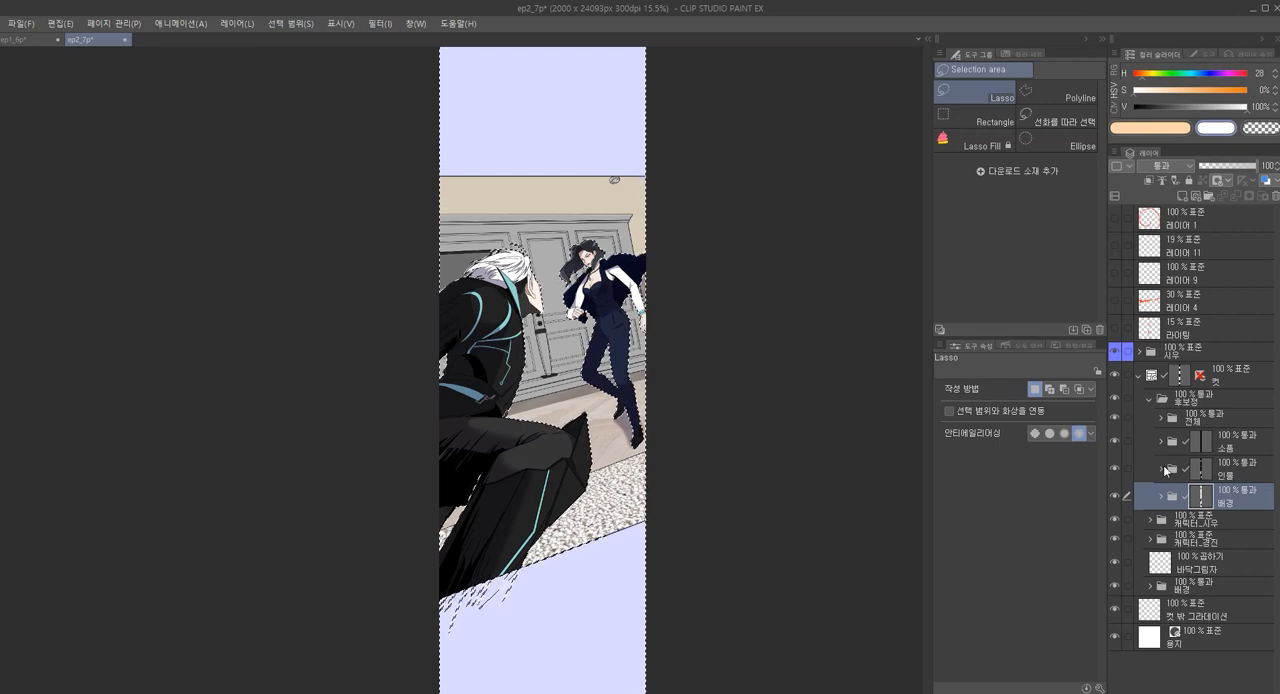
pyautogui.hotkey('ctrl', 'd')
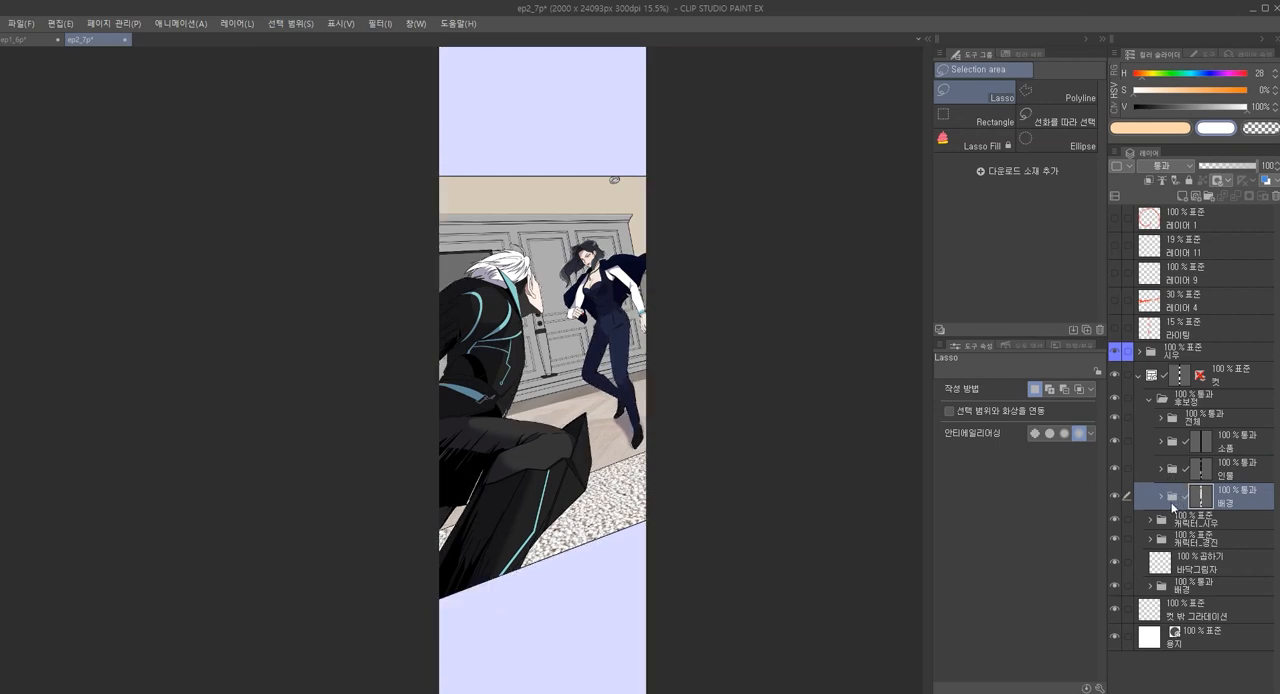
# Add two layers to the 배경 correction folder, setting one to 하드 라이트 and placing it beneath the other
pyautogui.click(1163, 499)
pyautogui.hotkey('ctrl', 'shift', 'n')
pyautogui.hotkey('ctrl', 'shift', 'n')
pyautogui.hotkey('alt', 'shift', 'h')
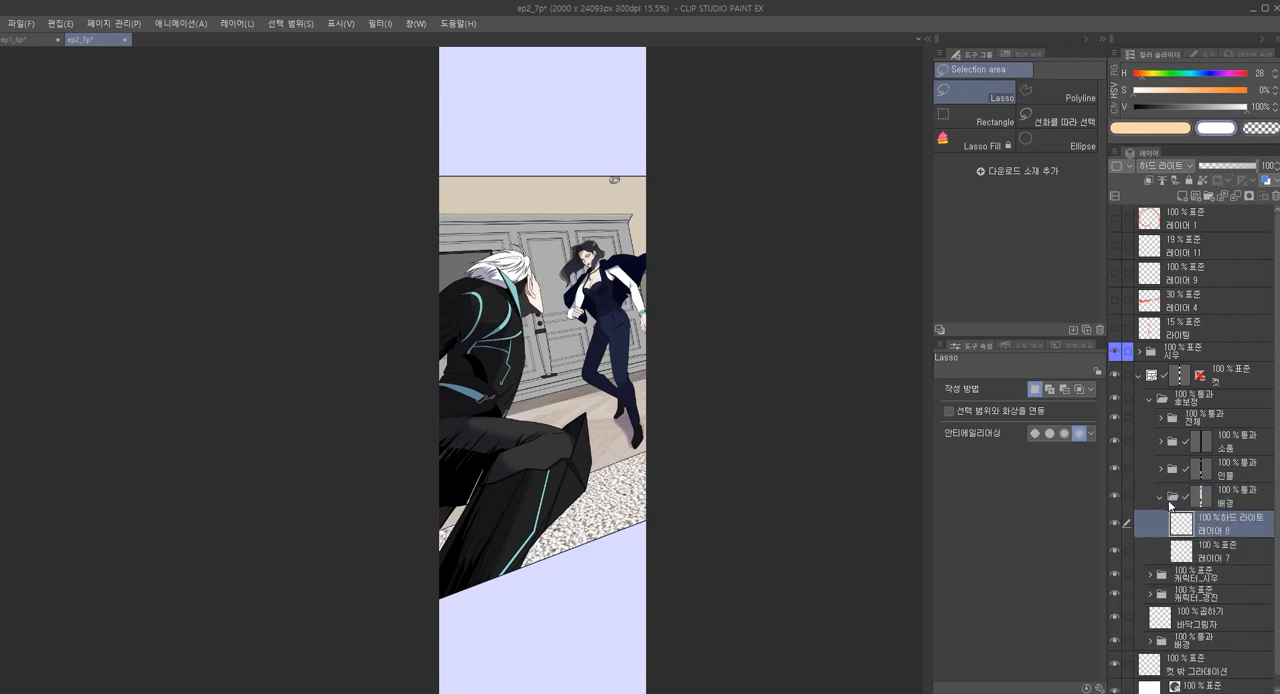
pyautogui.moveTo(1231, 556); pyautogui.dragTo(1228, 518)
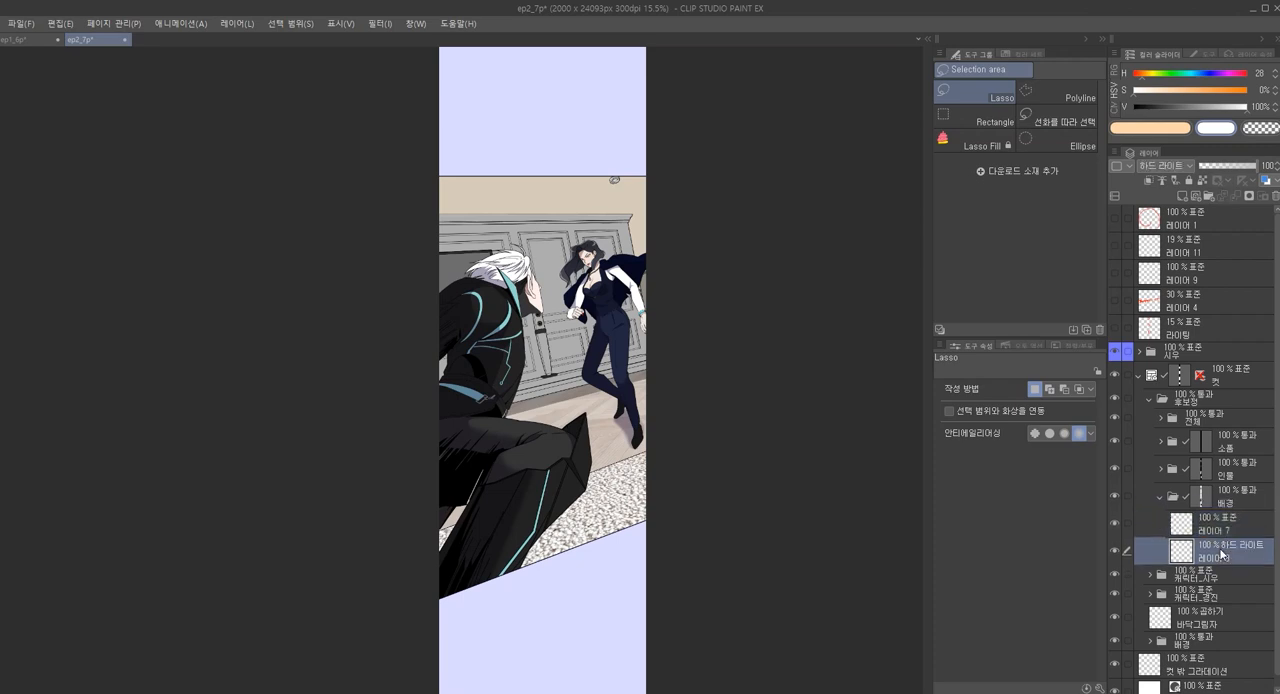
pyautogui.click(1226, 550)
# Choose the paint brush and try a peach stroke at size 2000 around the woman on 레이어 8
pyautogui.press('p')
pyautogui.click(975, 92)
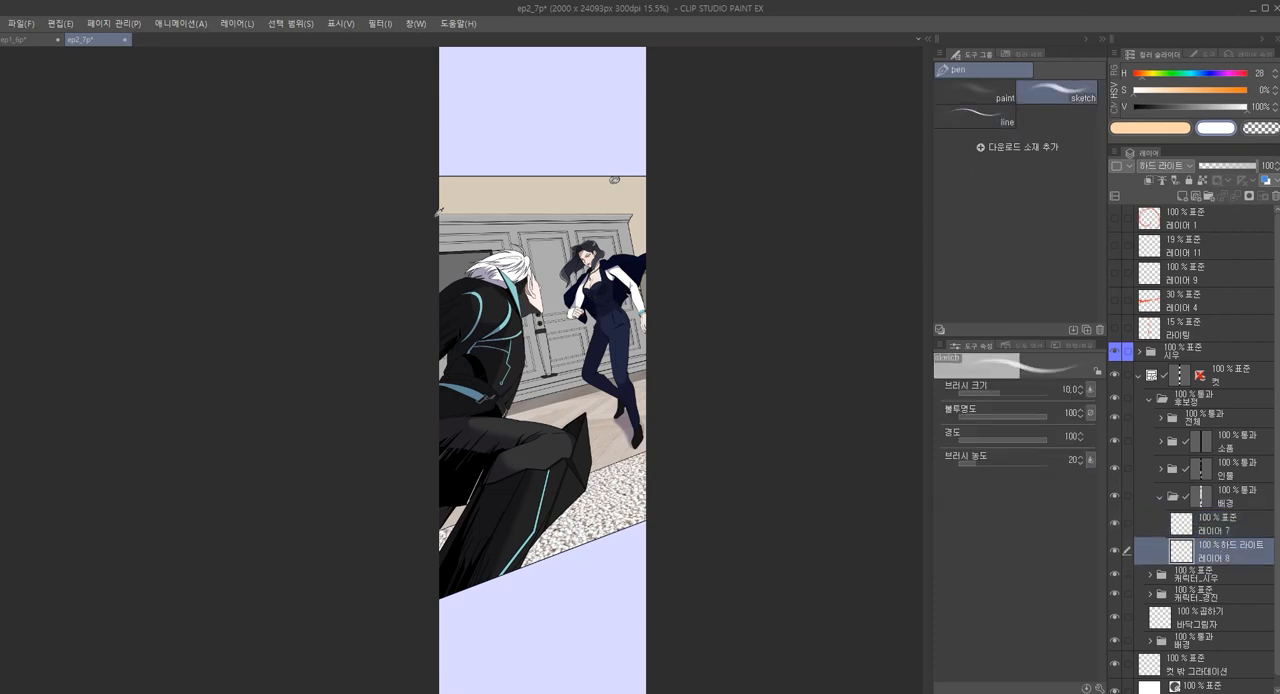
pyautogui.click(1170, 128)
pyautogui.press(']')
pyautogui.press(']')
pyautogui.press(']')
pyautogui.press(']')
pyautogui.press(']')
pyautogui.press(']')
pyautogui.press(']')
pyautogui.moveTo(589, 260)
pyautogui.mouseDown()
pyautogui.moveTo(602, 292)
pyautogui.moveTo(592, 300)
pyautogui.mouseUp()
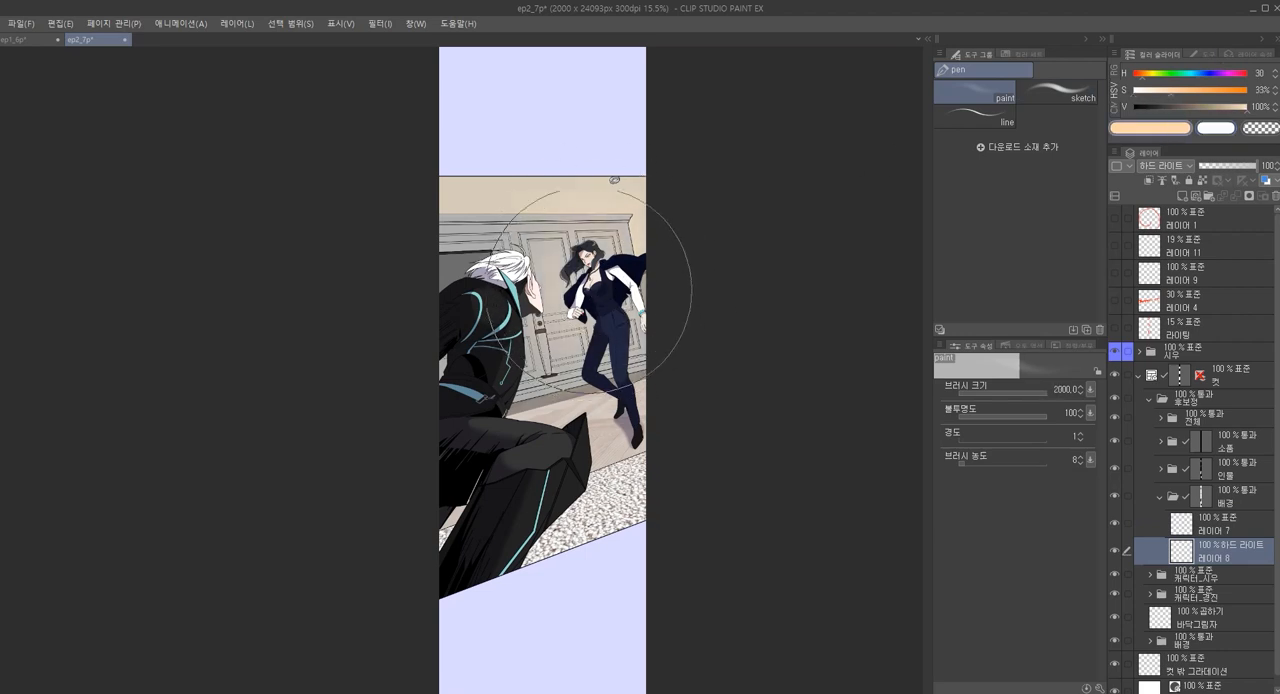
pyautogui.hotkey('ctrl', 'z')
# Darken the peach colour to V 38% and enable 화면상의 크기로 지정 for the paint brush's size
pyautogui.moveTo(1169, 107); pyautogui.dragTo(1183, 108)
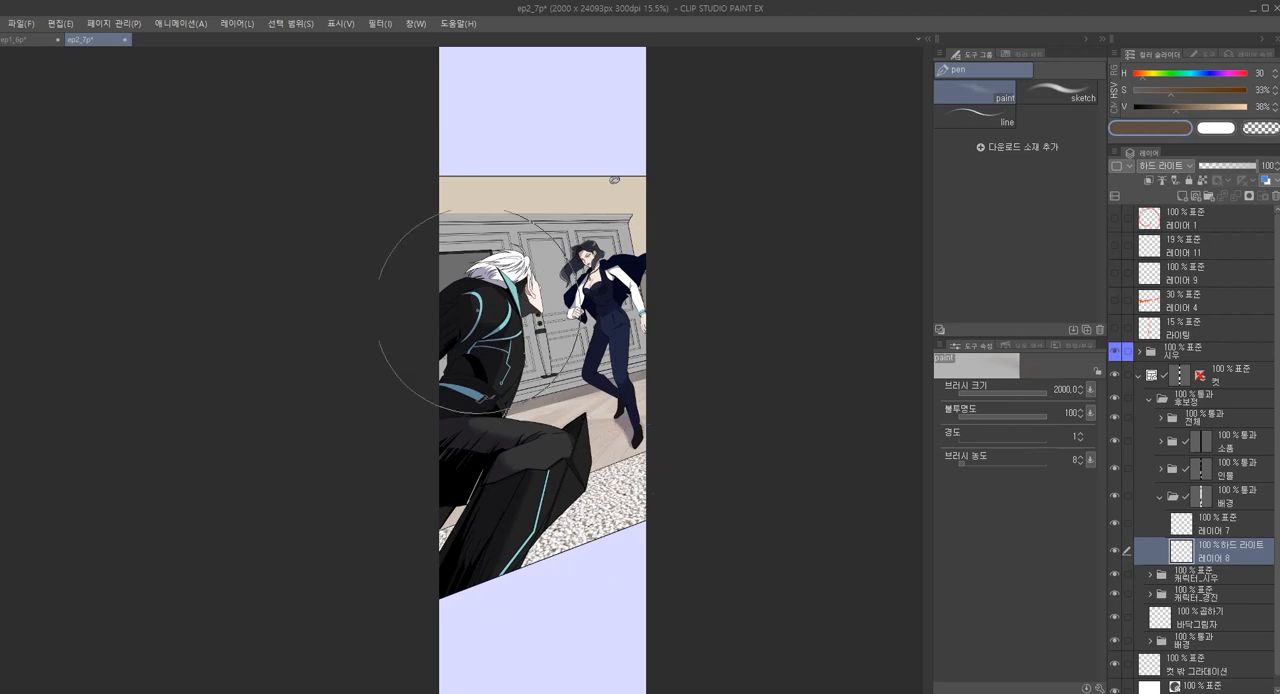
pyautogui.scroll(1, 625, 341)
pyautogui.scroll(-3, 570, 344)
pyautogui.scroll(2, 560, 355)
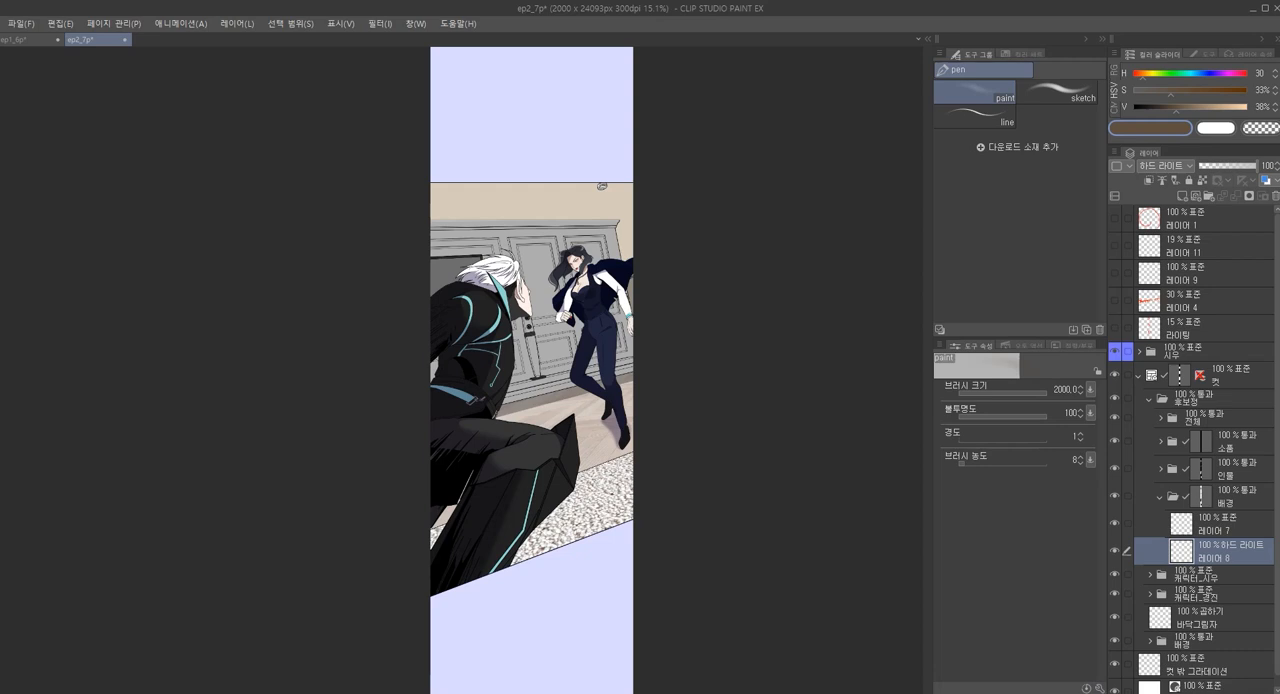
pyautogui.click(1099, 688)
pyautogui.moveTo(1075, 208); pyautogui.dragTo(633, 175)
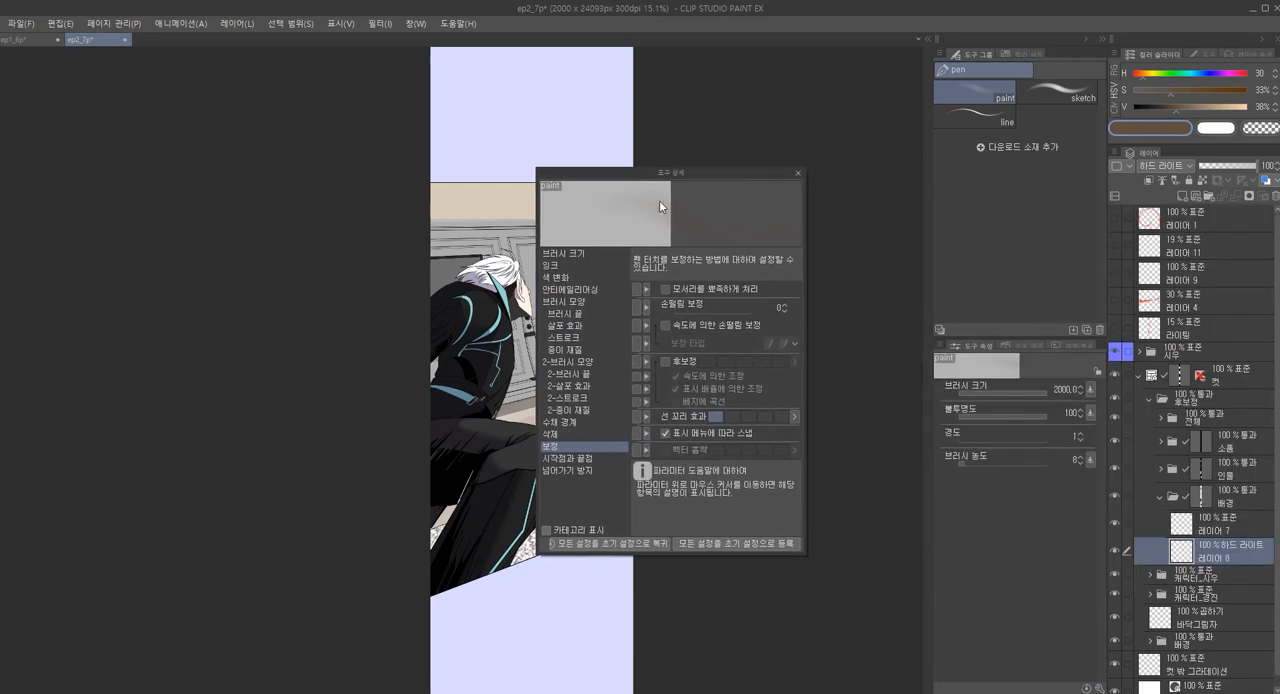
pyautogui.click(583, 252)
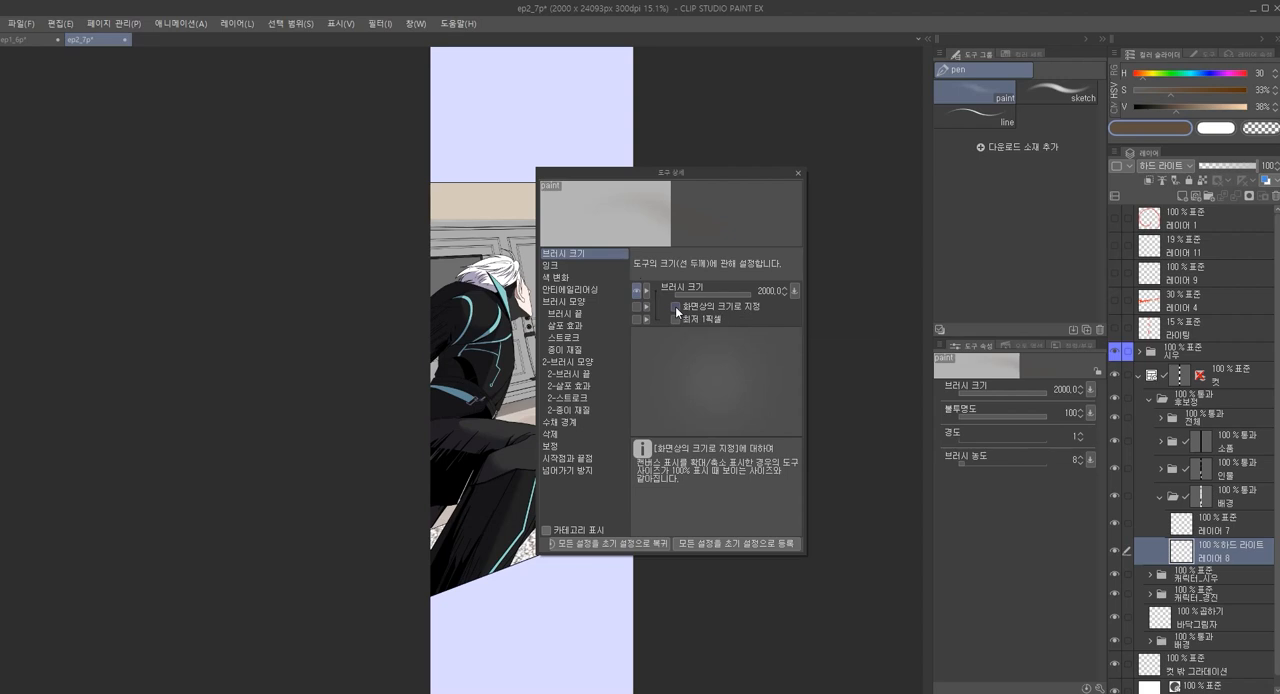
pyautogui.click(798, 171)
# Paint dark brown over the whole background on 레이어 8 with brush size 600 and density 20
pyautogui.press('[')
pyautogui.press('[')
pyautogui.press('[')
pyautogui.press('[')
pyautogui.press('[')
pyautogui.press('[')
pyautogui.press('[')
pyautogui.press('[')
pyautogui.press('[')
pyautogui.press('[')
pyautogui.press('[')
pyautogui.press('[')
pyautogui.press('[')
pyautogui.press('[')
pyautogui.press('[')
pyautogui.press('[')
pyautogui.press('[')
pyautogui.press('[')
pyautogui.press(']')
pyautogui.press(']')
pyautogui.press(']')
pyautogui.press(']')
pyautogui.press(']')
pyautogui.press(']')
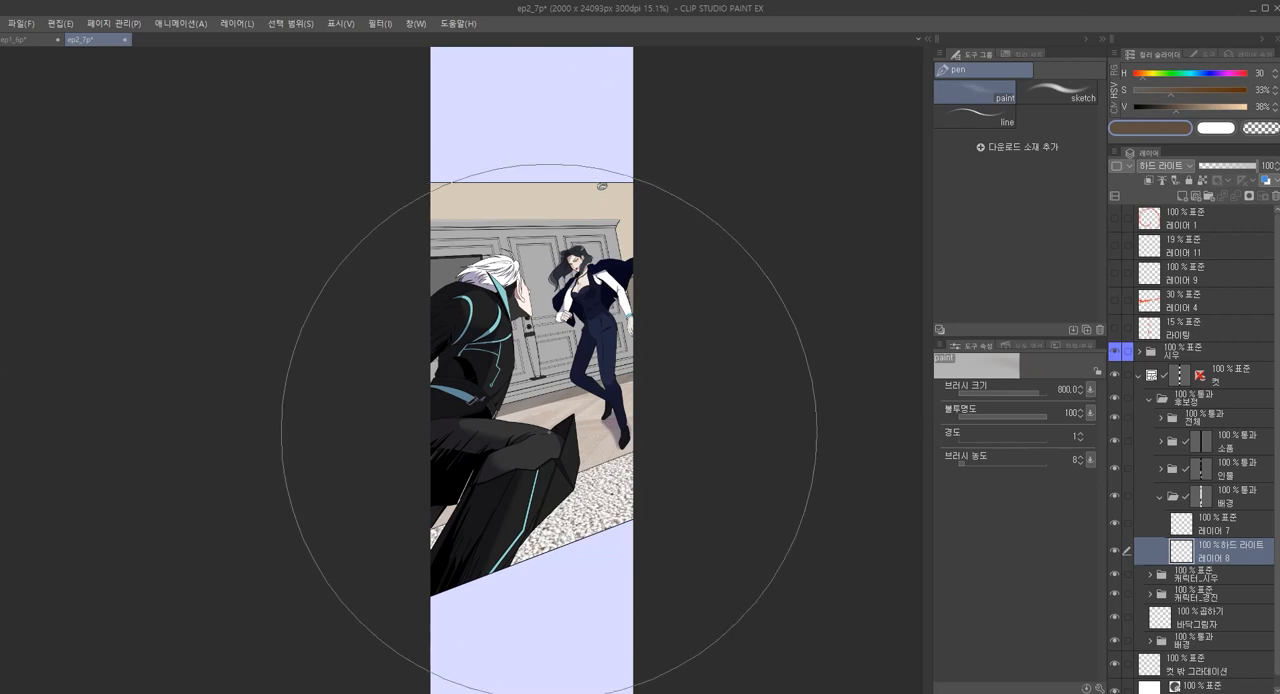
pyautogui.press('[')
pyautogui.press('[')
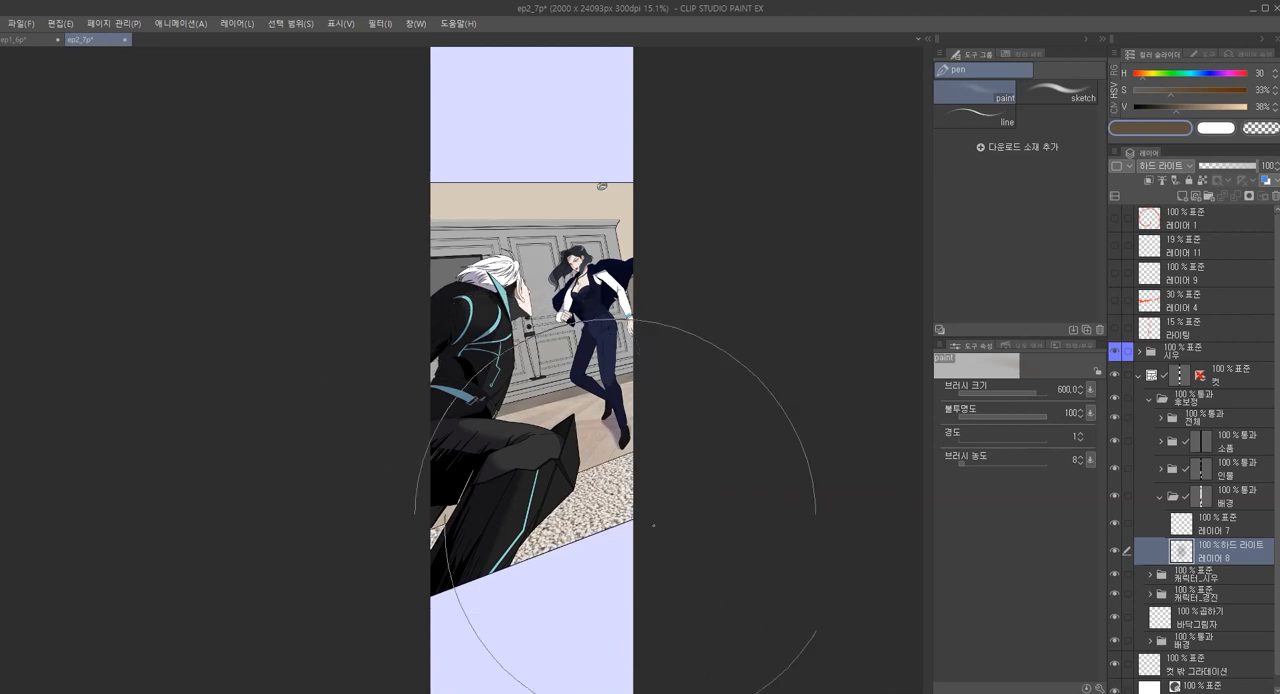
pyautogui.hotkey('ctrl', ']')
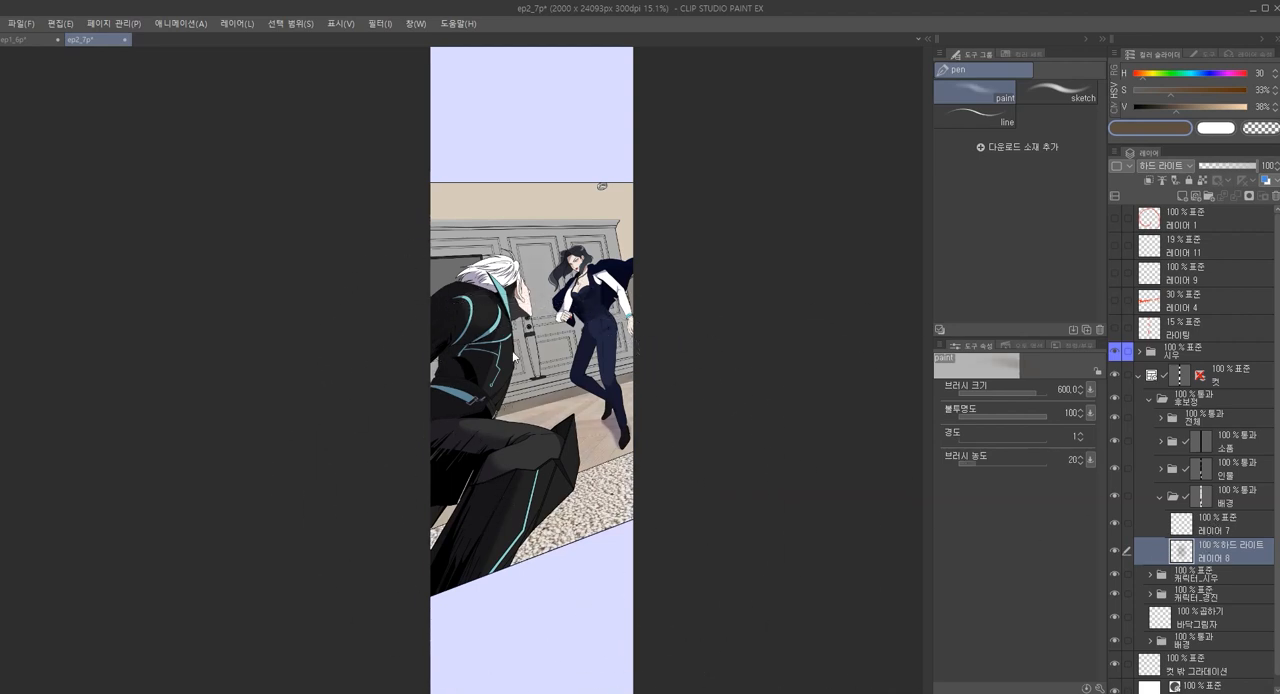
pyautogui.moveTo(560, 404)
pyautogui.mouseDown()
pyautogui.moveTo(527, 494)
pyautogui.moveTo(617, 525)
pyautogui.mouseUp()
pyautogui.moveTo(401, 463)
pyautogui.mouseDown()
pyautogui.moveTo(595, 210)
pyautogui.moveTo(716, 272)
pyautogui.mouseUp()
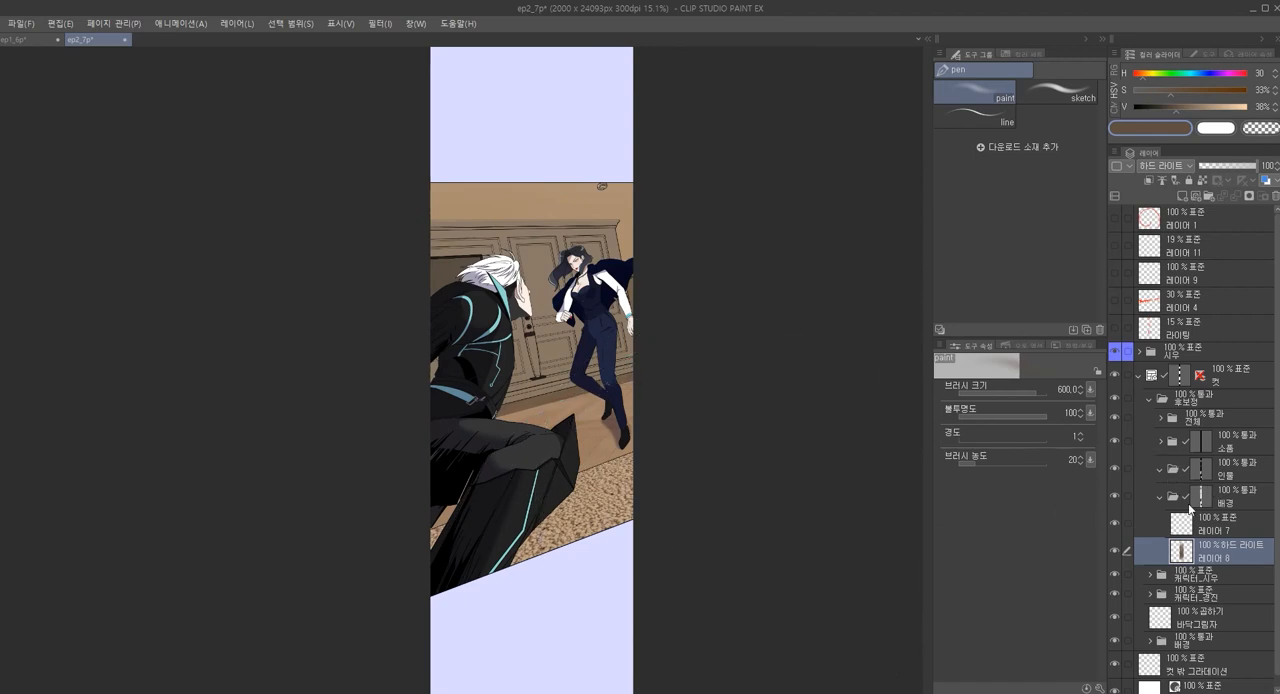
# Add a 하드 라이트 layer to the 인물 folder and darken both characters with the brown paint brush
pyautogui.click(1174, 477)
pyautogui.hotkey('ctrl', 'shift', 'n')
pyautogui.hotkey('shift', 'alt', 'h')
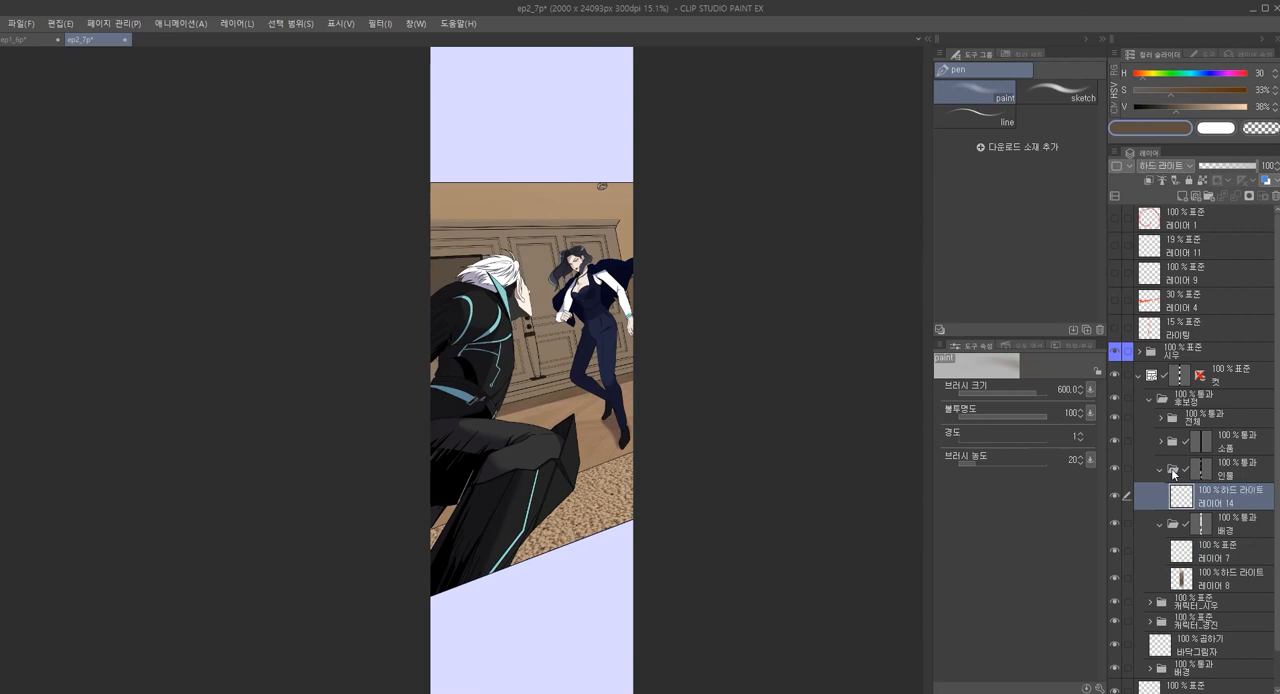
pyautogui.moveTo(563, 529)
pyautogui.mouseDown()
pyautogui.moveTo(394, 346)
pyautogui.moveTo(441, 304)
pyautogui.moveTo(457, 365)
pyautogui.mouseUp()
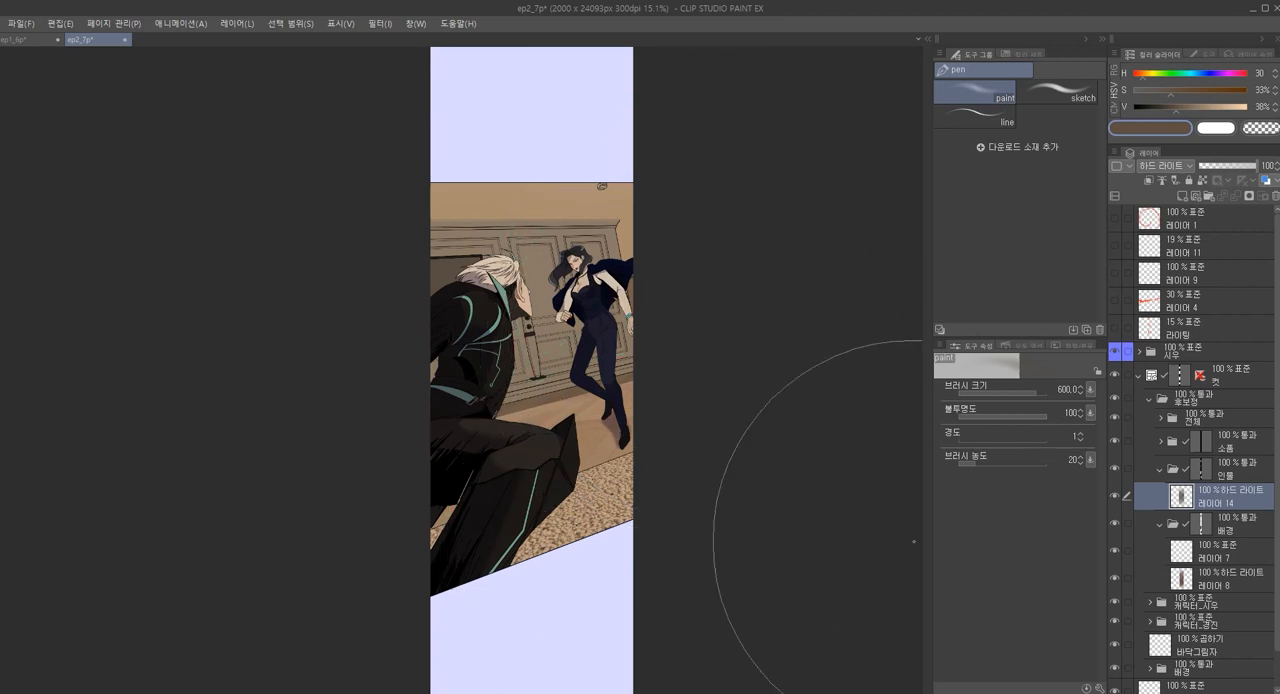
# Paint a bright peach light (V 100%) behind the woman on 레이어 8 with brush size 500
pyautogui.click(1210, 551)
pyautogui.click(1210, 578)
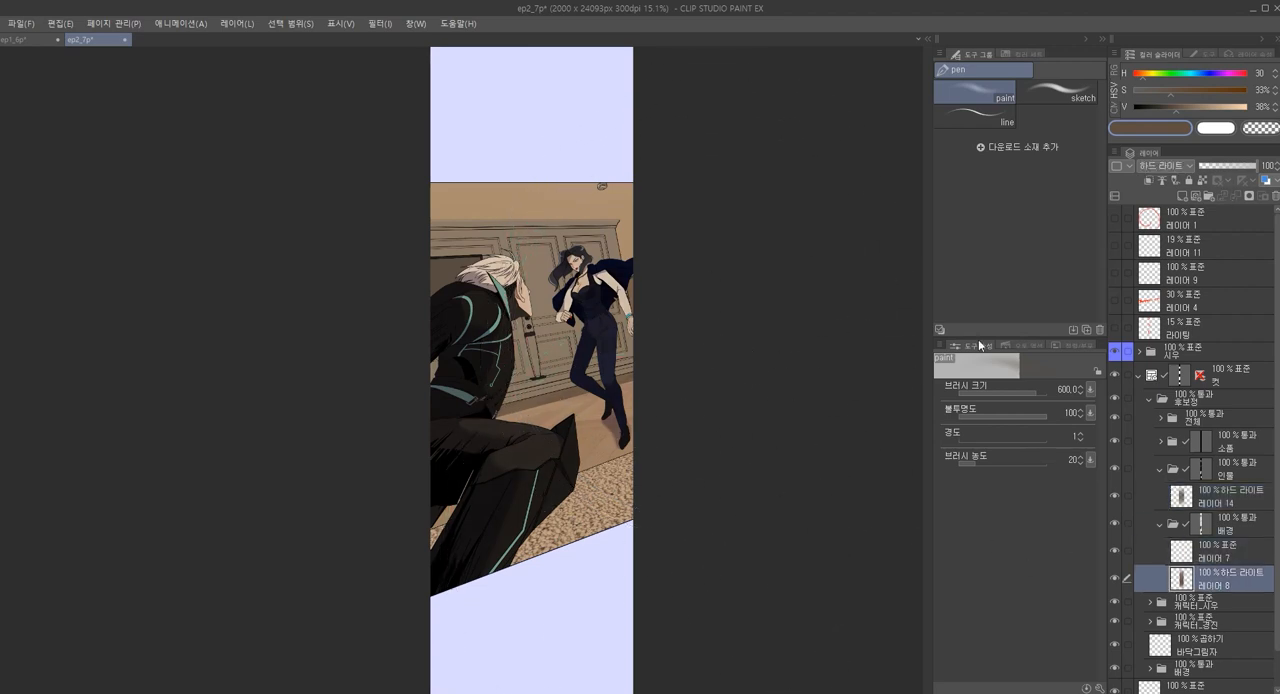
pyautogui.moveTo(1220, 108); pyautogui.dragTo(1252, 108)
pyautogui.press(']')
pyautogui.press('[')
pyautogui.press('[')
pyautogui.press('[')
pyautogui.press('[')
pyautogui.press('[')
pyautogui.moveTo(602, 314)
pyautogui.mouseDown()
pyautogui.moveTo(582, 329)
pyautogui.moveTo(603, 330)
pyautogui.mouseUp()
pyautogui.moveTo(586, 283)
pyautogui.mouseDown()
pyautogui.moveTo(558, 303)
pyautogui.moveTo(569, 380)
pyautogui.mouseUp()
pyautogui.press(']')
pyautogui.press(']')
pyautogui.moveTo(591, 289)
pyautogui.mouseDown()
pyautogui.moveTo(623, 349)
pyautogui.moveTo(543, 362)
pyautogui.moveTo(606, 391)
pyautogui.moveTo(577, 409)
pyautogui.mouseUp()
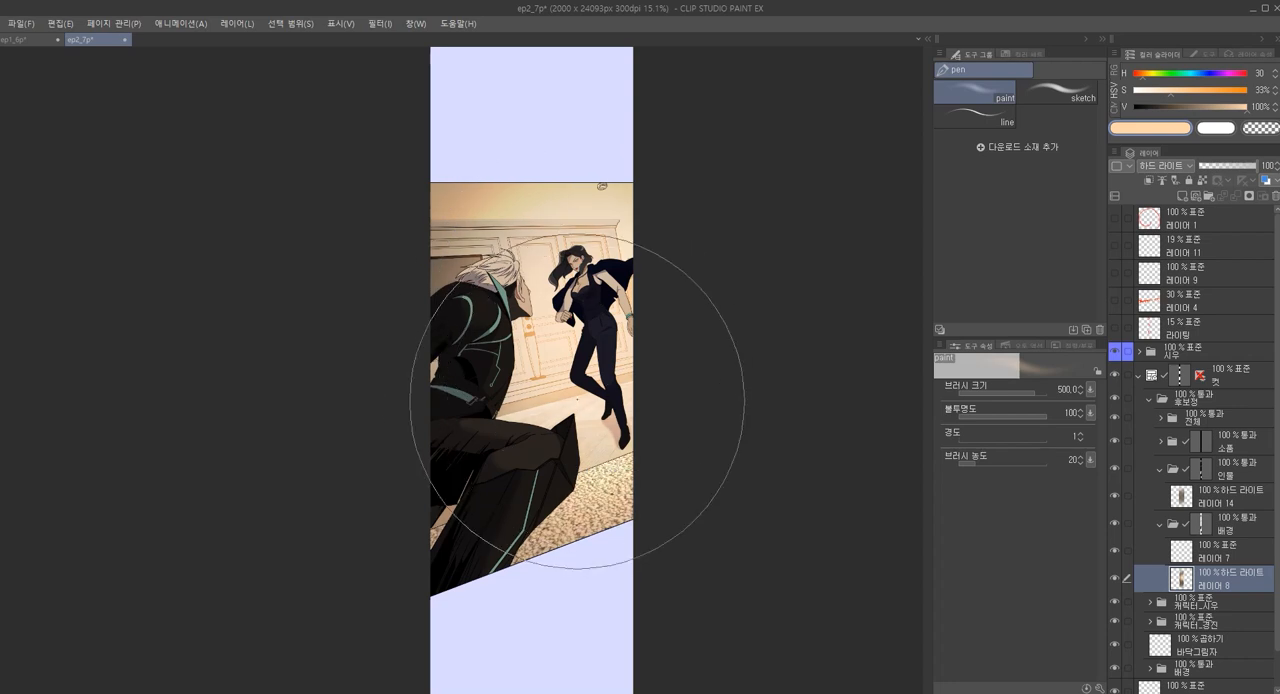
pyautogui.moveTo(571, 262); pyautogui.dragTo(559, 279)
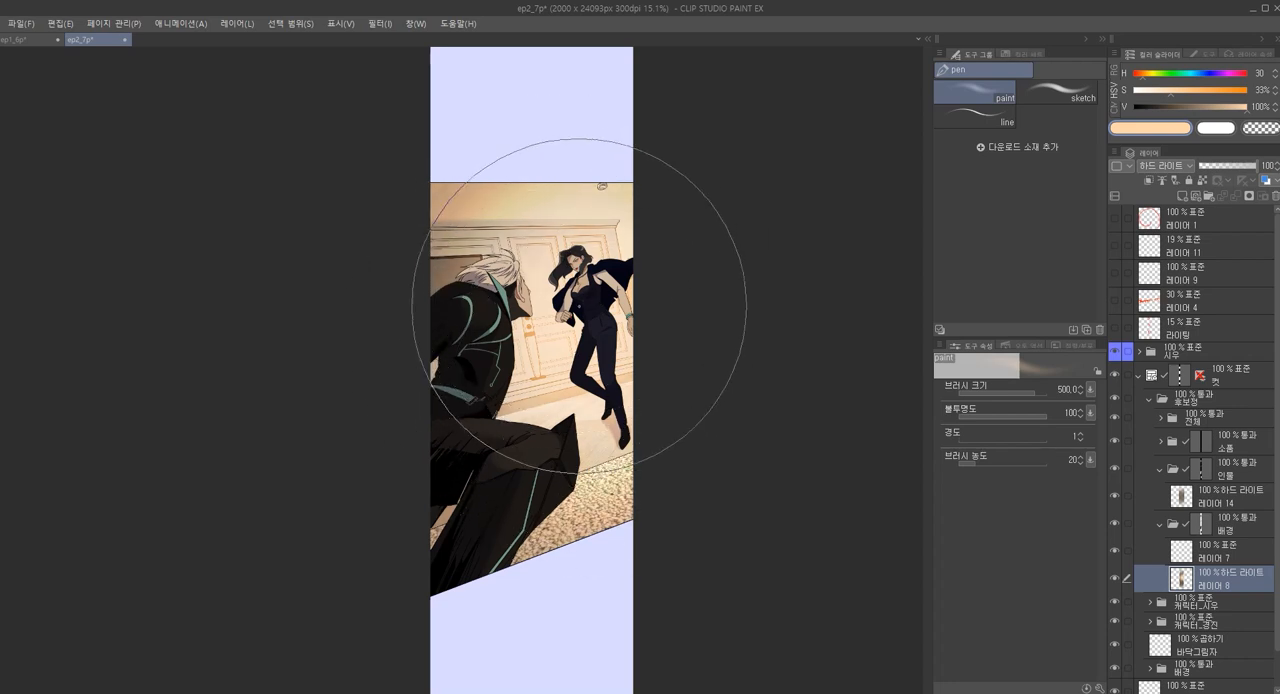
# Set 레이어 7 to 더하기(발광) and try a soft 450-size glow around the woman in a darker peach, V 89%
pyautogui.scroll(1, 605, 420)
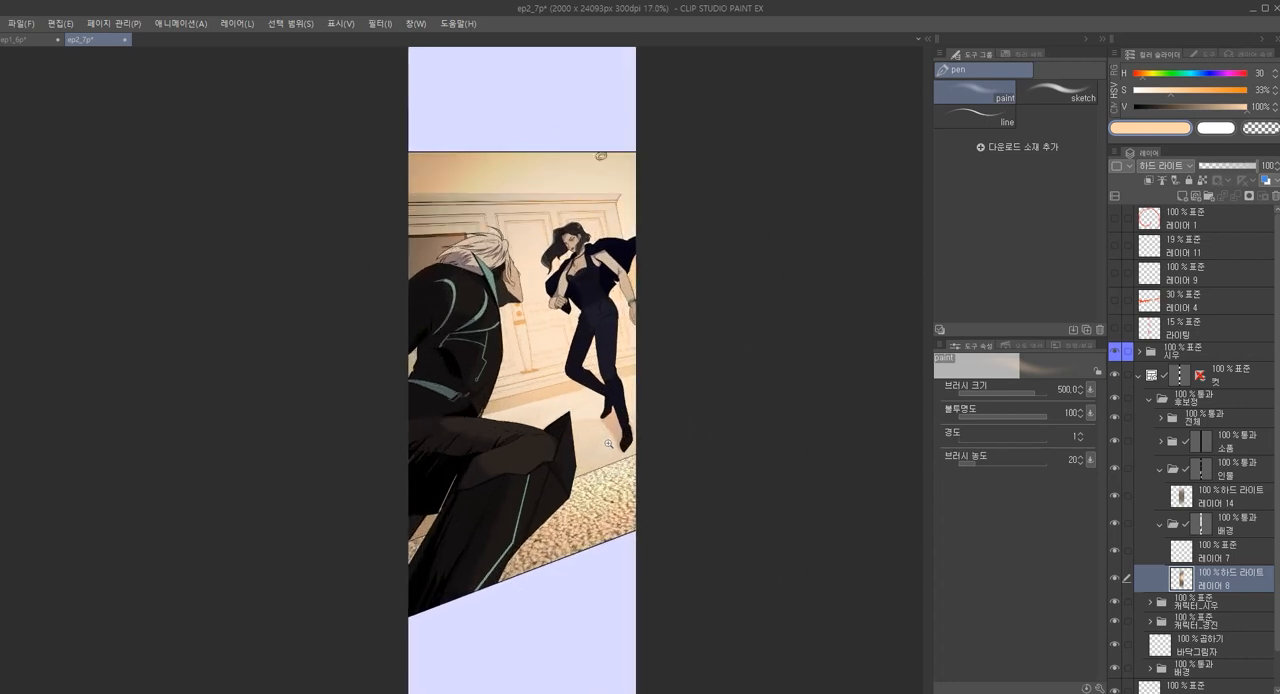
pyautogui.click(1186, 556)
pyautogui.press('F3')
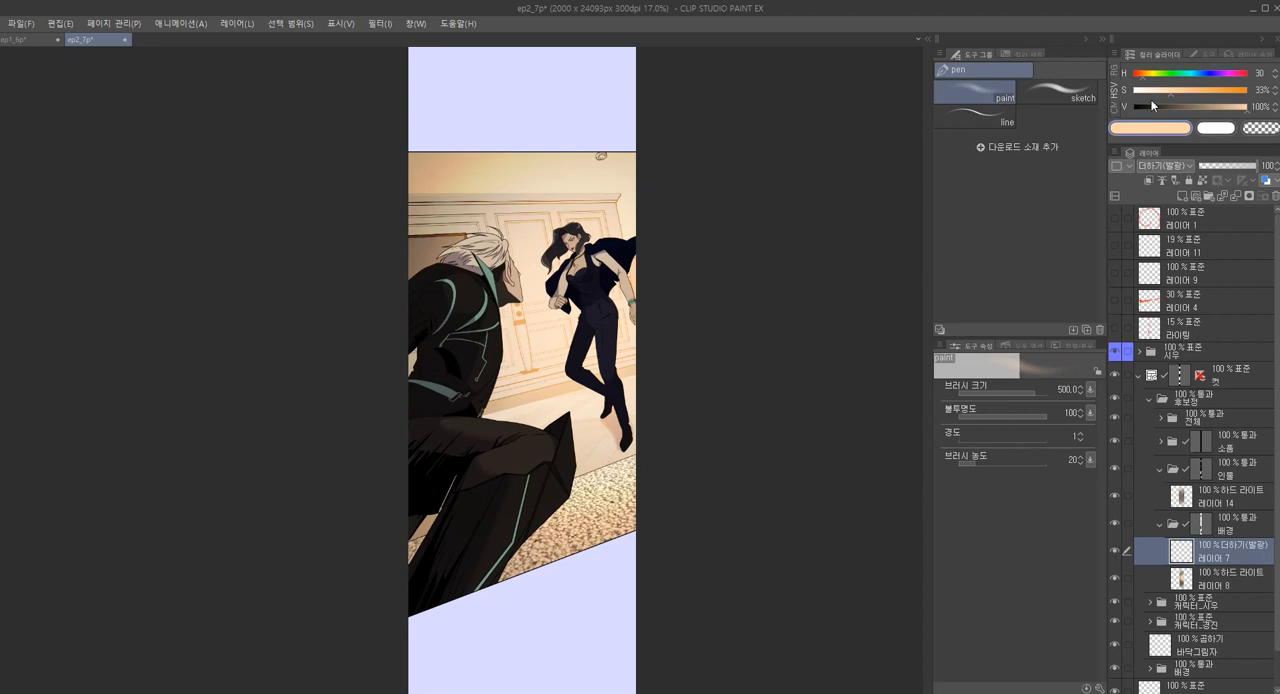
pyautogui.click(1234, 108)
pyautogui.press('[')
pyautogui.moveTo(588, 292); pyautogui.dragTo(591, 301)
pyautogui.hotkey('ctrl', 'z')
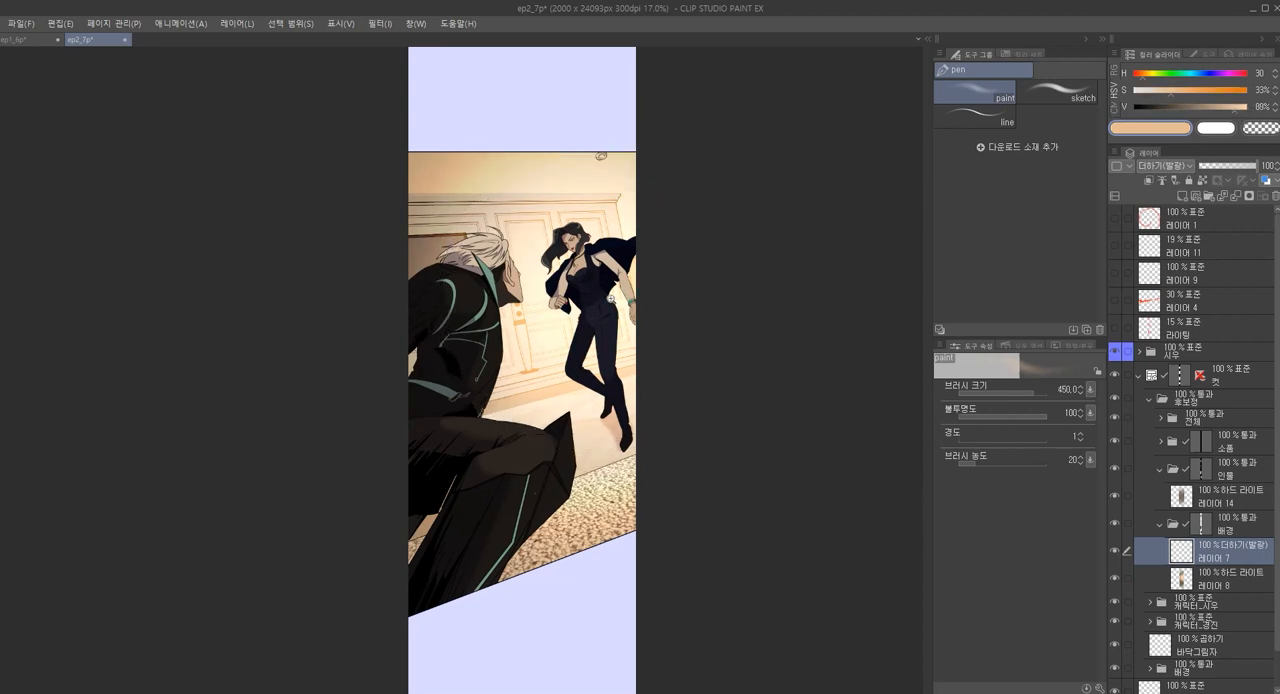
pyautogui.keyDown('ctrl'); pyautogui.click(607, 301); pyautogui.keyUp('ctrl')
pyautogui.moveTo(742, 352); pyautogui.dragTo(658, 376)
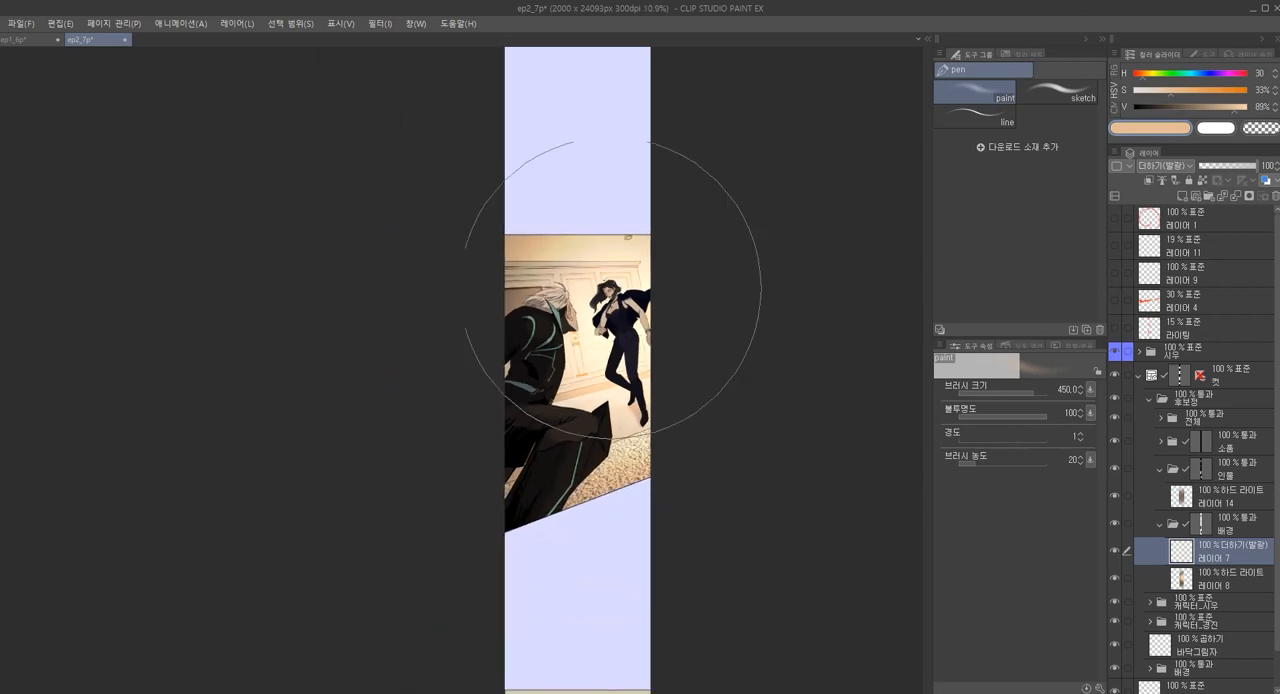
pyautogui.keyDown('ctrl'); pyautogui.click(675, 320); pyautogui.keyUp('ctrl')
# Erase the brown shading over the woman and the man's head on 레이어 14 using transparent colour, reducing the brush to size 300
pyautogui.click(1196, 503)
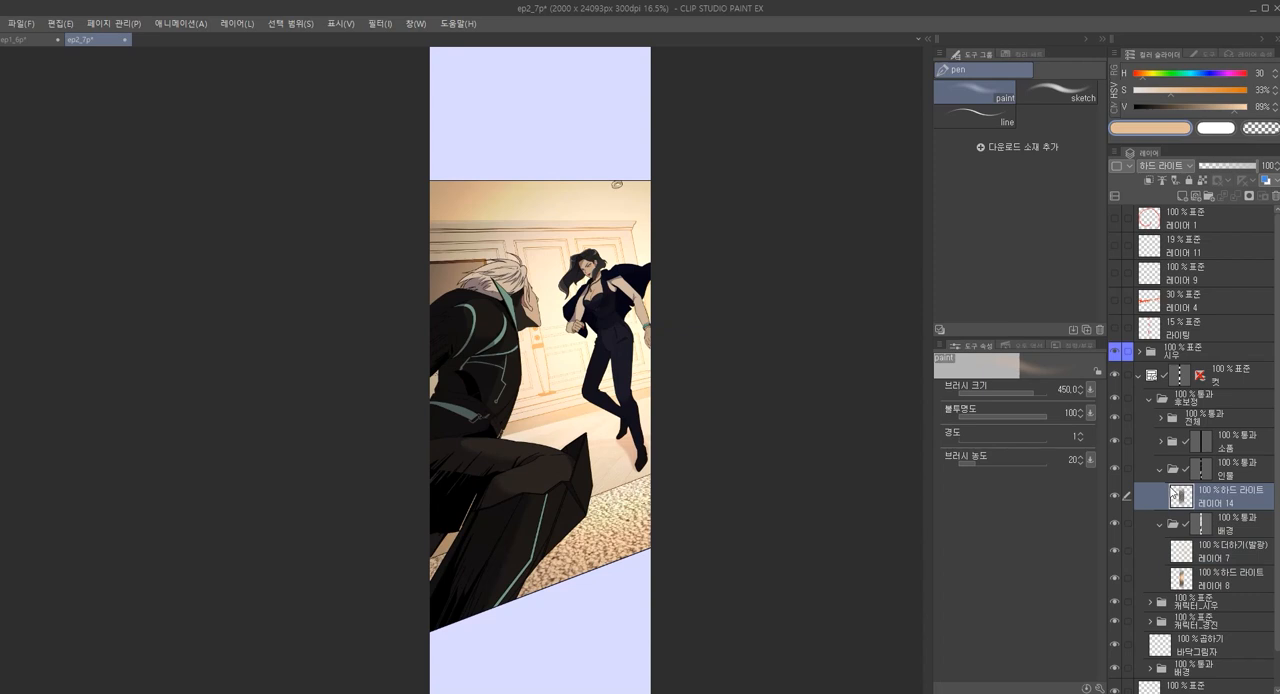
pyautogui.scroll(1, 600, 340)
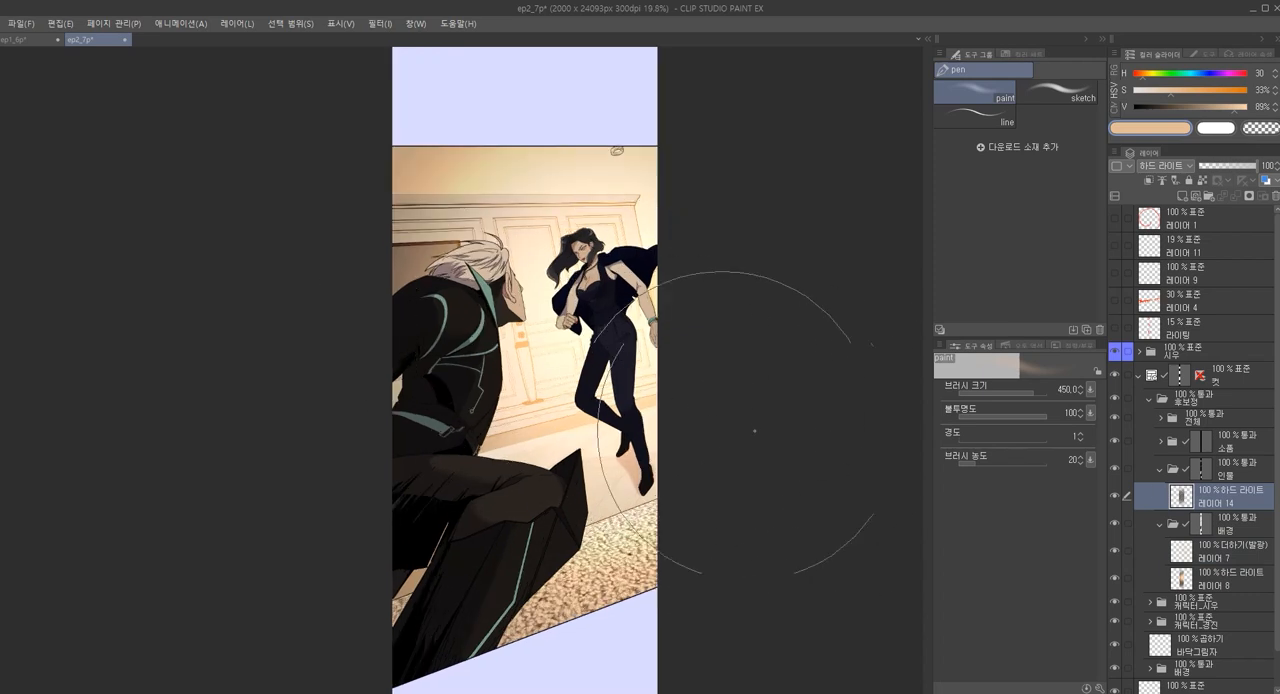
pyautogui.press('[')
pyautogui.press('[')
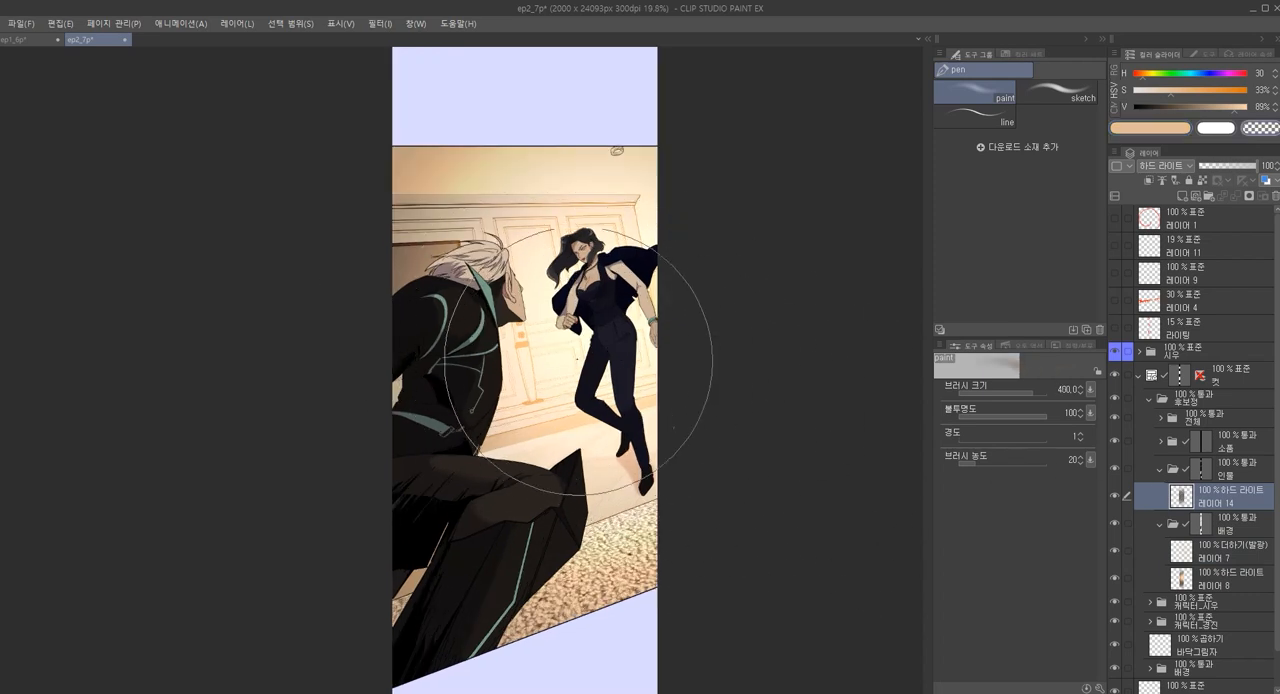
pyautogui.moveTo(583, 325)
pyautogui.mouseDown()
pyautogui.moveTo(606, 317)
pyautogui.moveTo(606, 335)
pyautogui.mouseUp()
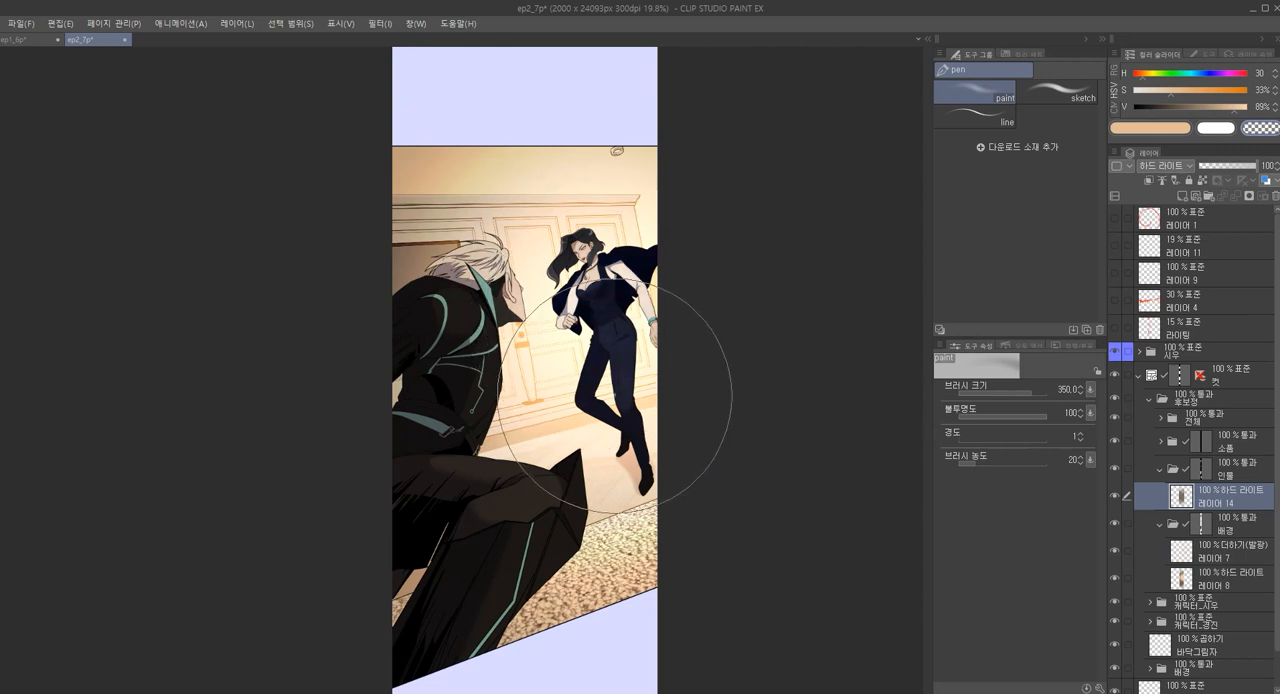
pyautogui.press('[')
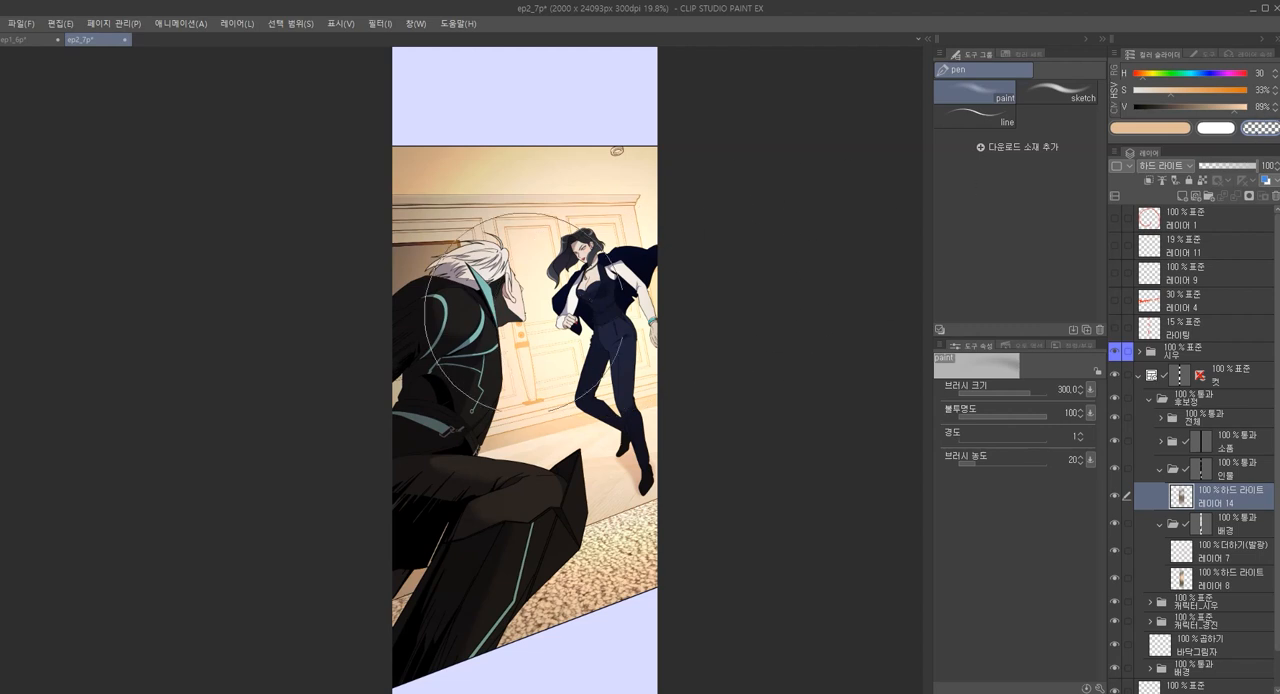
# Add a new layer above 레이어 14 in the 인물 folder and set its blend mode to 더하기(발광)
pyautogui.scroll(1, 620, 318)
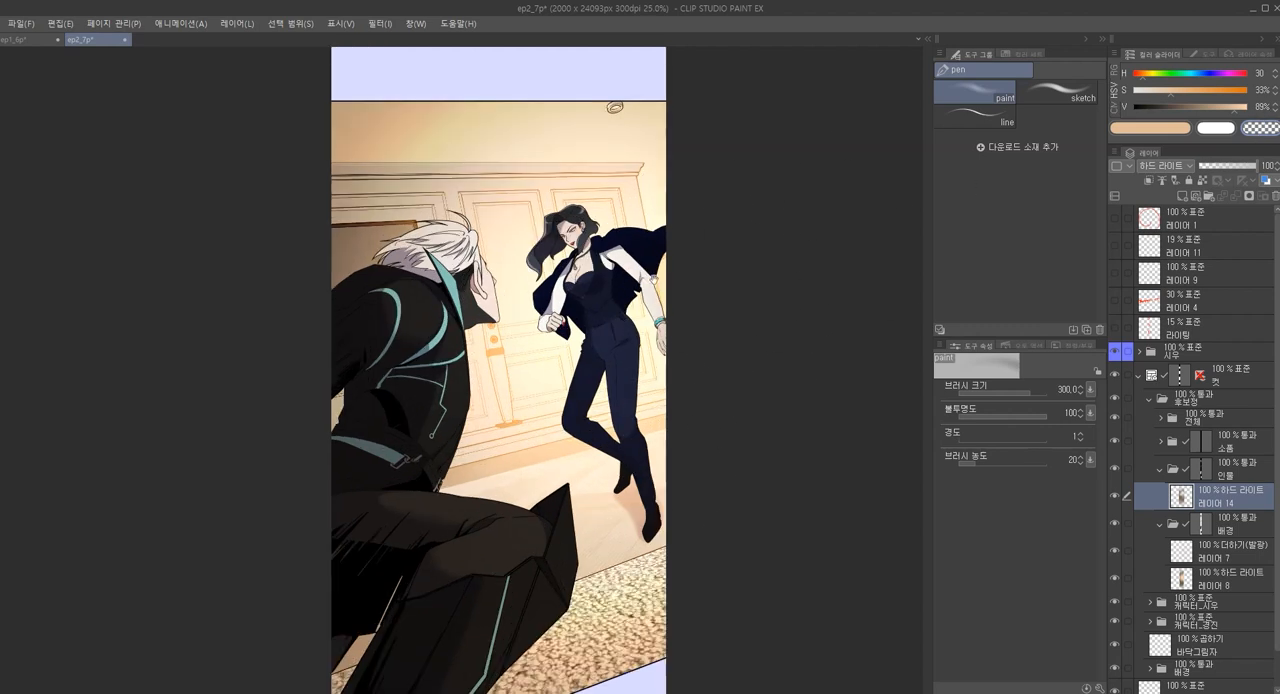
pyautogui.hotkey('ctrl', 'shift', 'n')
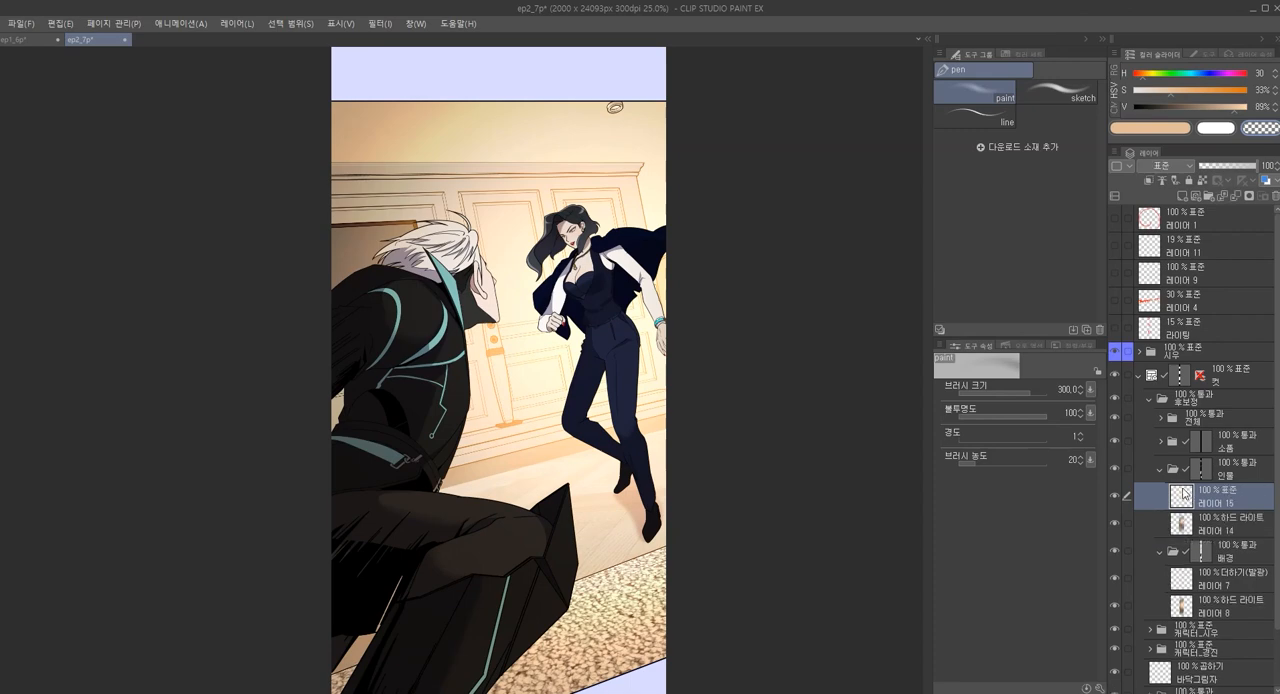
pyautogui.scroll(1, 545, 206)
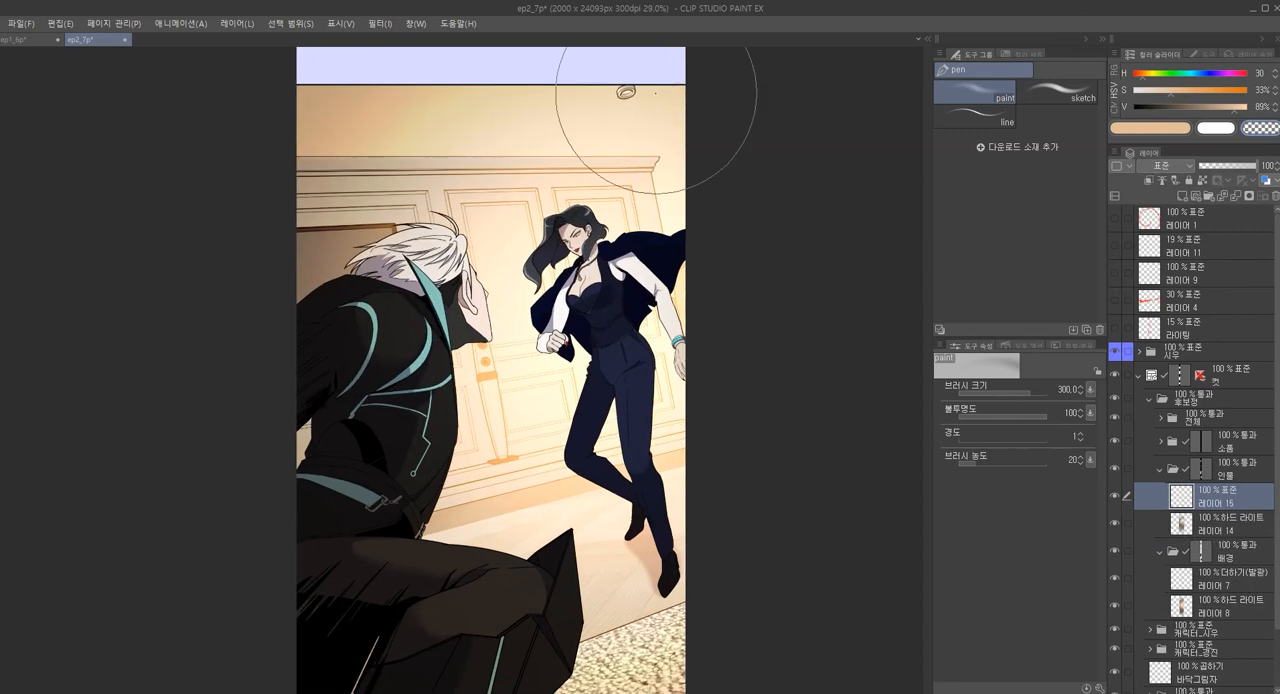
pyautogui.hotkey('alt', 'shift', 'o')
pyautogui.hotkey('alt', 'shift', 'w')
pyautogui.scroll(1, 565, 257)
pyautogui.press('[')
pyautogui.press(']')
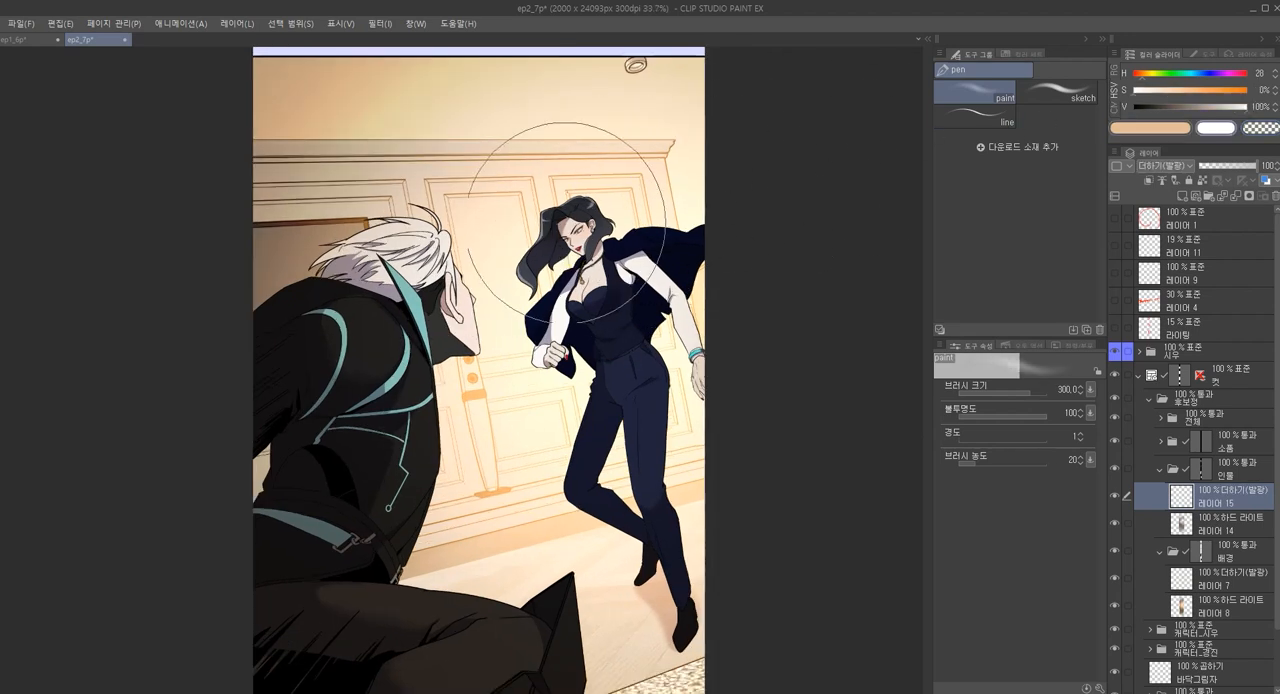
# Paint a soft peach glow over the woman's upper body on 레이어 15 at size 300, softening it with transparent colour at size 250
pyautogui.moveTo(610, 205); pyautogui.dragTo(628, 206)
pyautogui.hotkey('ctrl', 'z')
pyautogui.press('[')
pyautogui.press('[')
pyautogui.press('[')
pyautogui.press('[')
pyautogui.press('[')
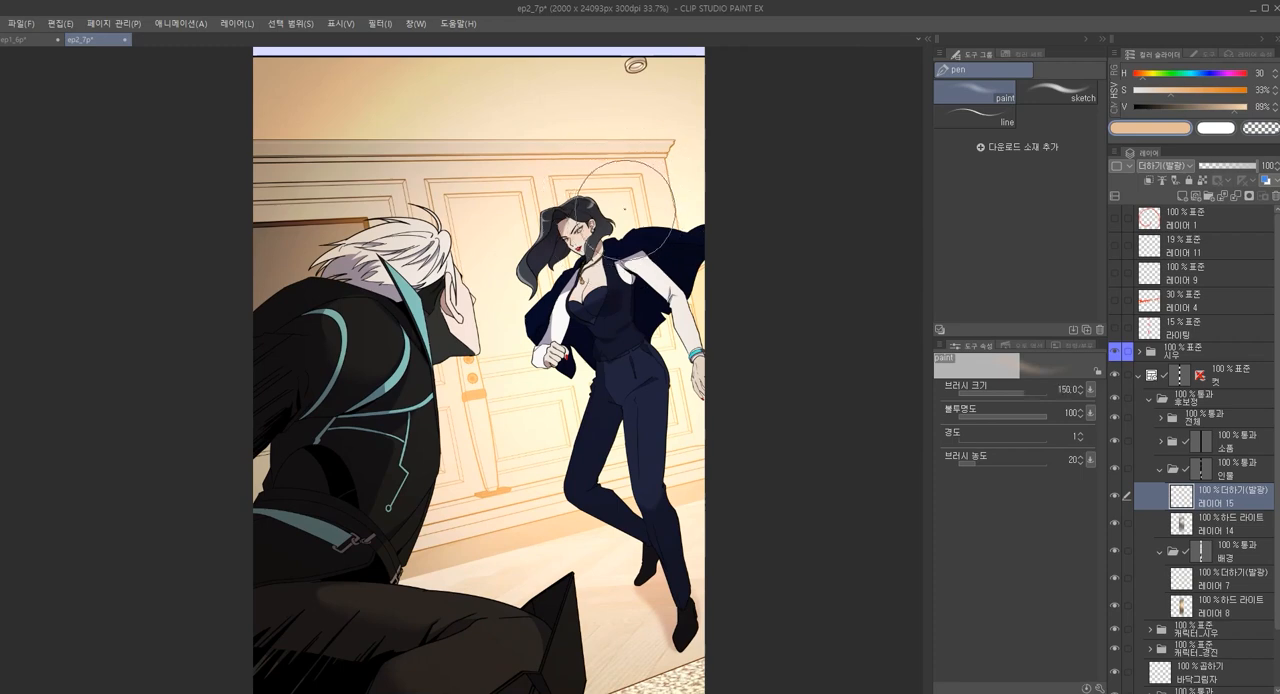
pyautogui.press(']')
pyautogui.press(']')
pyautogui.press(']')
pyautogui.press(']')
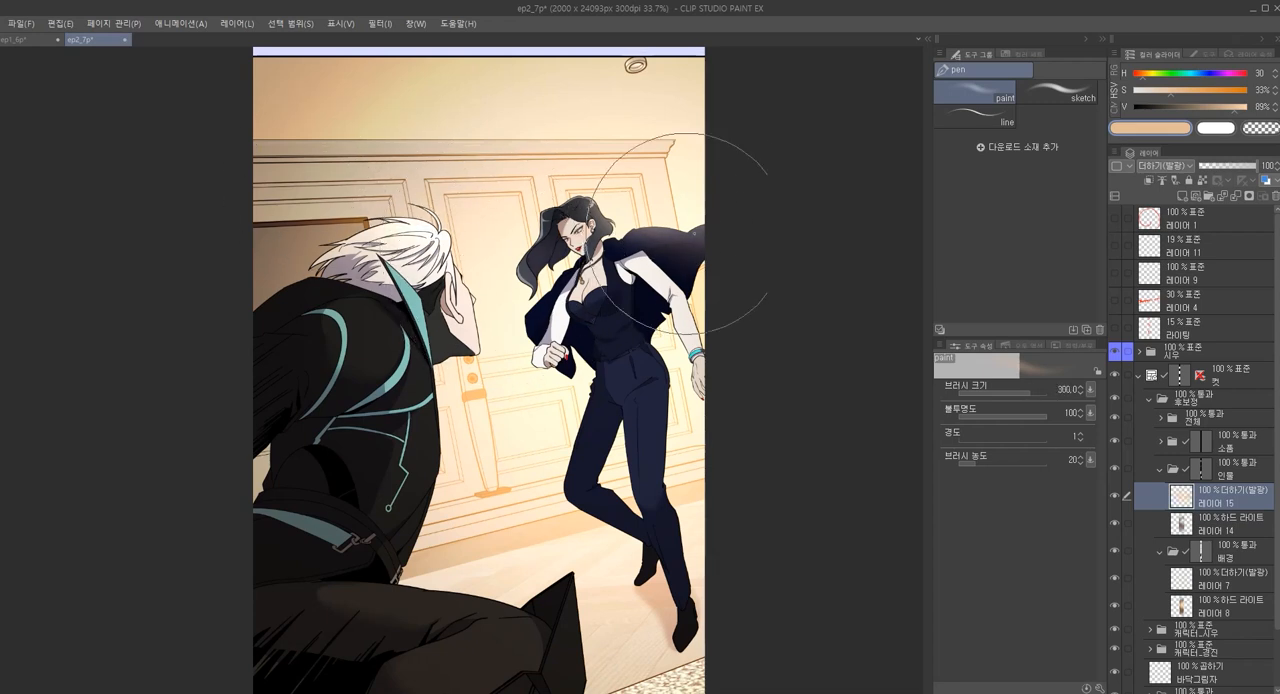
pyautogui.scroll(-3, 720, 277)
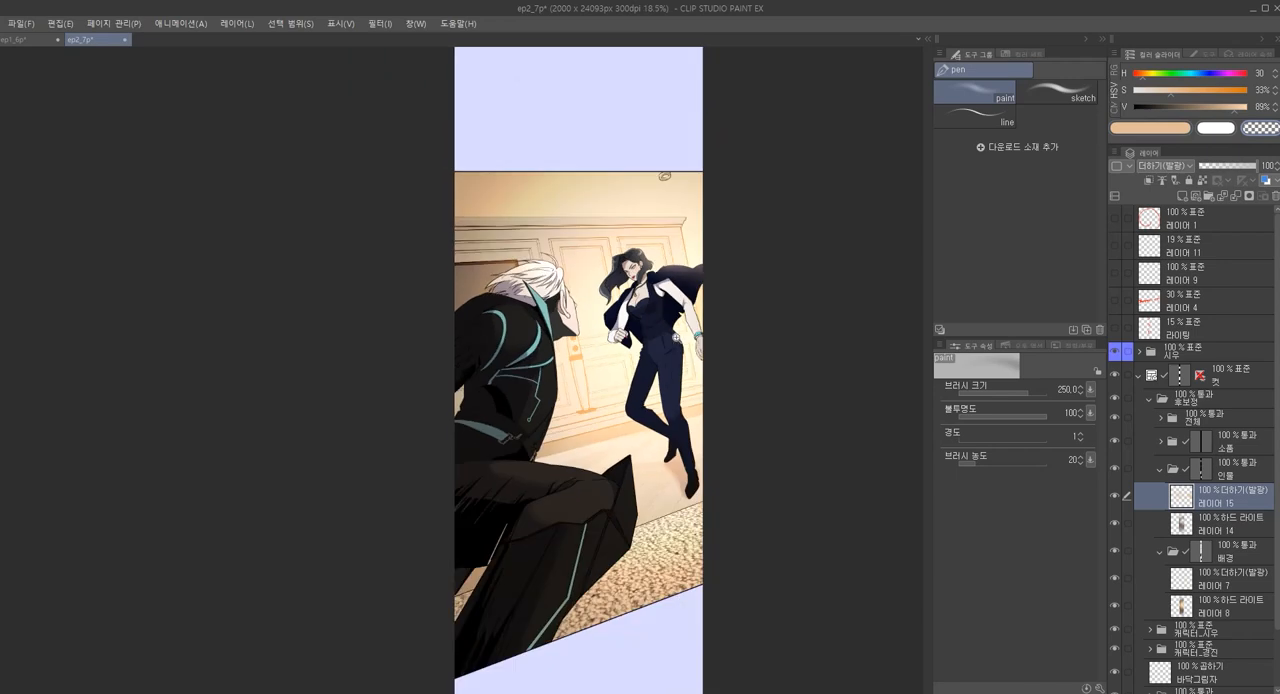
pyautogui.scroll(1, 697, 350)
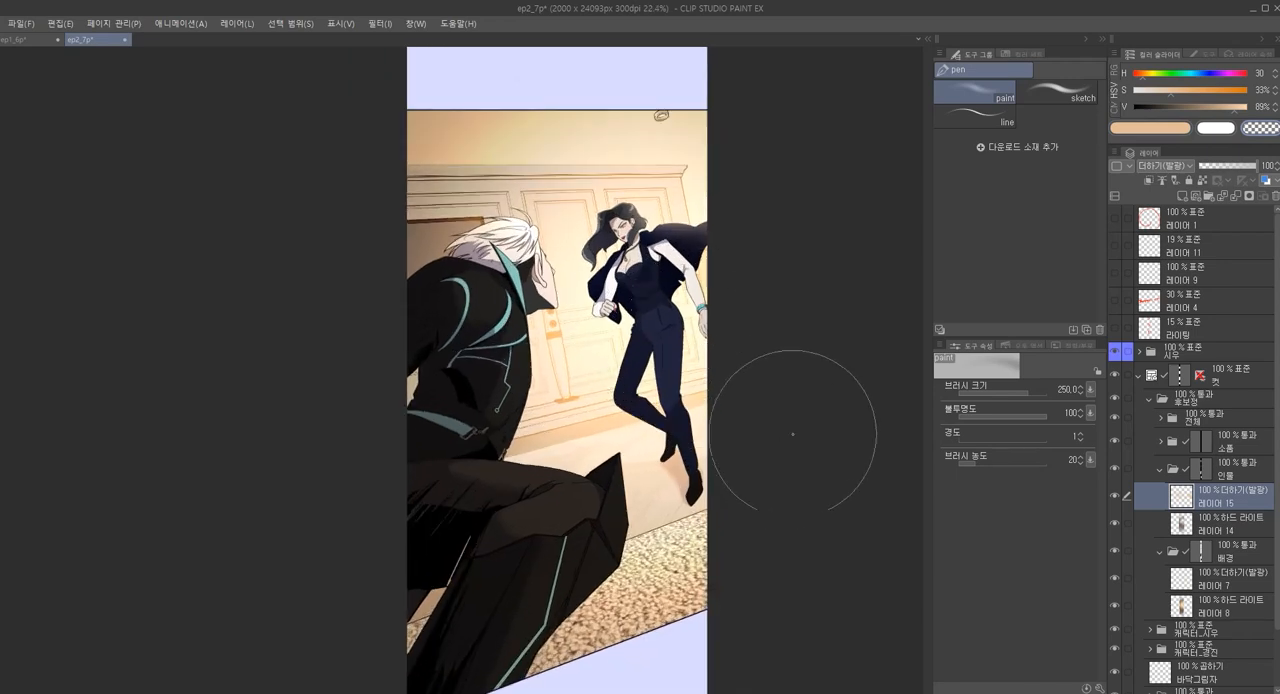
pyautogui.scroll(-2, 745, 485)
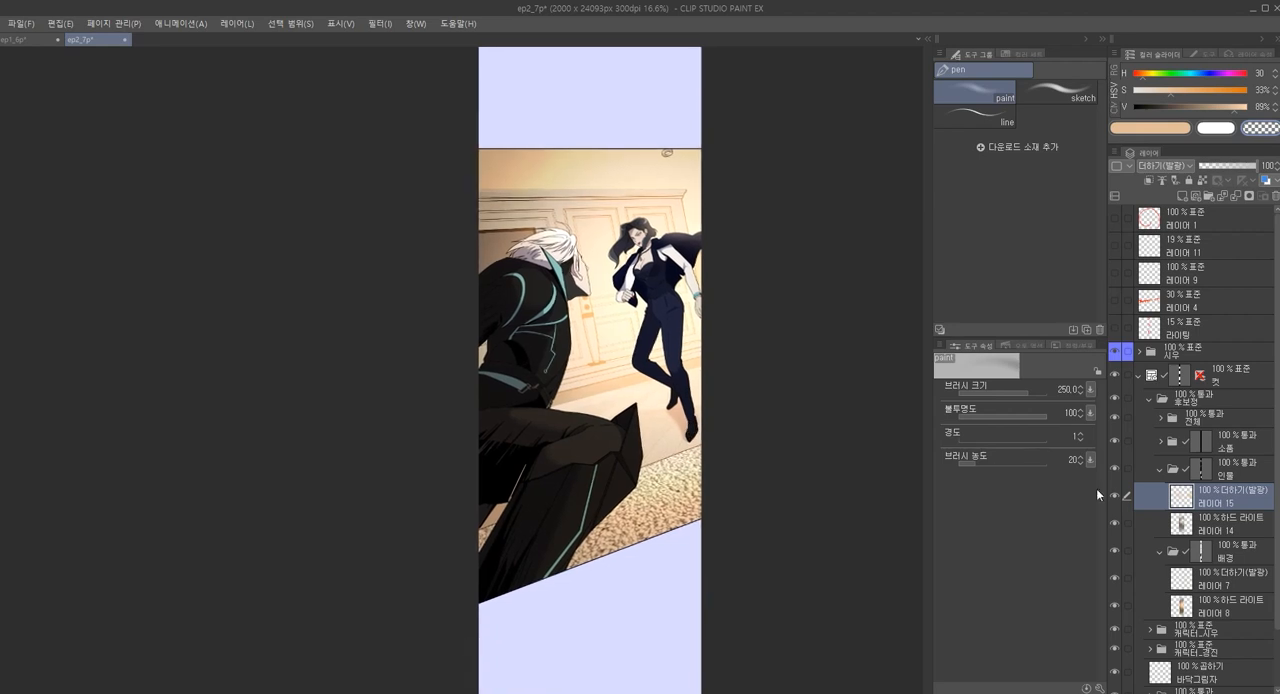
pyautogui.scroll(-1, 714, 357)
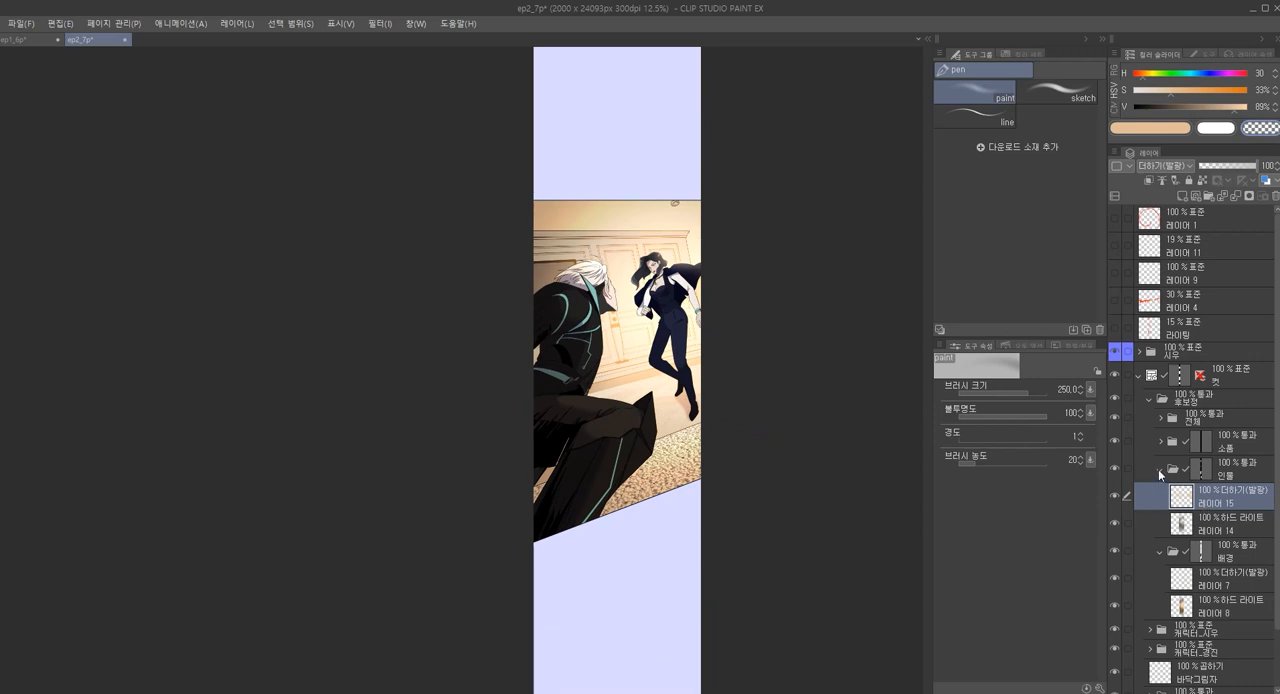
# Try converting the 캐릭터_시우 folder to a raster layer while keeping the original, and delete the converted copy
pyautogui.click(1160, 472)
pyautogui.scroll(-1, 1190, 537)
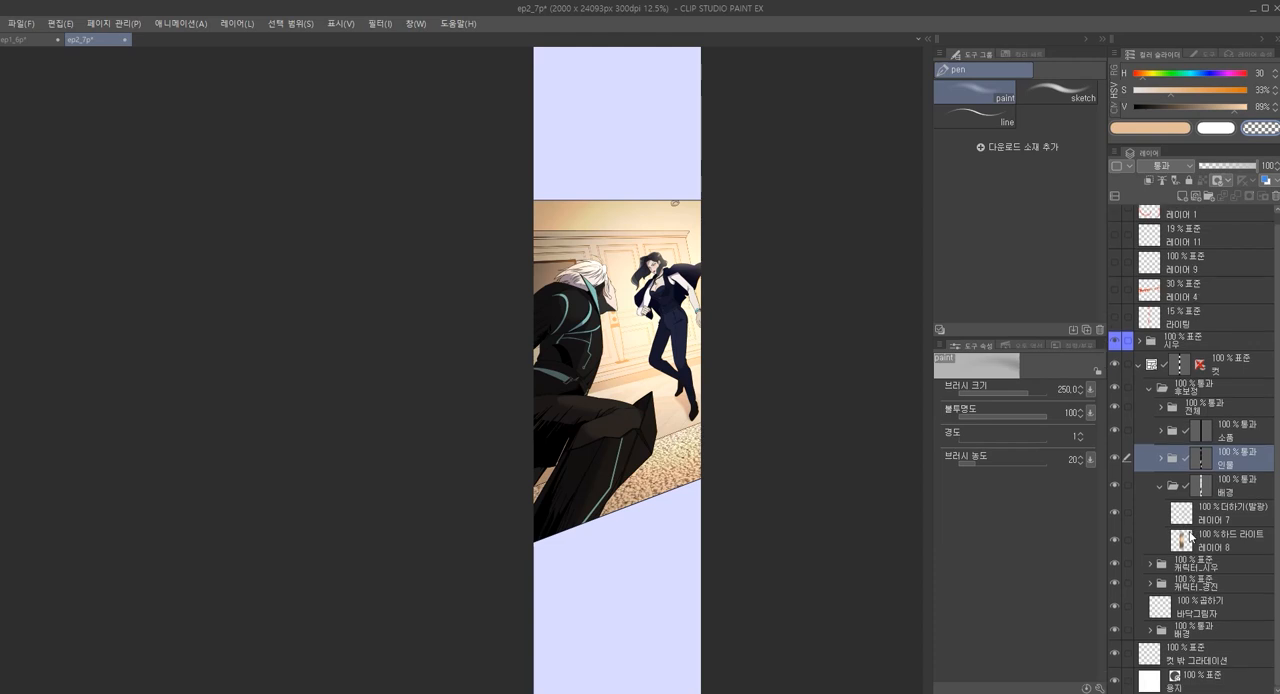
pyautogui.click(1169, 565)
pyautogui.click(1149, 565)
pyautogui.click(1203, 588)
pyautogui.scroll(-3, 1203, 588)
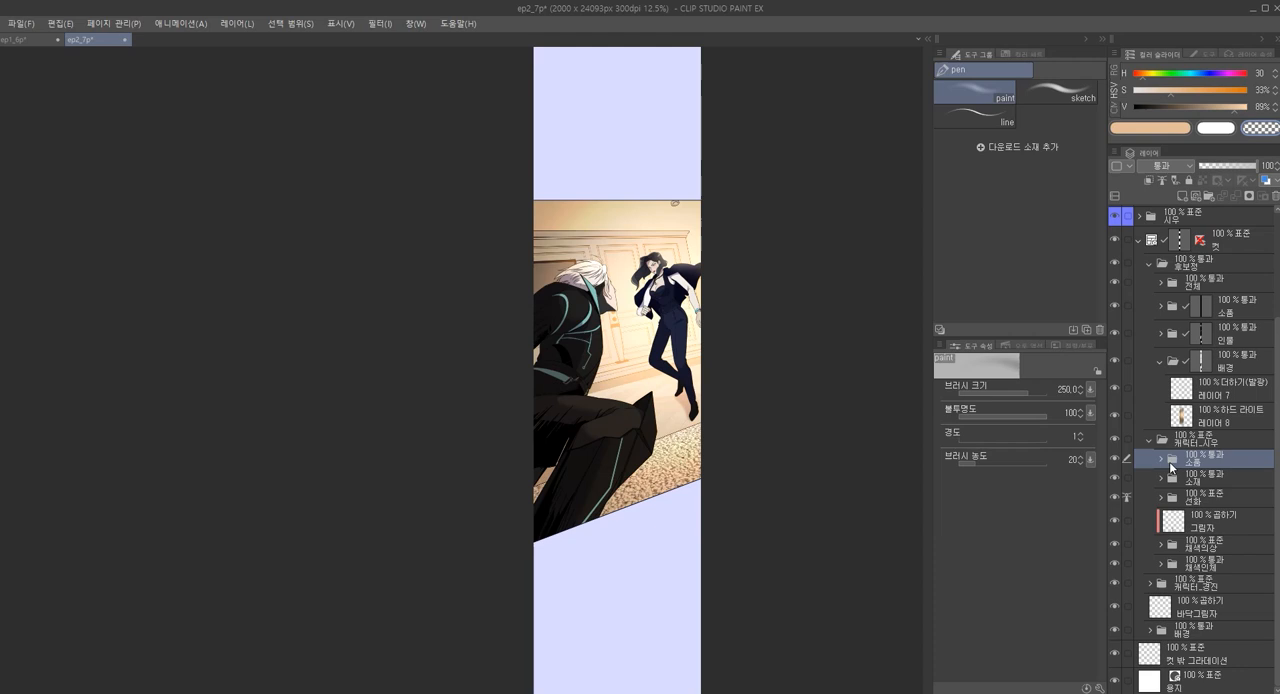
pyautogui.click(1150, 441)
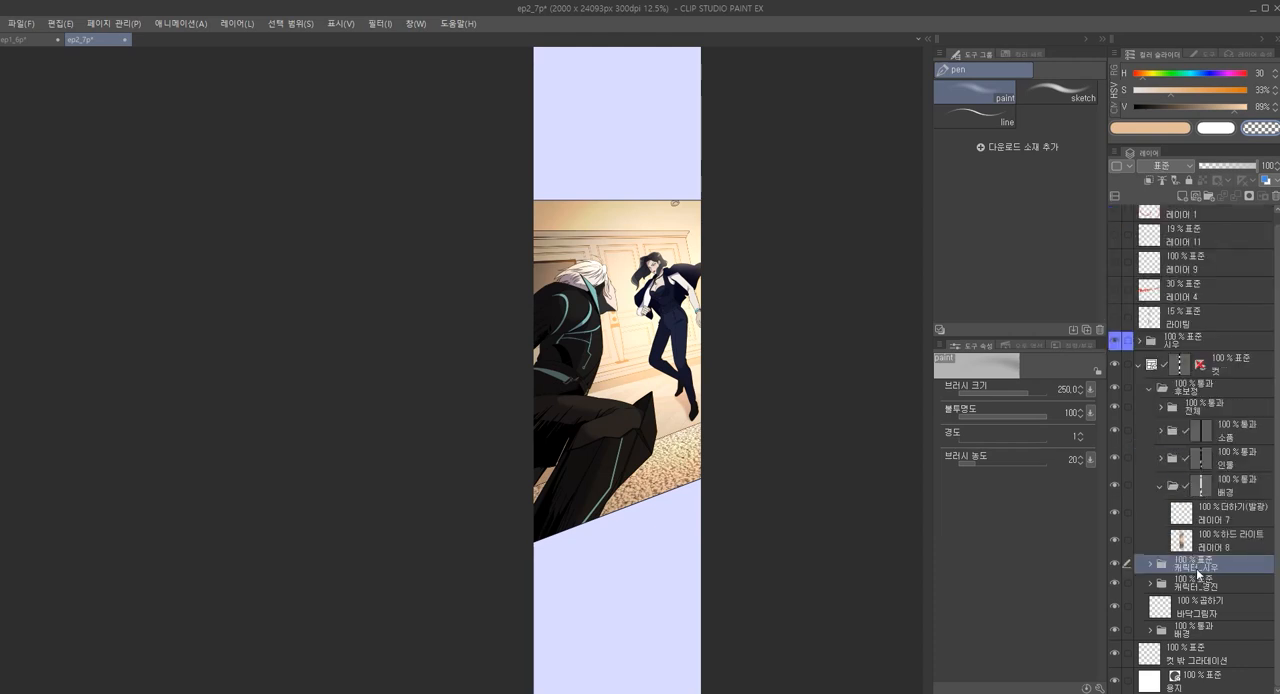
pyautogui.rightClick(1184, 572)
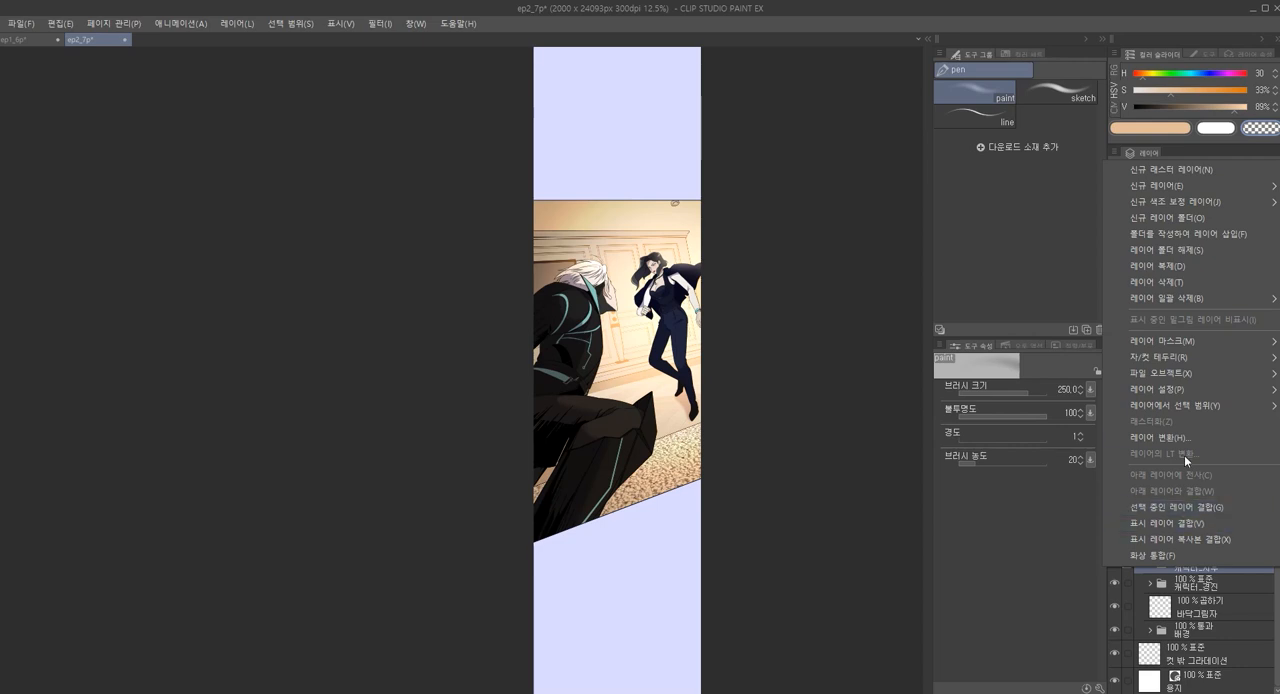
pyautogui.click(1183, 438)
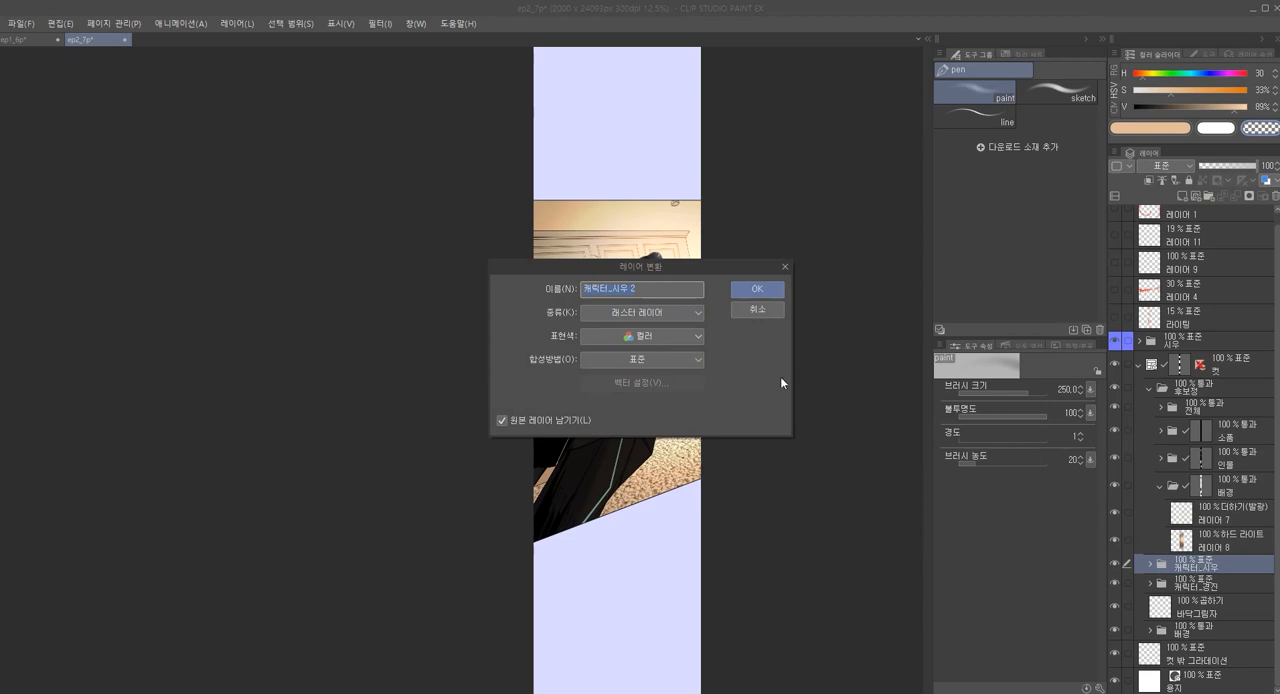
pyautogui.click(757, 289)
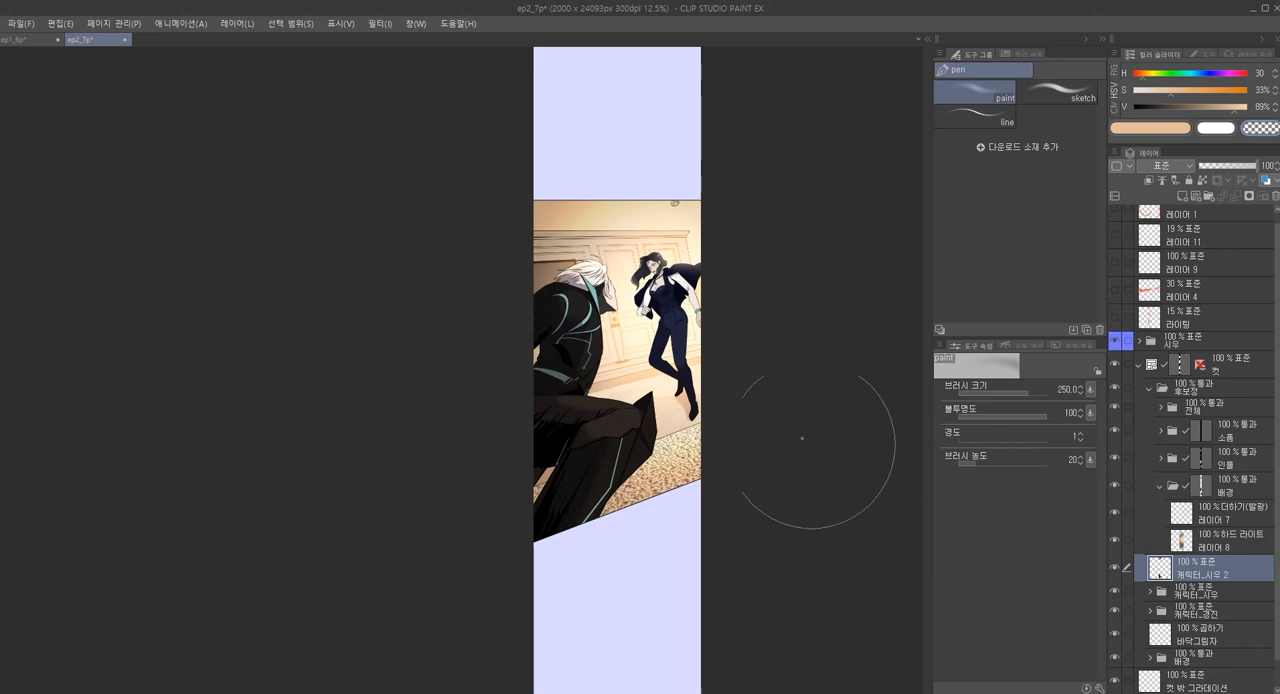
pyautogui.scroll(1, 604, 380)
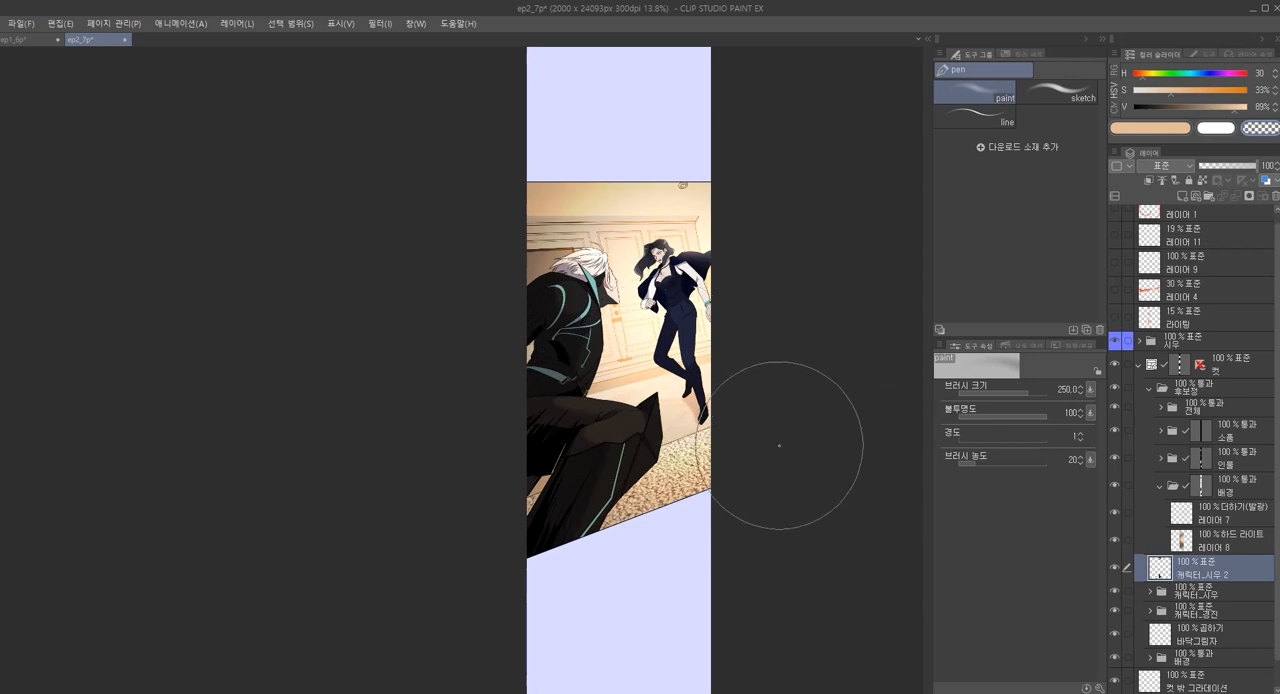
pyautogui.press('Delete')
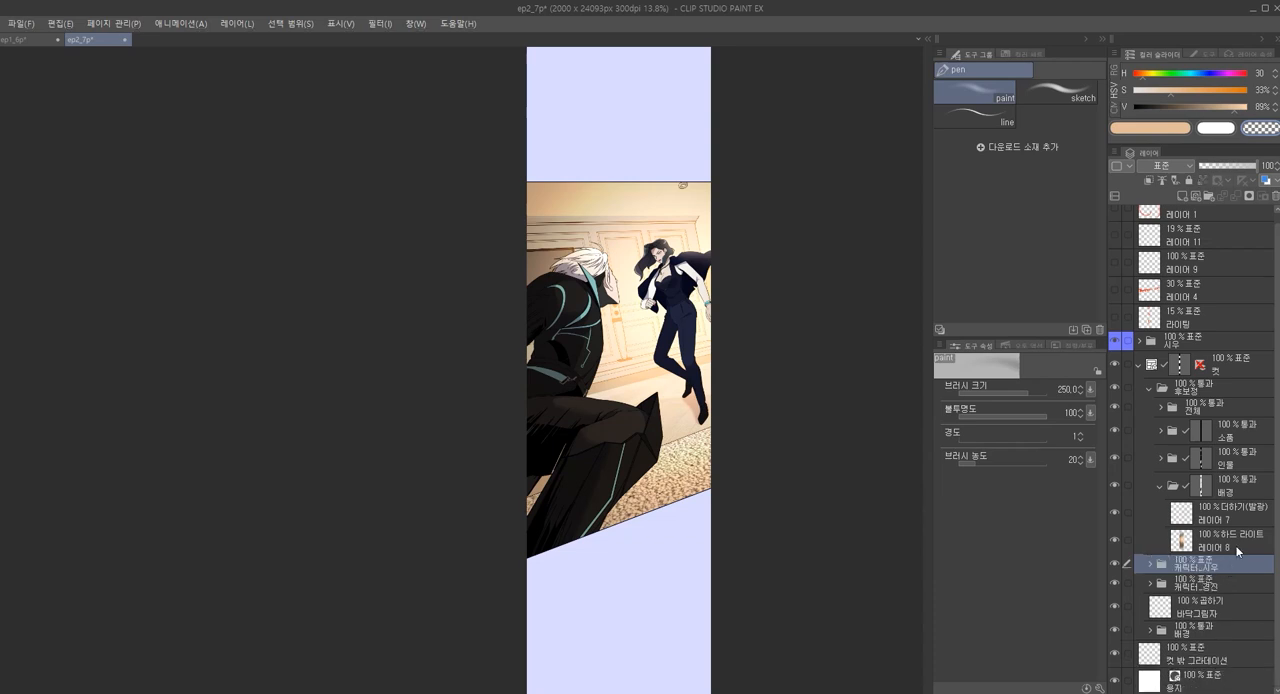
# Merge a copy of all visible layers into a new layer directly above the 캐릭터_경진 folder
pyautogui.rightClick(1243, 565)
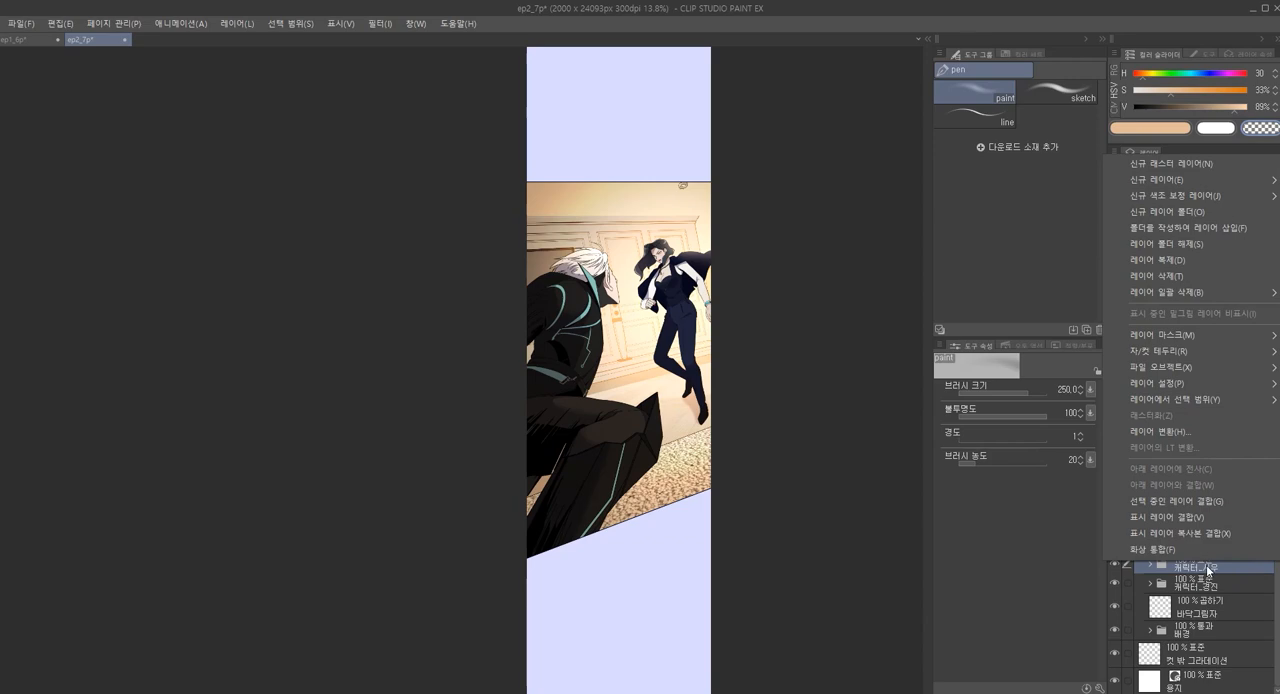
pyautogui.click(1246, 590)
pyautogui.rightClick(1243, 587)
pyautogui.click(1238, 604)
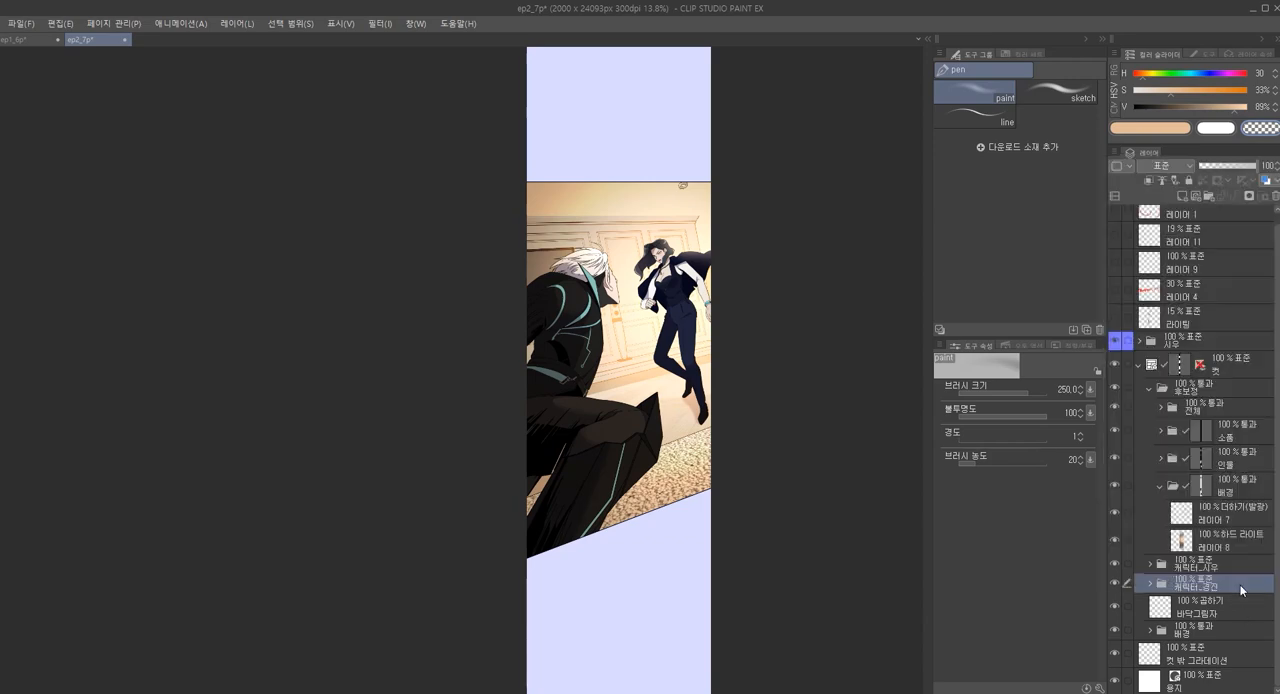
pyautogui.rightClick(1244, 564)
pyautogui.click(1243, 576)
pyautogui.rightClick(1244, 583)
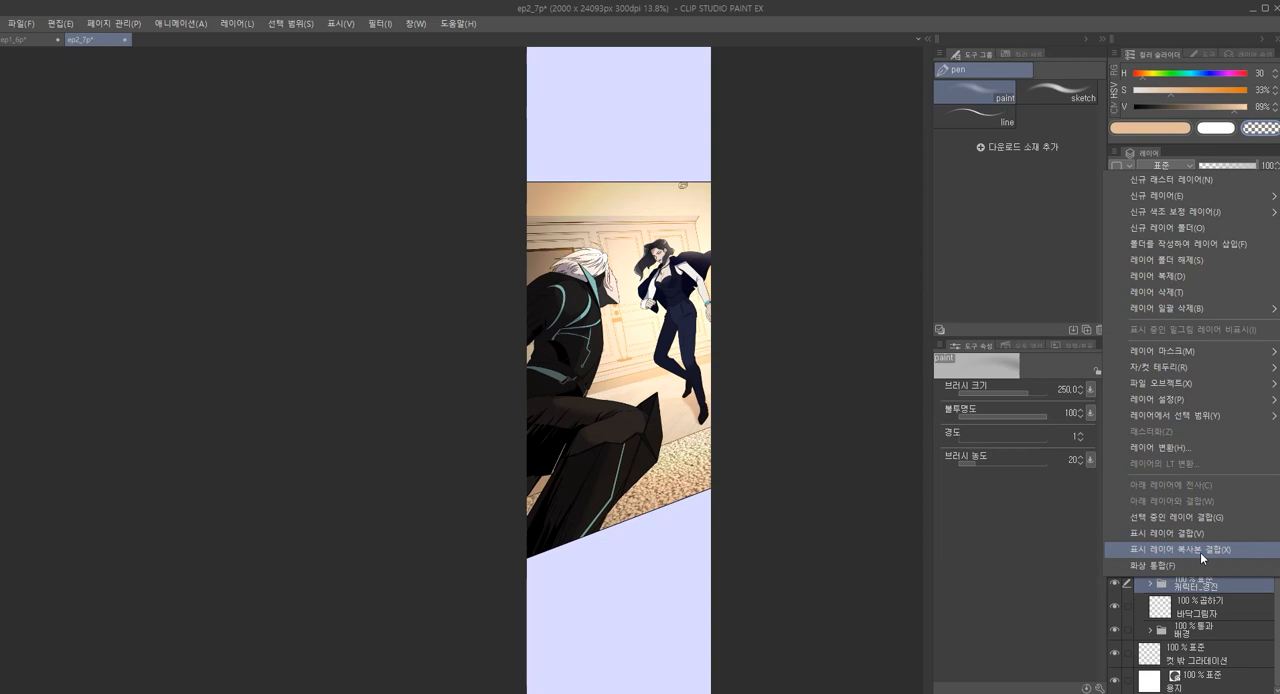
pyautogui.click(1200, 552)
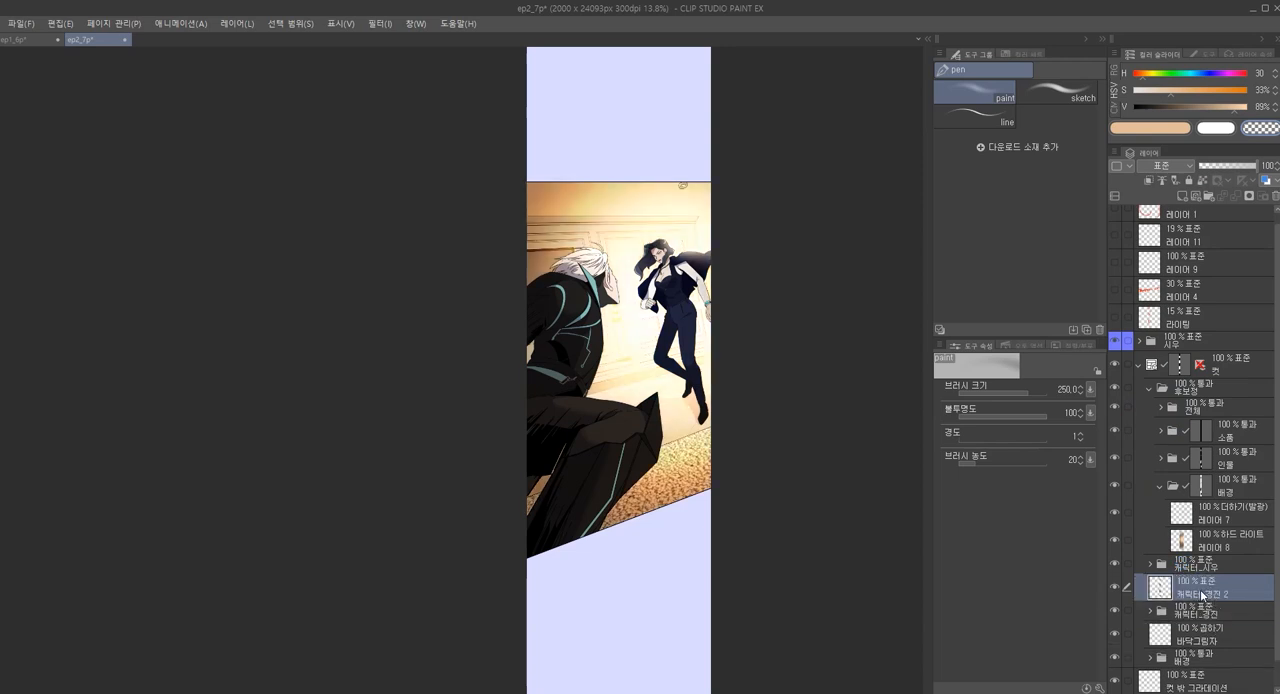
# Move the merged copy above the 후보정 folder inside 컷 and temporarily isolate it to check its content
pyautogui.moveTo(1188, 592); pyautogui.dragTo(1200, 372)
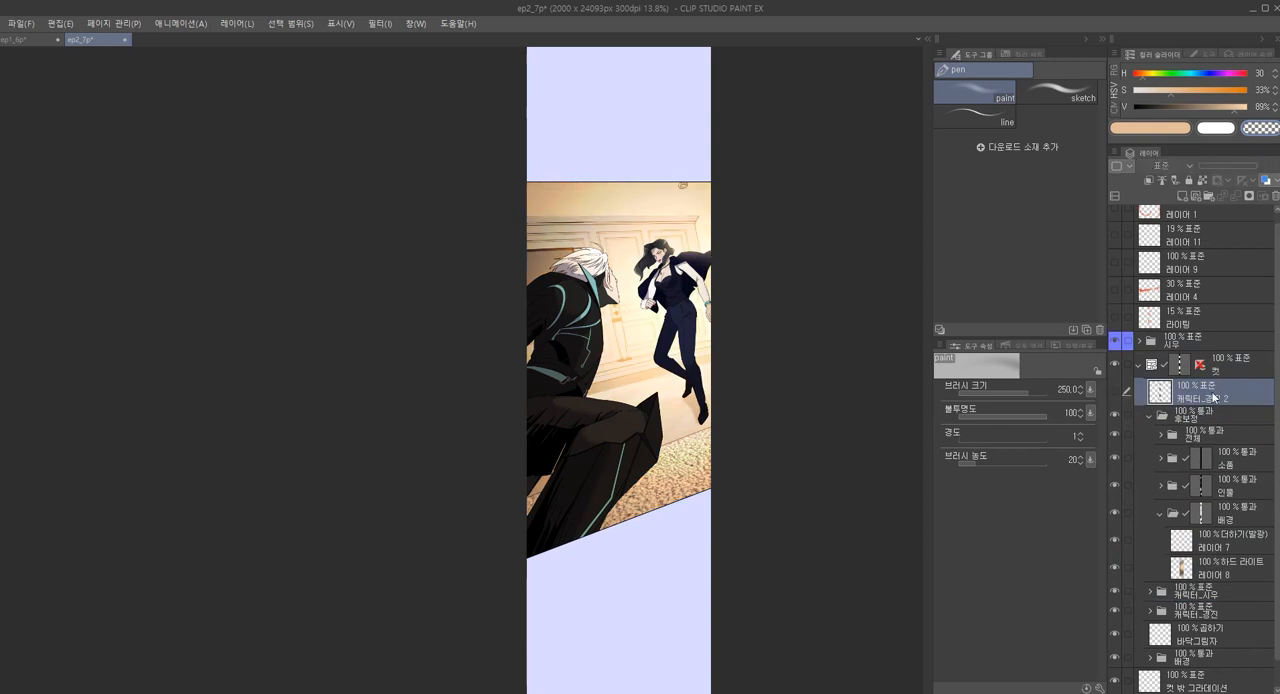
pyautogui.keyDown('alt'); pyautogui.click(1116, 397); pyautogui.keyUp('alt')
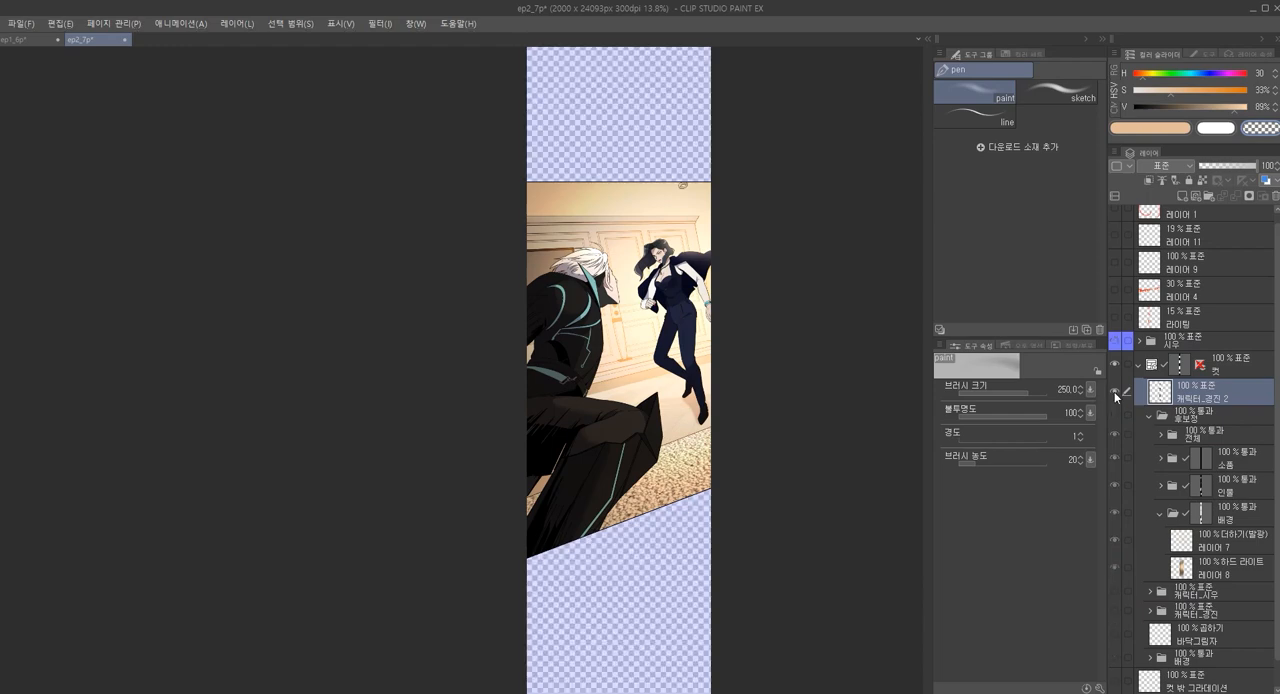
pyautogui.scroll(2, 697, 327)
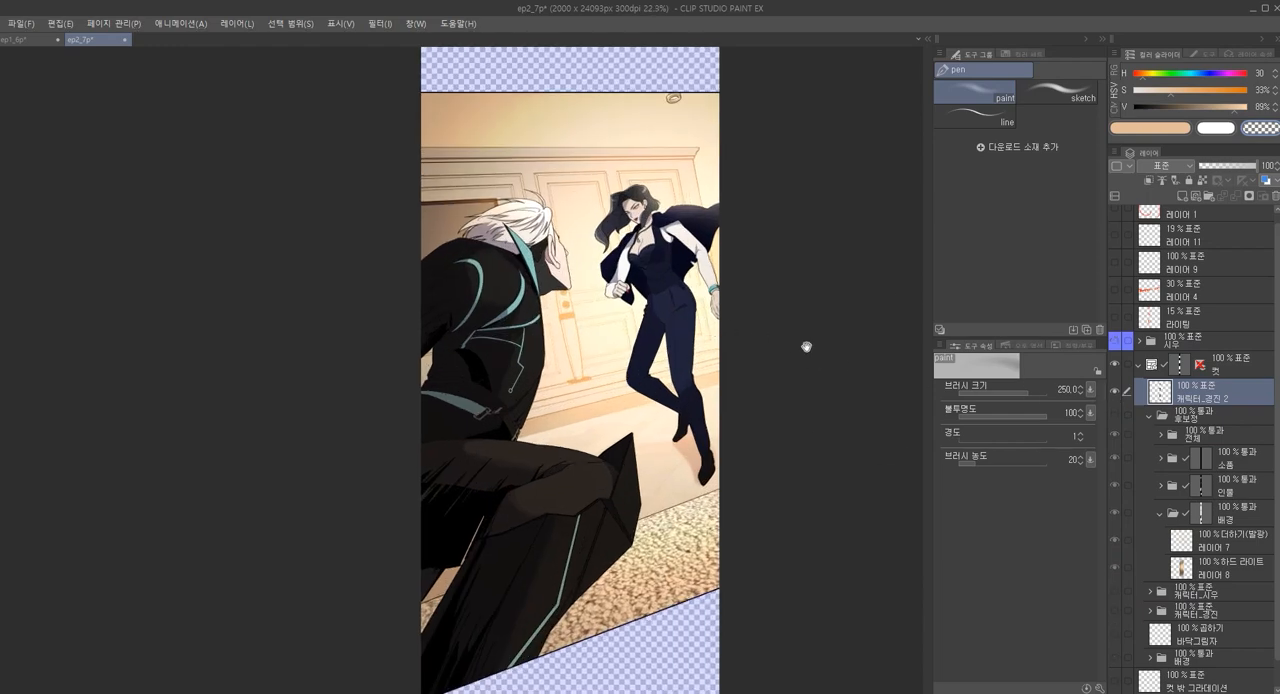
pyautogui.keyDown('alt'); pyautogui.click(1114, 390); pyautogui.keyUp('alt')
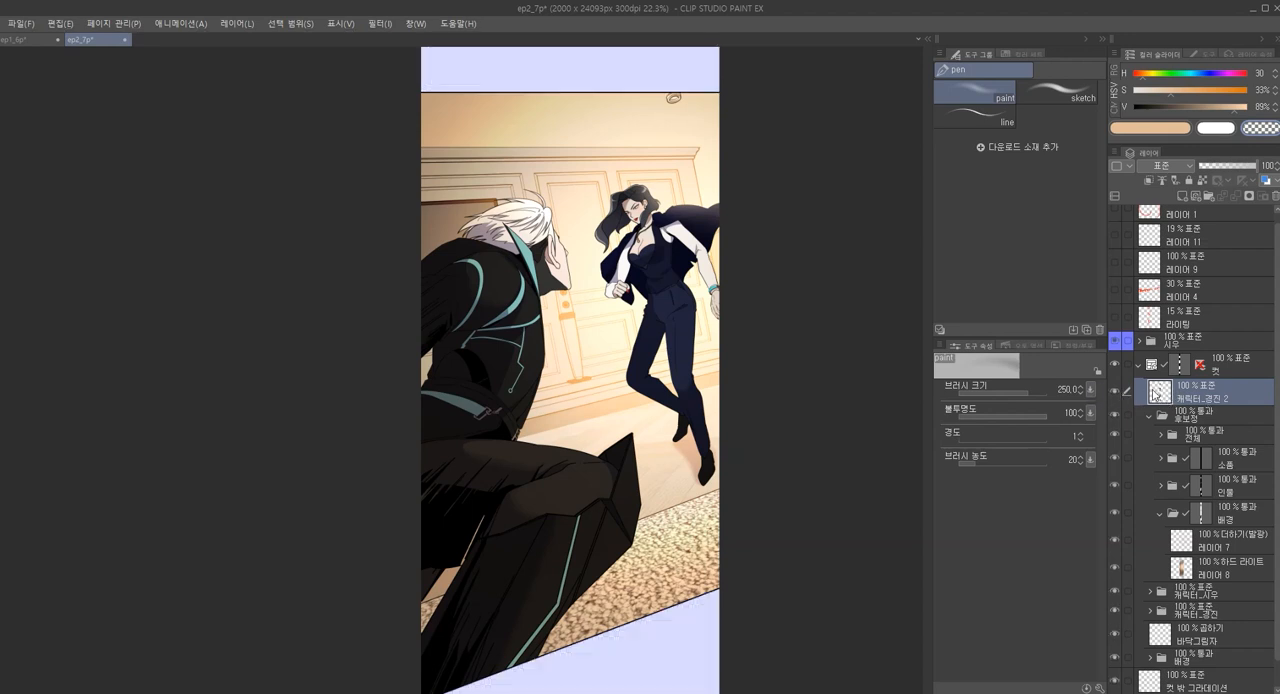
# Place the merged copy inside the 전체 folder of 후보정 and expand that folder
pyautogui.press('m')
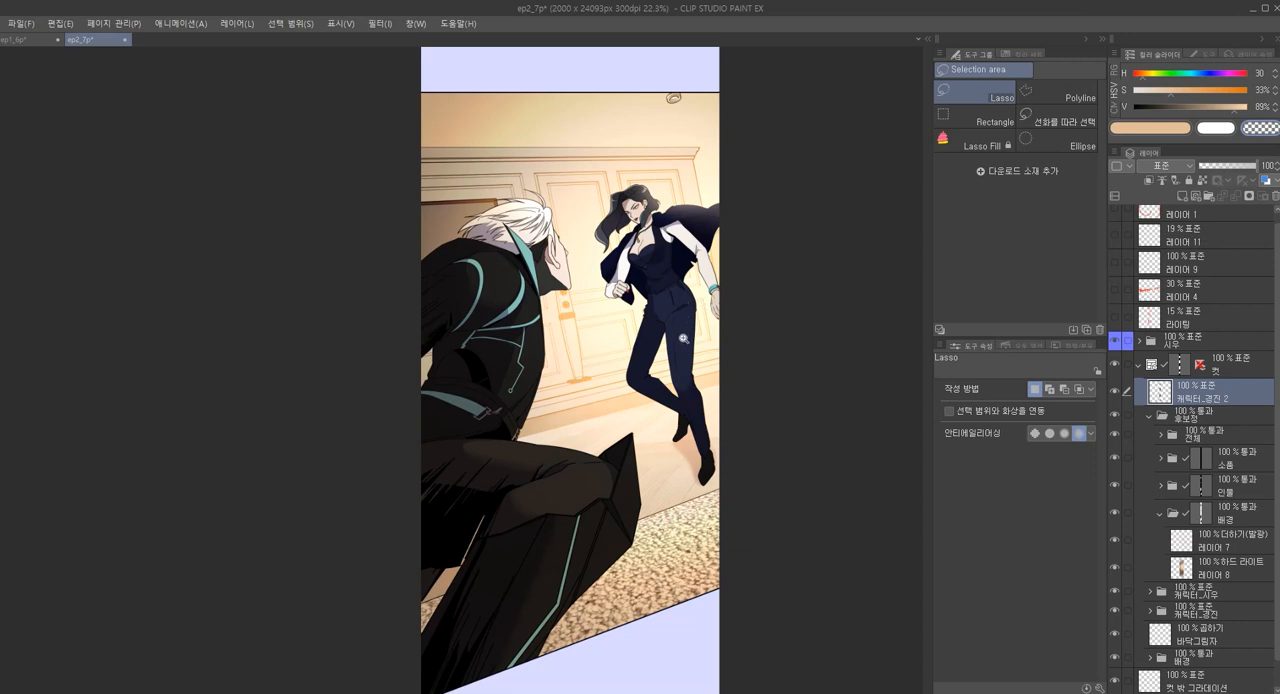
pyautogui.scroll(-1, 684, 338)
pyautogui.moveTo(1163, 400); pyautogui.dragTo(1166, 421)
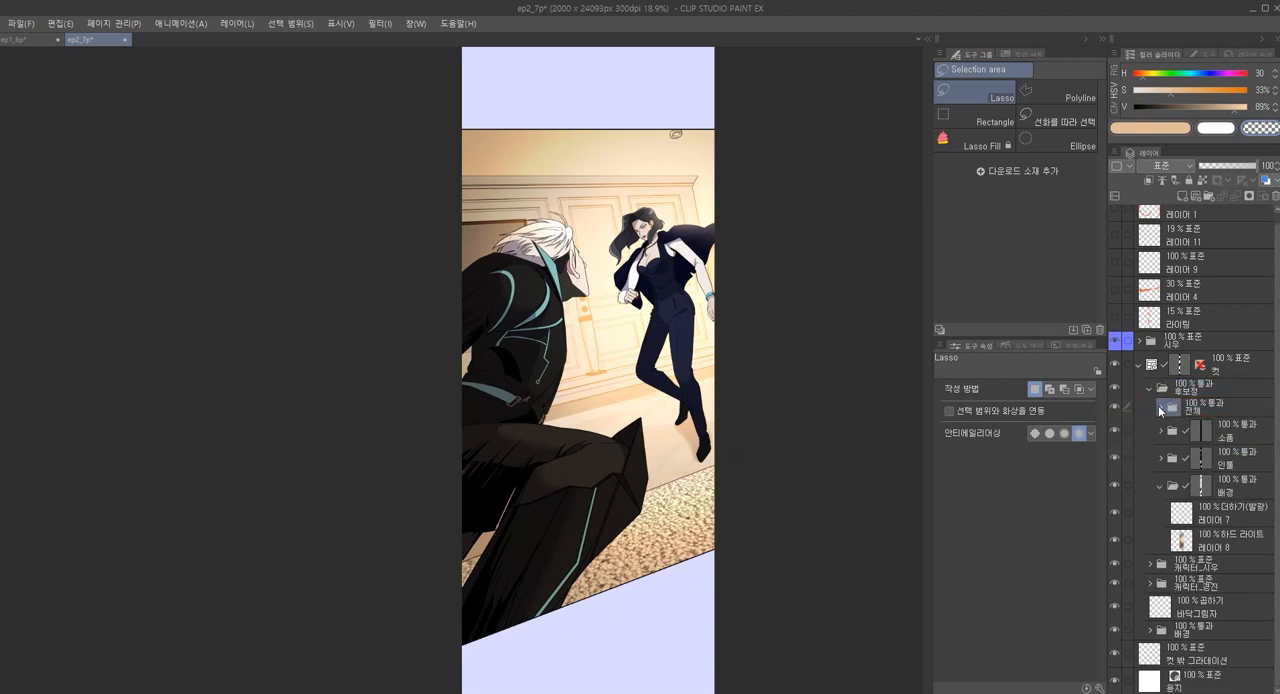
pyautogui.click(1160, 409)
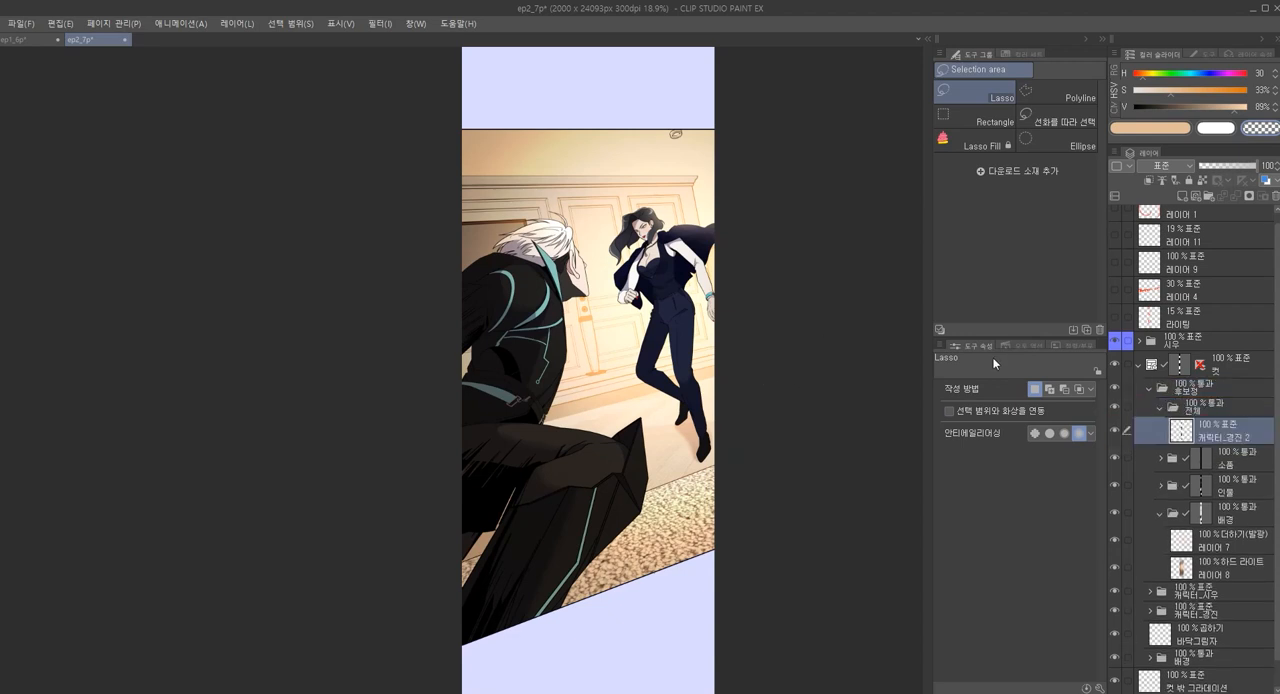
# Try the radial blur filter (방사형 흐리기) on the merged layer in the 전체 folder
pyautogui.scroll(-2, 704, 313)
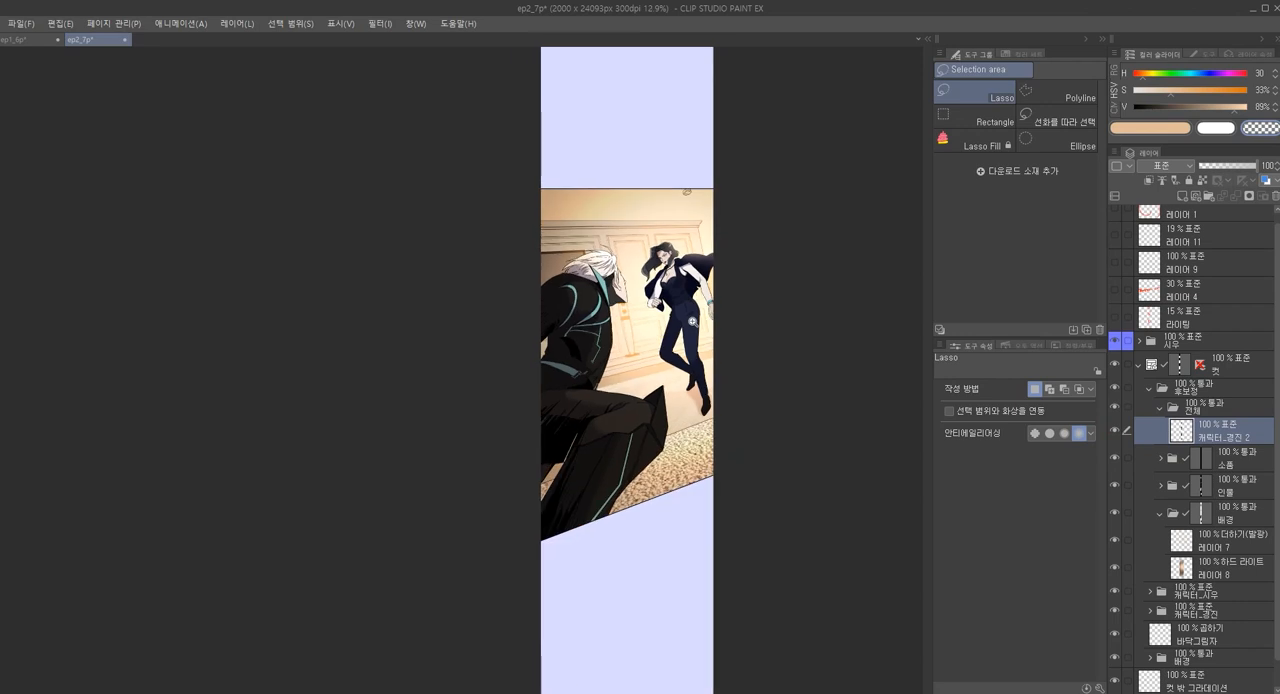
pyautogui.click(376, 23)
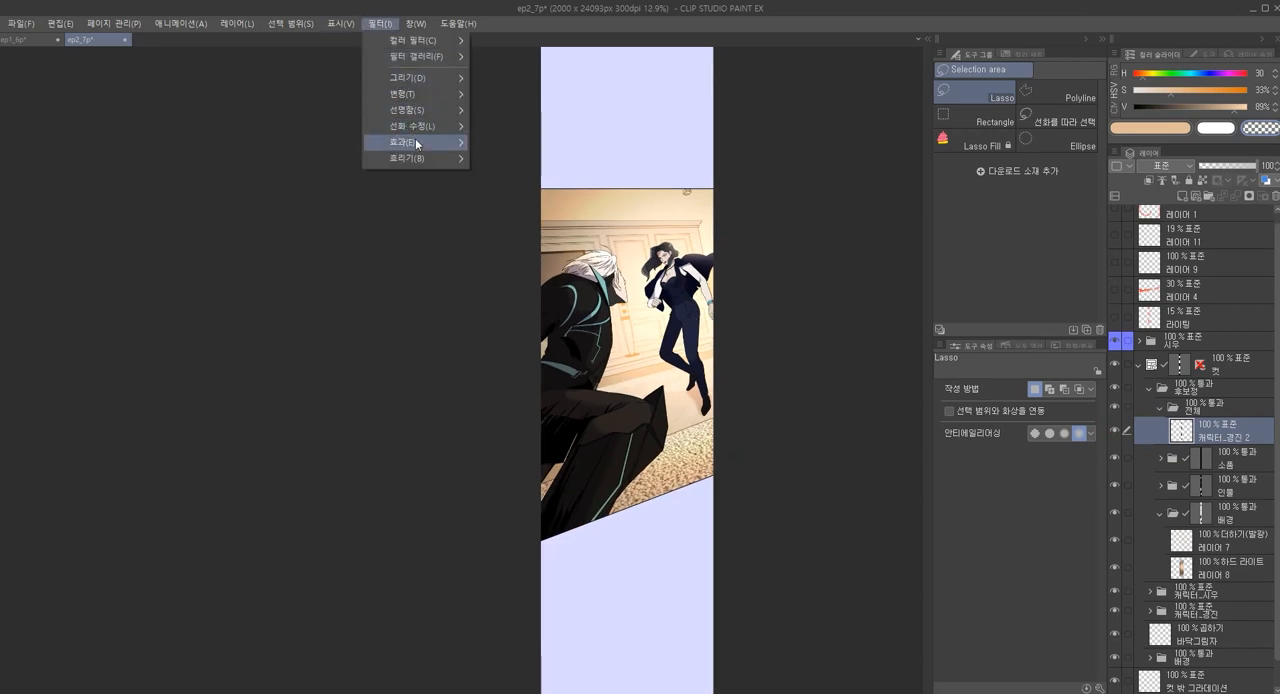
pyautogui.moveTo(423, 127)
pyautogui.moveTo(425, 158)
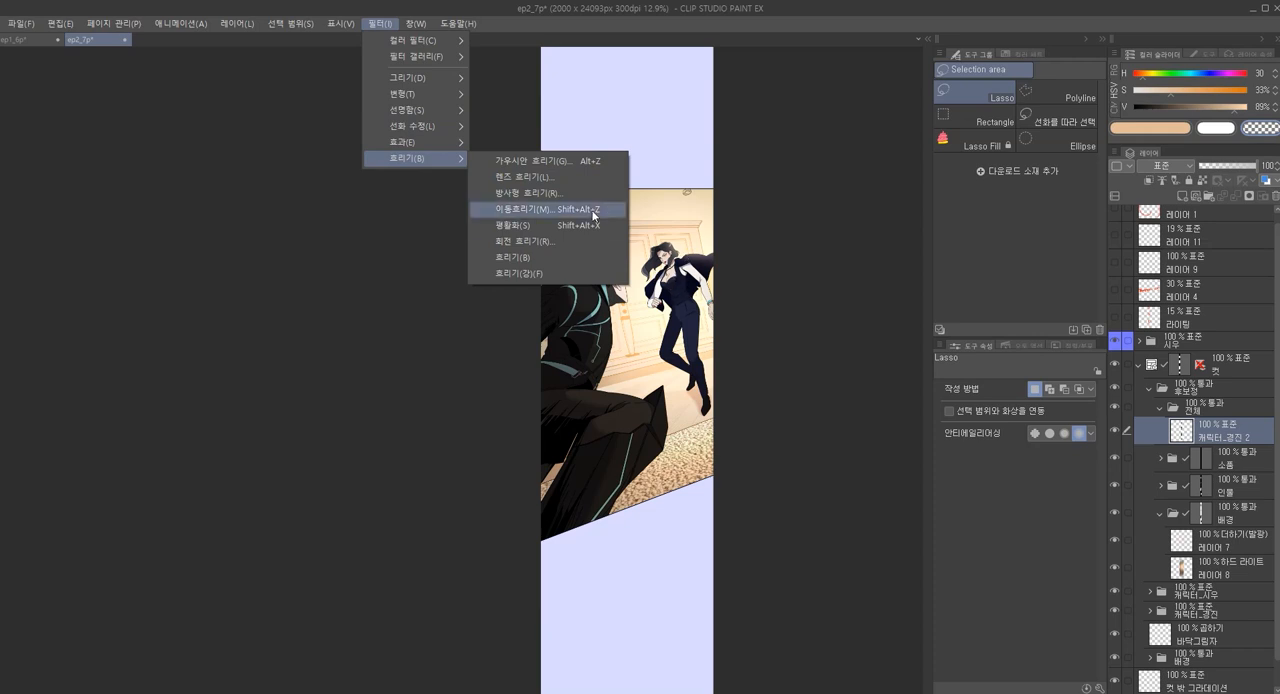
pyautogui.click(547, 192)
pyautogui.moveTo(671, 309); pyautogui.dragTo(314, 300)
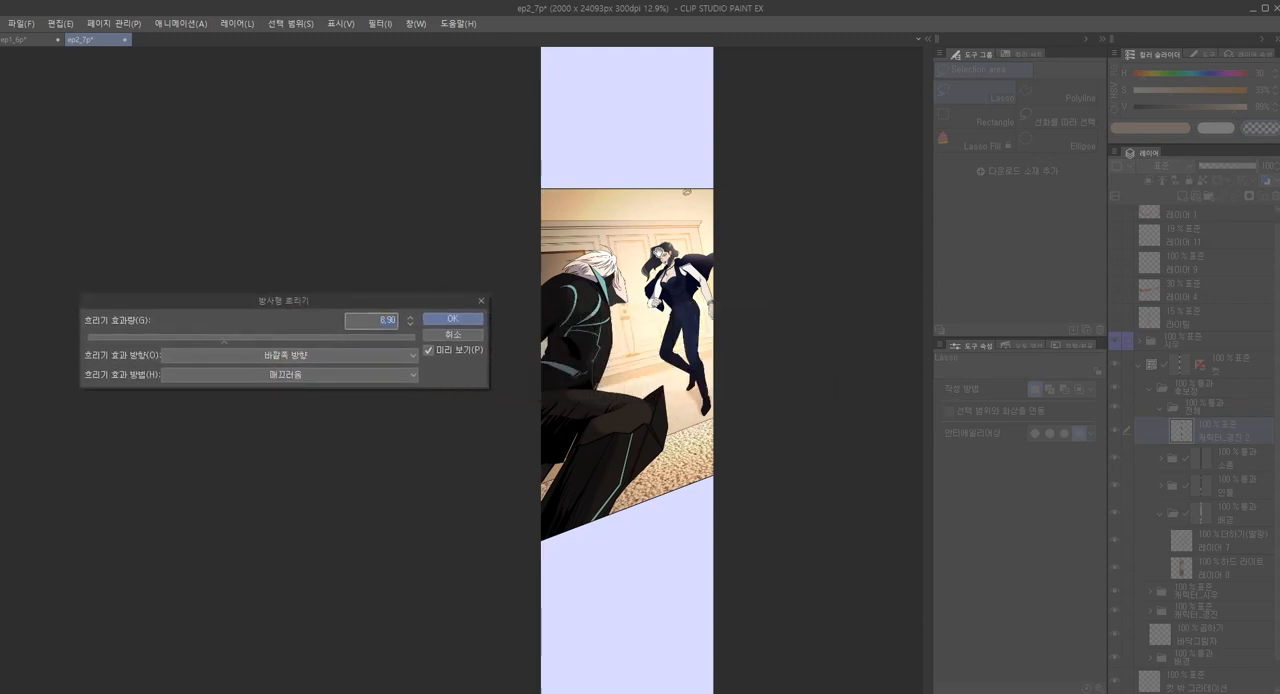
pyautogui.scroll(-5, 687, 288)
pyautogui.moveTo(700, 180); pyautogui.dragTo(710, 243)
pyautogui.scroll(4, 698, 354)
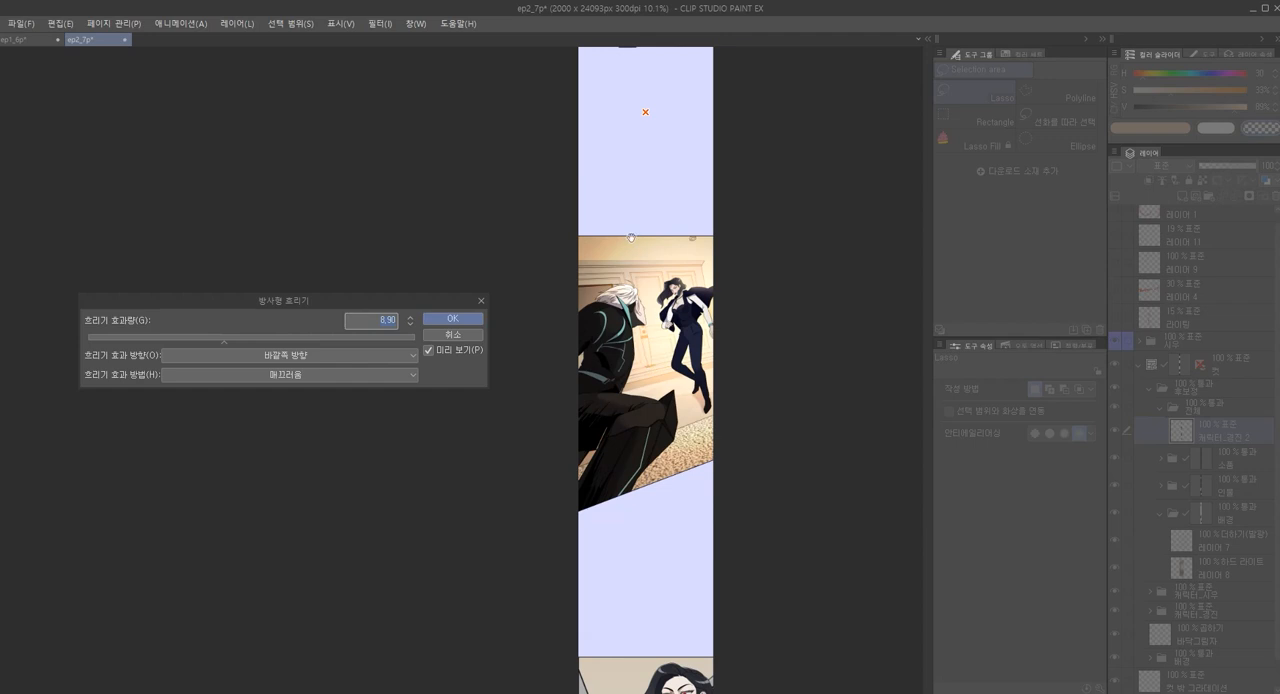
pyautogui.click(450, 336)
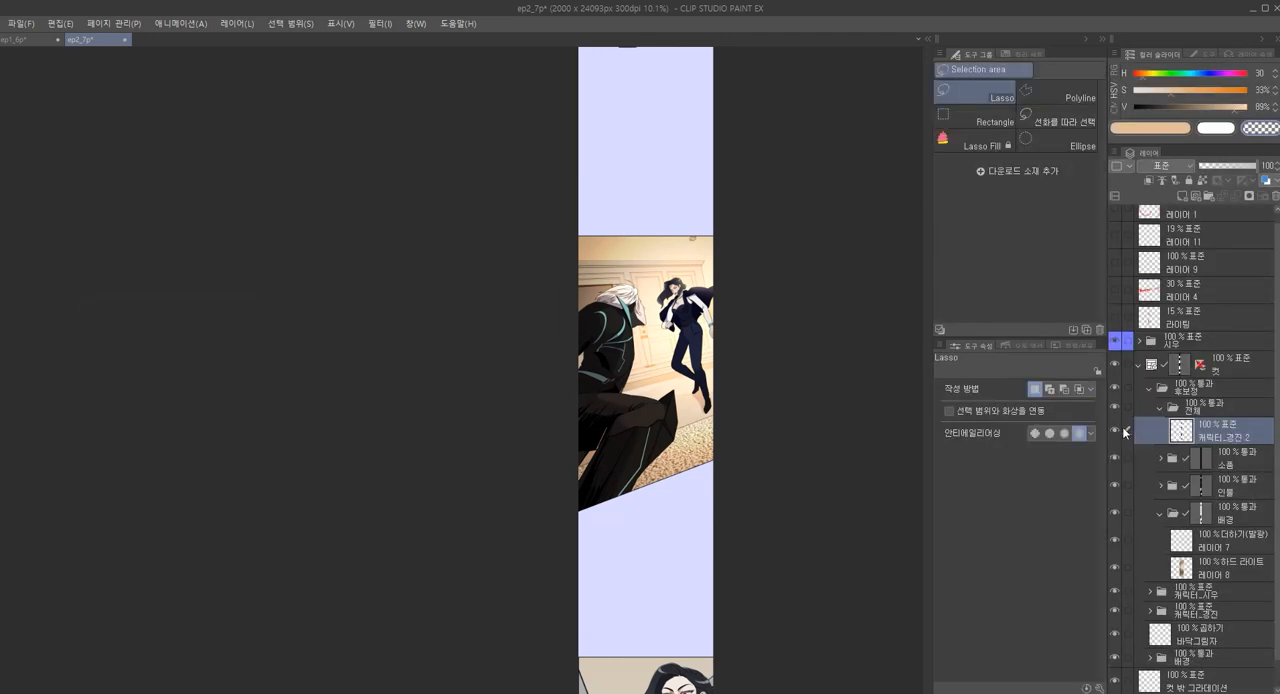
# Lasso the fight panel, copy that area of the merged layer to a new layer, and delete the original merged layer
pyautogui.press('alt')
pyautogui.moveTo(817, 298); pyautogui.dragTo(825, 243)
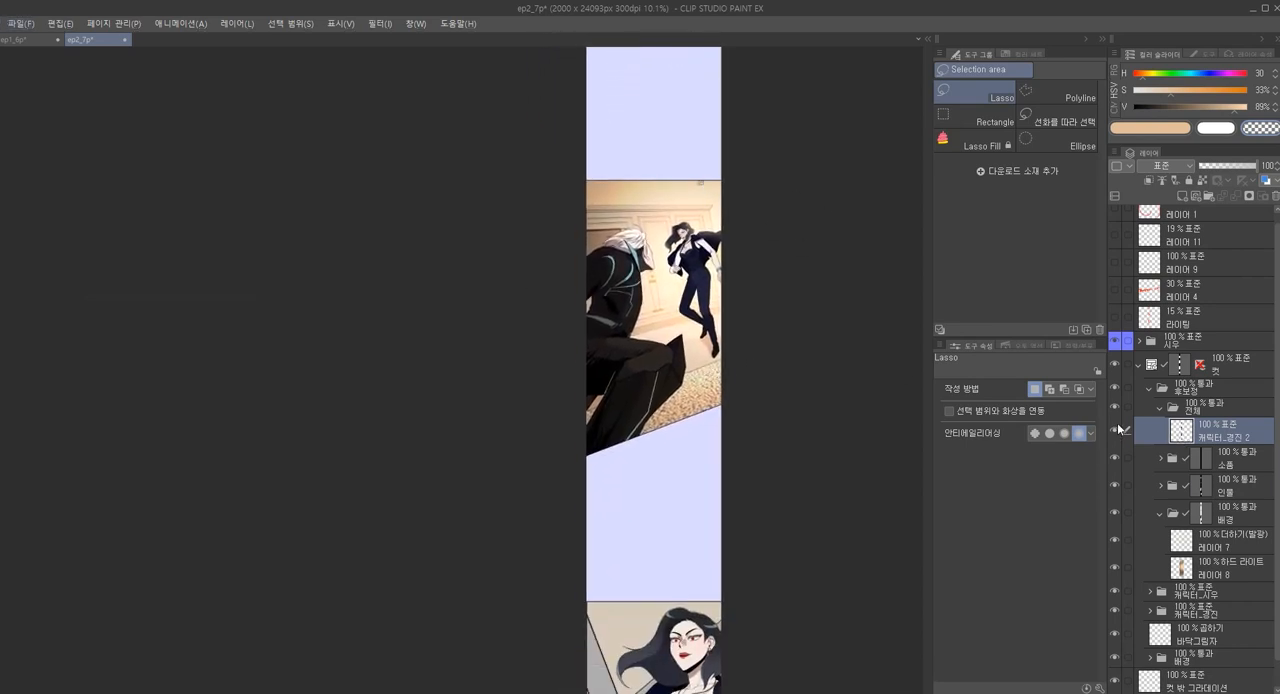
pyautogui.moveTo(786, 146)
pyautogui.mouseDown()
pyautogui.moveTo(469, 250)
pyautogui.moveTo(457, 524)
pyautogui.moveTo(641, 535)
pyautogui.moveTo(799, 434)
pyautogui.moveTo(836, 321)
pyautogui.mouseUp()
pyautogui.hotkey('ctrl', 'c')
pyautogui.hotkey('ctrl', 'v')
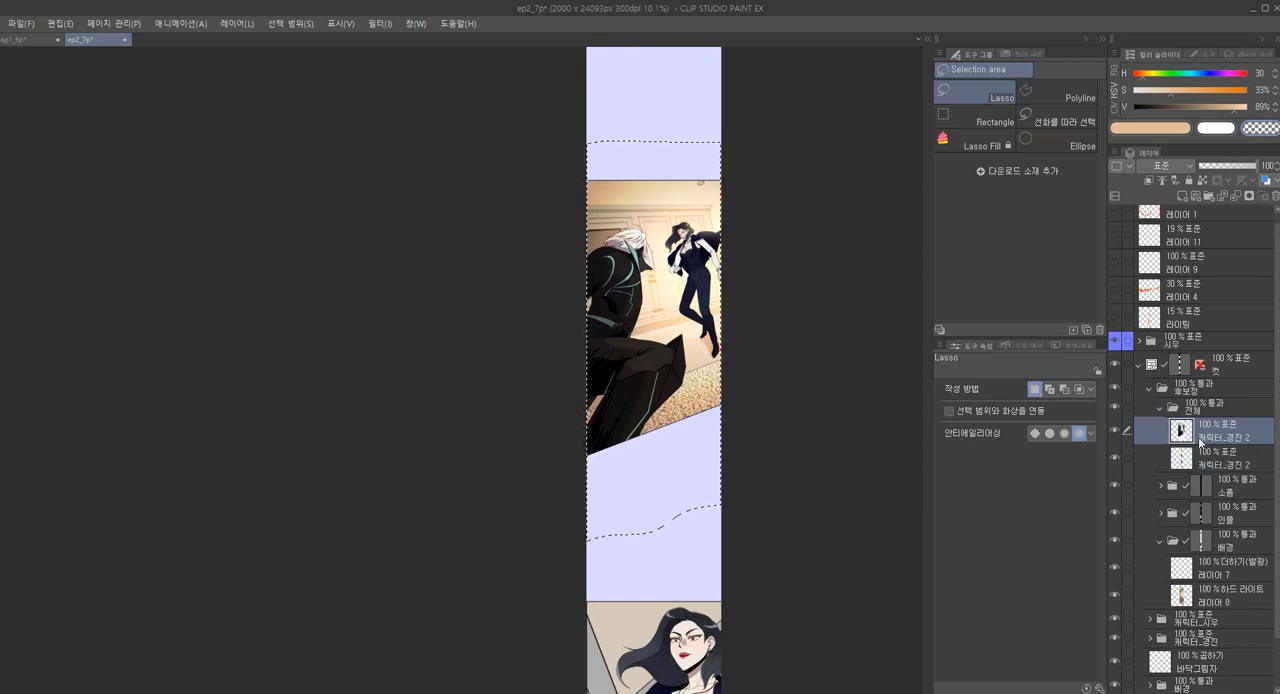
pyautogui.click(1200, 470)
pyautogui.press('Delete')
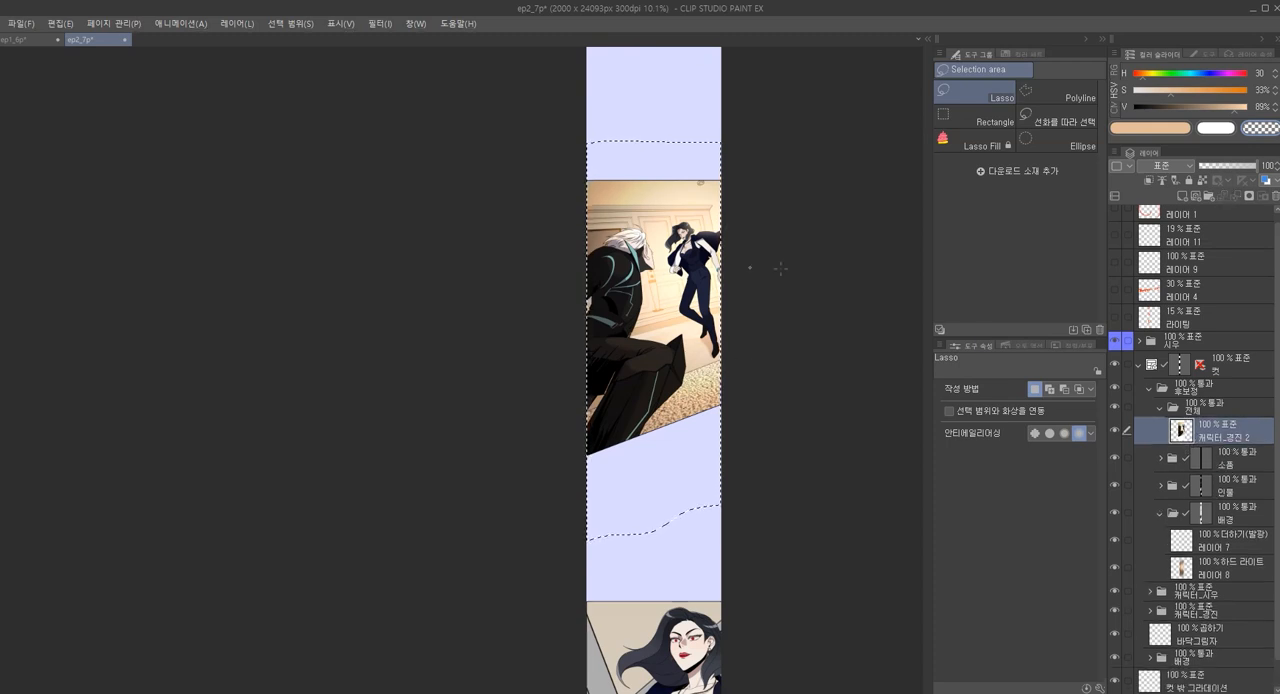
# Set up a radial blur (방사형 흐리기) on the fight panel copy, centred on the standing woman, with an effect amount of 8.48
pyautogui.click(660, 278)
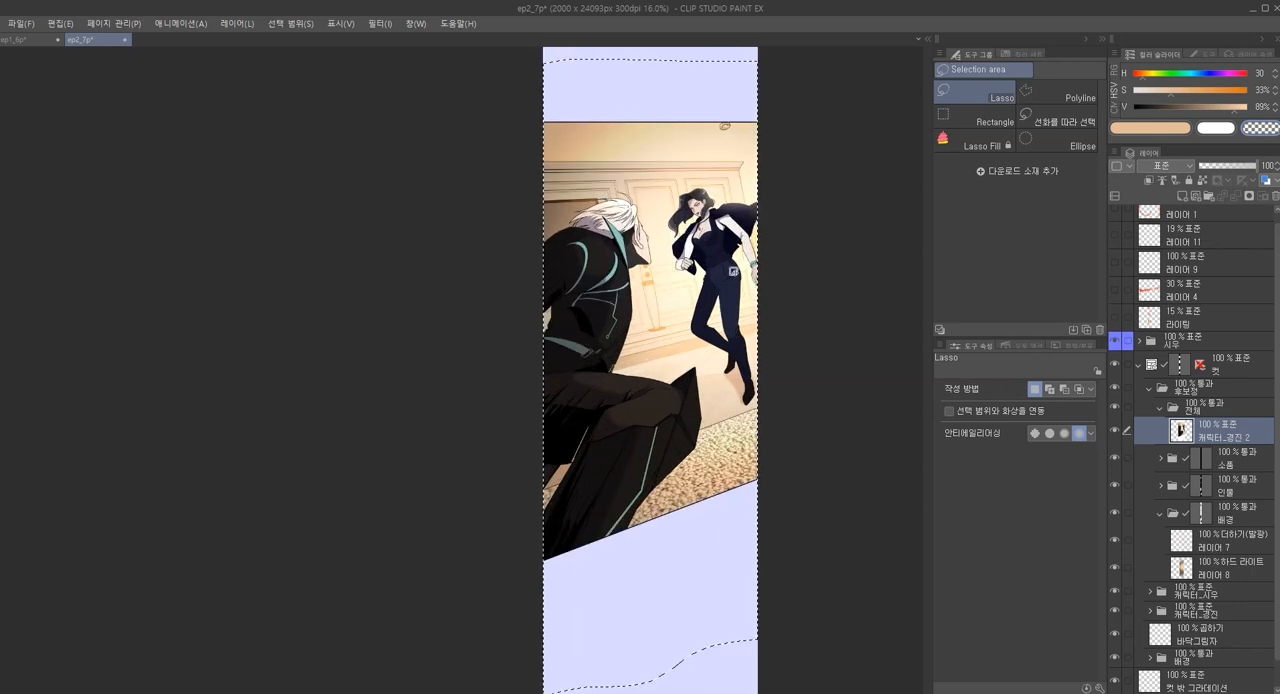
pyautogui.click(383, 28)
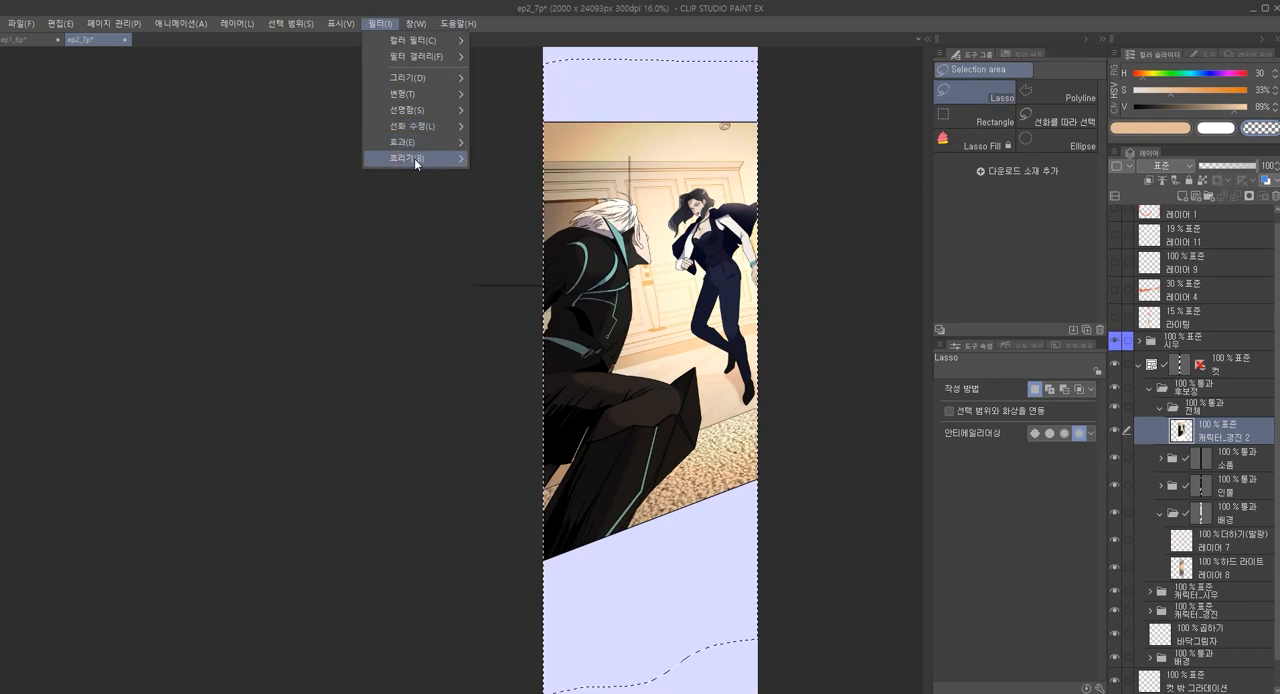
pyautogui.moveTo(414, 158)
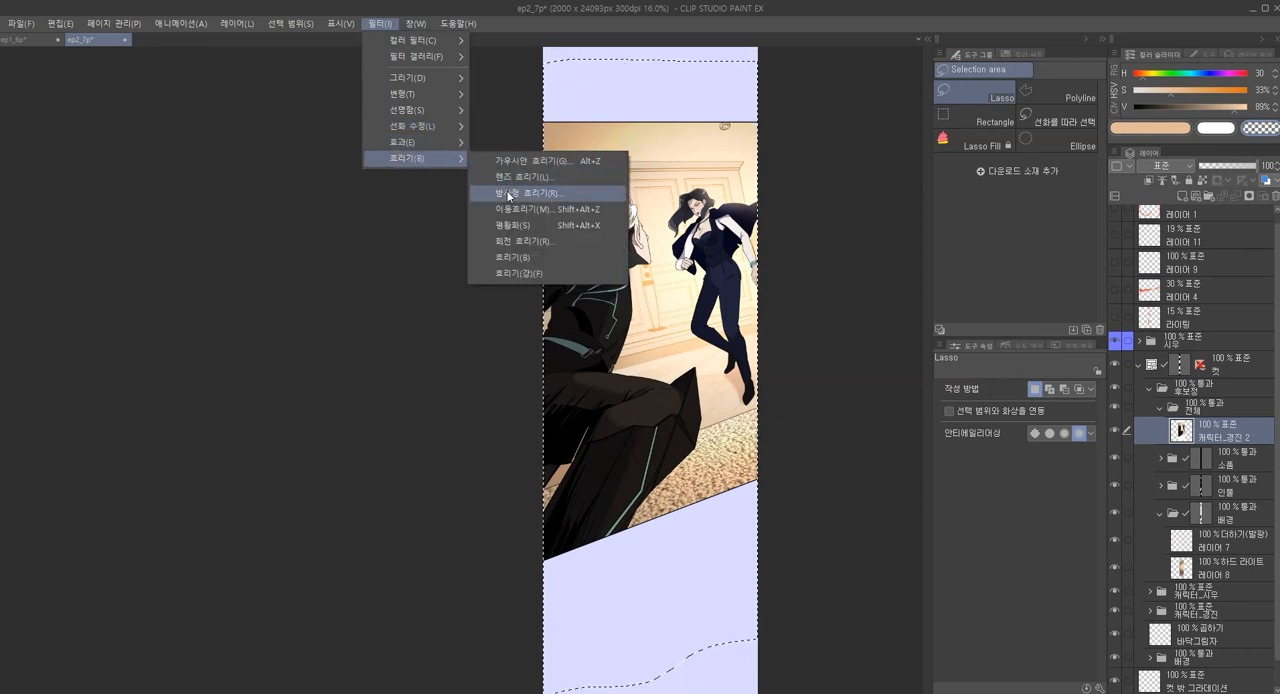
pyautogui.click(509, 194)
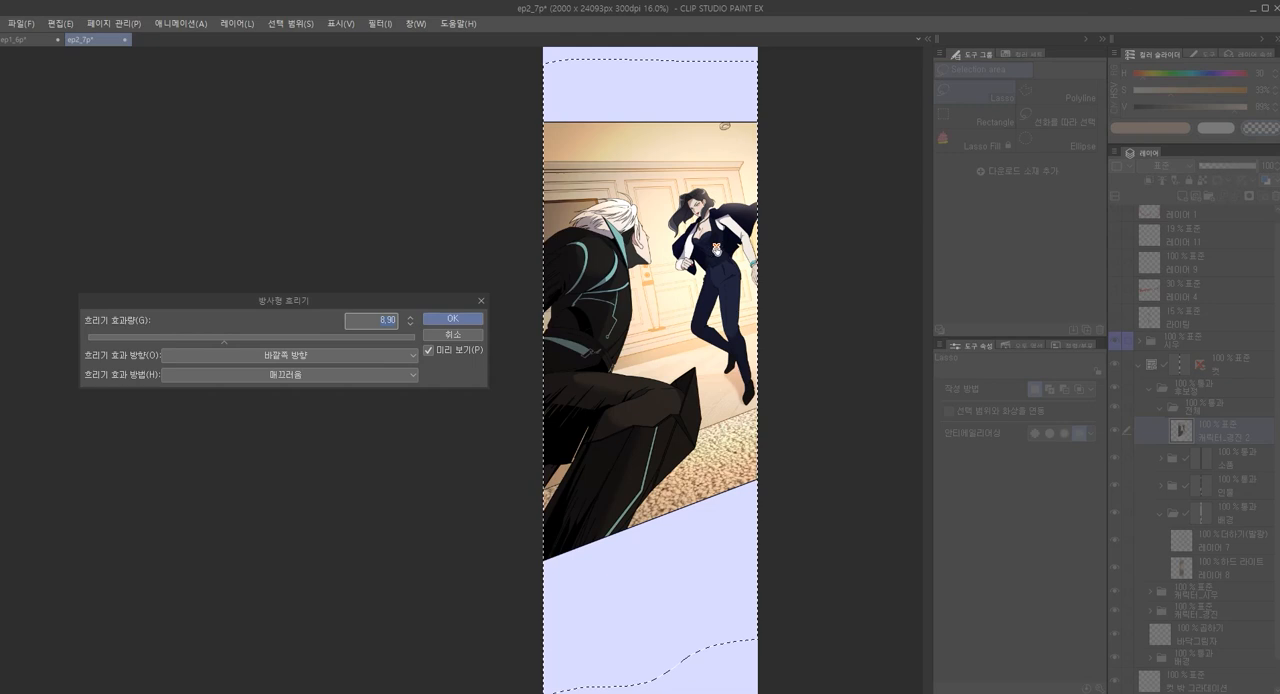
pyautogui.click(217, 338)
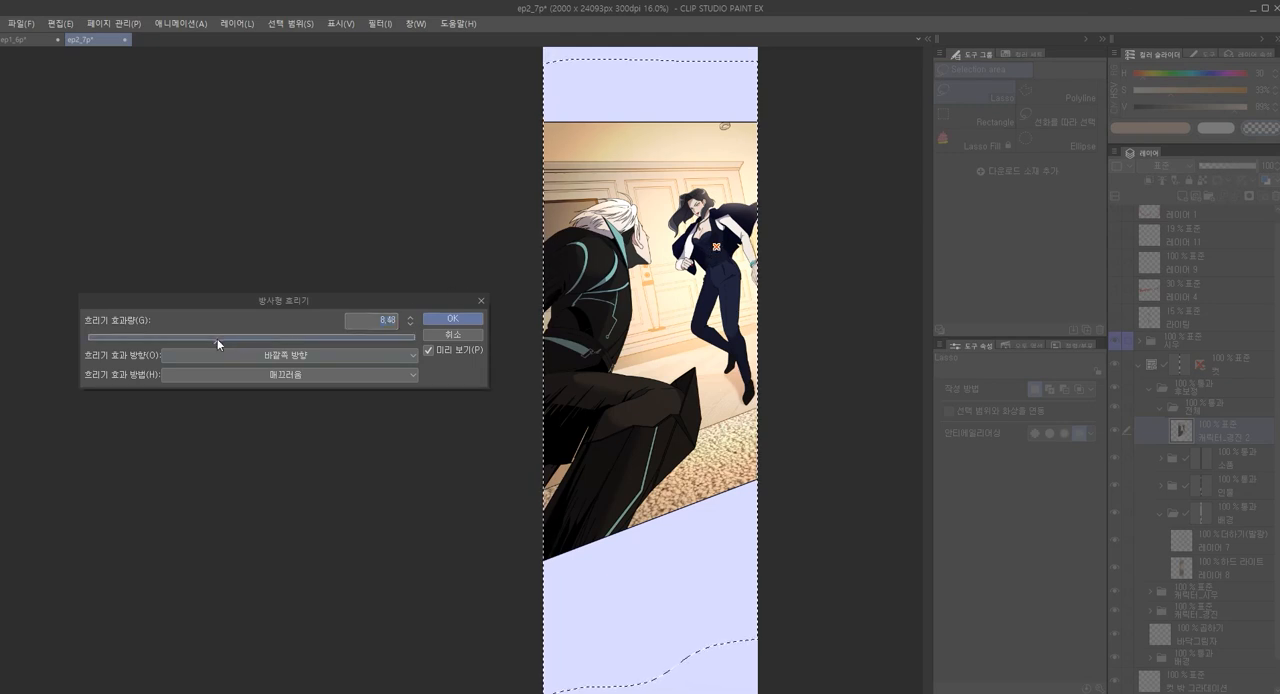
pyautogui.click(430, 348)
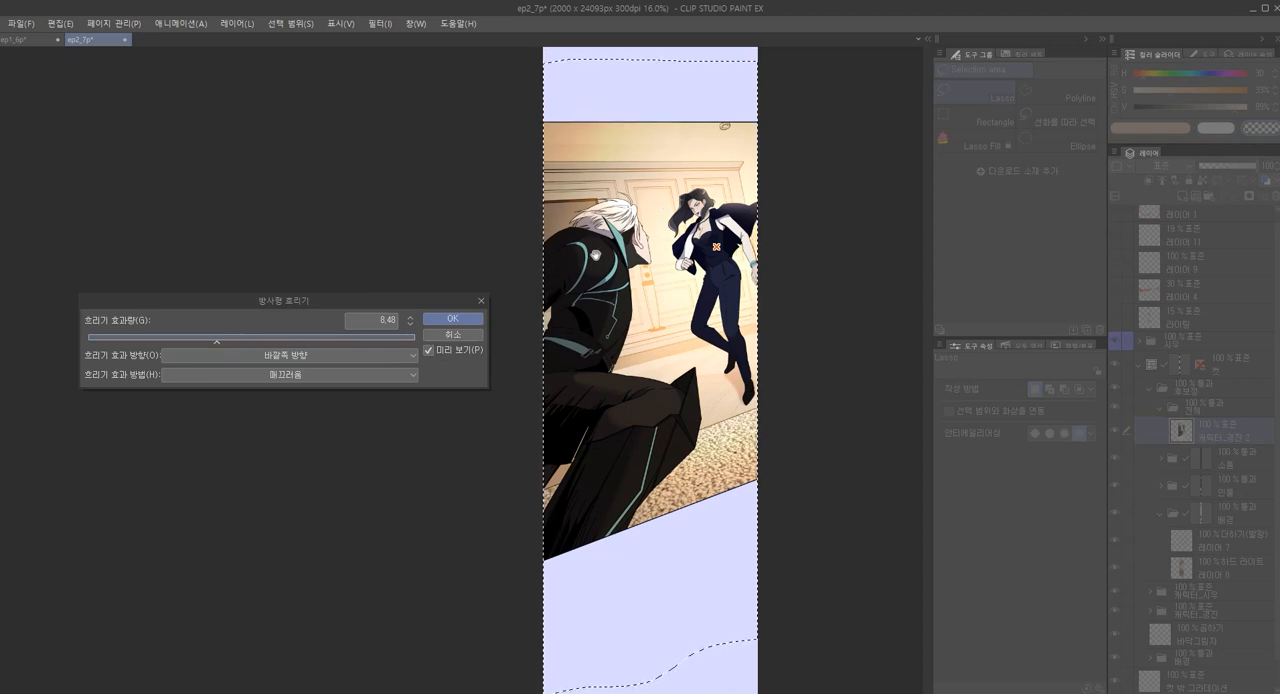
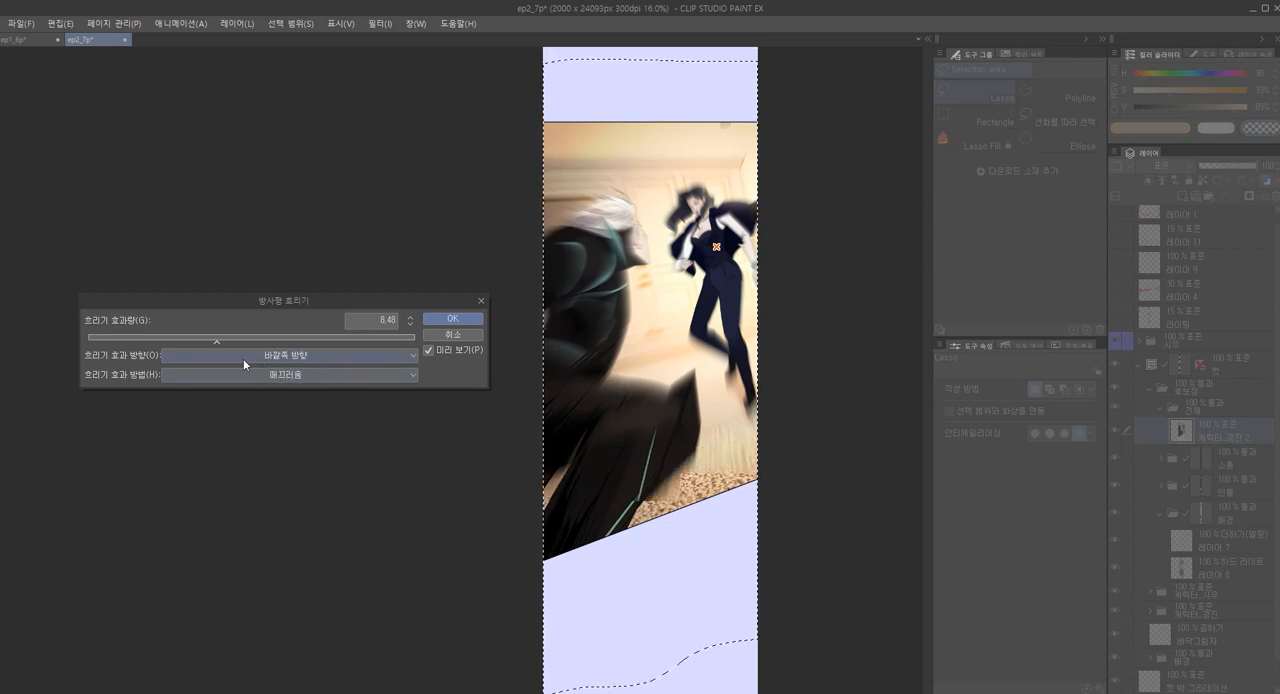
# Set the radial blur's direction to 양방향 and its method to 박스, and apply it to the fight panel copy
pyautogui.click(293, 375)
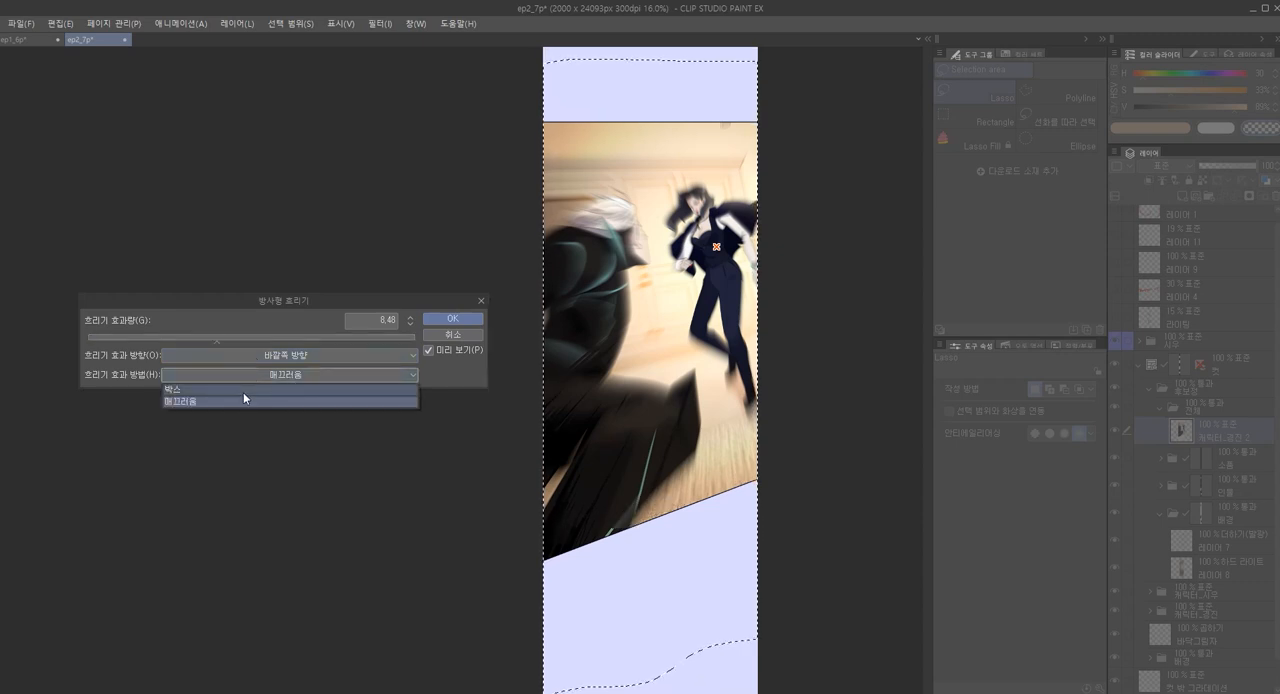
pyautogui.click(243, 390)
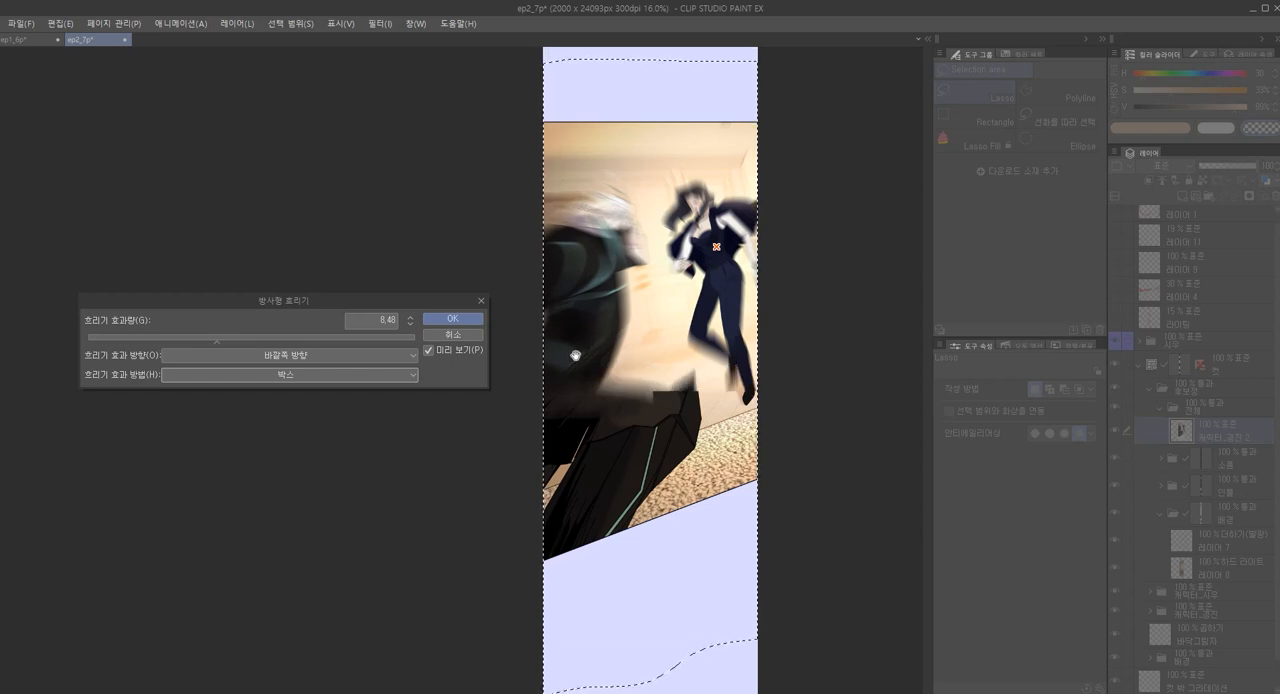
pyautogui.click(253, 355)
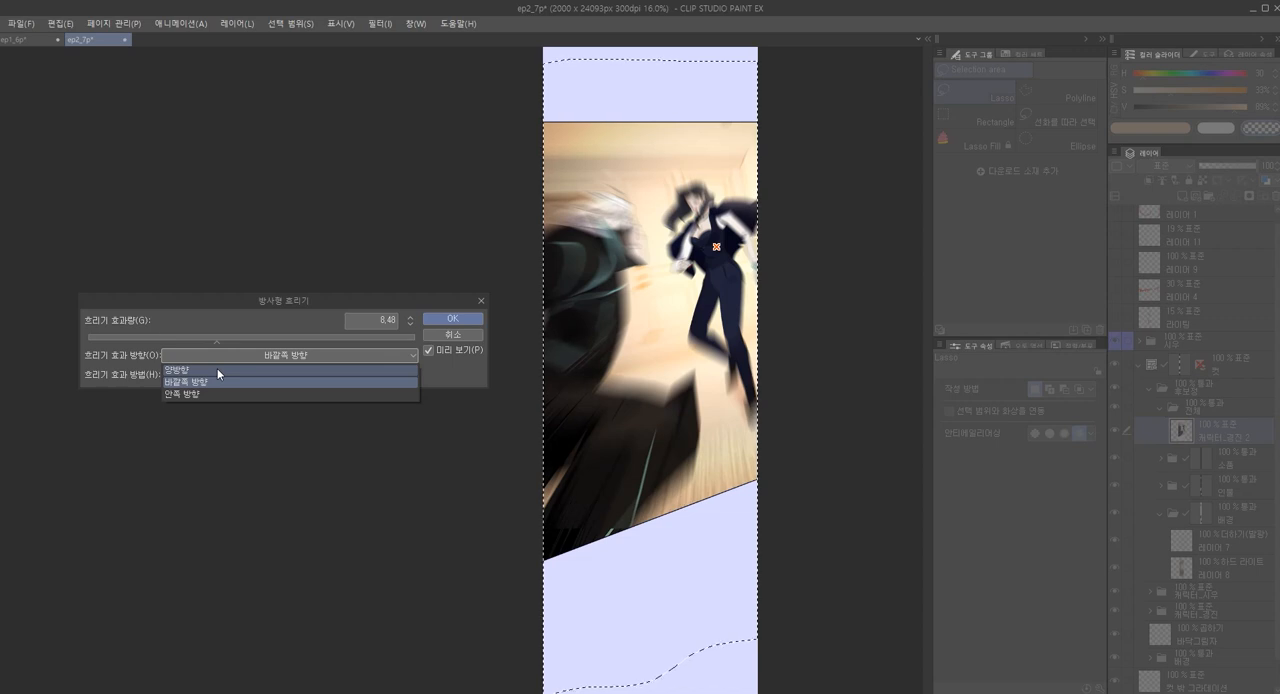
pyautogui.click(217, 369)
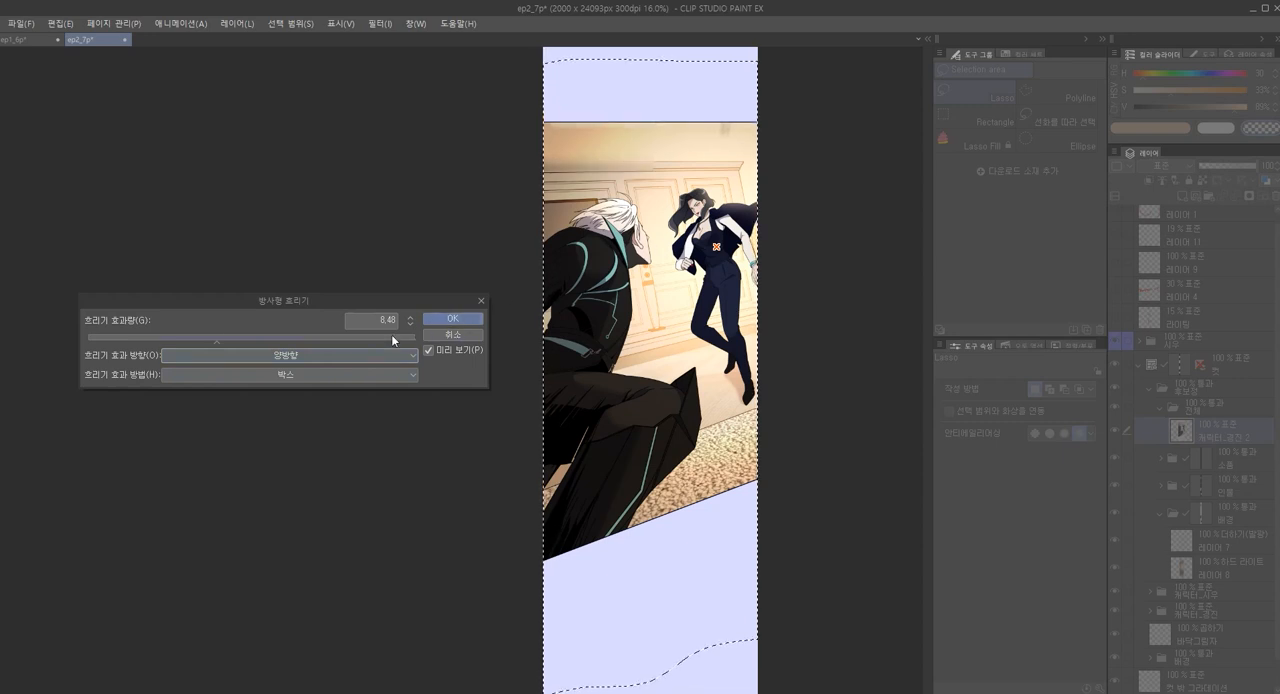
pyautogui.click(317, 354)
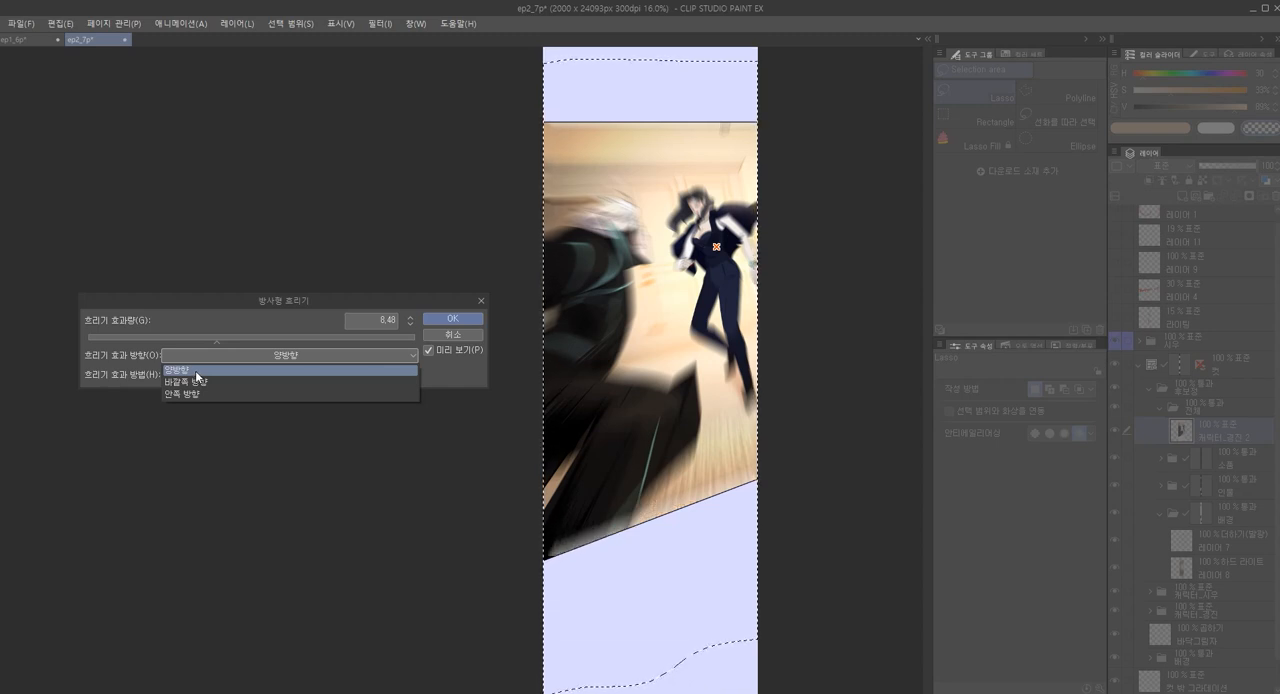
pyautogui.click(238, 354)
pyautogui.click(249, 374)
pyautogui.click(246, 391)
pyautogui.click(454, 321)
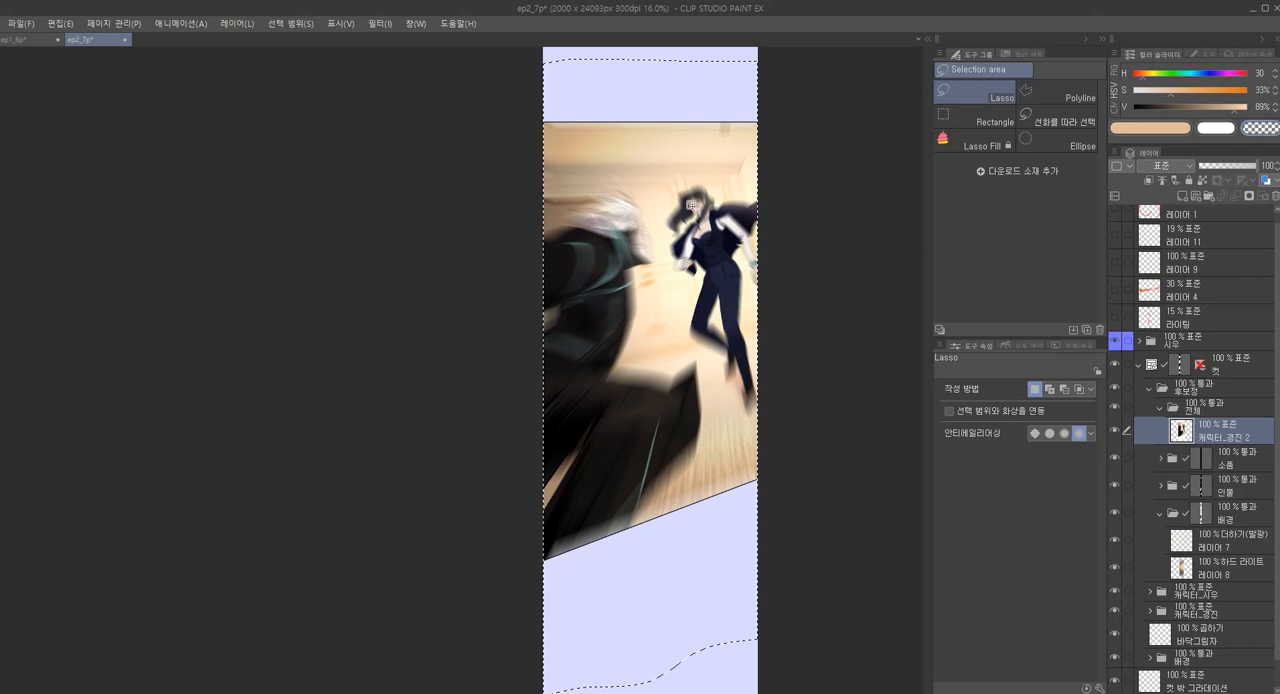
# Erase the blur over the standing woman with the paint pen in transparent colour at brush size 250
pyautogui.press('p')
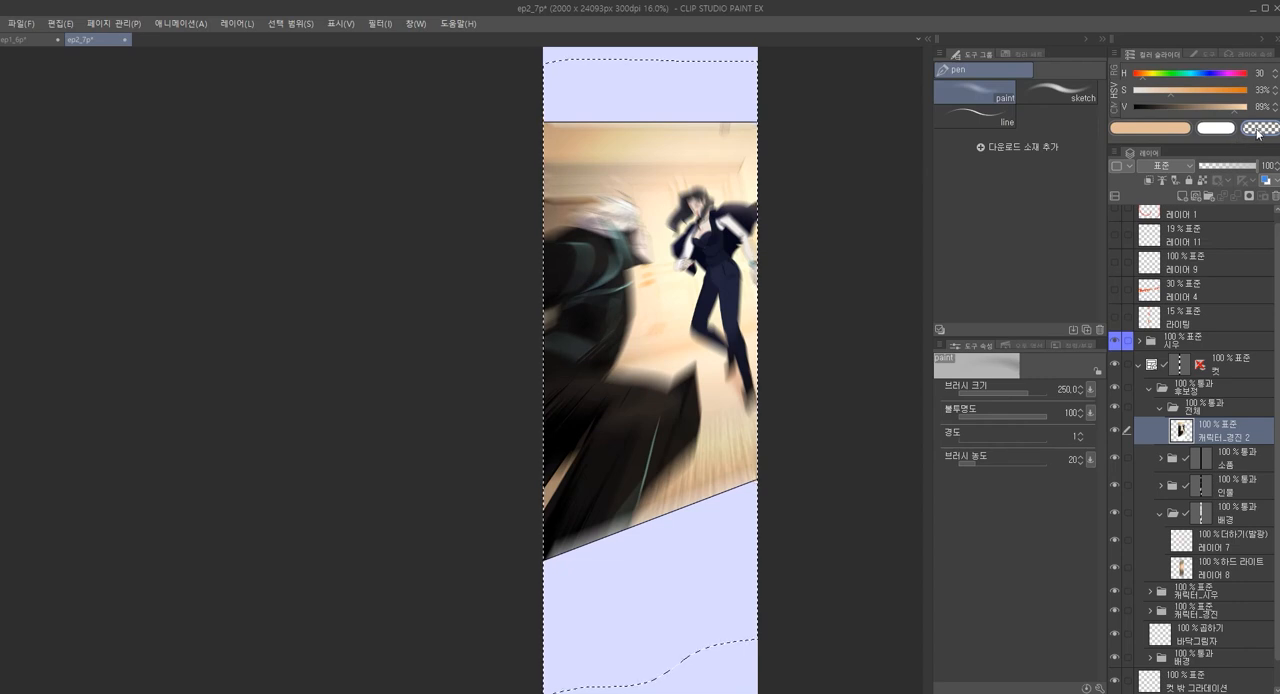
pyautogui.press(']')
pyautogui.press(']')
pyautogui.press('[')
pyautogui.scroll(1, 700, 233)
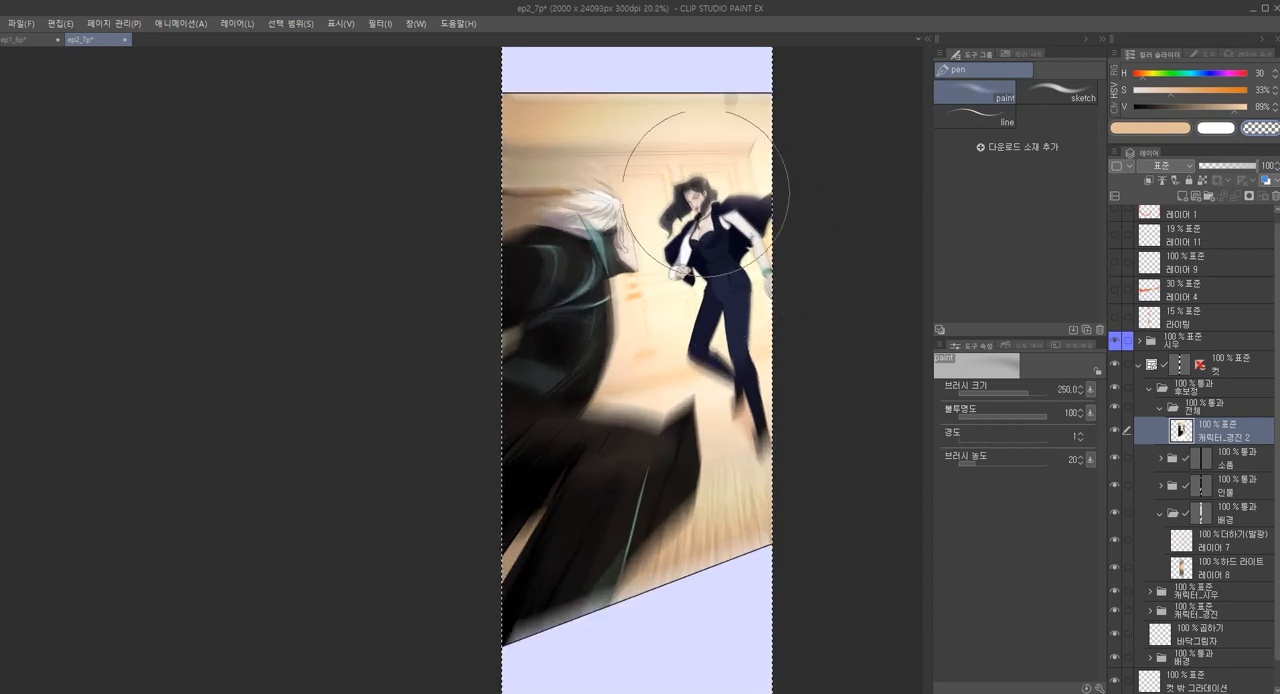
pyautogui.press('[')
pyautogui.press('[')
# Erase the blur over the white-haired man's head and upper back with the transparent paint pen at brush size 300
pyautogui.scroll(2, 615, 245)
pyautogui.press(']')
pyautogui.press(']')
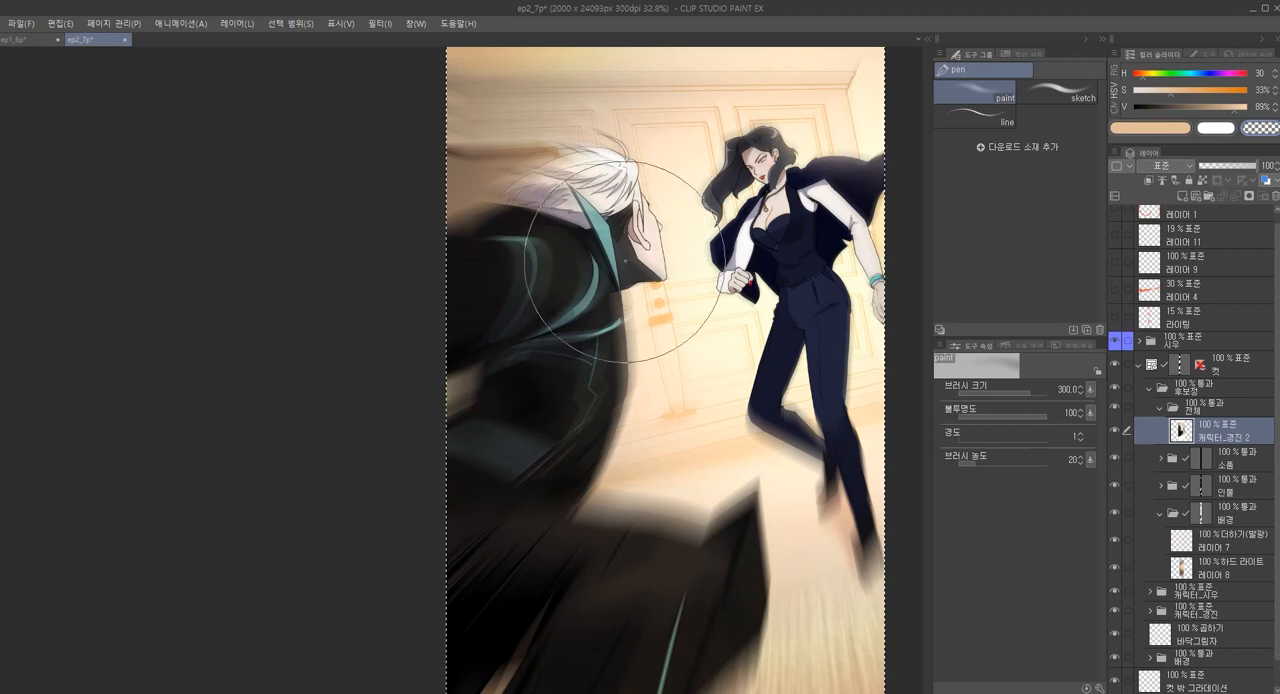
pyautogui.scroll(-2, 620, 346)
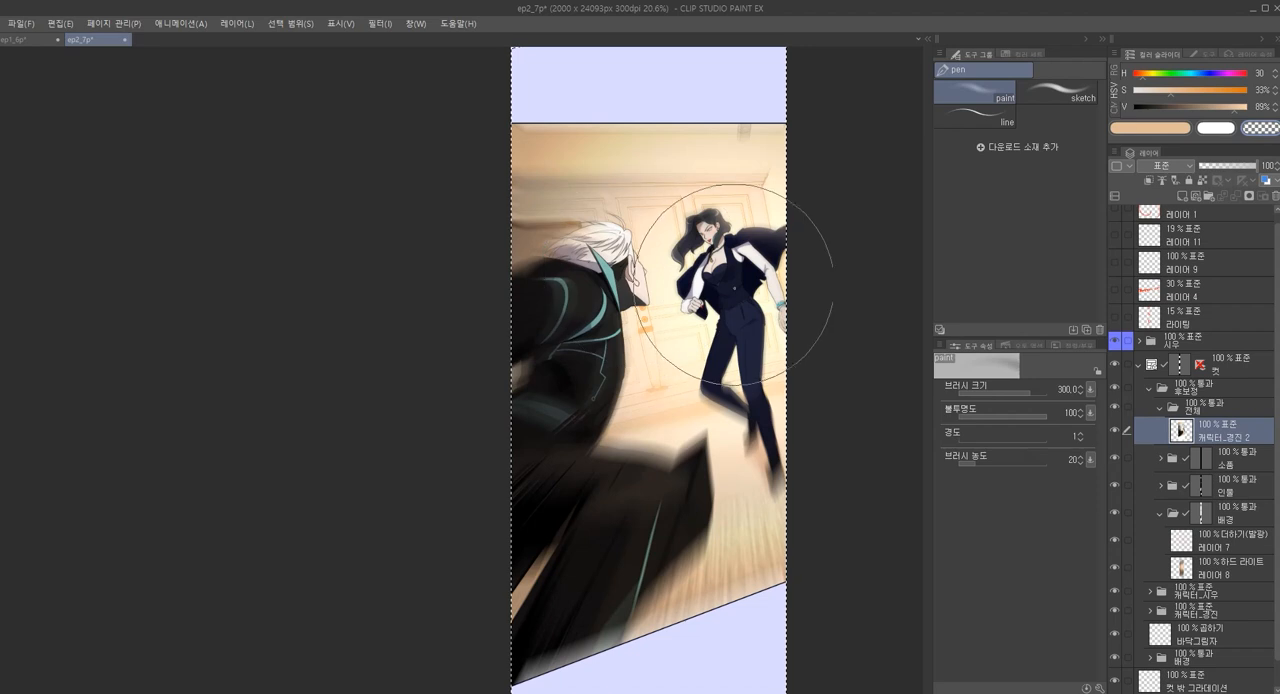
pyautogui.scroll(-2, 738, 413)
pyautogui.scroll(1, 766, 443)
pyautogui.scroll(-1, 767, 442)
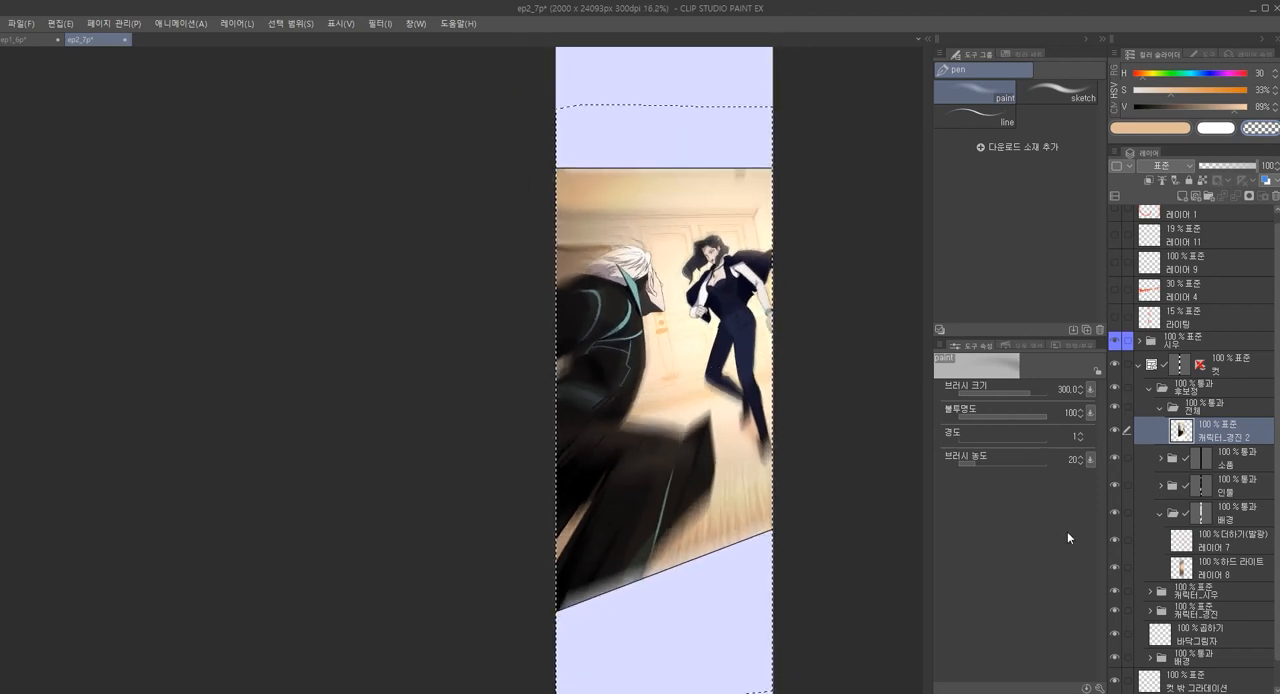
pyautogui.click(1250, 460)
pyautogui.click(1255, 437)
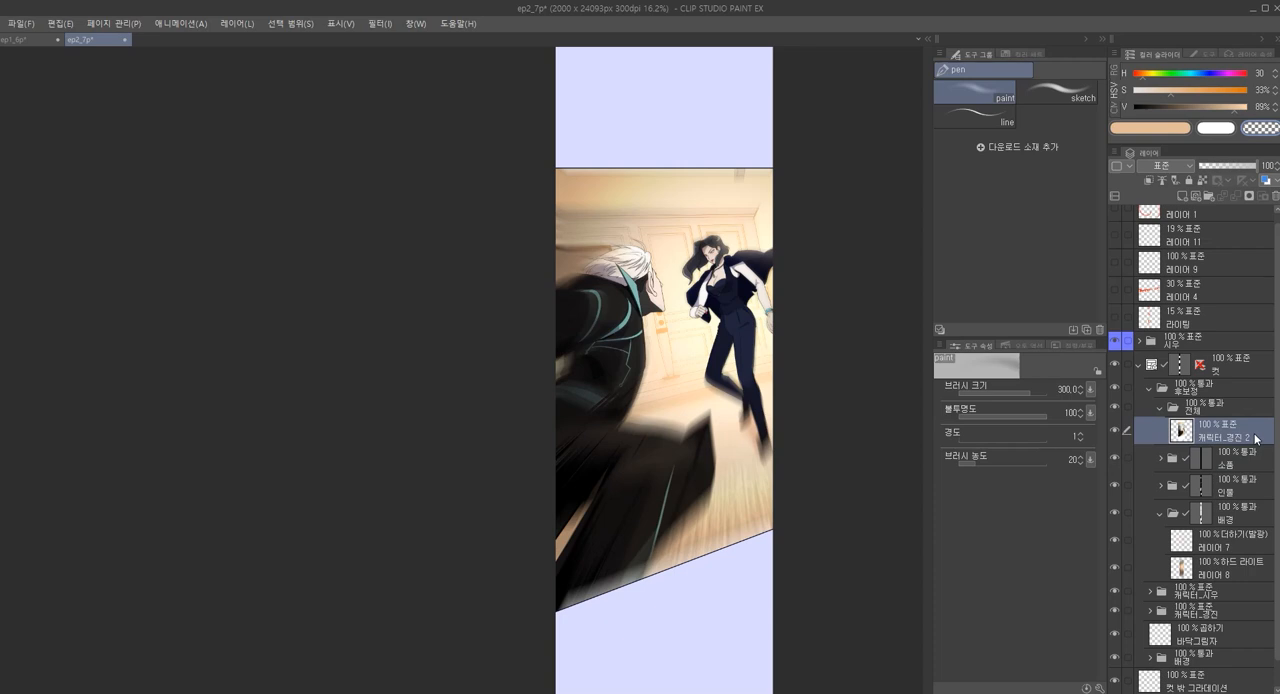
pyautogui.click(1250, 406)
pyautogui.click(1244, 429)
# Try the 黒タレ line effect along the upper edge of the fight panel and undo it
pyautogui.press('b')
pyautogui.press('b')
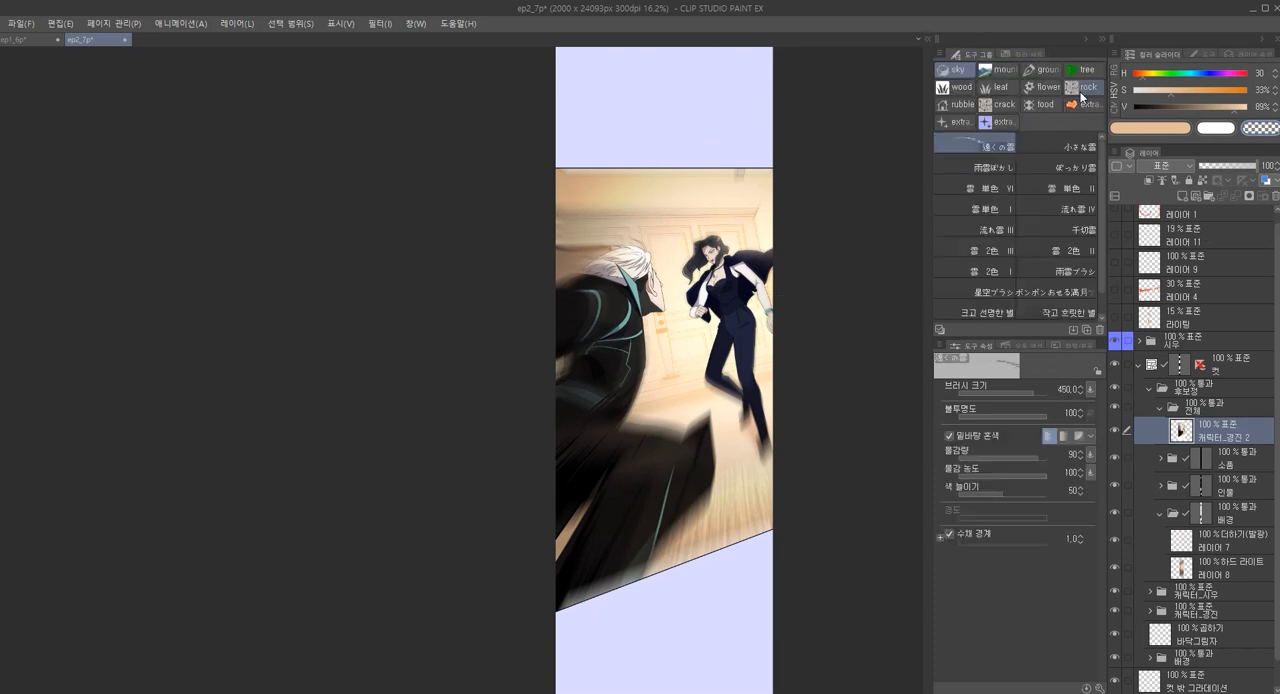
pyautogui.press('b')
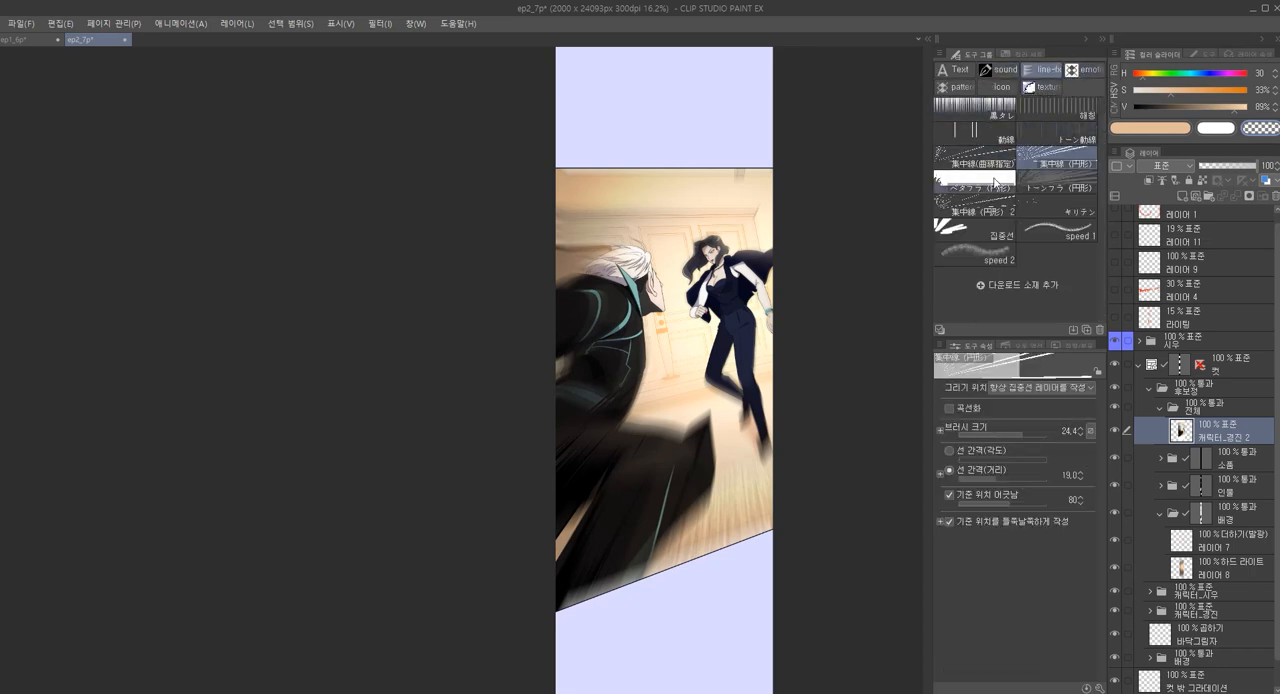
pyautogui.click(985, 112)
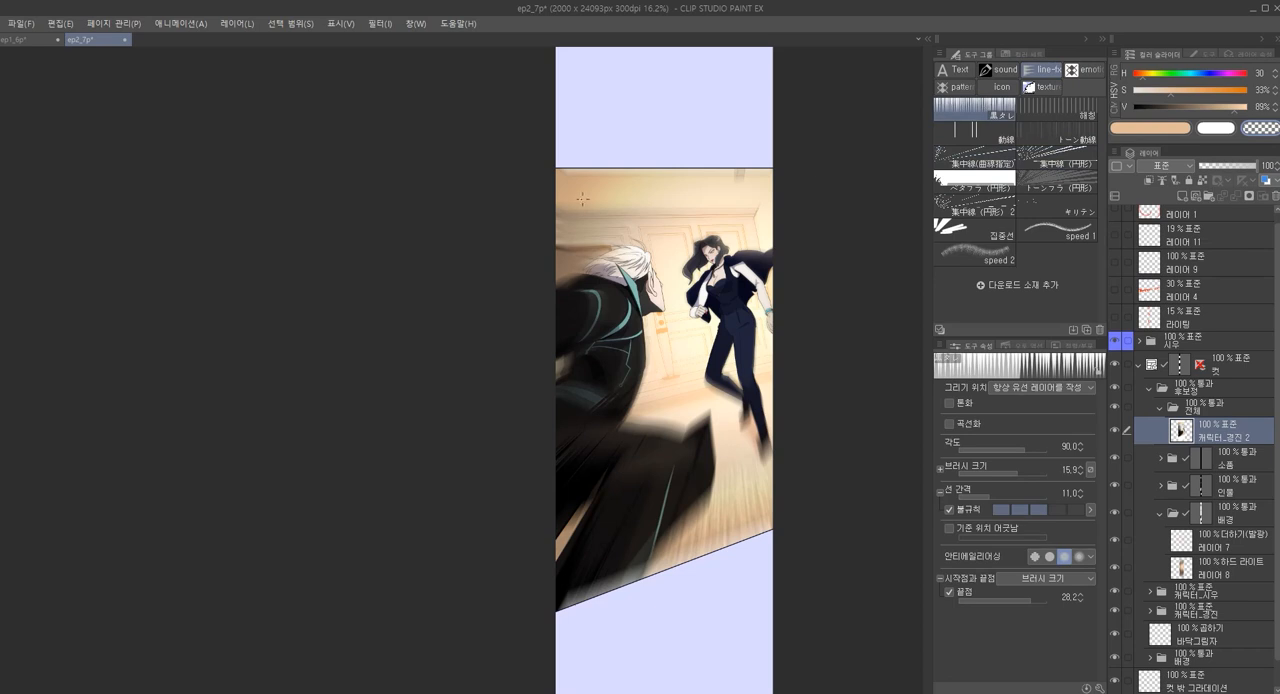
pyautogui.click(768, 197)
pyautogui.click(724, 248)
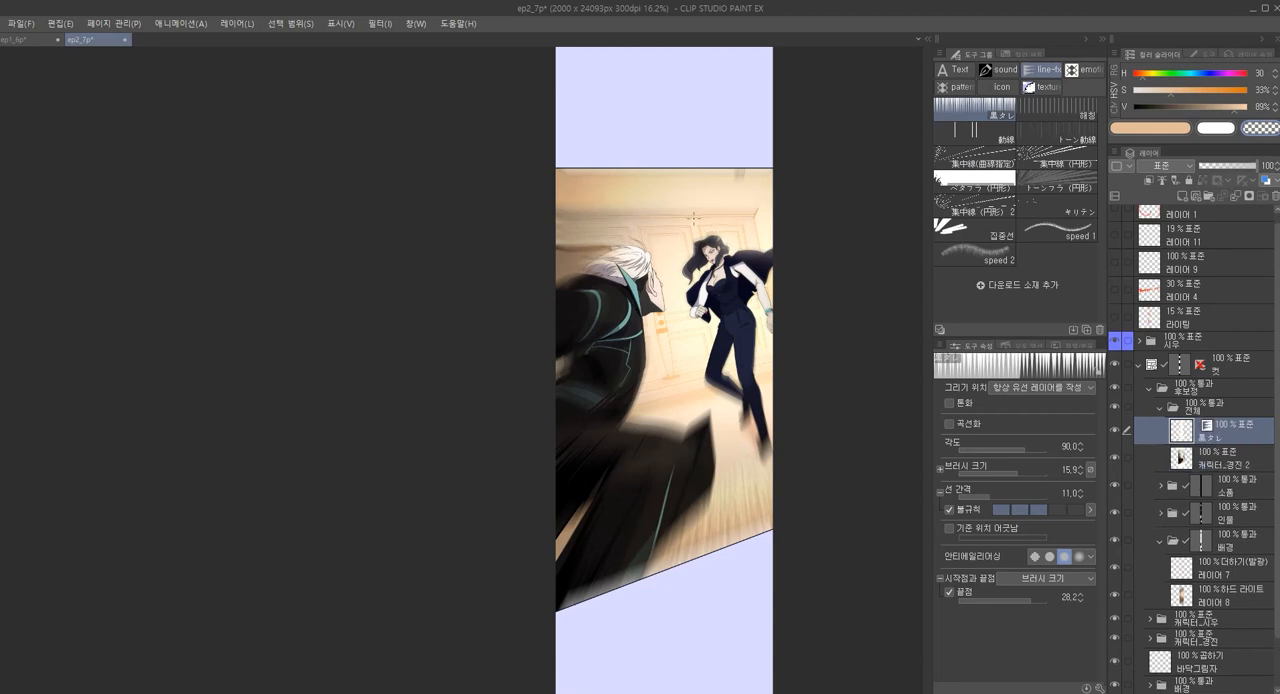
pyautogui.scroll(1, 684, 187)
pyautogui.scroll(7, 695, 193)
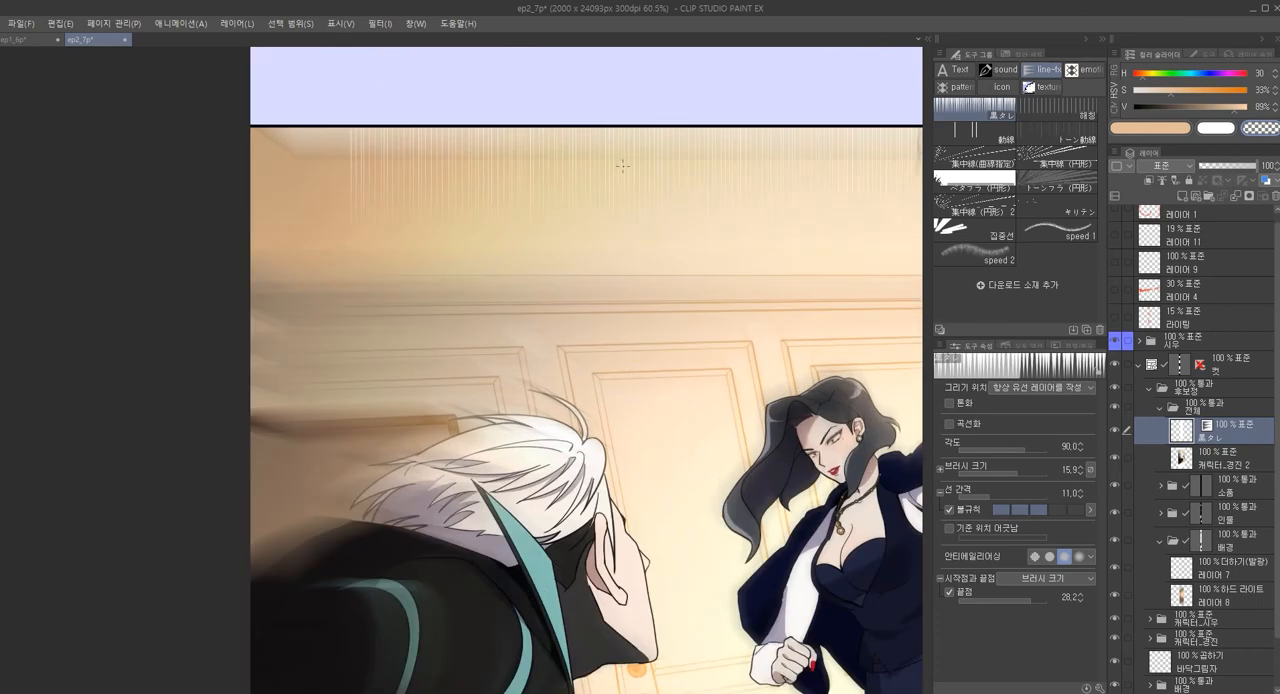
pyautogui.scroll(-6, 645, 180)
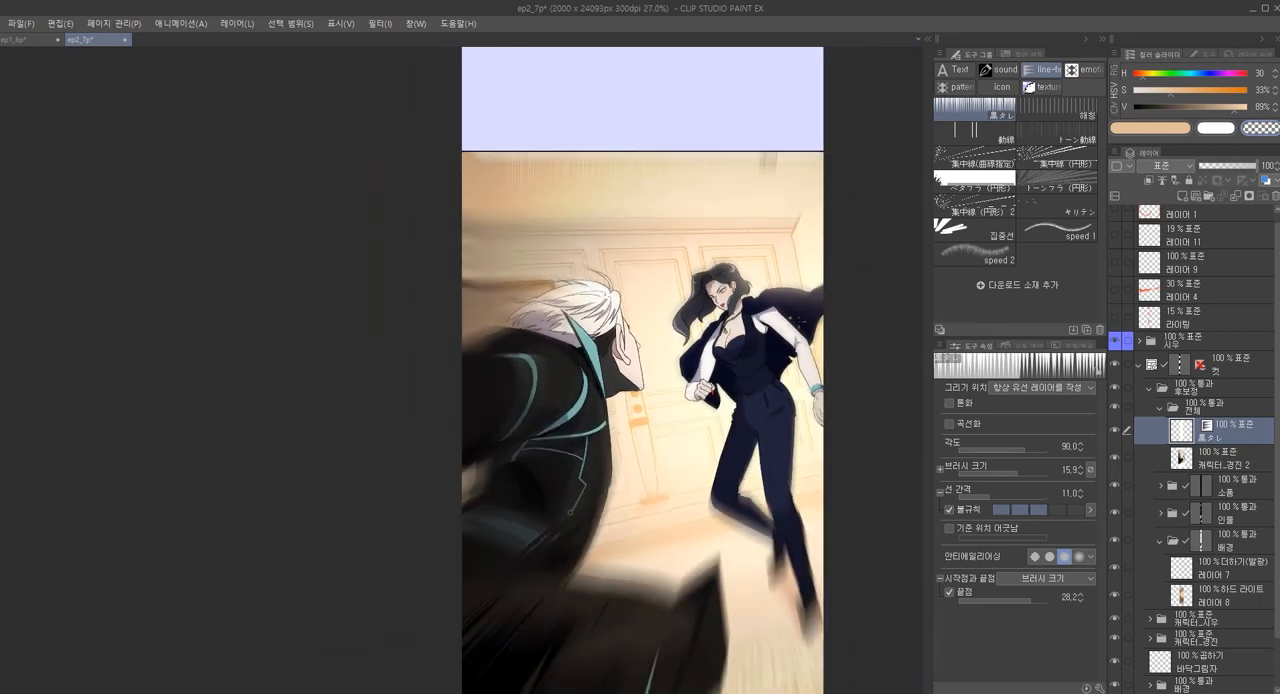
pyautogui.scroll(3, 546, 200)
pyautogui.scroll(-2, 614, 220)
pyautogui.scroll(-3, 690, 215)
pyautogui.hotkey('ctrl', 'z')
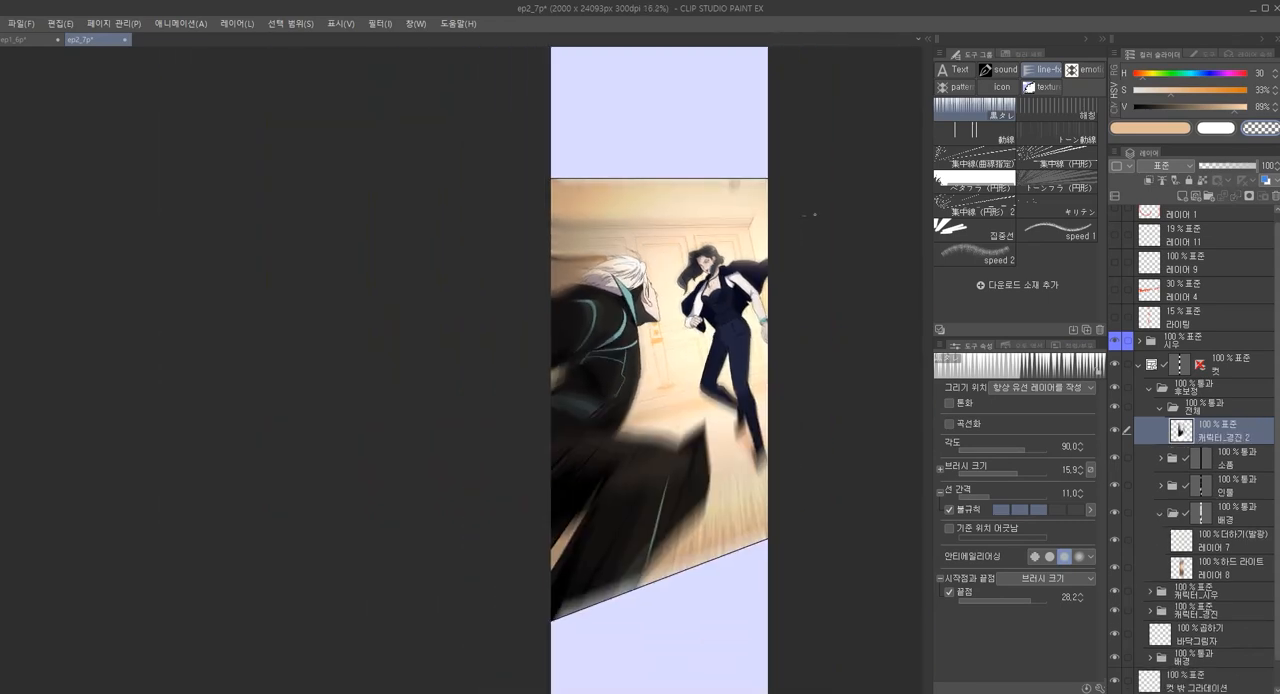
# Make a rectangular selection enclosing the whole fight panel
pyautogui.press('m')
pyautogui.moveTo(441, 121); pyautogui.dragTo(826, 666)
pyautogui.scroll(2, 665, 283)
# Try トーン動線 speed lines across the upper part of the fight panel and undo them
pyautogui.press('t')
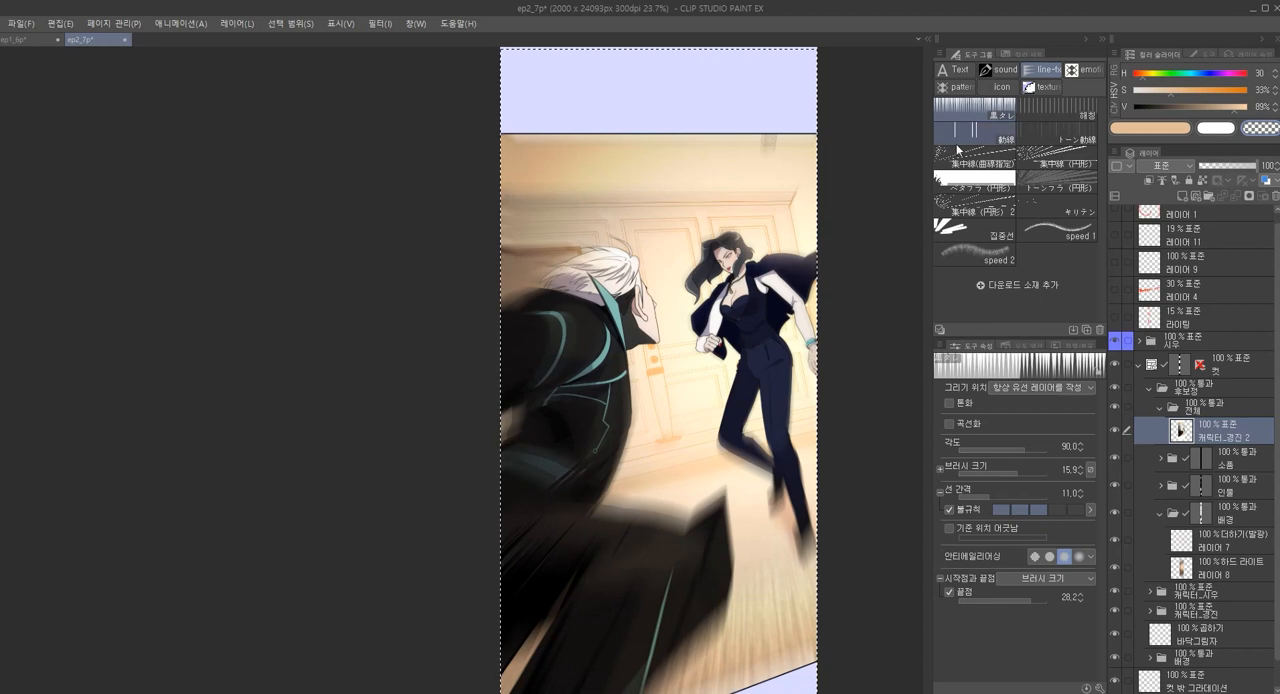
pyautogui.click(1058, 133)
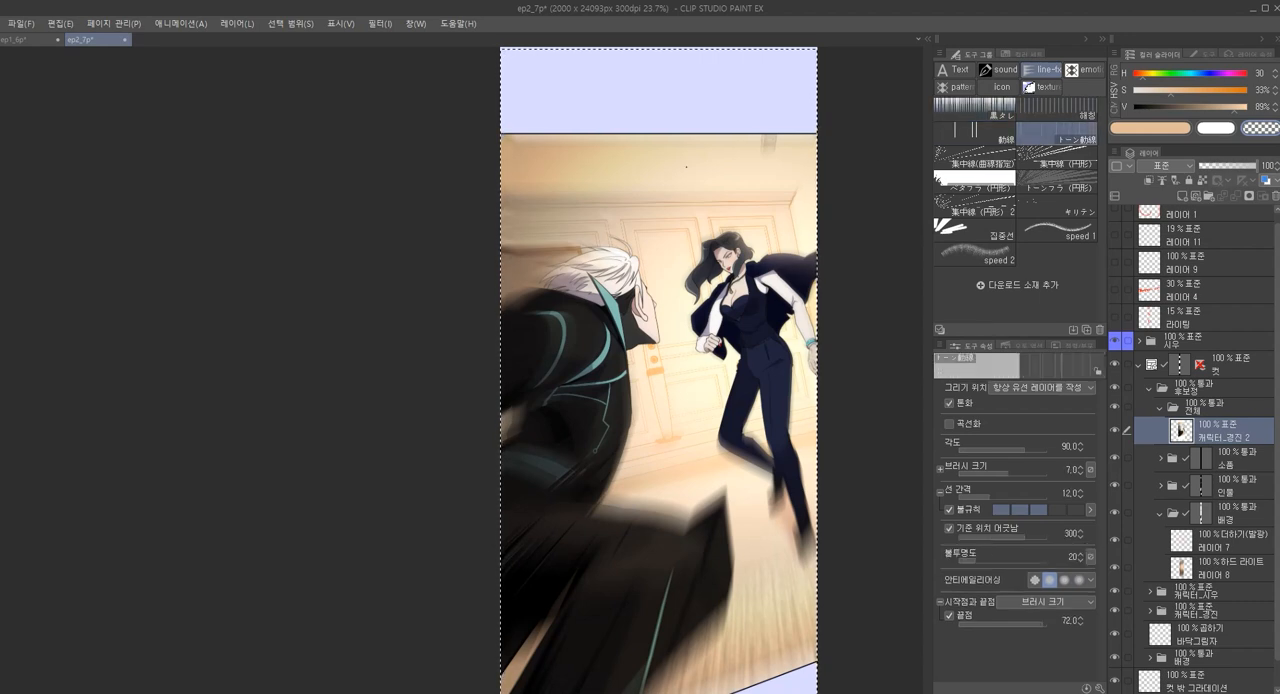
pyautogui.moveTo(416, 209); pyautogui.dragTo(853, 209)
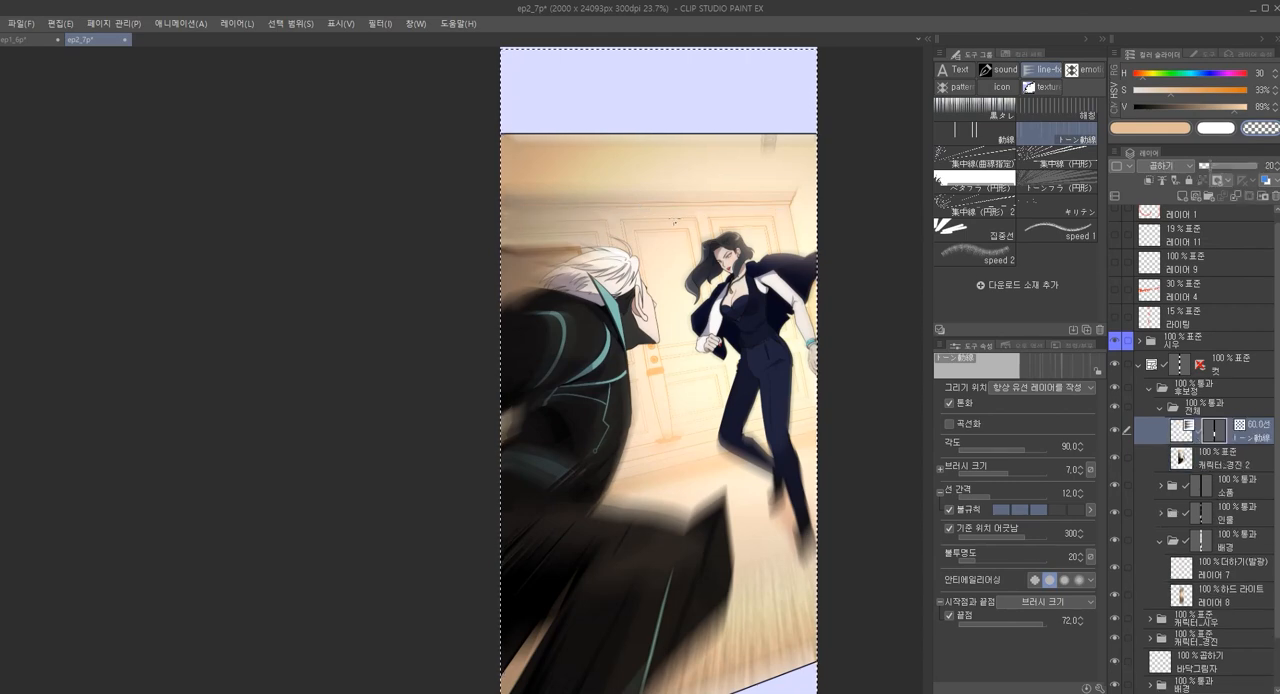
pyautogui.hotkey('ctrl', 'z')
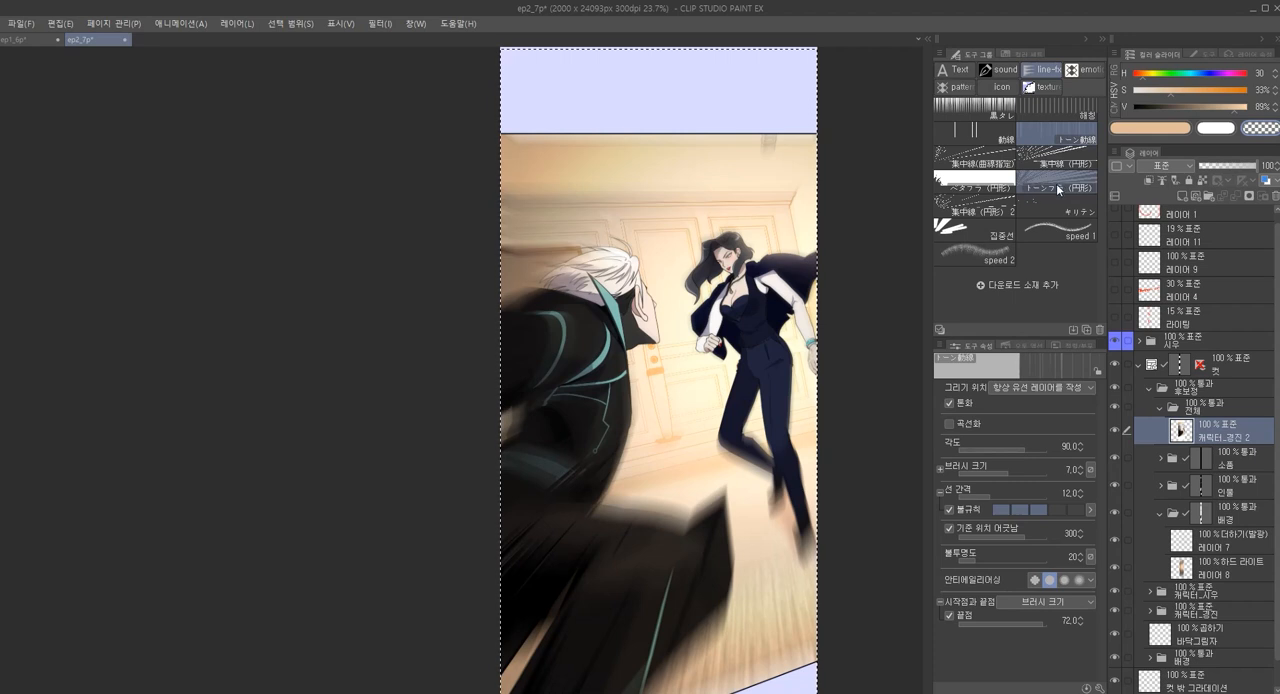
# Try the circular トーンフラ (円形) effect around the standing woman and undo it
pyautogui.click(1056, 183)
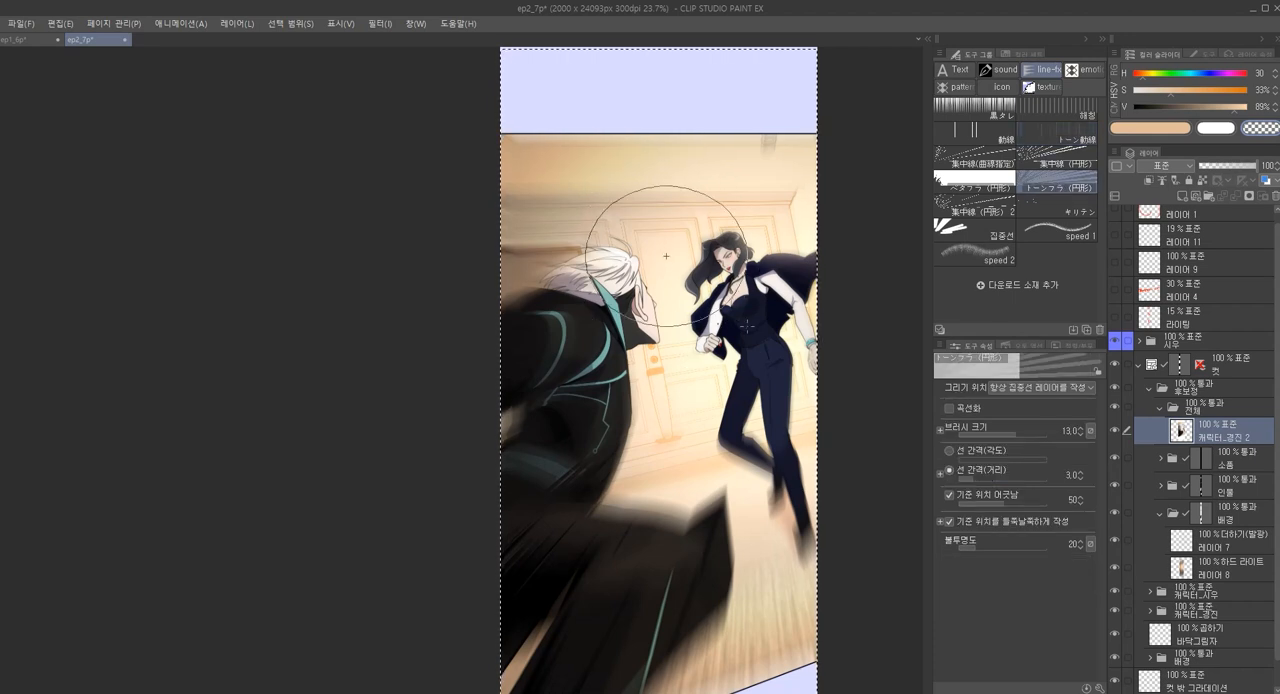
pyautogui.moveTo(747, 326); pyautogui.dragTo(688, 339)
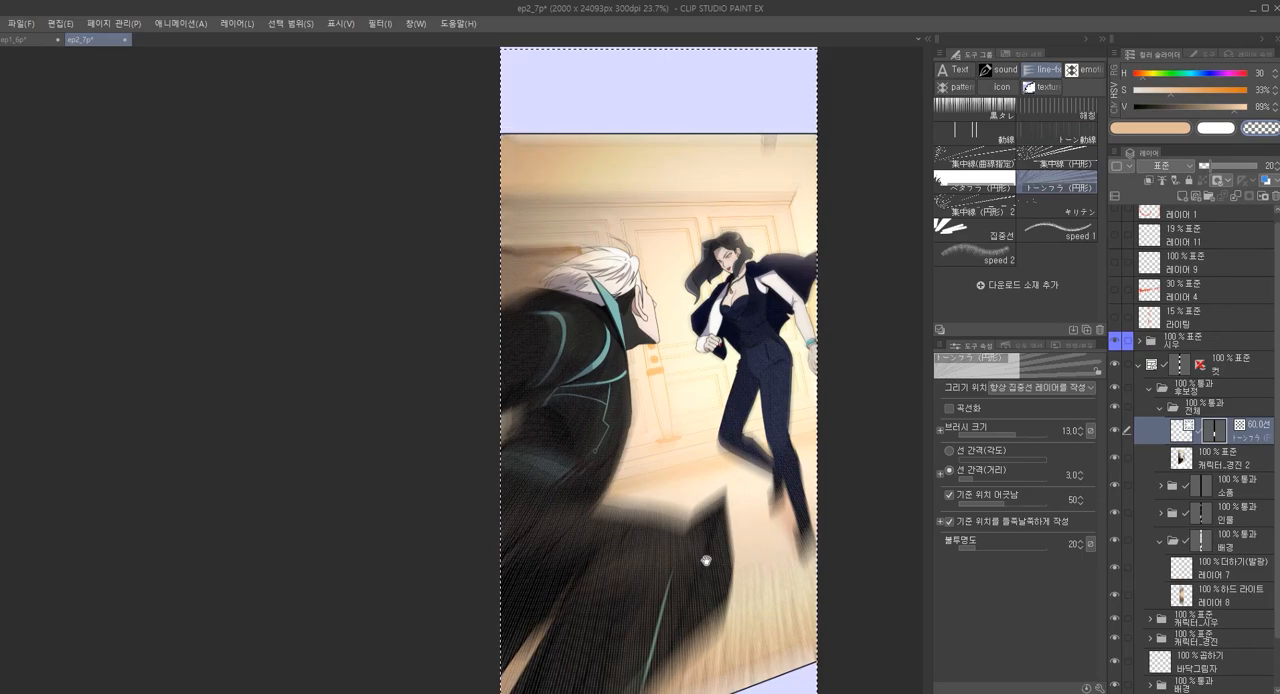
pyautogui.scroll(6, 722, 549)
pyautogui.scroll(-6, 787, 383)
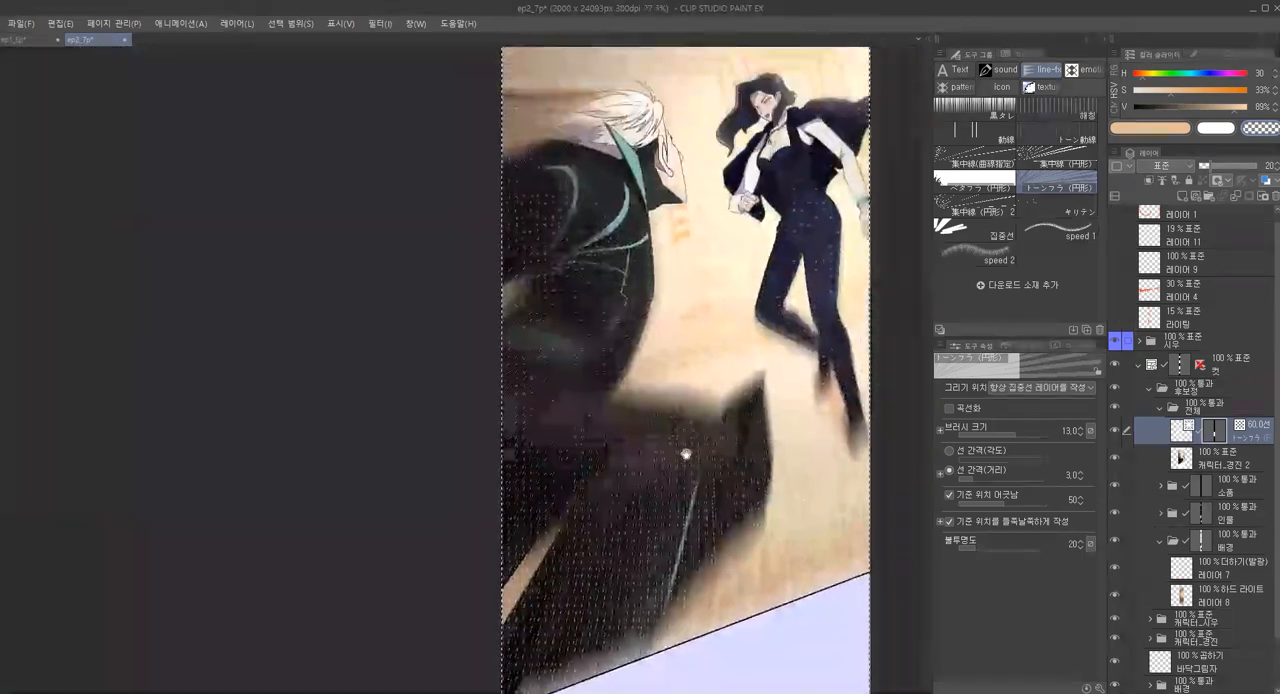
pyautogui.hotkey('ctrl', 'z')
# Draw circular focus lines (集中線 円形) around the standing woman on a new layer
pyautogui.click(990, 160)
pyautogui.click(1056, 162)
pyautogui.moveTo(724, 389); pyautogui.dragTo(622, 334)
pyautogui.moveTo(622, 334); pyautogui.dragTo(604, 313)
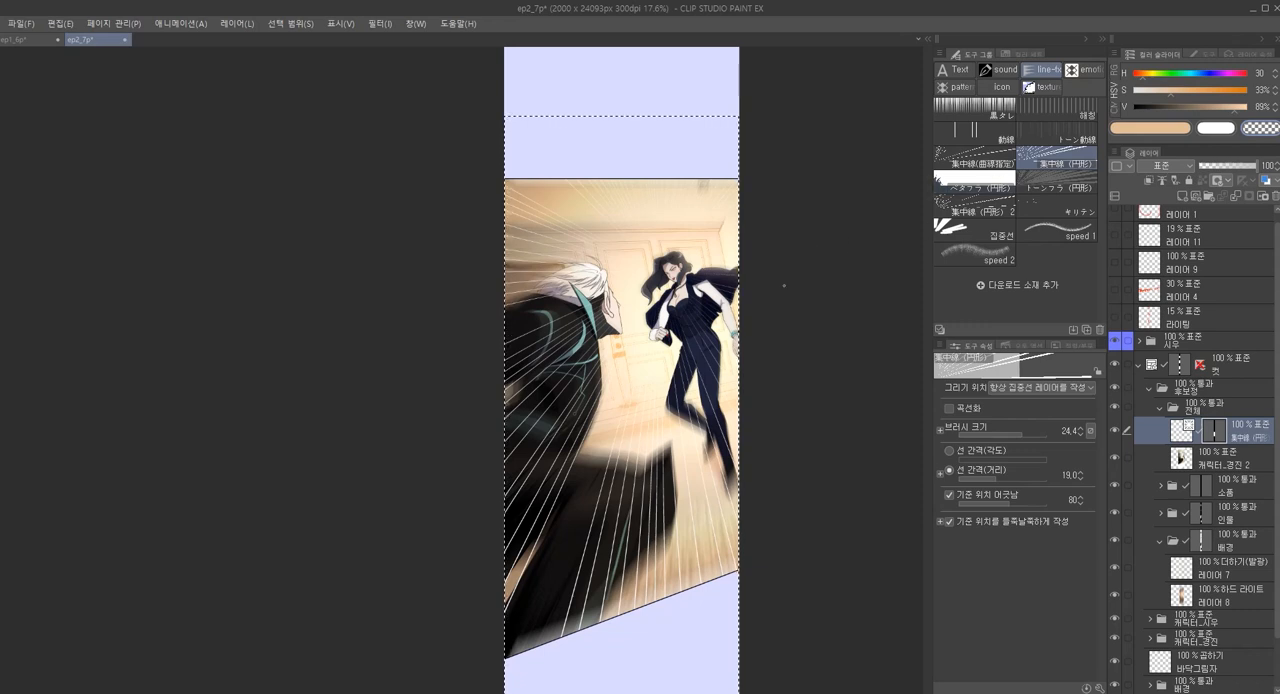
# Move the focus lines' centre onto the woman and adjust them to line spacing 40.4, base position offset 170 and brush size 51.9
pyautogui.press('o')
pyautogui.press('y')
pyautogui.press('o')
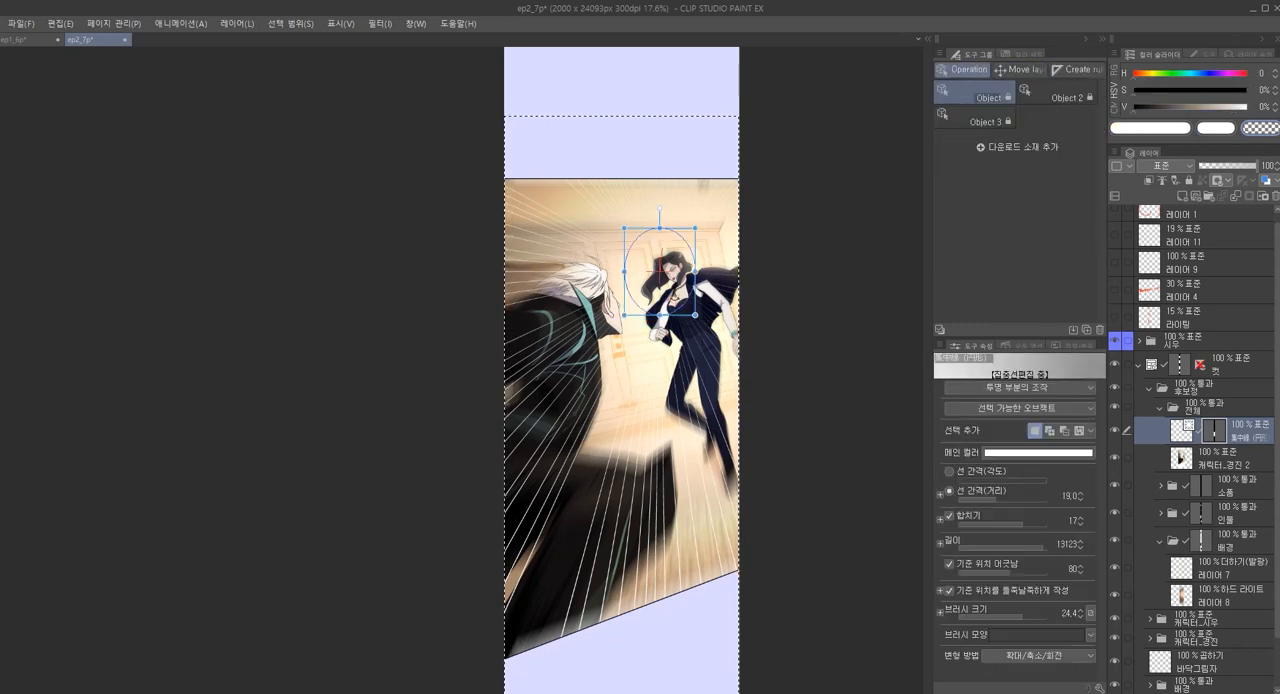
pyautogui.moveTo(686, 313); pyautogui.dragTo(706, 337)
pyautogui.moveTo(655, 277); pyautogui.dragTo(682, 306)
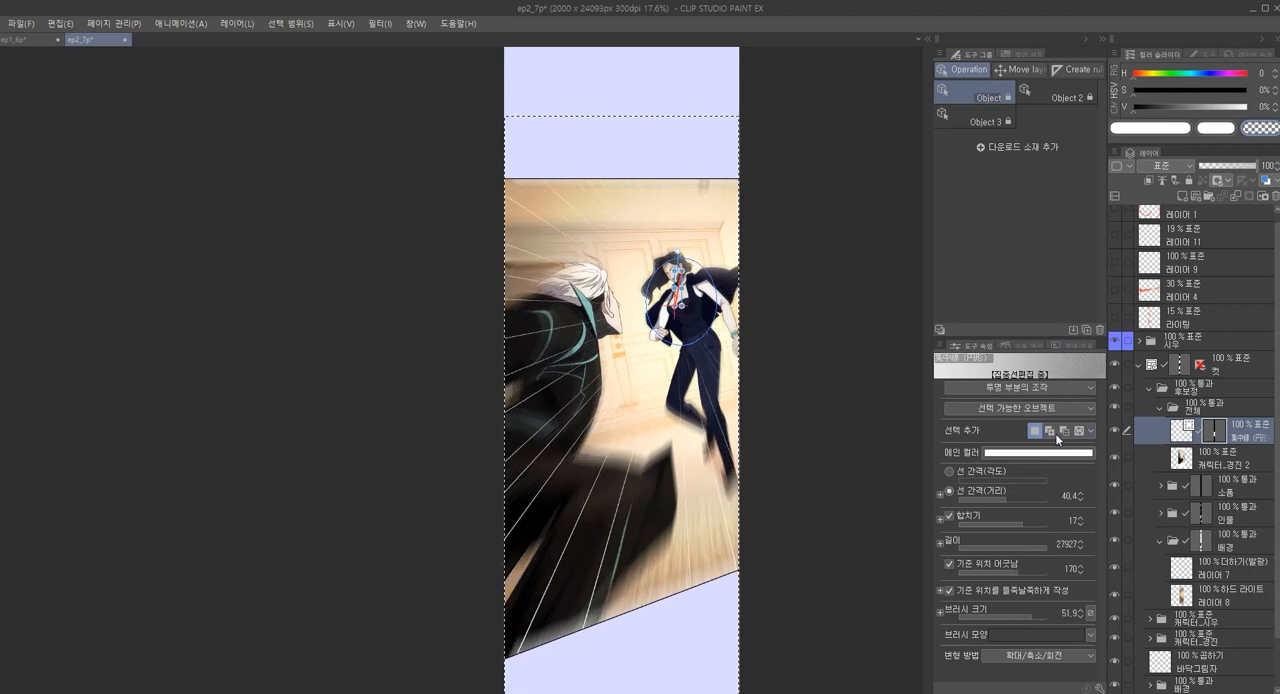
# Try black (000000) as the focus lines' main colour and return it to white (FFFFFF)
pyautogui.click(1031, 457)
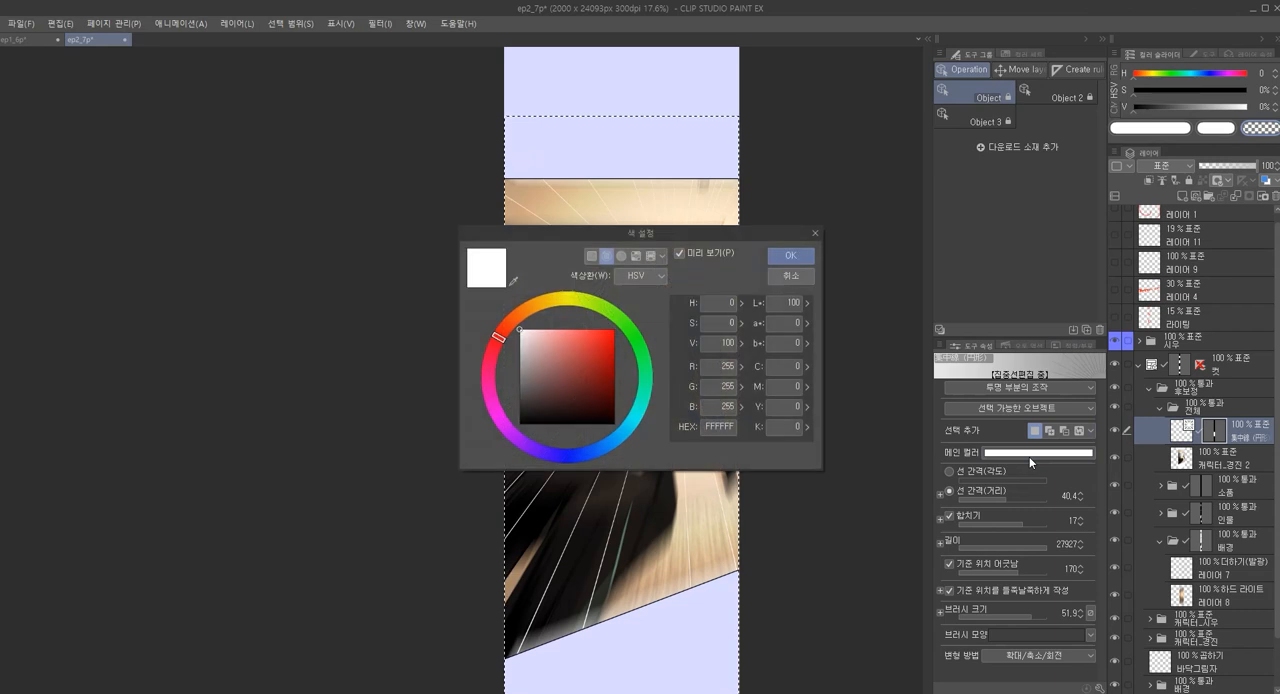
pyautogui.moveTo(613, 237); pyautogui.dragTo(190, 271)
pyautogui.moveTo(136, 392); pyautogui.dragTo(18, 528)
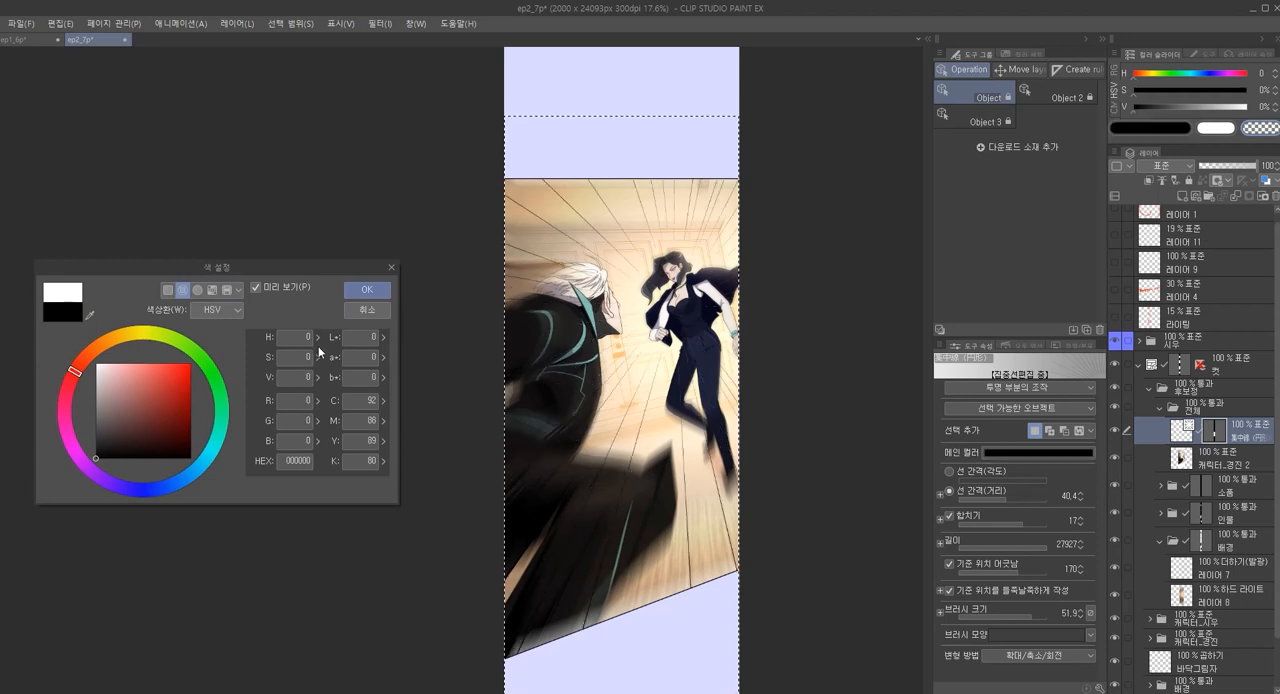
pyautogui.scroll(-3, 618, 464)
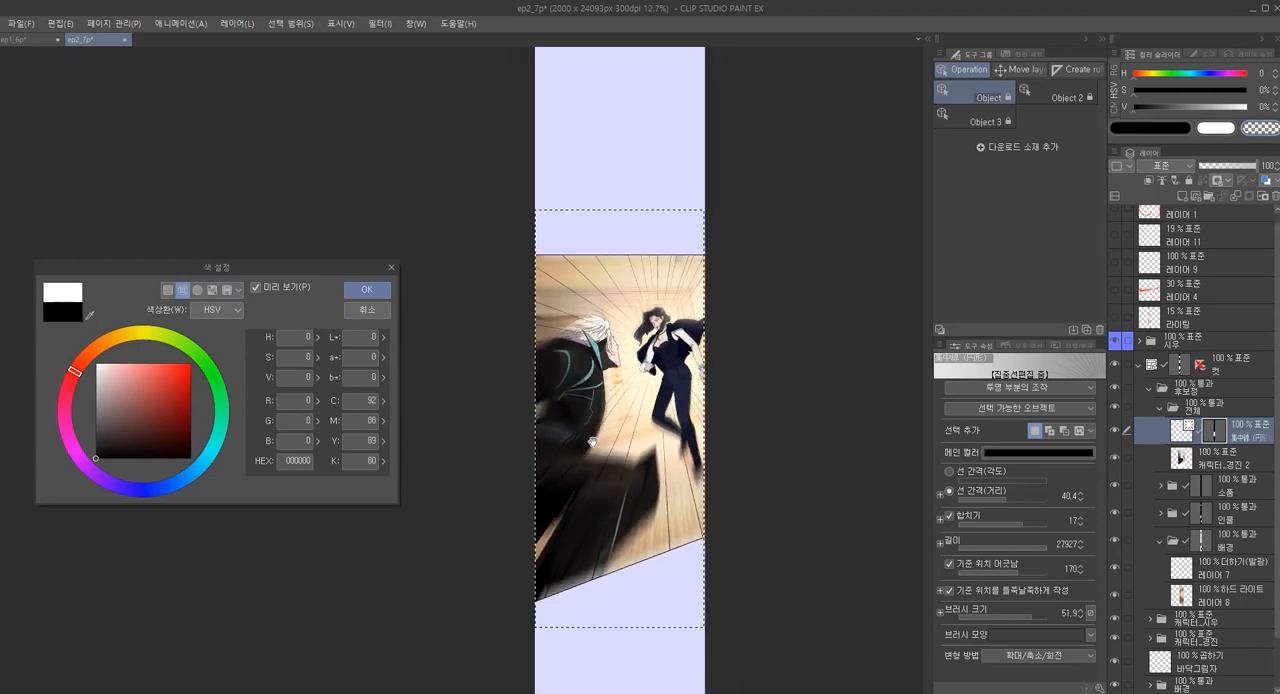
pyautogui.scroll(4, 624, 504)
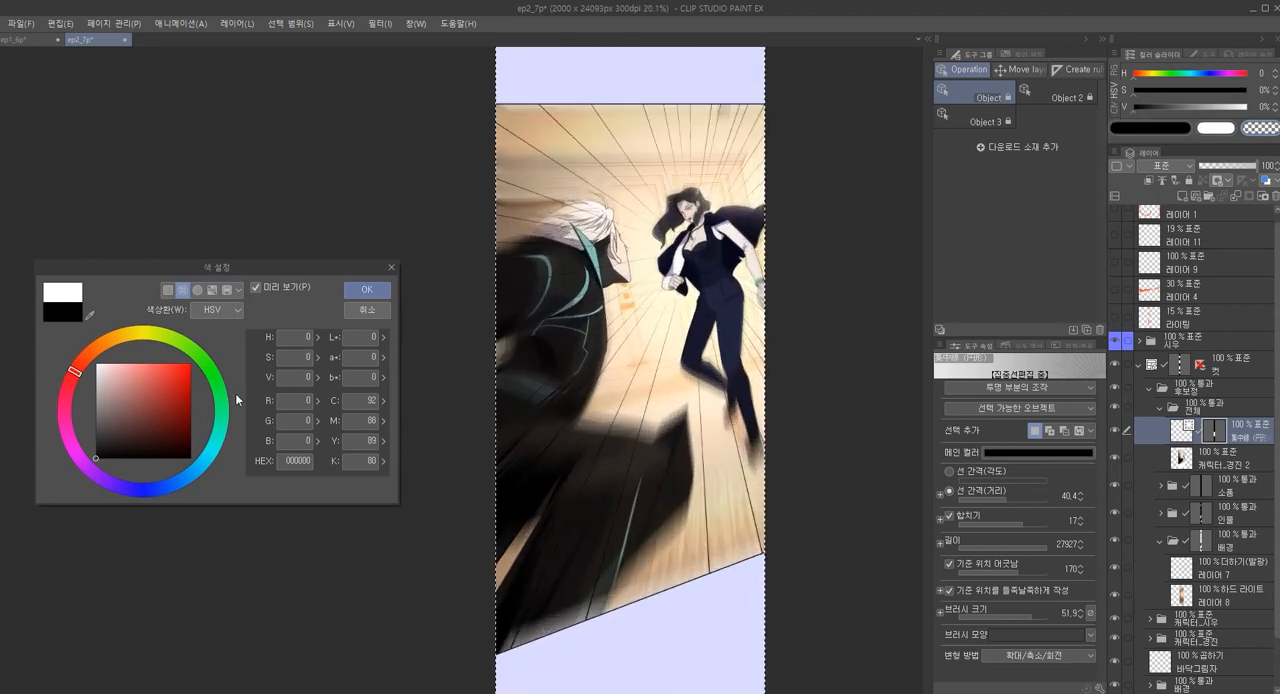
pyautogui.moveTo(134, 385); pyautogui.dragTo(26, 337)
pyautogui.scroll(-2, 630, 370)
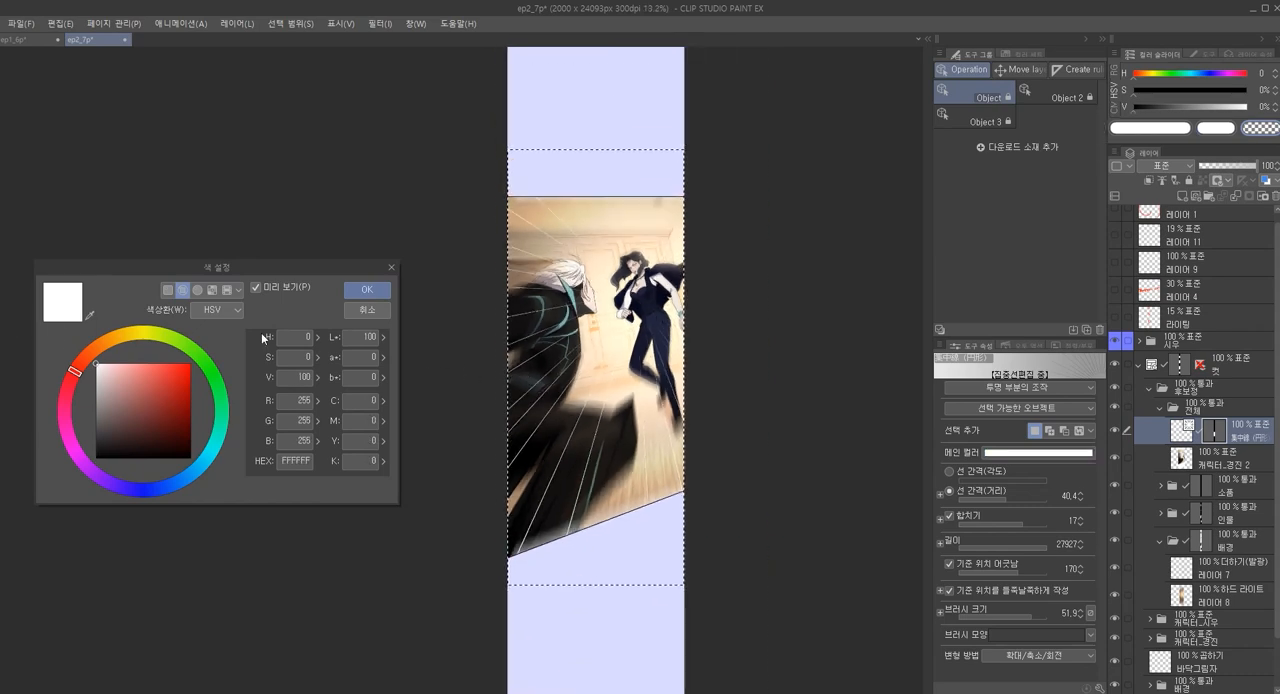
pyautogui.click(368, 291)
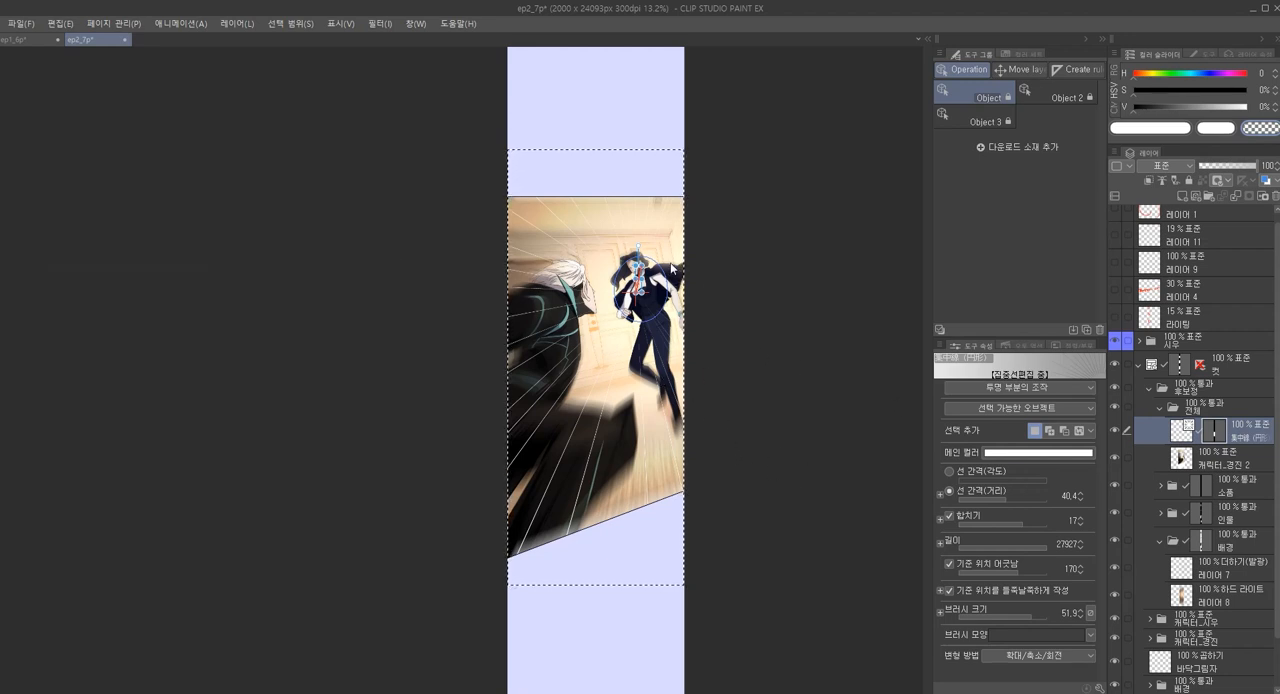
pyautogui.scroll(1, 643, 302)
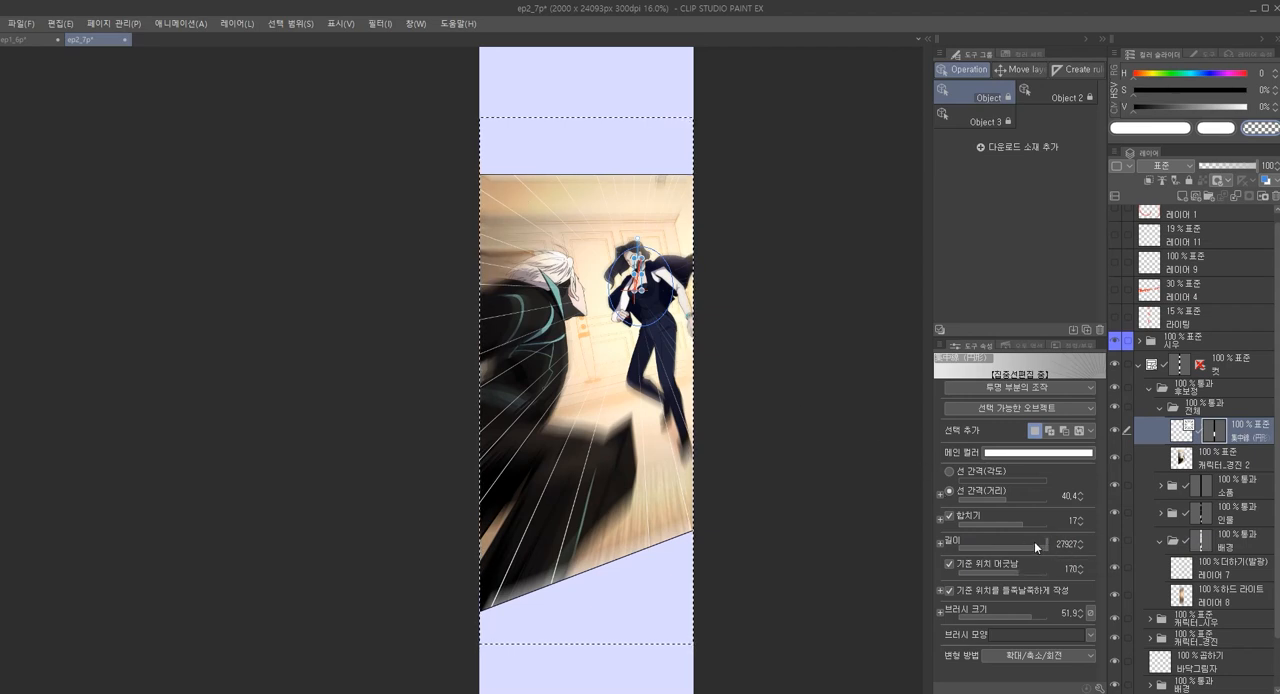
# Set the focus lines' length to 6490, grouping to 5 and line spacing by distance to 41.1
pyautogui.moveTo(1023, 542)
pyautogui.mouseDown()
pyautogui.moveTo(1011, 553)
pyautogui.moveTo(1037, 559)
pyautogui.mouseUp()
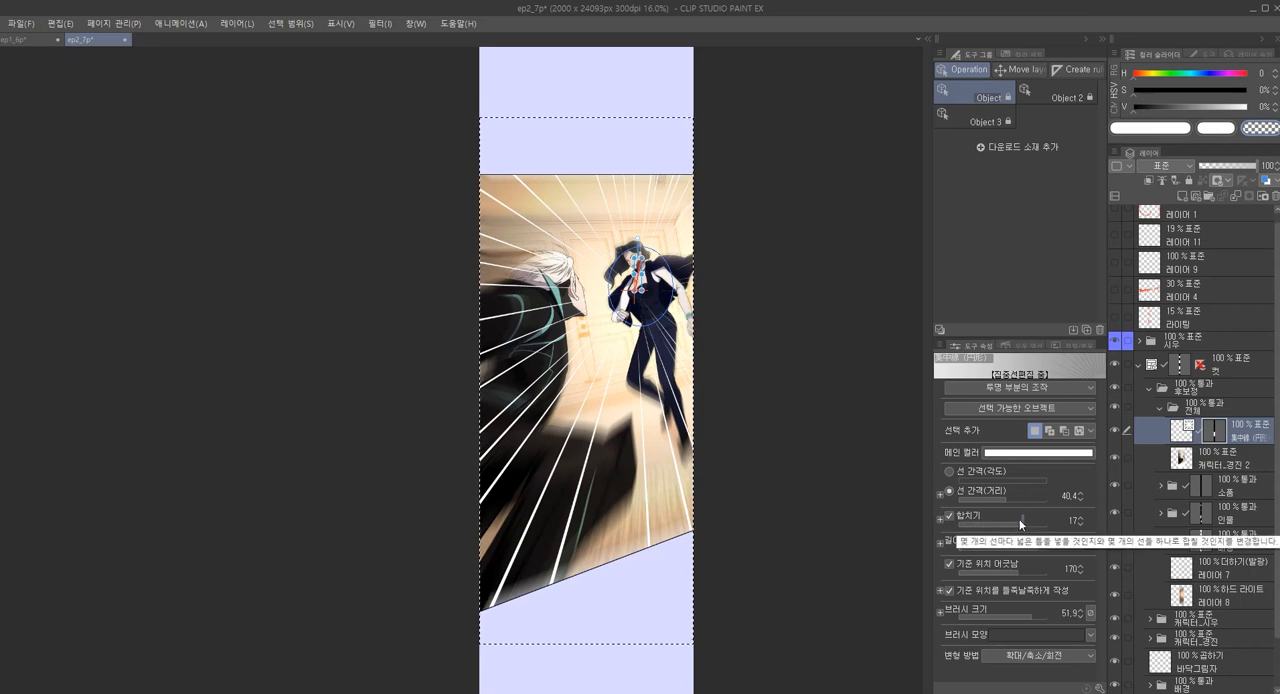
pyautogui.moveTo(993, 528)
pyautogui.mouseDown()
pyautogui.moveTo(979, 520)
pyautogui.moveTo(986, 528)
pyautogui.mouseUp()
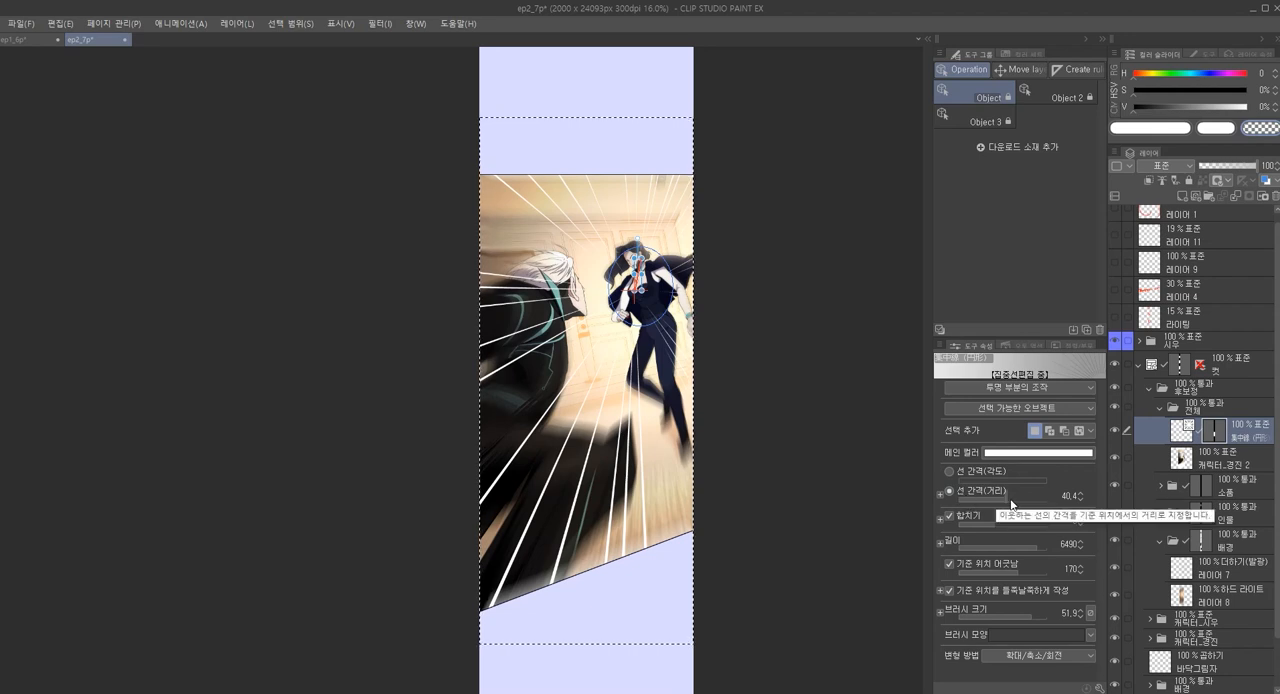
pyautogui.moveTo(1005, 505)
pyautogui.mouseDown()
pyautogui.moveTo(983, 497)
pyautogui.moveTo(1006, 510)
pyautogui.mouseUp()
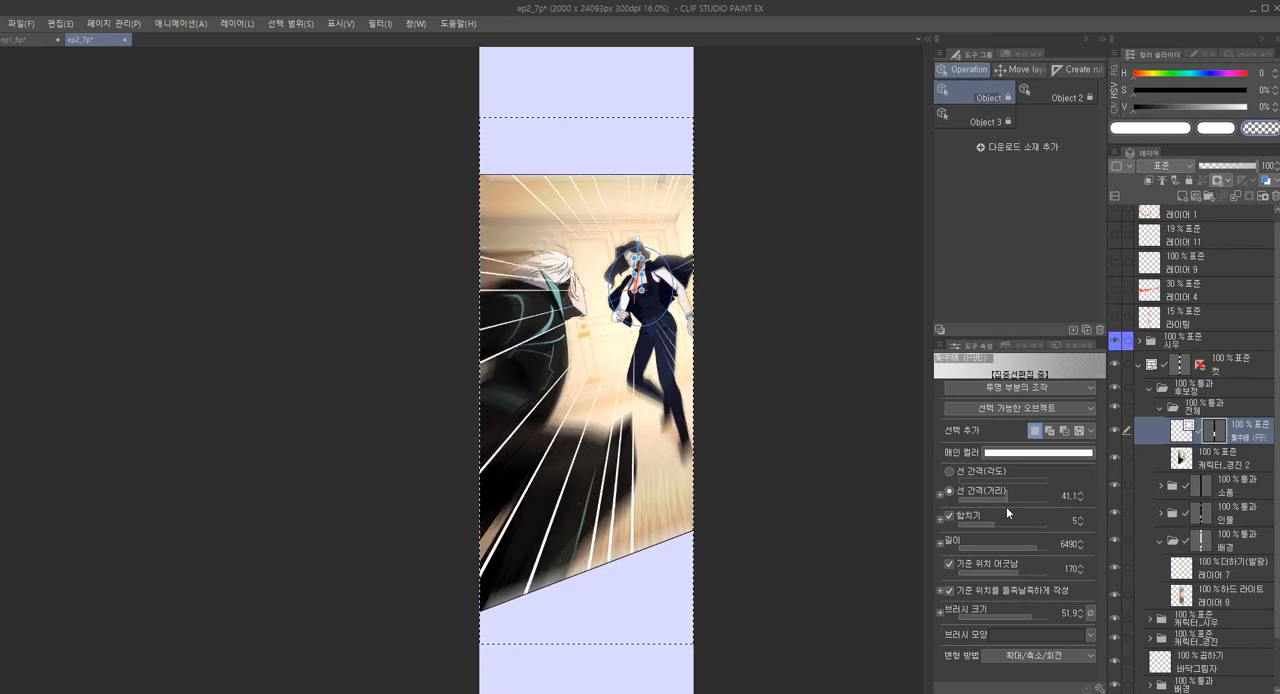
# Enlarge the focus lines' base ellipse and shift it so it surrounds the woman from above her head to her lower legs
pyautogui.moveTo(660, 335); pyautogui.dragTo(632, 327)
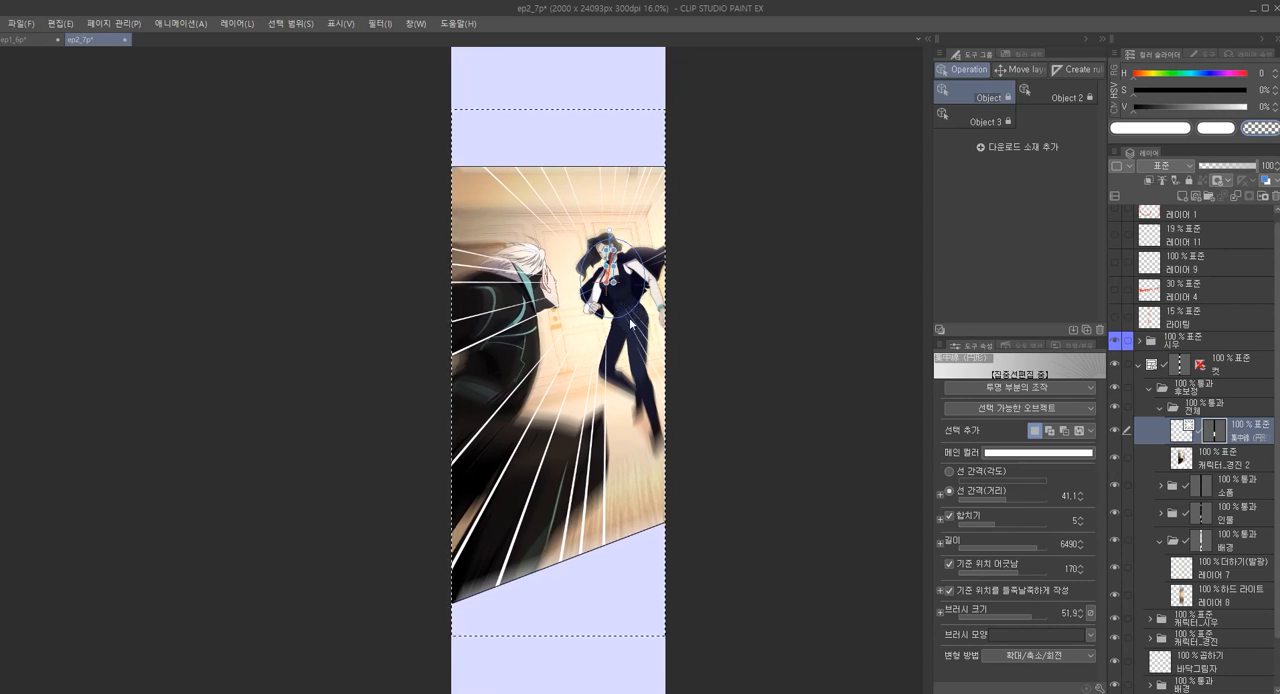
pyautogui.click(630, 315)
pyautogui.moveTo(644, 317); pyautogui.dragTo(691, 381)
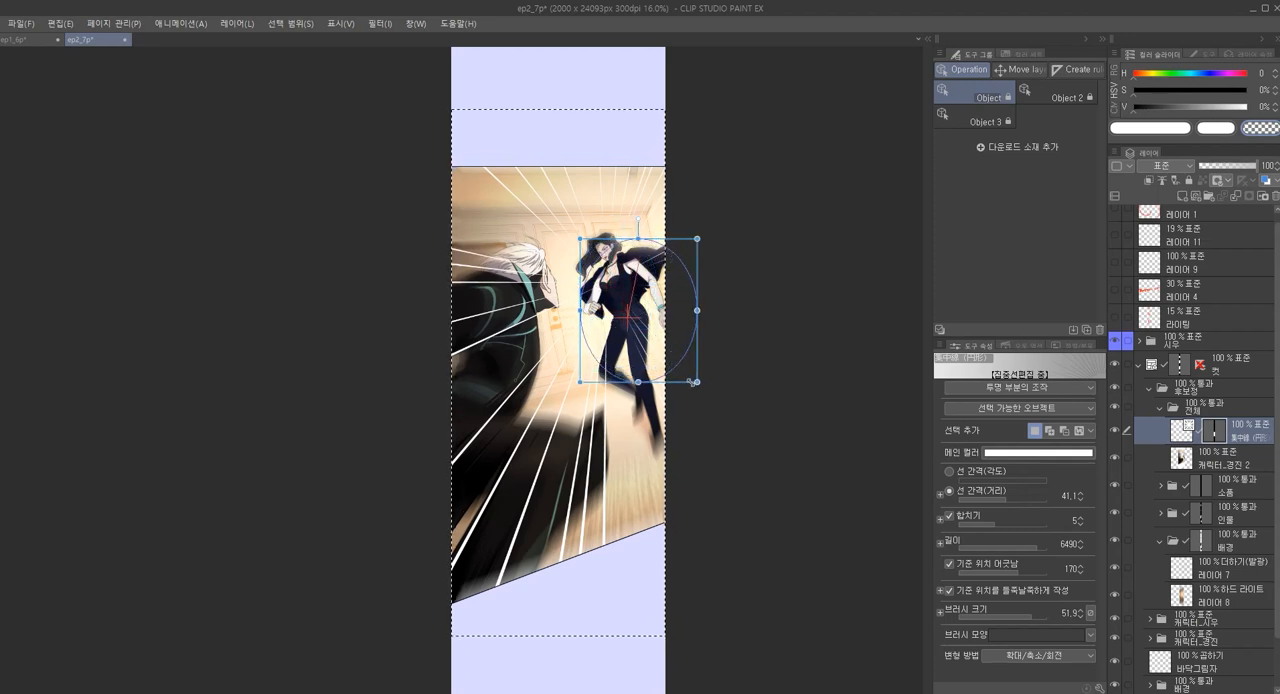
pyautogui.moveTo(656, 332); pyautogui.dragTo(636, 322)
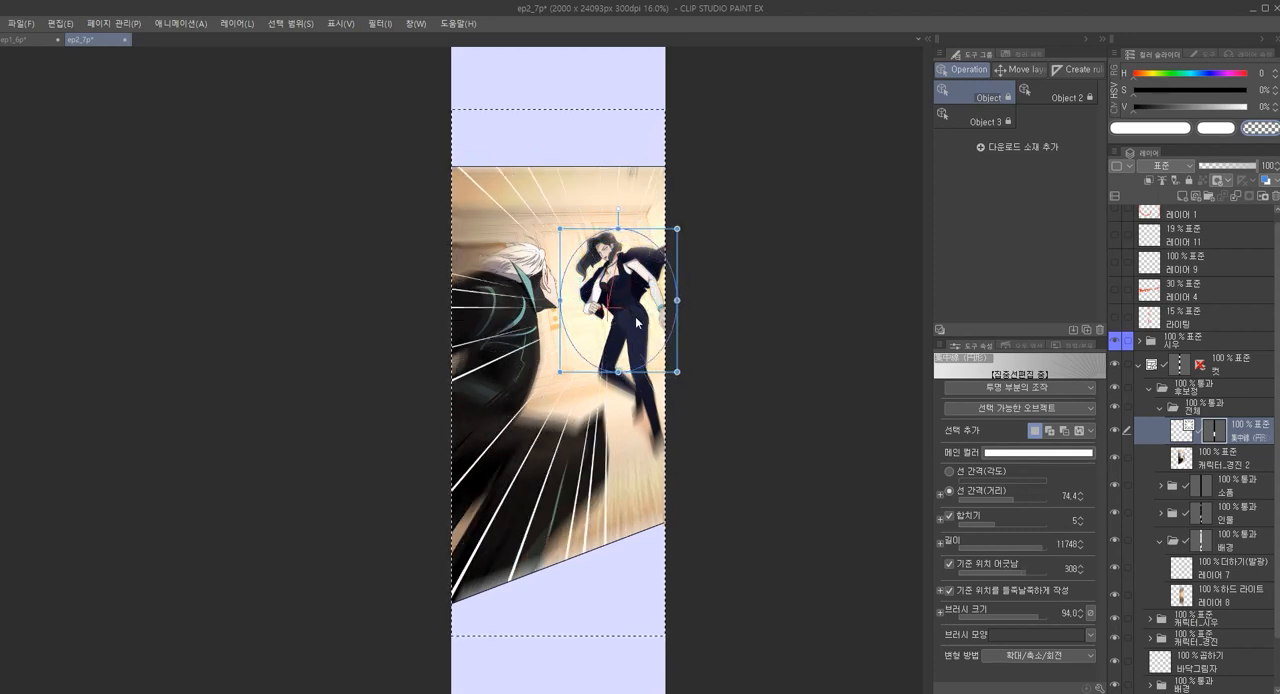
pyautogui.moveTo(678, 372); pyautogui.dragTo(643, 330)
pyautogui.moveTo(698, 390); pyautogui.dragTo(696, 380)
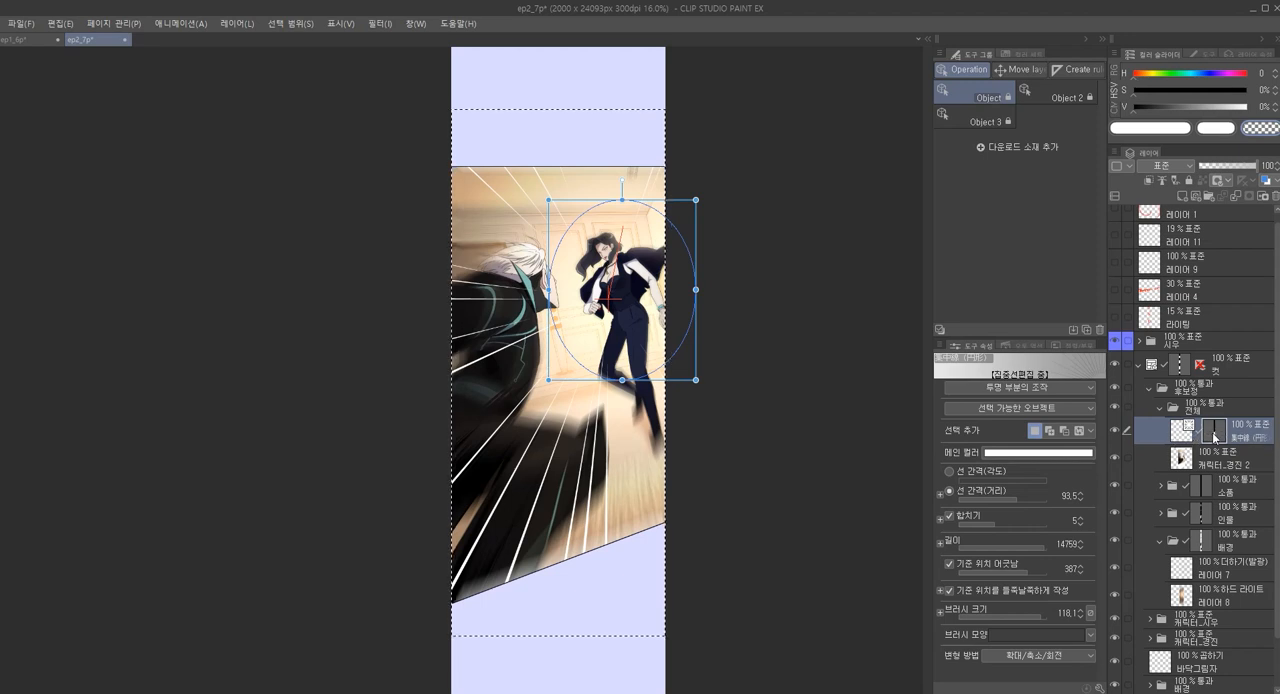
# Fade parts of the focus lines on their layer mask using the transparent paint brush at size 450
pyautogui.press('p')
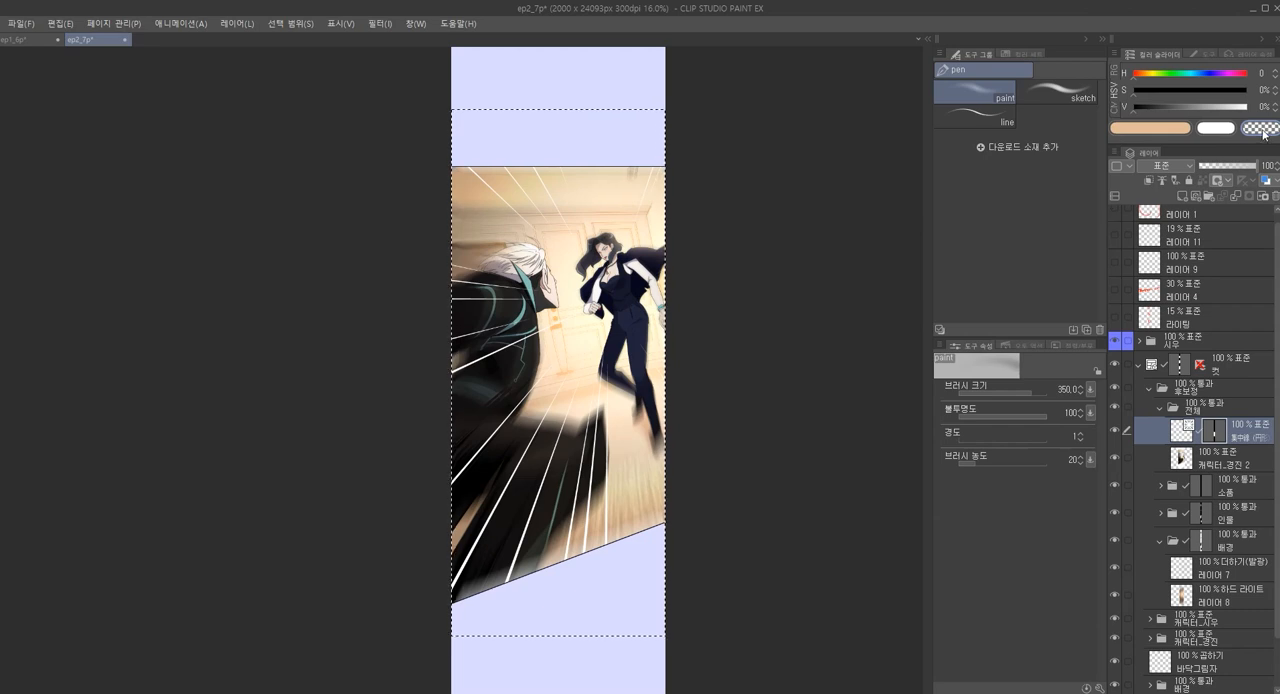
pyautogui.press(']')
pyautogui.press(']')
pyautogui.scroll(1, 572, 266)
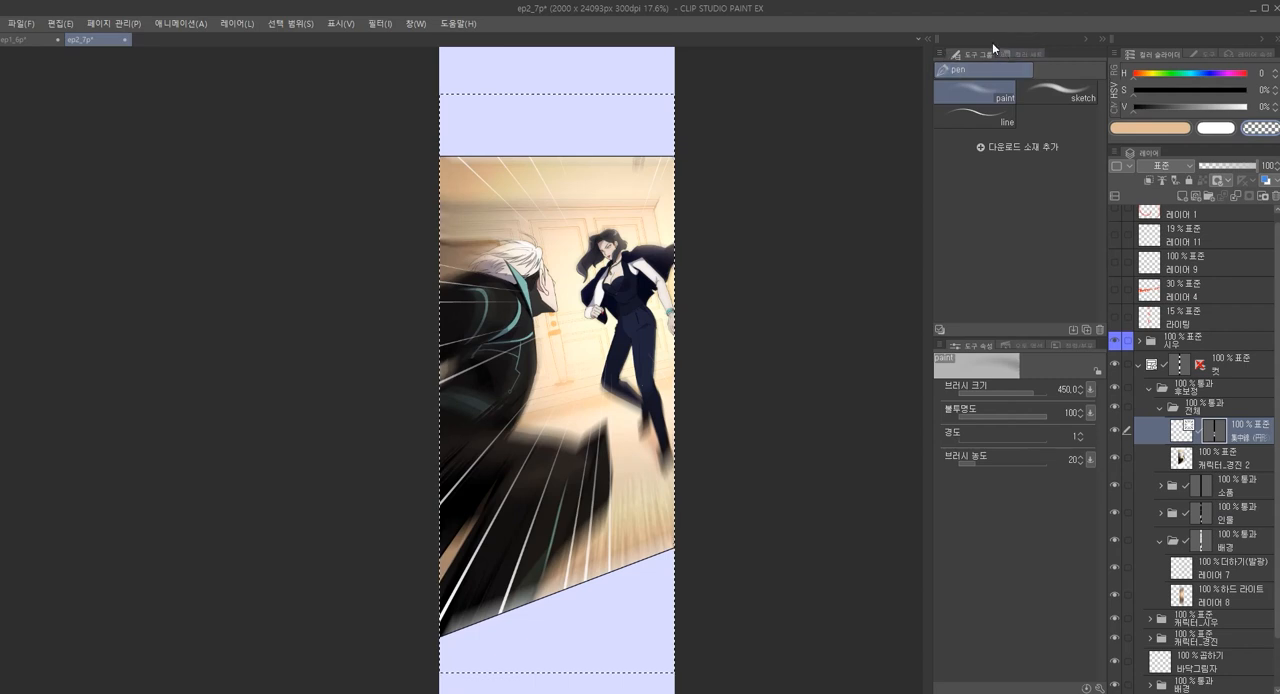
# Browse the action material folders from attack and wind through smoke to flame for a movement effect
pyautogui.click(927, 39)
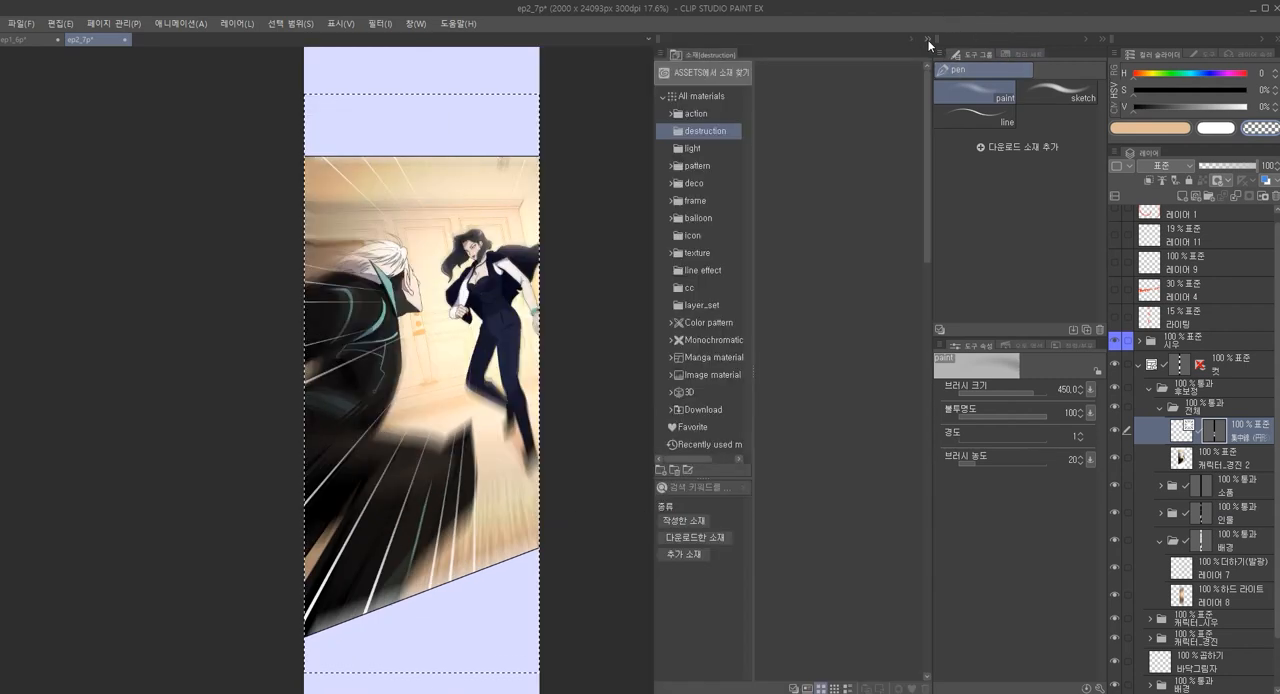
pyautogui.click(692, 114)
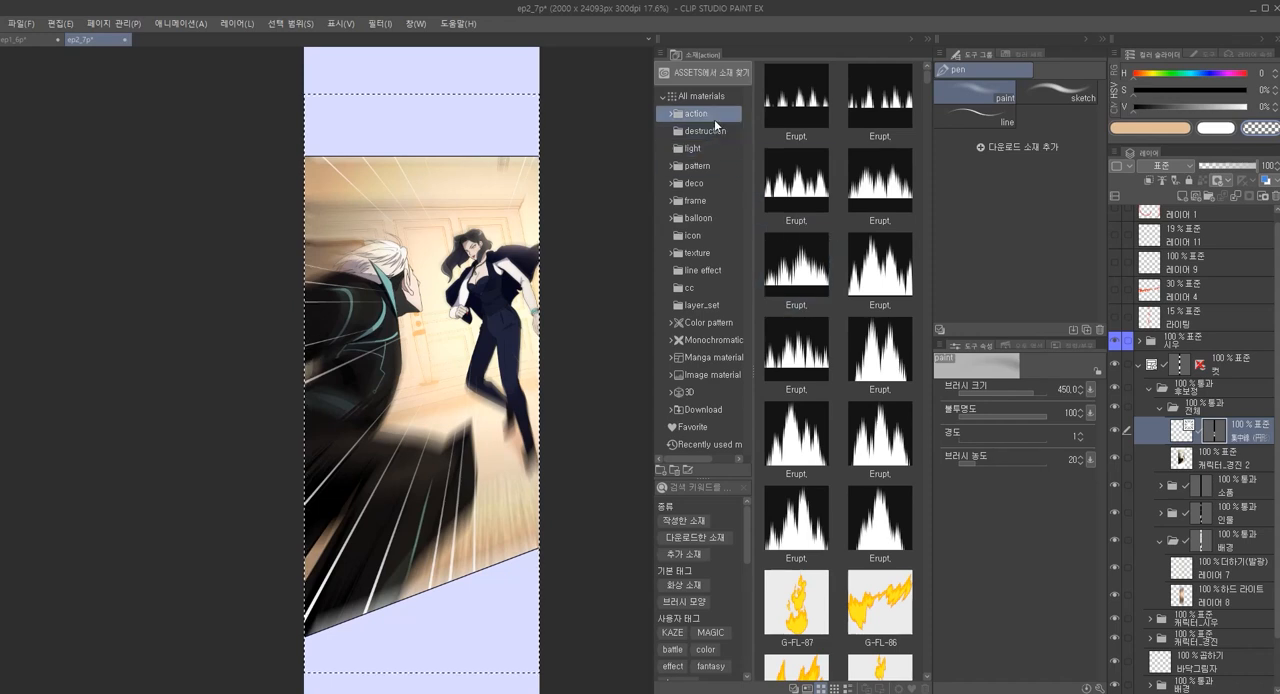
pyautogui.doubleClick(670, 114)
pyautogui.click(704, 132)
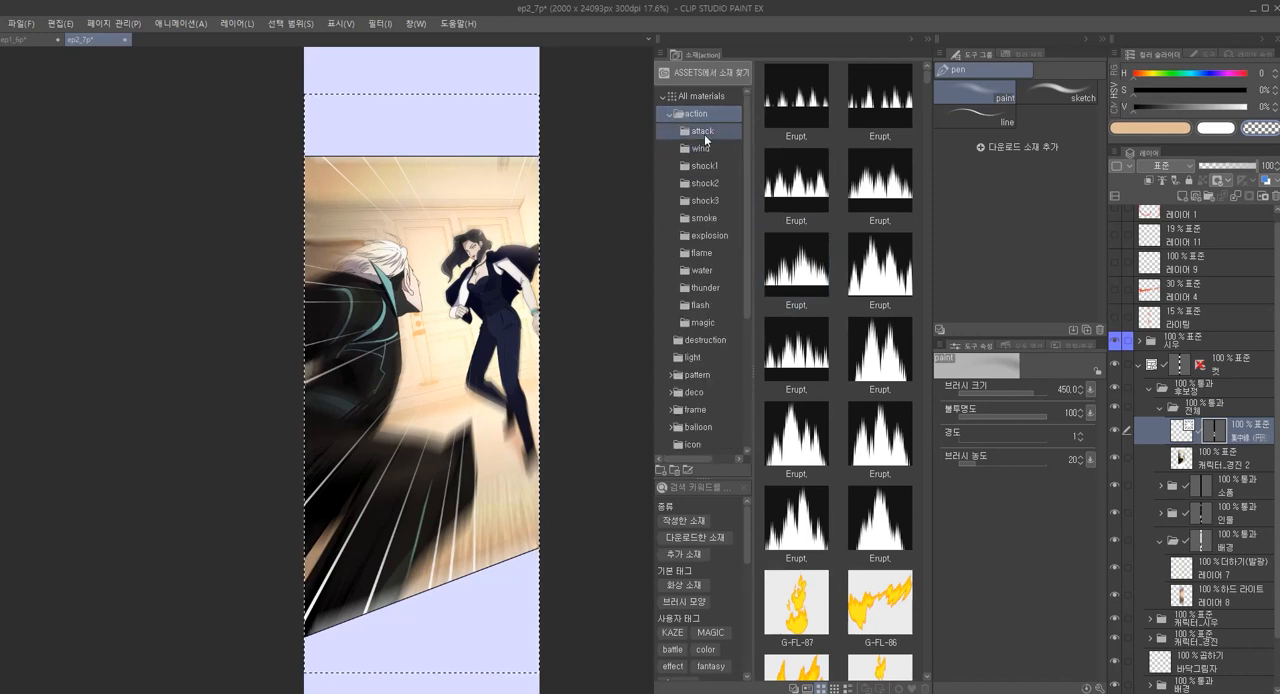
pyautogui.click(707, 149)
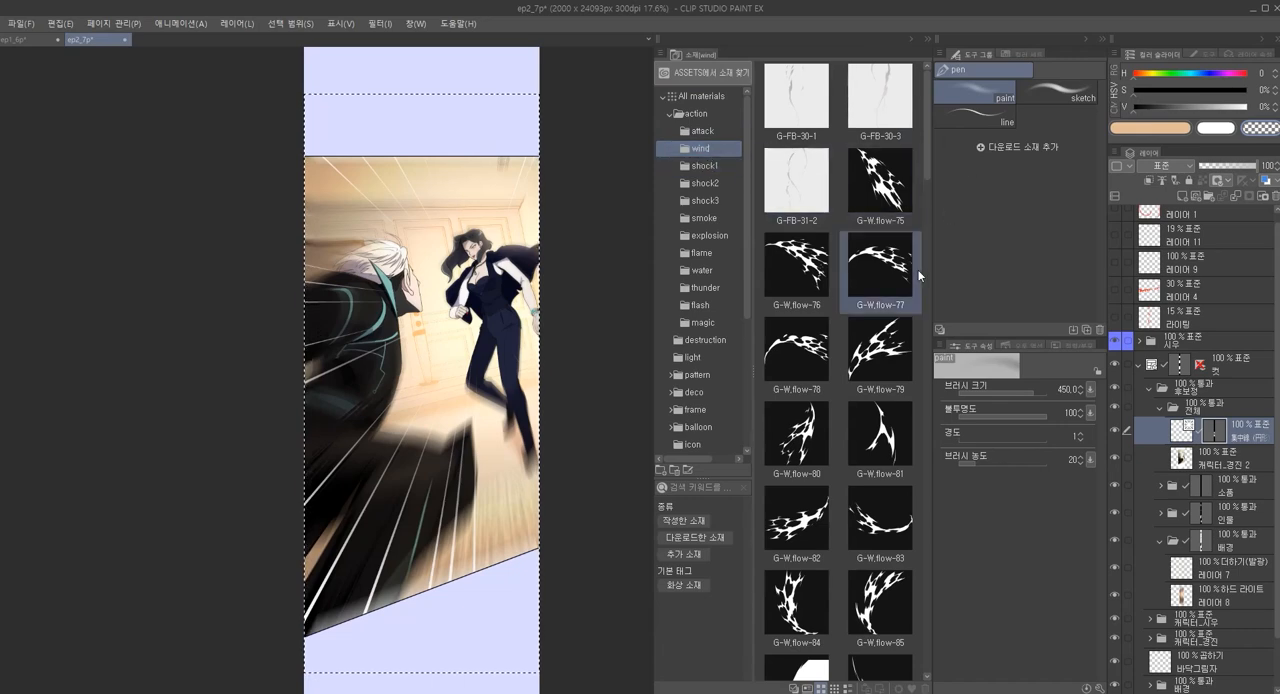
pyautogui.click(704, 133)
pyautogui.click(707, 149)
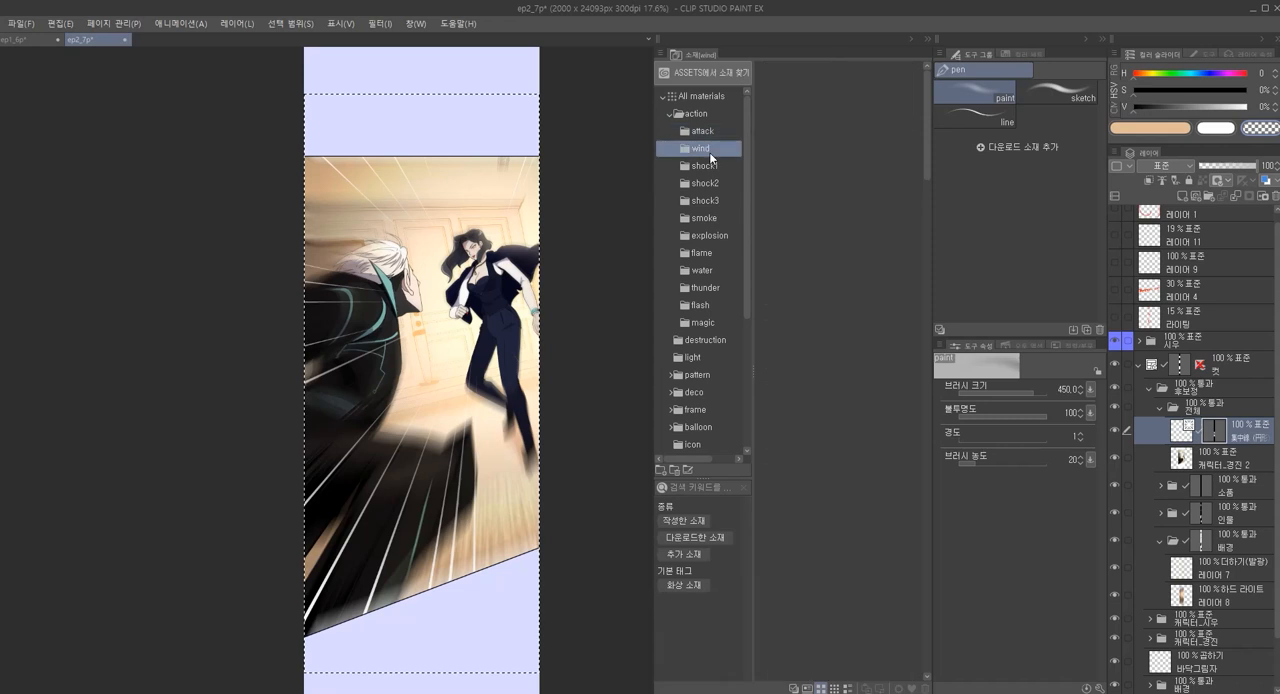
pyautogui.click(707, 166)
pyautogui.click(715, 184)
pyautogui.click(717, 201)
pyautogui.click(719, 222)
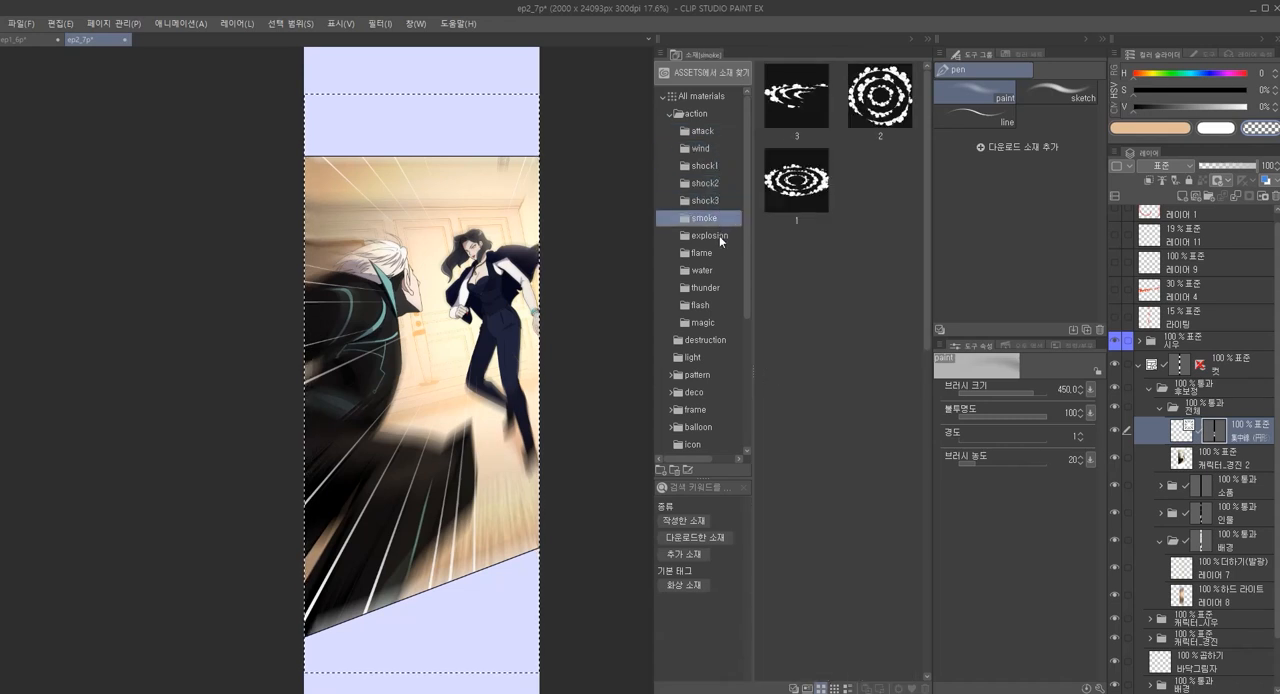
pyautogui.click(720, 238)
pyautogui.click(716, 255)
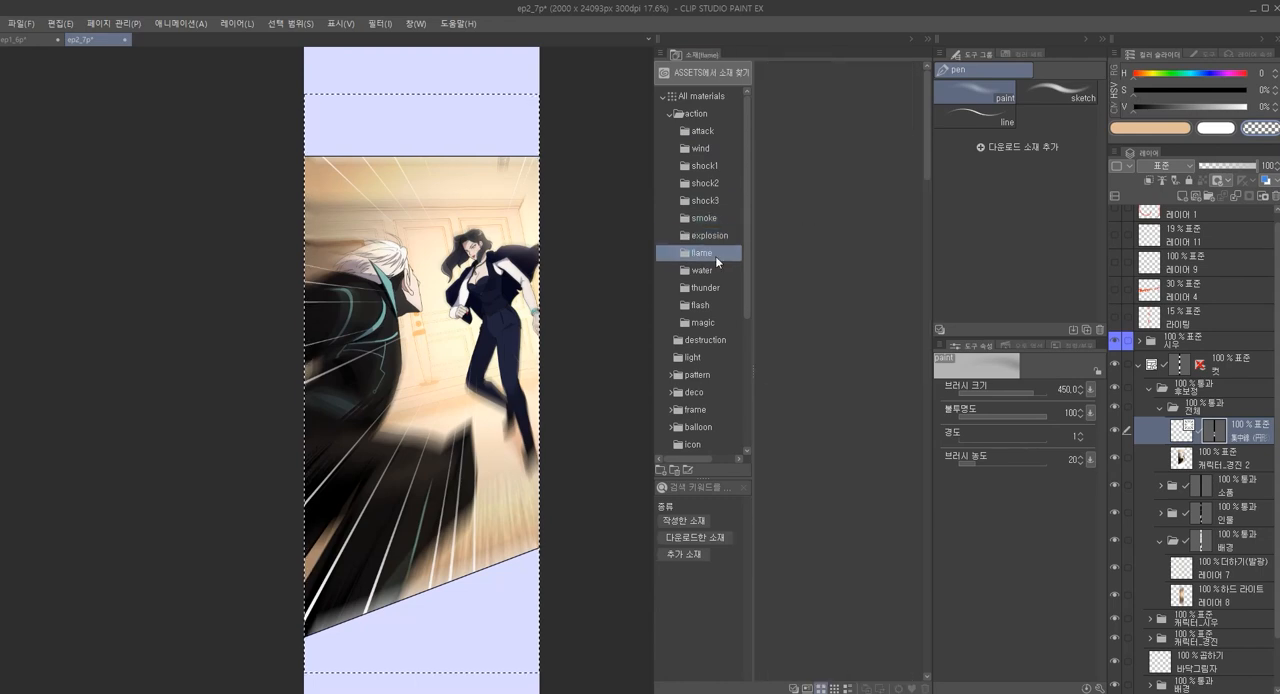
# Place the wind material G-W.flow-83 over the lower part of the fight panel, above the focus lines layer
pyautogui.click(705, 167)
pyautogui.click(705, 149)
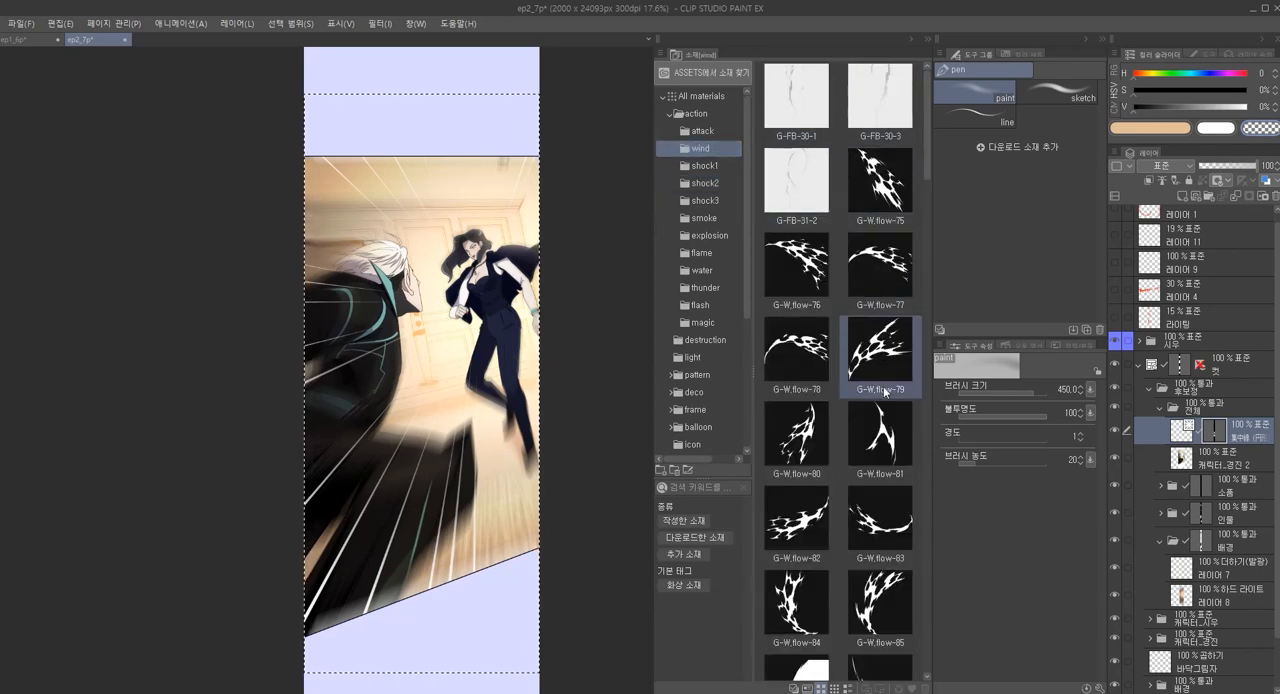
pyautogui.scroll(-2, 886, 401)
pyautogui.scroll(2, 886, 401)
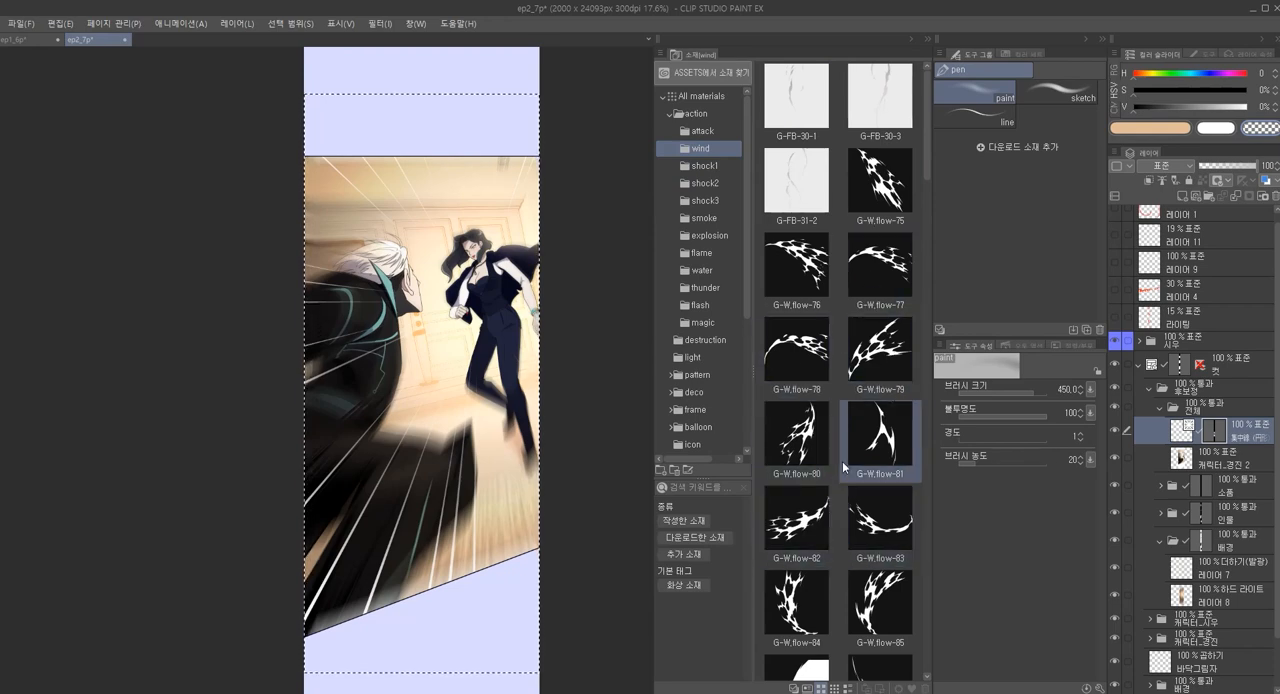
pyautogui.moveTo(797, 518); pyautogui.dragTo(431, 496)
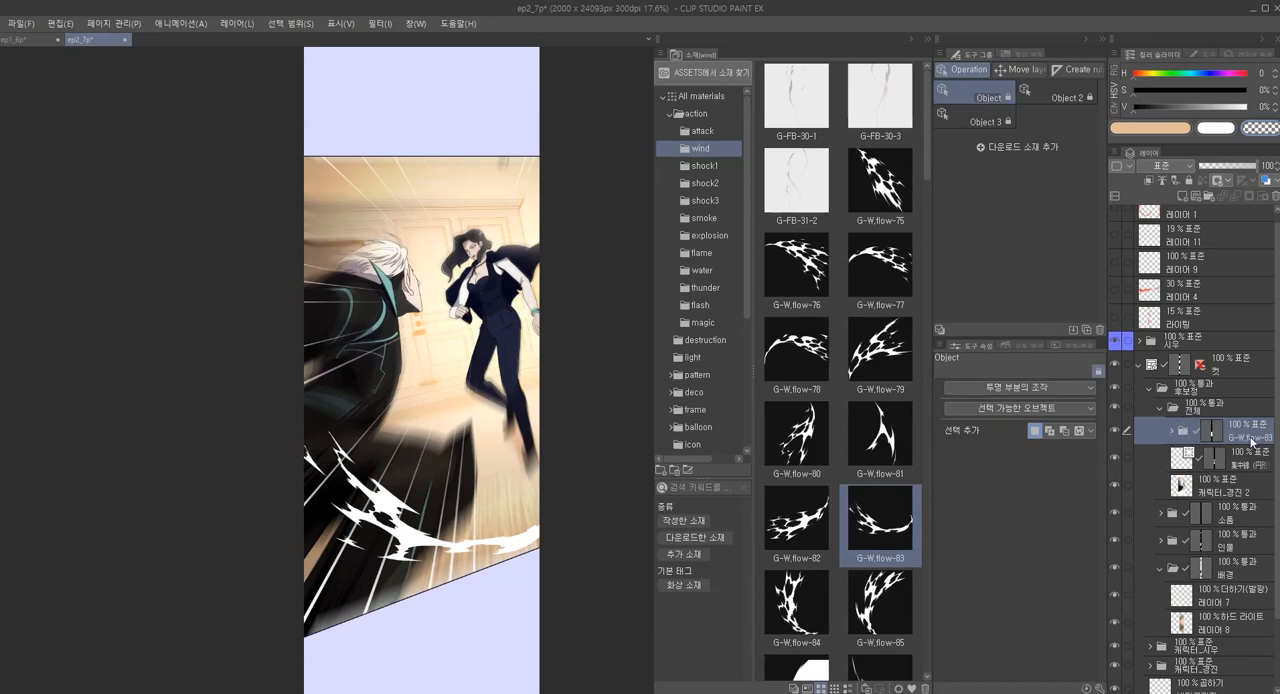
pyautogui.click(1210, 405)
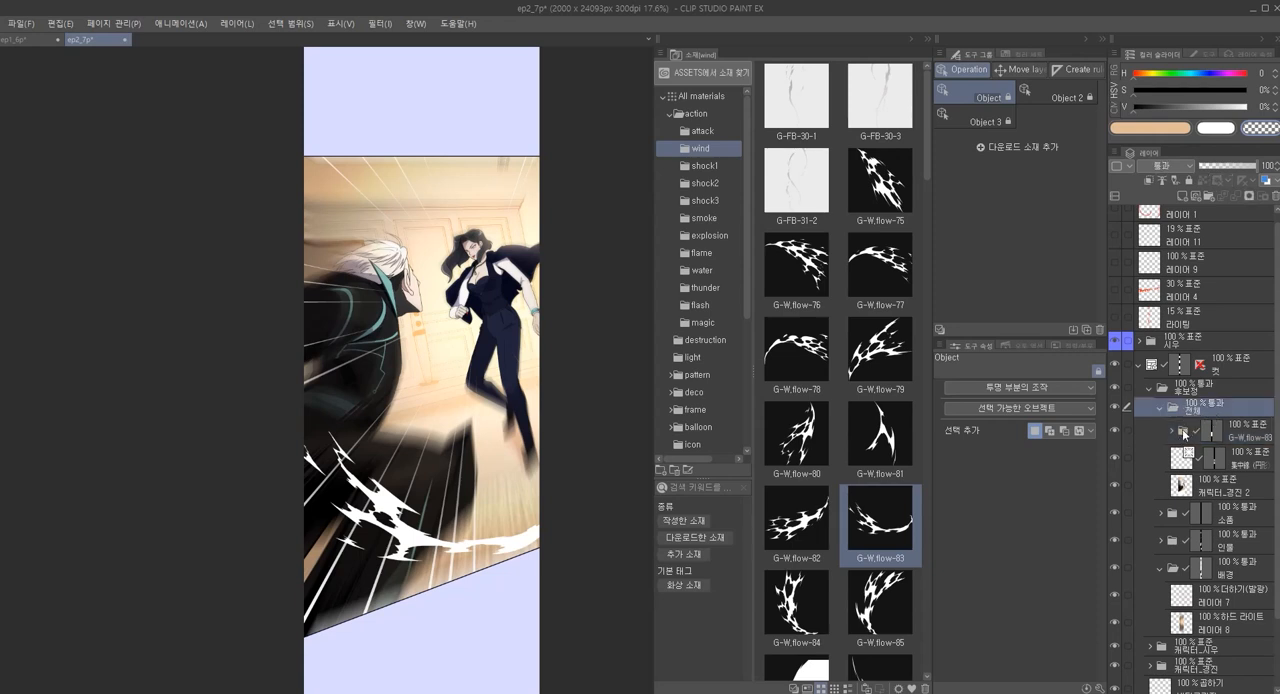
pyautogui.click(1181, 436)
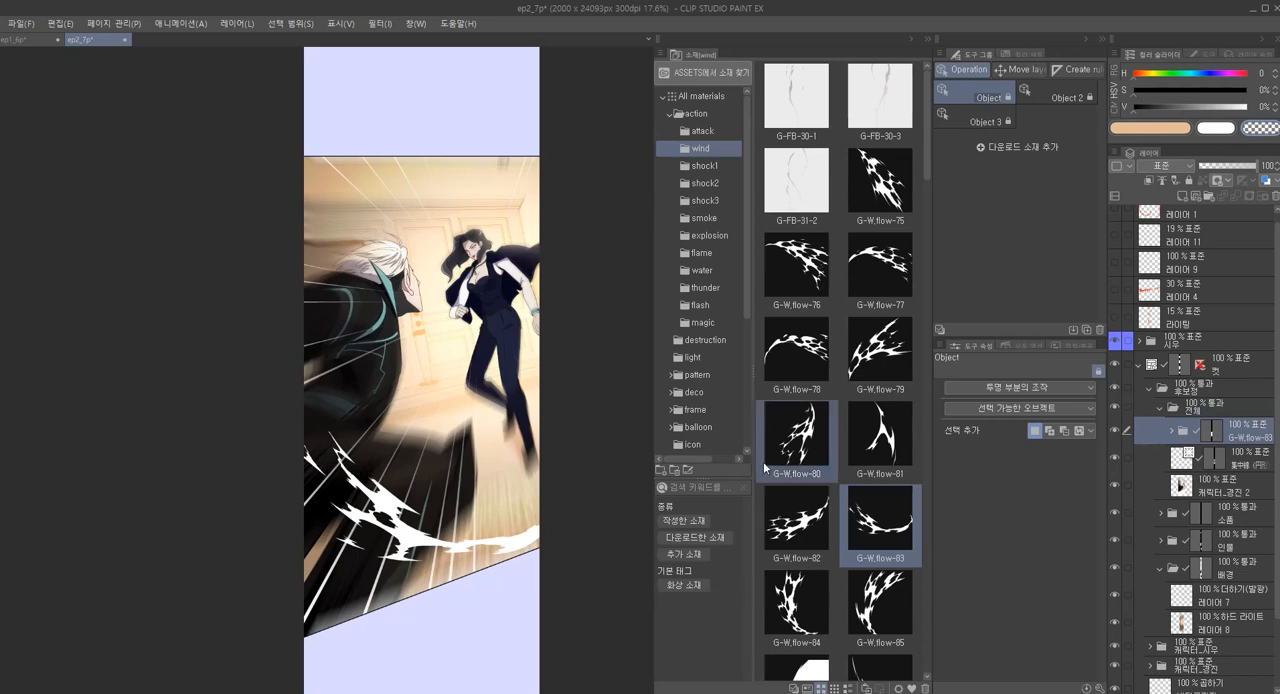
# Remove the mask from the G-W.flow-83 folder and move the effect up across the man's dark clothing
pyautogui.press('k')
pyautogui.moveTo(518, 532); pyautogui.dragTo(507, 555)
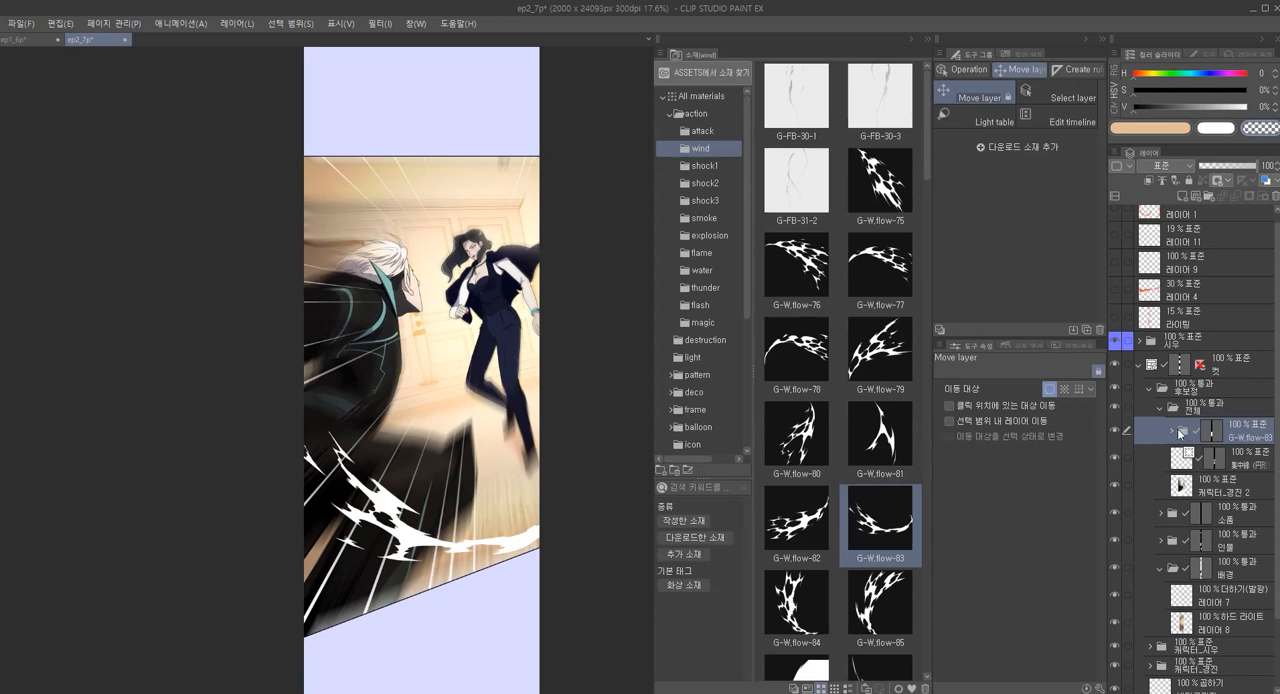
pyautogui.moveTo(1214, 437); pyautogui.dragTo(1190, 443)
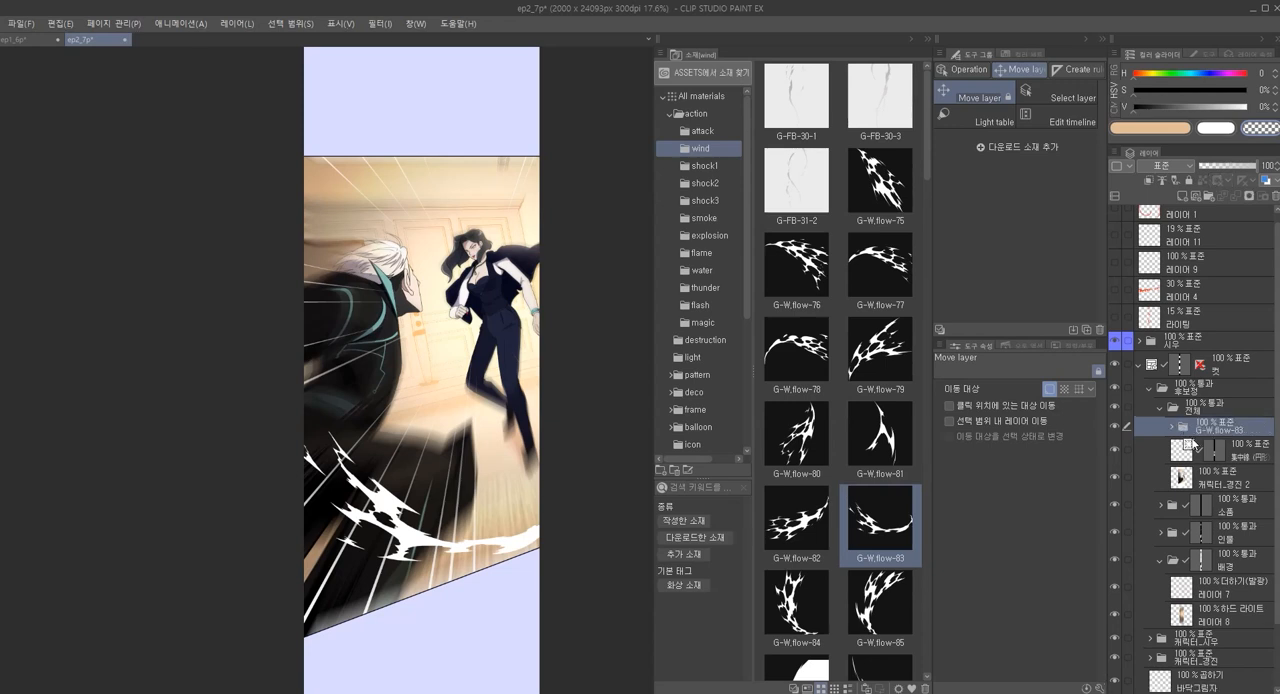
pyautogui.moveTo(445, 540); pyautogui.dragTo(413, 453)
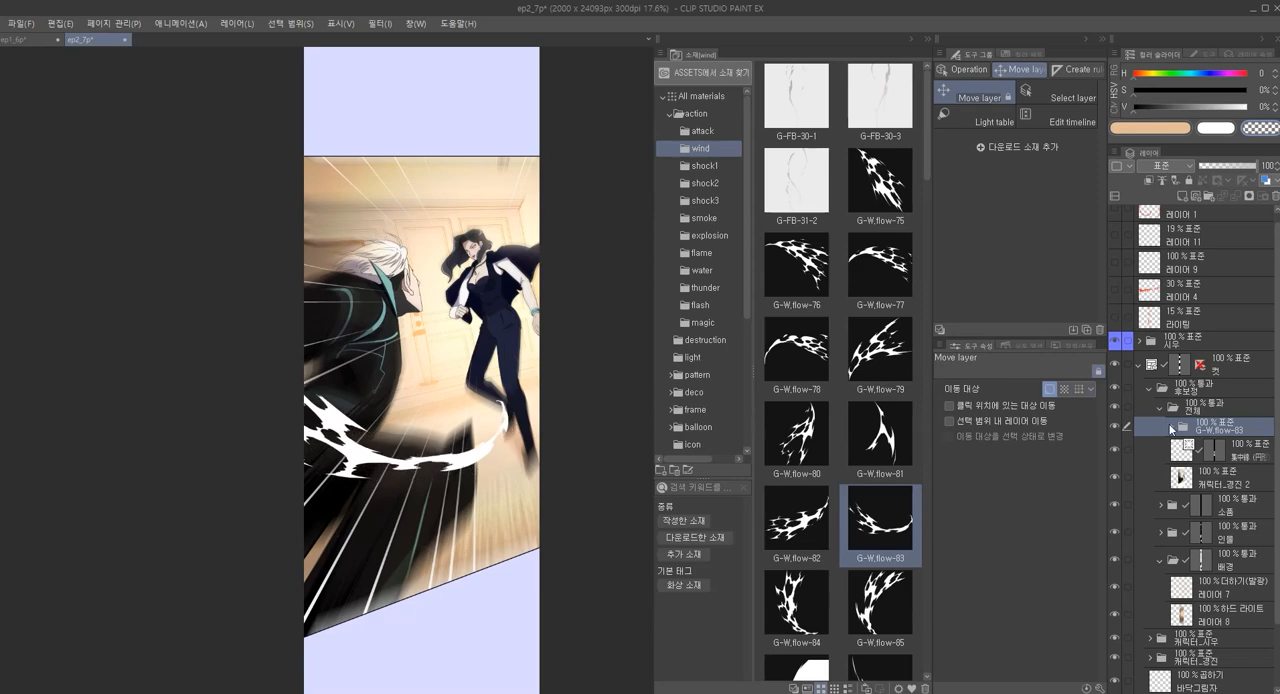
# Move the wind effect's layer inside the G-W.flow-83 folder lower and rotate it to rise toward the woman's feet
pyautogui.click(1171, 428)
pyautogui.click(1228, 452)
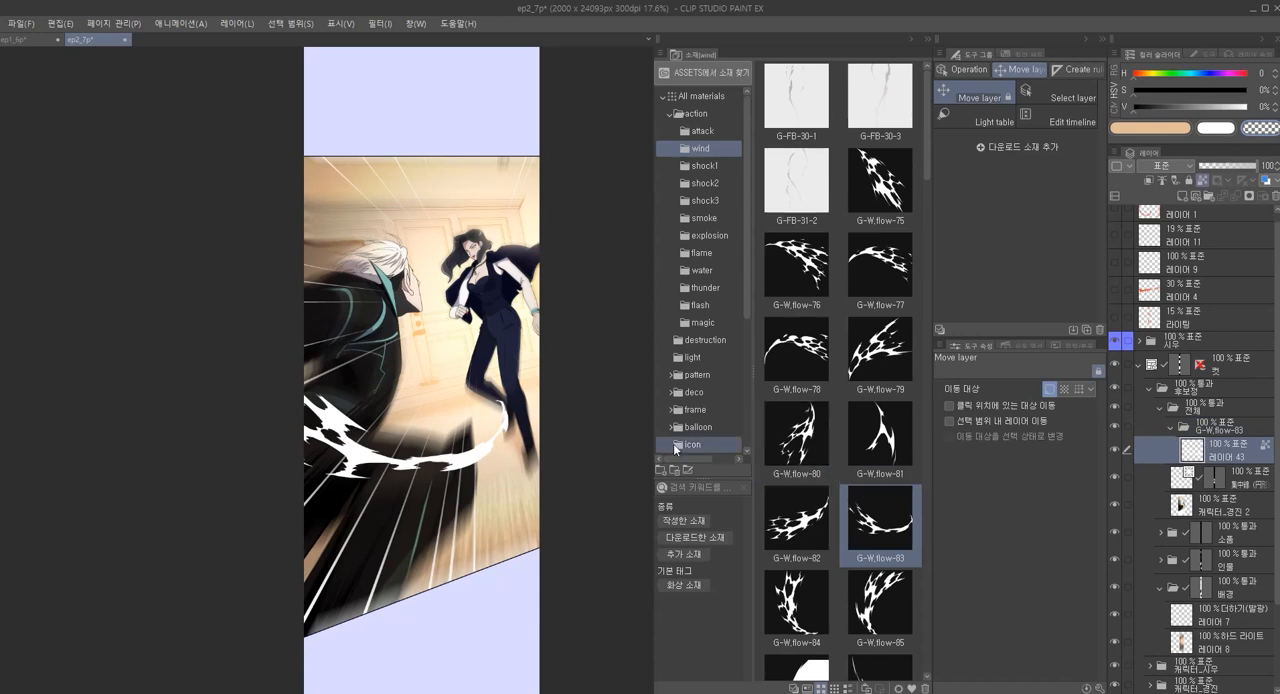
pyautogui.moveTo(497, 441); pyautogui.dragTo(444, 462)
pyautogui.hotkey('ctrl', 't')
pyautogui.press('Return')
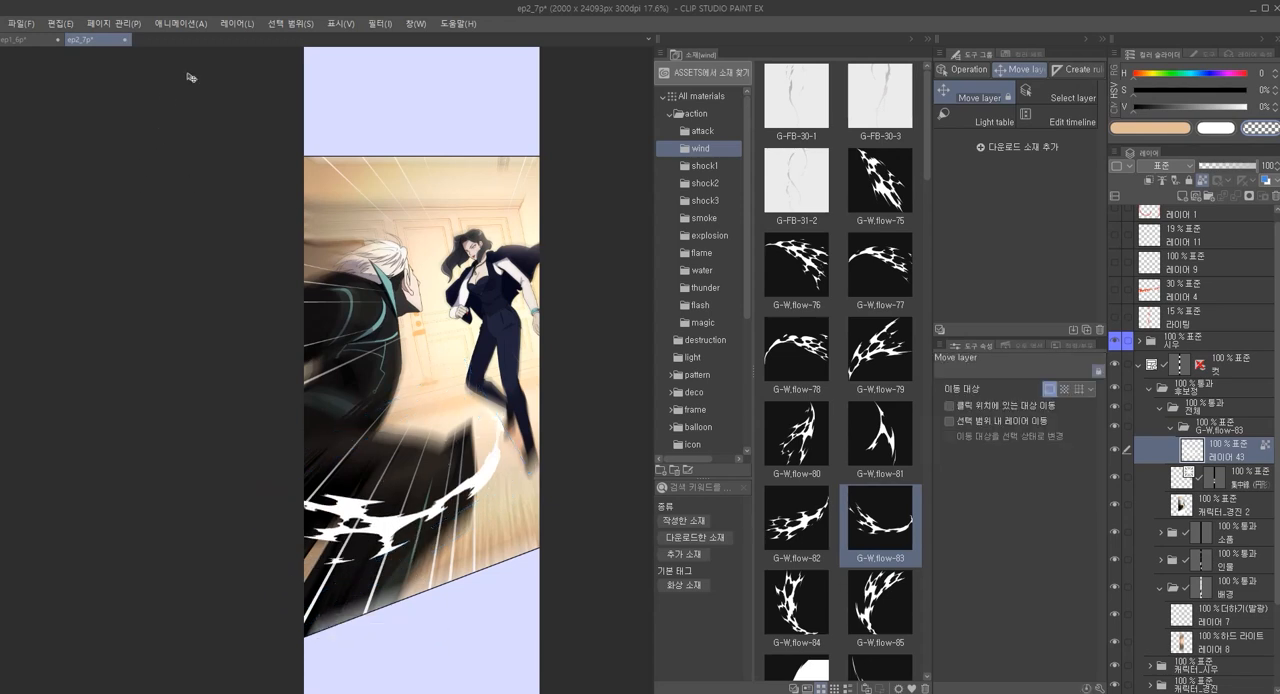
# Apply a mesh transformation to the wind effect, tilting its grid up toward the woman's legs
pyautogui.click(61, 23)
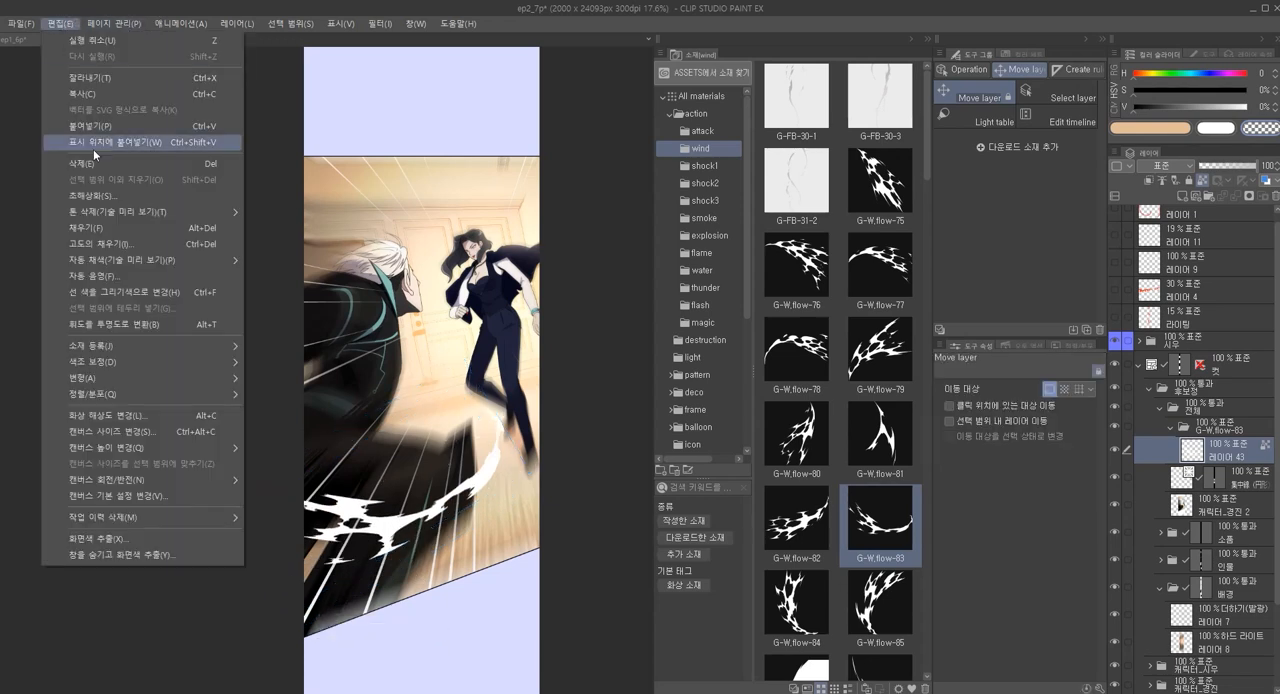
pyautogui.moveTo(125, 379)
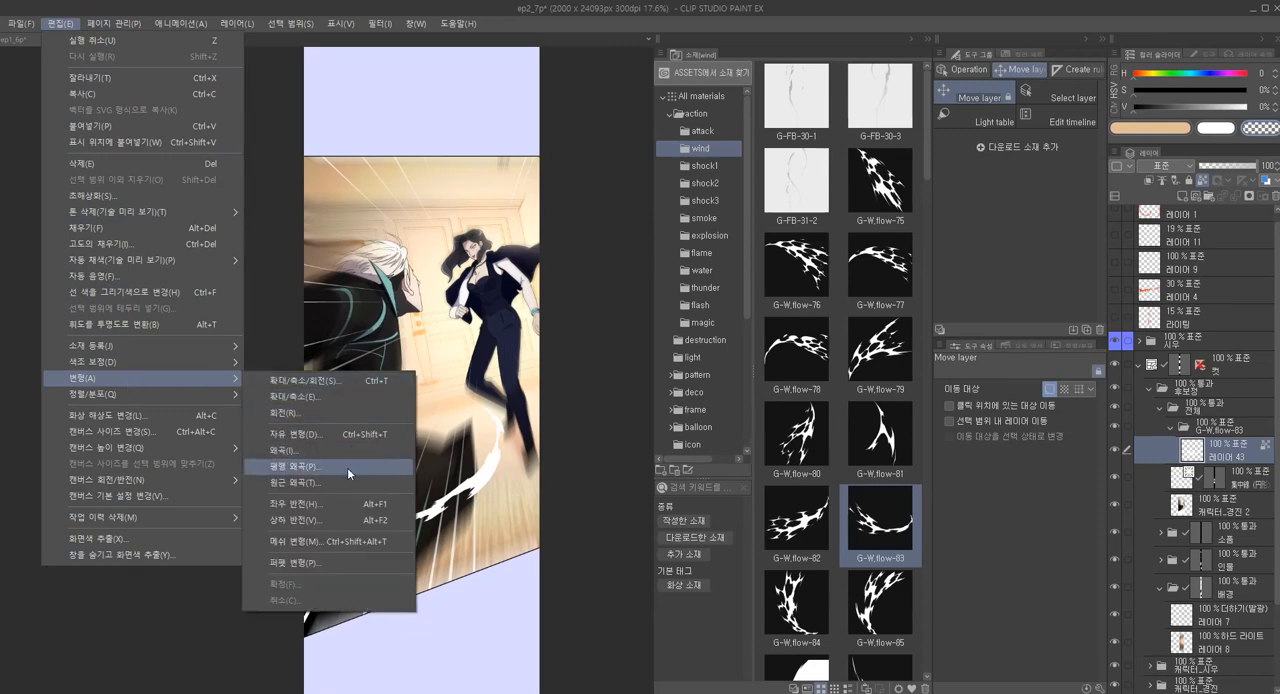
pyautogui.click(344, 541)
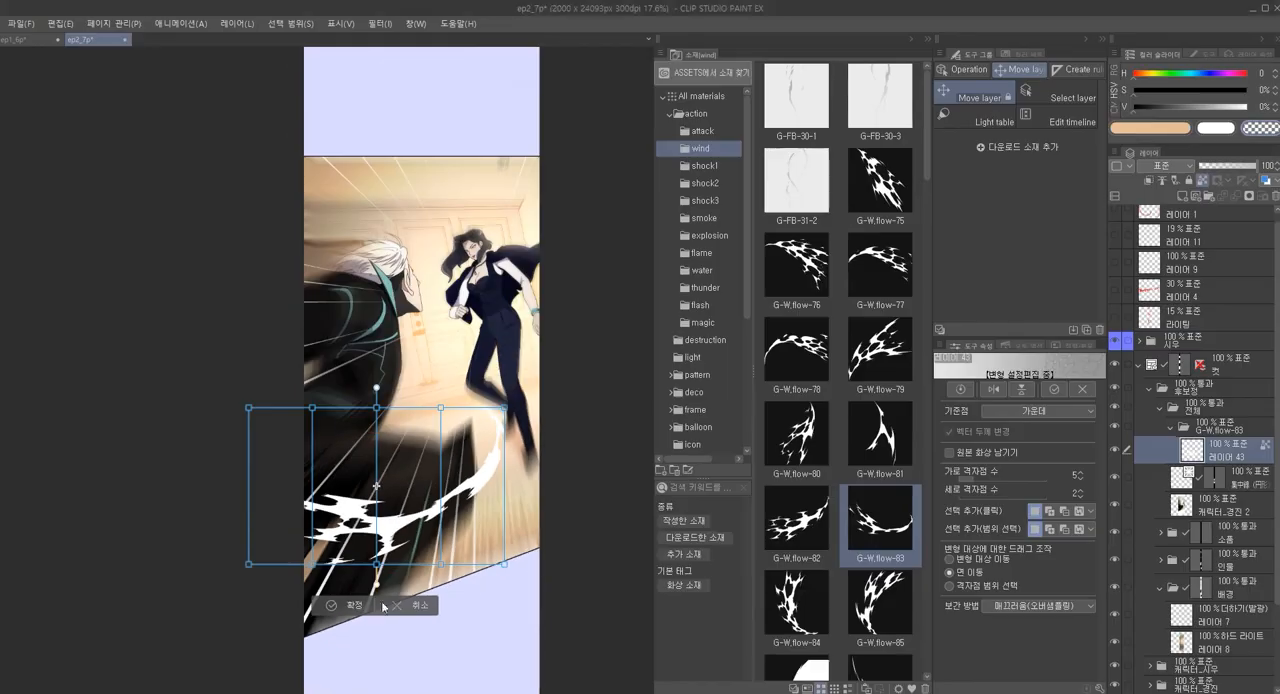
pyautogui.moveTo(376, 590); pyautogui.dragTo(292, 530)
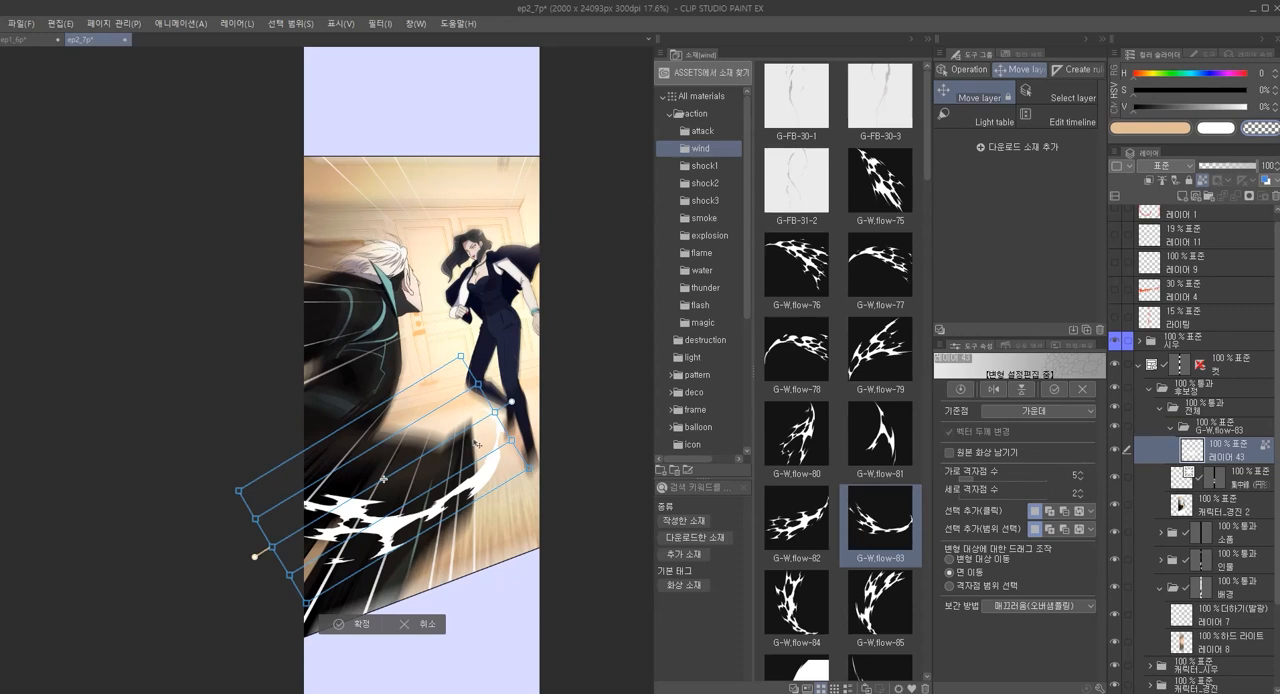
pyautogui.press('Return')
# Rotate and reposition the wind effect so it sweeps from the panel's lower left edge around to the woman's feet
pyautogui.hotkey('ctrl', 't')
pyautogui.moveTo(376, 590); pyautogui.dragTo(255, 529)
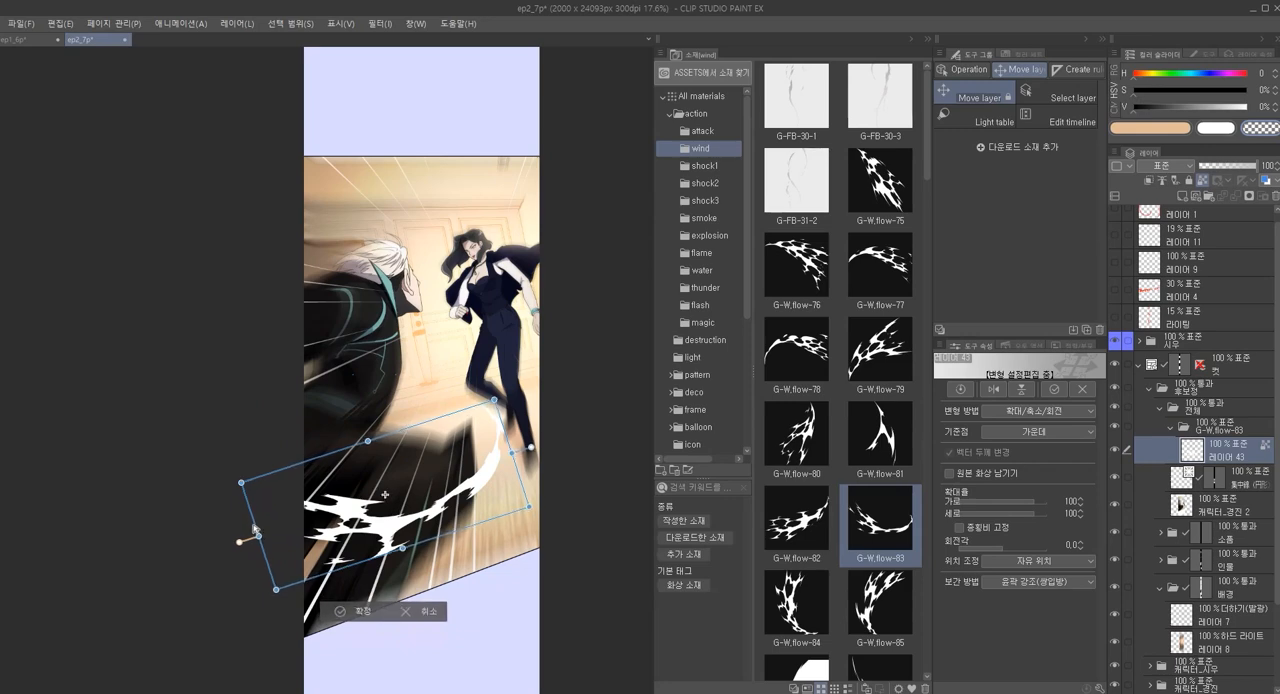
pyautogui.moveTo(513, 455)
pyautogui.mouseDown()
pyautogui.moveTo(357, 475)
pyautogui.moveTo(550, 440)
pyautogui.moveTo(455, 484)
pyautogui.moveTo(535, 448)
pyautogui.moveTo(525, 452)
pyautogui.mouseUp()
pyautogui.moveTo(233, 549); pyautogui.dragTo(293, 576)
pyautogui.moveTo(482, 362); pyautogui.dragTo(494, 348)
pyautogui.moveTo(447, 419); pyautogui.dragTo(429, 434)
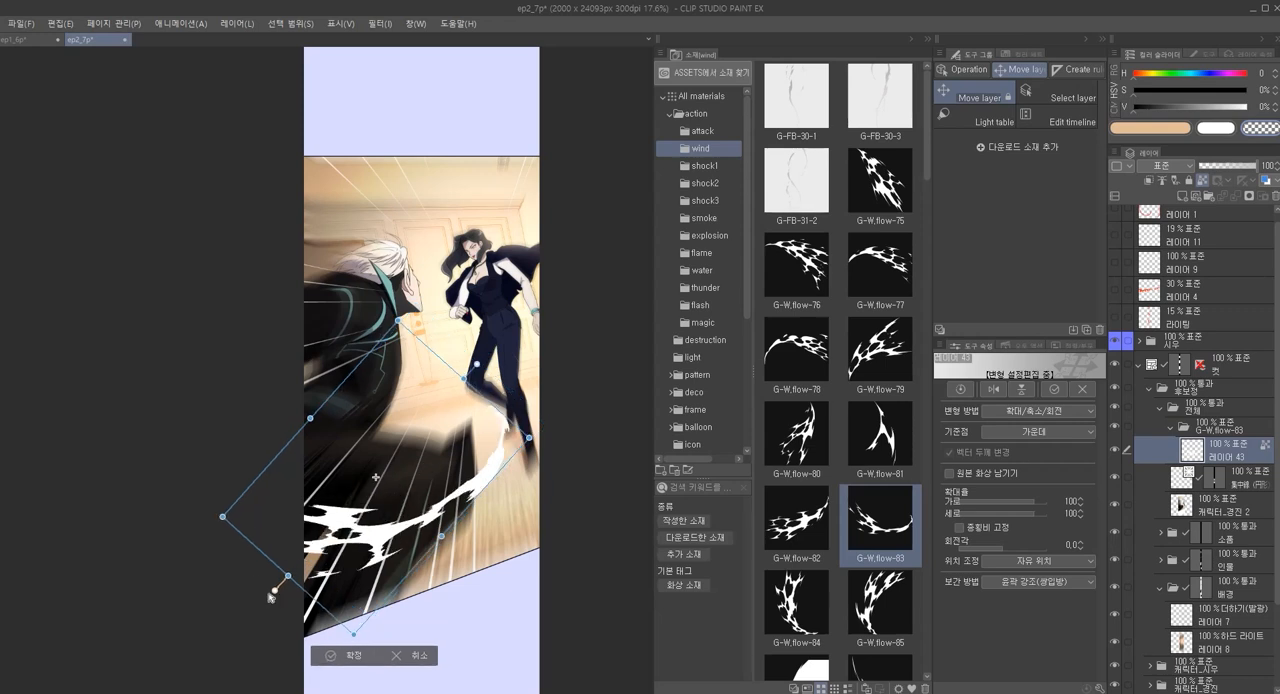
pyautogui.moveTo(273, 594); pyautogui.dragTo(206, 557)
pyautogui.moveTo(446, 504)
pyautogui.mouseDown()
pyautogui.moveTo(433, 492)
pyautogui.moveTo(441, 502)
pyautogui.mouseUp()
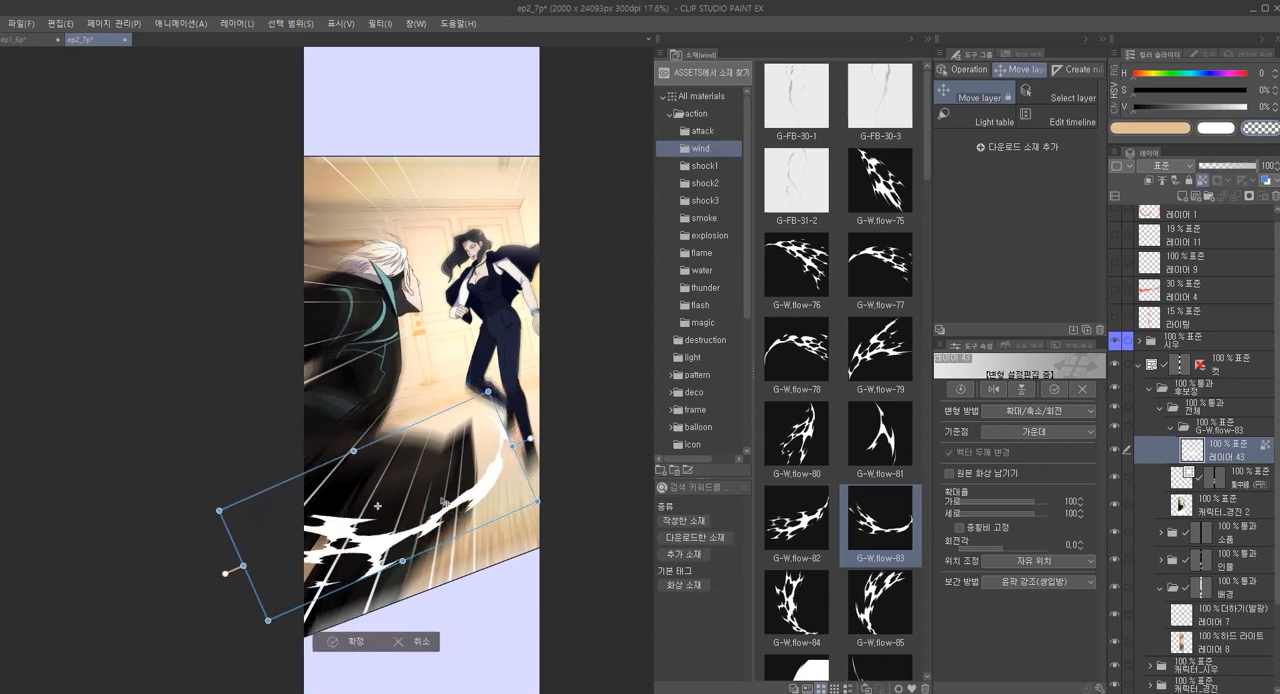
pyautogui.press('Return')
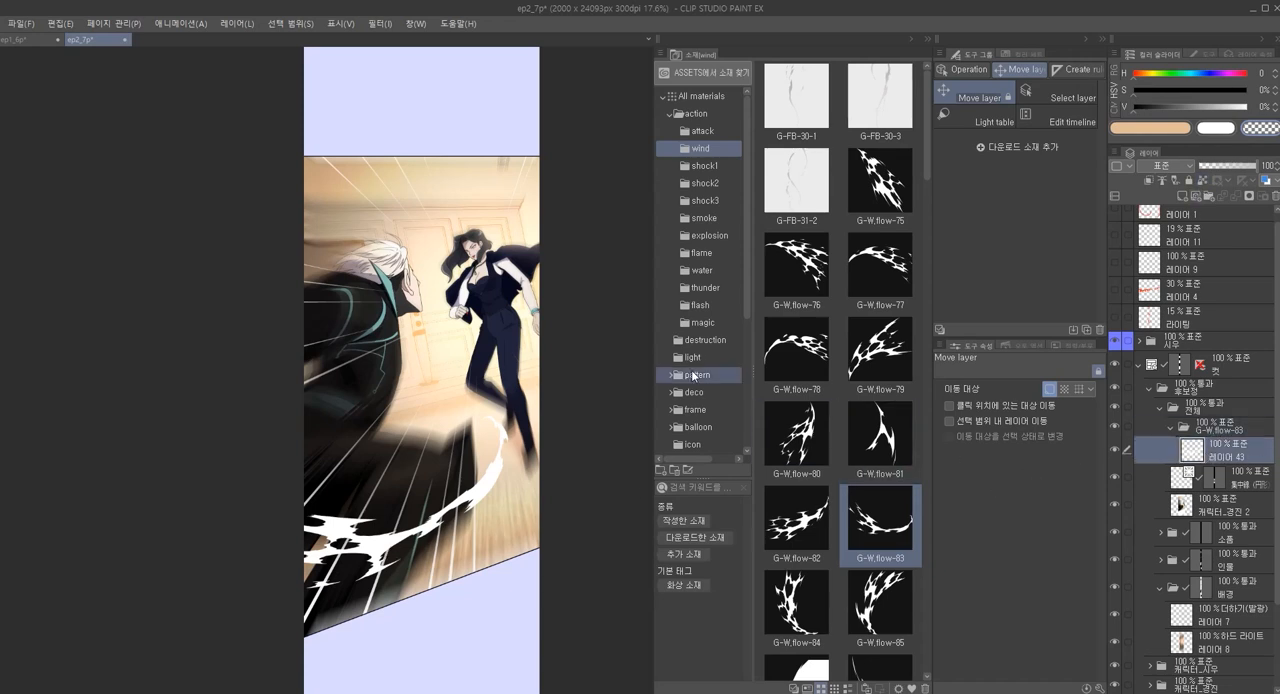
pyautogui.press('p')
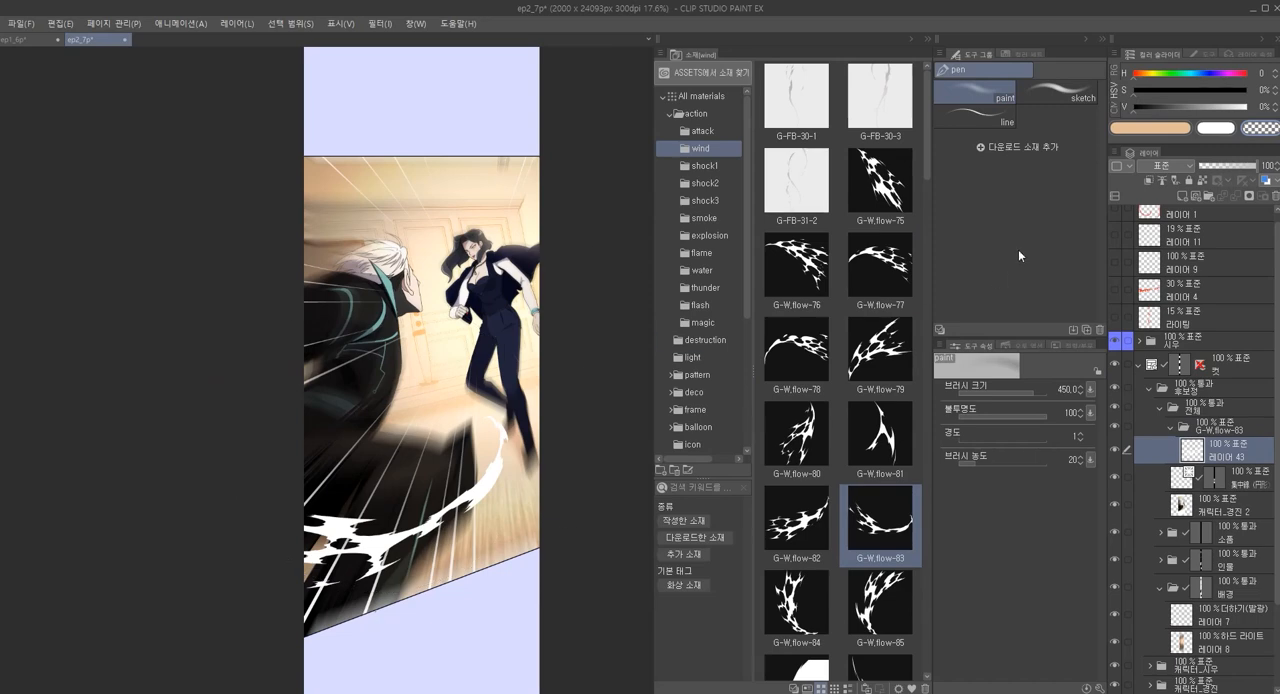
# Fade the wind effect on layer 레이어 43 with the soft paint brush in transparent colour at size 600
pyautogui.press(']')
pyautogui.press(']')
pyautogui.moveTo(315, 478)
pyautogui.mouseDown()
pyautogui.moveTo(272, 521)
pyautogui.moveTo(340, 411)
pyautogui.moveTo(400, 365)
pyautogui.moveTo(210, 533)
pyautogui.moveTo(254, 496)
pyautogui.moveTo(180, 523)
pyautogui.mouseUp()
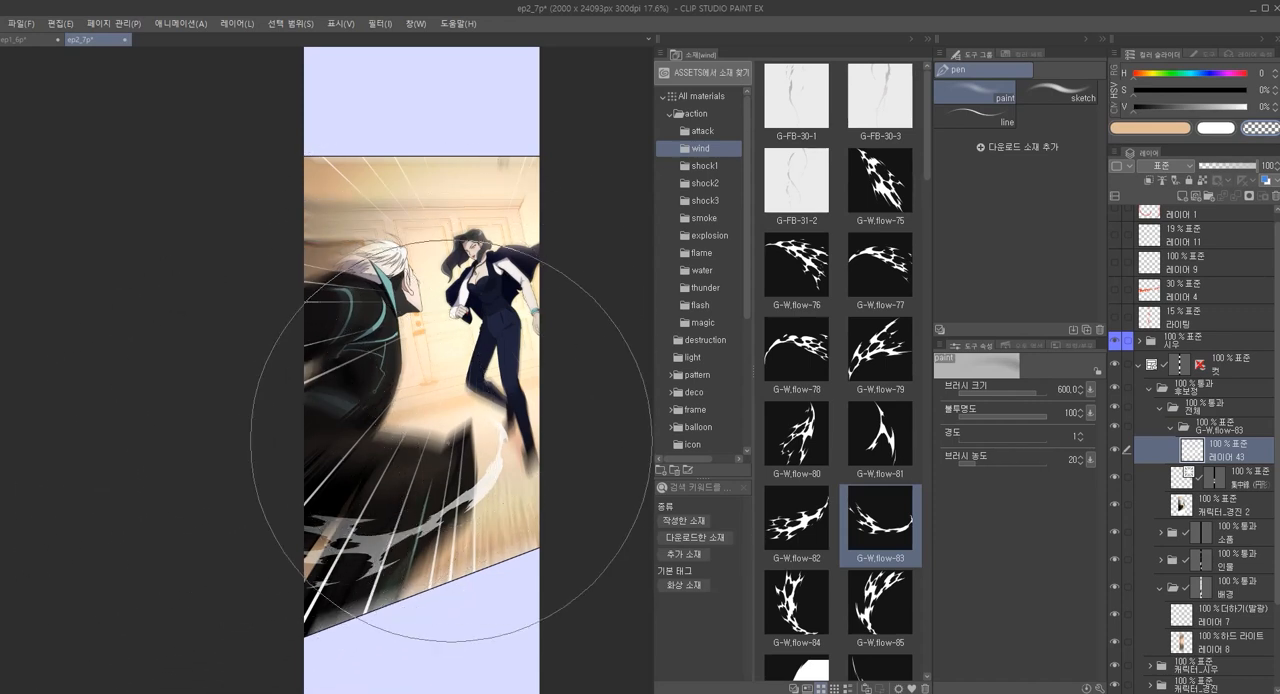
pyautogui.moveTo(407, 478); pyautogui.dragTo(411, 414)
# Smudge the wind effect along its curve and its jagged tail over the dark clothing with Finger tip soft at size 300
pyautogui.scroll(3, 389, 447)
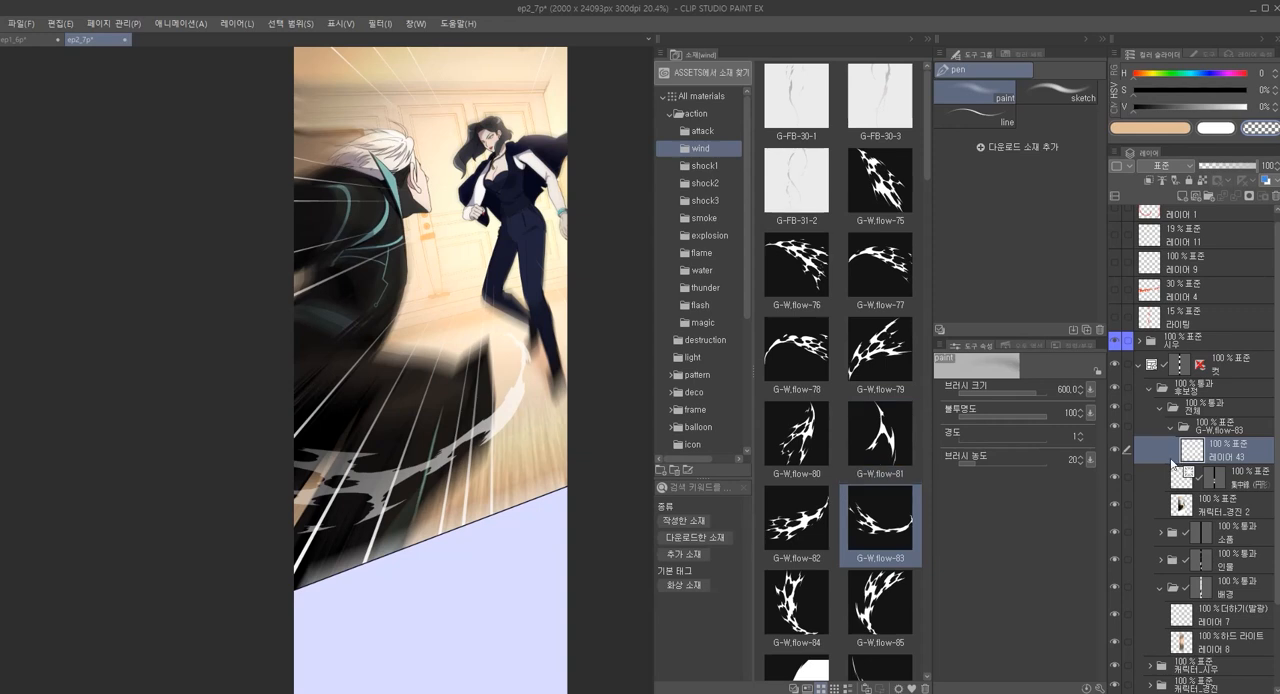
pyautogui.click(925, 36)
pyautogui.press('o')
pyautogui.press('k')
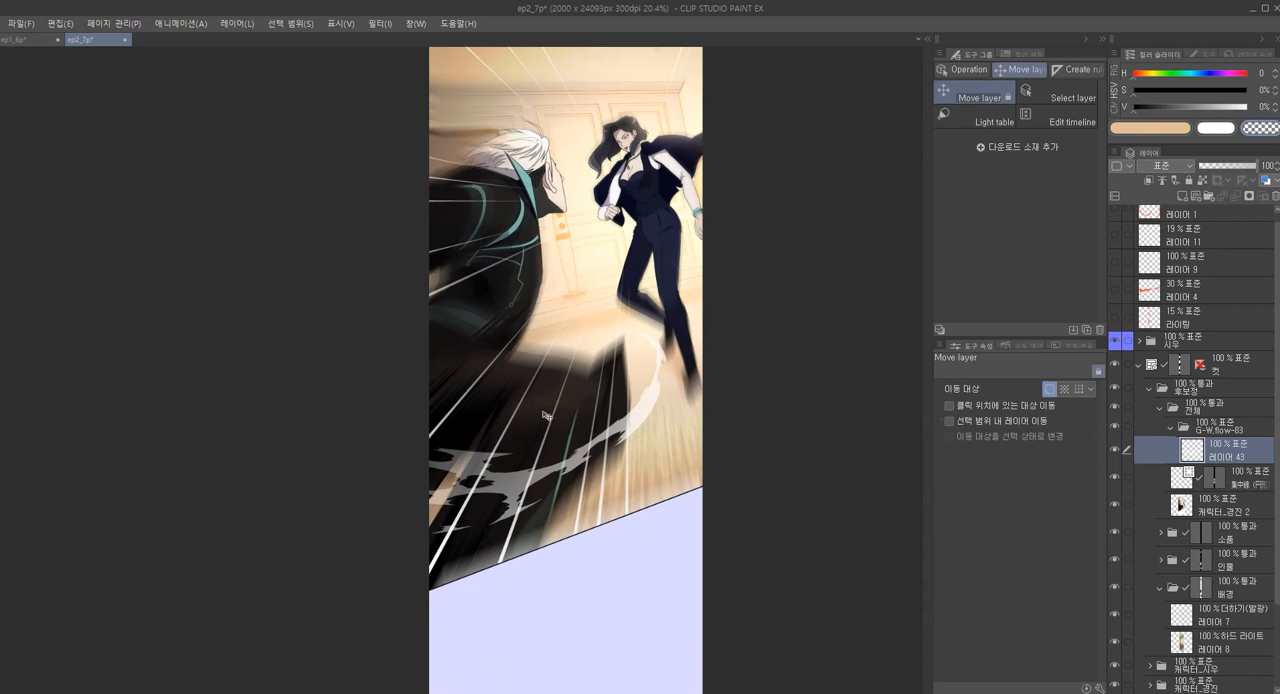
pyautogui.scroll(2, 540, 441)
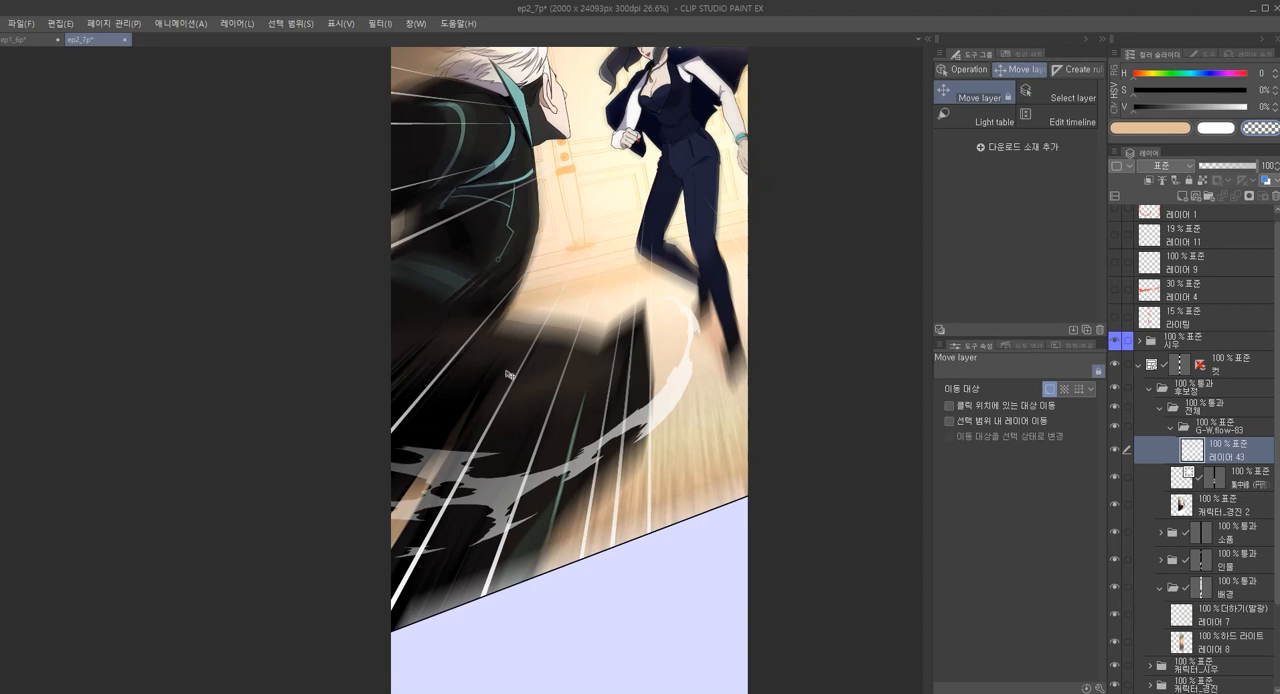
pyautogui.press('o')
pyautogui.press('j')
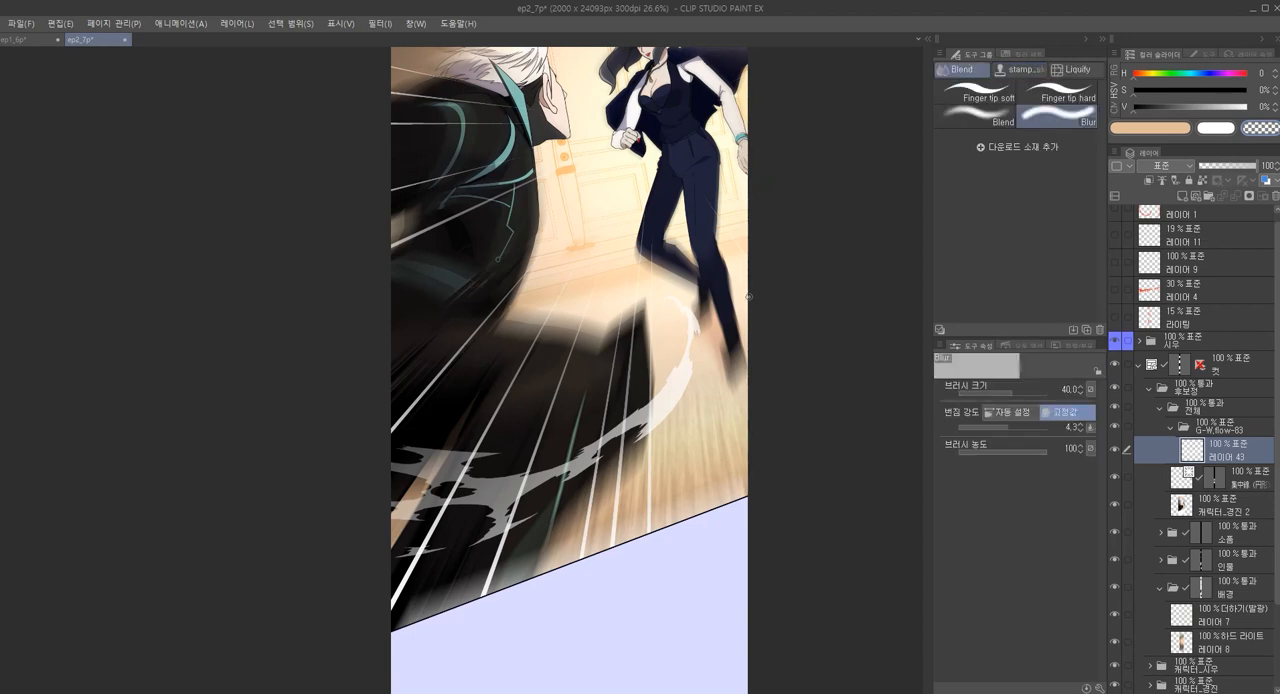
pyautogui.click(995, 100)
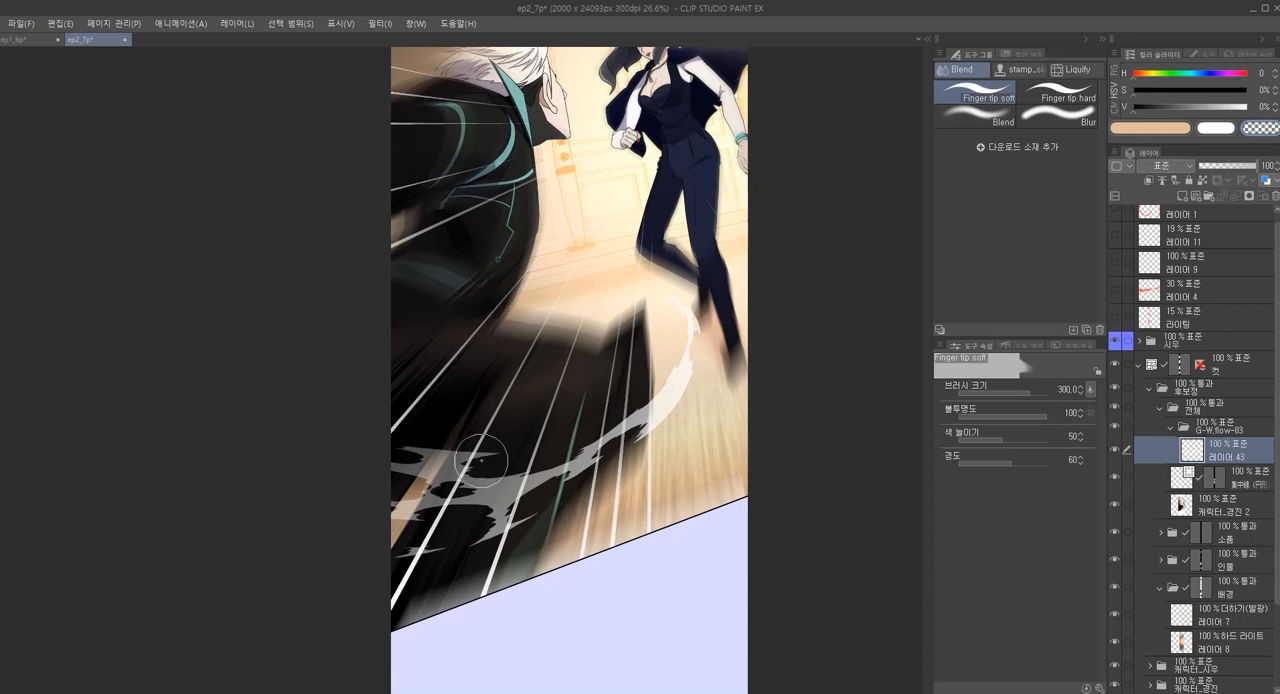
pyautogui.scroll(2, 481, 460)
pyautogui.moveTo(487, 455); pyautogui.dragTo(503, 444)
pyautogui.moveTo(527, 535)
pyautogui.mouseDown()
pyautogui.moveTo(640, 470)
pyautogui.moveTo(650, 440)
pyautogui.moveTo(726, 396)
pyautogui.moveTo(621, 494)
pyautogui.mouseUp()
pyautogui.moveTo(703, 357)
pyautogui.mouseDown()
pyautogui.moveTo(690, 413)
pyautogui.moveTo(655, 415)
pyautogui.mouseUp()
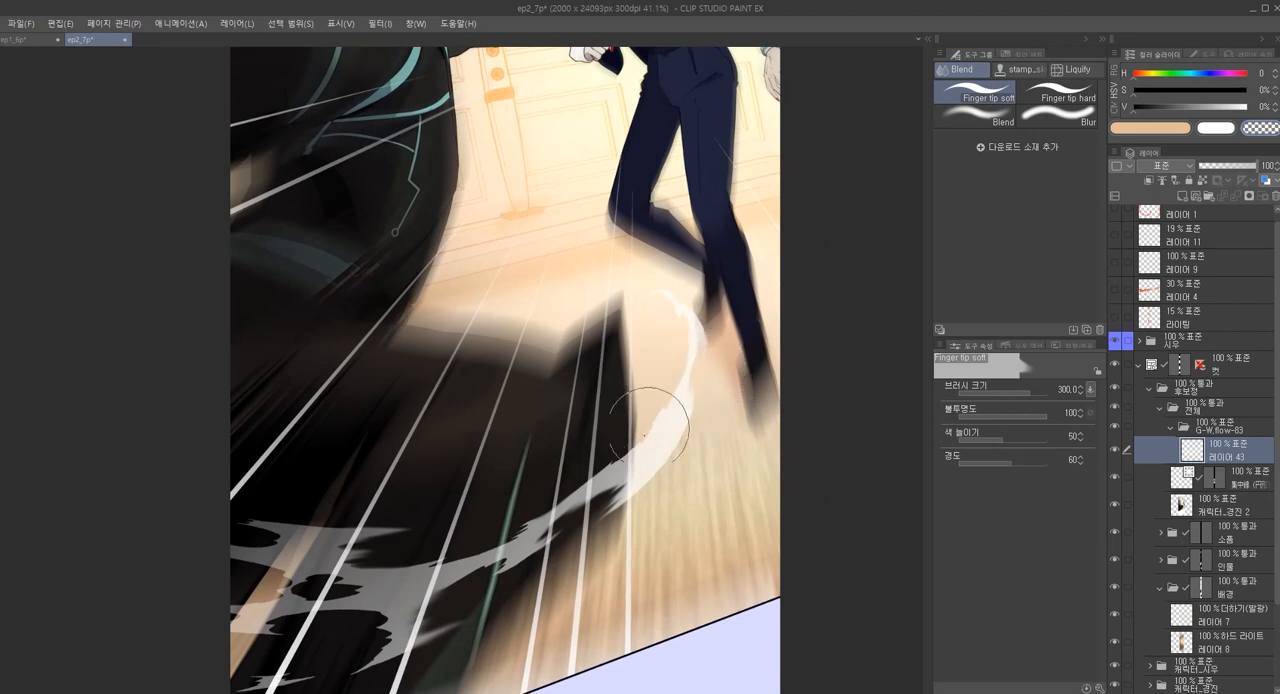
pyautogui.moveTo(616, 505); pyautogui.dragTo(678, 406)
pyautogui.moveTo(499, 553); pyautogui.dragTo(423, 531)
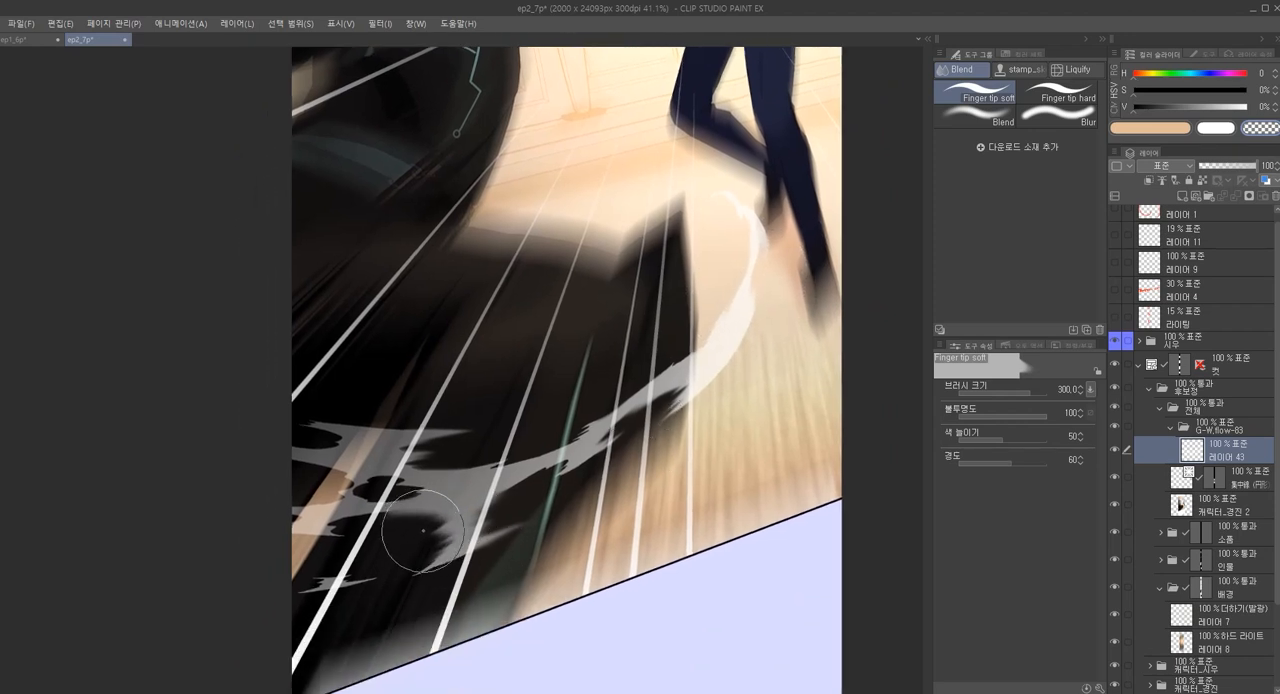
pyautogui.moveTo(400, 584); pyautogui.dragTo(461, 536)
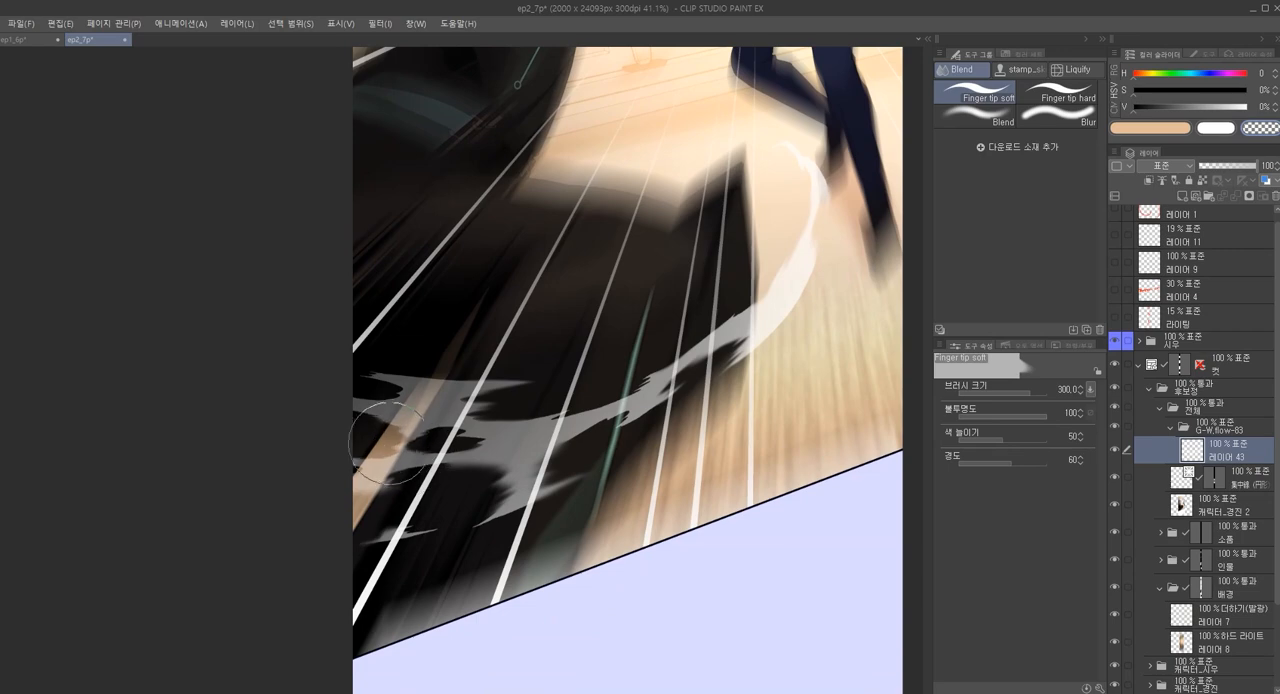
pyautogui.moveTo(409, 441)
pyautogui.mouseDown()
pyautogui.moveTo(471, 430)
pyautogui.moveTo(430, 455)
pyautogui.mouseUp()
pyautogui.scroll(-1, 588, 414)
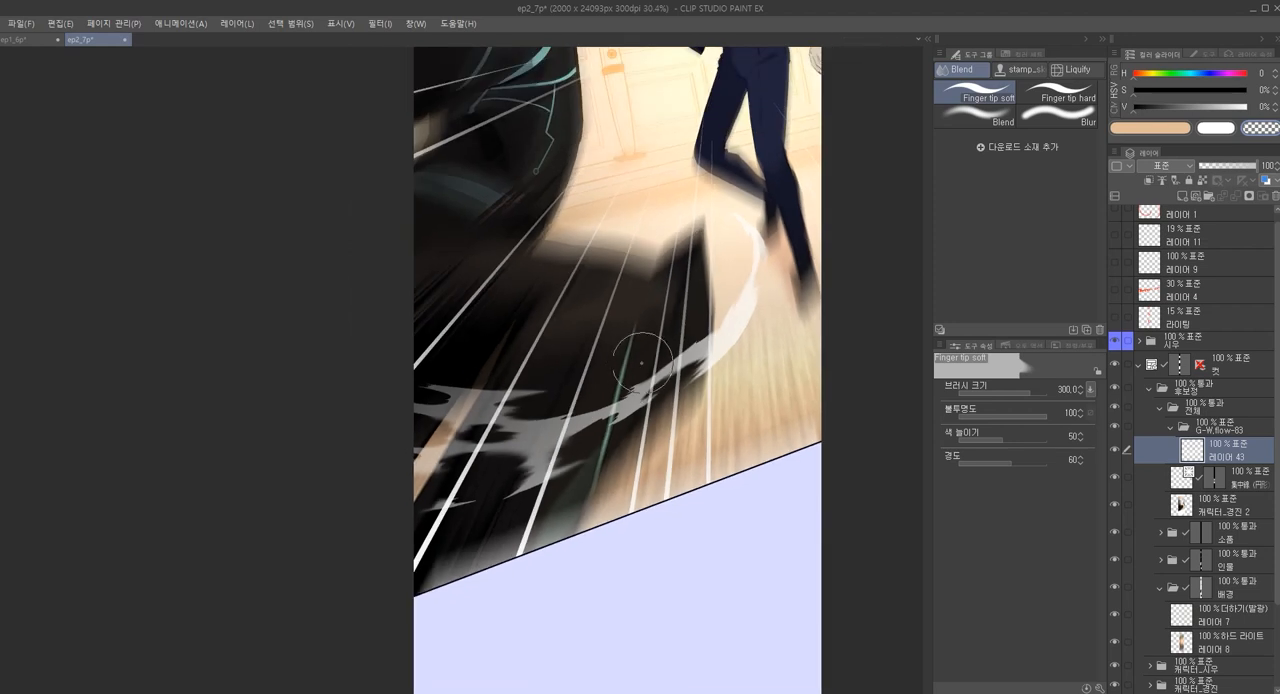
pyautogui.moveTo(460, 385)
pyautogui.mouseDown()
pyautogui.moveTo(480, 380)
pyautogui.moveTo(440, 386)
pyautogui.mouseUp()
pyautogui.moveTo(717, 446); pyautogui.dragTo(682, 472)
pyautogui.moveTo(650, 405); pyautogui.dragTo(666, 393)
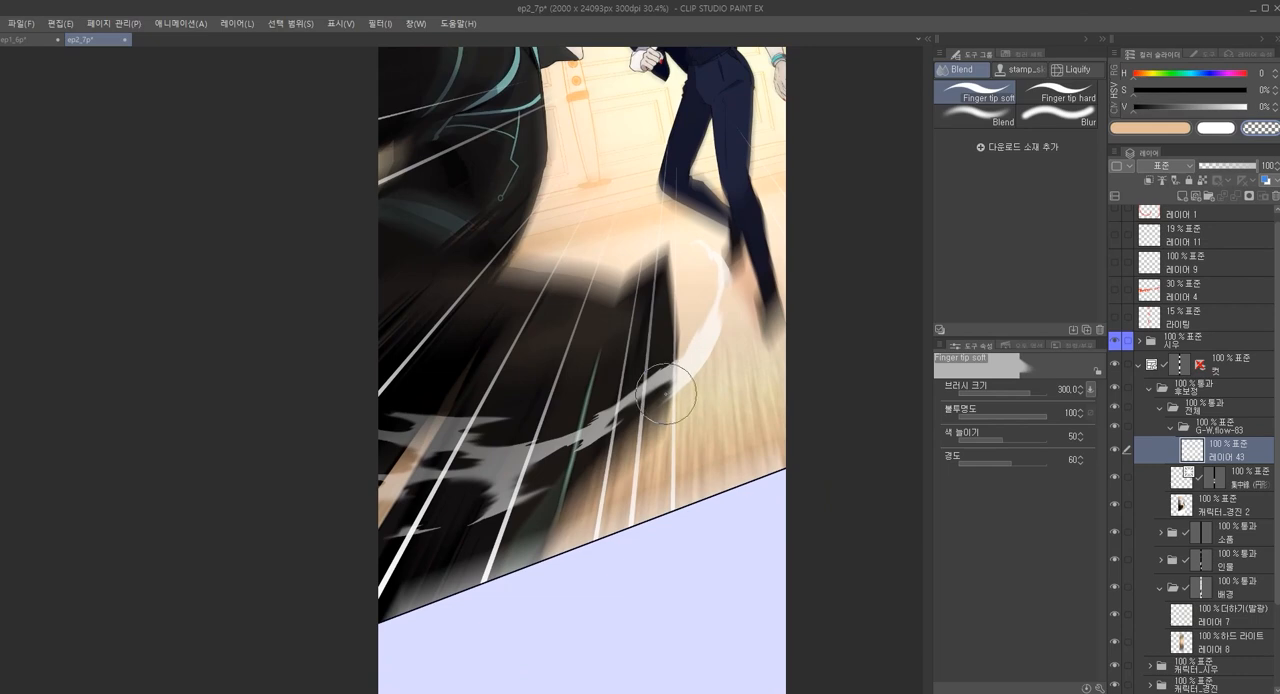
# Place the wind material G-W.flow-80 on the fight panel, inside the G-W.flow-83 folder
pyautogui.scroll(-4, 706, 459)
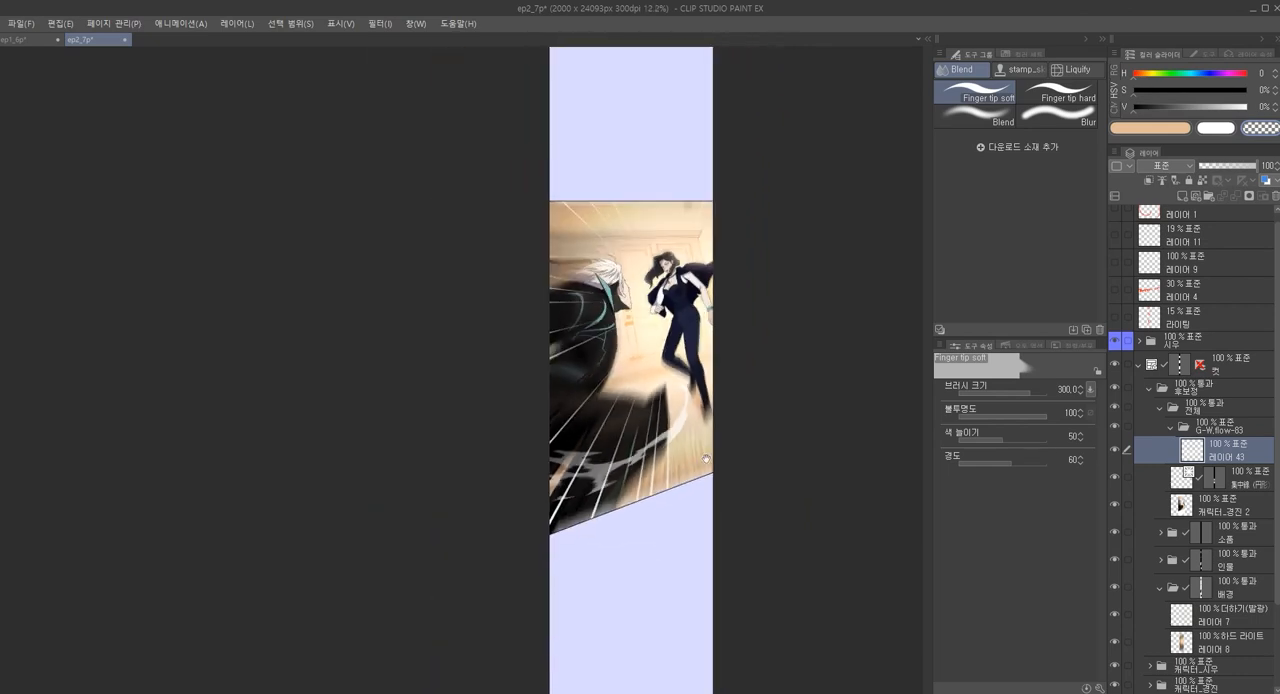
pyautogui.click(927, 42)
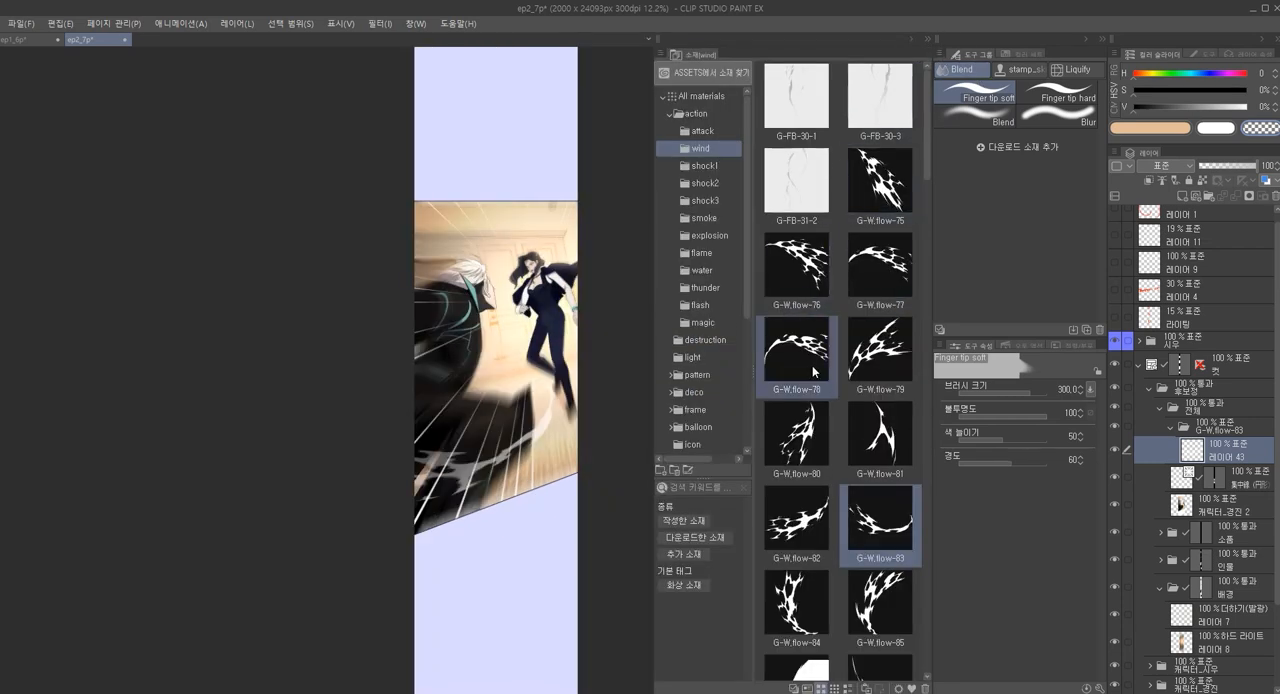
pyautogui.click(817, 428)
pyautogui.moveTo(800, 430); pyautogui.dragTo(486, 371)
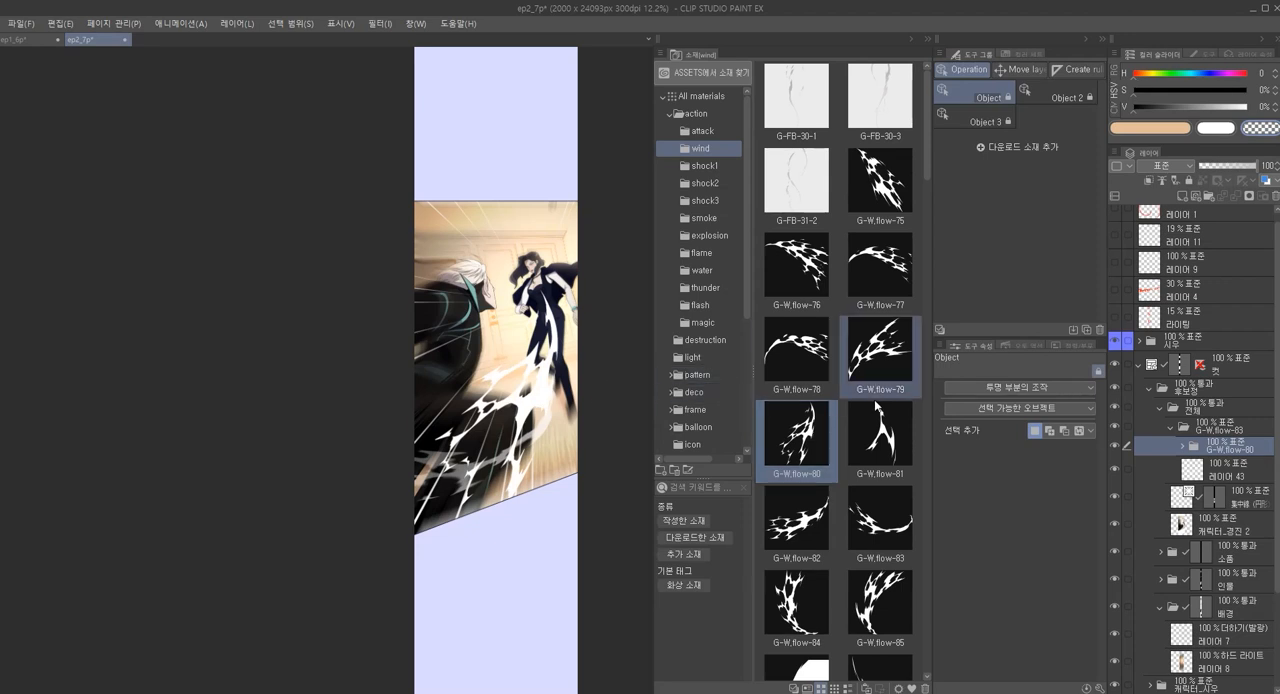
# Transform the G-W.flow-80 effect by flipping it vertically, rotating it to -58.8° and moving it across the man's back
pyautogui.hotkey('ctrl', 't')
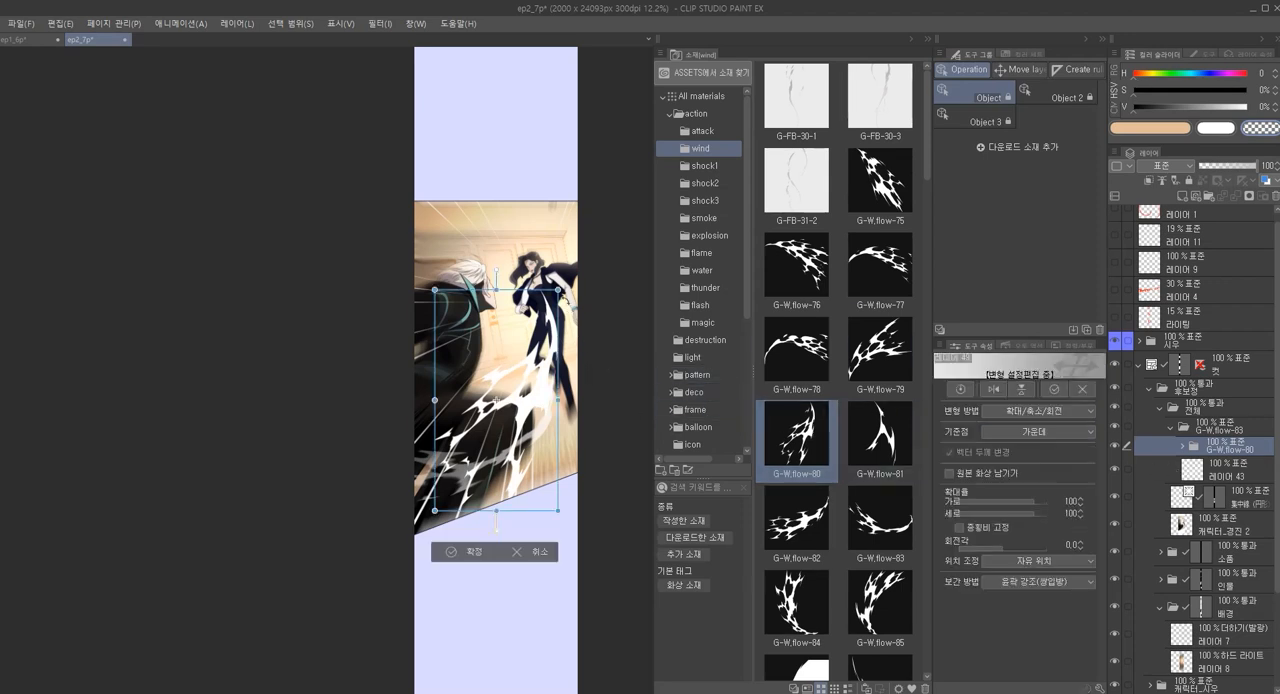
pyautogui.moveTo(578, 288); pyautogui.dragTo(622, 372)
pyautogui.moveTo(522, 417); pyautogui.dragTo(467, 381)
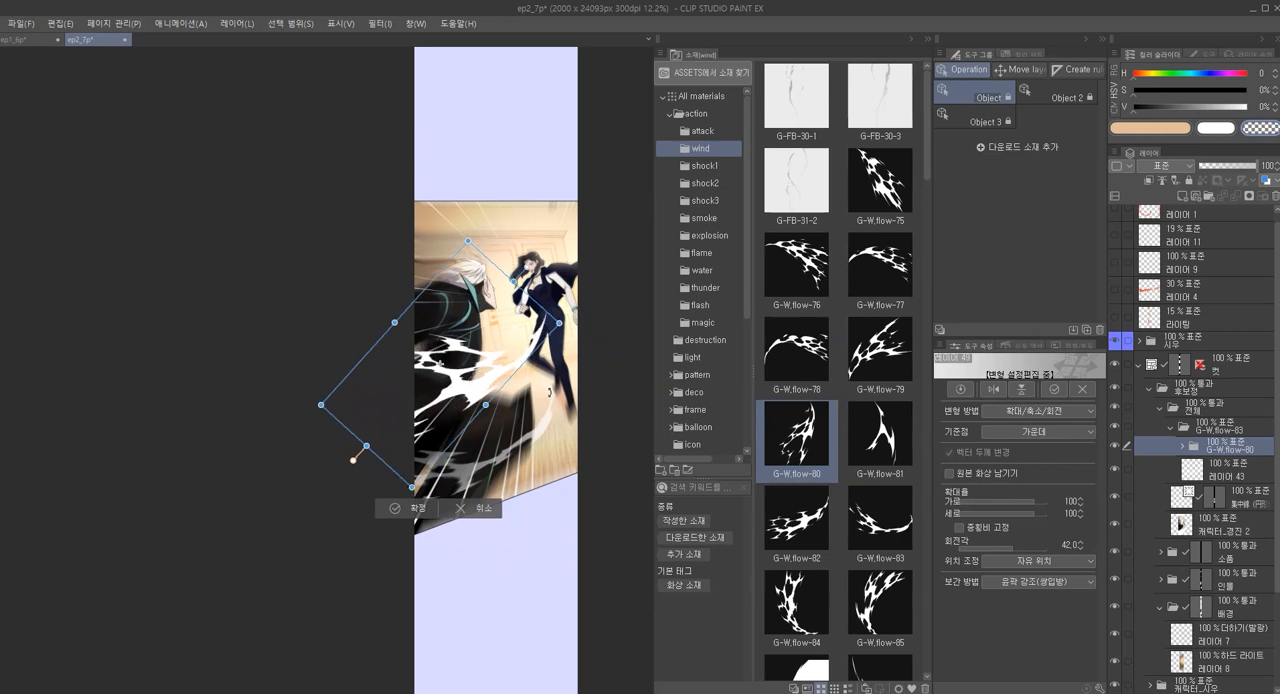
pyautogui.press('alt')
pyautogui.press('h')
pyautogui.moveTo(467, 398); pyautogui.dragTo(540, 378)
pyautogui.press('h')
pyautogui.press('v')
pyautogui.moveTo(621, 397); pyautogui.dragTo(614, 367)
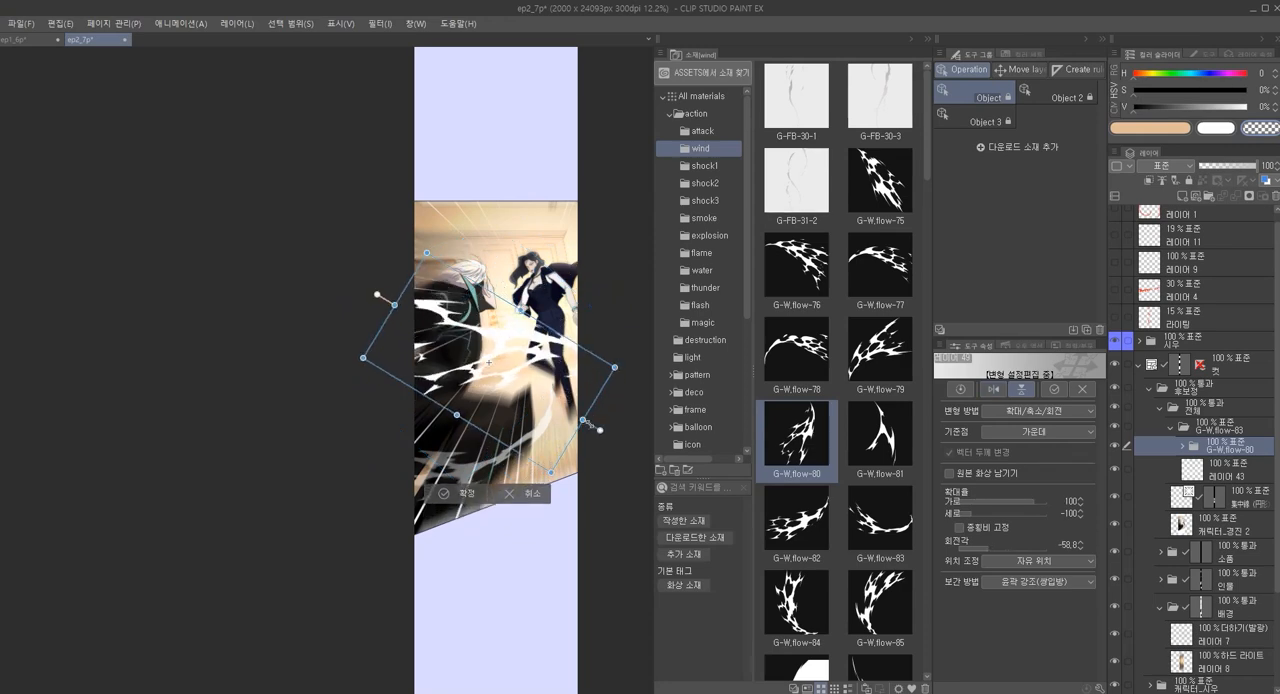
# Squash the effect's height to 72%, then rotate and position it to sweep from the man's back to the woman's legs
pyautogui.moveTo(583, 419); pyautogui.dragTo(521, 399)
pyautogui.scroll(4, 498, 345)
pyautogui.moveTo(513, 344); pyautogui.dragTo(502, 371)
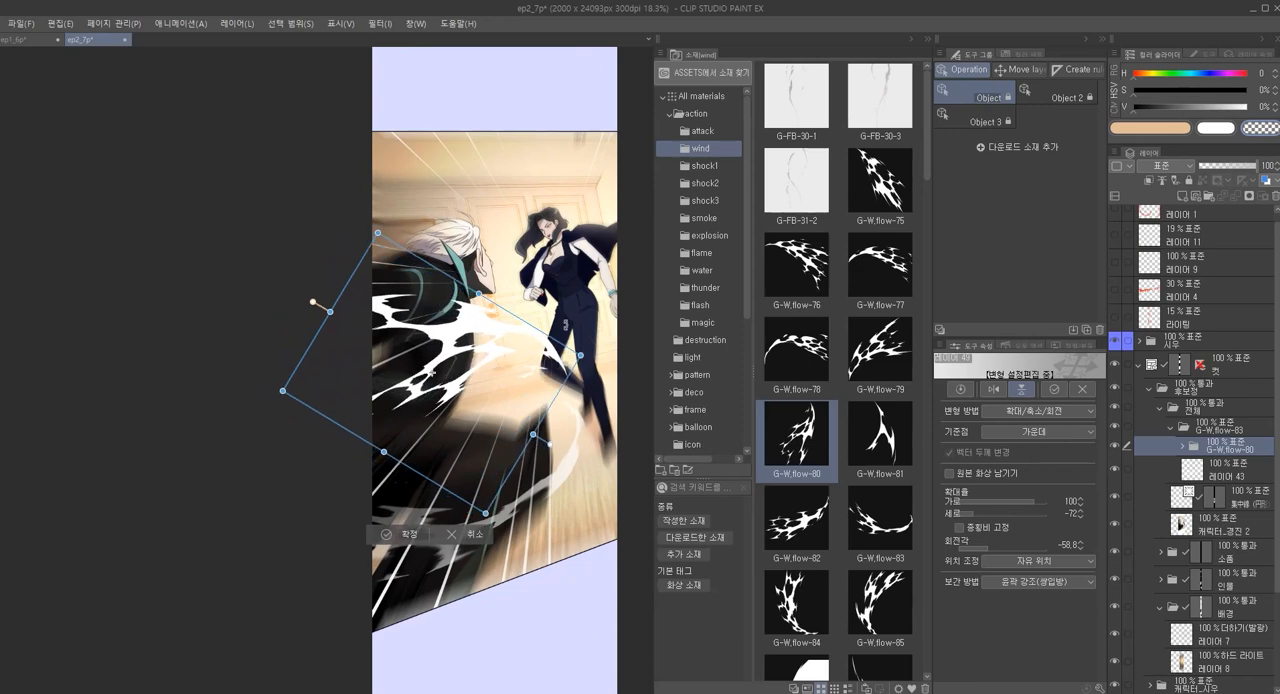
pyautogui.moveTo(598, 349); pyautogui.dragTo(598, 396)
pyautogui.moveTo(483, 333); pyautogui.dragTo(490, 339)
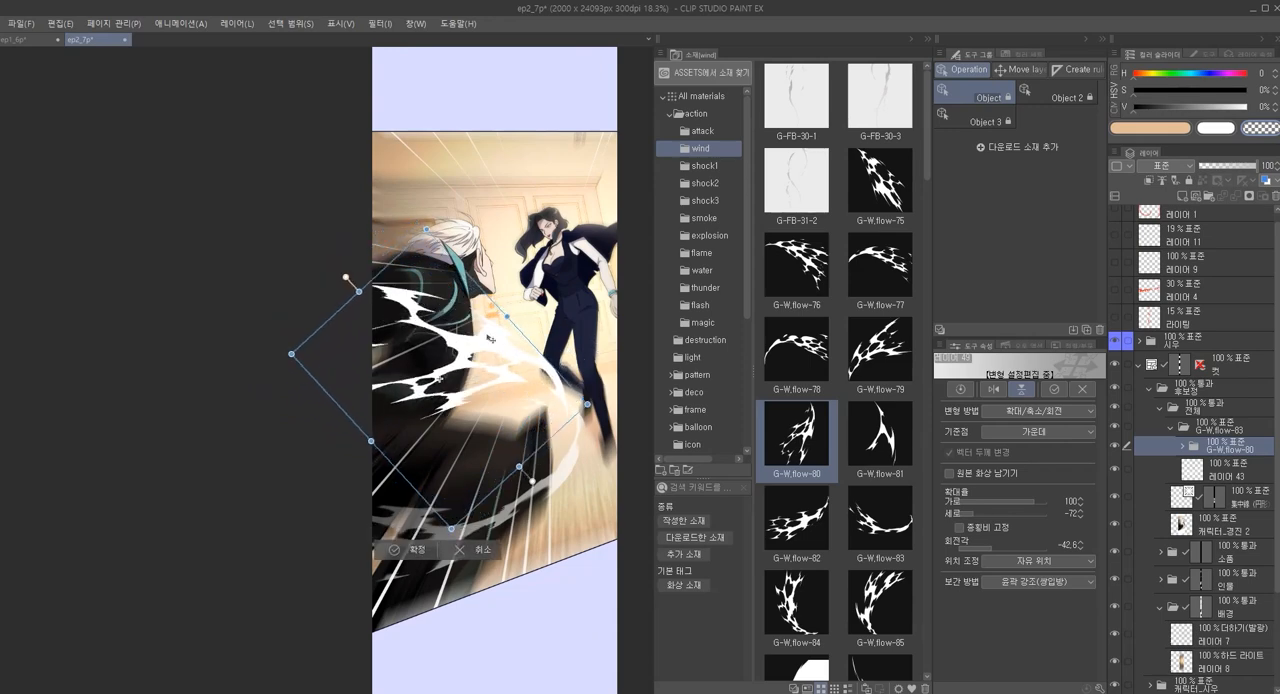
pyautogui.moveTo(345, 280); pyautogui.dragTo(299, 340)
pyautogui.moveTo(446, 358); pyautogui.dragTo(510, 339)
pyautogui.press('Return')
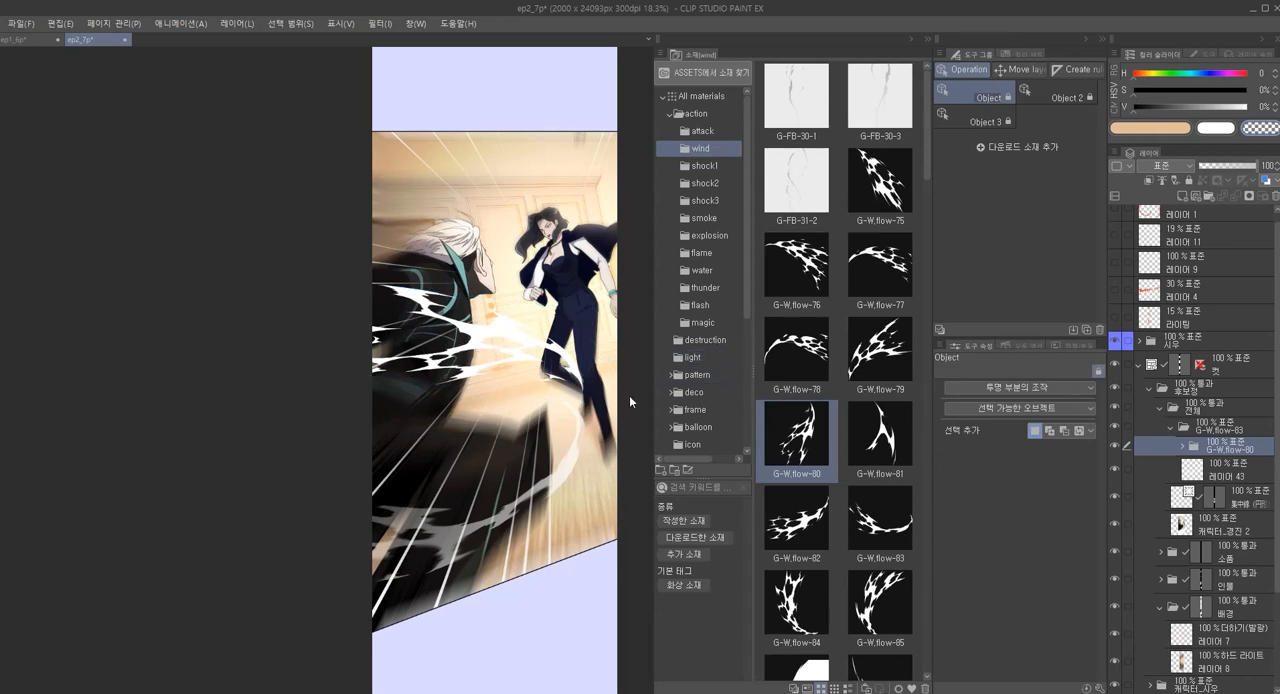
# Load the mask of the 인물 folder as a selection around both figures
pyautogui.scroll(1, 492, 341)
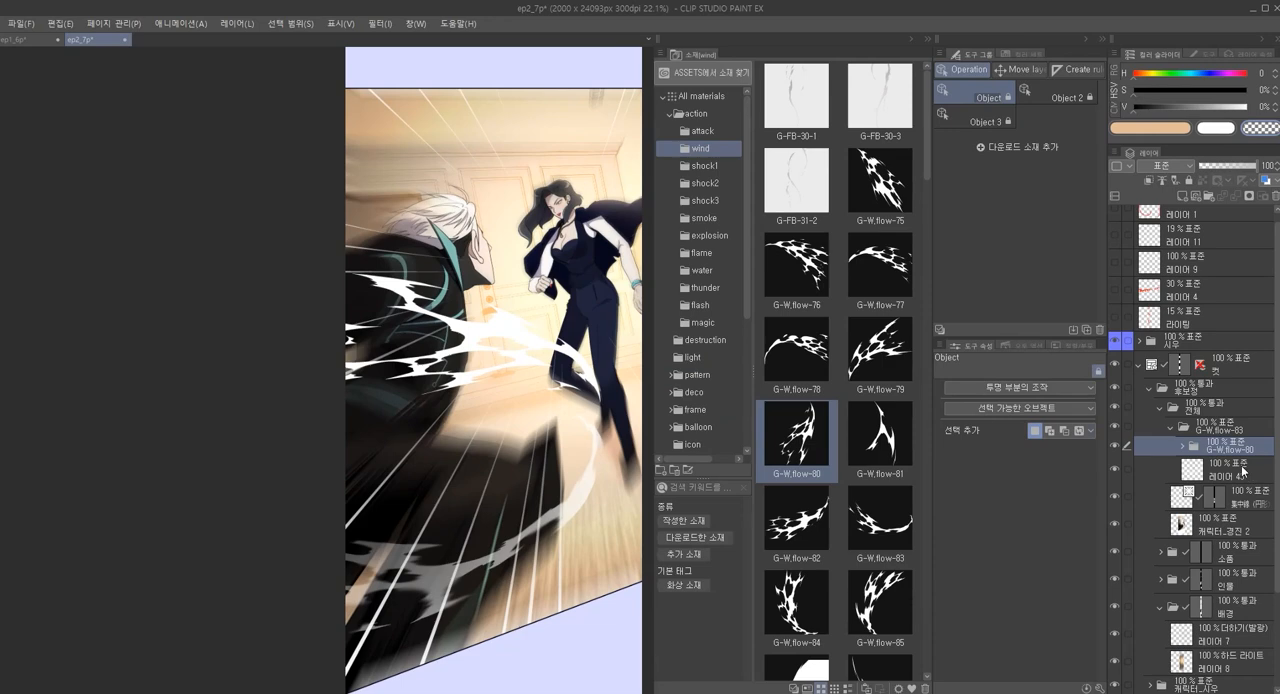
pyautogui.scroll(-1, 577, 433)
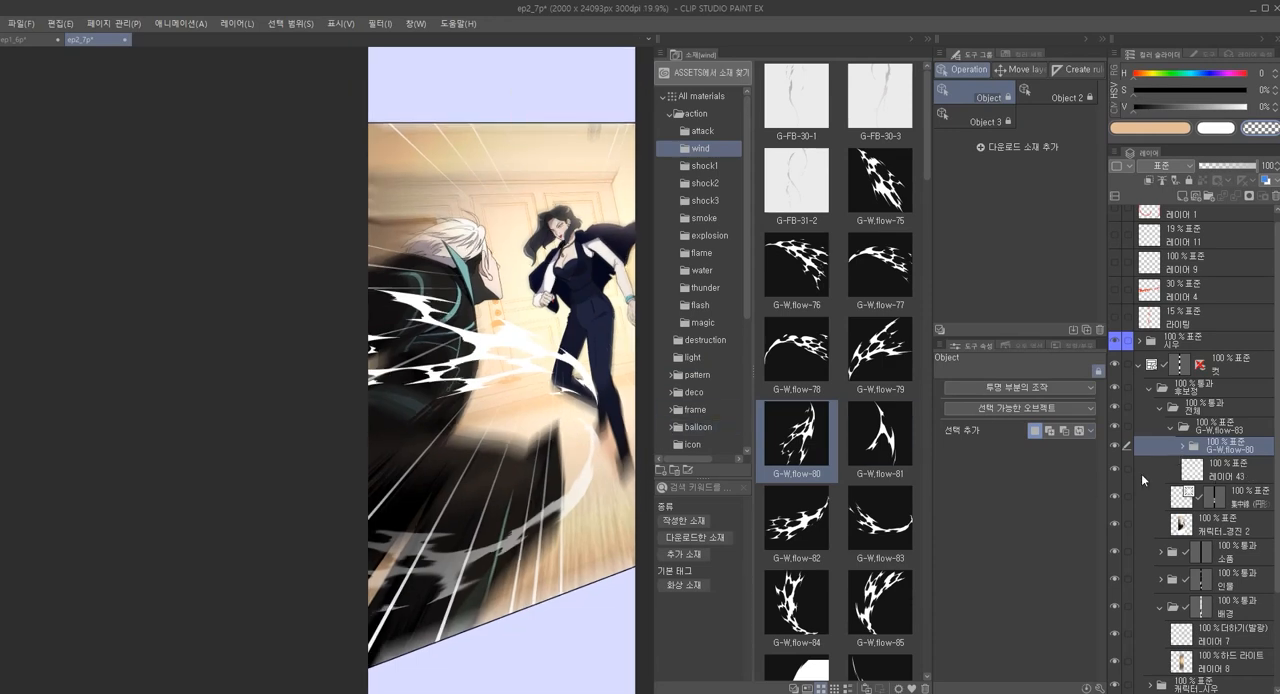
pyautogui.moveTo(799, 545); pyautogui.dragTo(769, 521)
pyautogui.scroll(-1, 1222, 528)
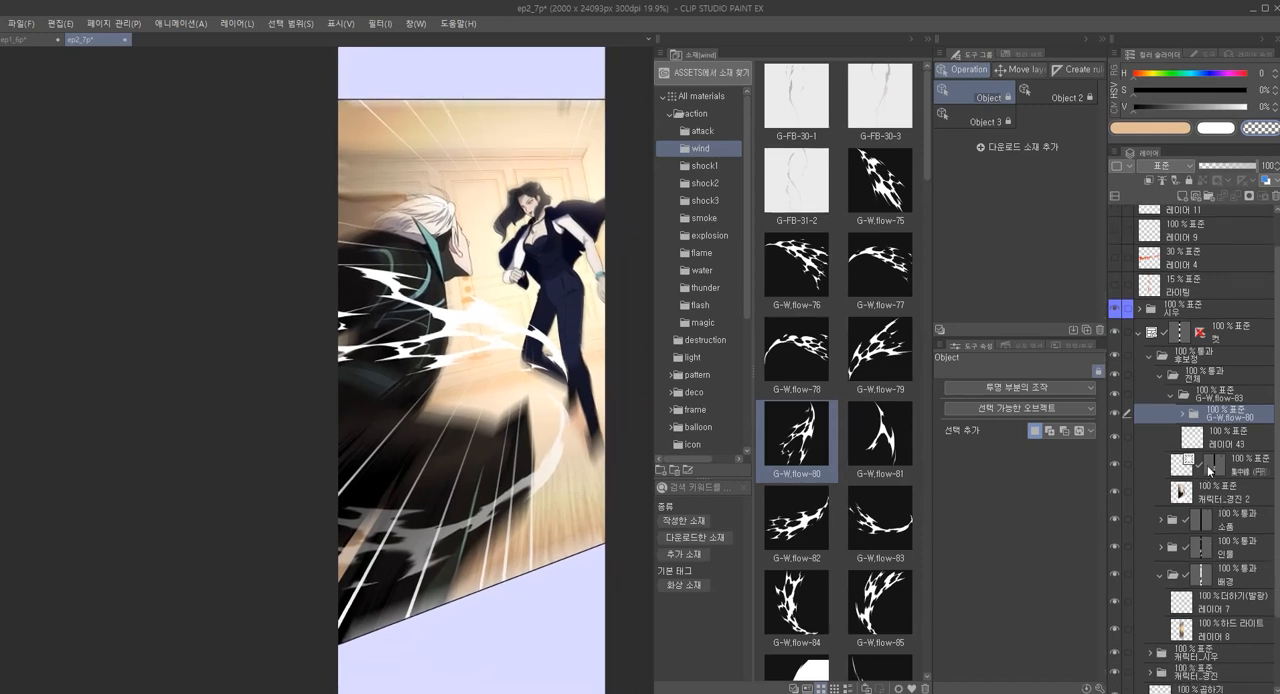
pyautogui.keyDown('ctrl'); pyautogui.click(1201, 547); pyautogui.keyUp('ctrl')
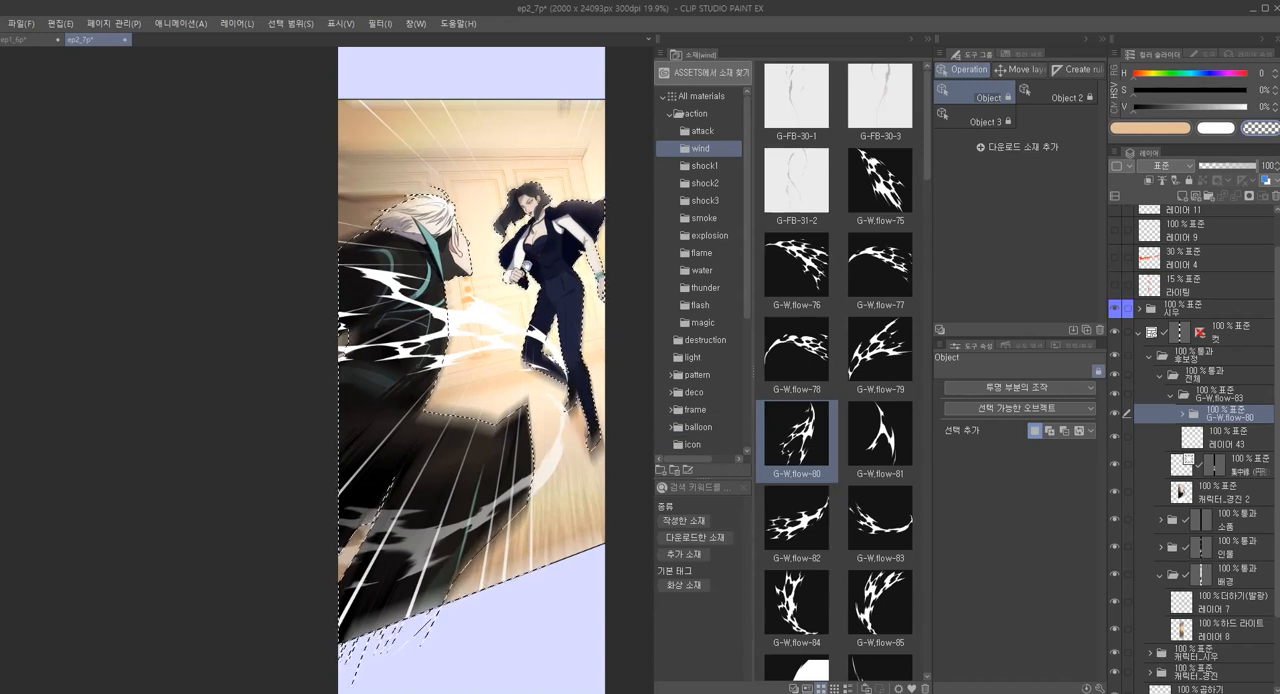
# Subtract the woman from the selection with the Lasso, keeping only the man selected
pyautogui.scroll(1, 573, 305)
pyautogui.press('m')
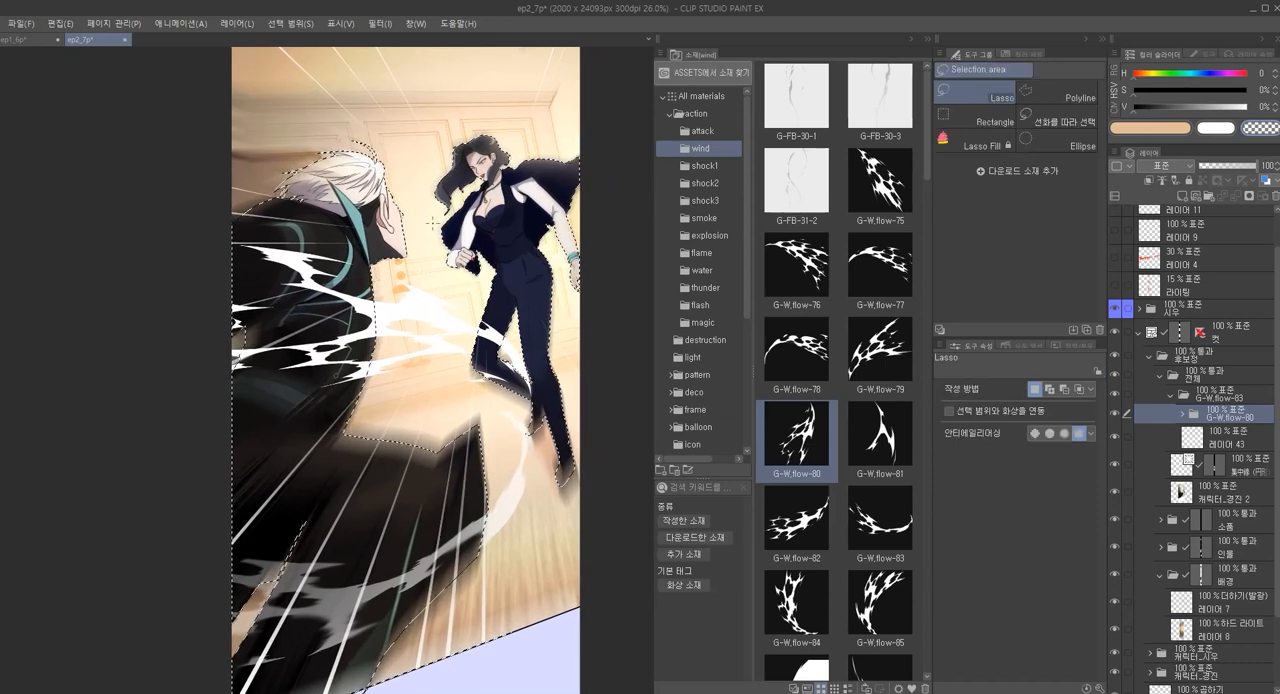
pyautogui.press('alt')
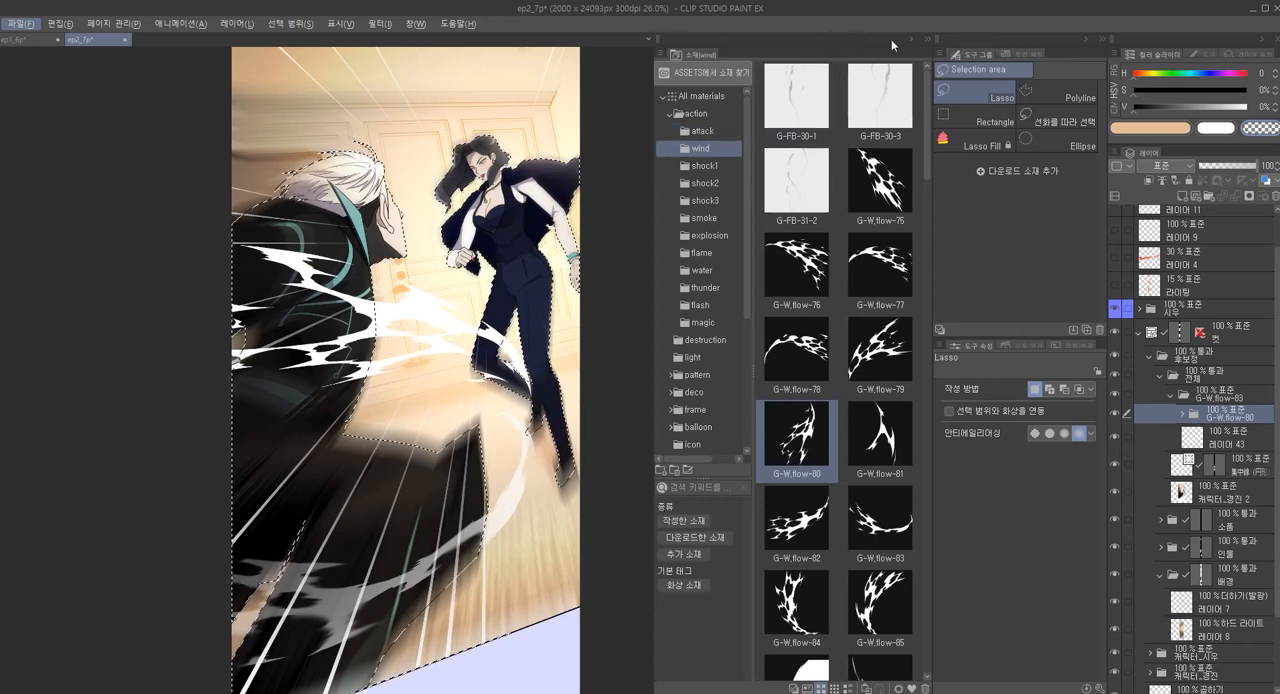
pyautogui.click(927, 39)
pyautogui.moveTo(577, 90)
pyautogui.mouseDown()
pyautogui.moveTo(737, 217)
pyautogui.moveTo(738, 135)
pyautogui.mouseUp()
pyautogui.moveTo(648, 124)
pyautogui.mouseDown()
pyautogui.moveTo(647, 158)
pyautogui.moveTo(783, 266)
pyautogui.mouseUp()
pyautogui.moveTo(652, 286)
pyautogui.mouseDown()
pyautogui.moveTo(679, 250)
pyautogui.moveTo(652, 120)
pyautogui.moveTo(627, 286)
pyautogui.mouseUp()
pyautogui.moveTo(631, 195)
pyautogui.mouseDown()
pyautogui.moveTo(727, 328)
pyautogui.moveTo(592, 132)
pyautogui.moveTo(697, 132)
pyautogui.mouseUp()
pyautogui.moveTo(556, 137)
pyautogui.mouseDown()
pyautogui.moveTo(610, 340)
pyautogui.moveTo(760, 530)
pyautogui.moveTo(785, 120)
pyautogui.mouseUp()
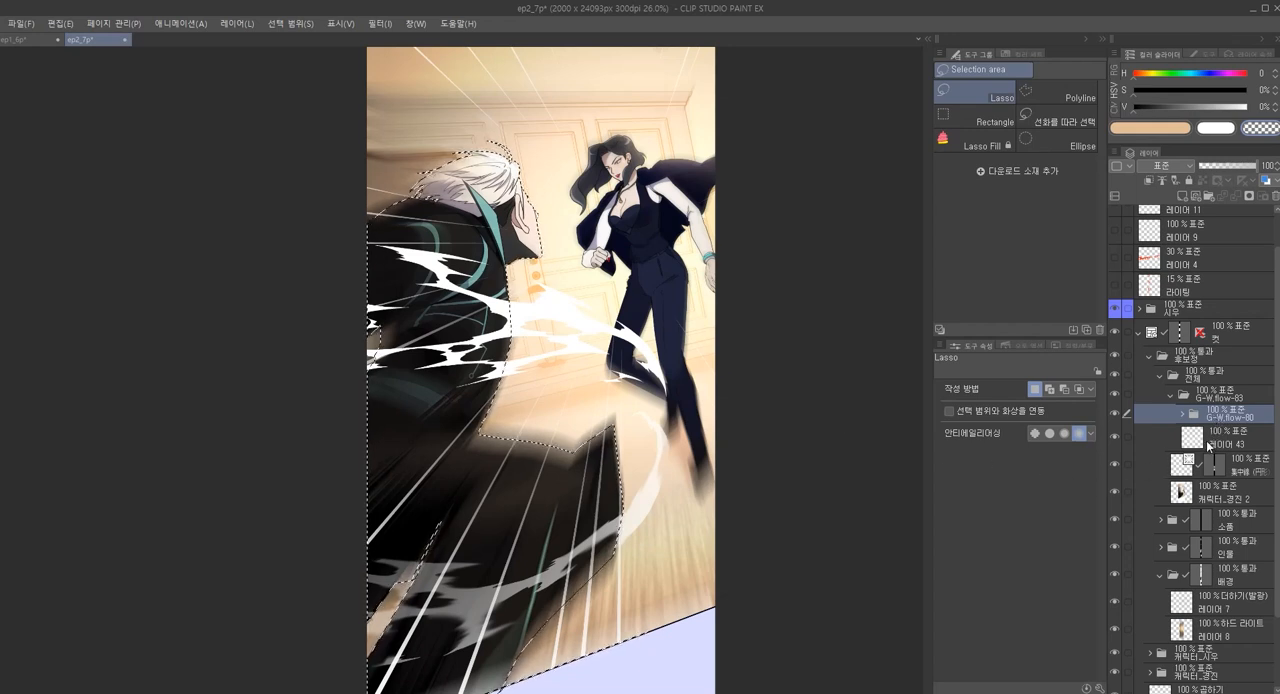
# Try masking the G-W.flow-80 folder to the man's selection, and undo the mask
pyautogui.click(1208, 446)
pyautogui.scroll(1, 1207, 442)
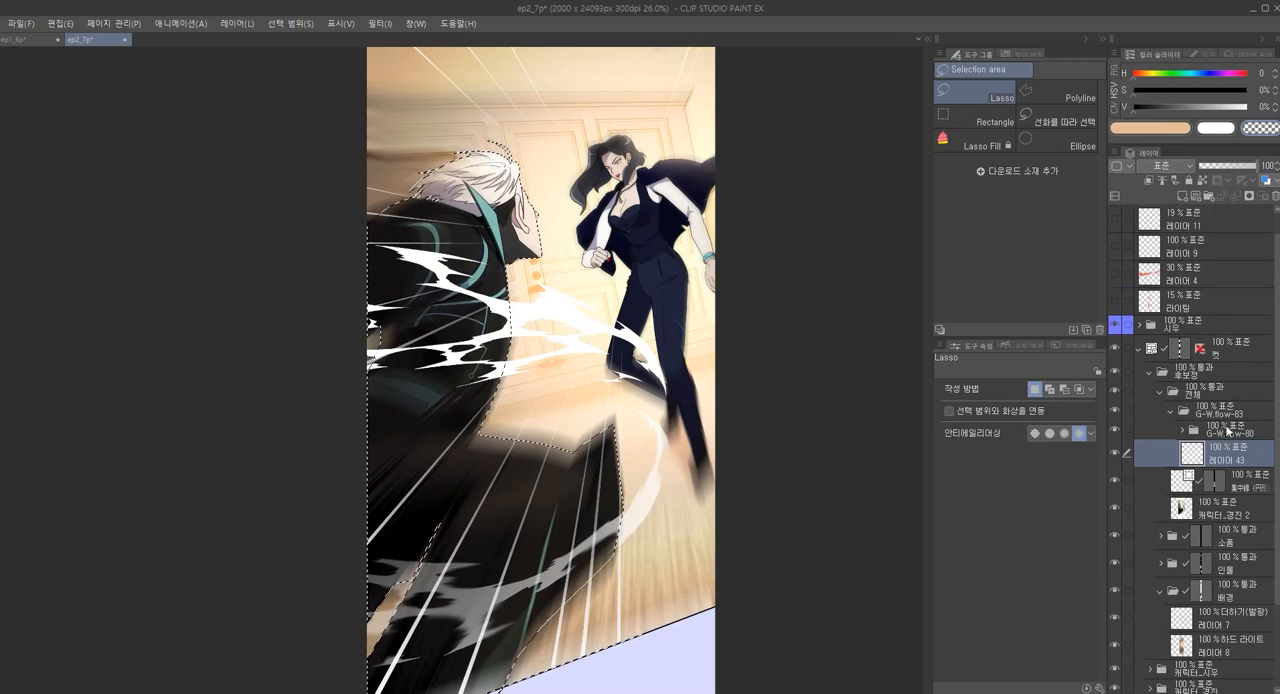
pyautogui.click(1226, 433)
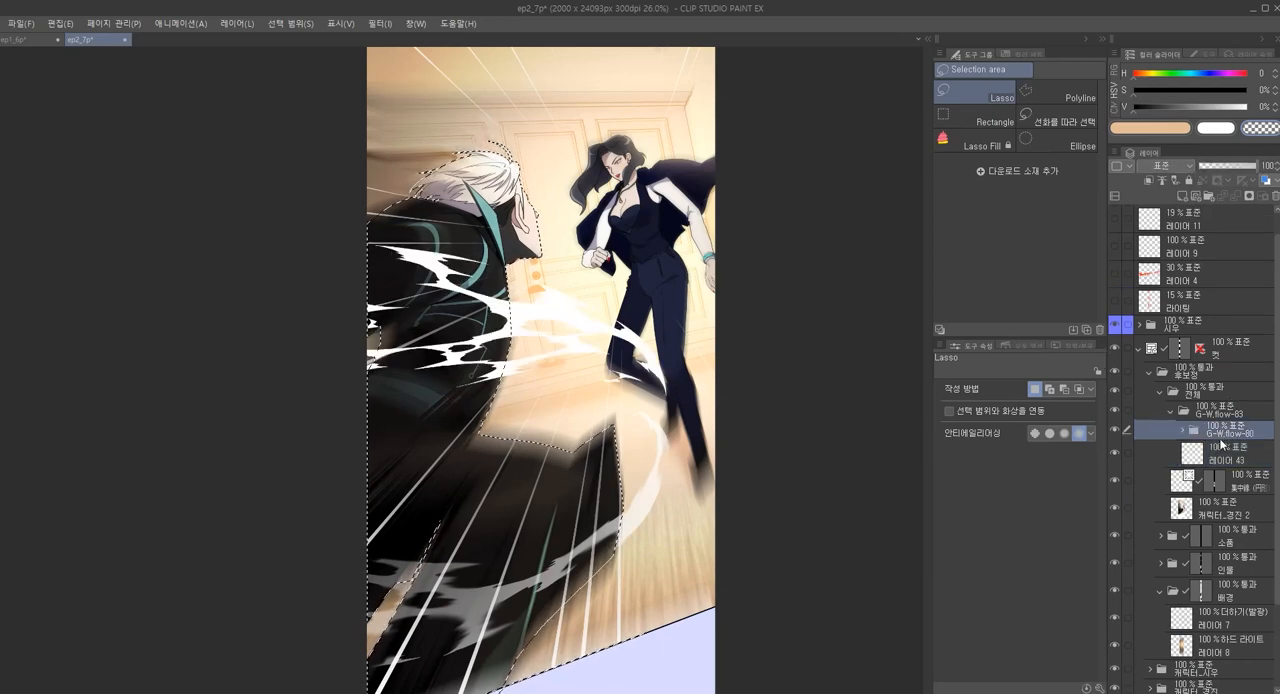
pyautogui.click(1250, 198)
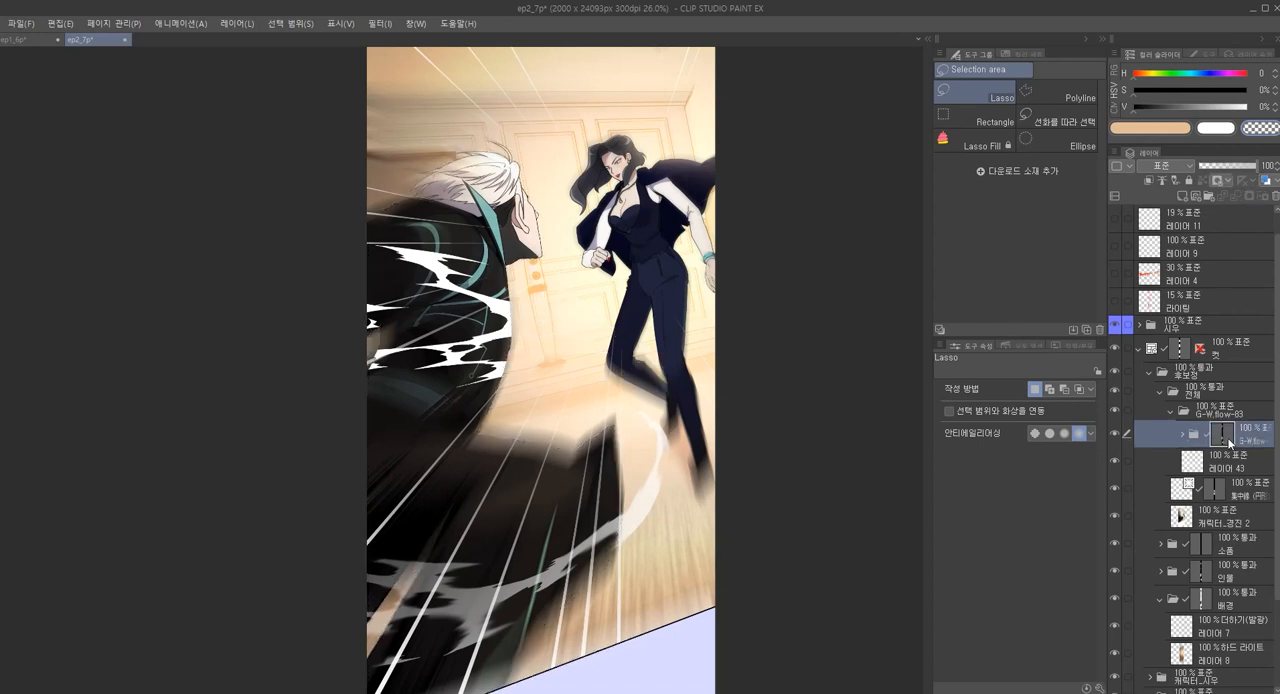
pyautogui.hotkey('ctrl', 'z')
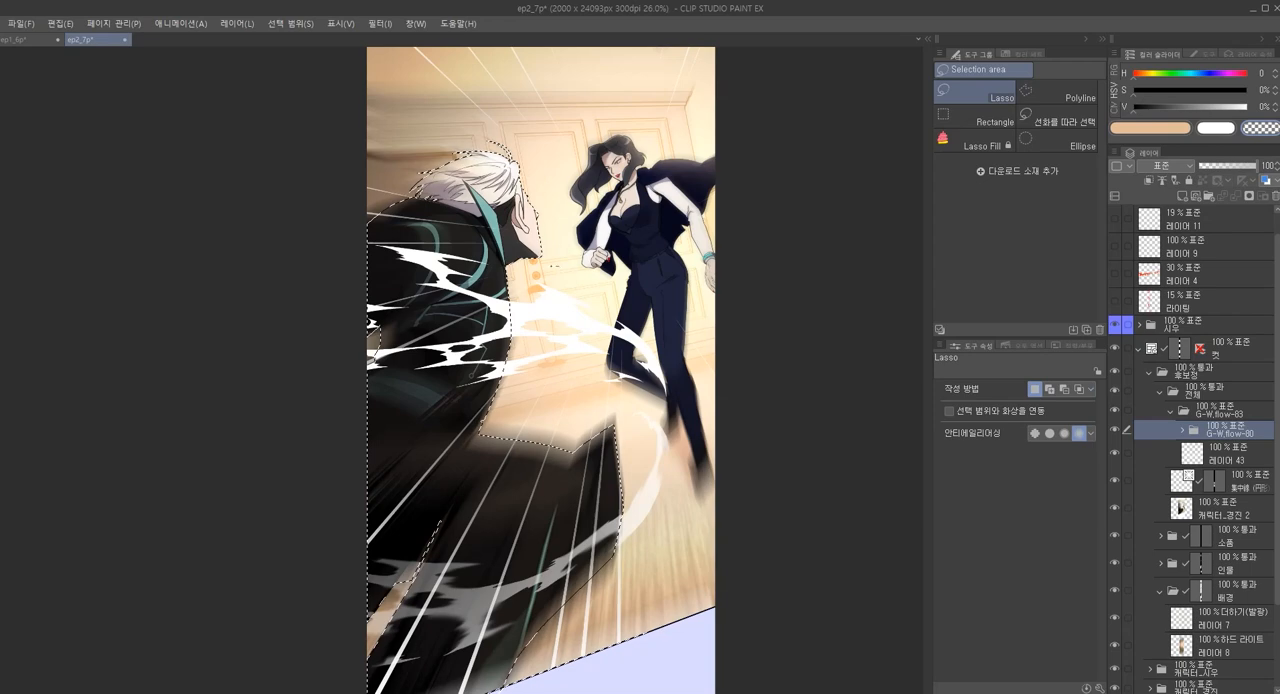
# Invert the selection to cover everything outside the man
pyautogui.click(80, 20)
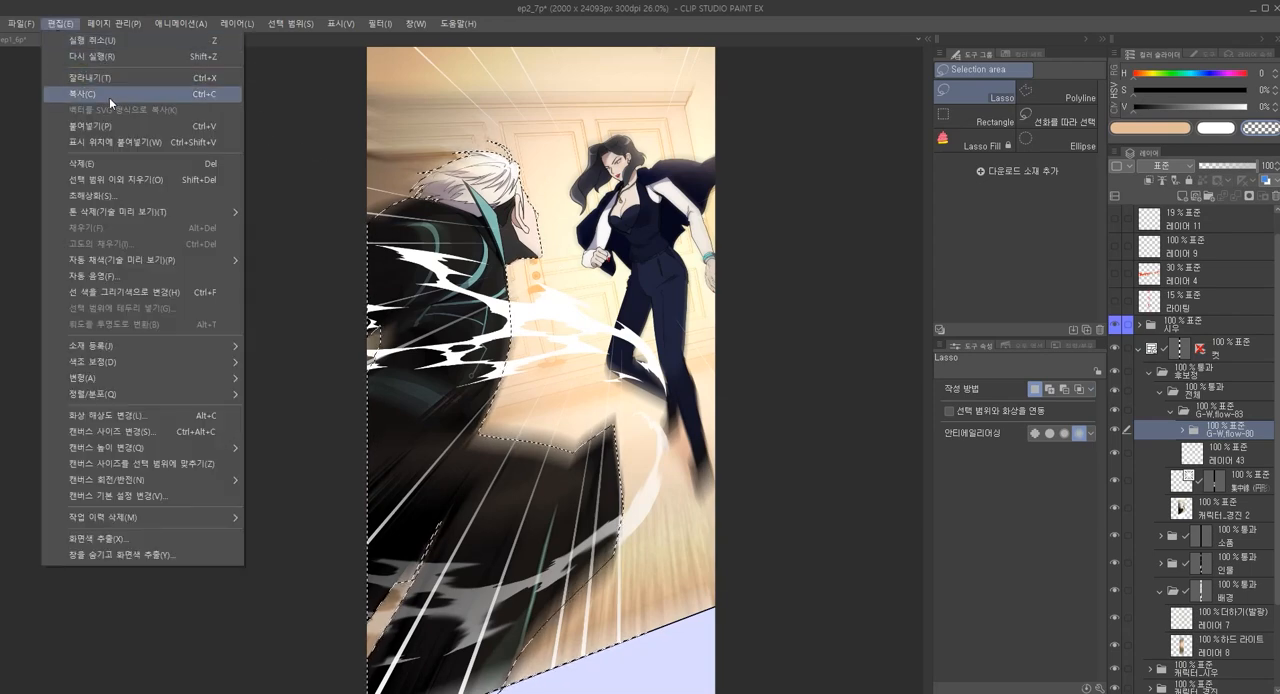
pyautogui.moveTo(111, 30)
pyautogui.moveTo(65, 25)
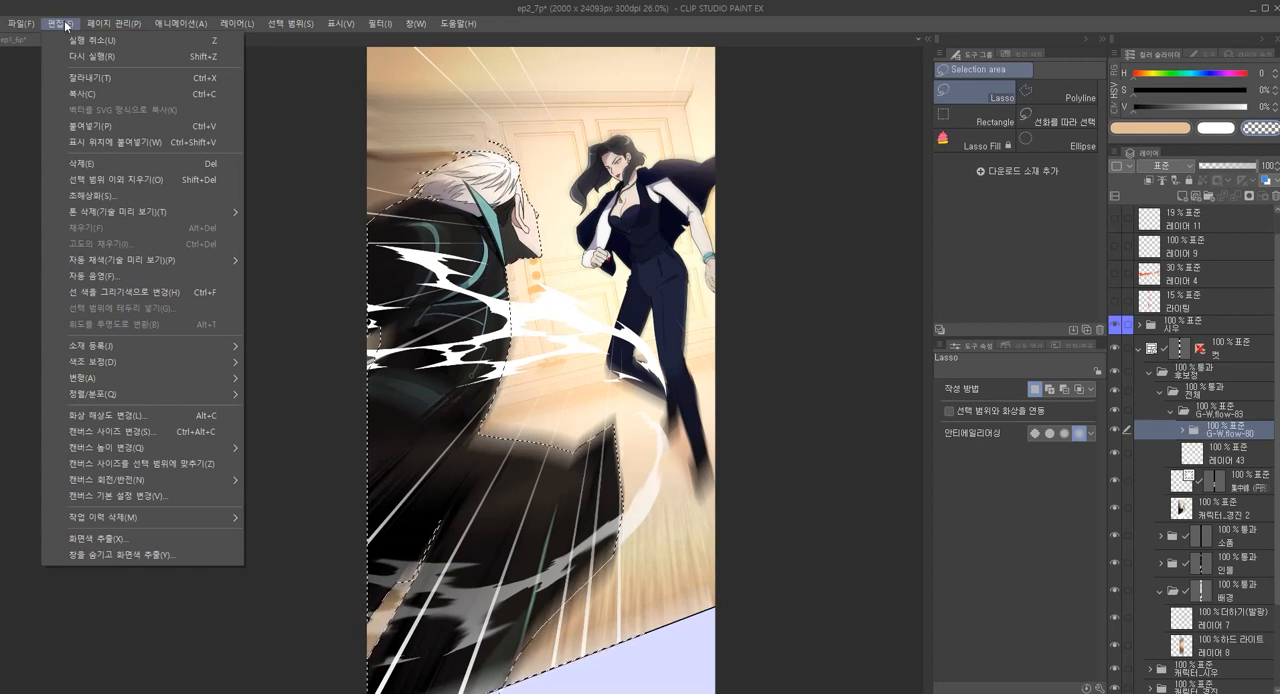
pyautogui.moveTo(292, 26)
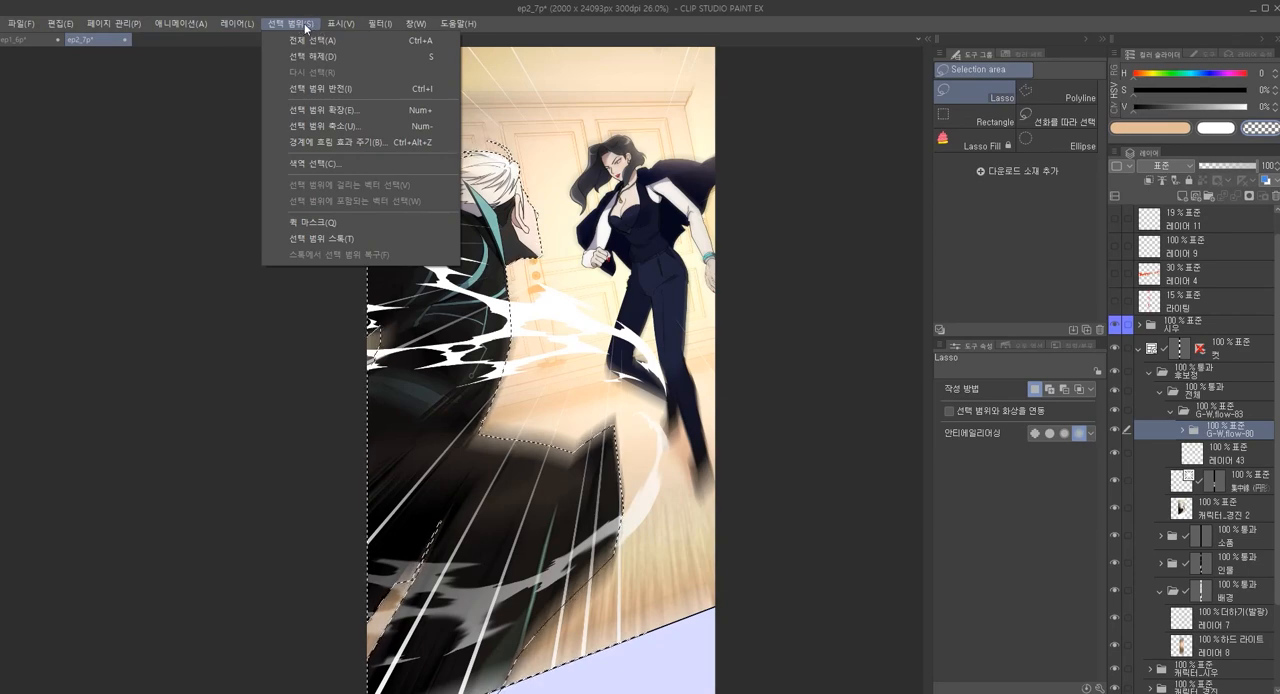
pyautogui.click(346, 86)
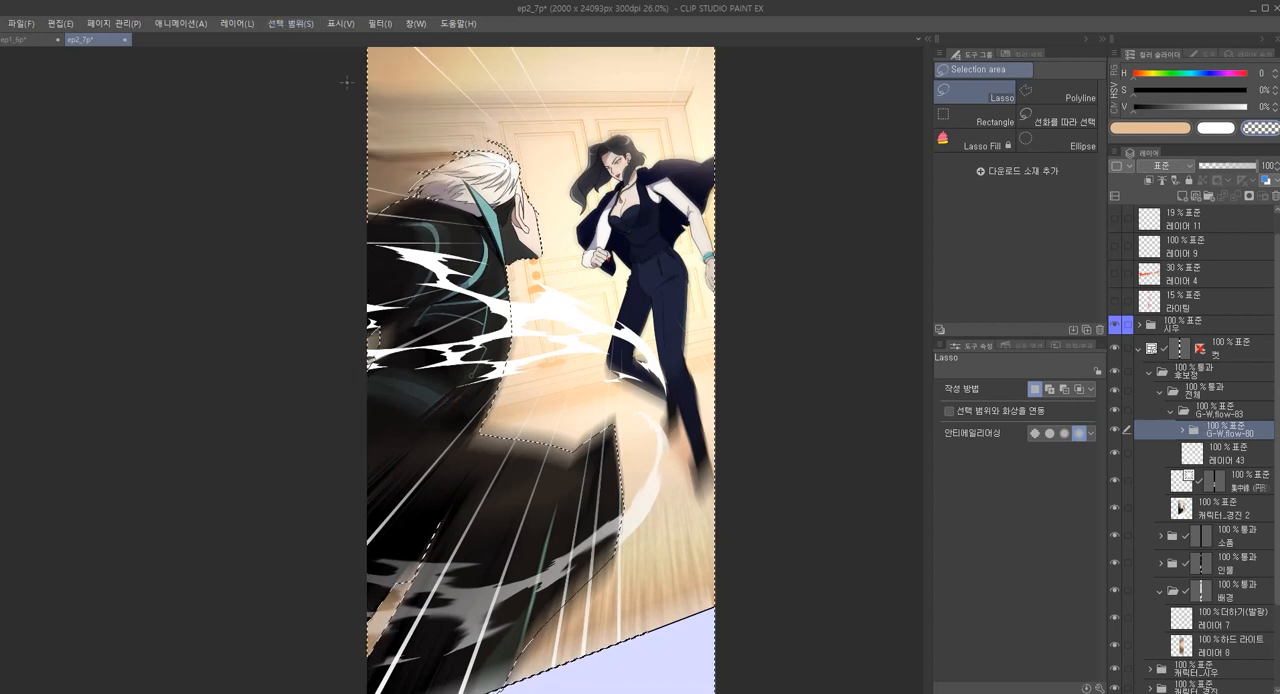
# Mask the G-W.flow-80 folder with the inverted selection so its wind flow is hidden over the man
pyautogui.click(1250, 197)
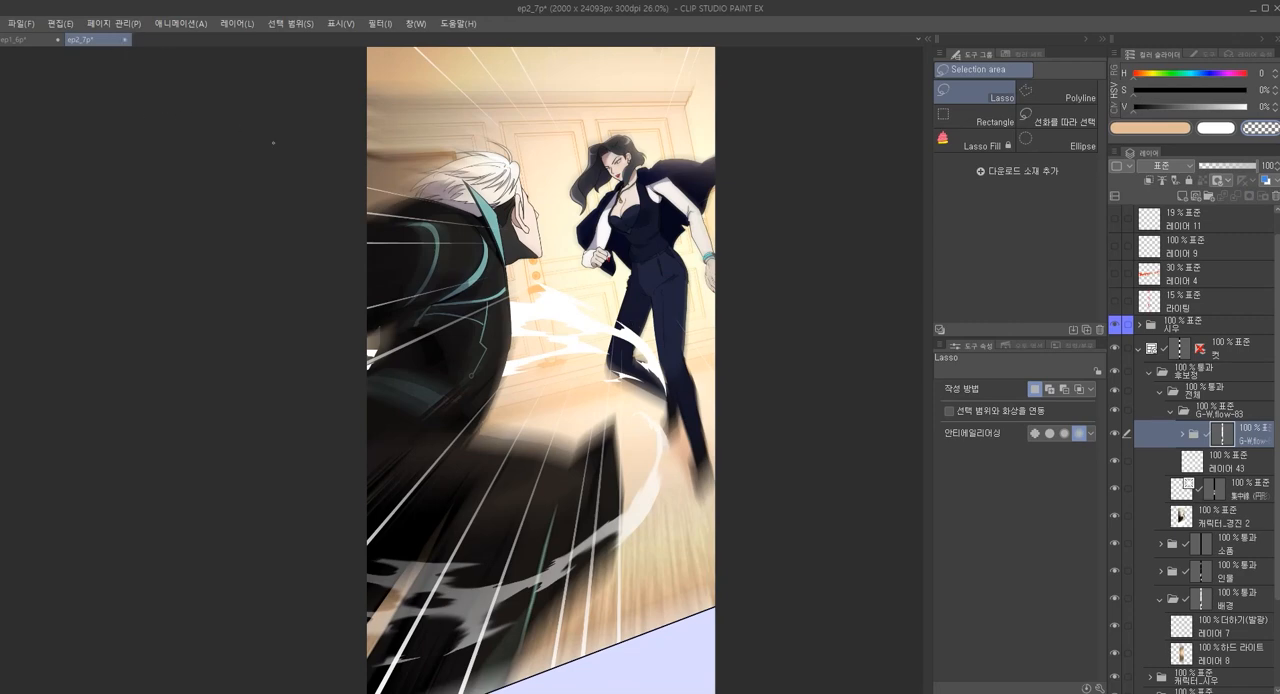
pyautogui.hotkey('ctrl', 'z')
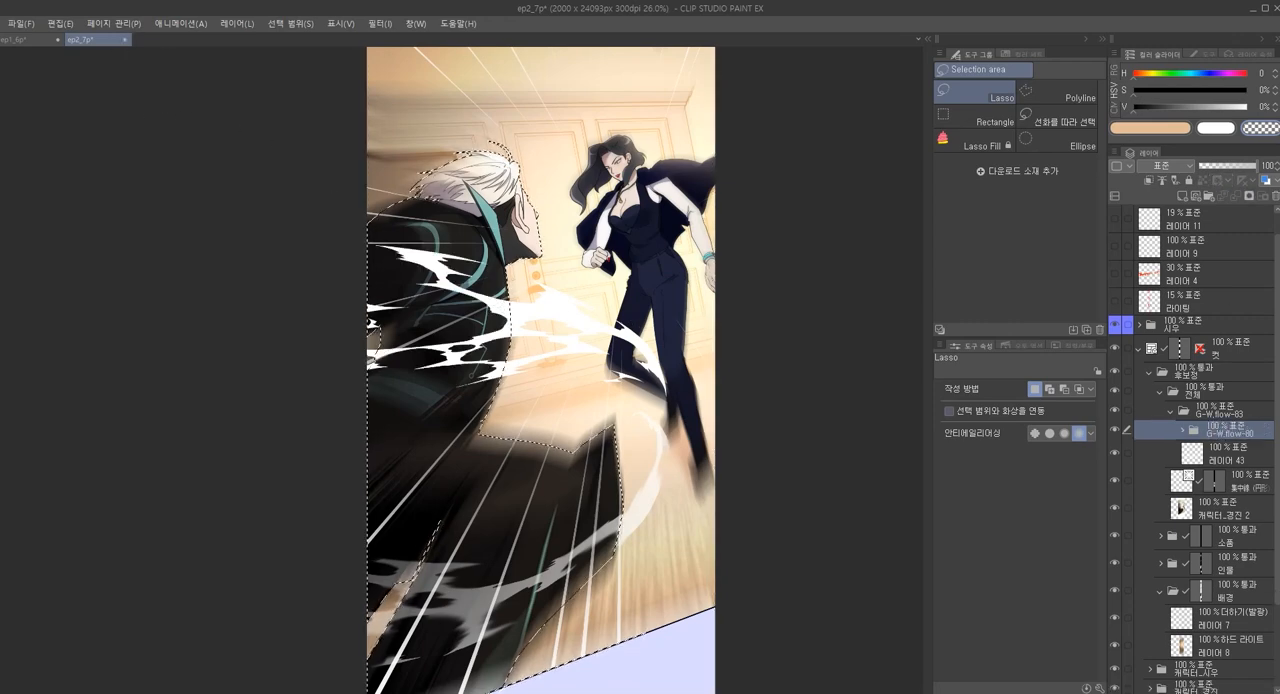
pyautogui.click(1250, 197)
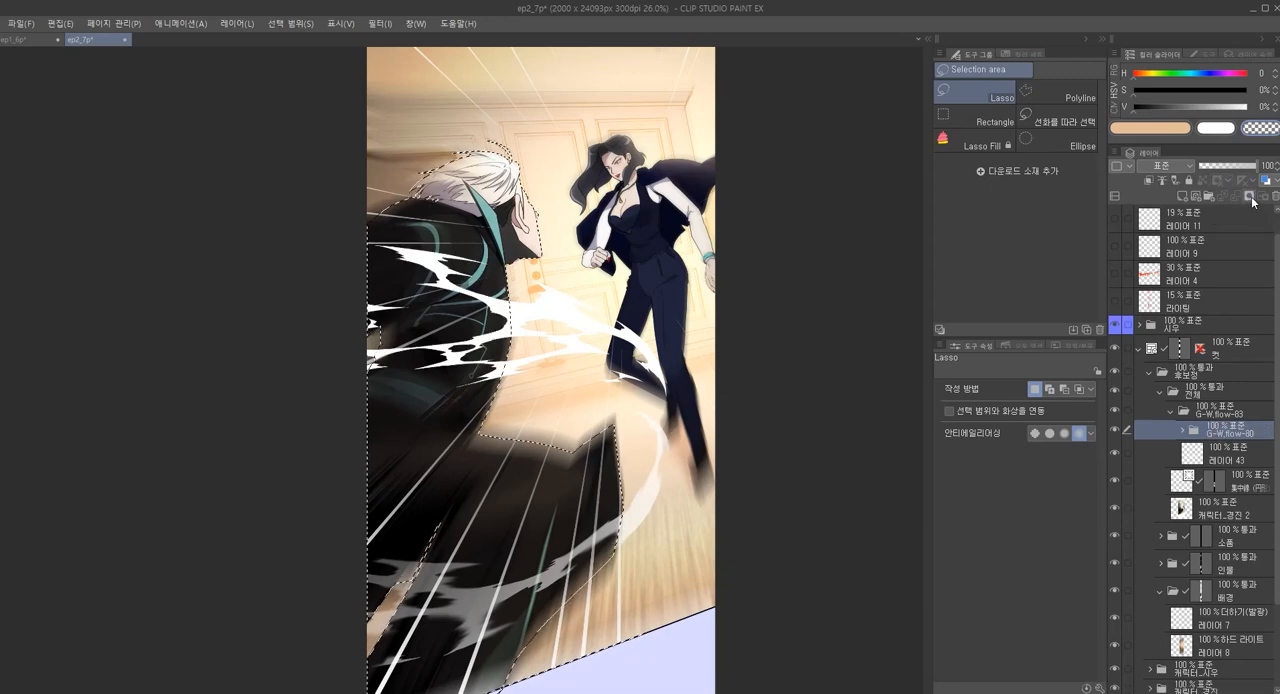
pyautogui.hotkey('ctrl', 'z')
pyautogui.keyDown('alt'); pyautogui.click(1251, 198); pyautogui.keyUp('alt')
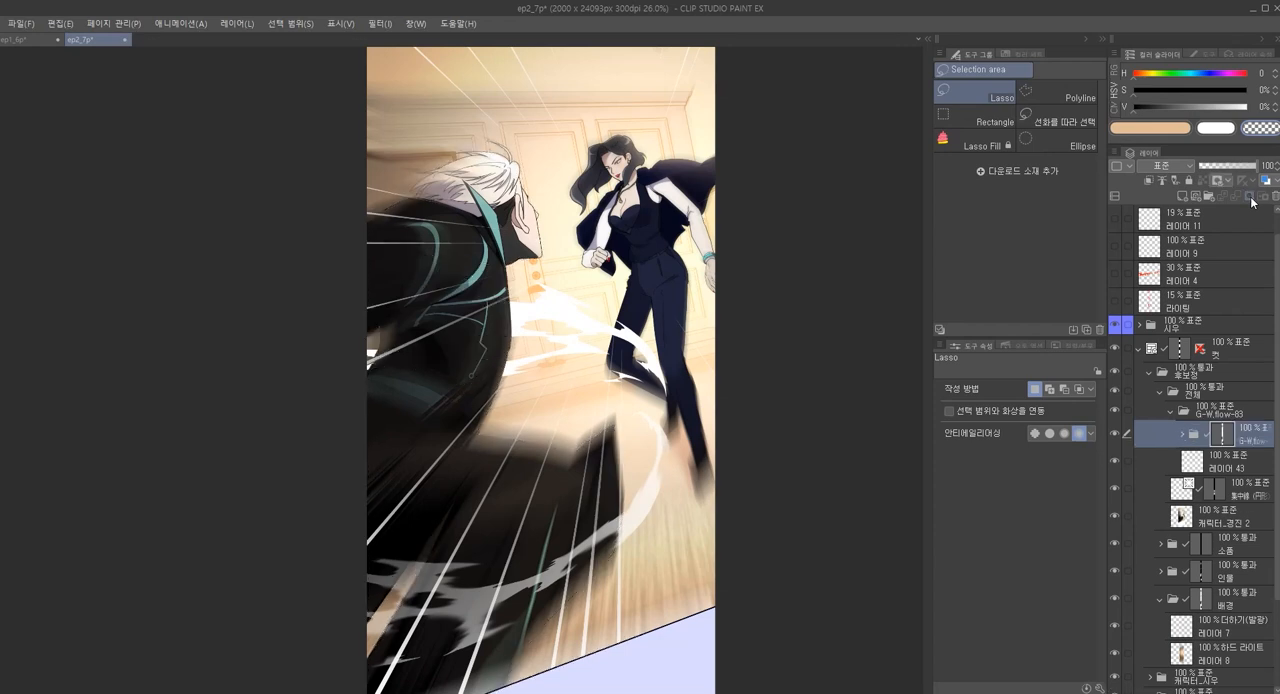
# Move the wind-flow artwork on 레이어 49 inside the masked folder slightly down and right, around the woman's legs
pyautogui.click(1216, 461)
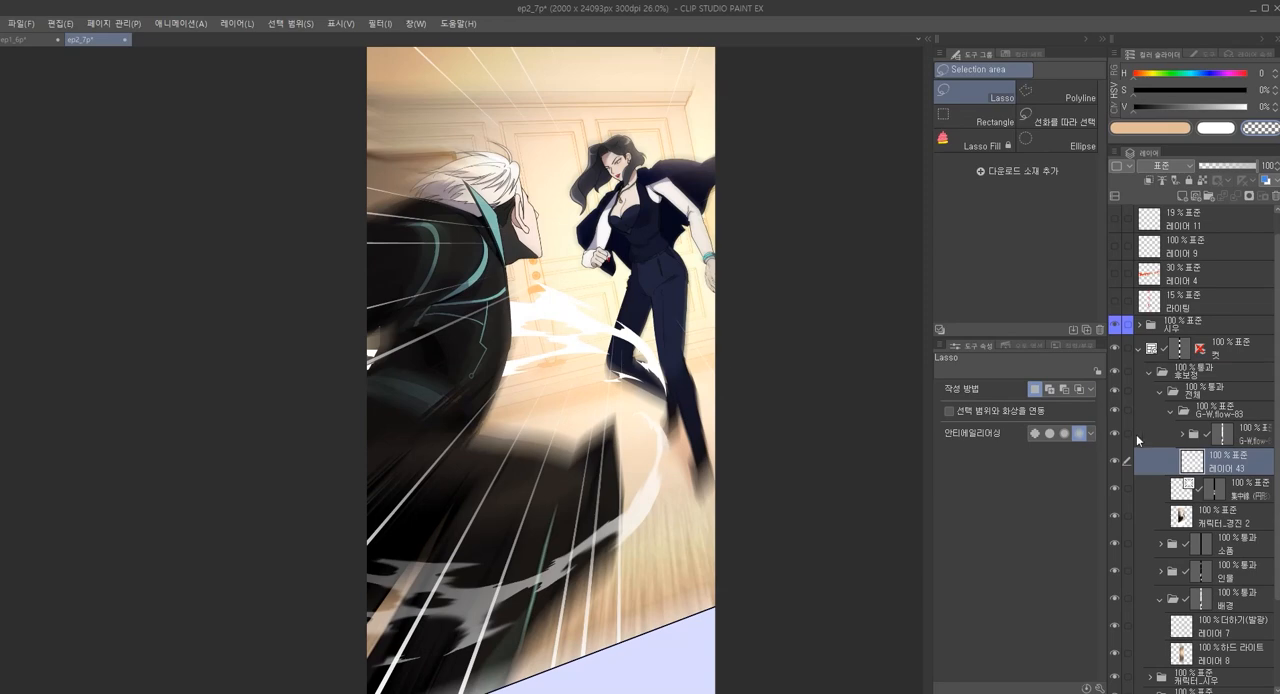
pyautogui.press('o')
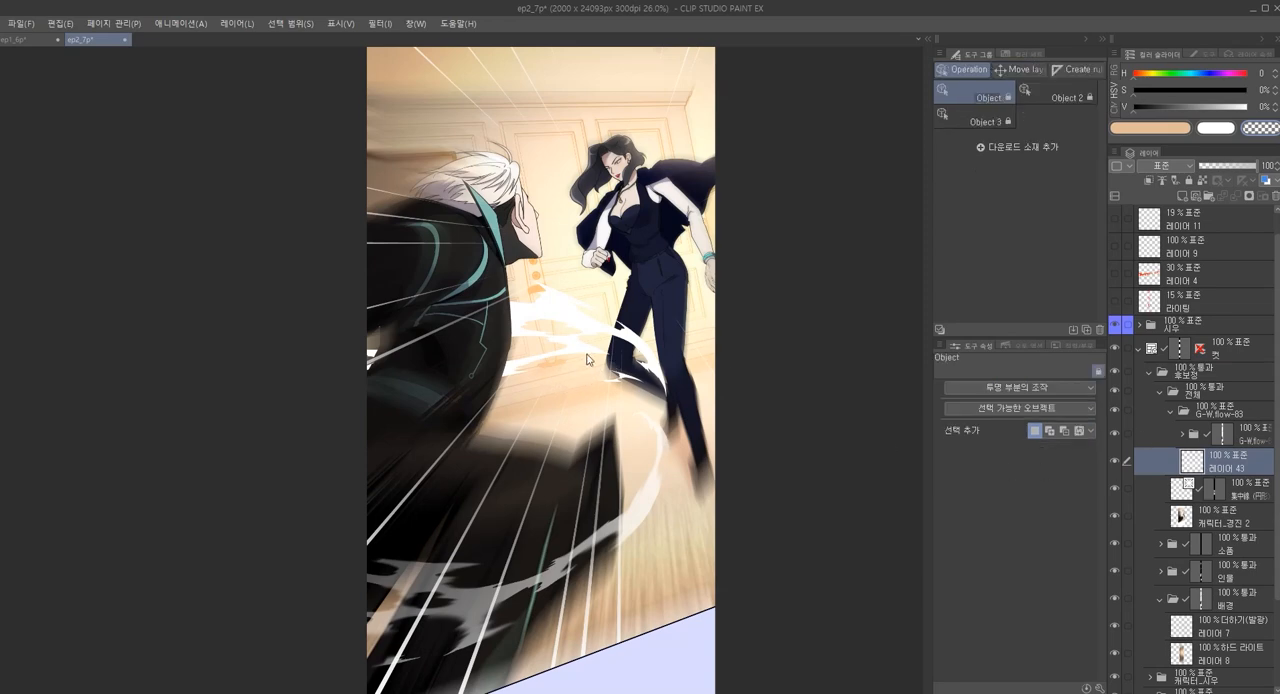
pyautogui.press('y')
pyautogui.press('o')
pyautogui.press('k')
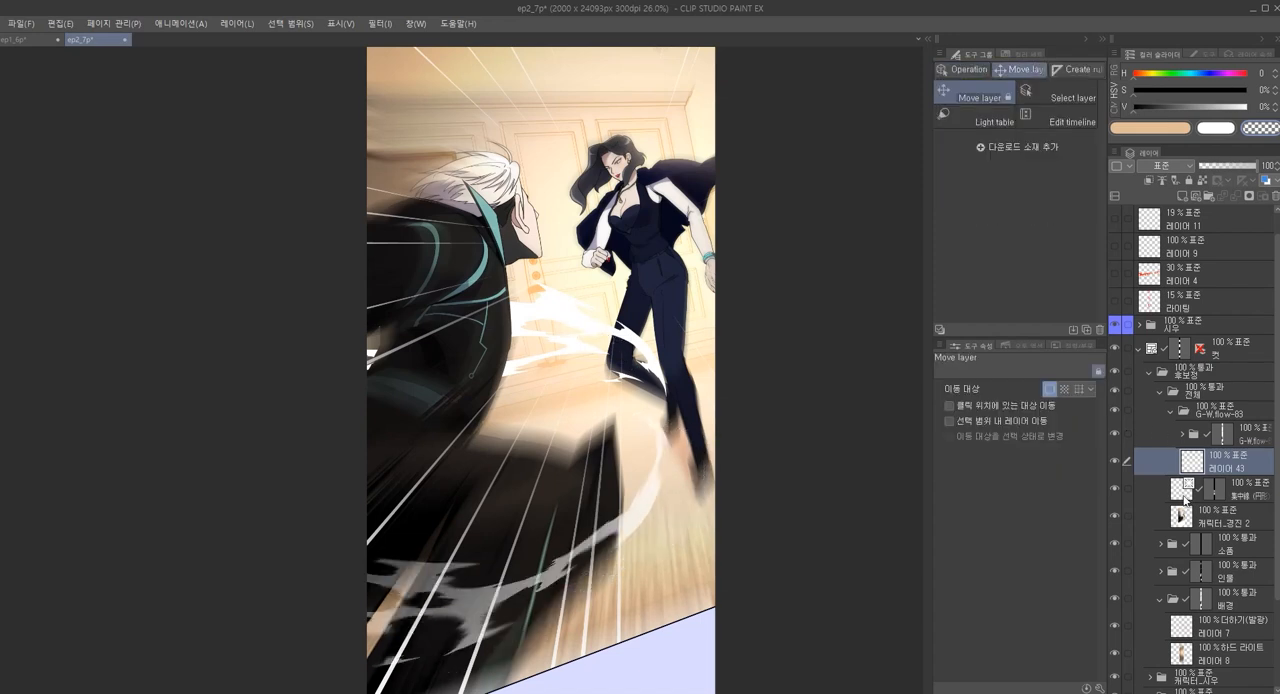
pyautogui.click(1185, 494)
pyautogui.click(1190, 438)
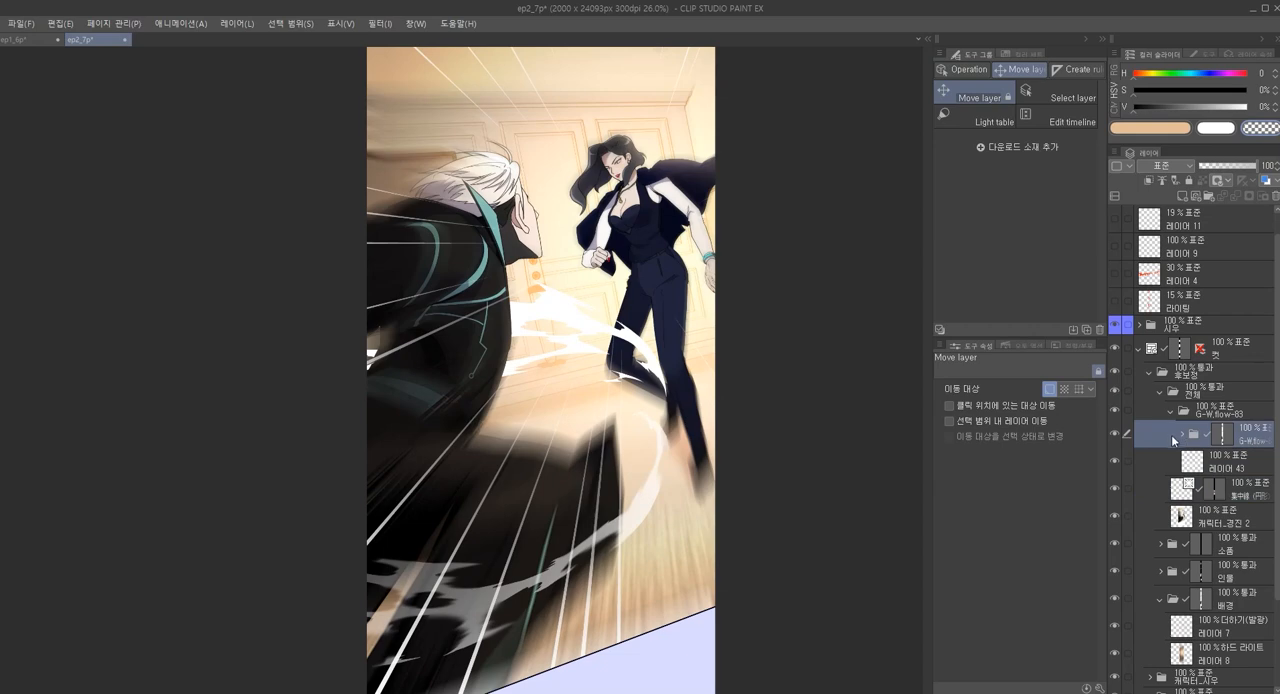
pyautogui.click(1181, 438)
pyautogui.click(1208, 466)
pyautogui.moveTo(660, 378); pyautogui.dragTo(527, 316)
pyautogui.moveTo(596, 352)
pyautogui.mouseDown()
pyautogui.moveTo(565, 318)
pyautogui.moveTo(528, 363)
pyautogui.moveTo(592, 342)
pyautogui.moveTo(598, 362)
pyautogui.mouseUp()
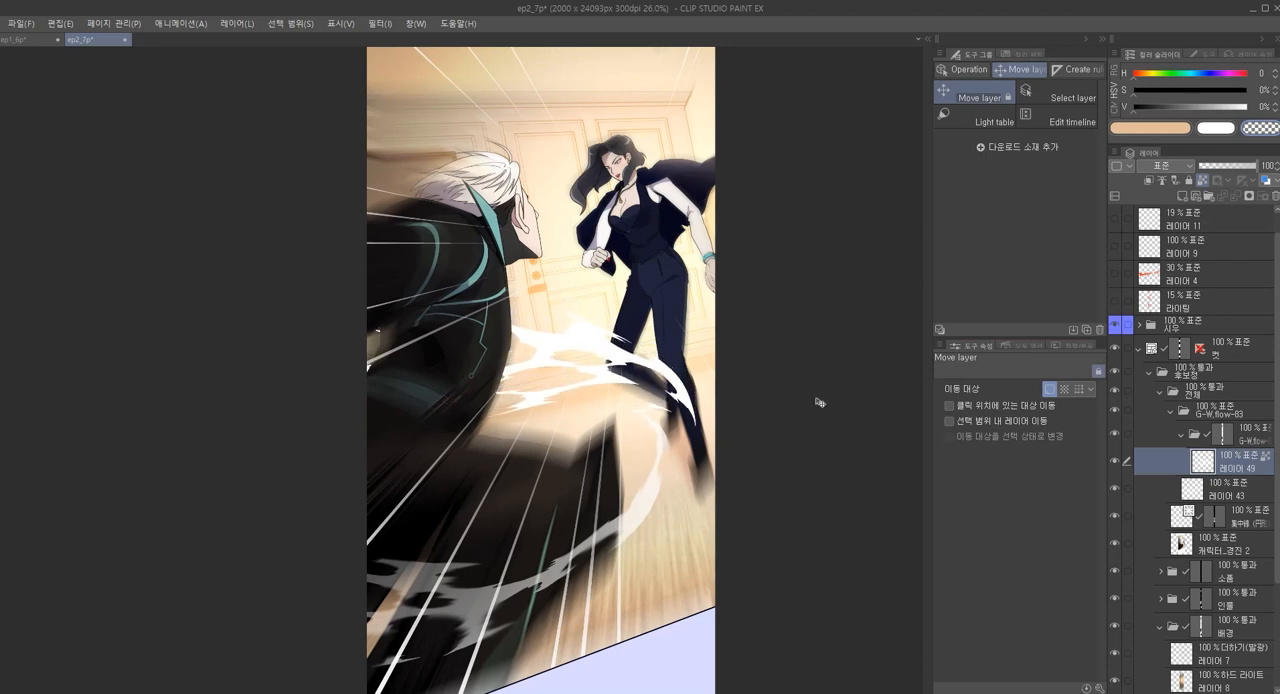
# Fade the part of the 레이어 49 flow beside the man with the paint pen in transparent color
pyautogui.press('p')
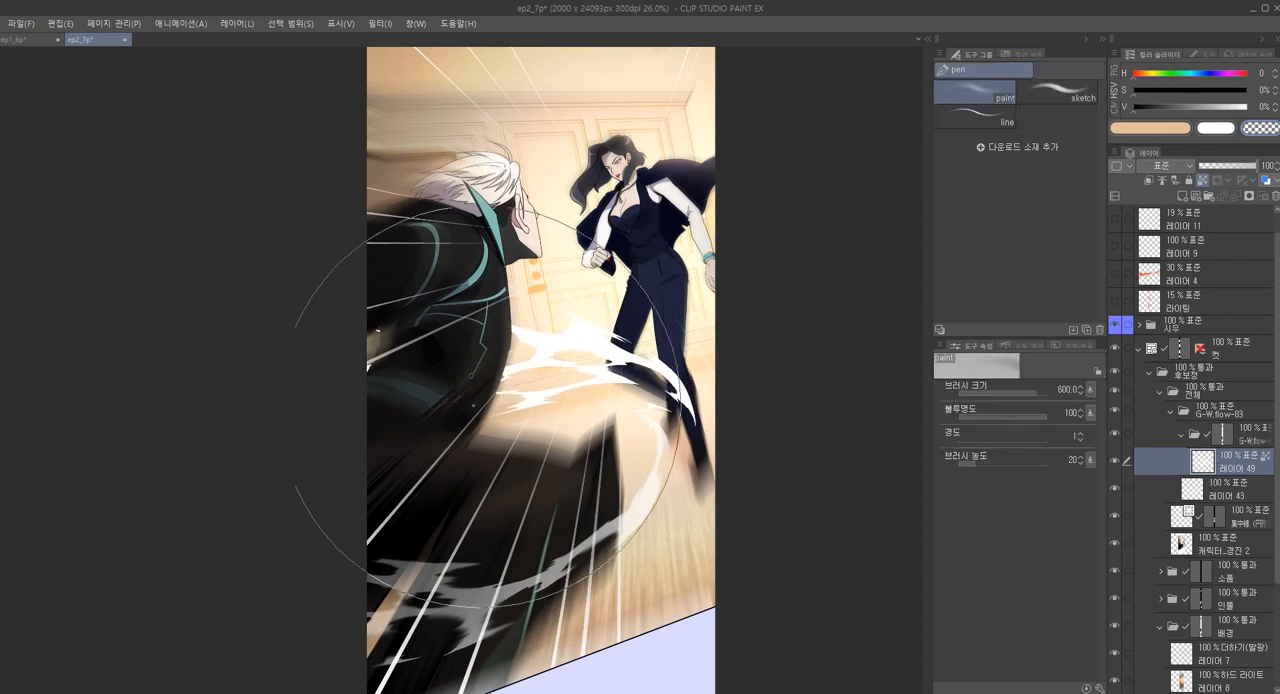
pyautogui.moveTo(511, 341)
pyautogui.mouseDown()
pyautogui.moveTo(580, 304)
pyautogui.moveTo(498, 306)
pyautogui.moveTo(612, 277)
pyautogui.moveTo(546, 340)
pyautogui.mouseUp()
pyautogui.scroll(2, 548, 340)
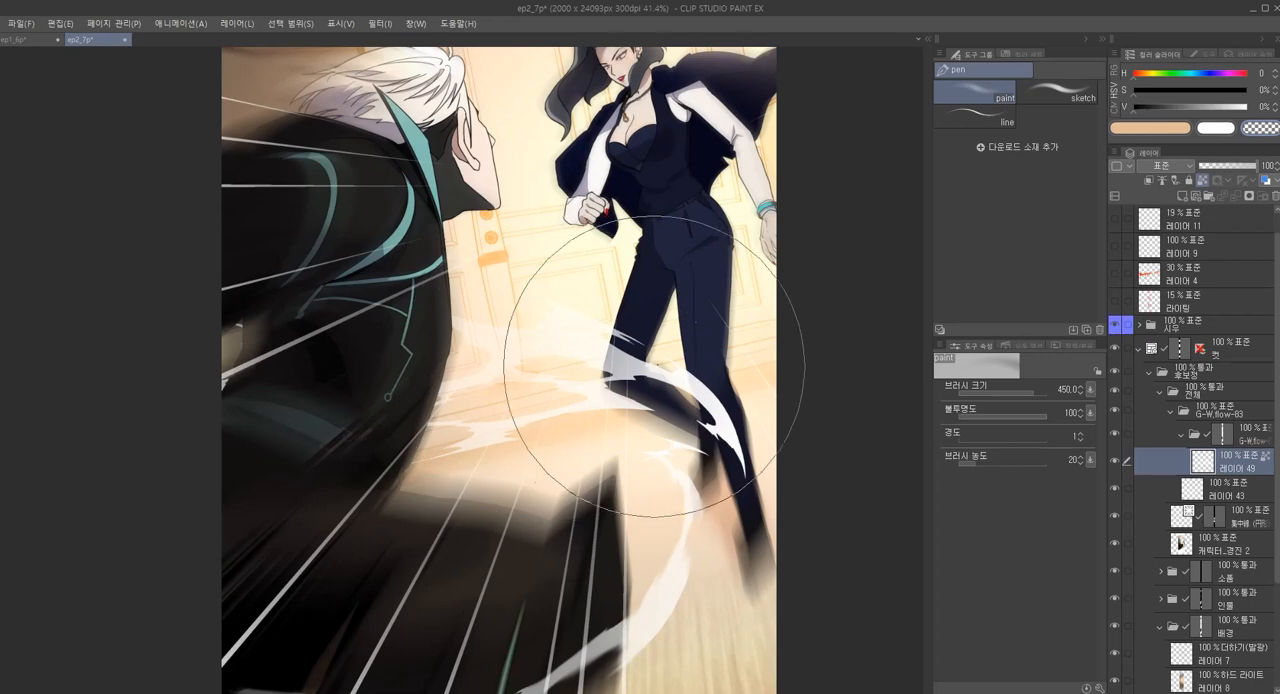
# Smear and soften the edges of the white flow around the woman's legs with the Finger tip soft blend tool
pyautogui.press('j')
pyautogui.press('[')
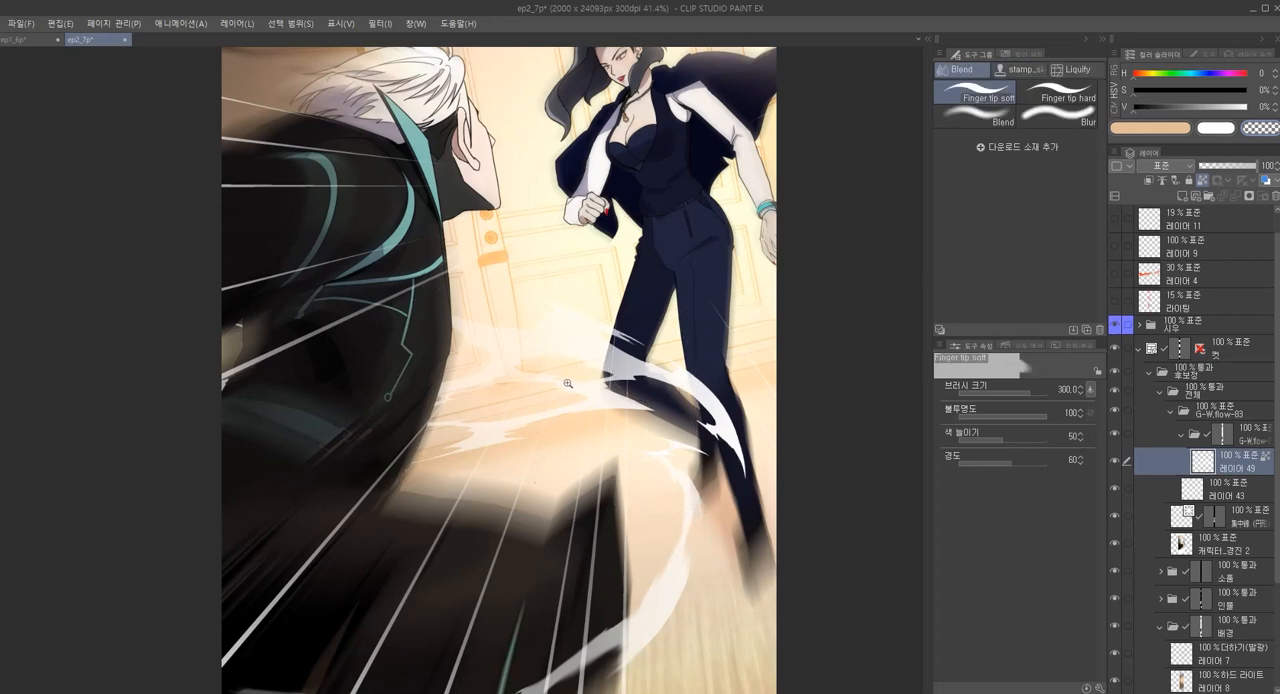
pyautogui.scroll(3, 558, 383)
pyautogui.moveTo(508, 372)
pyautogui.mouseDown()
pyautogui.moveTo(543, 363)
pyautogui.moveTo(400, 443)
pyautogui.moveTo(509, 509)
pyautogui.moveTo(676, 519)
pyautogui.moveTo(502, 480)
pyautogui.mouseUp()
pyautogui.moveTo(571, 406)
pyautogui.mouseDown()
pyautogui.moveTo(556, 390)
pyautogui.moveTo(604, 441)
pyautogui.moveTo(586, 417)
pyautogui.mouseUp()
pyautogui.moveTo(735, 441)
pyautogui.mouseDown()
pyautogui.moveTo(766, 551)
pyautogui.moveTo(686, 457)
pyautogui.moveTo(749, 471)
pyautogui.moveTo(725, 462)
pyautogui.moveTo(714, 429)
pyautogui.moveTo(714, 457)
pyautogui.moveTo(786, 486)
pyautogui.moveTo(789, 532)
pyautogui.mouseUp()
pyautogui.moveTo(545, 297); pyautogui.dragTo(681, 401)
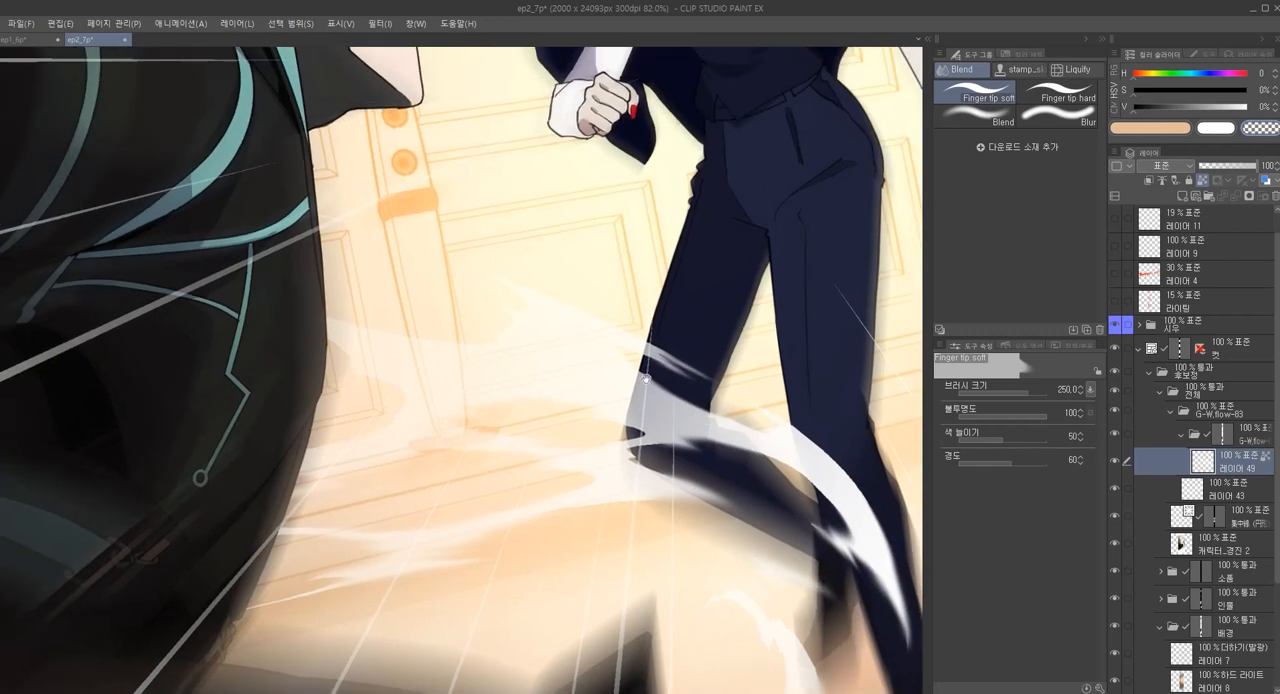
pyautogui.scroll(-8, 485, 290)
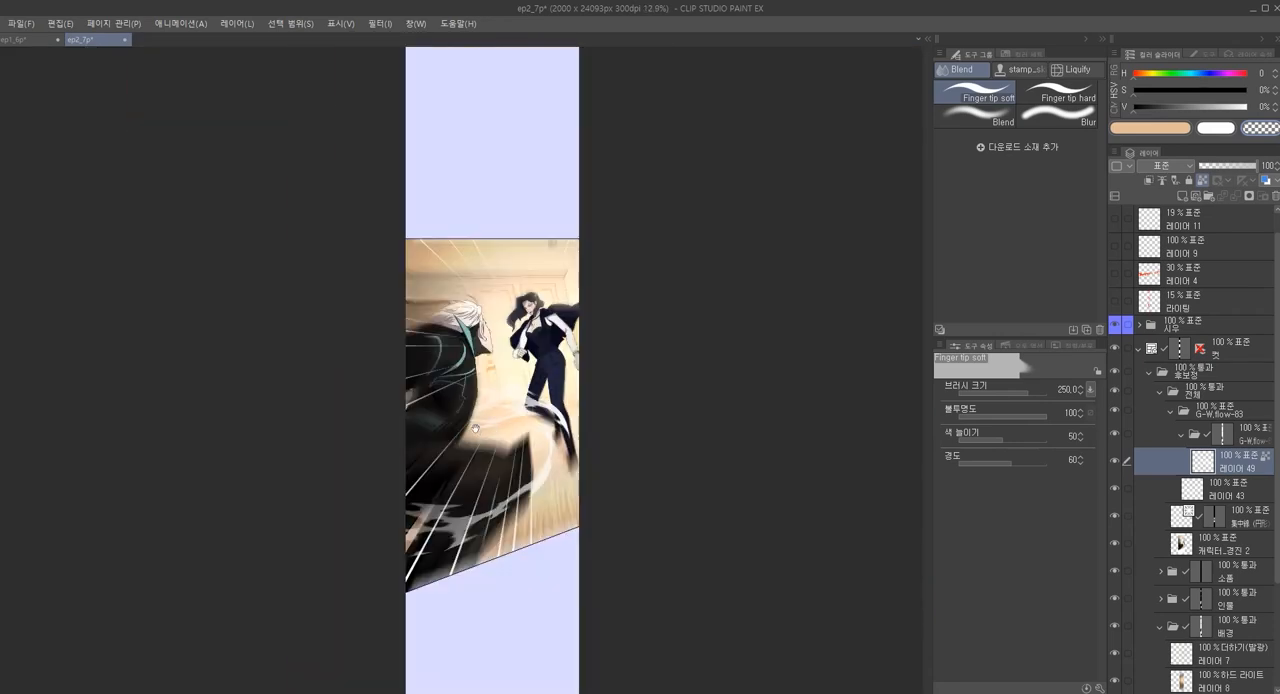
pyautogui.moveTo(556, 402); pyautogui.dragTo(586, 345)
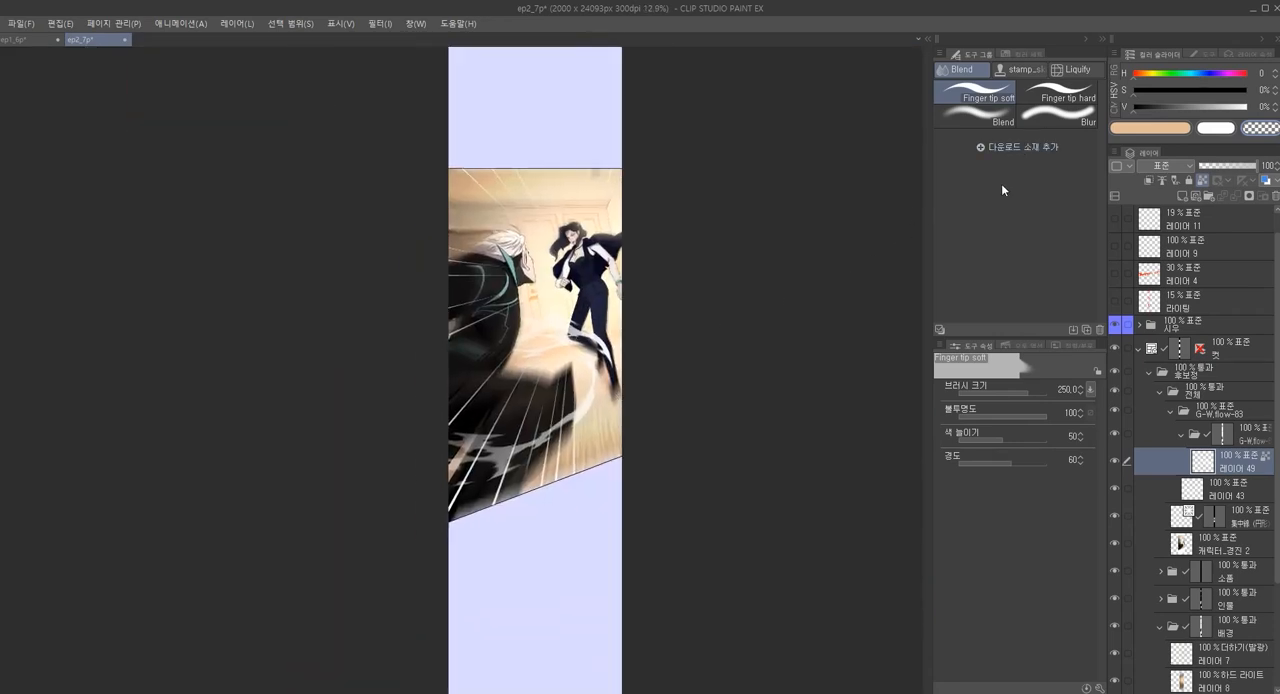
pyautogui.scroll(1, 657, 329)
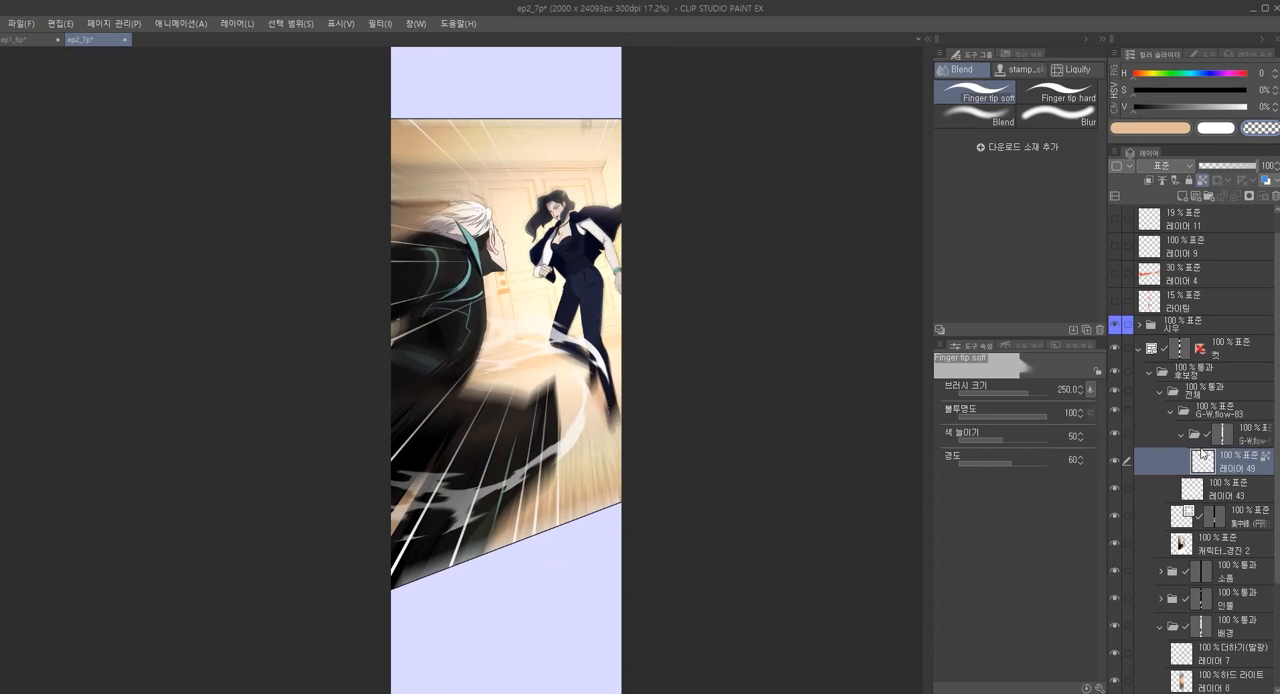
# Run the 반투명 반짝이 색상 그대로 auto action from 액션 이펙트 팩 2 on 레이어 43
pyautogui.click(1029, 343)
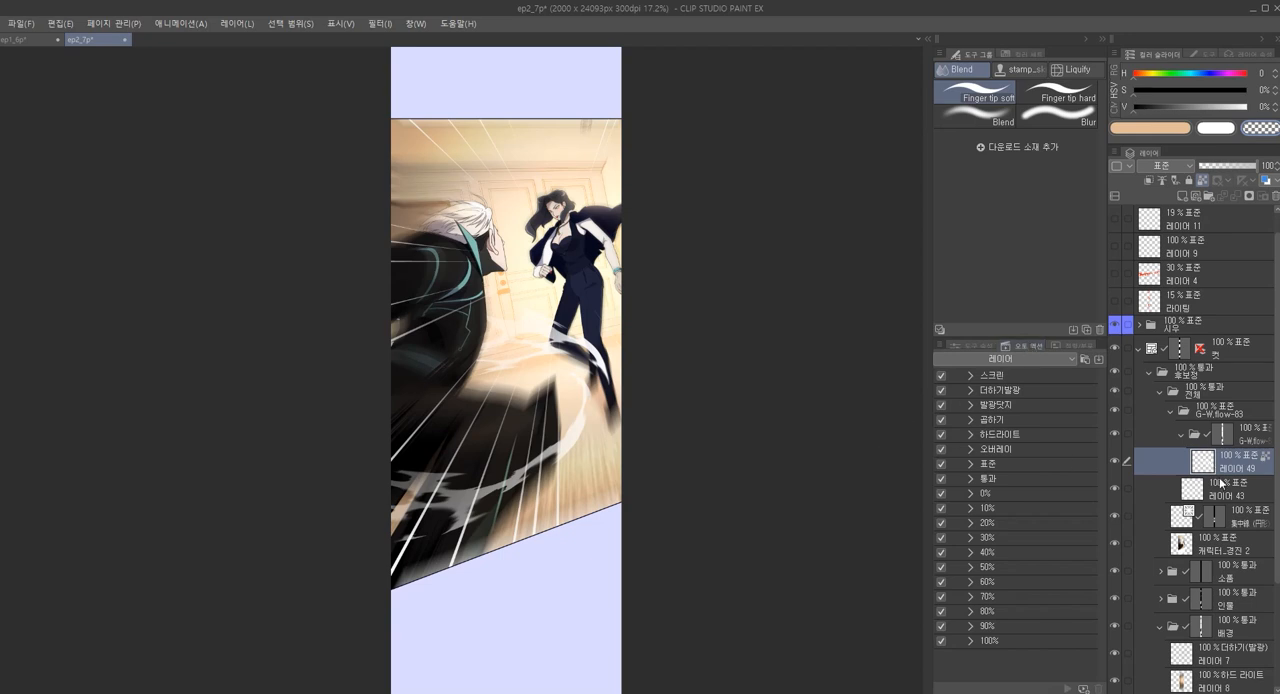
pyautogui.click(1229, 498)
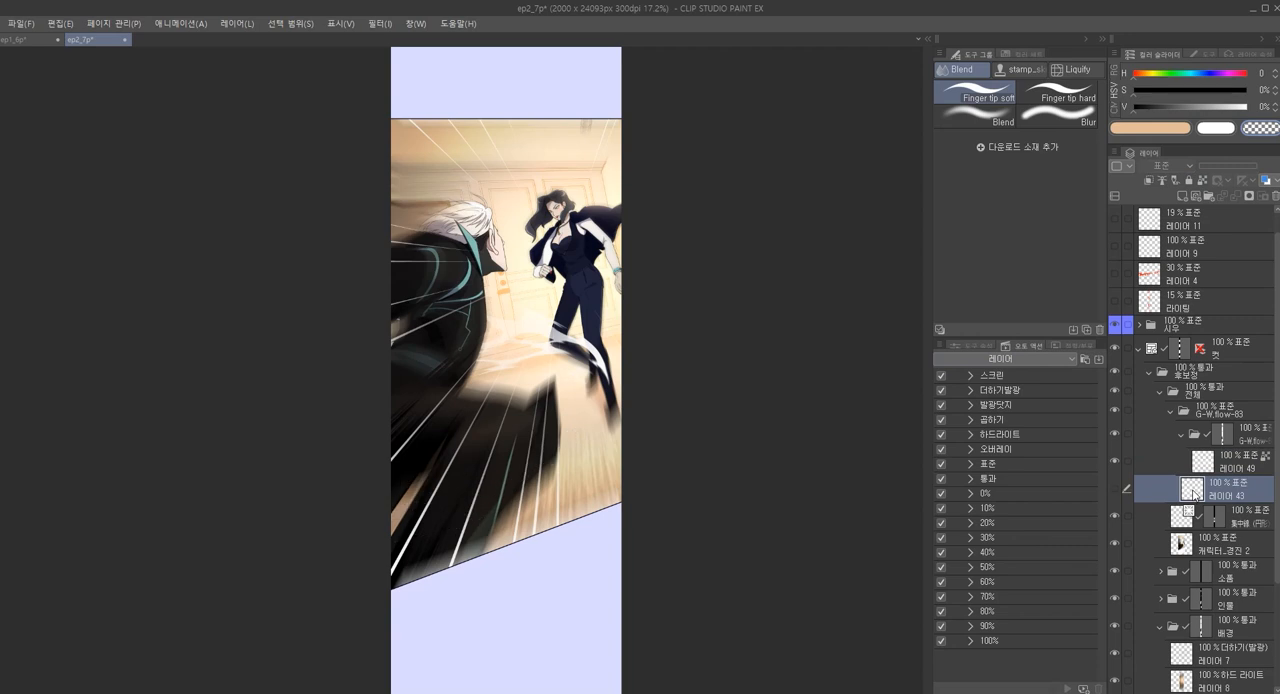
pyautogui.click(1004, 358)
pyautogui.click(974, 407)
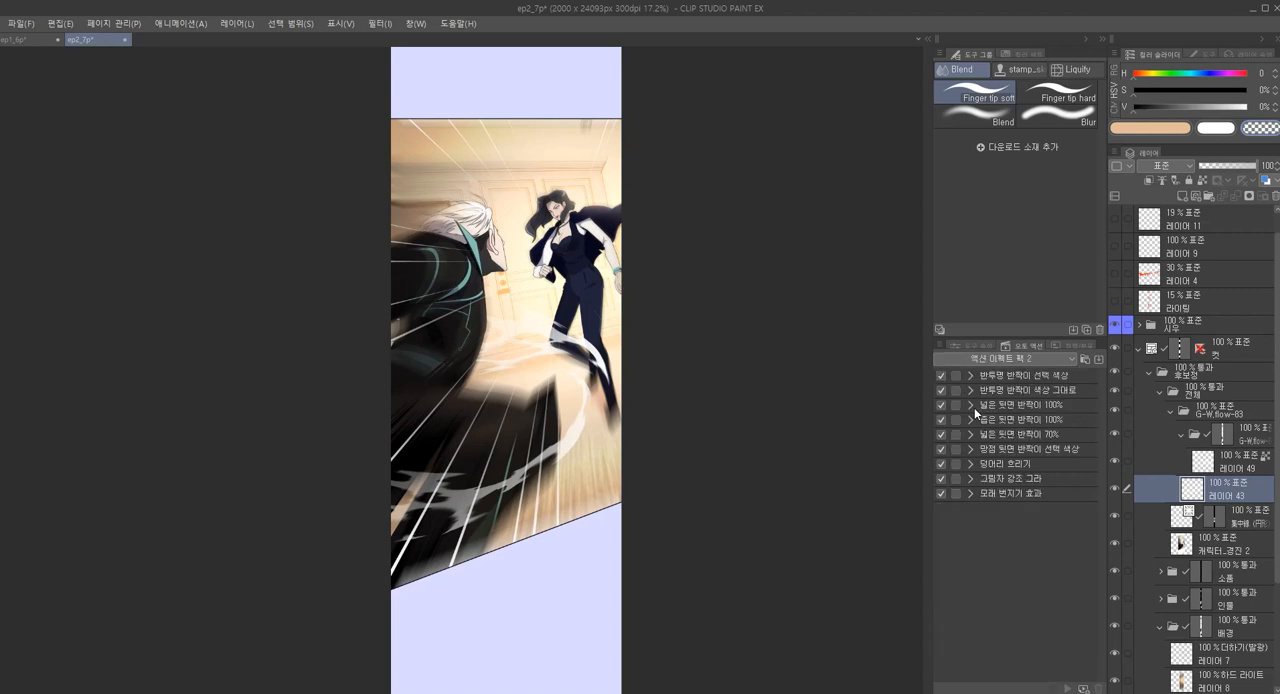
pyautogui.click(1012, 389)
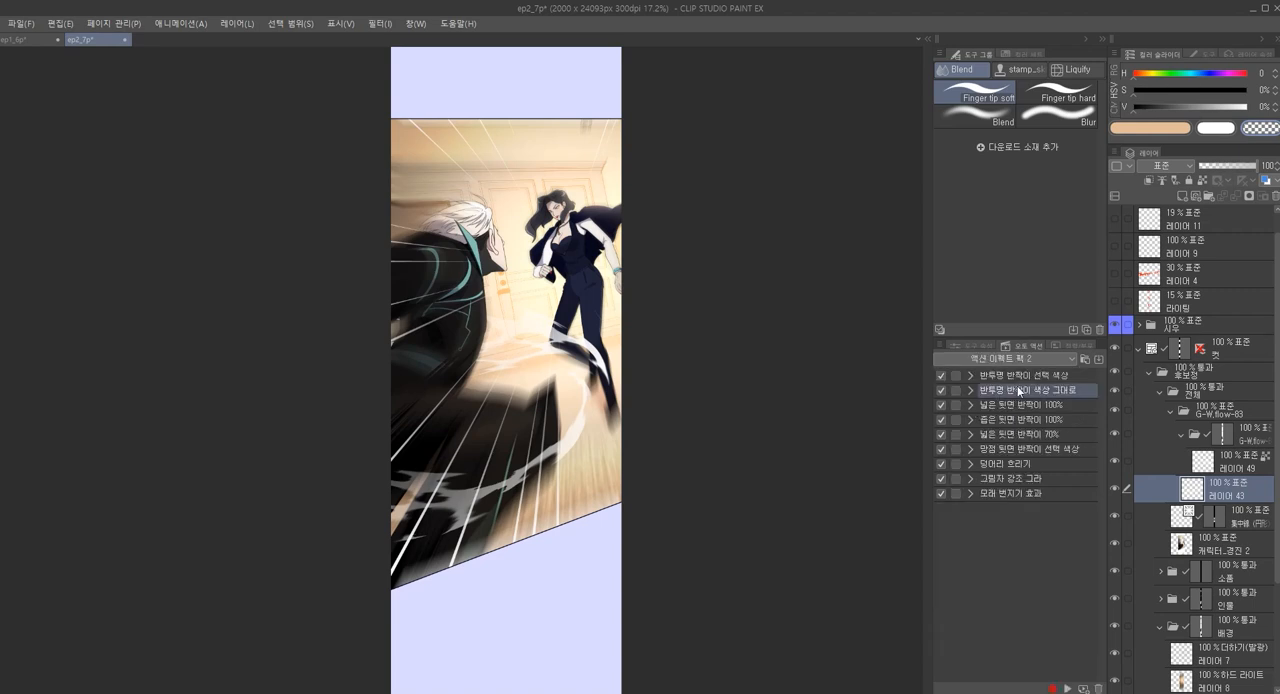
pyautogui.click(1047, 376)
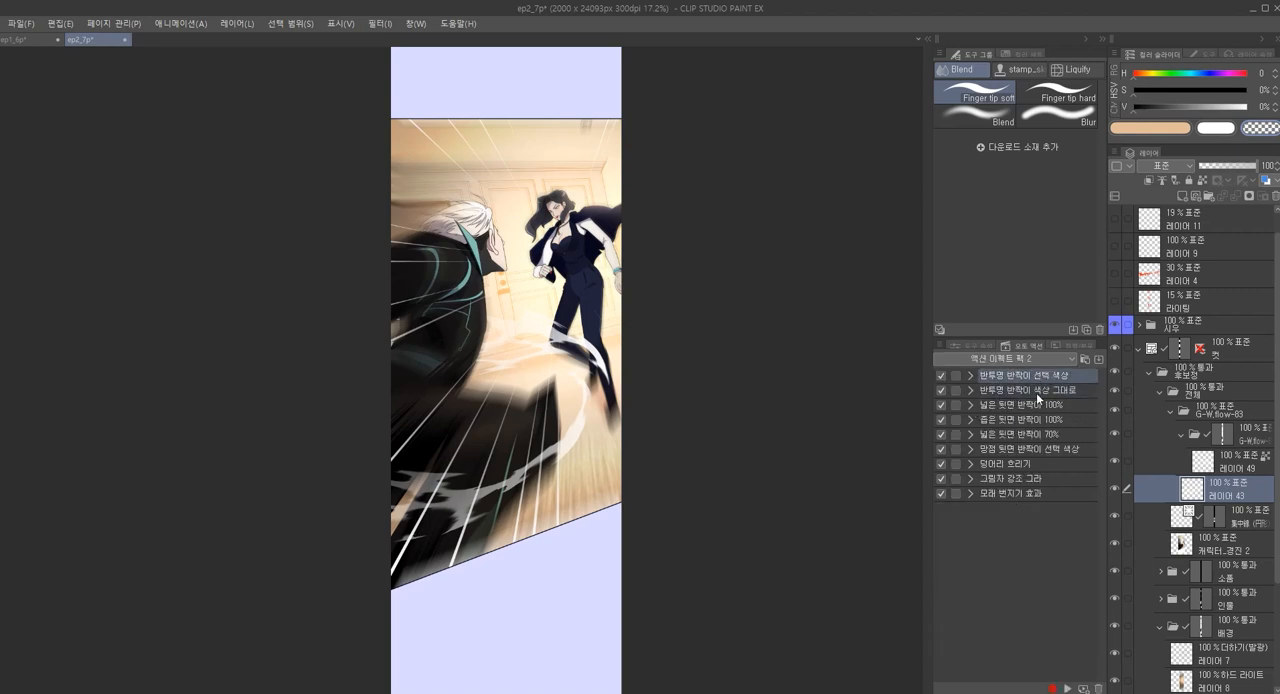
pyautogui.click(1036, 392)
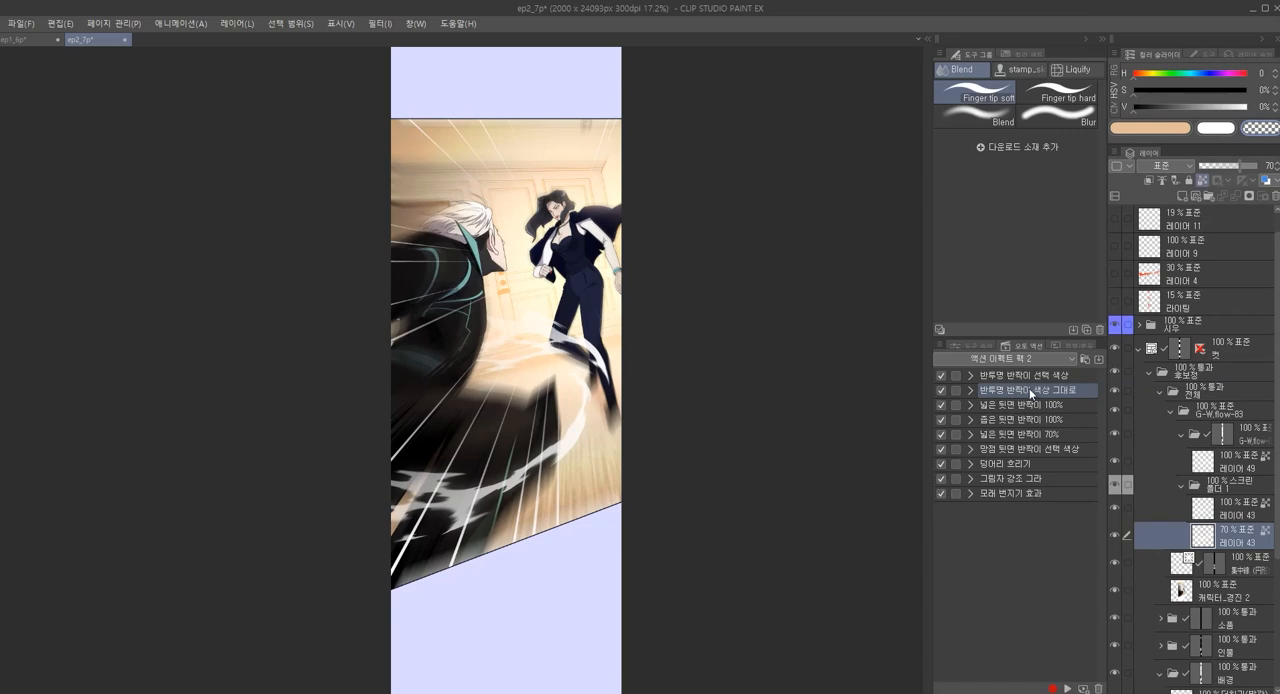
# Examine the glow effect on the lower wind flow and the list of operations in the 반투명 반짝이 색상 그대로 action
pyautogui.scroll(5, 449, 487)
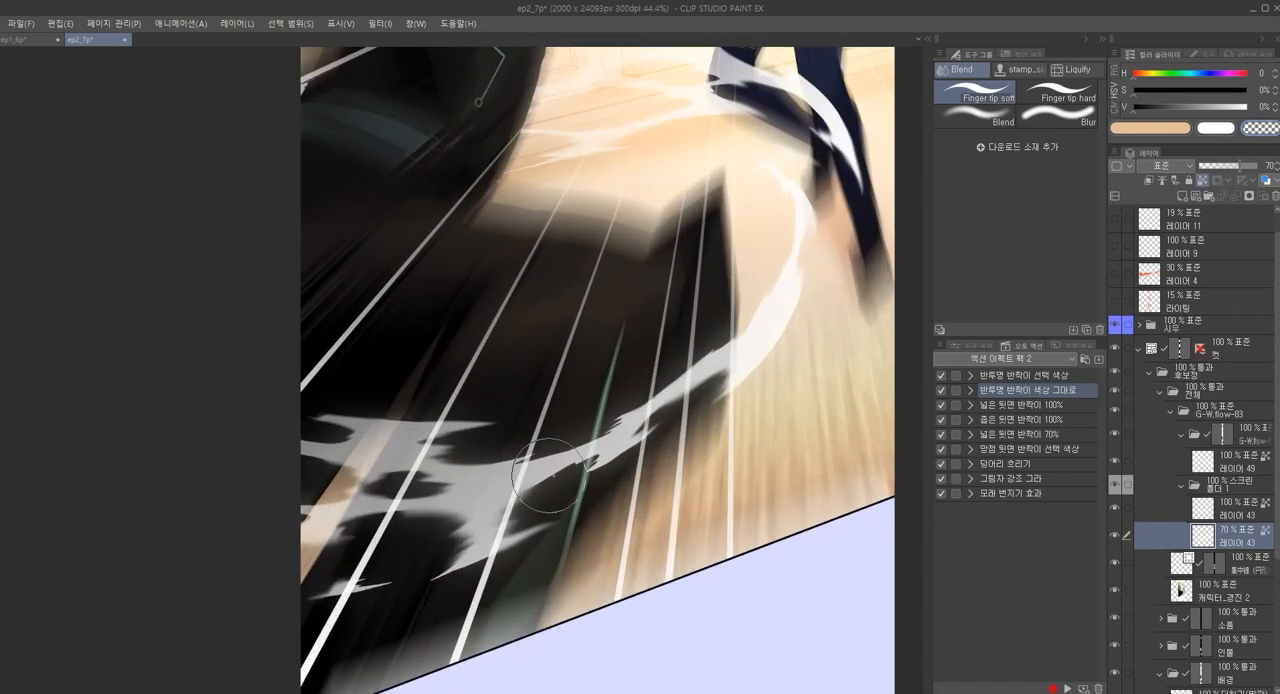
pyautogui.click(1241, 504)
pyautogui.click(1232, 484)
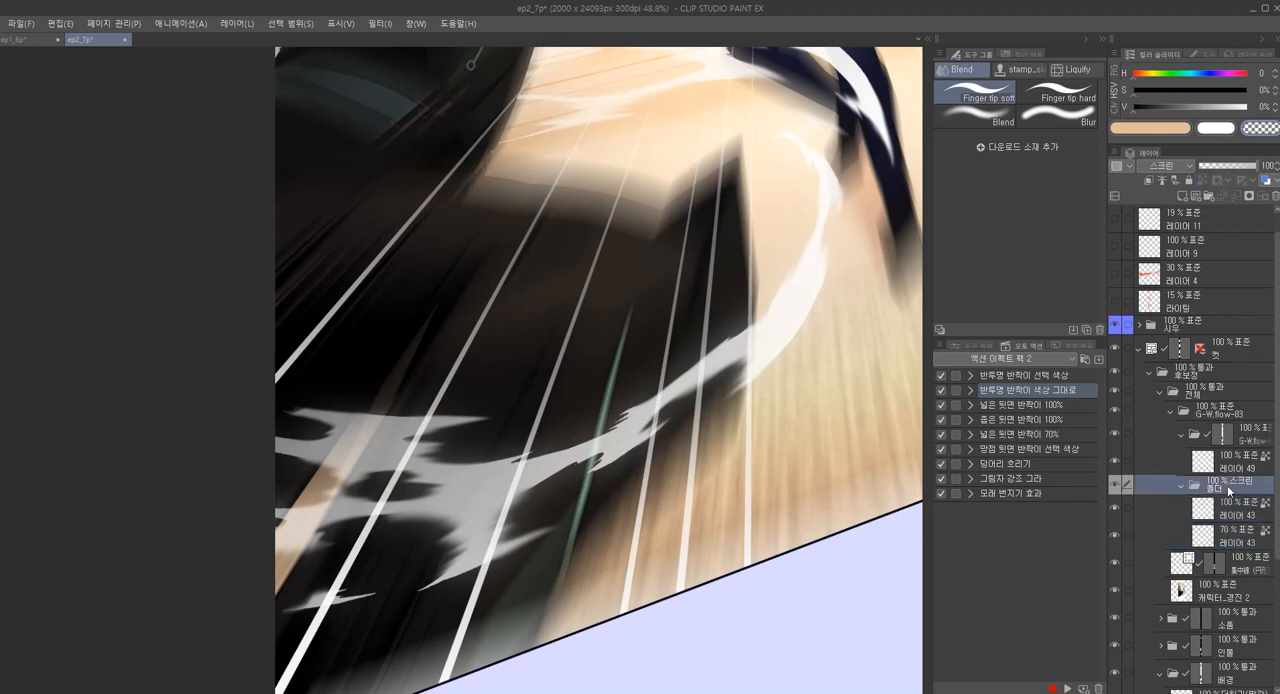
pyautogui.scroll(2, 624, 436)
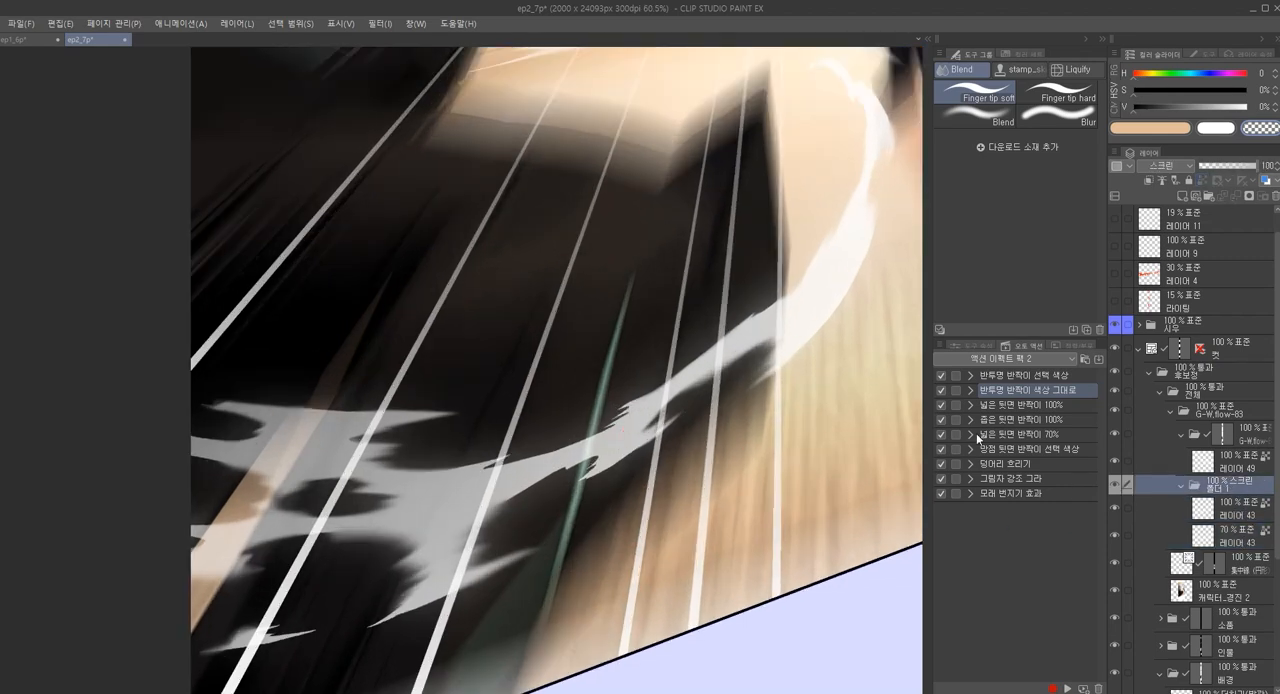
pyautogui.scroll(-3, 736, 447)
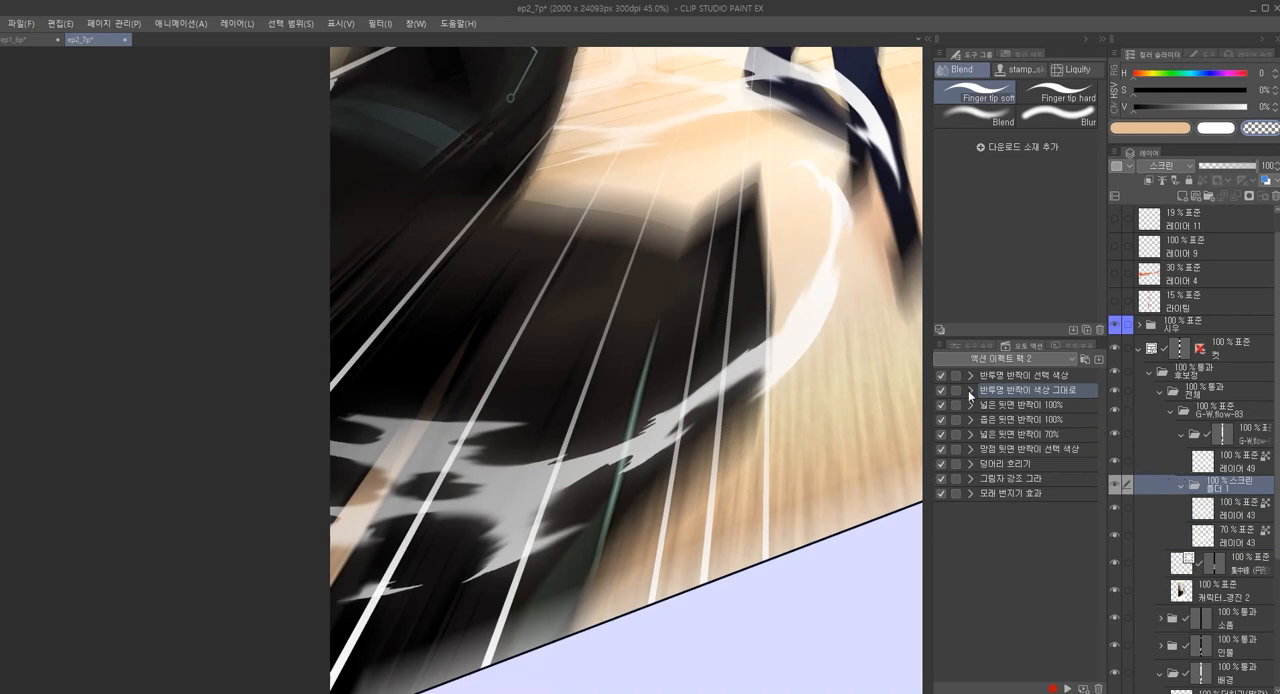
pyautogui.click(969, 390)
pyautogui.scroll(-6, 1019, 464)
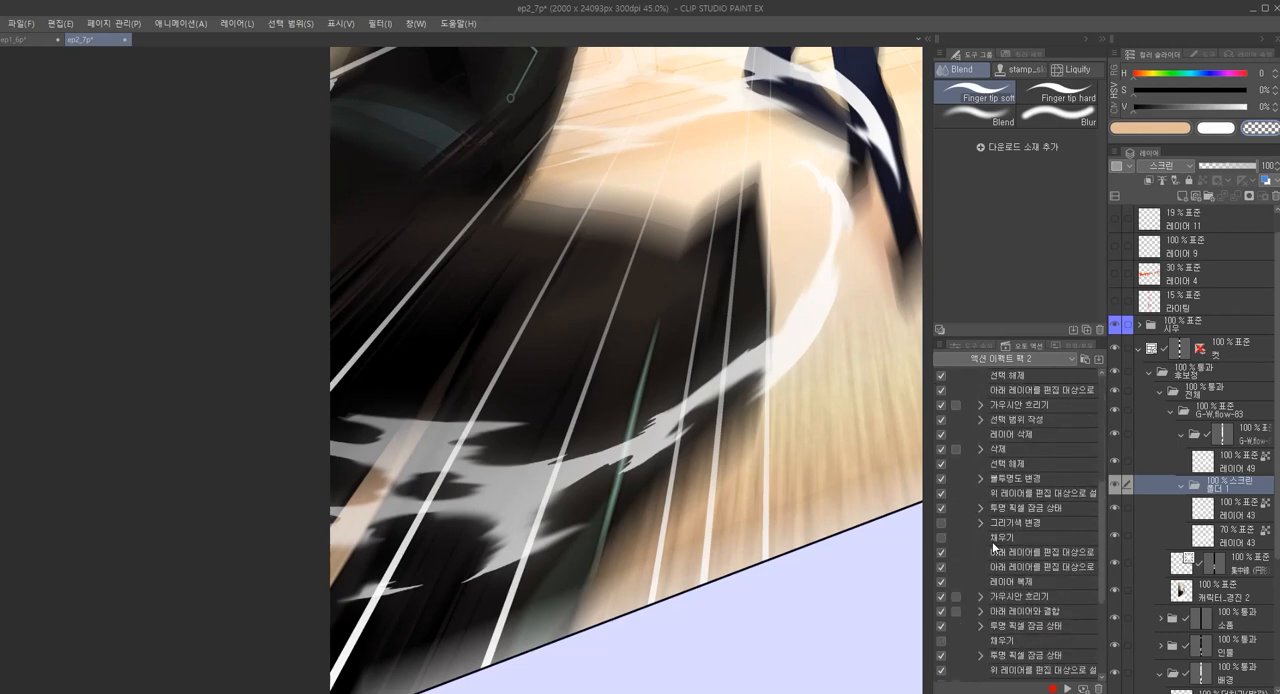
pyautogui.scroll(6, 1021, 510)
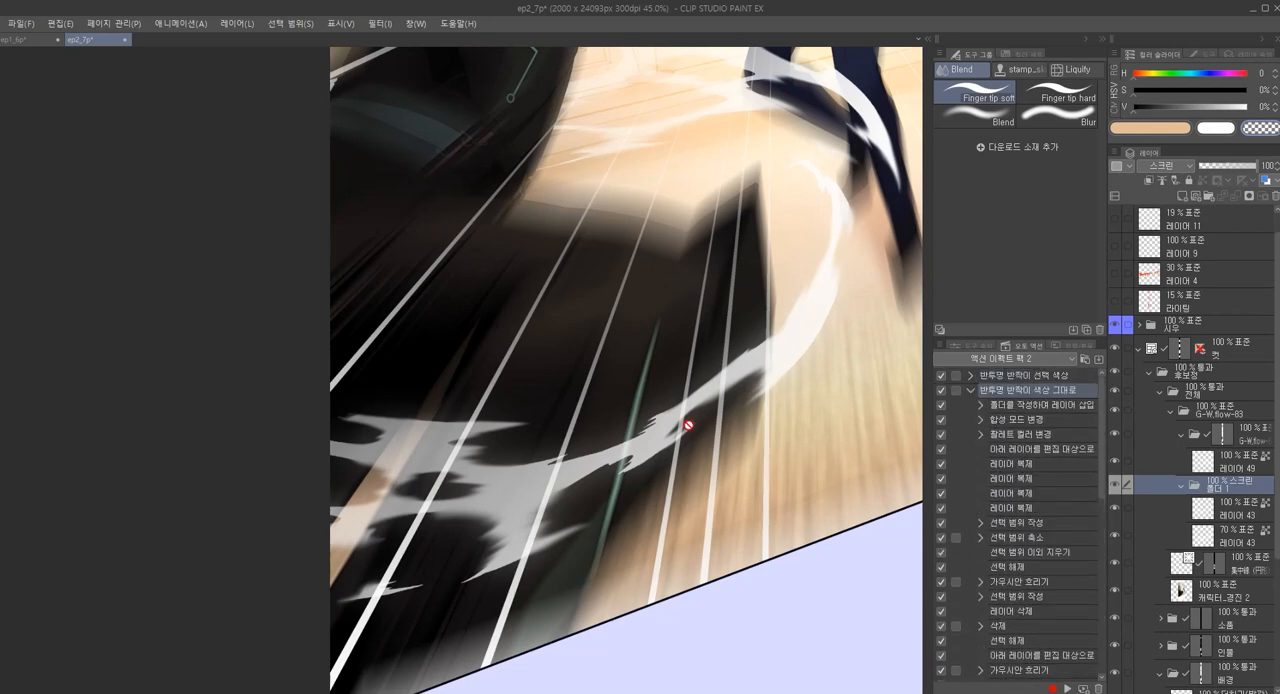
pyautogui.scroll(4, 728, 434)
pyautogui.scroll(-3, 766, 360)
pyautogui.scroll(-1, 765, 320)
# Toggle the visibility of the two 레이어 43 layers in 폴더 1 to compare their effect on the panel
pyautogui.click(1232, 514)
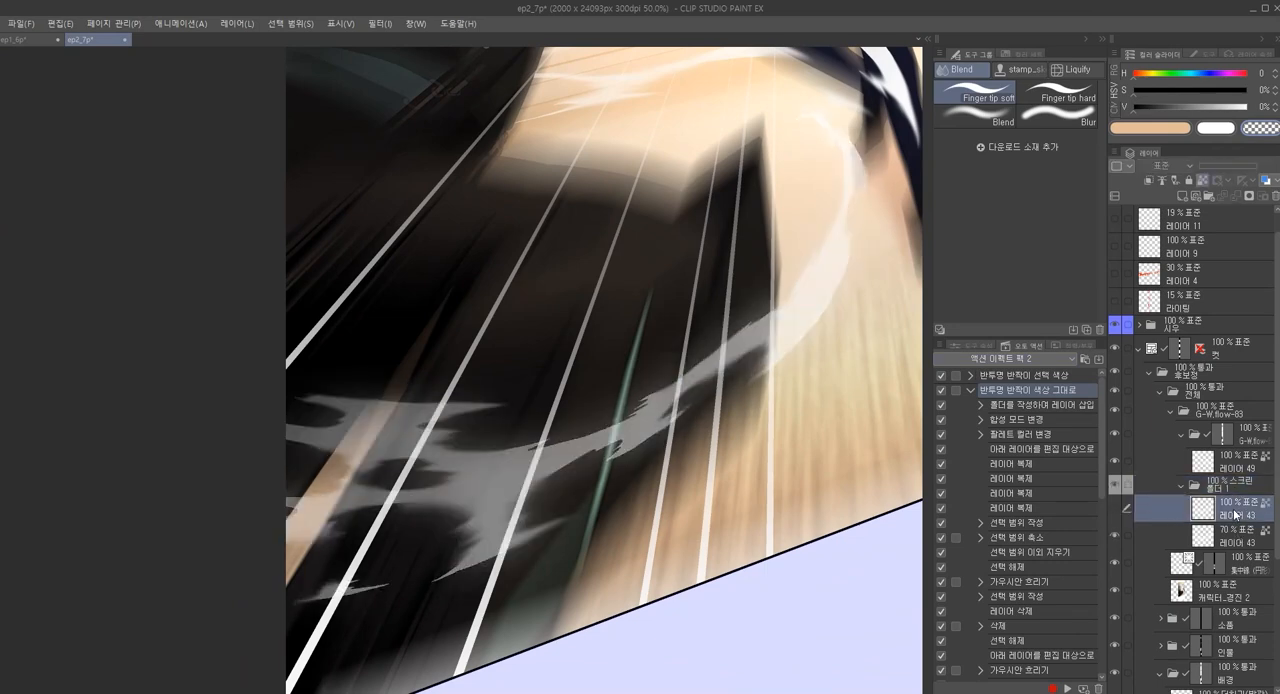
pyautogui.click(1221, 545)
pyautogui.hotkey('ctrl', ',')
pyautogui.hotkey('ctrl', ',')
pyautogui.click(1229, 512)
pyautogui.hotkey('ctrl', ',')
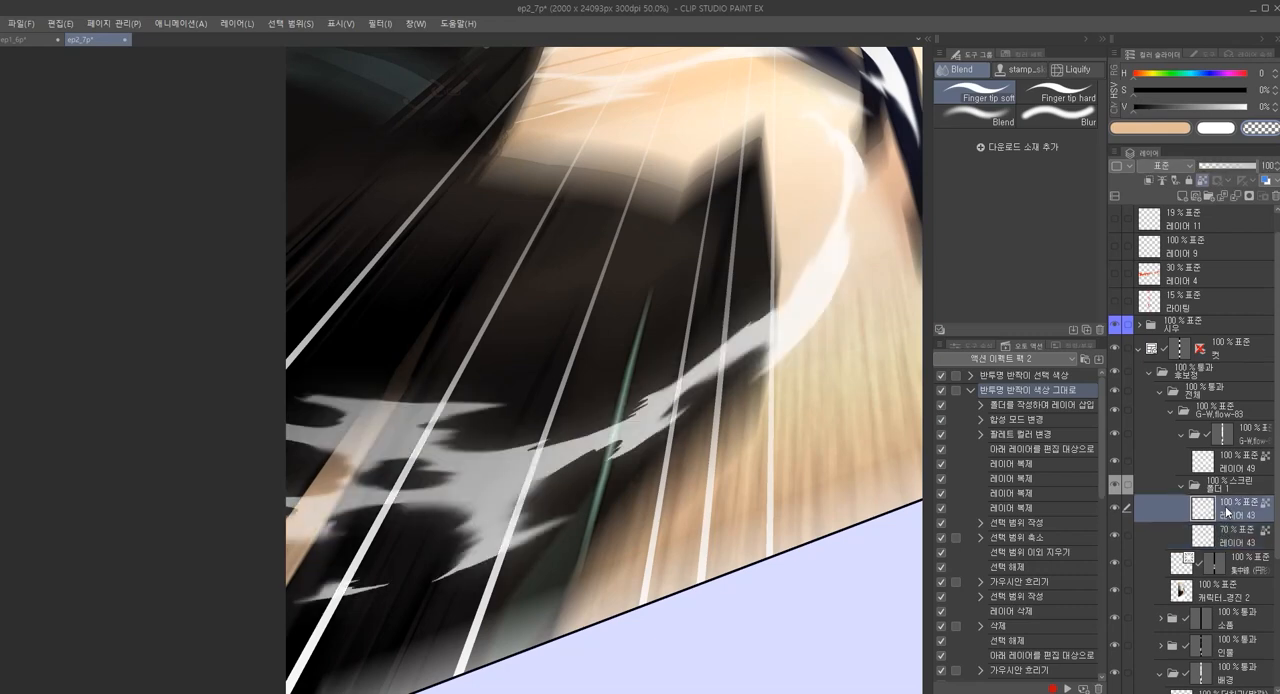
pyautogui.scroll(-4, 815, 452)
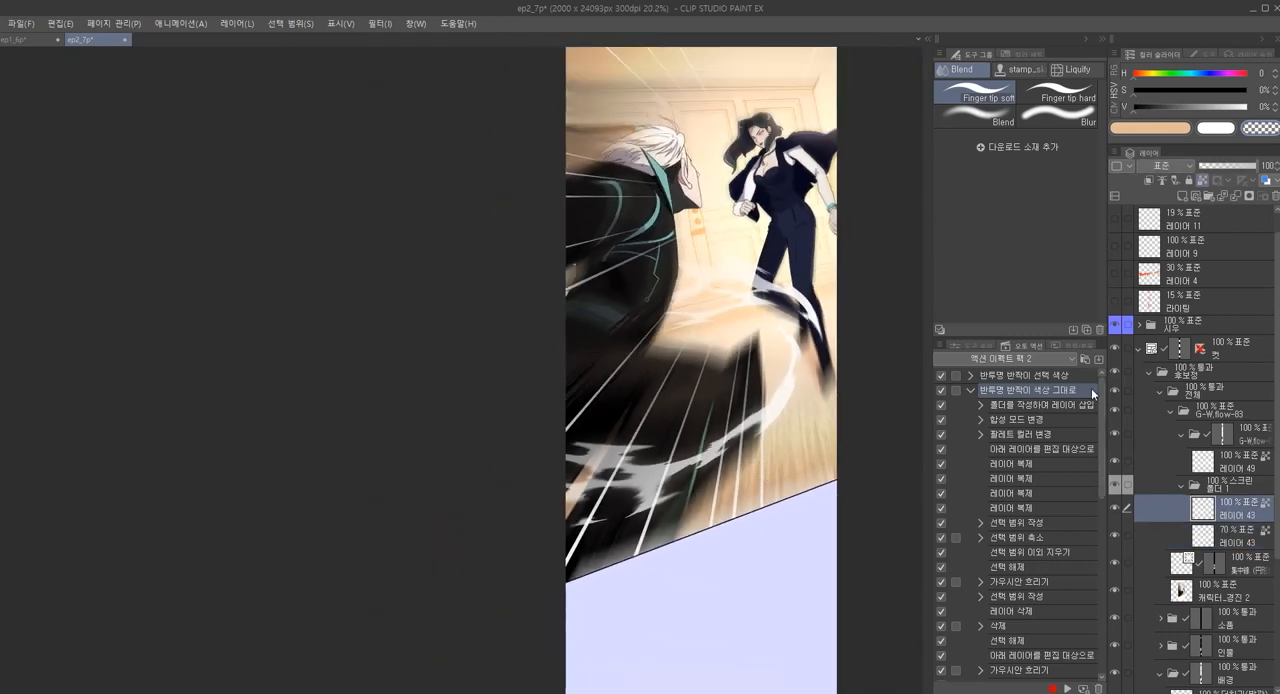
pyautogui.click(945, 347)
pyautogui.click(966, 221)
pyautogui.scroll(-2, 843, 270)
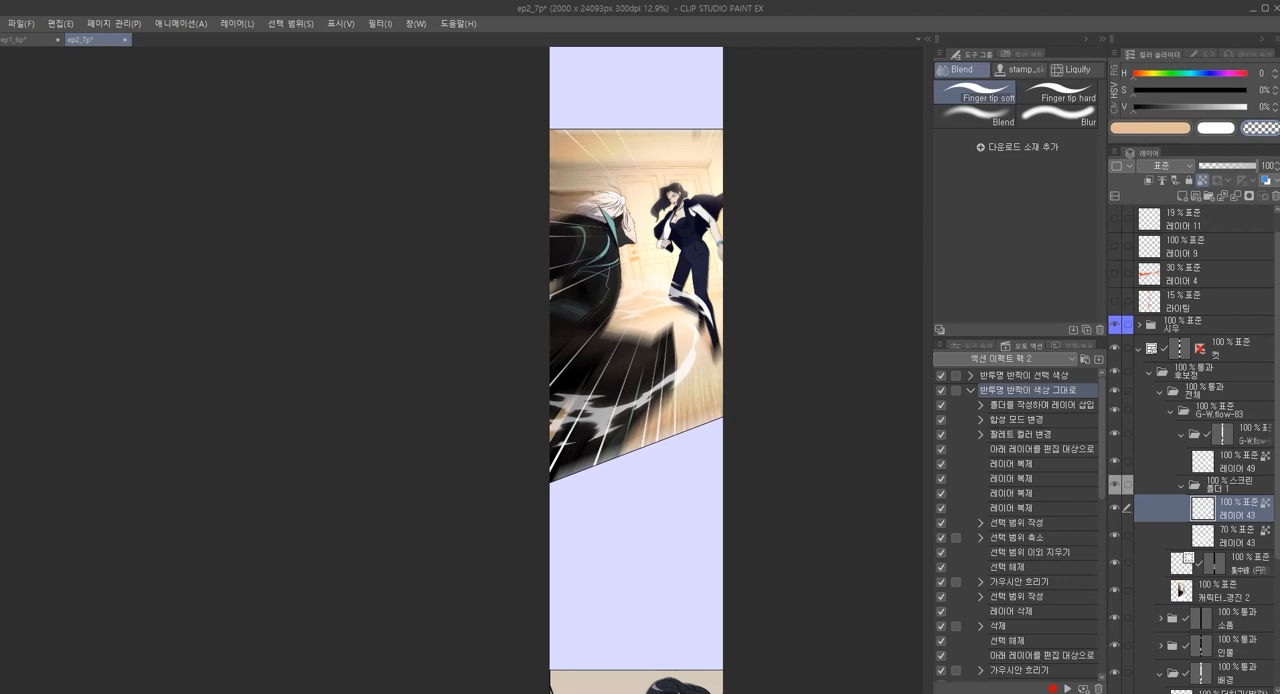
pyautogui.scroll(1, 146, 660)
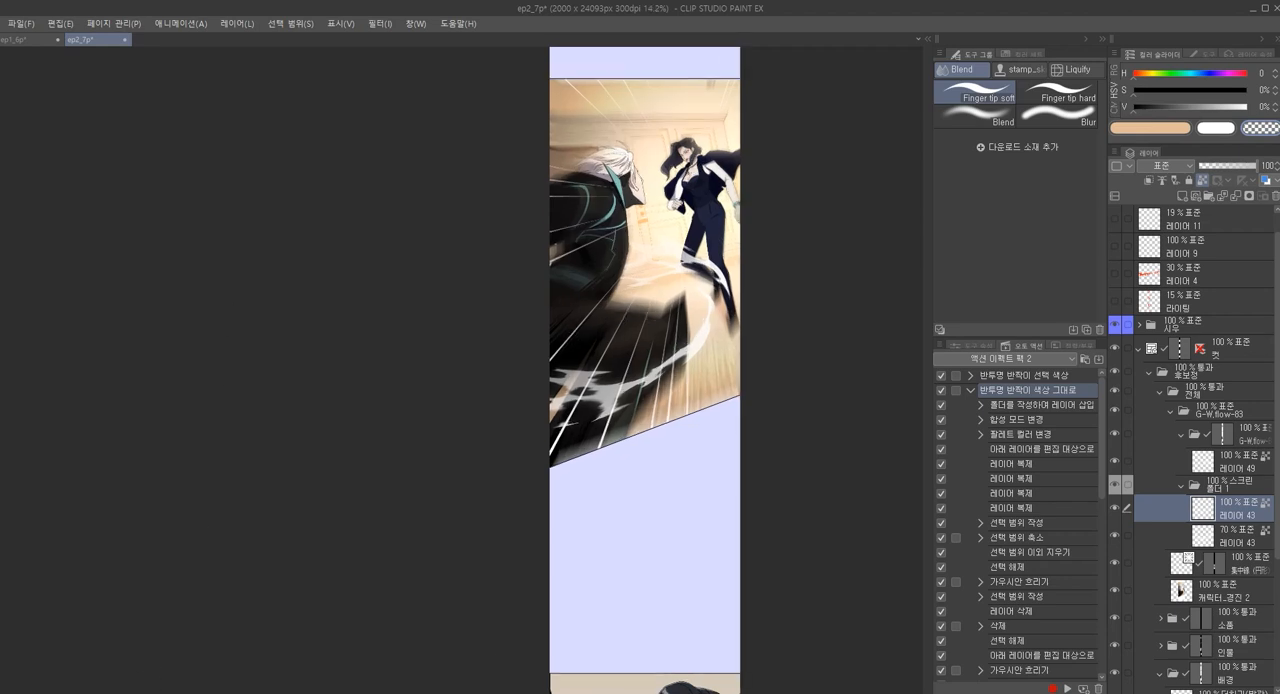
# Check the lecture notes in Notepad, and open the ep5_6p file in Clip Studio Paint
pyautogui.hotkey('alt', 'Tab')
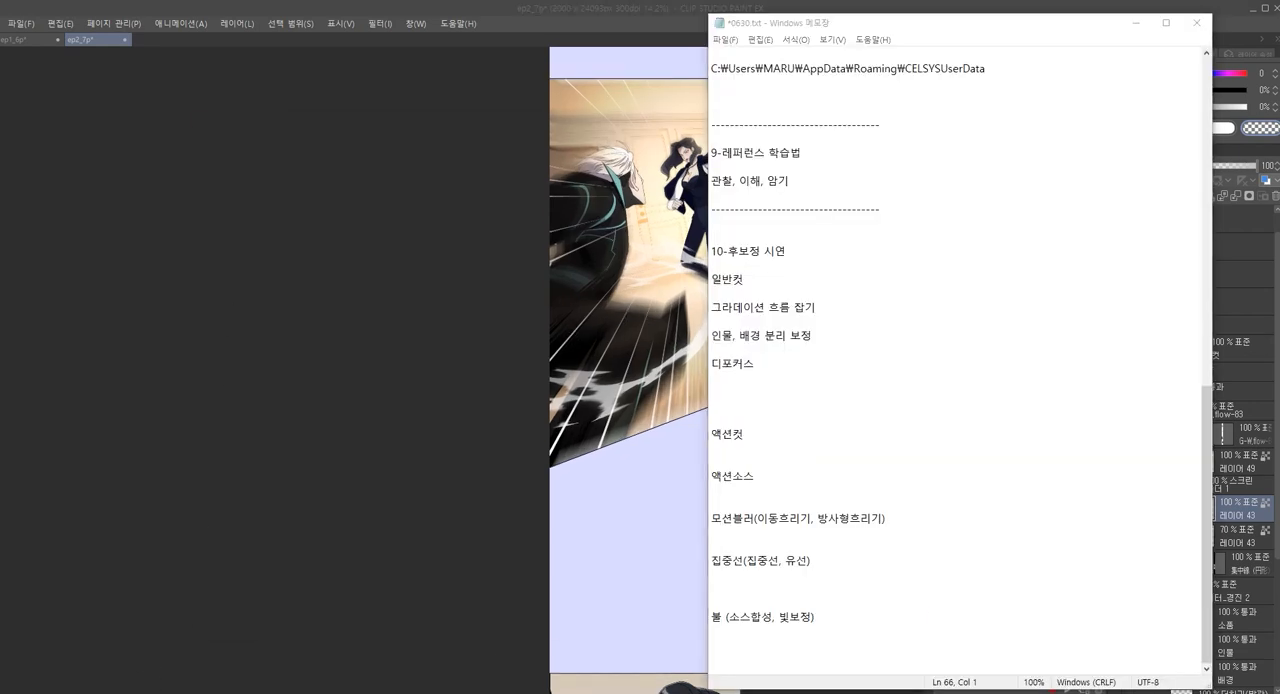
pyautogui.hotkey('alt', 'Tab')
pyautogui.click(447, 300)
pyautogui.doubleClick(446, 299)
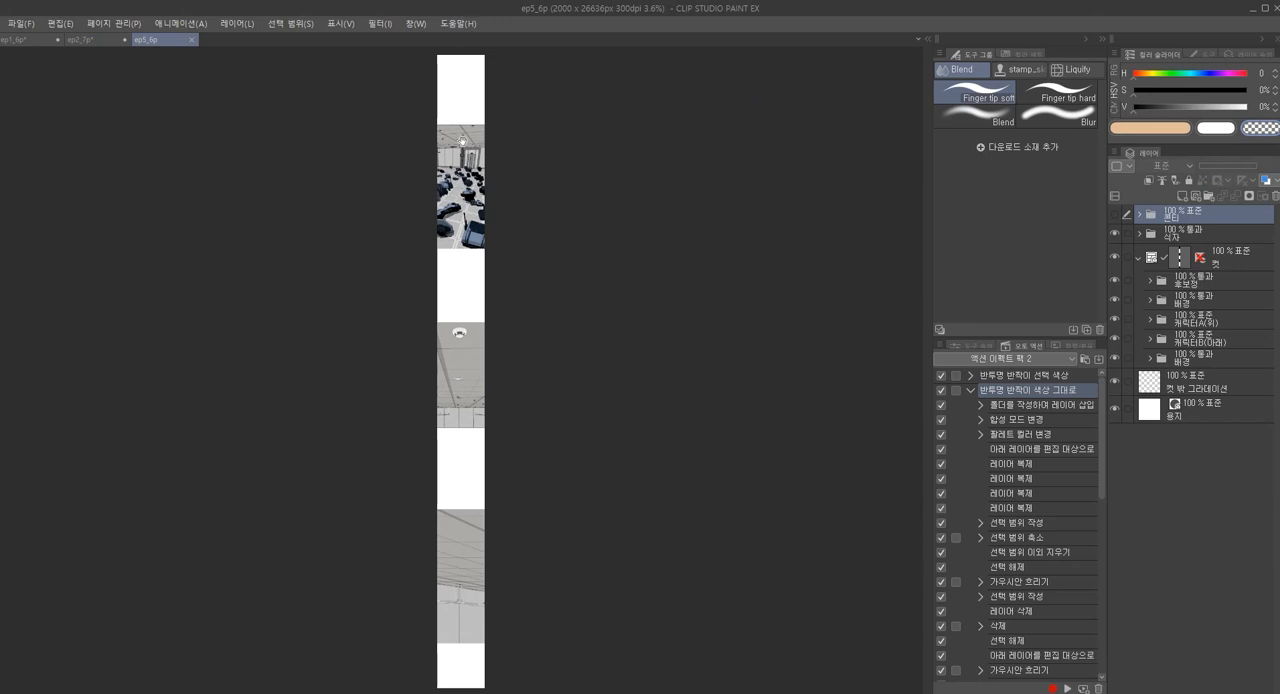
# Examine the first panel of ep5_6p and the subfolders inside the 캐릭터A(위) folder
pyautogui.scroll(4, 511, 171)
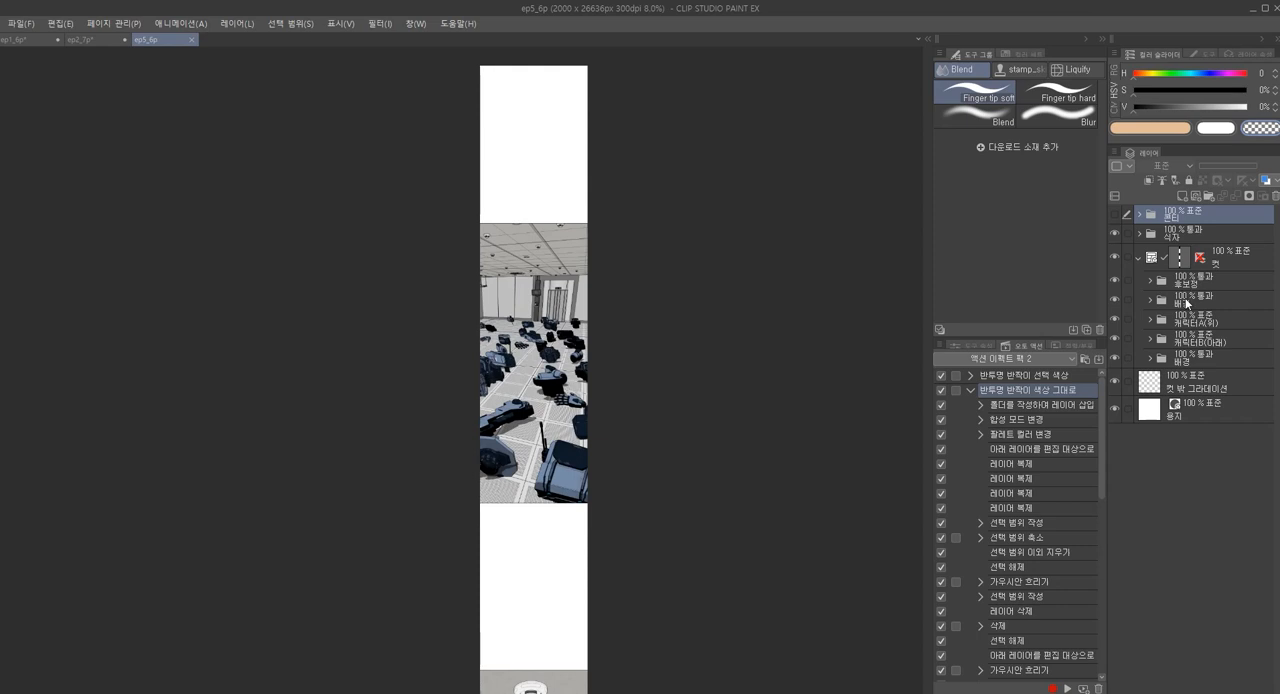
pyautogui.click(1186, 284)
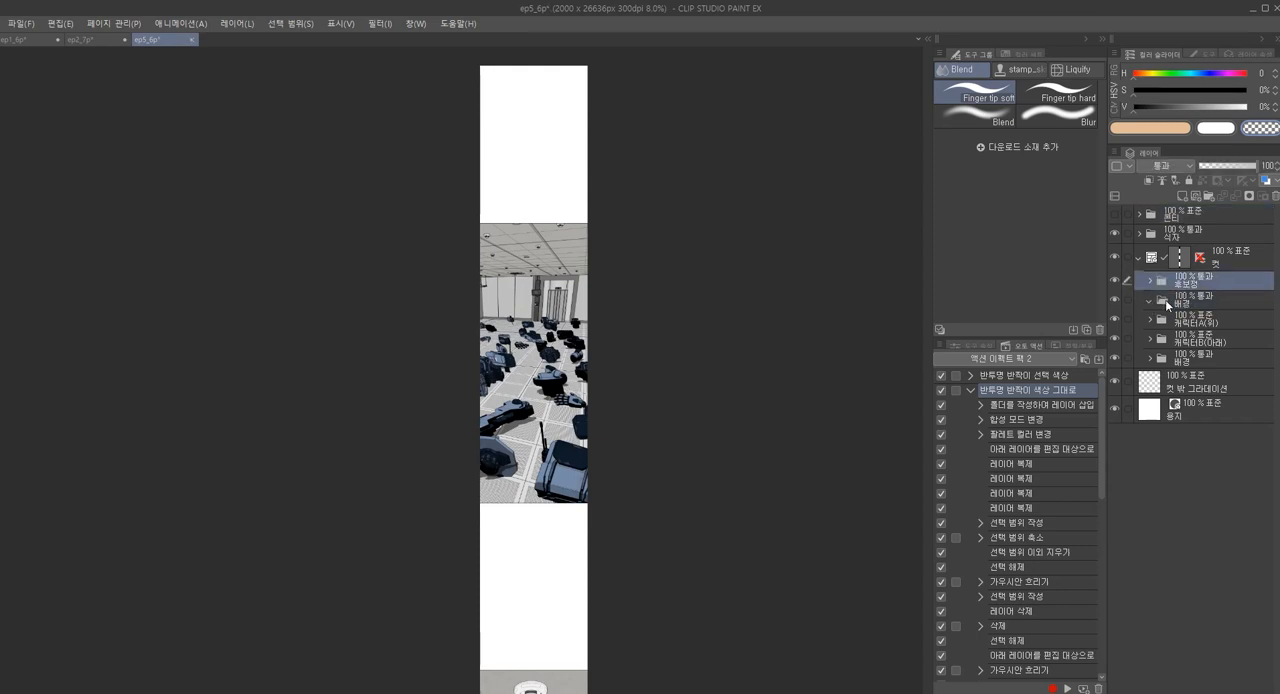
pyautogui.click(1165, 299)
pyautogui.click(1185, 319)
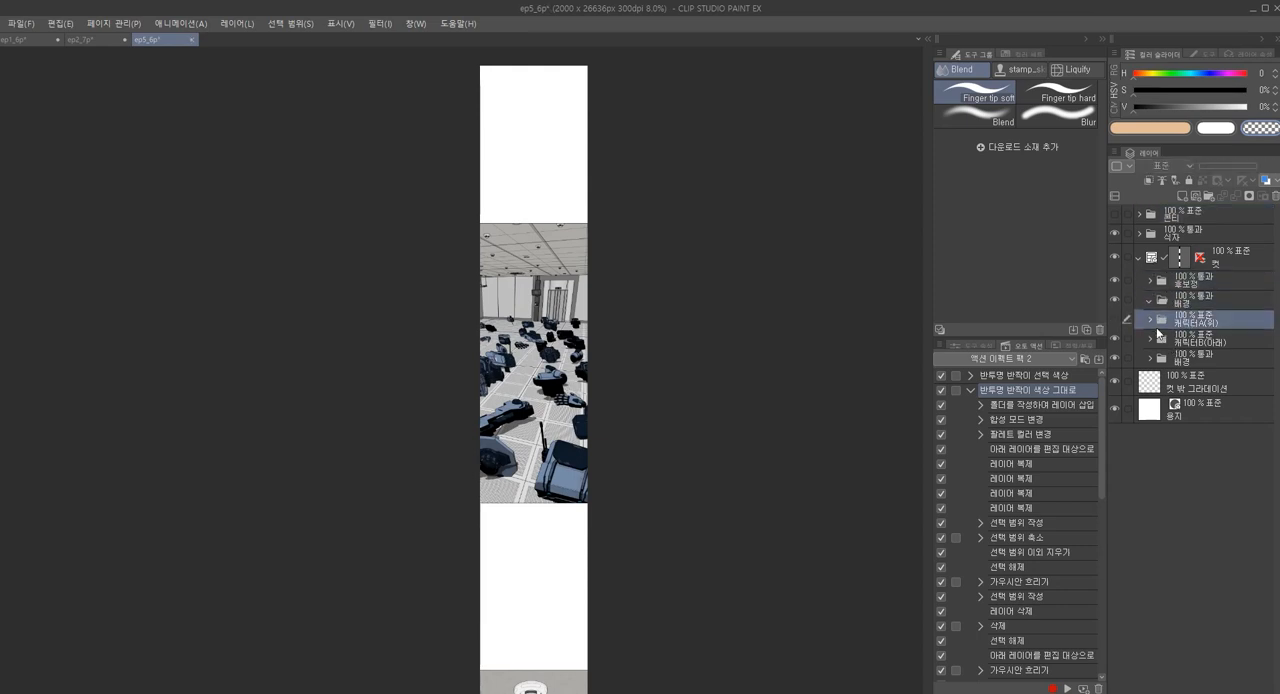
pyautogui.click(1151, 319)
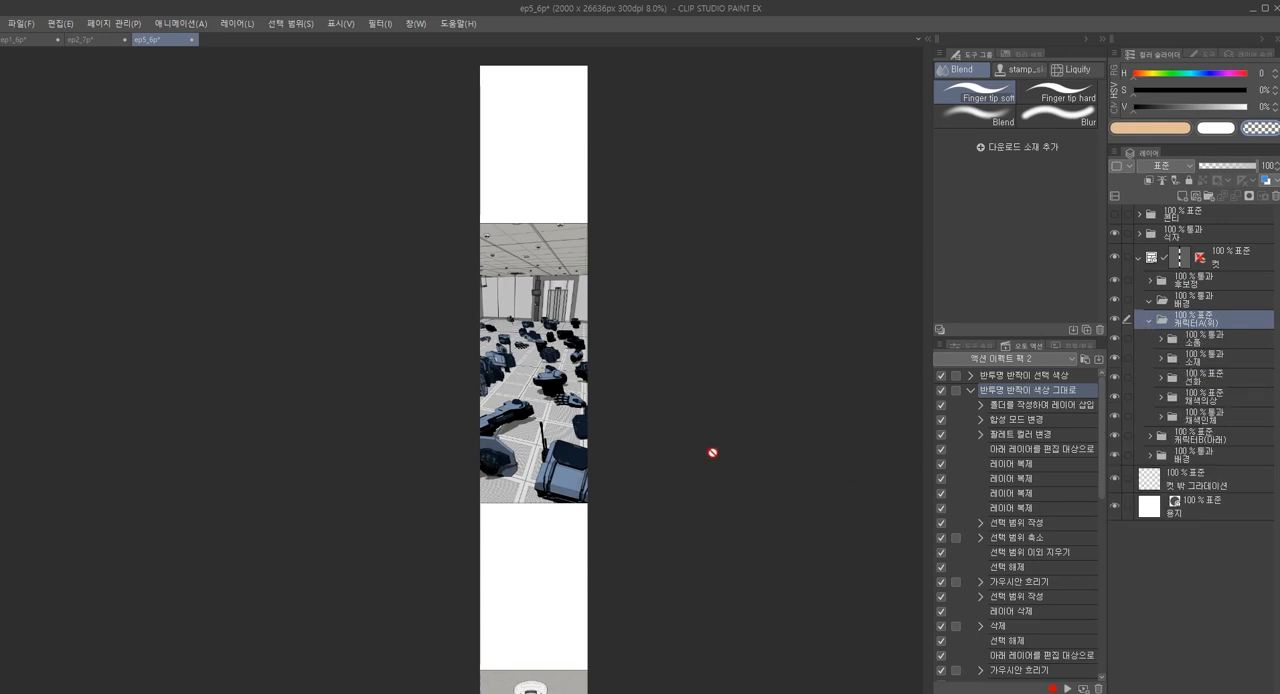
pyautogui.scroll(1, 584, 402)
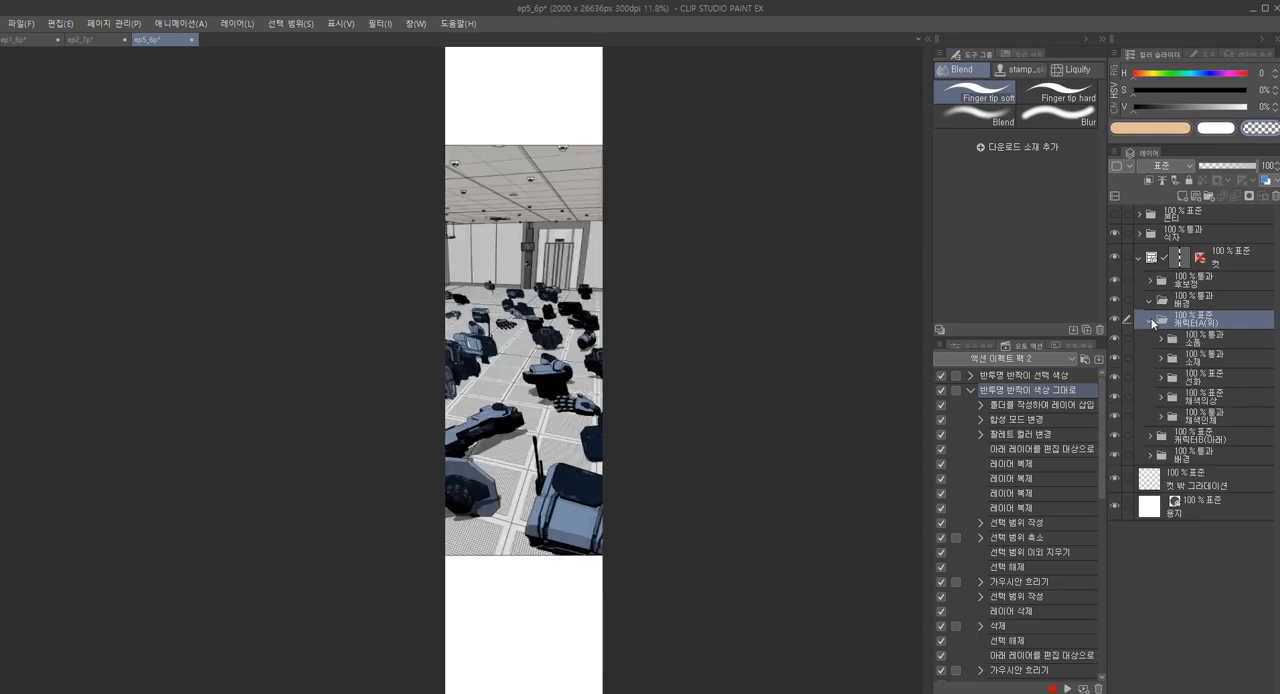
pyautogui.click(1151, 320)
# Add a new raster layer inside the 전체 folder of the 후보정 group
pyautogui.click(1151, 283)
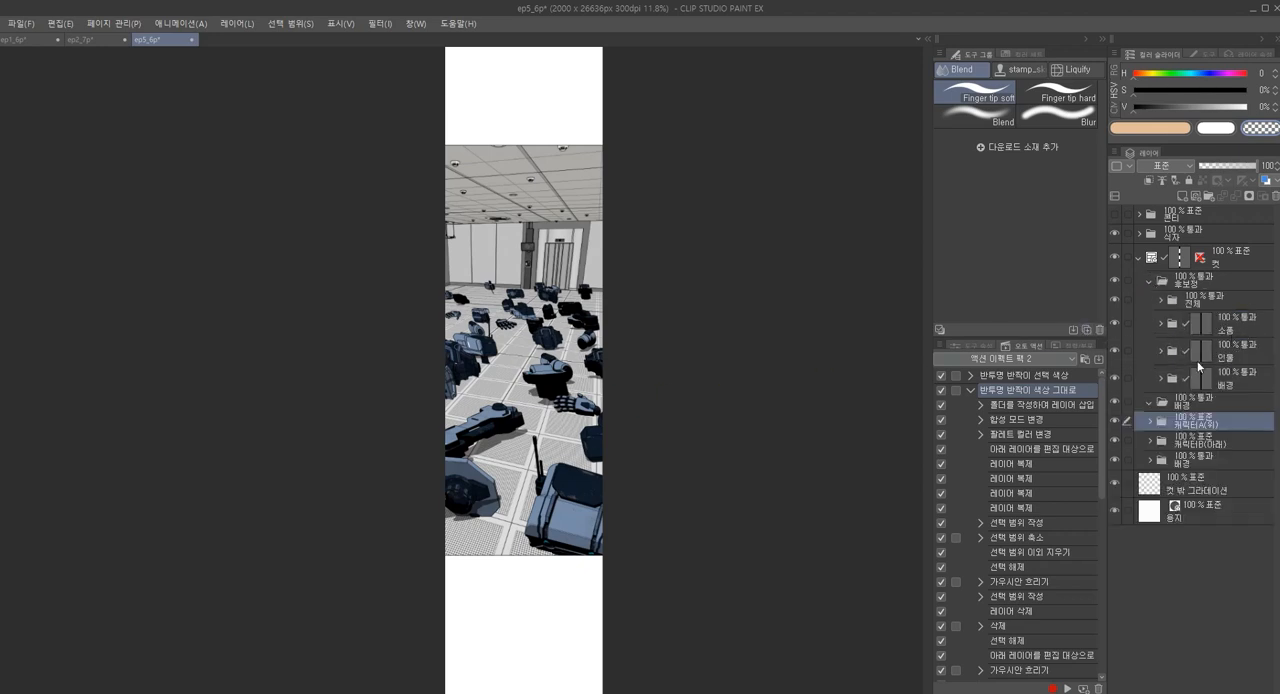
pyautogui.click(1176, 302)
pyautogui.click(1172, 300)
pyautogui.click(1227, 355)
pyautogui.keyDown('shift'); pyautogui.click(1233, 327); pyautogui.keyUp('shift')
pyautogui.press('Delete')
pyautogui.hotkey('ctrl', 'shift', 'n')
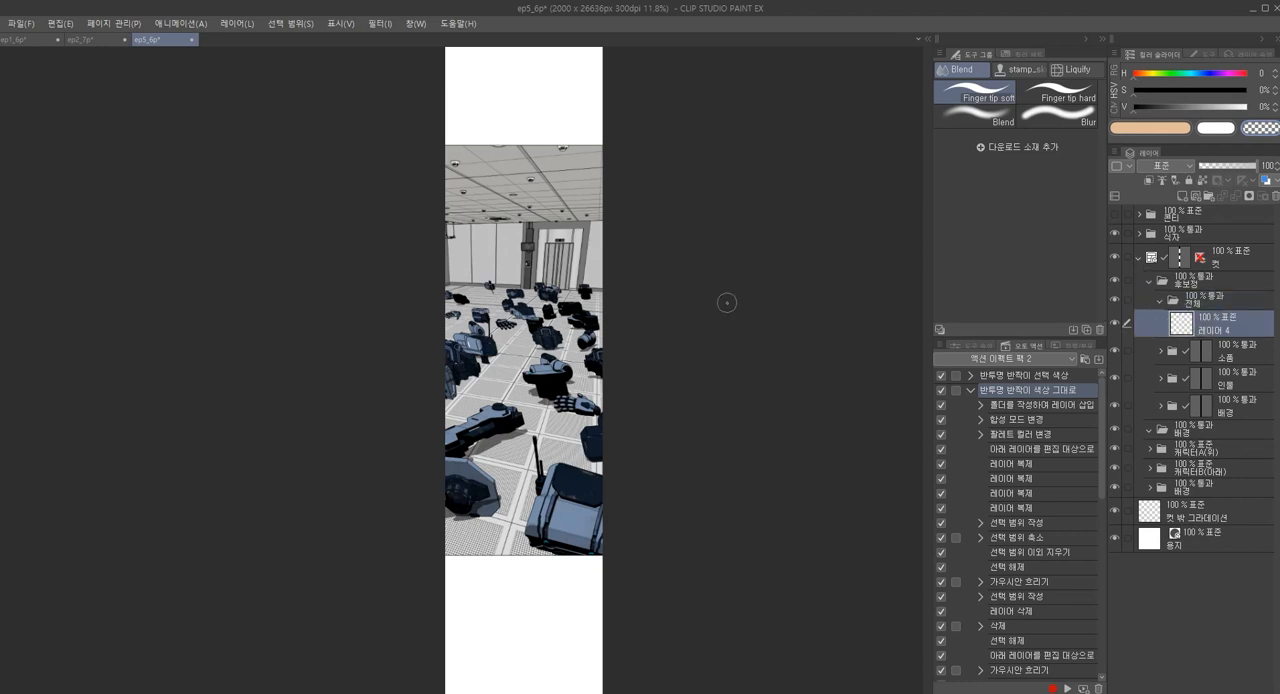
# Set 레이어 4 to 하드 라이트 and fill a rectangular selection around the first panel with dark brown (H 23, S 33, V 28)
pyautogui.scroll(-14, 1151, 164)
pyautogui.click(1134, 131)
pyautogui.moveTo(1163, 107); pyautogui.dragTo(1166, 109)
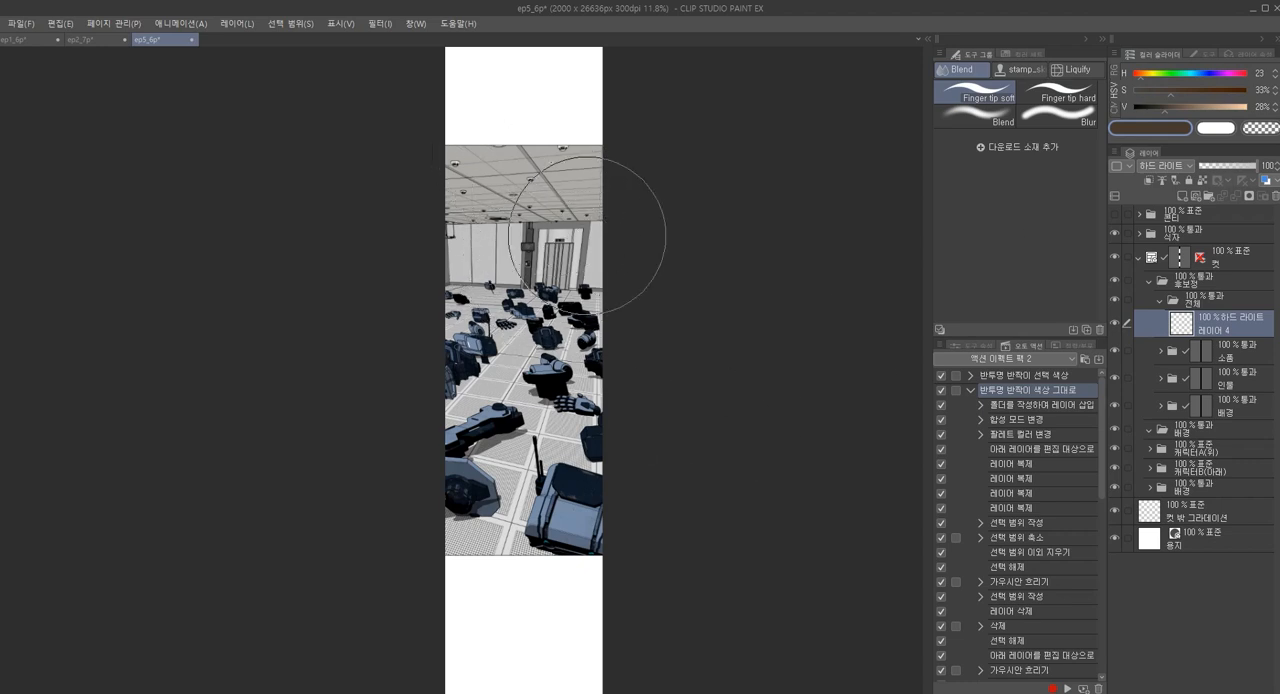
pyautogui.press('m')
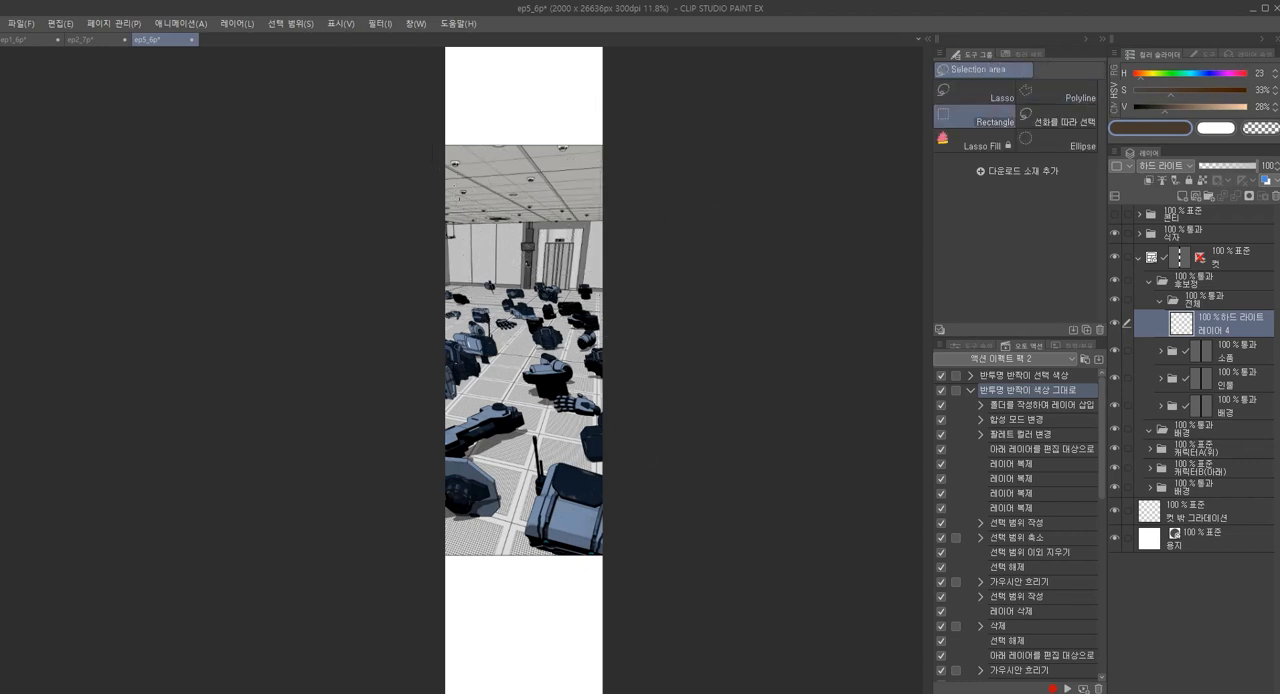
pyautogui.moveTo(370, 119); pyautogui.dragTo(626, 586)
pyautogui.hotkey('alt', 'BackSpace')
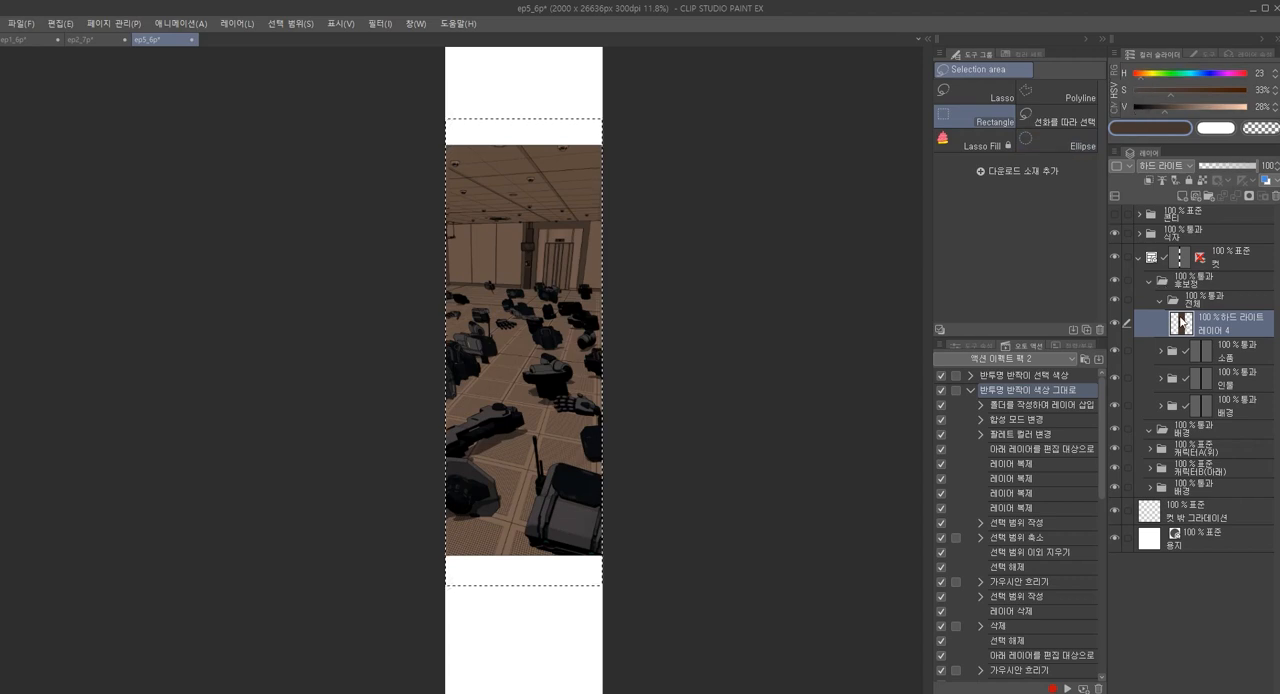
# Brush bright peach light (H 23, S 33, V 100) over the panel's upper-right area on 레이어 4 with the paint pen
pyautogui.press('p')
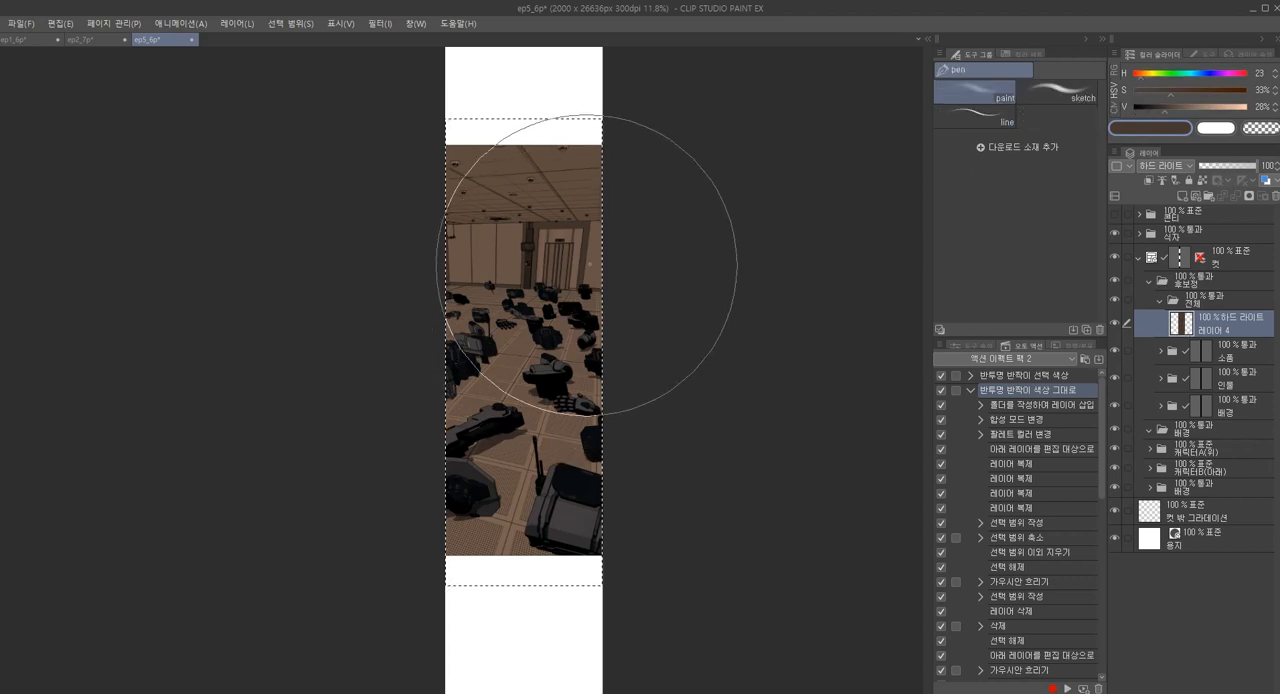
pyautogui.moveTo(1191, 107); pyautogui.dragTo(1250, 107)
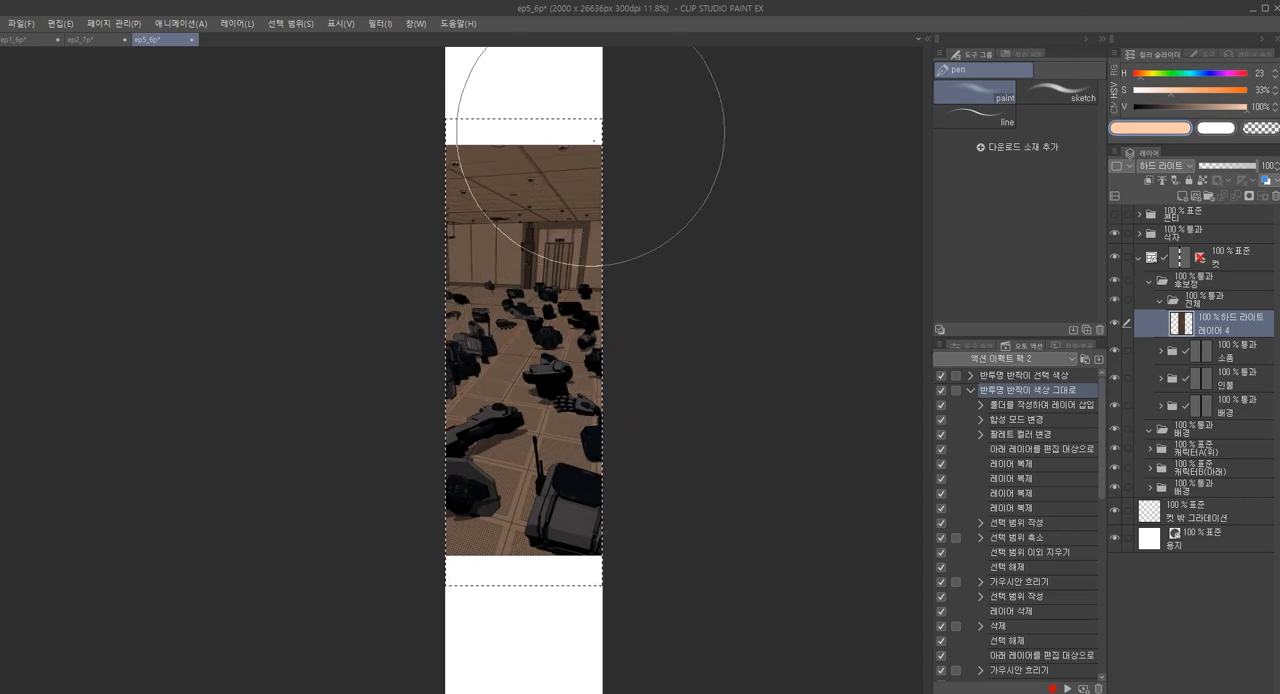
pyautogui.moveTo(563, 128)
pyautogui.mouseDown()
pyautogui.moveTo(620, 190)
pyautogui.moveTo(620, 163)
pyautogui.mouseUp()
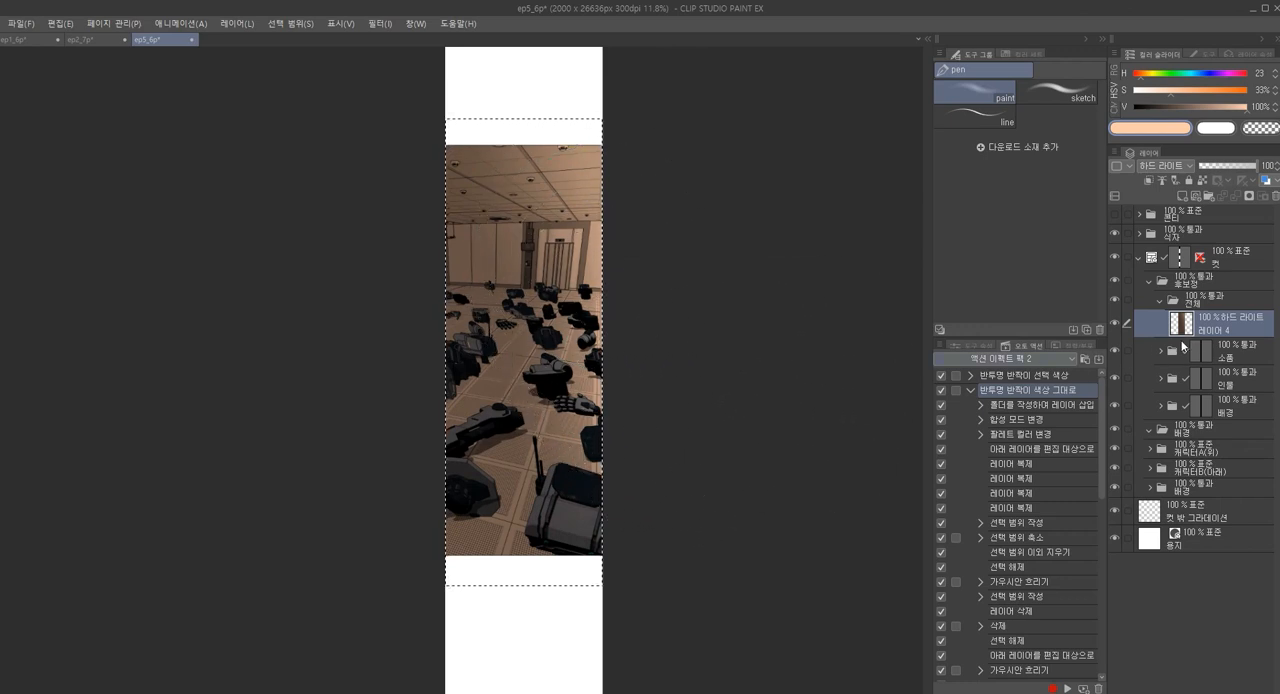
# Add a layer above 레이어 4 and paint three small flames on the distant robot debris with the 작은 불fire_s brush
pyautogui.press('j')
pyautogui.hotkey('ctrl', 'shift', 'n')
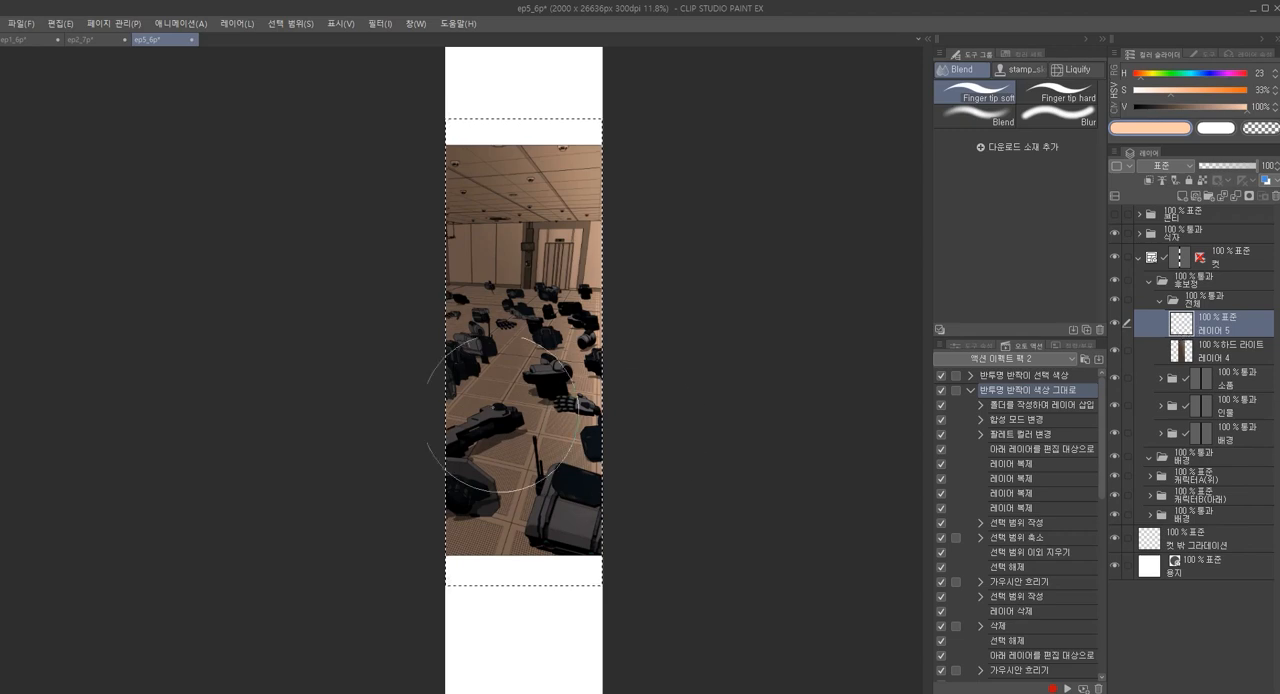
pyautogui.scroll(1, 513, 332)
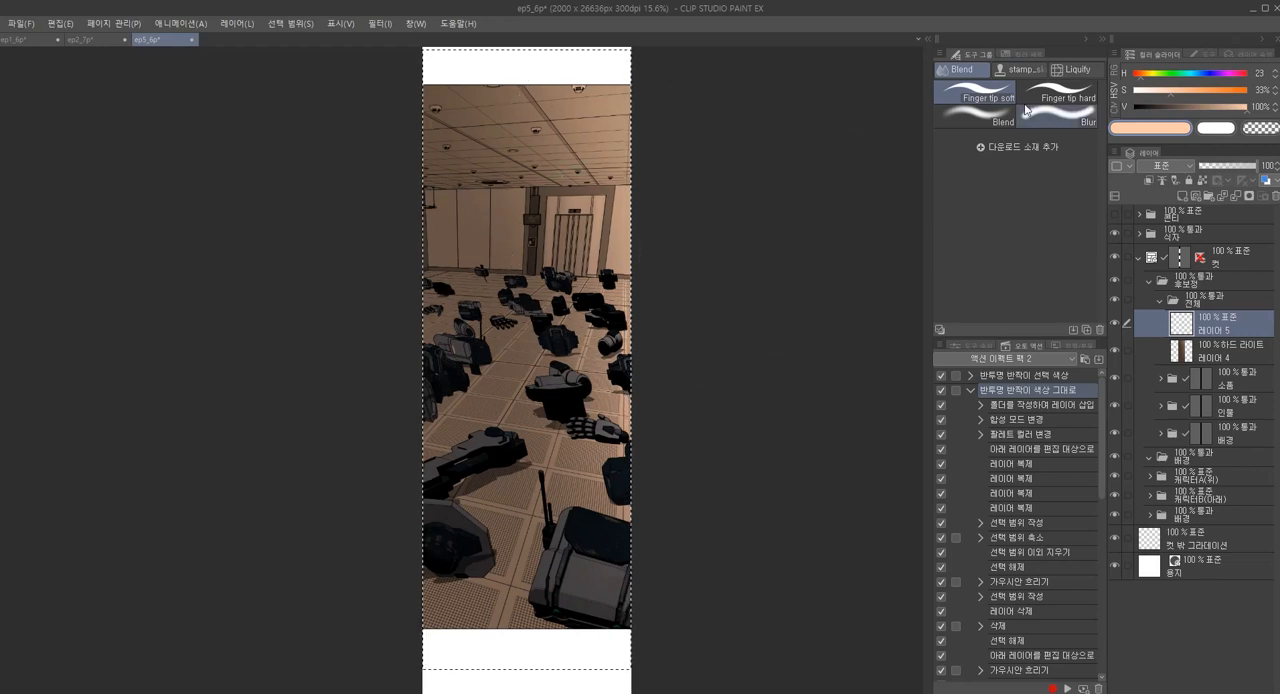
pyautogui.press('b')
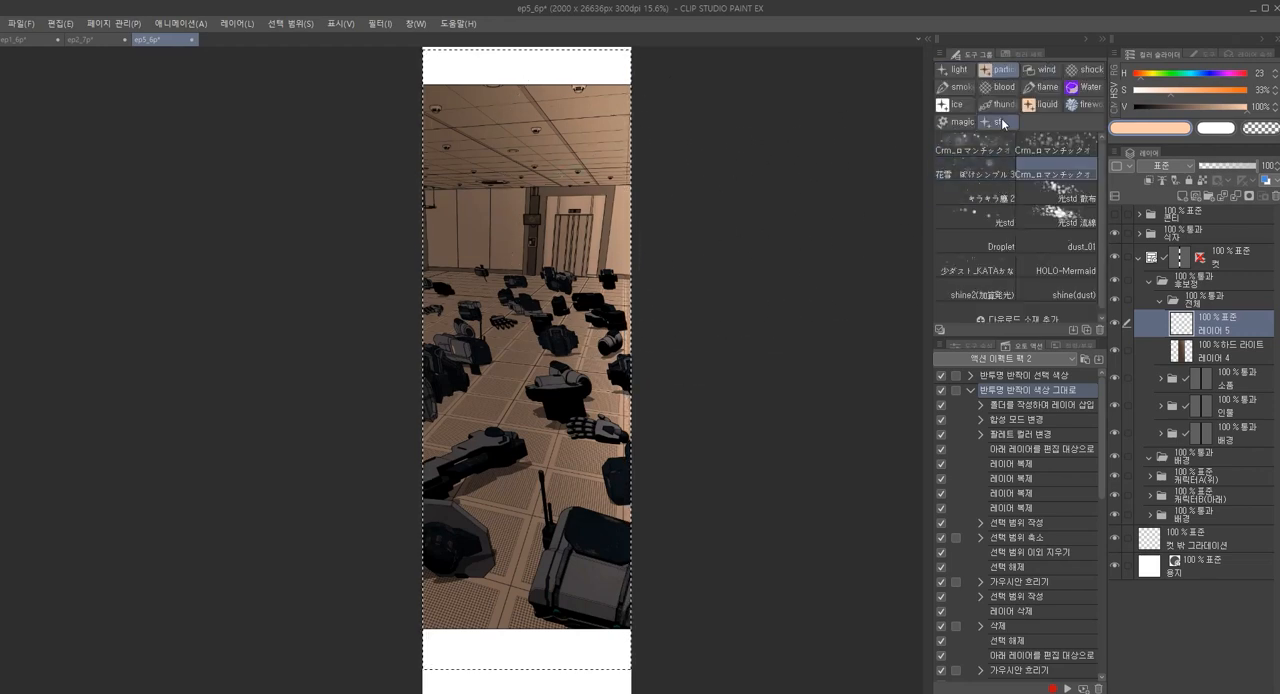
pyautogui.press('b')
pyautogui.press('b')
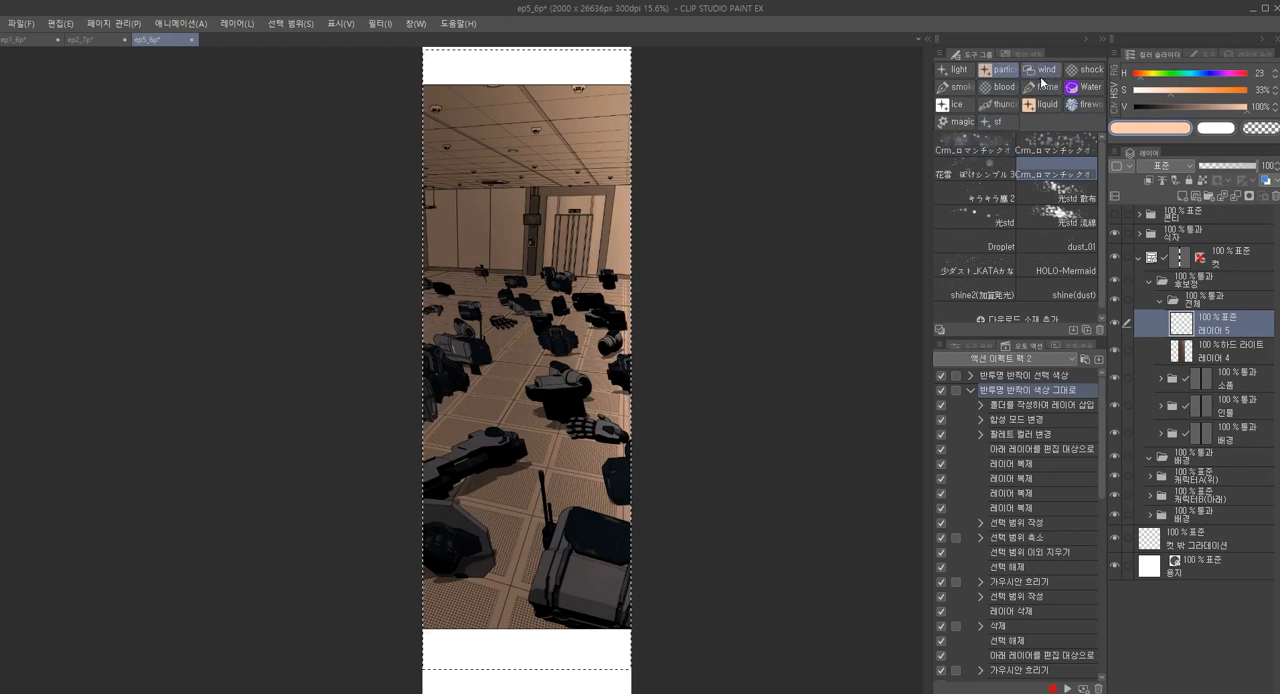
pyautogui.click(1042, 88)
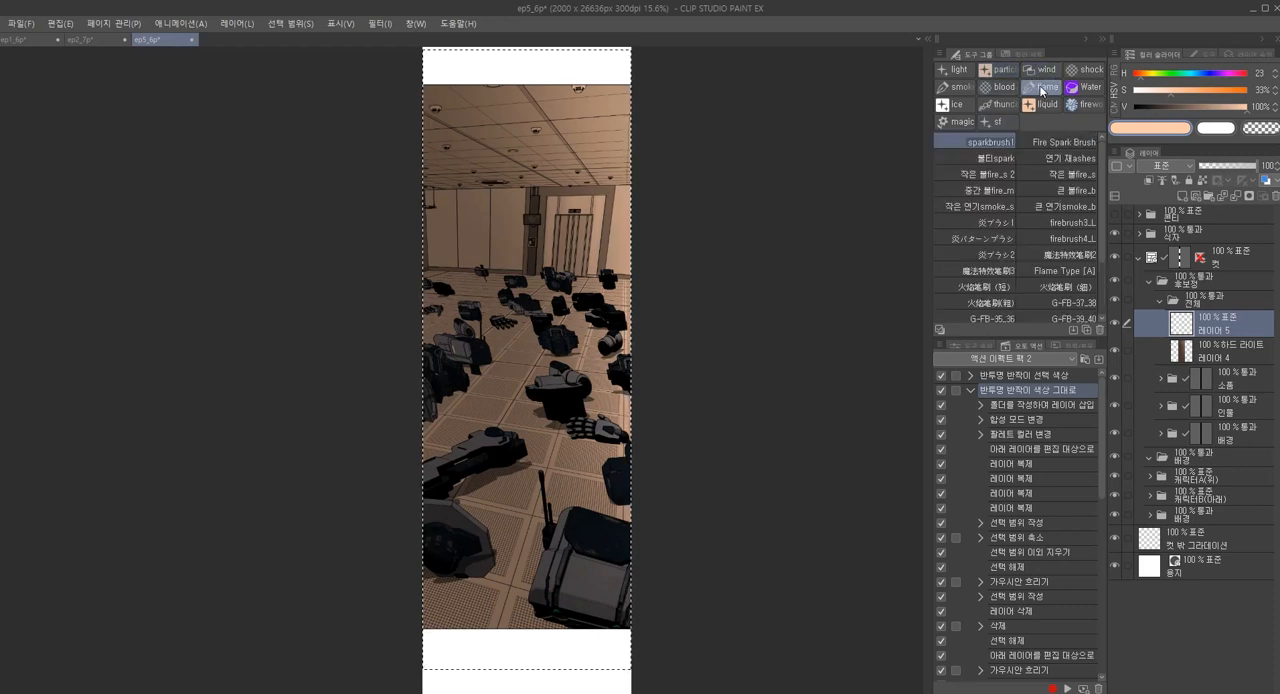
pyautogui.click(1027, 162)
pyautogui.click(1010, 176)
pyautogui.click(1028, 176)
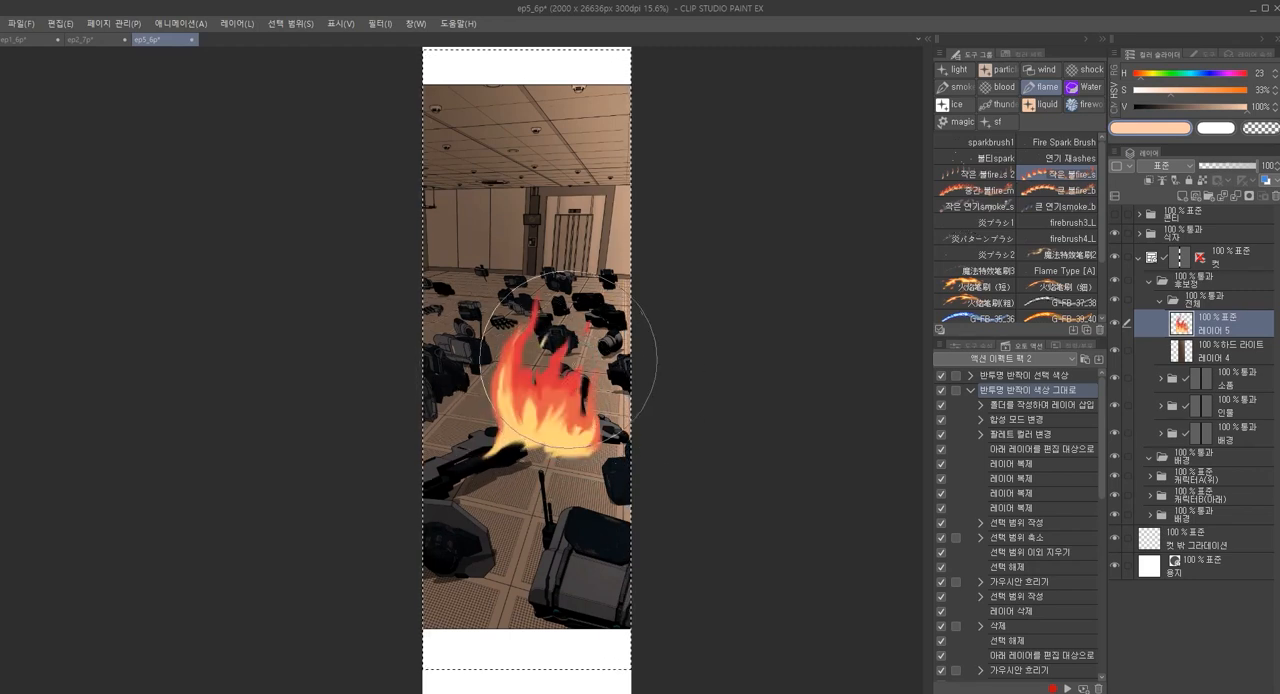
pyautogui.hotkey('ctrl', 'z')
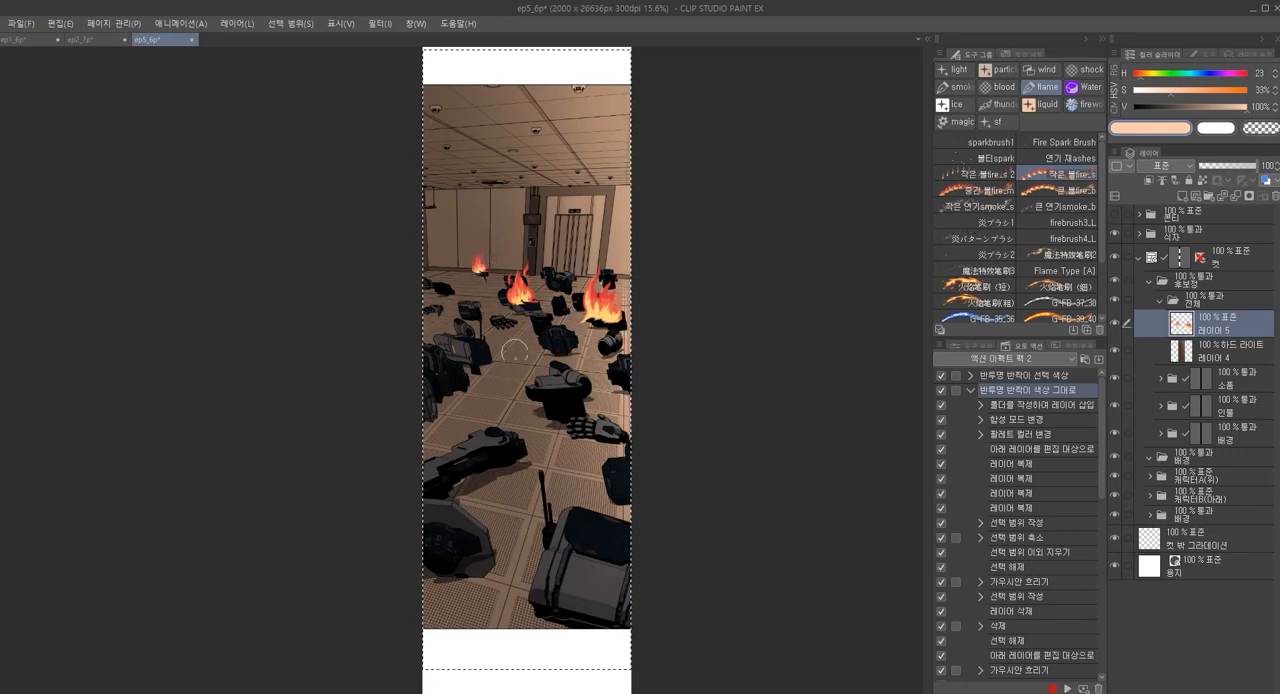
# Paint a mid-sized flame on the debris at the panel's left edge with the 중간 불fire_m brush at a reduced size
pyautogui.click(975, 190)
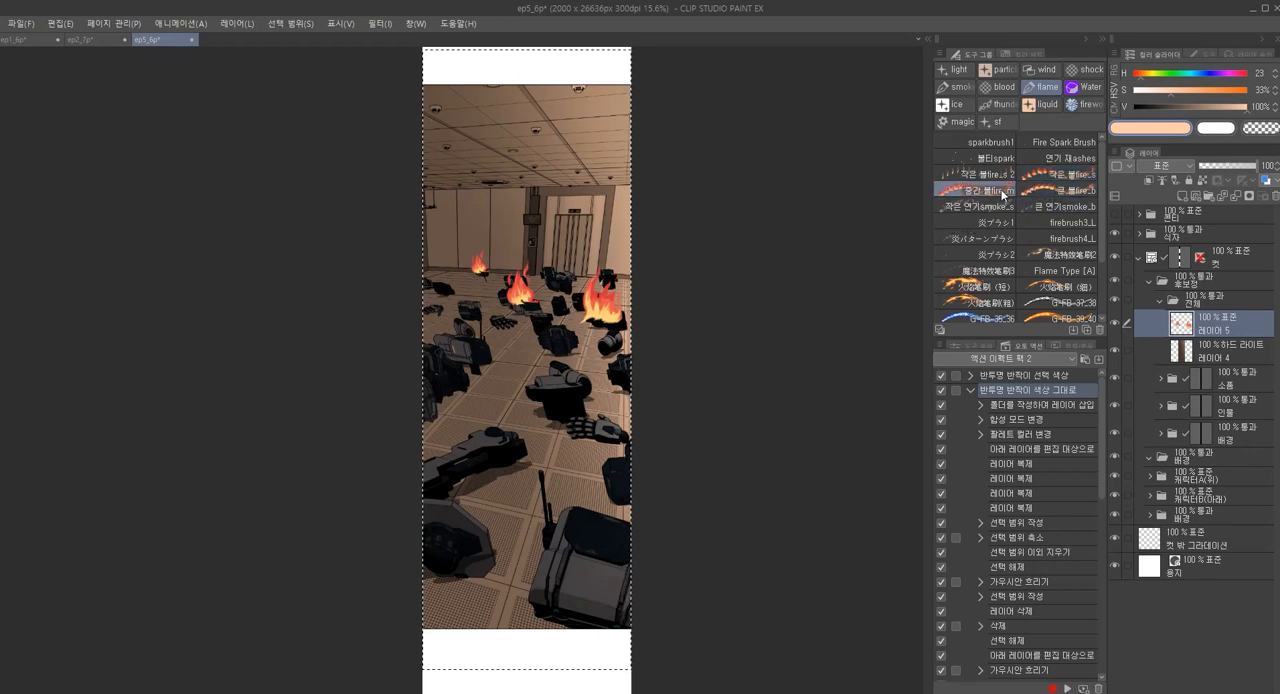
pyautogui.click(436, 317)
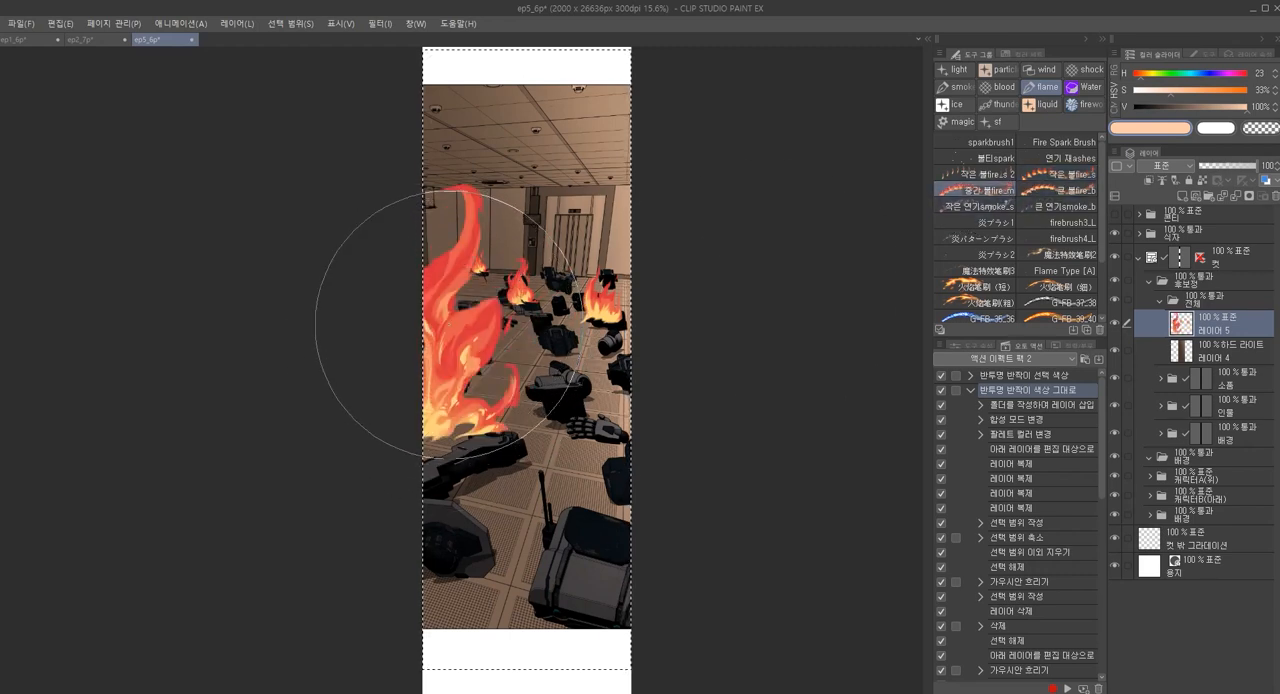
pyautogui.hotkey('ctrl', 'z')
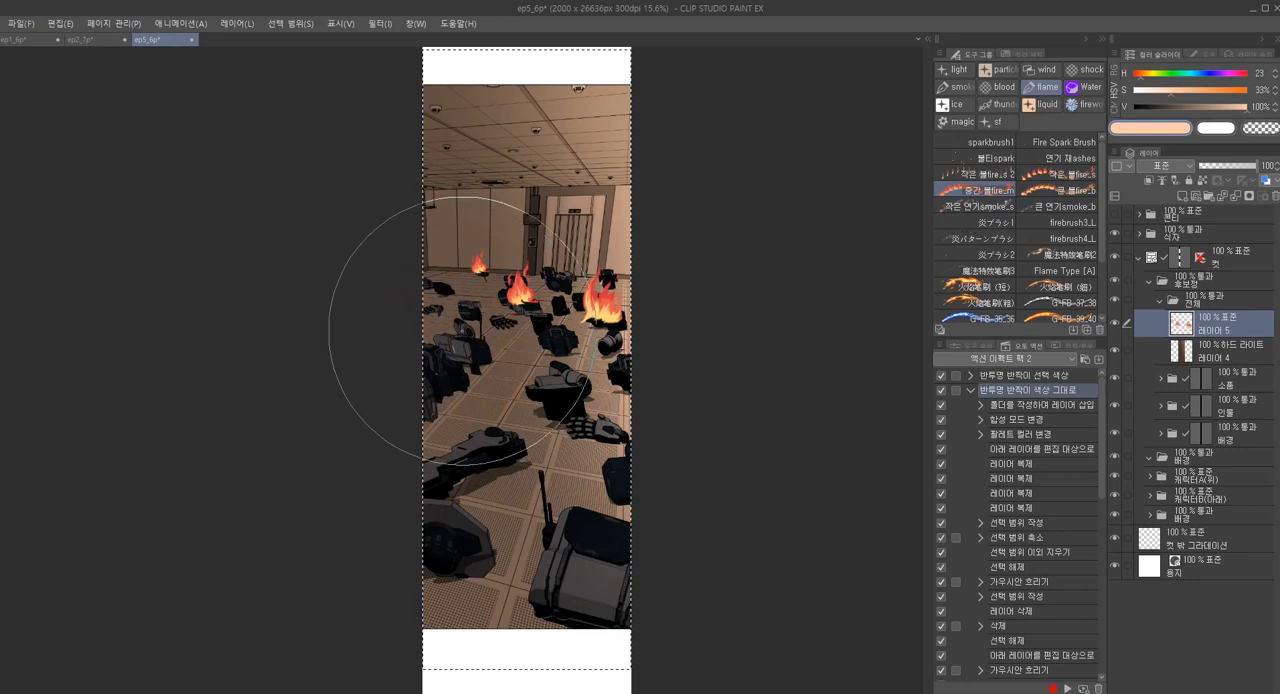
pyautogui.hotkey('ctrl', 'y')
pyautogui.hotkey('ctrl', 'z')
pyautogui.moveTo(441, 299); pyautogui.dragTo(443, 287)
pyautogui.hotkey('ctrl', 'z')
pyautogui.press('[')
pyautogui.press('[')
pyautogui.press('[')
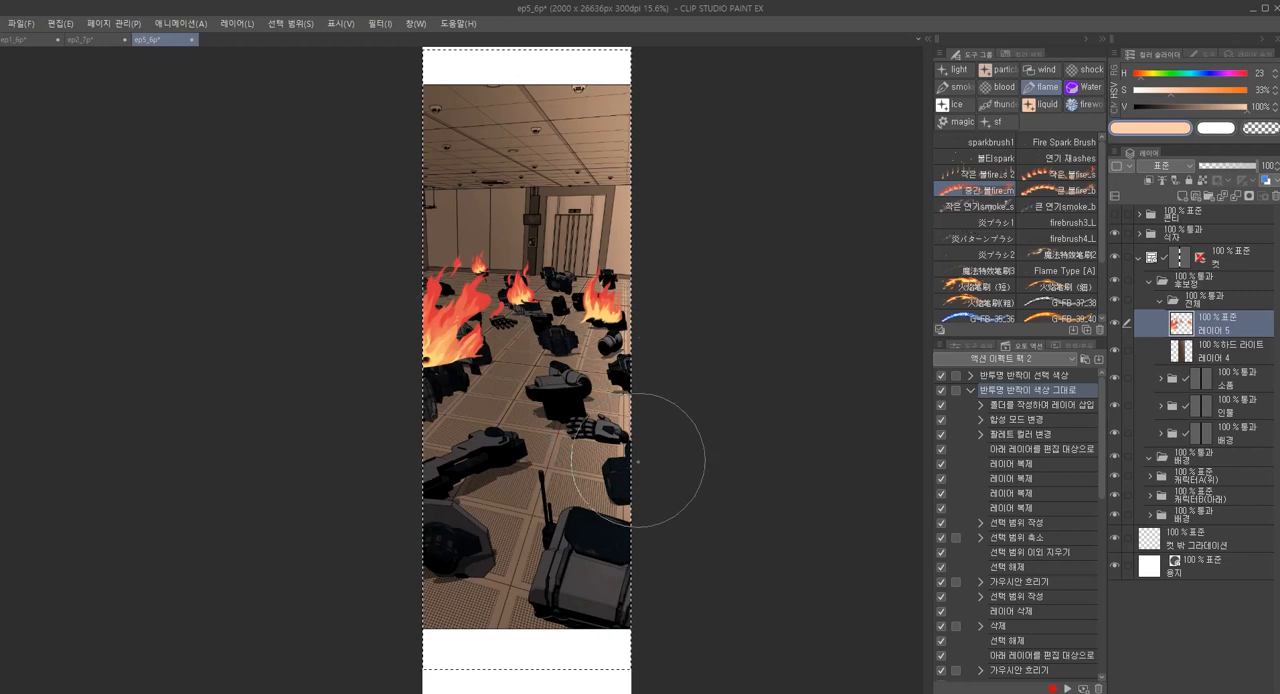
# Paint a large foreground flame over the panel's lower-right debris and a smaller one on the central robot part with the 중간 불fire_m brush
pyautogui.click(1025, 193)
pyautogui.click(999, 191)
pyautogui.press(']')
pyautogui.press(']')
pyautogui.press(']')
pyautogui.press(']')
pyautogui.moveTo(618, 556); pyautogui.dragTo(664, 557)
pyautogui.hotkey('ctrl', 'z')
pyautogui.moveTo(622, 485)
pyautogui.mouseDown()
pyautogui.moveTo(652, 495)
pyautogui.moveTo(658, 538)
pyautogui.mouseUp()
pyautogui.hotkey('ctrl', 'z')
pyautogui.hotkey('ctrl', 'z')
pyautogui.moveTo(545, 530)
pyautogui.mouseDown()
pyautogui.moveTo(619, 524)
pyautogui.moveTo(644, 494)
pyautogui.mouseUp()
pyautogui.keyDown('alt'); pyautogui.click(633, 533); pyautogui.keyUp('alt')
pyautogui.keyDown('ctrl'); pyautogui.click(632, 530); pyautogui.keyUp('ctrl')
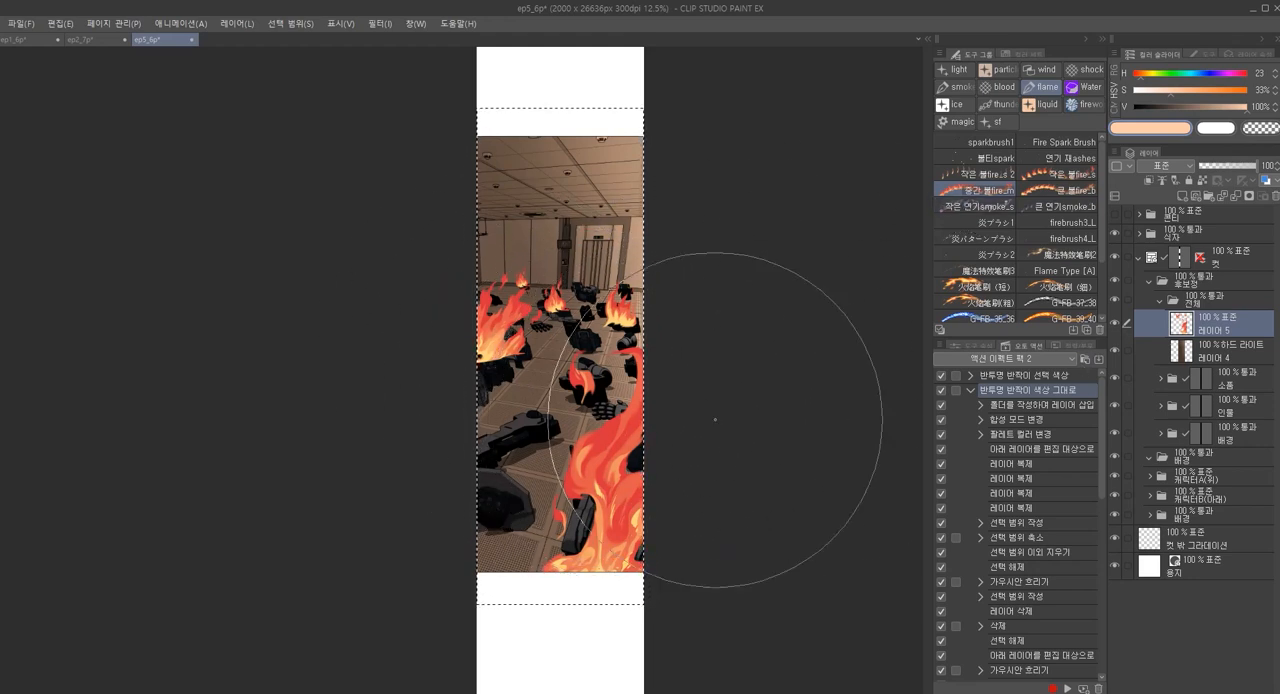
# Try the 스크린 blending mode on the flame layer 레이어 5
pyautogui.click(1164, 166)
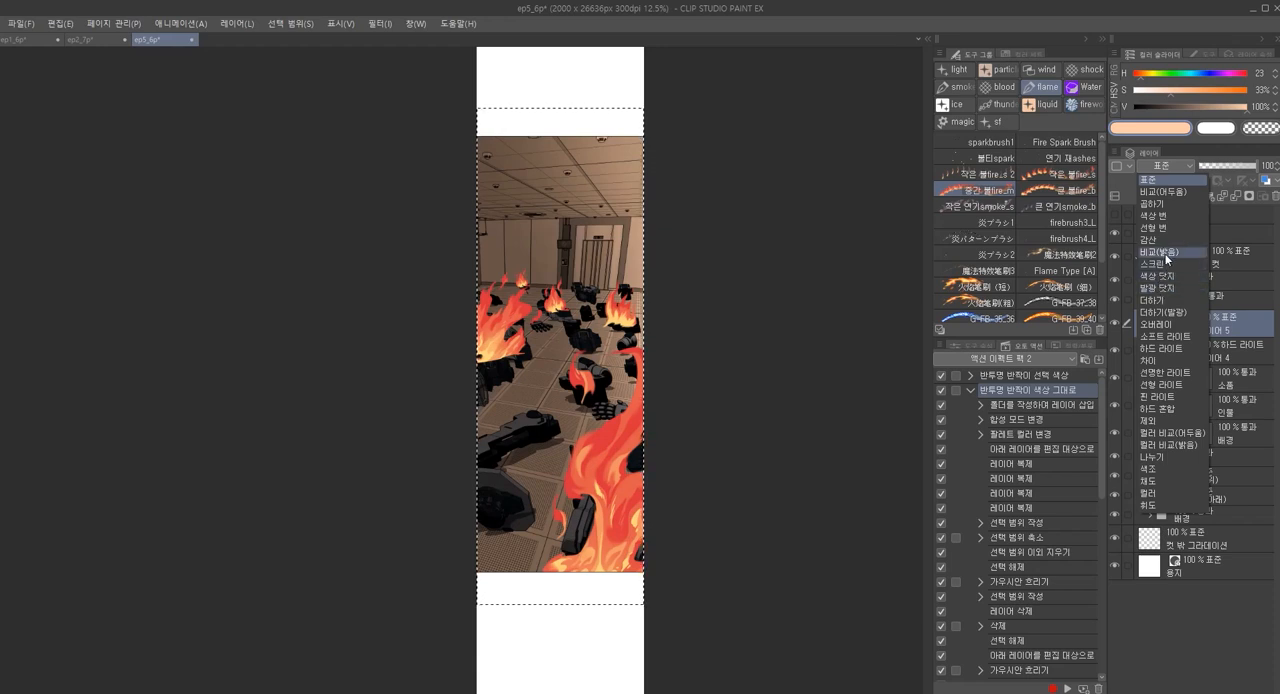
pyautogui.click(1167, 265)
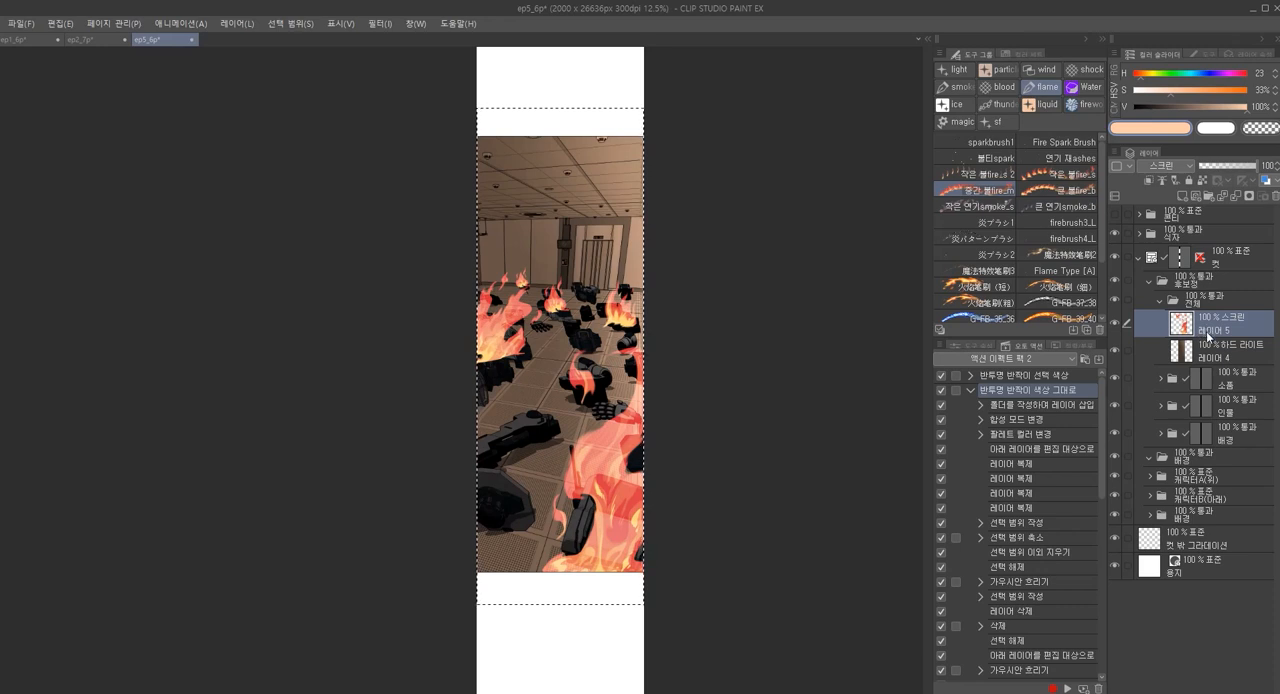
pyautogui.hotkey('ctrl', 'z')
# Partly erase the bases of the left and lower-right flames on 레이어 5 using the paint pen with transparent colour
pyautogui.moveTo(659, 459); pyautogui.dragTo(670, 435)
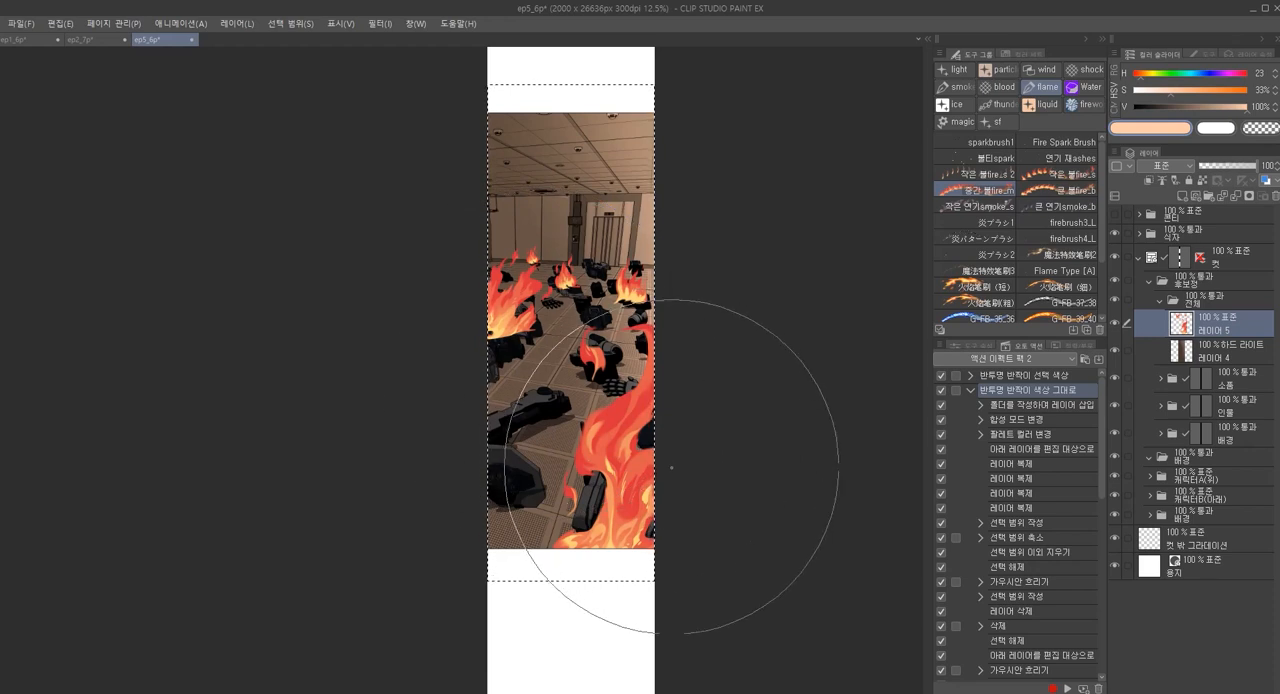
pyautogui.scroll(1, 562, 368)
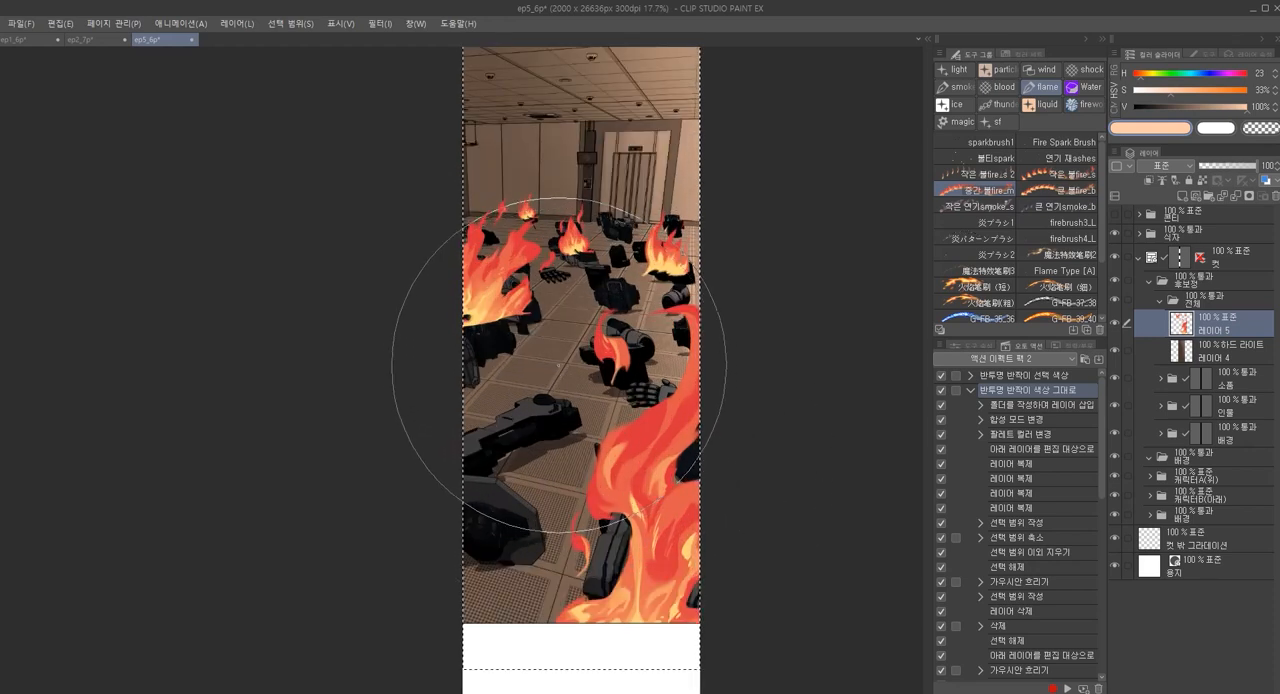
pyautogui.press('p')
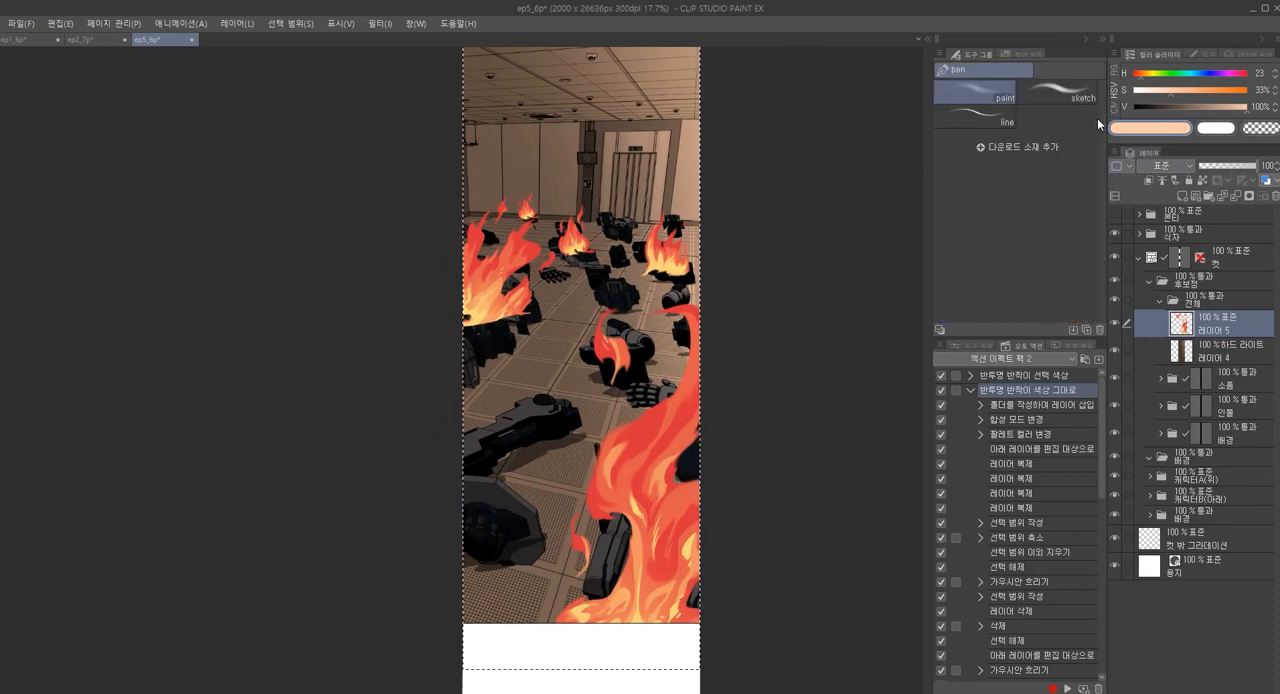
pyautogui.click(1250, 129)
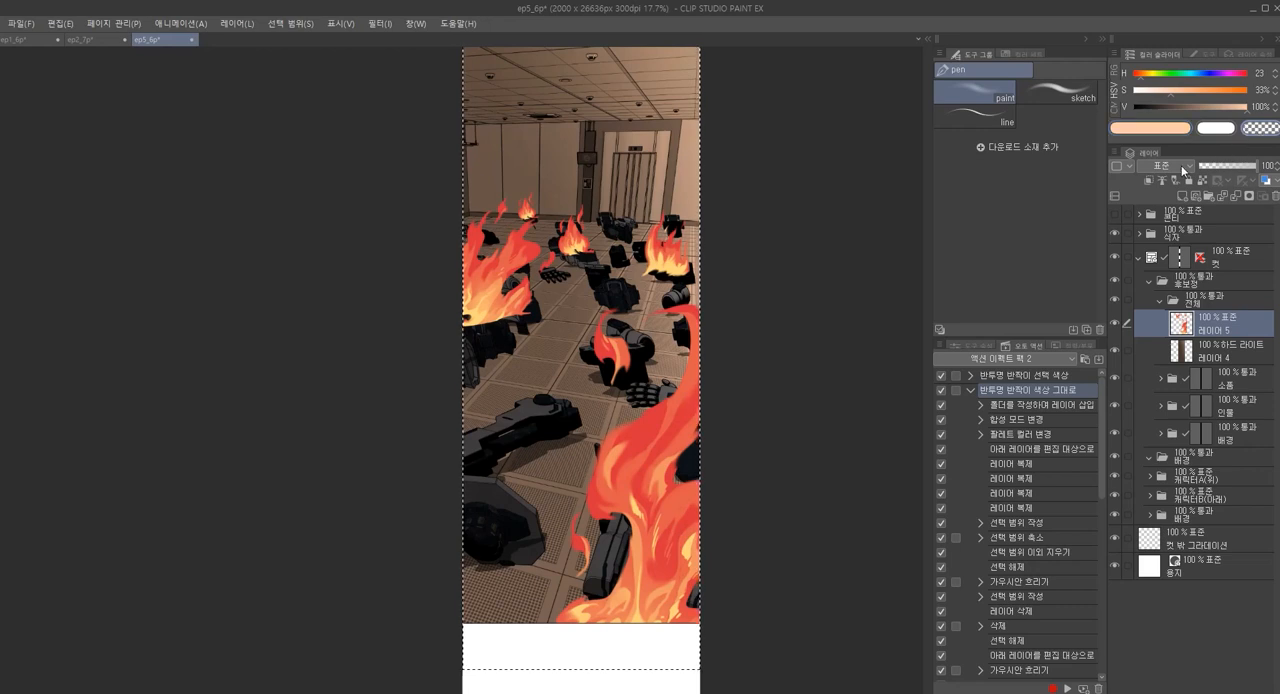
pyautogui.press('[')
pyautogui.press('[')
pyautogui.press('[')
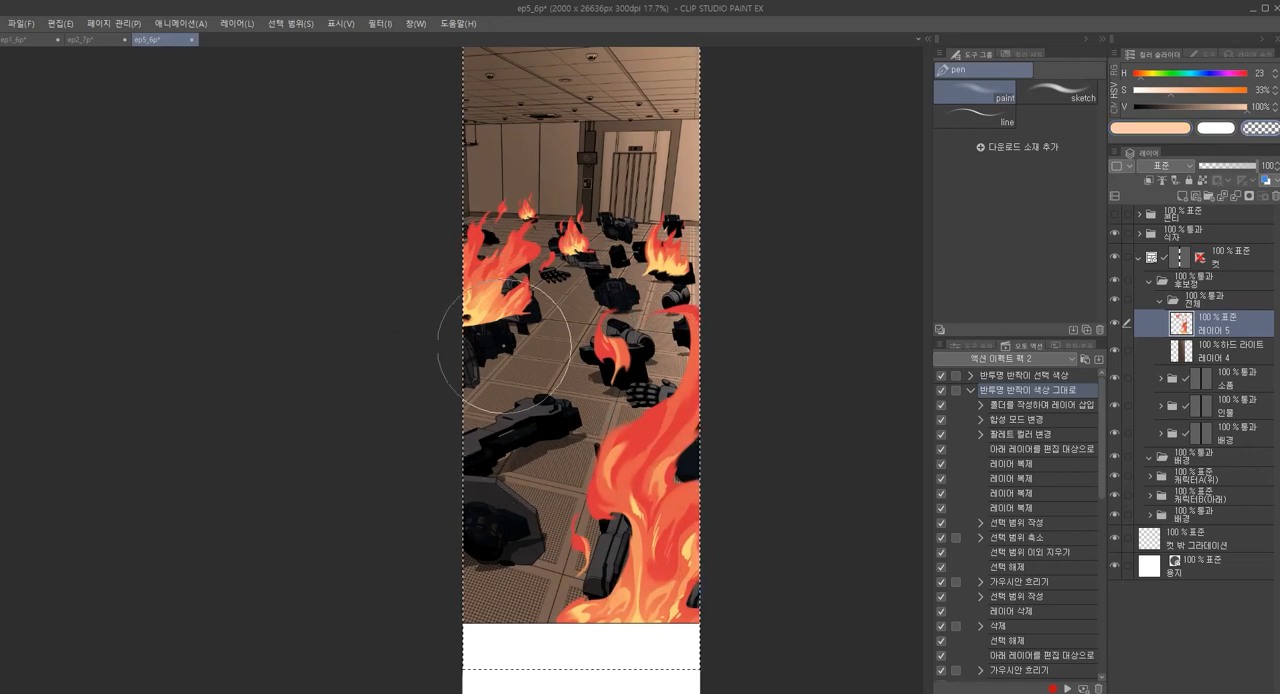
pyautogui.press(']')
pyautogui.press(']')
pyautogui.moveTo(475, 323); pyautogui.dragTo(475, 297)
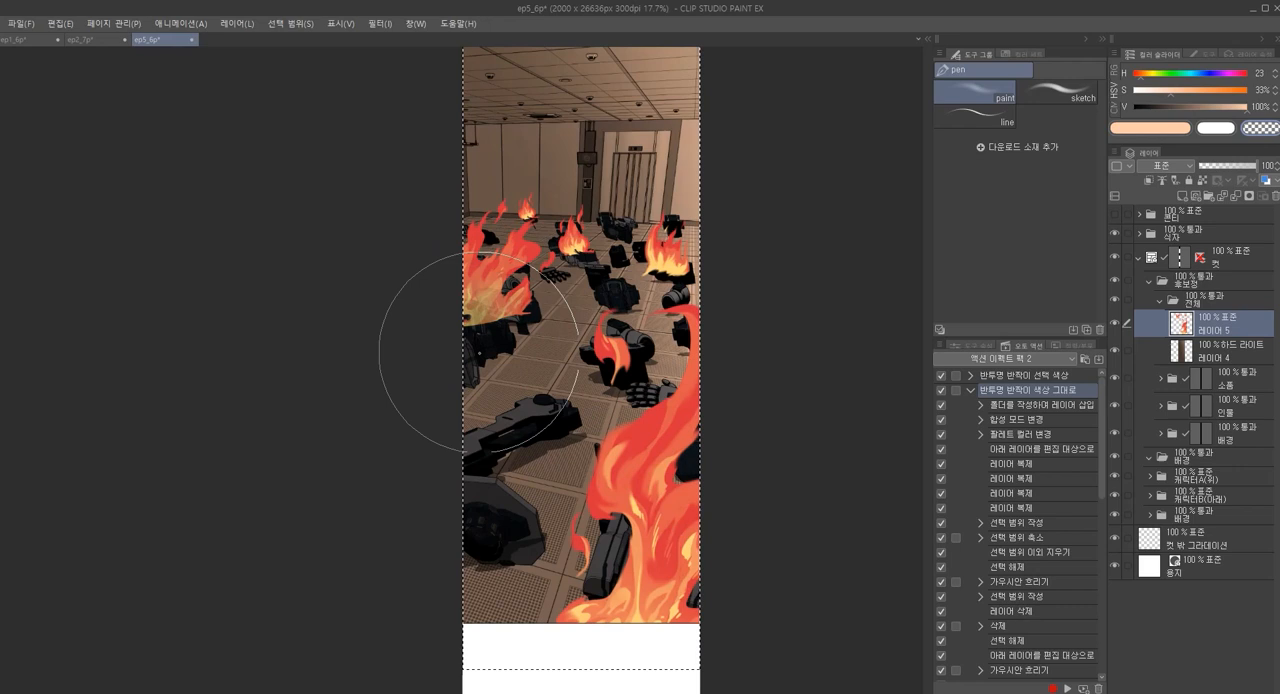
pyautogui.moveTo(663, 614)
pyautogui.mouseDown()
pyautogui.moveTo(639, 481)
pyautogui.moveTo(658, 495)
pyautogui.moveTo(668, 636)
pyautogui.moveTo(660, 605)
pyautogui.mouseUp()
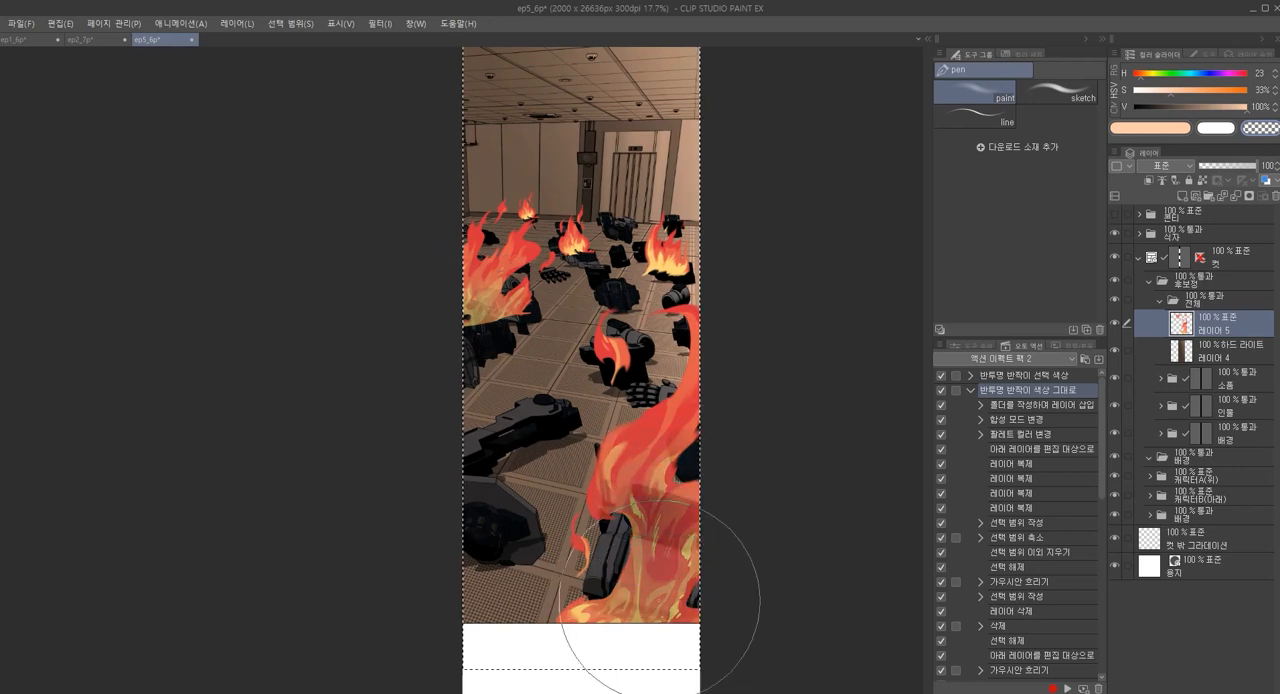
pyautogui.hotkey('ctrl', 'z')
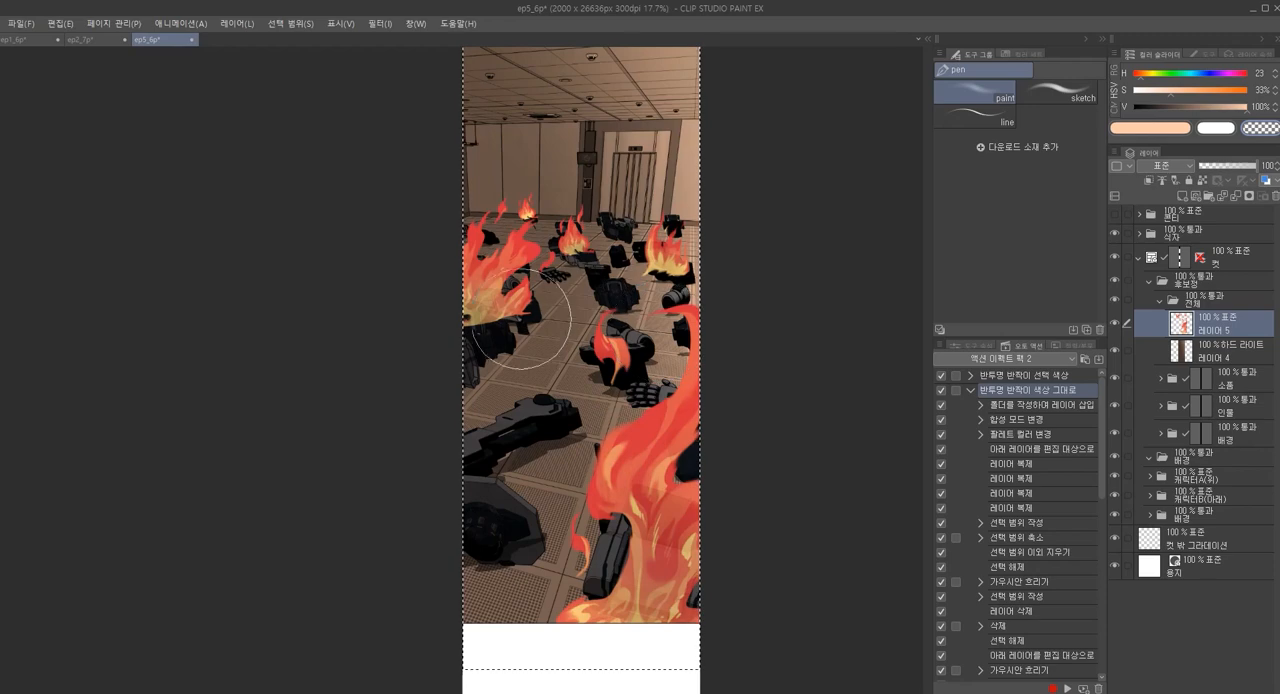
# Choose the Finger tip soft blend brush and reduce its size to suit the base of the left flame
pyautogui.scroll(4, 505, 343)
pyautogui.scroll(2, 505, 343)
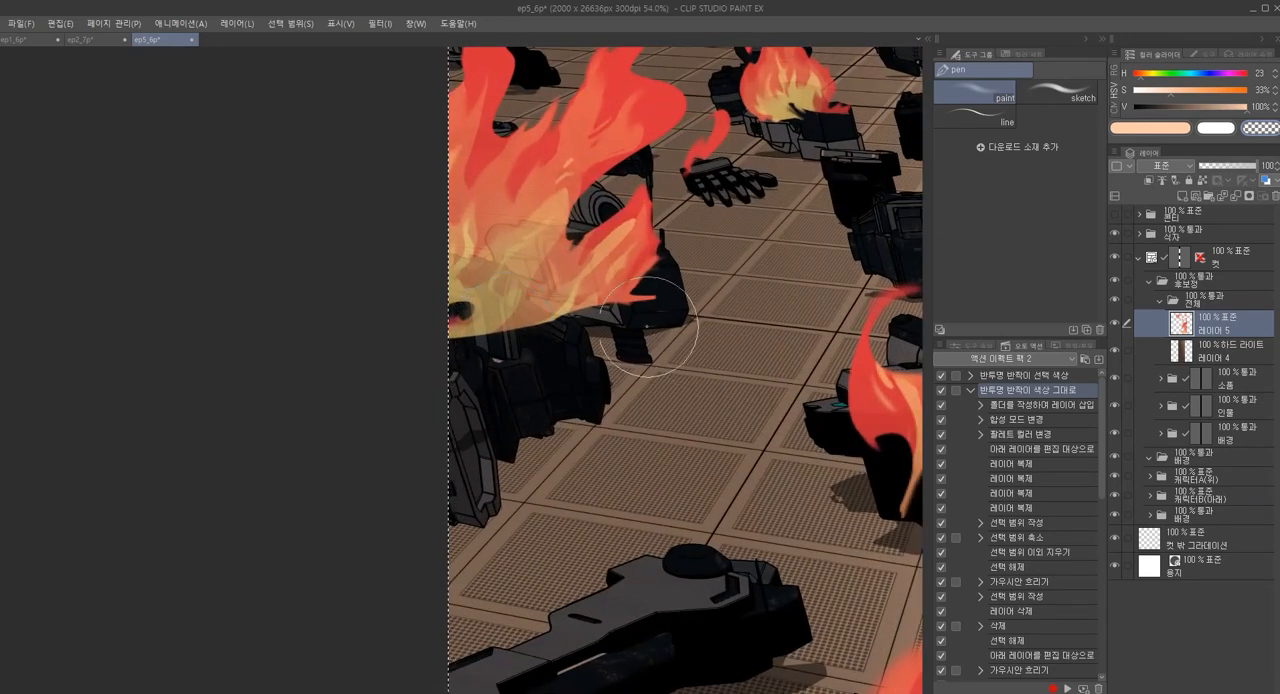
pyautogui.press('o')
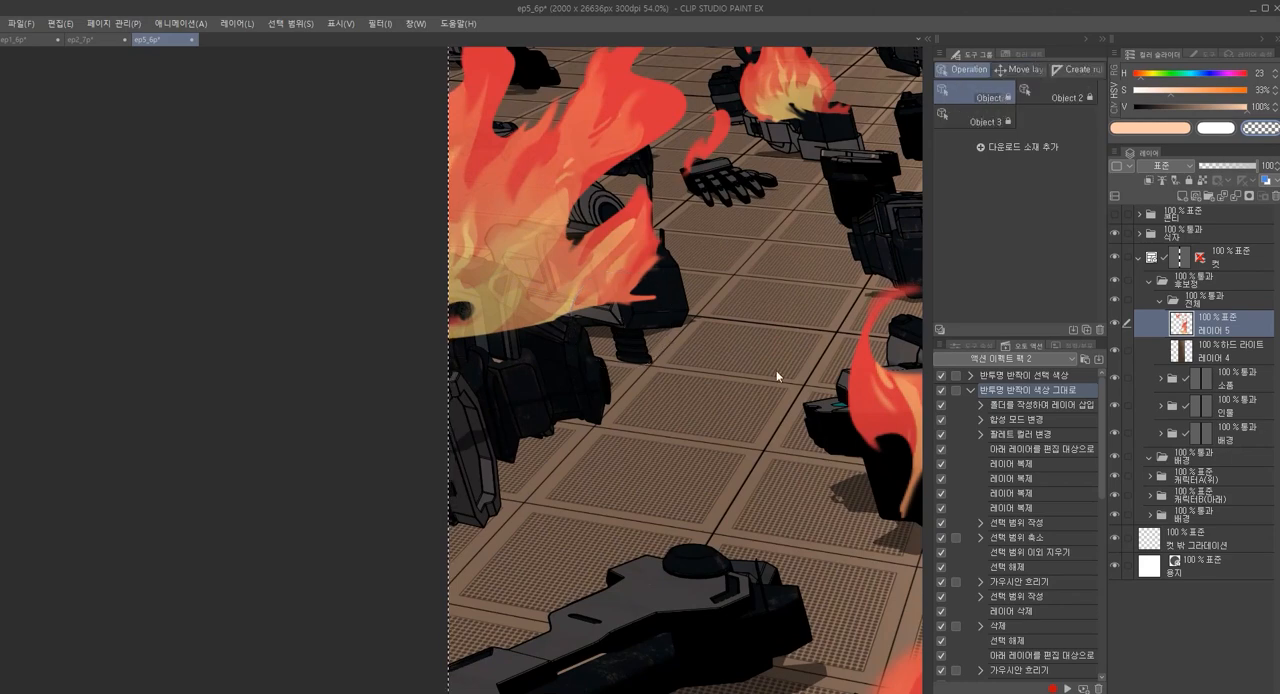
pyautogui.click(966, 345)
pyautogui.press('b')
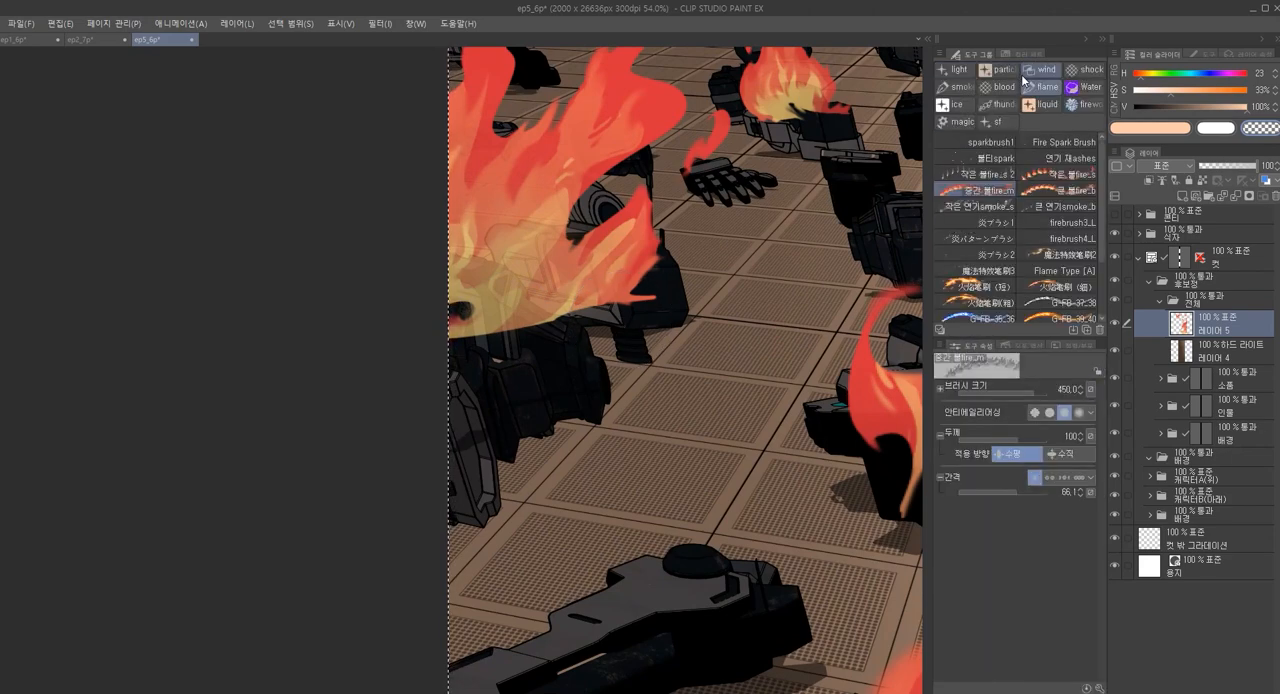
pyautogui.press('t')
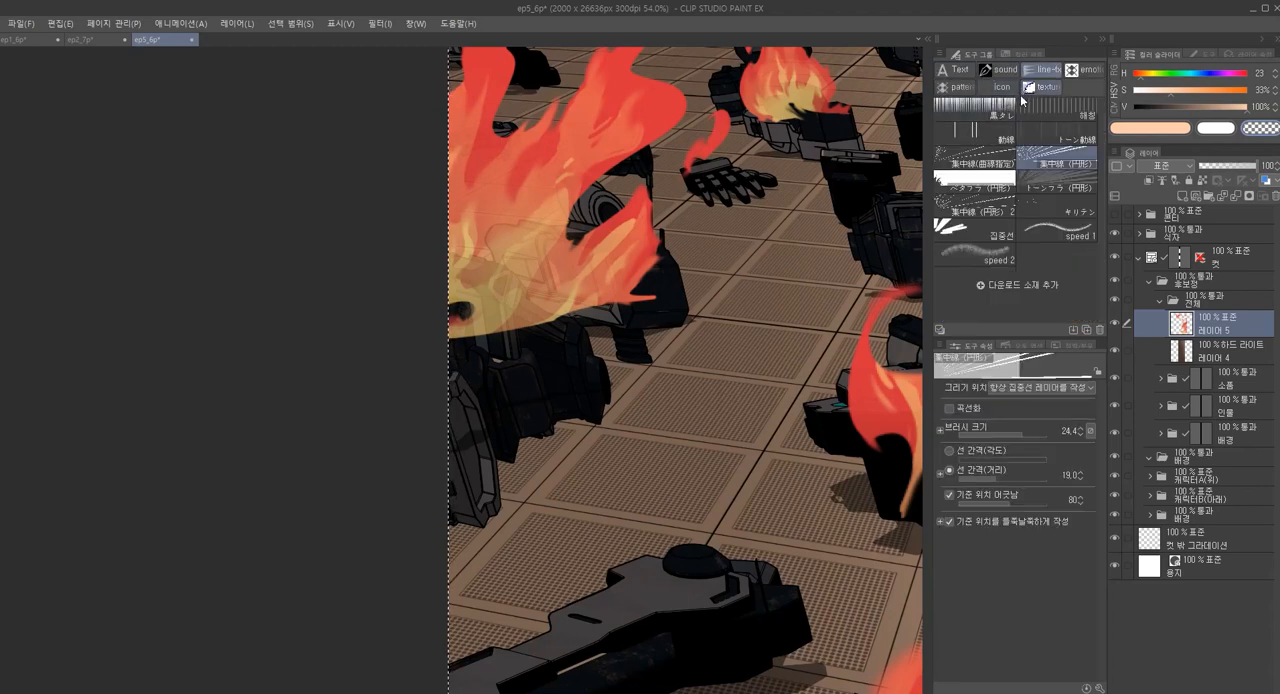
pyautogui.press('o')
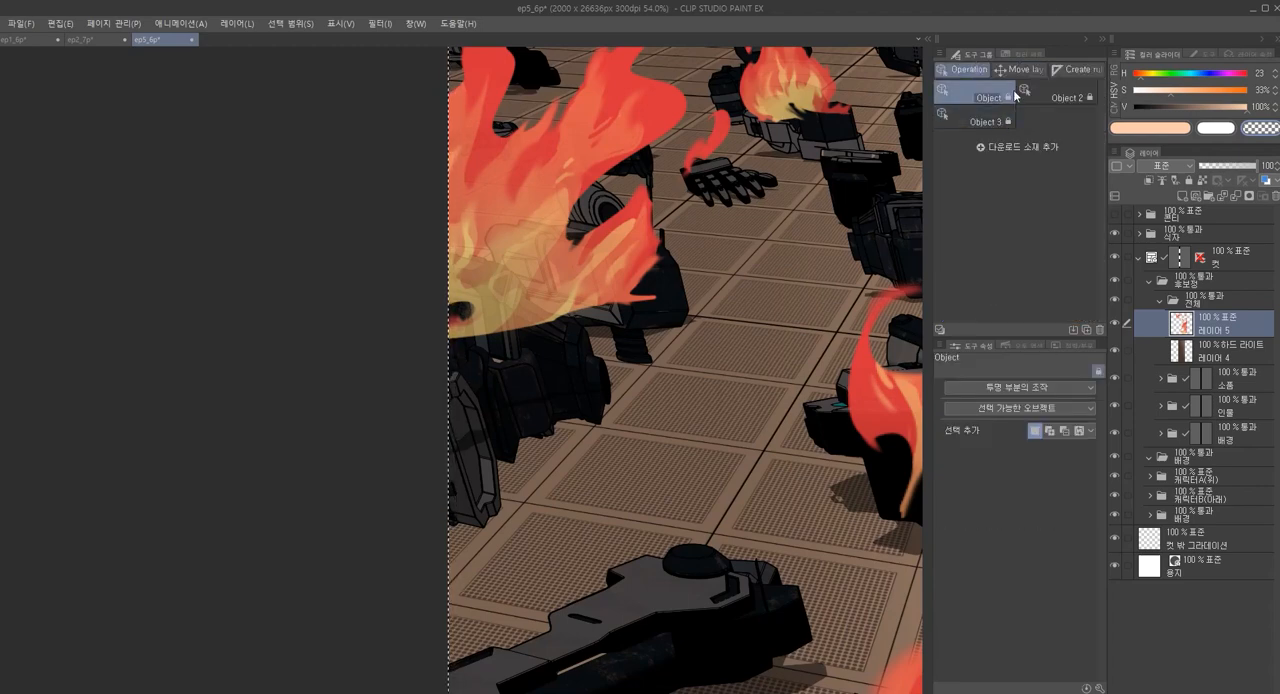
pyautogui.press('j')
pyautogui.press('[')
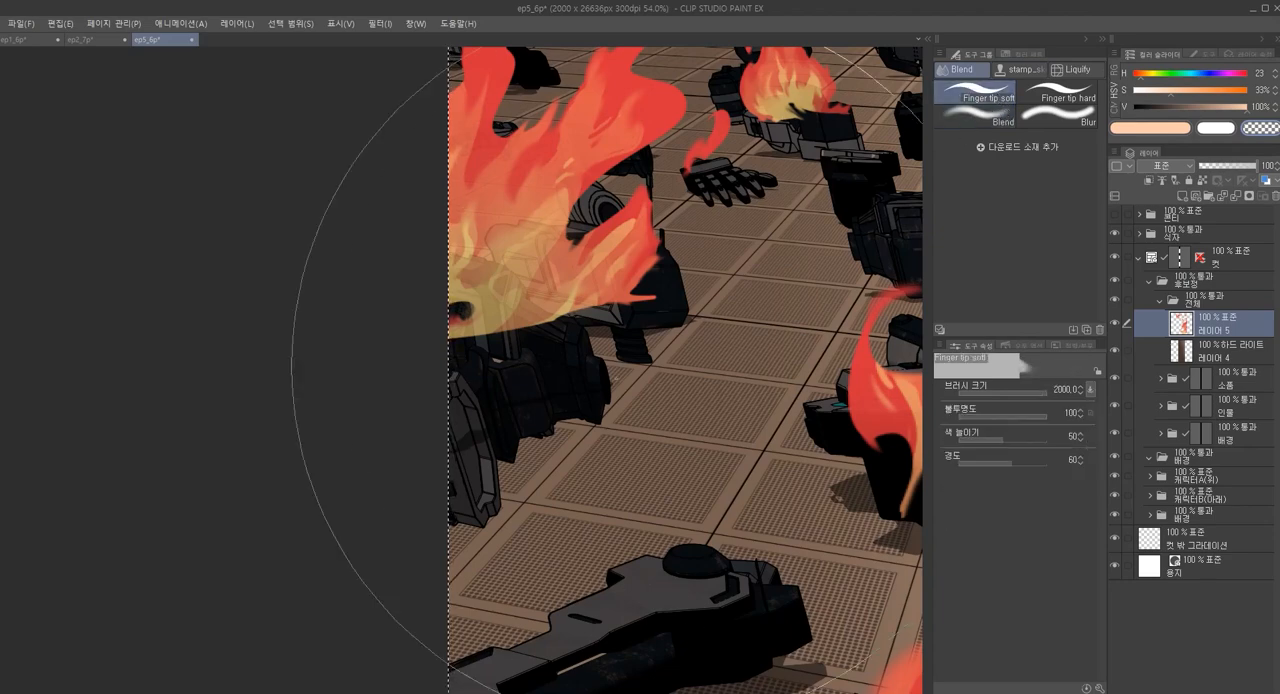
pyautogui.press('[')
pyautogui.press('[')
pyautogui.press('[')
pyautogui.press('[')
pyautogui.press('[')
pyautogui.press('[')
pyautogui.press('[')
pyautogui.press('[')
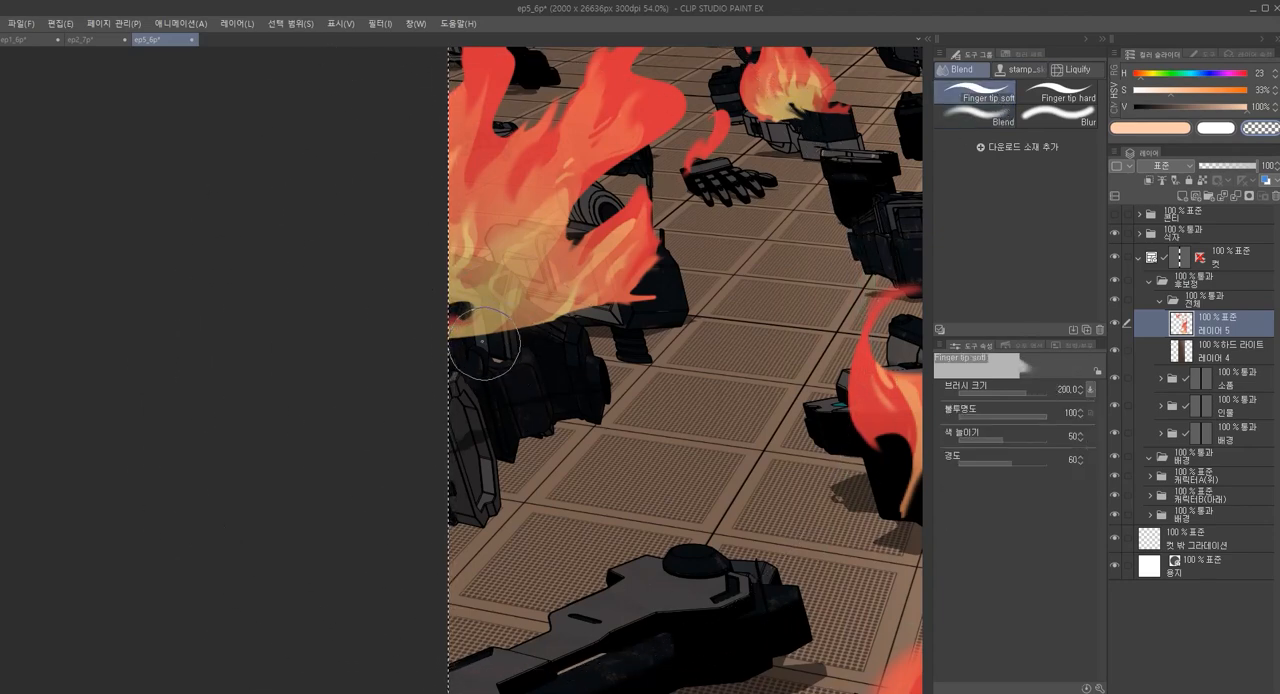
pyautogui.scroll(-2, 513, 341)
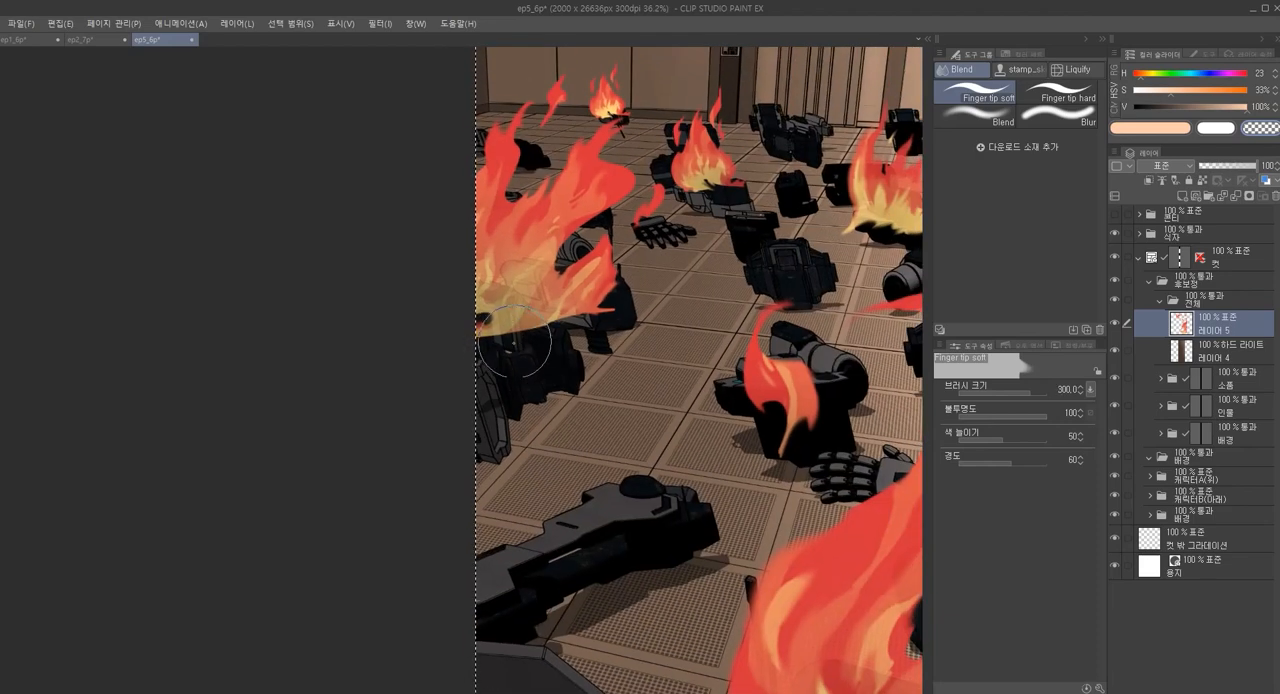
# Lasso the part of the left flame's base that covers the front debris, delete it from 레이어 5 and clear the selection
pyautogui.press('m')
pyautogui.scroll(1, 476, 295)
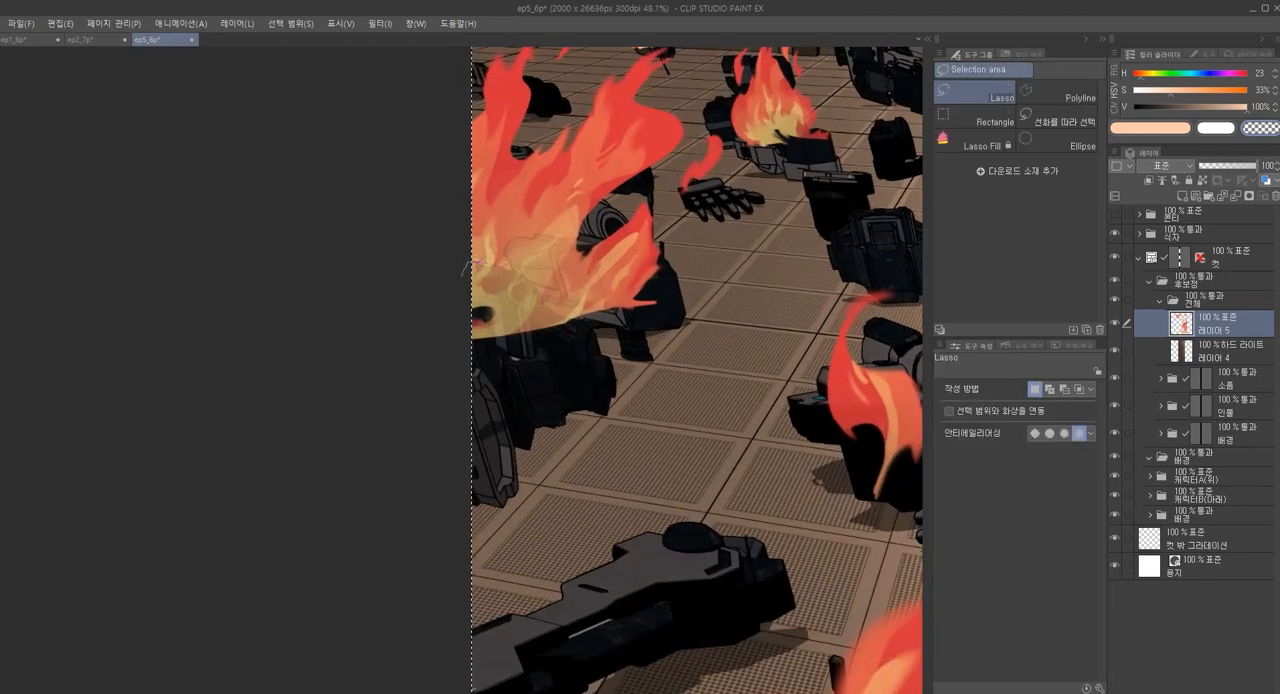
pyautogui.moveTo(578, 320); pyautogui.dragTo(468, 385)
pyautogui.press('Delete')
pyautogui.hotkey('ctrl', 'd')
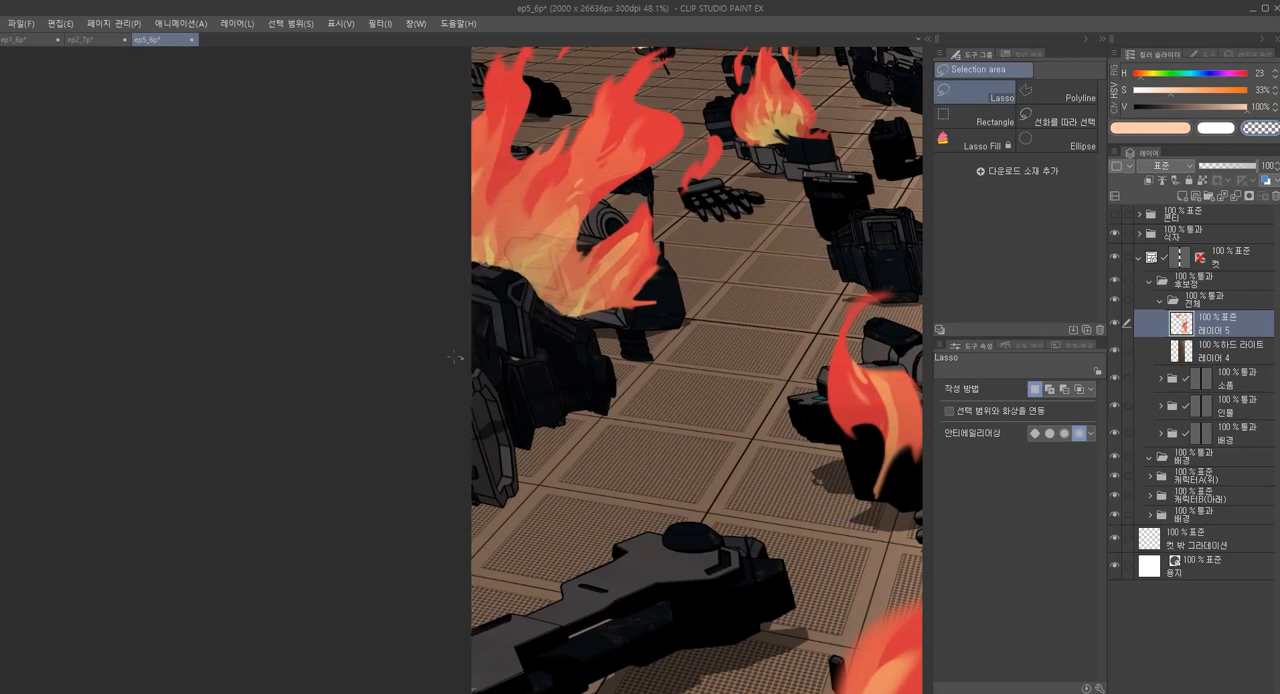
# Soften the freshly cut lower edge of the left flame with the Finger tip soft brush at size 350
pyautogui.press('j')
pyautogui.scroll(-3, 616, 342)
pyautogui.scroll(2, 616, 342)
pyautogui.moveTo(601, 323); pyautogui.dragTo(607, 331)
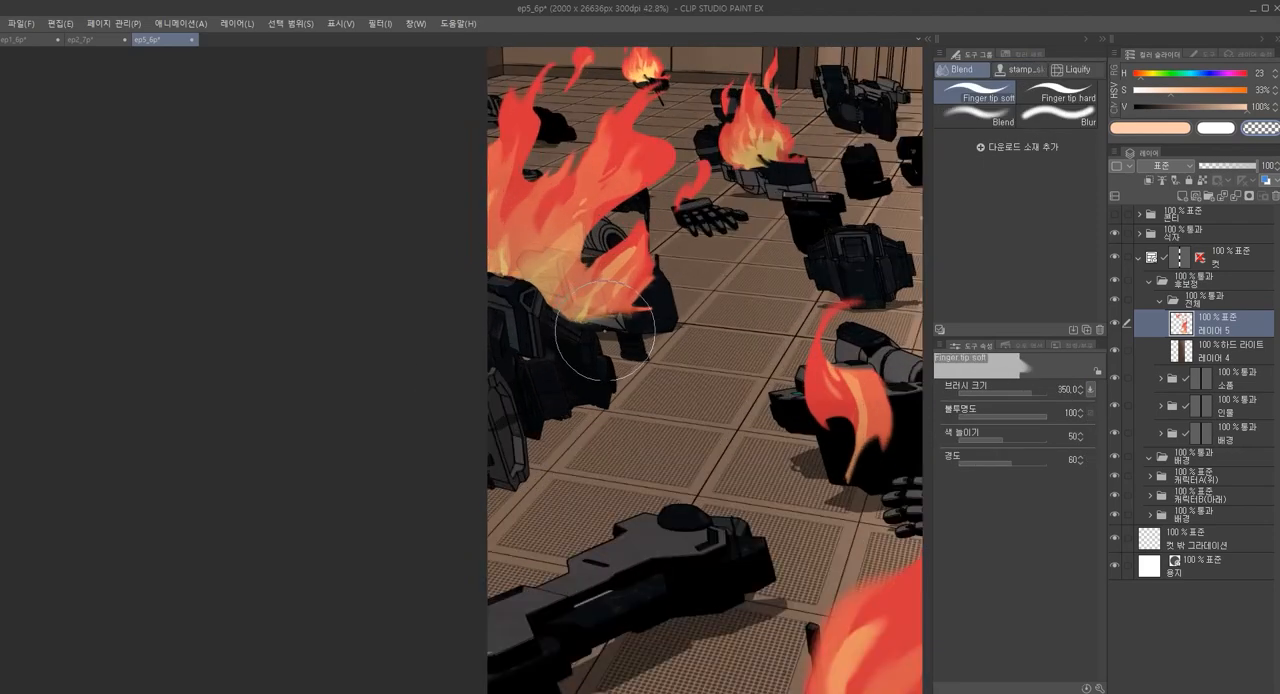
# Try smudging the lower-right tongue of the left flame with Finger tip soft at size 350 and undo the strokes
pyautogui.press('u')
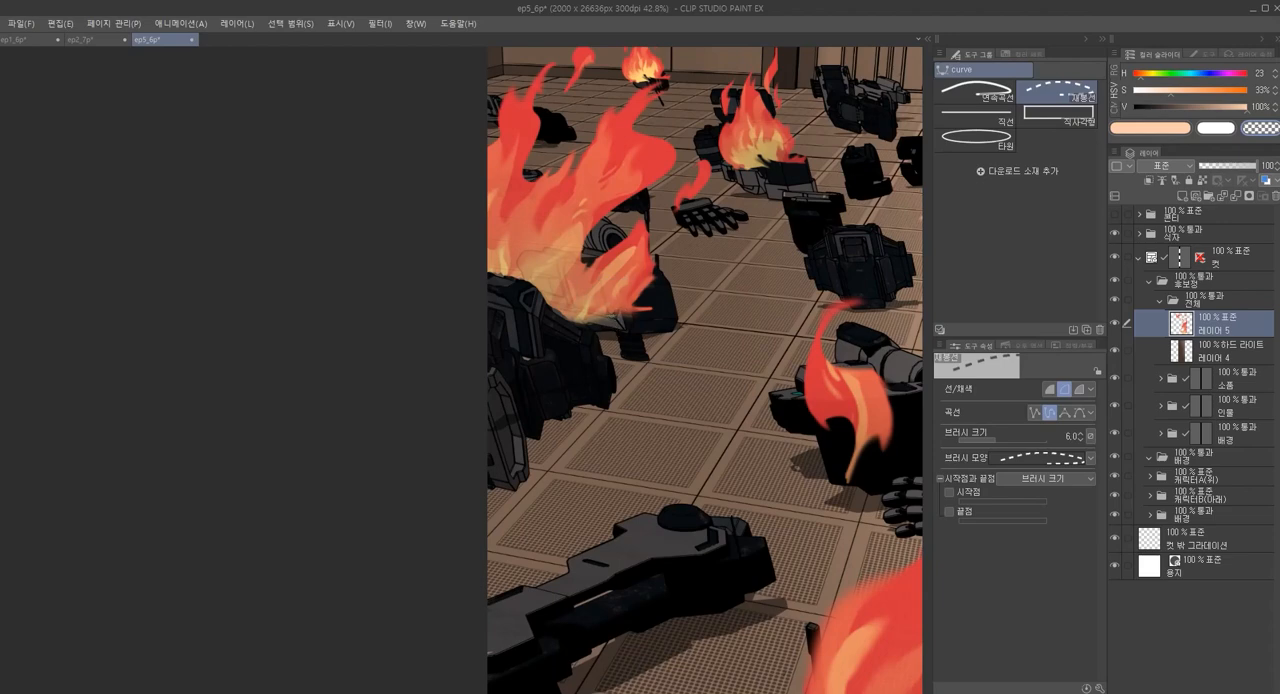
pyautogui.press('j')
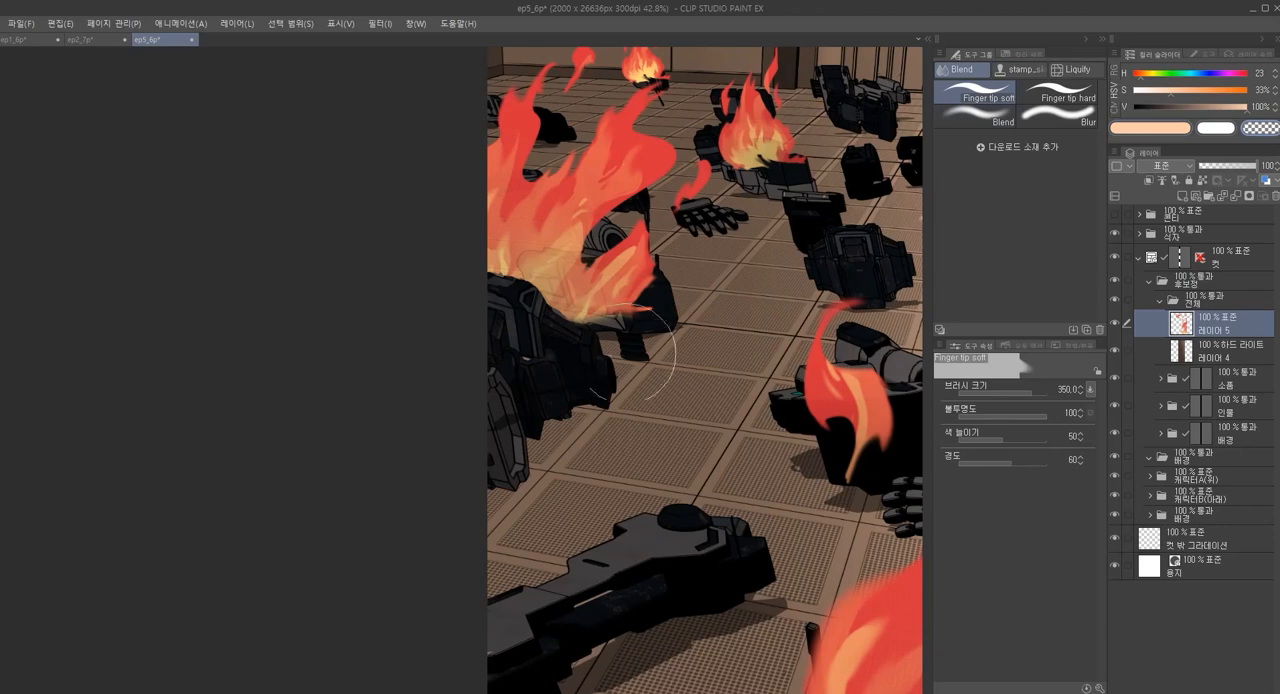
pyautogui.scroll(3, 632, 306)
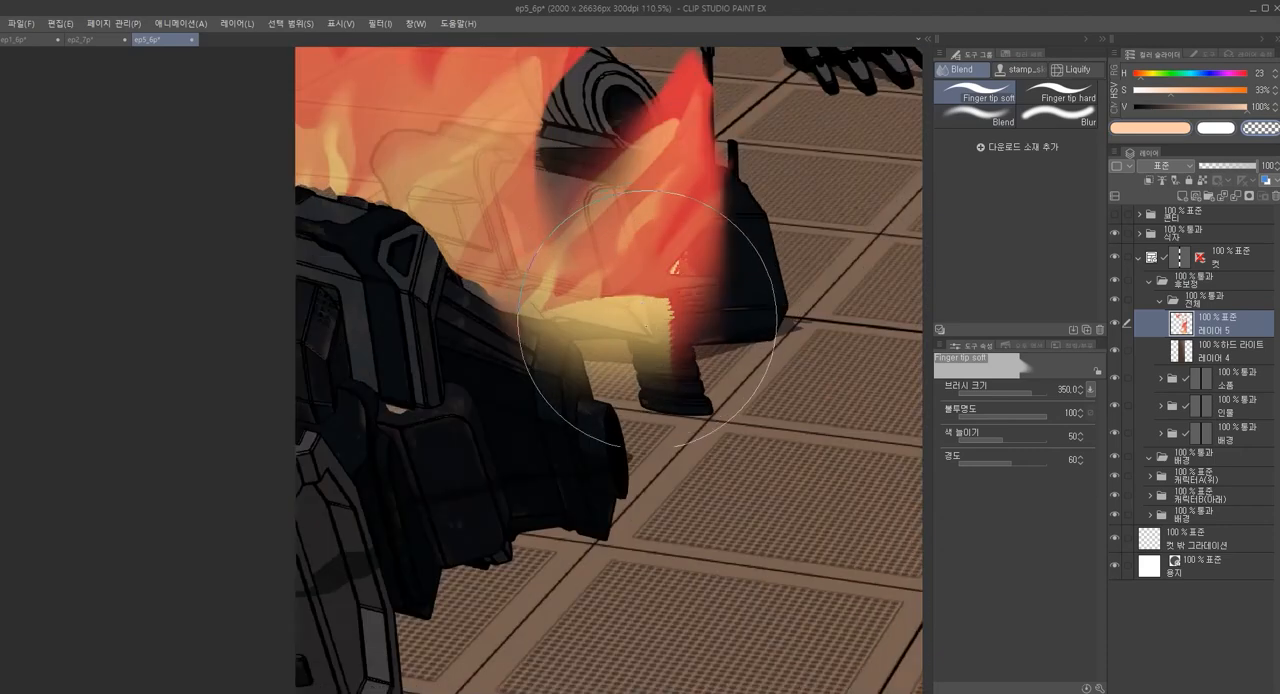
pyautogui.scroll(-2, 590, 520)
pyautogui.hotkey('ctrl', 'z')
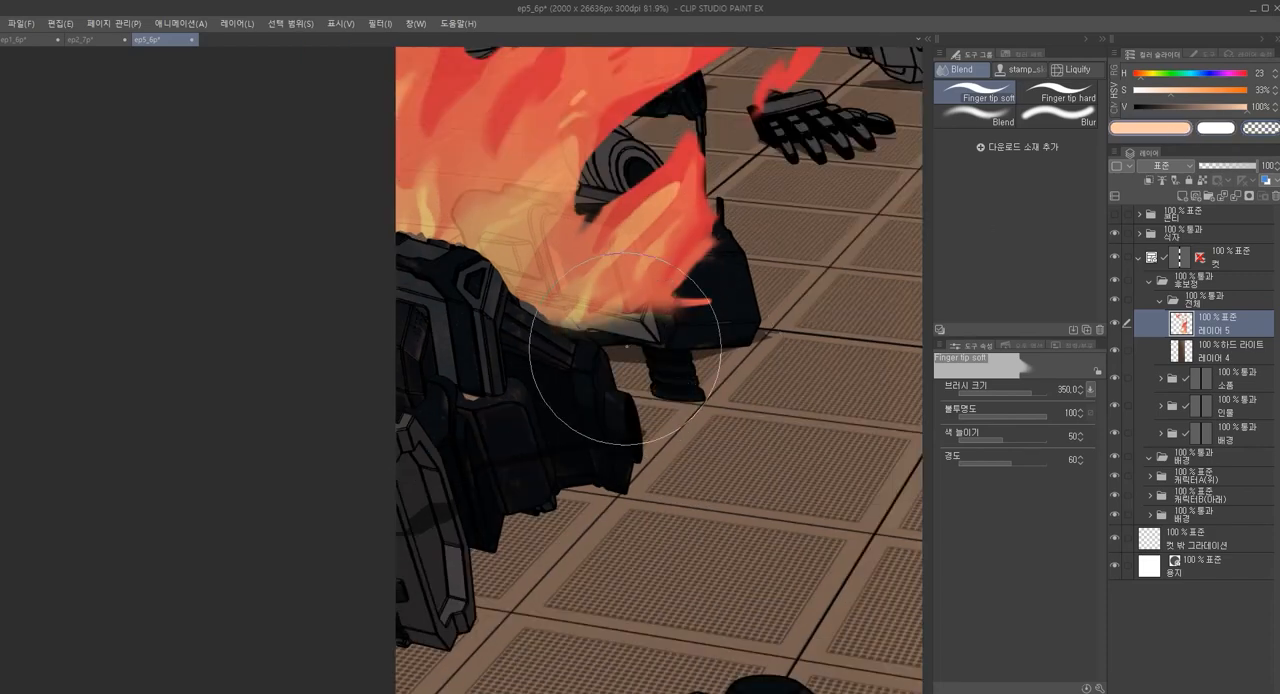
pyautogui.moveTo(614, 368); pyautogui.dragTo(632, 336)
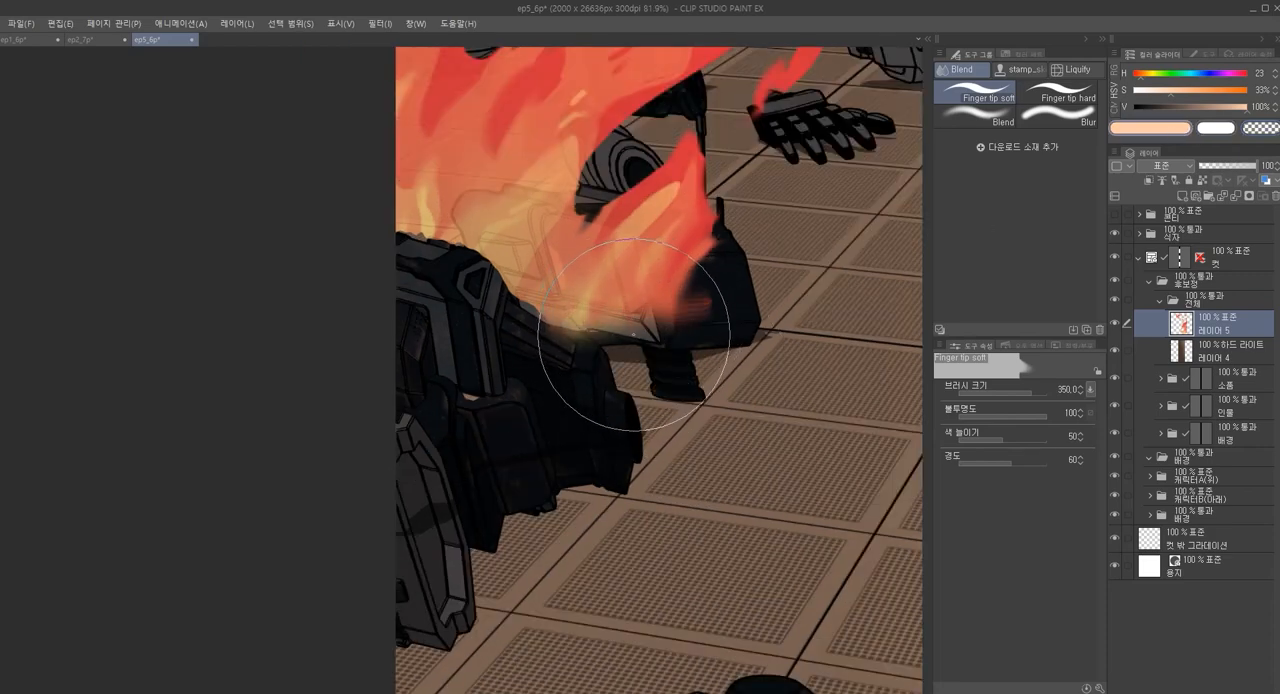
pyautogui.hotkey('ctrl', 'z')
# Smudge the lower edge of the left flame with the Finger tip soft brush reduced to size 250
pyautogui.press('[')
pyautogui.press('[')
pyautogui.moveTo(605, 338); pyautogui.dragTo(607, 325)
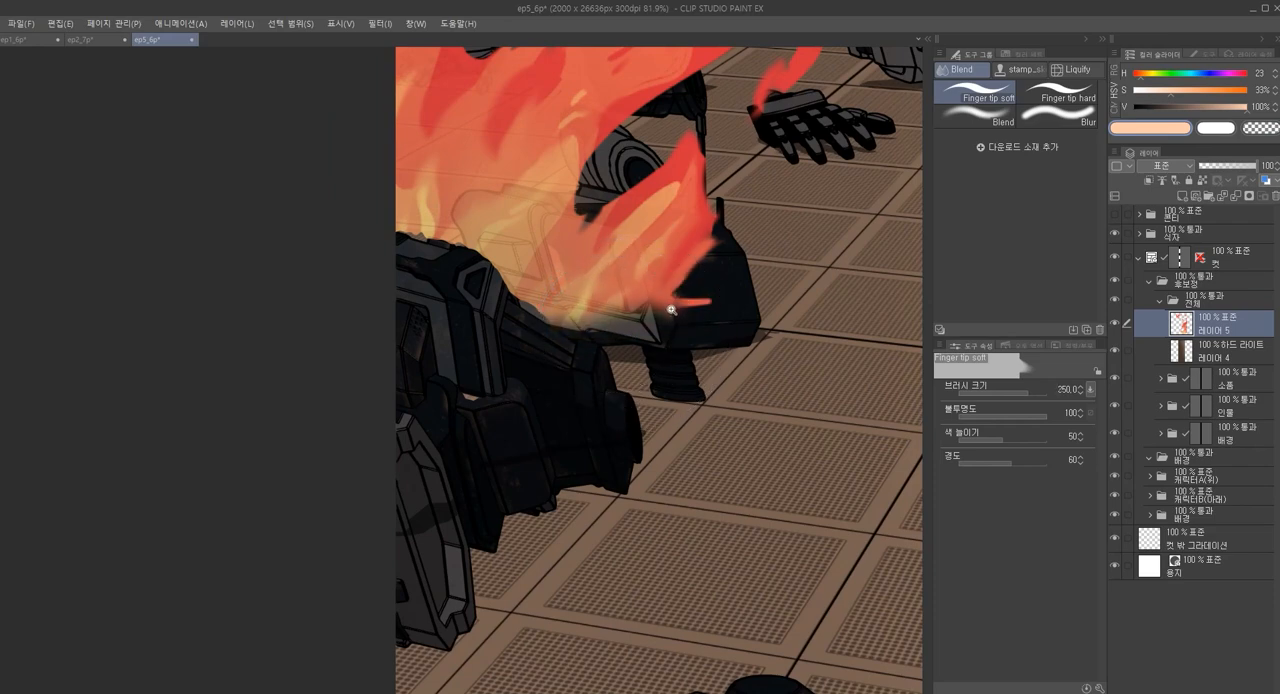
# Blur the upper tongues of the left flame with the Finger tip soft brush at size 500
pyautogui.scroll(-2, 607, 325)
pyautogui.scroll(-2, 607, 288)
pyautogui.press(']')
pyautogui.press(']')
pyautogui.press(']')
pyautogui.press(']')
pyautogui.press(']')
pyautogui.press(']')
pyautogui.press(']')
pyautogui.press(']')
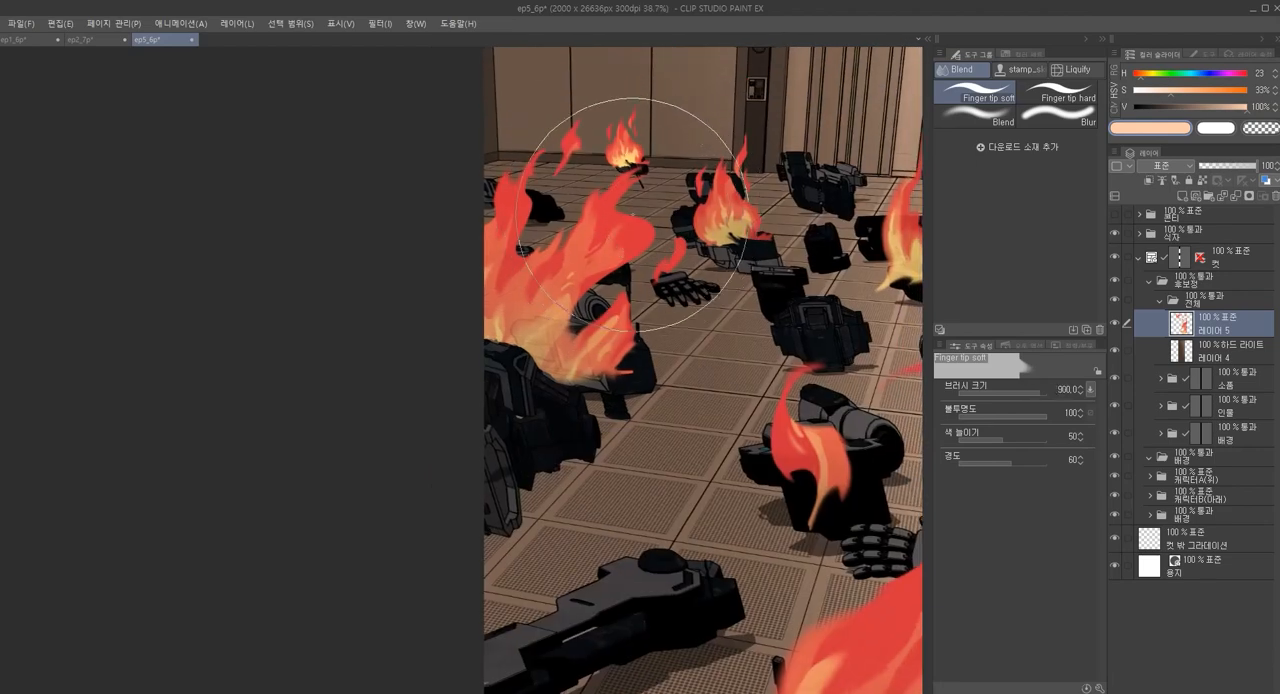
pyautogui.press('[')
pyautogui.press('[')
pyautogui.press('[')
pyautogui.press('[')
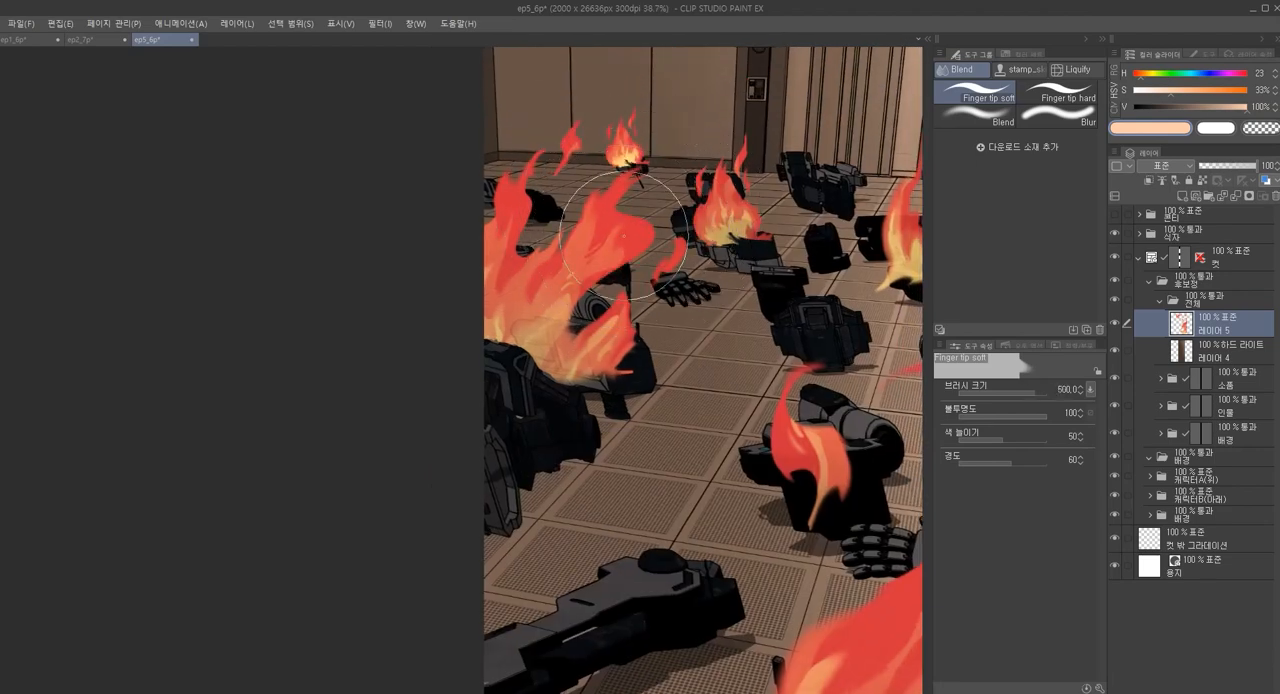
# Soften the smaller flames on the debris with the Finger tip soft brush at size 350
pyautogui.press('[')
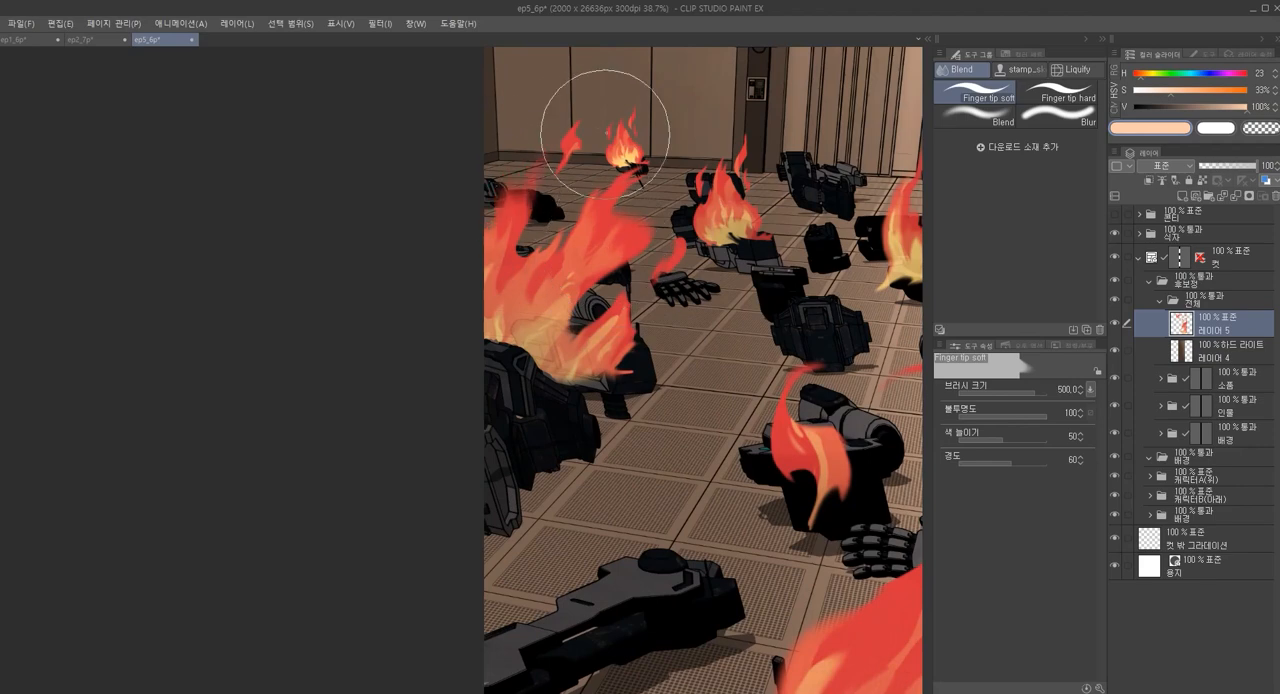
pyautogui.press('[')
pyautogui.scroll(2, 672, 220)
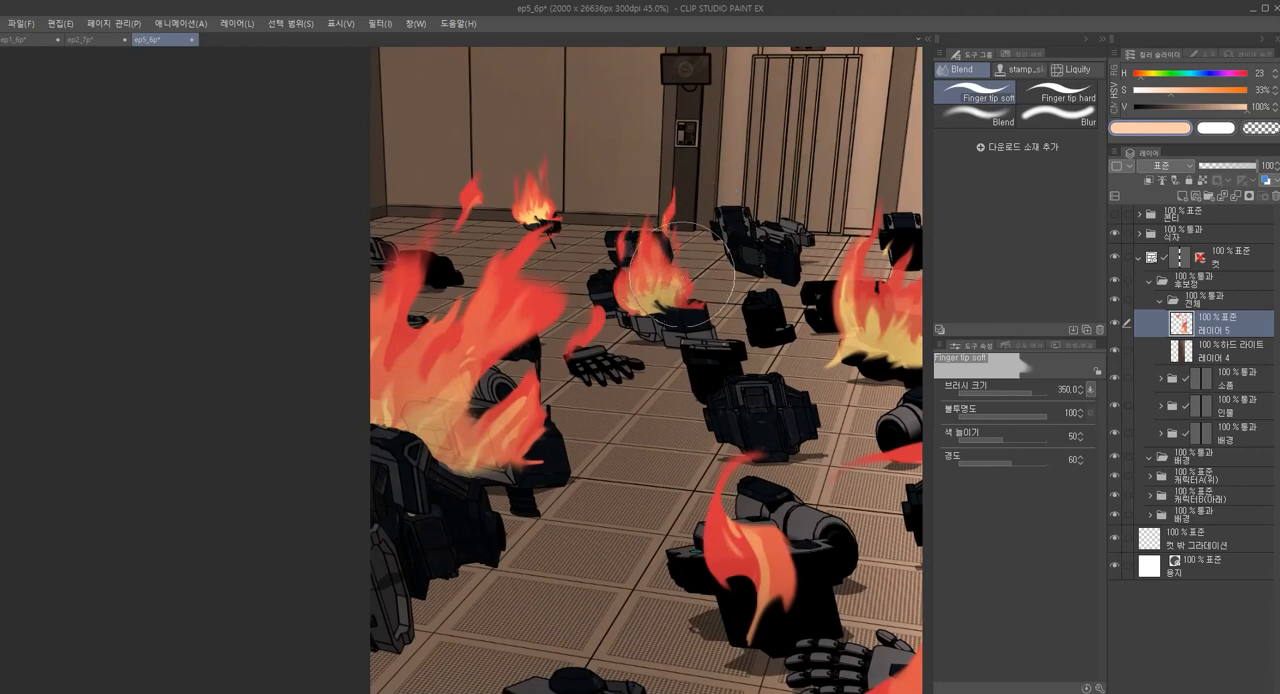
pyautogui.moveTo(890, 301); pyautogui.dragTo(737, 321)
pyautogui.moveTo(777, 513)
pyautogui.mouseDown()
pyautogui.moveTo(748, 387)
pyautogui.moveTo(770, 228)
pyautogui.mouseUp()
# Smudge the tall upper part of the large foreground flame with the Finger tip soft brush at size 600
pyautogui.press(']')
pyautogui.press(']')
pyautogui.press(']')
pyautogui.press(']')
pyautogui.press(']')
pyautogui.press('[')
pyautogui.press('[')
pyautogui.moveTo(782, 313)
pyautogui.mouseDown()
pyautogui.moveTo(790, 255)
pyautogui.moveTo(774, 278)
pyautogui.mouseUp()
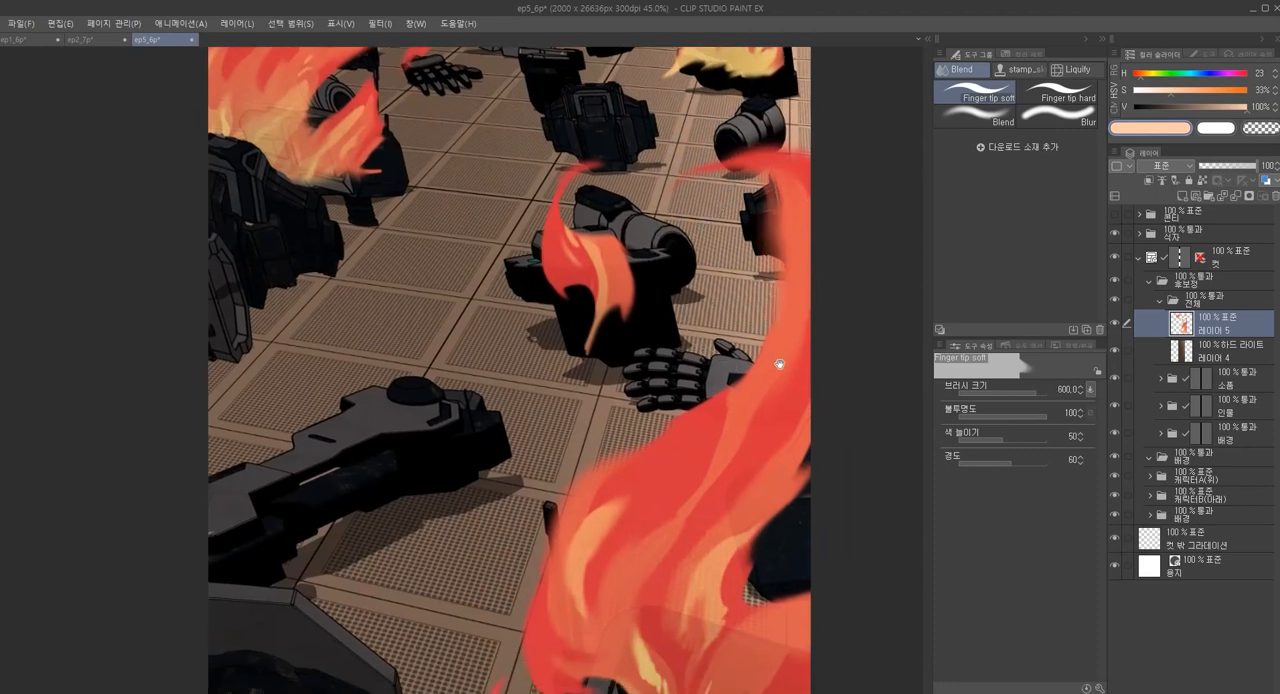
pyautogui.moveTo(777, 363); pyautogui.dragTo(768, 418)
pyautogui.moveTo(768, 418); pyautogui.dragTo(764, 337)
# Soften the edges and body of the large foreground flame with Finger tip soft at size 900, finishing at size 700
pyautogui.press(']')
pyautogui.press(']')
pyautogui.press(']')
pyautogui.moveTo(687, 345)
pyautogui.mouseDown()
pyautogui.moveTo(706, 376)
pyautogui.moveTo(680, 334)
pyautogui.mouseUp()
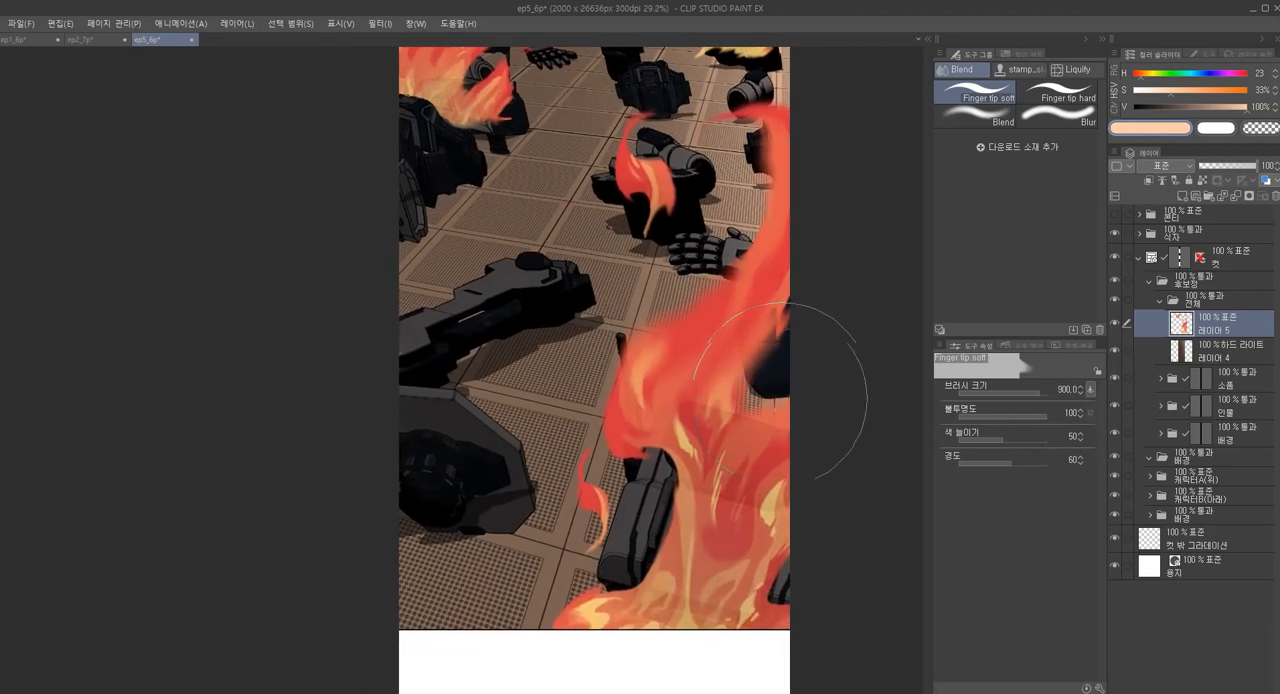
pyautogui.moveTo(775, 342); pyautogui.dragTo(792, 304)
pyautogui.moveTo(649, 457); pyautogui.dragTo(654, 612)
pyautogui.press('[')
pyautogui.press('[')
pyautogui.moveTo(658, 250); pyautogui.dragTo(645, 306)
pyautogui.moveTo(669, 402)
pyautogui.mouseDown()
pyautogui.moveTo(669, 384)
pyautogui.moveTo(663, 394)
pyautogui.mouseUp()
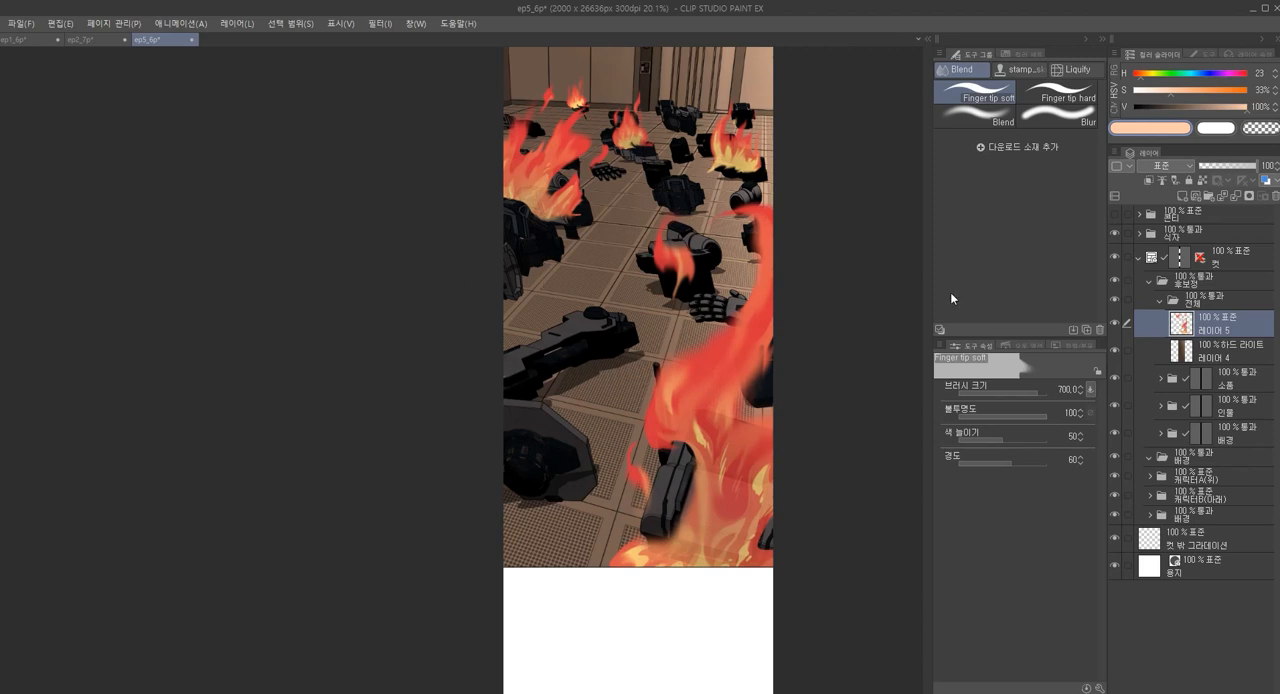
# Duplicate the flame layer 레이어 5 and set the copy to 더하기(발광) blending at 47% opacity
pyautogui.hotkey('ctrl', 'c')
pyautogui.hotkey('ctrl', 'v')
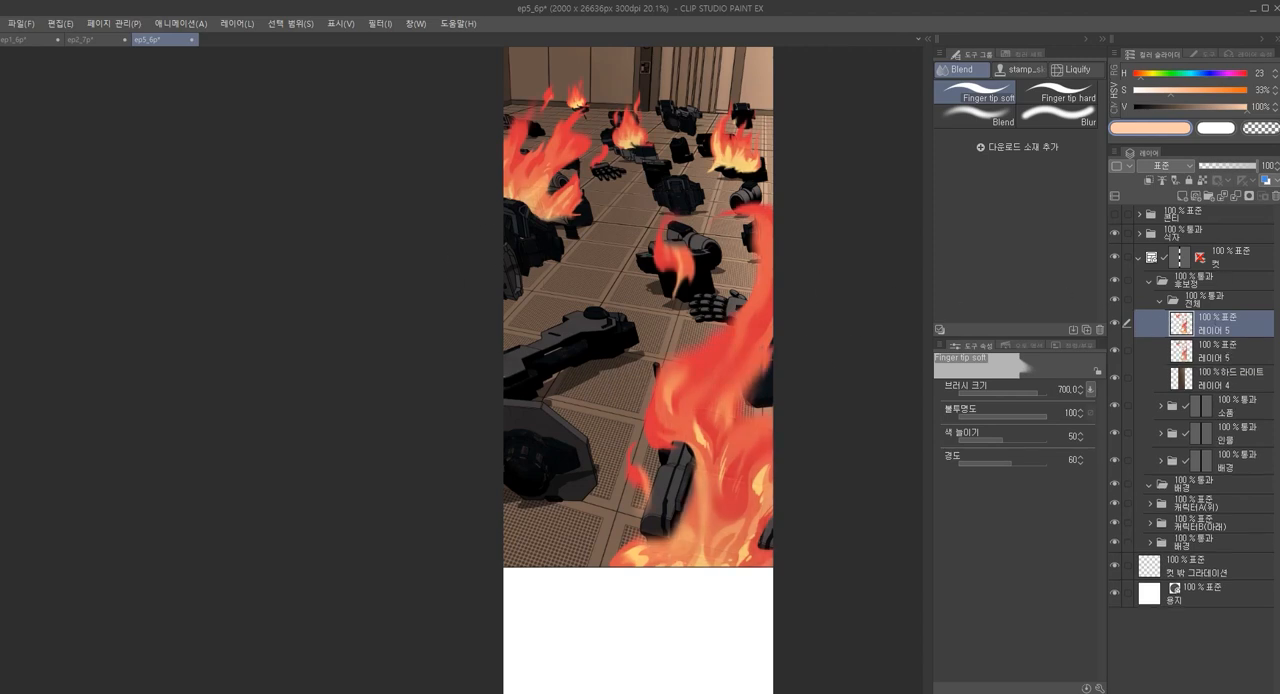
pyautogui.click(1185, 167)
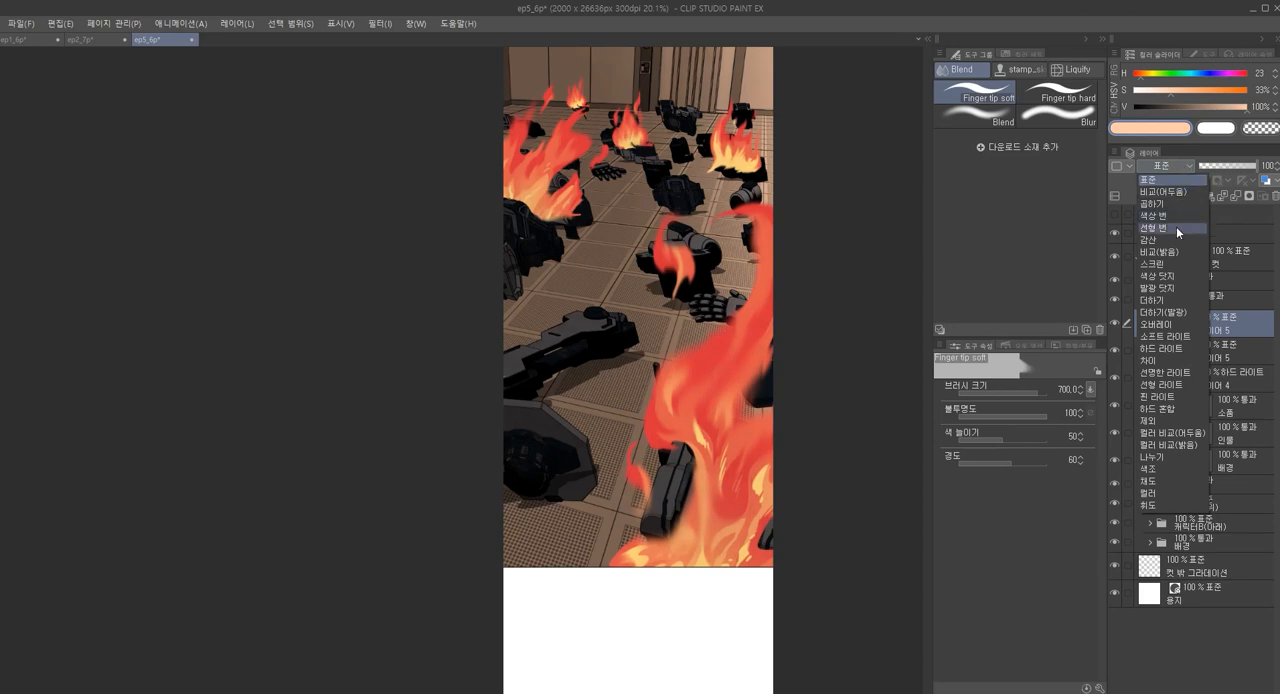
pyautogui.click(1158, 312)
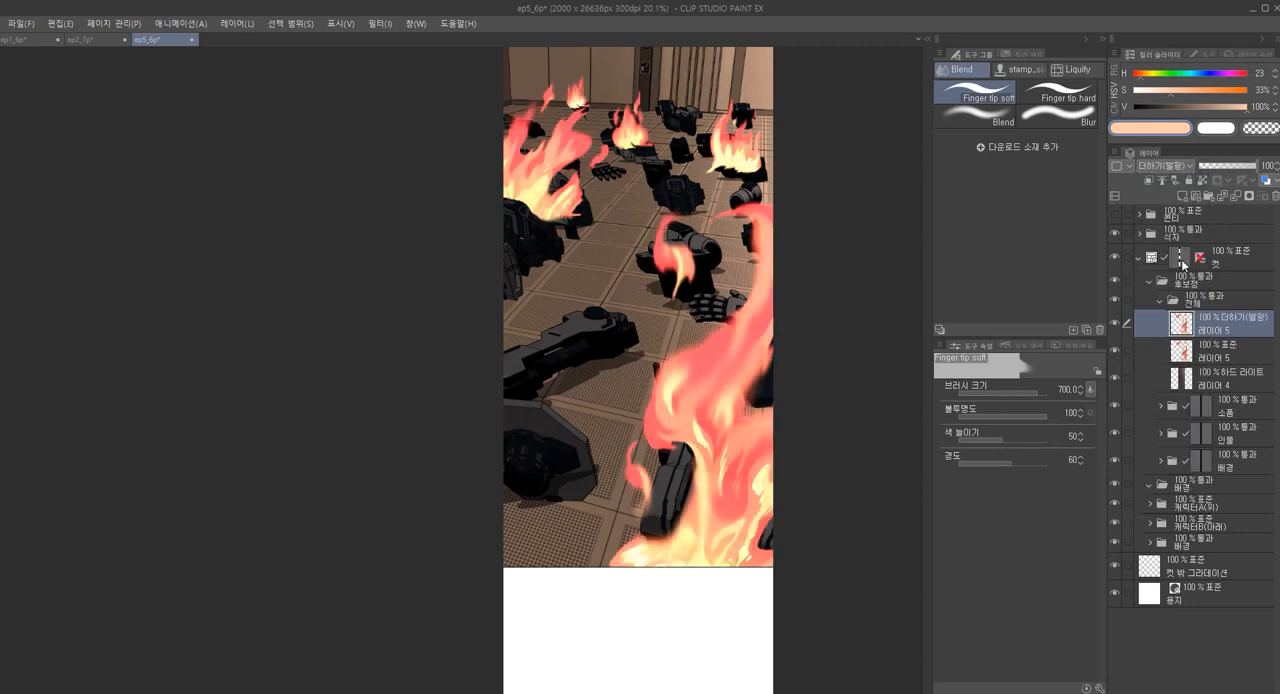
pyautogui.click(1229, 170)
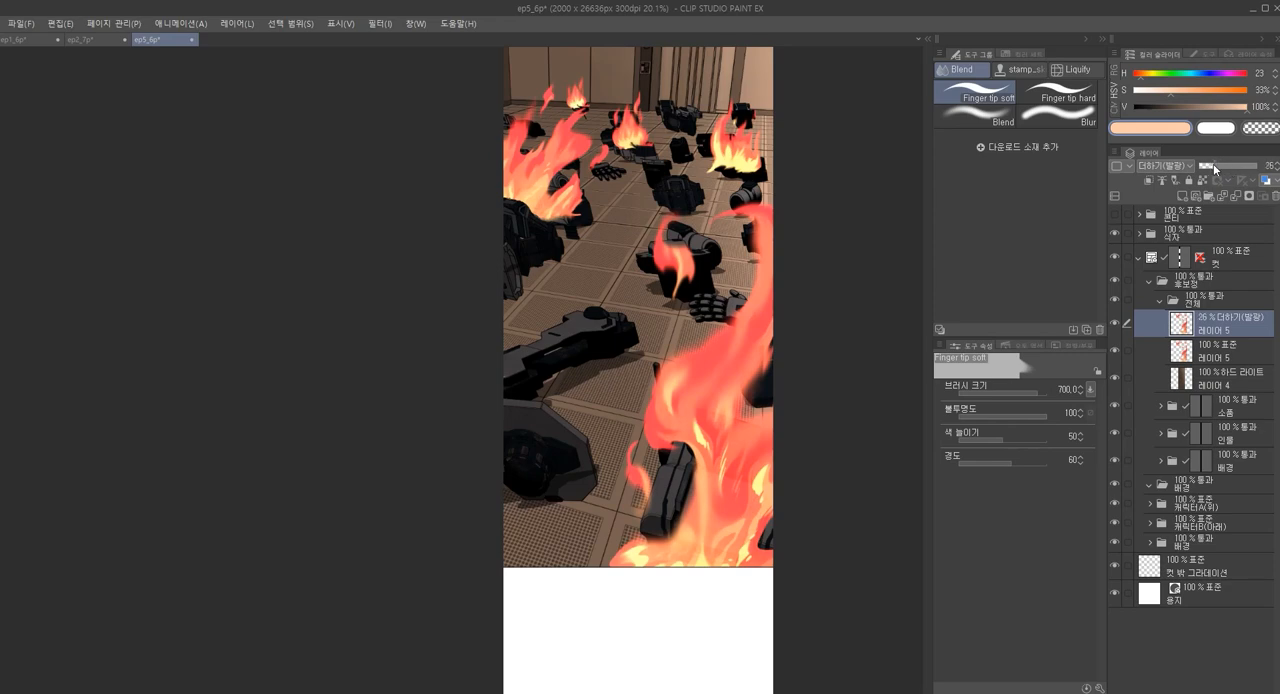
# Lower the original 표준-mode flame layer 레이어 5 to 57% opacity and set its 더하기(발광) copy to 47%
pyautogui.click(1212, 352)
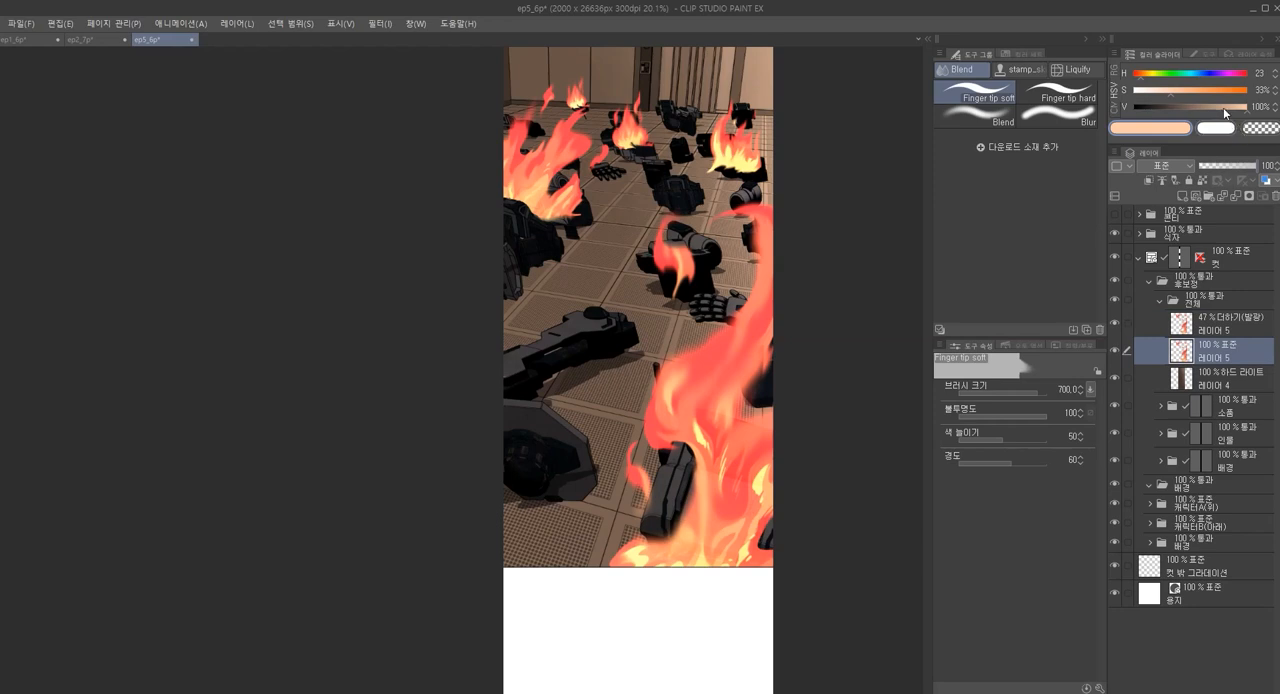
pyautogui.moveTo(1228, 170)
pyautogui.mouseDown()
pyautogui.moveTo(1204, 168)
pyautogui.moveTo(1234, 173)
pyautogui.mouseUp()
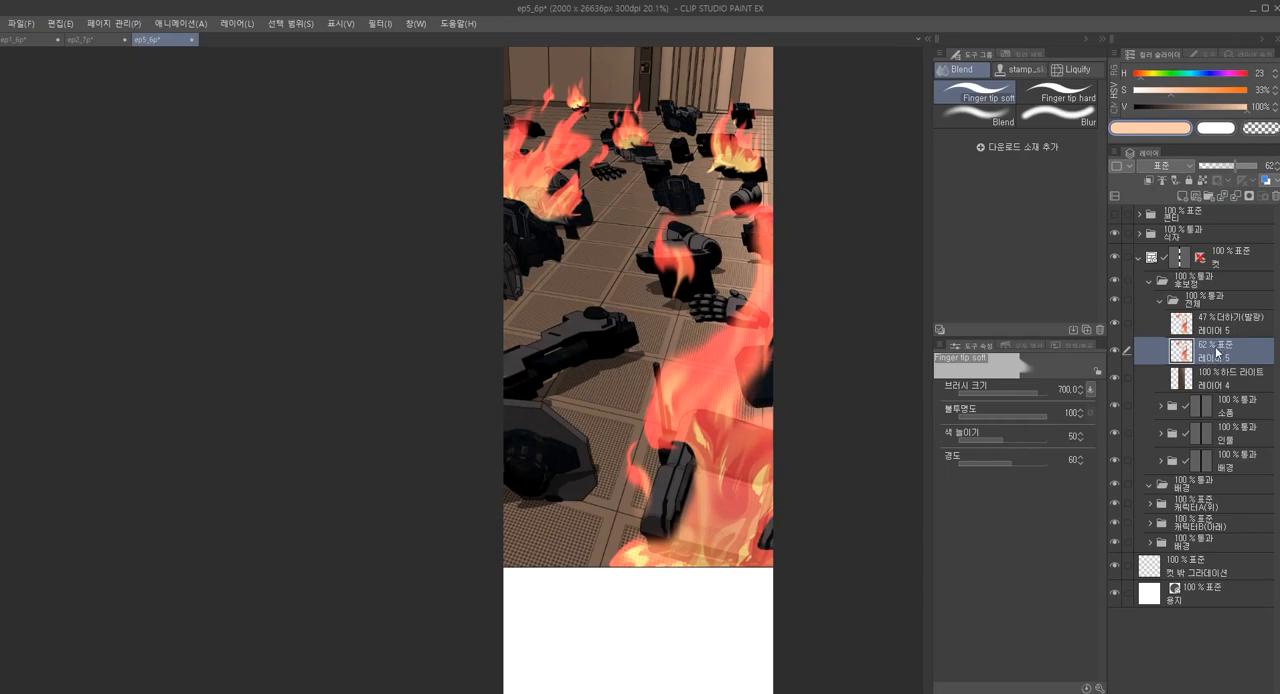
pyautogui.moveTo(1227, 165); pyautogui.dragTo(1232, 167)
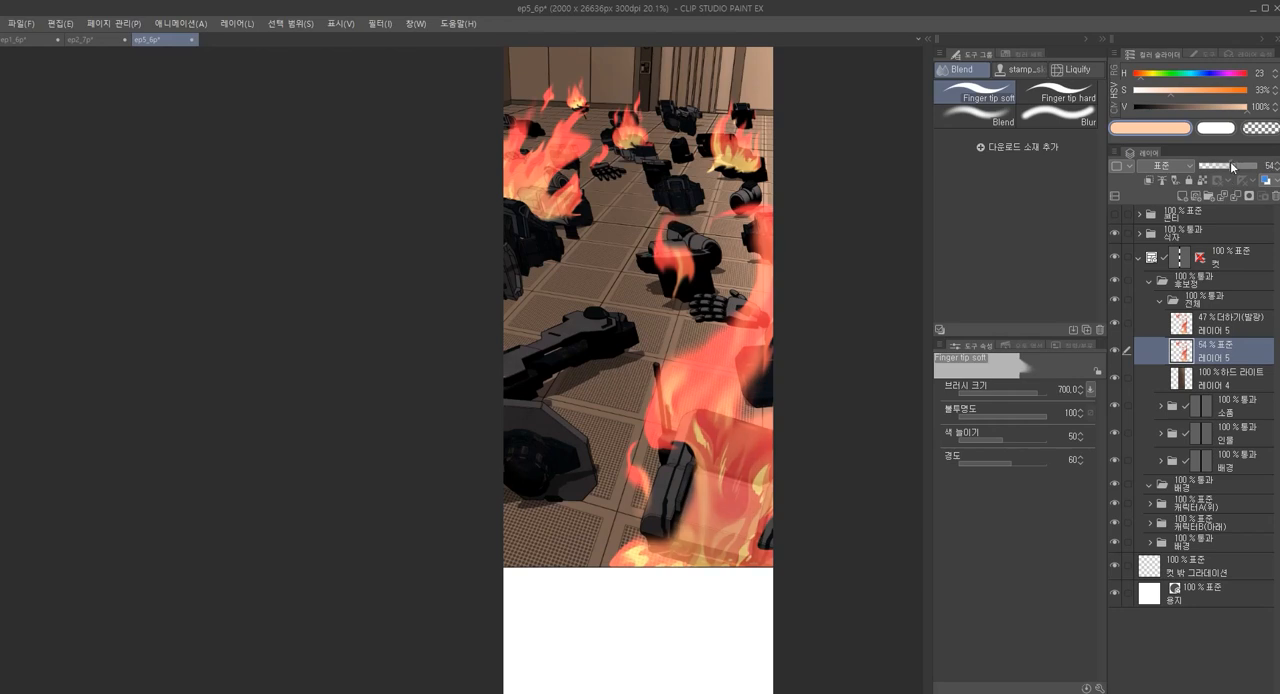
pyautogui.click(1239, 323)
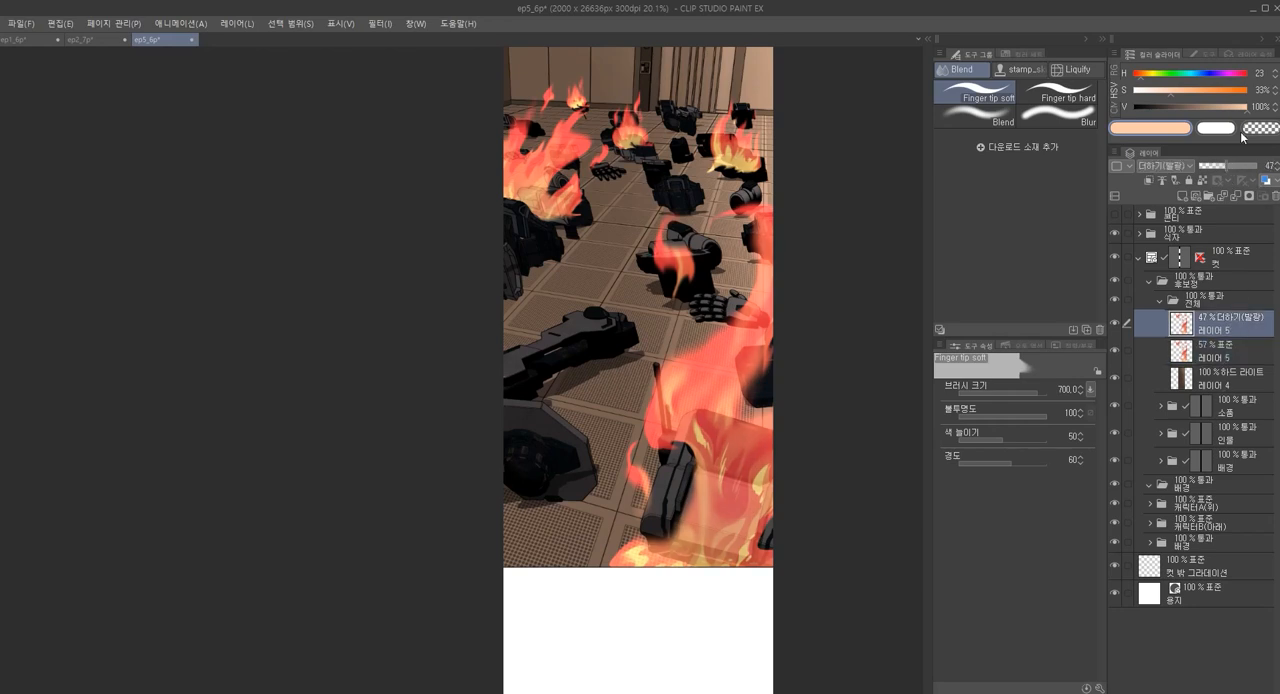
pyautogui.moveTo(1229, 166); pyautogui.dragTo(1227, 170)
# Select the 하드 라이트 layer 레이어 4, sample a red from the flame near the debris pile, and switch to the paint pen
pyautogui.scroll(-3, 791, 266)
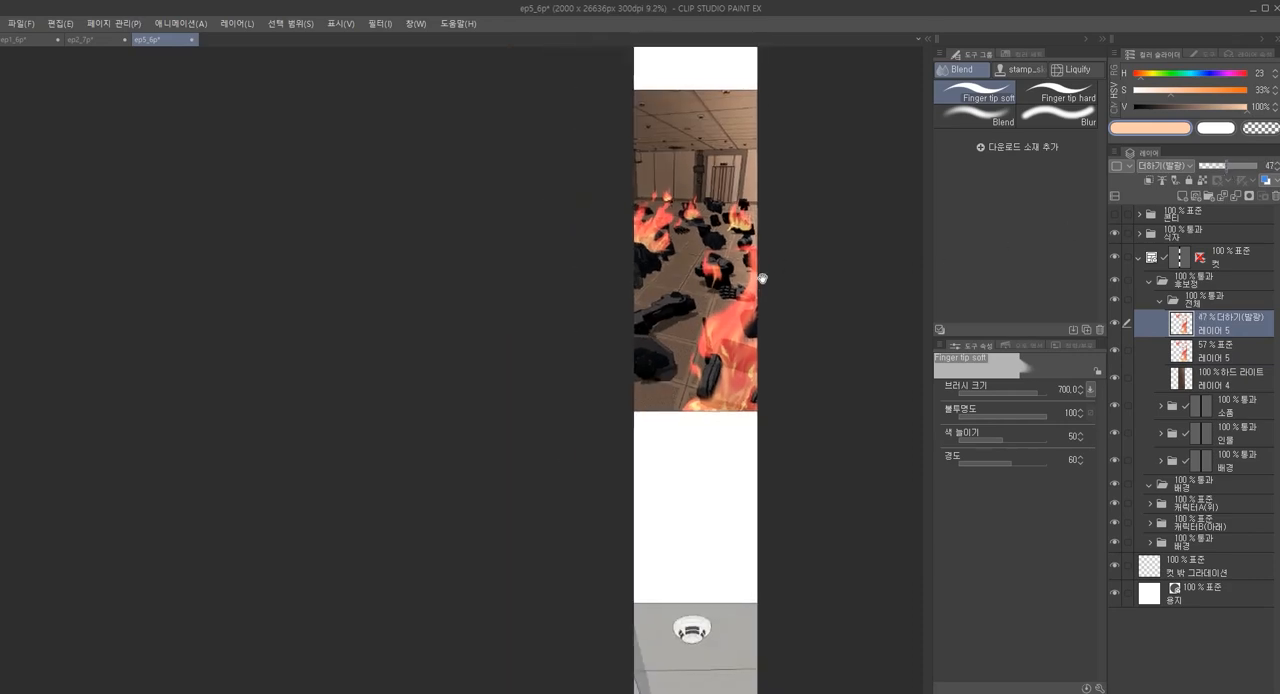
pyautogui.scroll(2, 757, 277)
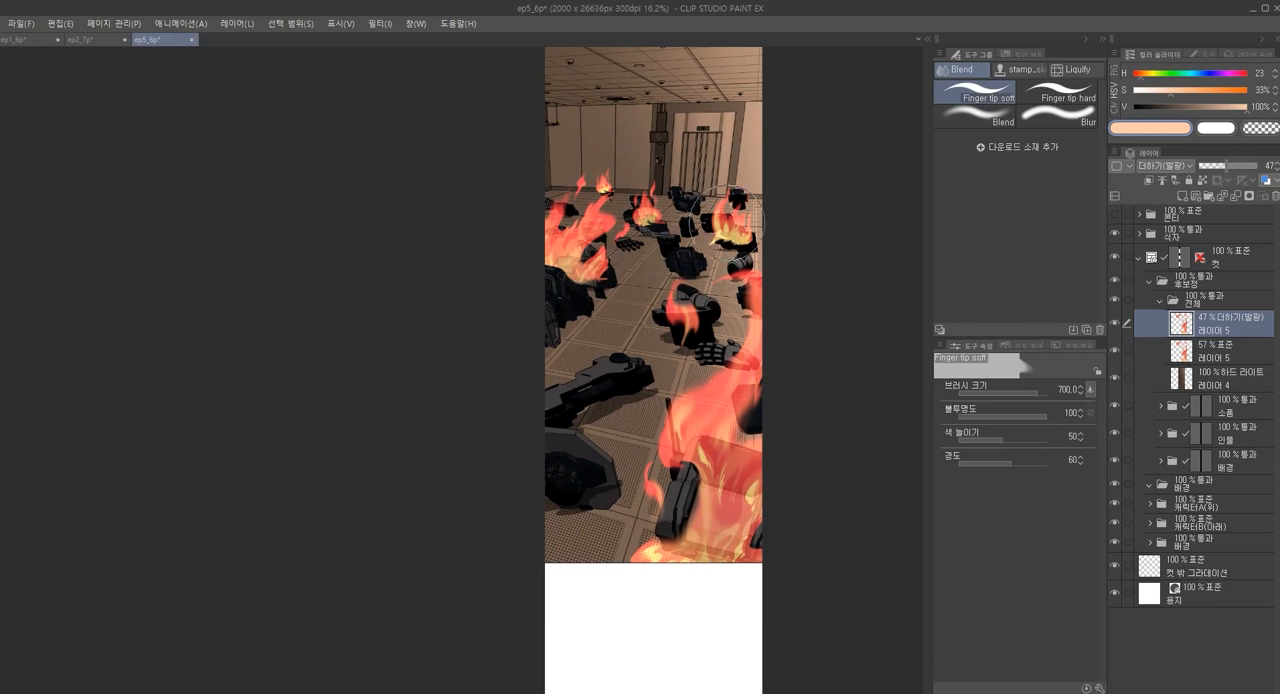
pyautogui.click(1230, 386)
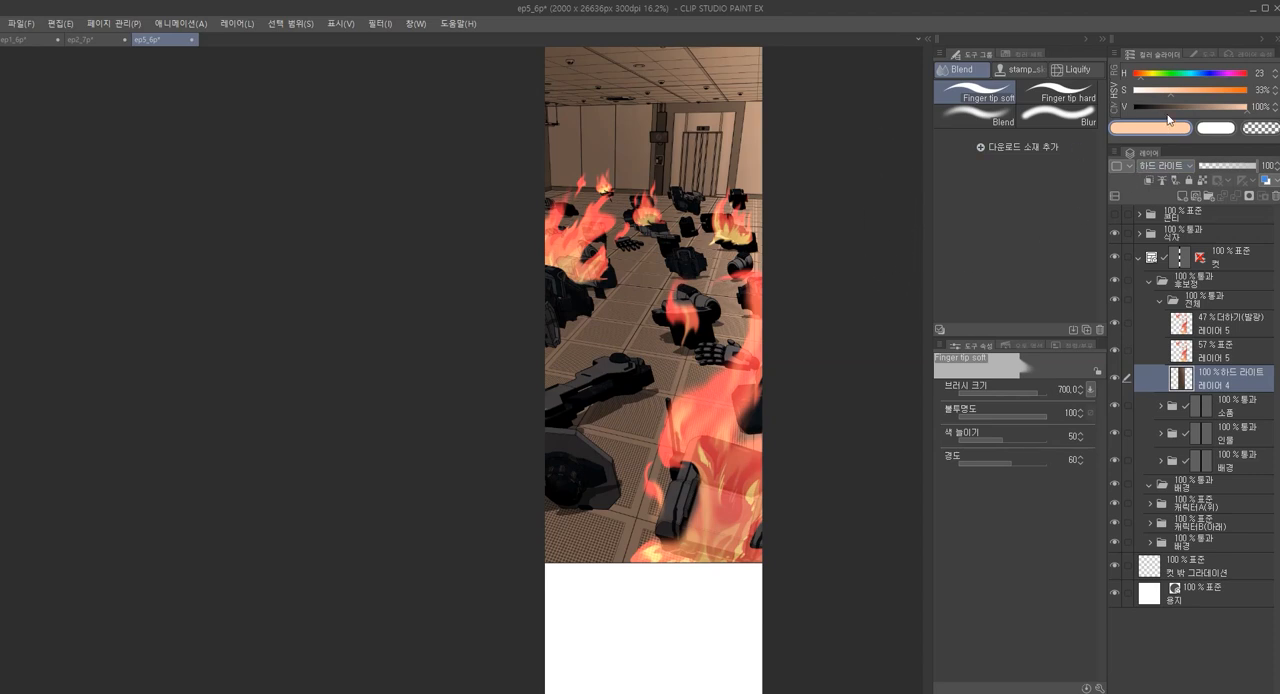
pyautogui.press(']')
pyautogui.press(']')
pyautogui.scroll(3, 600, 228)
pyautogui.keyDown('alt'); pyautogui.click(614, 212); pyautogui.keyUp('alt')
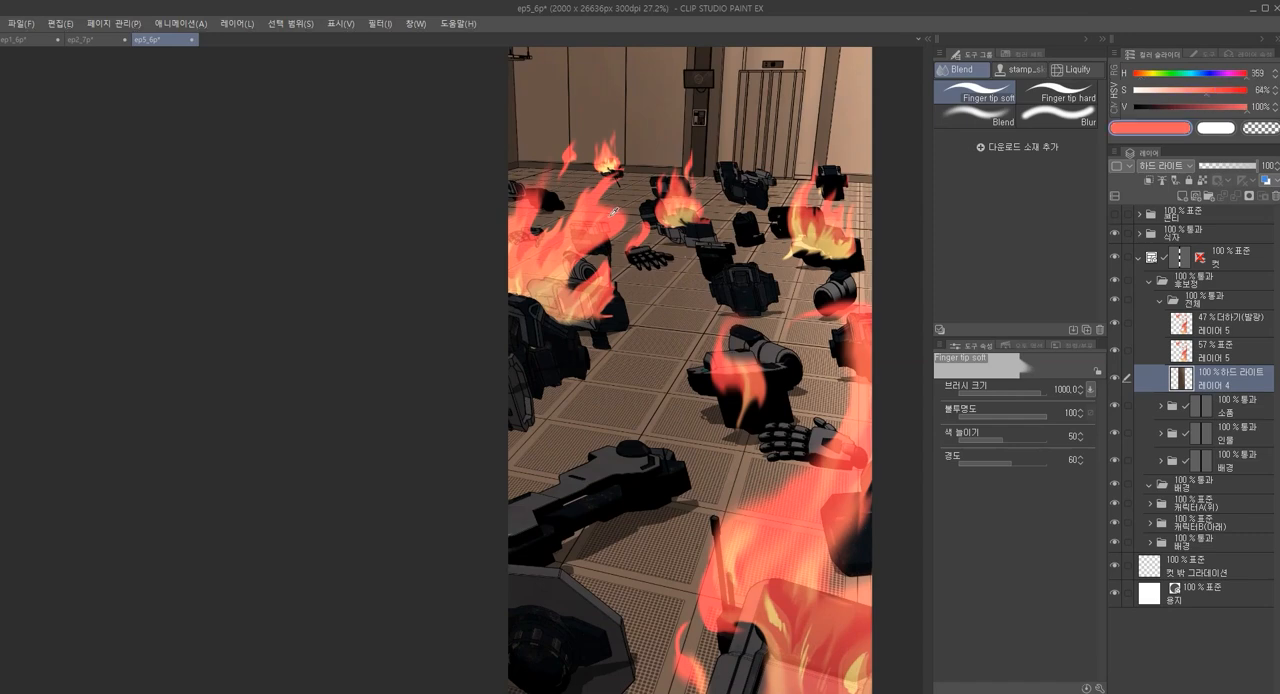
pyautogui.scroll(-2, 615, 228)
pyautogui.press(']')
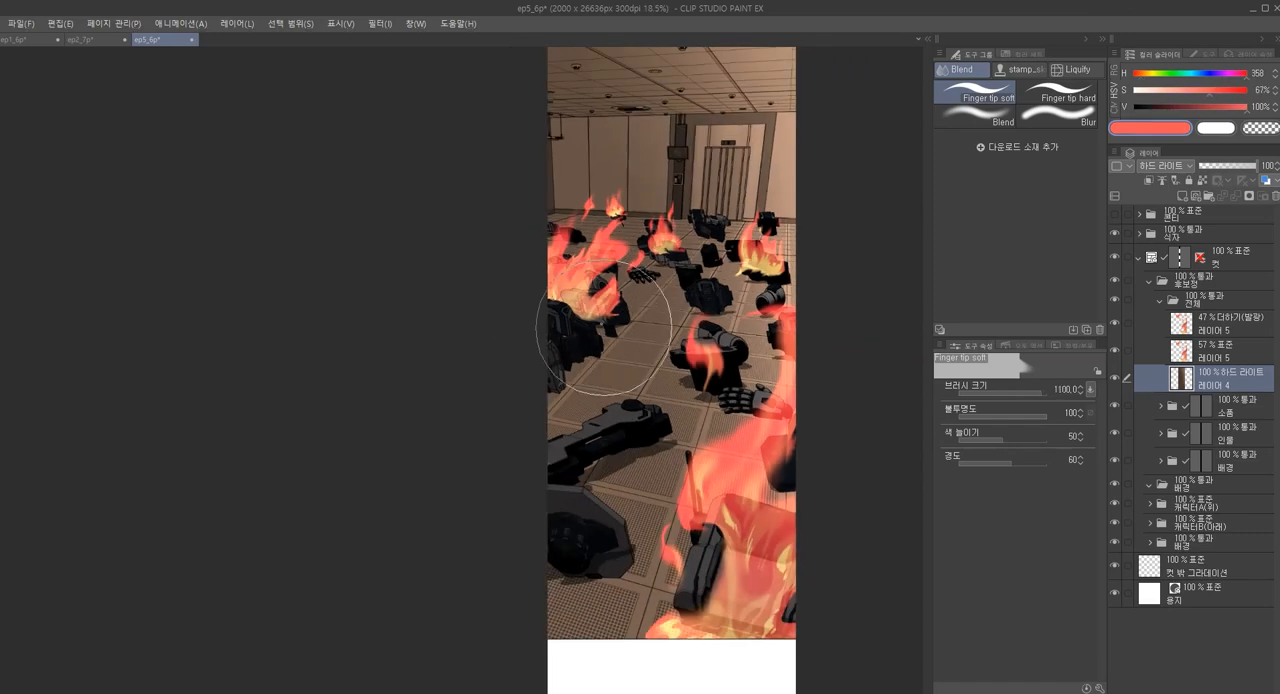
pyautogui.press('p')
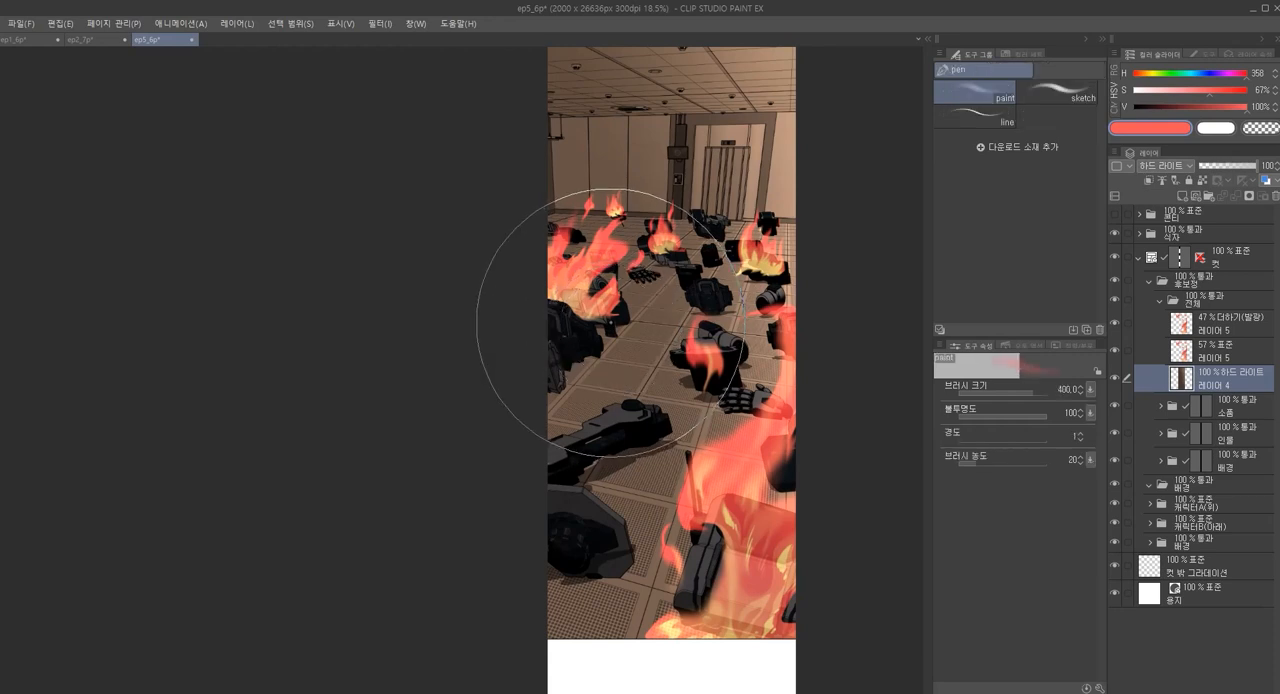
# Try glow strokes over the debris beside the left flame, setting the colour's hue to 11 and the brush size to 300
pyautogui.moveTo(600, 316); pyautogui.dragTo(594, 326)
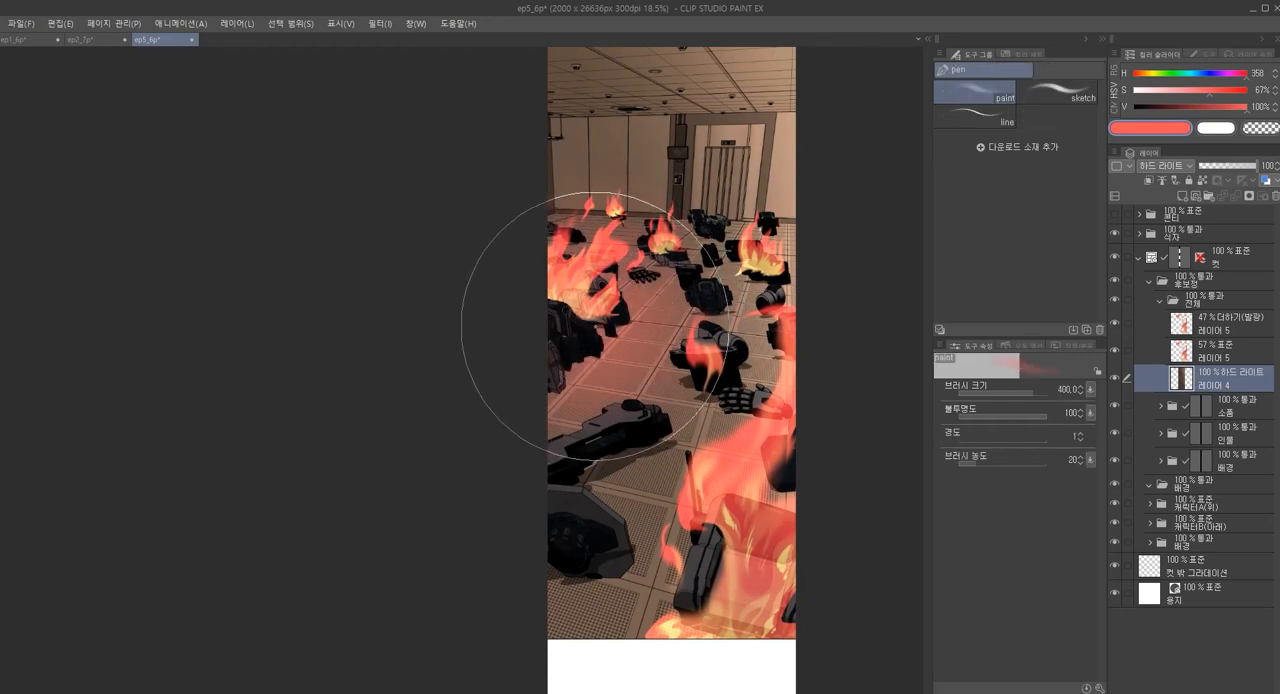
pyautogui.hotkey('ctrl', 'z')
pyautogui.click(1138, 83)
pyautogui.moveTo(586, 350); pyautogui.dragTo(588, 327)
pyautogui.hotkey('ctrl', 'z')
pyautogui.press('[')
pyautogui.press('[')
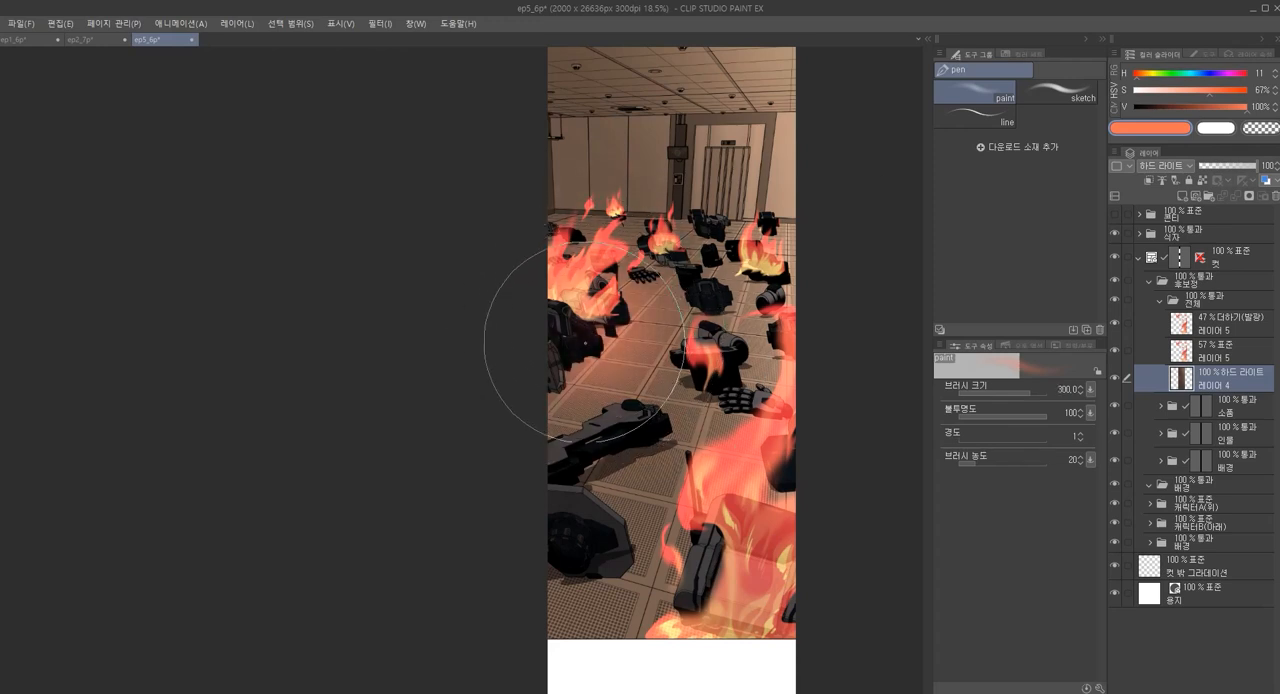
# Paint orange glow around the small rear flames and the debris near the doorway, finishing at brush size 175
pyautogui.moveTo(647, 245)
pyautogui.mouseDown()
pyautogui.moveTo(604, 207)
pyautogui.moveTo(615, 174)
pyautogui.mouseUp()
pyautogui.moveTo(700, 261); pyautogui.dragTo(695, 256)
pyautogui.moveTo(695, 252)
pyautogui.mouseDown()
pyautogui.moveTo(762, 263)
pyautogui.moveTo(742, 266)
pyautogui.mouseUp()
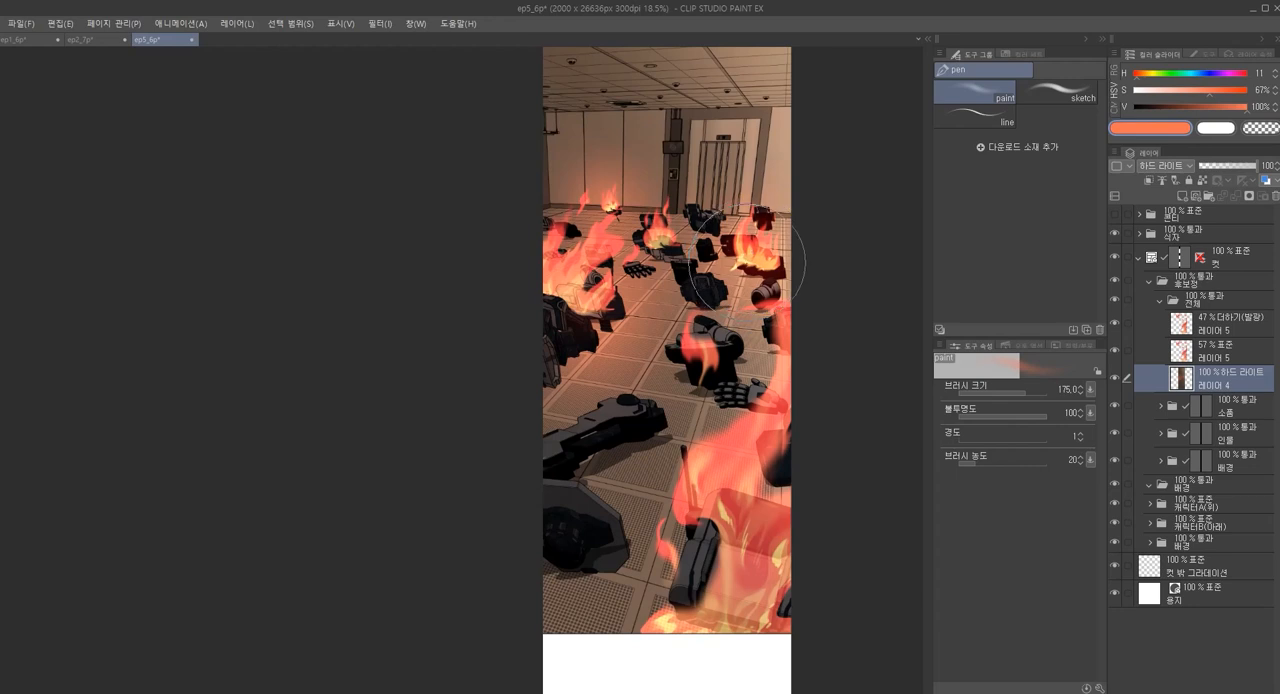
# Paint orange light over the foreground floor and debris around the large flame with the paint brush at size 300
pyautogui.scroll(-2, 759, 297)
pyautogui.press(']')
pyautogui.press(']')
pyautogui.press(']')
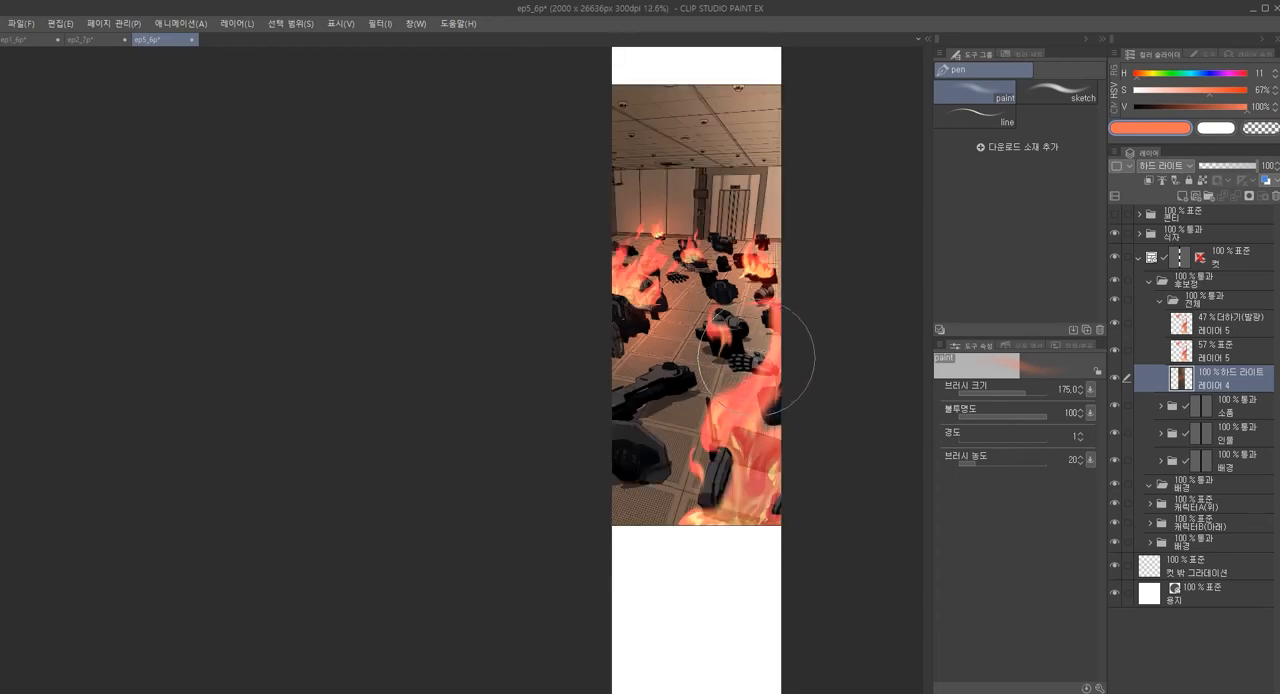
pyautogui.moveTo(708, 452)
pyautogui.mouseDown()
pyautogui.moveTo(690, 477)
pyautogui.moveTo(717, 475)
pyautogui.moveTo(726, 457)
pyautogui.moveTo(670, 520)
pyautogui.moveTo(715, 479)
pyautogui.moveTo(733, 489)
pyautogui.moveTo(708, 527)
pyautogui.moveTo(719, 476)
pyautogui.mouseUp()
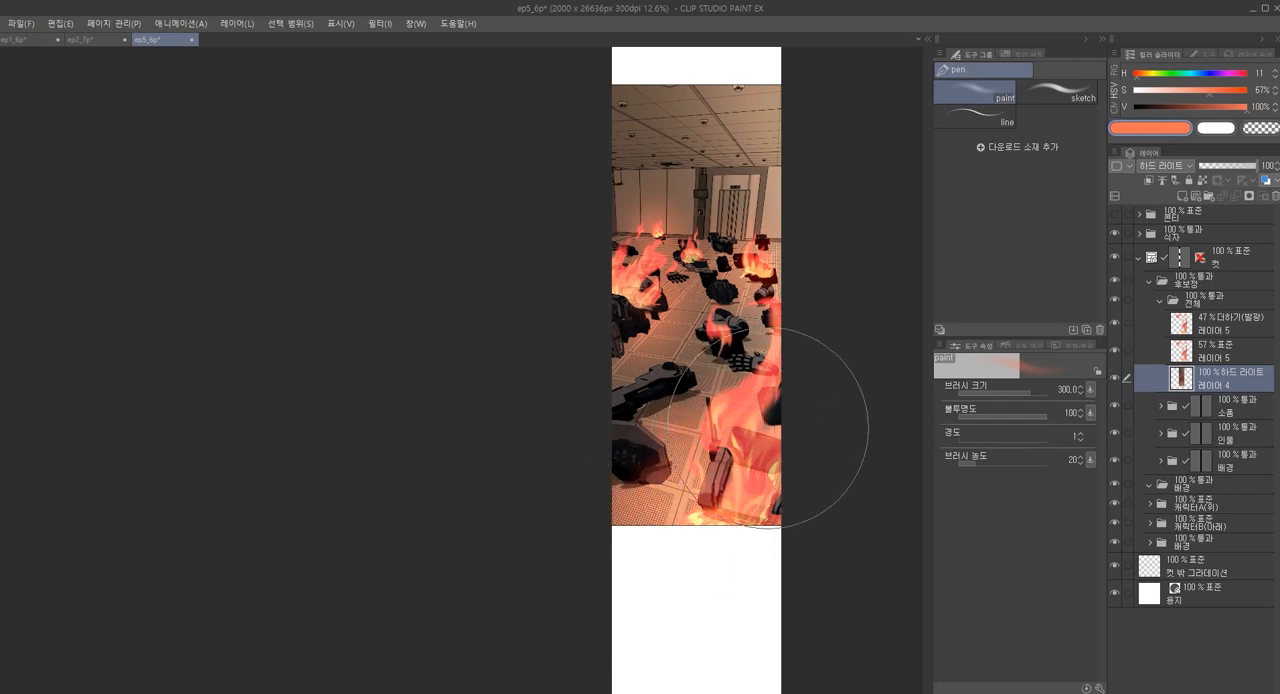
# Extend the orange glow over the mid-room floor and the back wall, using paint brush sizes 175 and 350
pyautogui.press('[')
pyautogui.press('[')
pyautogui.press('[')
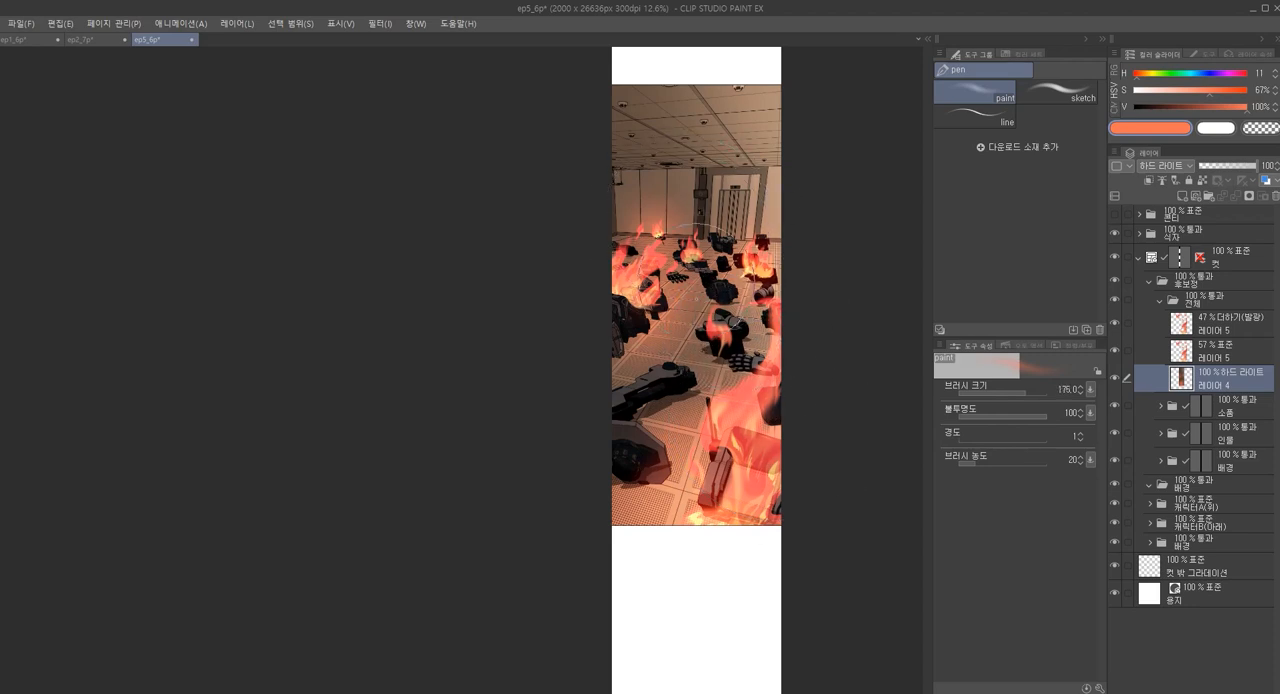
pyautogui.press(']')
pyautogui.press(']')
pyautogui.press(']')
pyautogui.press(']')
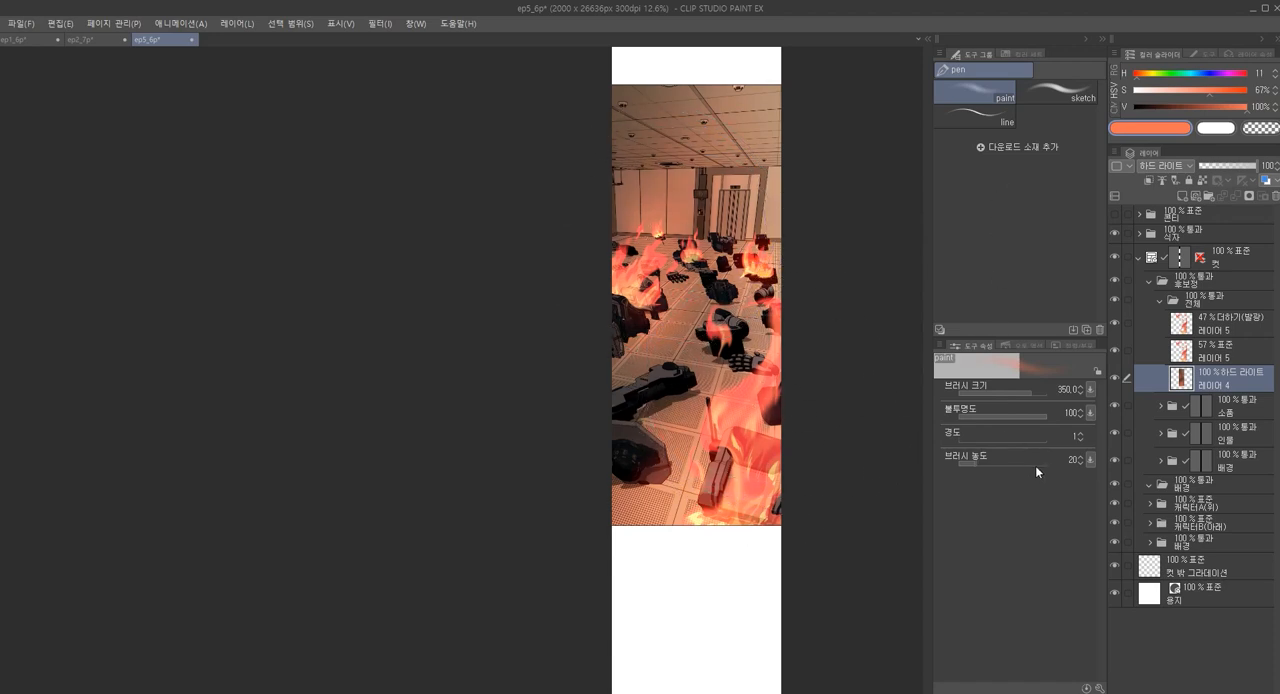
# Open the smoke brush group and change its brush display to 타일
pyautogui.click(929, 39)
pyautogui.click(928, 38)
pyautogui.press('b')
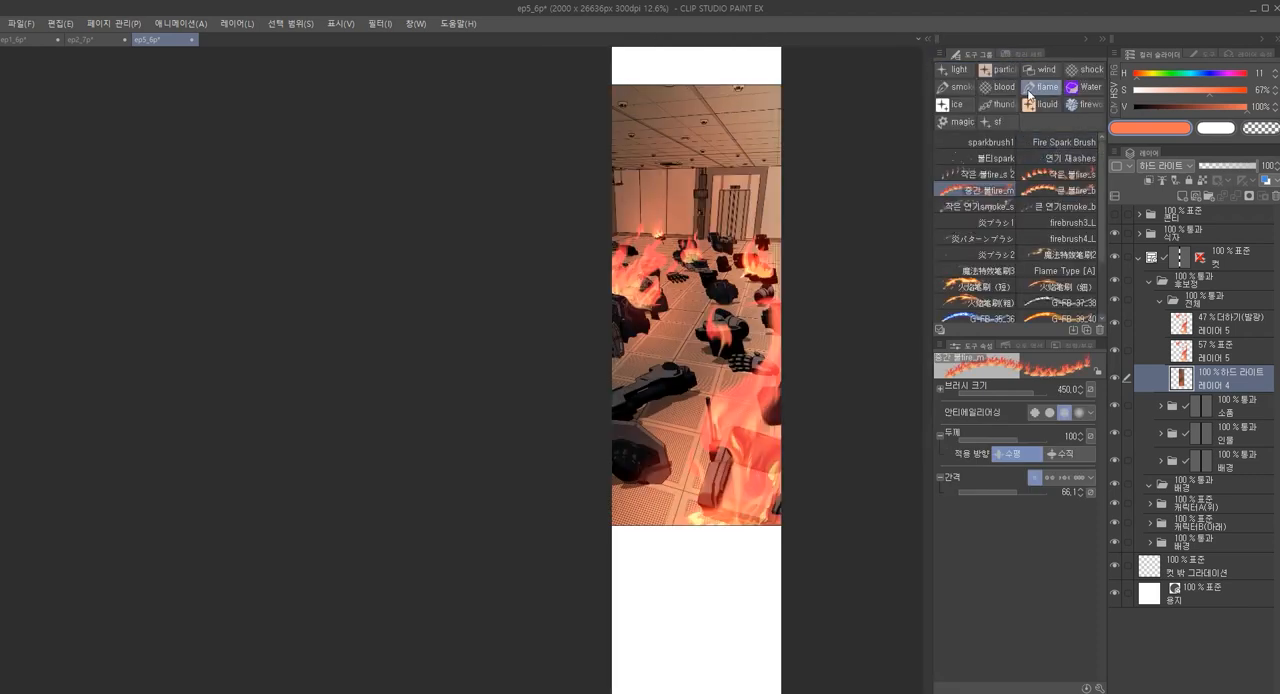
pyautogui.click(958, 90)
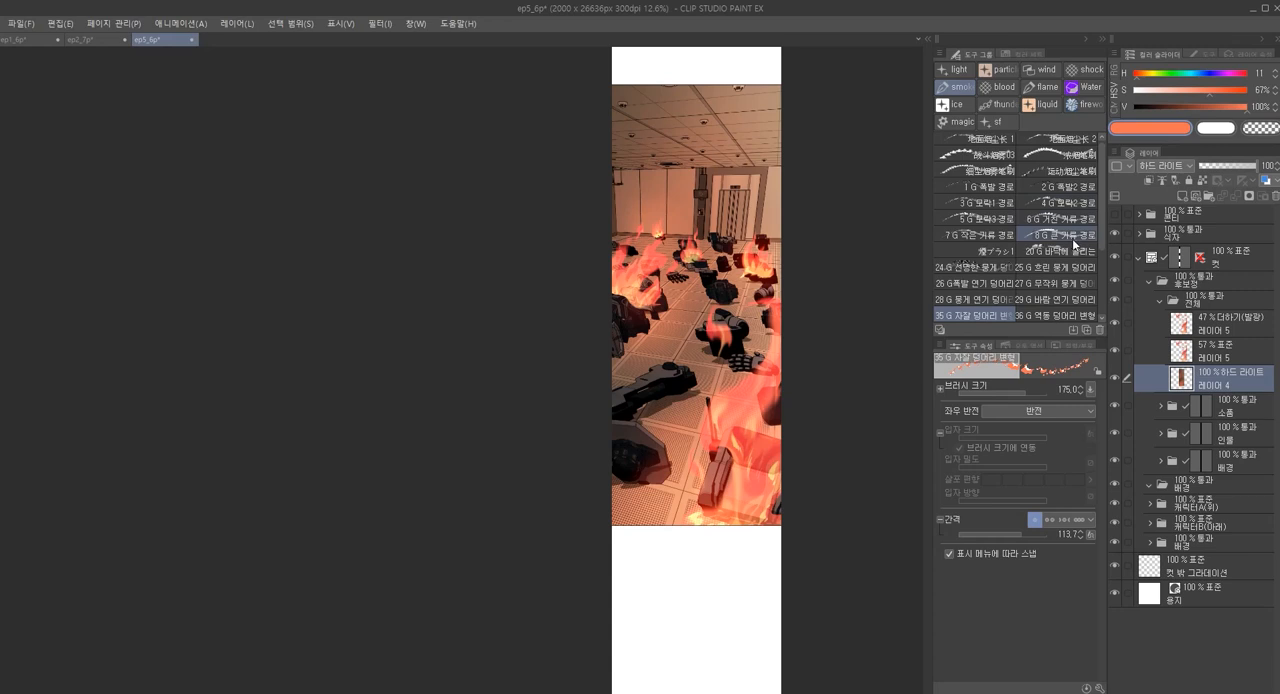
pyautogui.scroll(-1, 1072, 238)
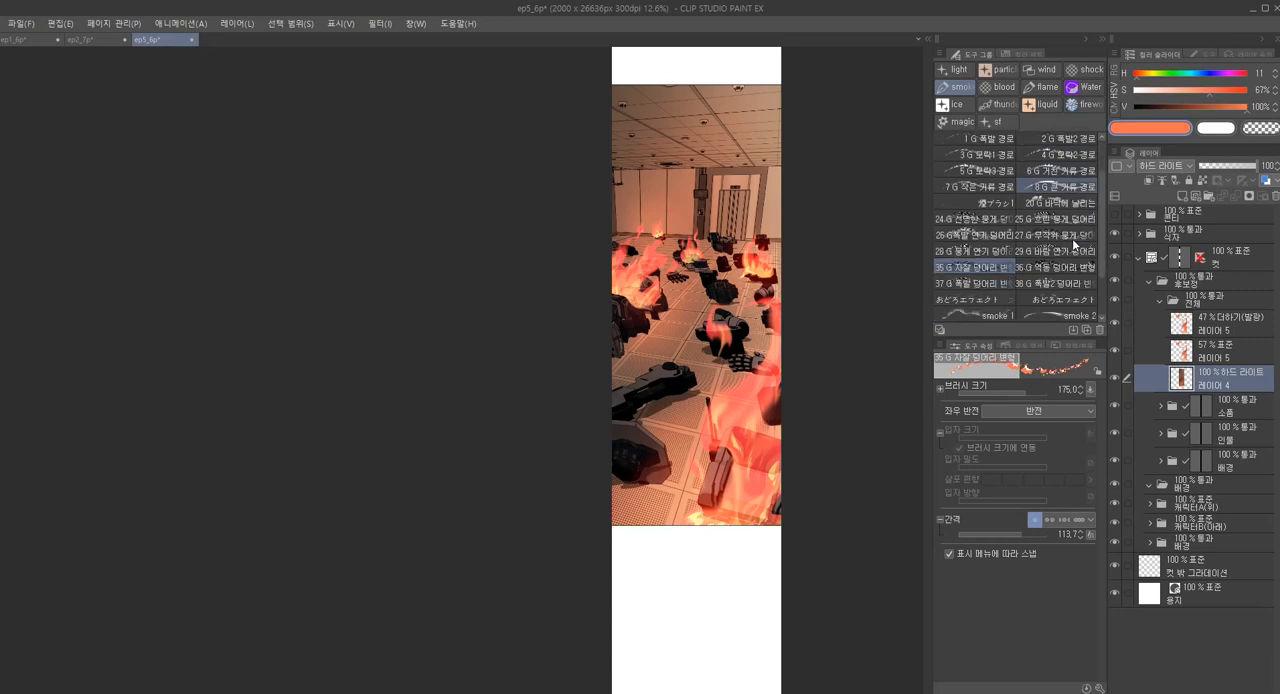
pyautogui.scroll(-1, 1072, 238)
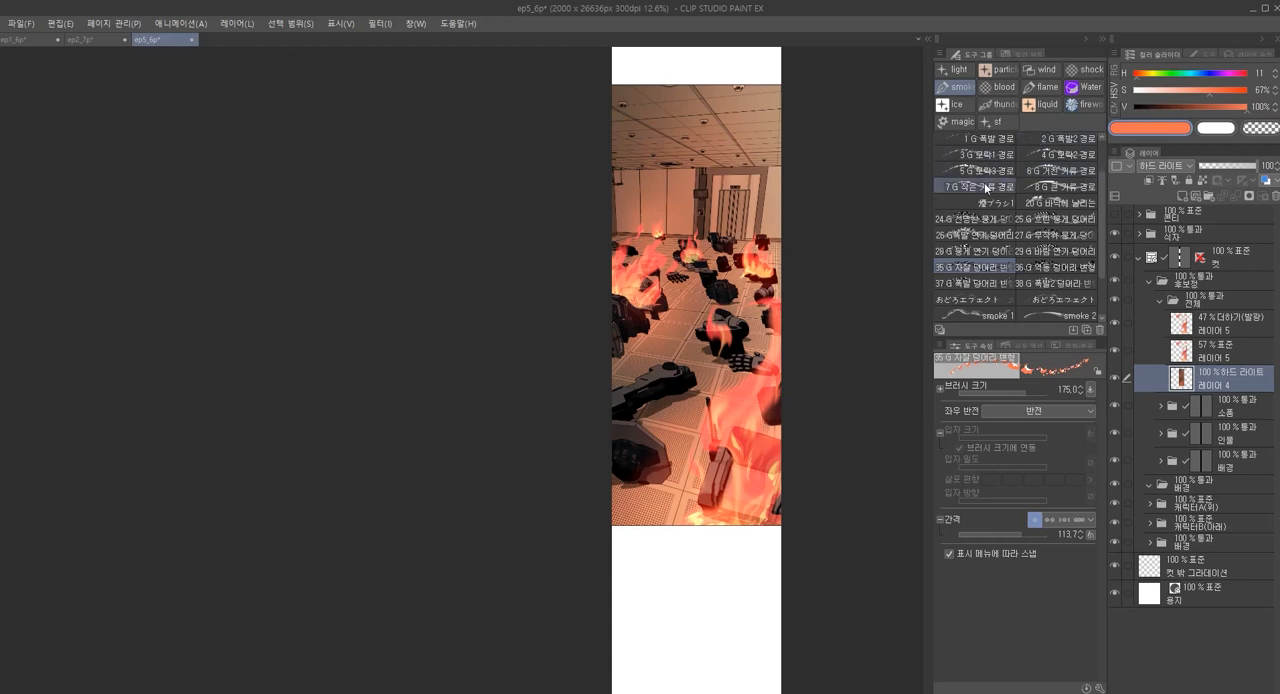
pyautogui.click(938, 55)
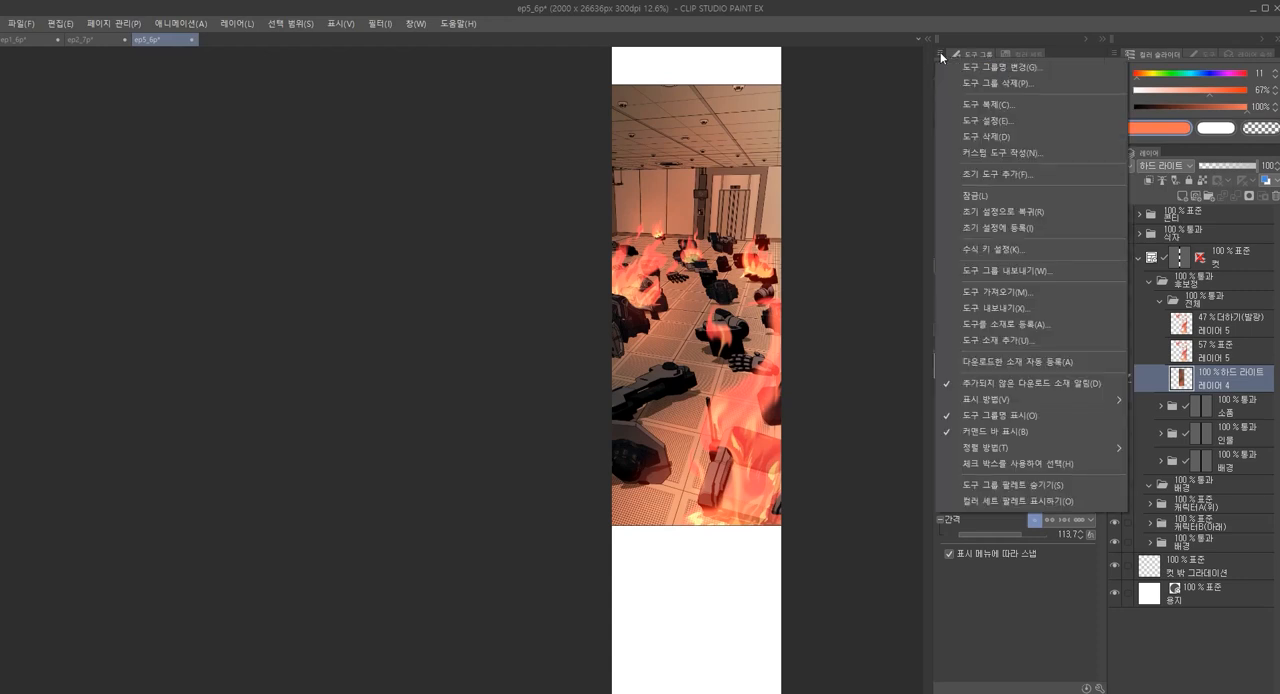
pyautogui.click(940, 52)
pyautogui.click(940, 52)
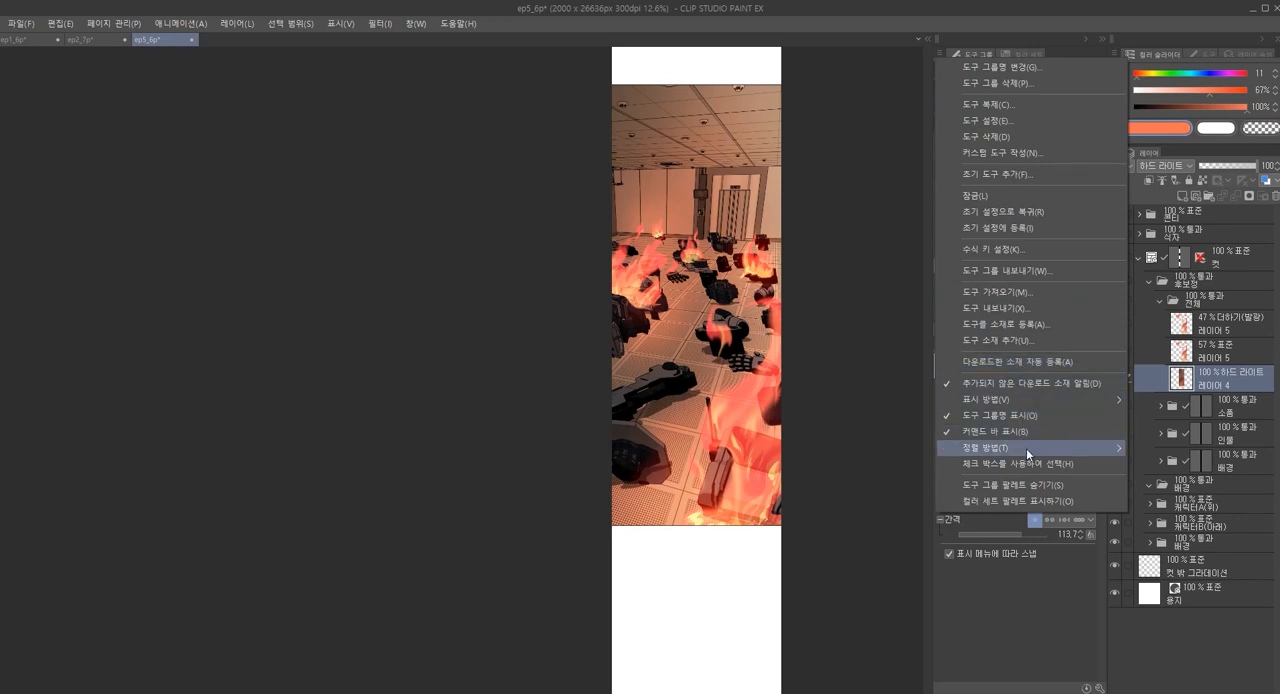
pyautogui.moveTo(1025, 397)
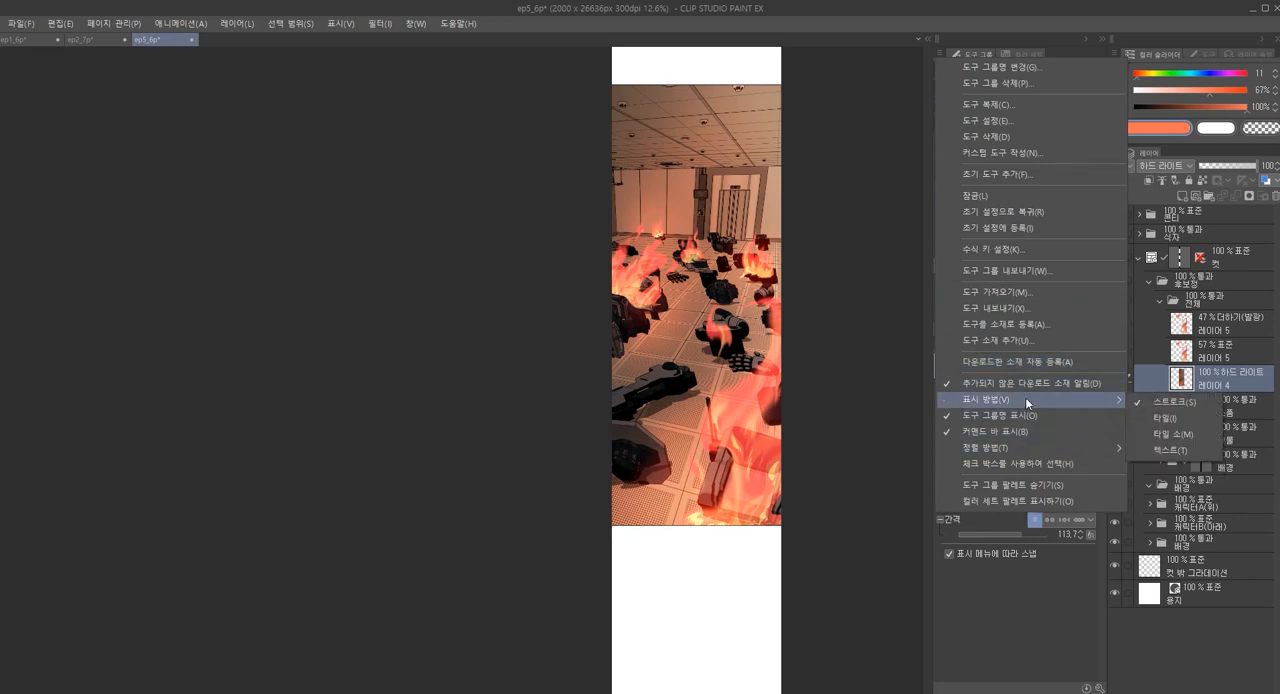
pyautogui.click(1172, 419)
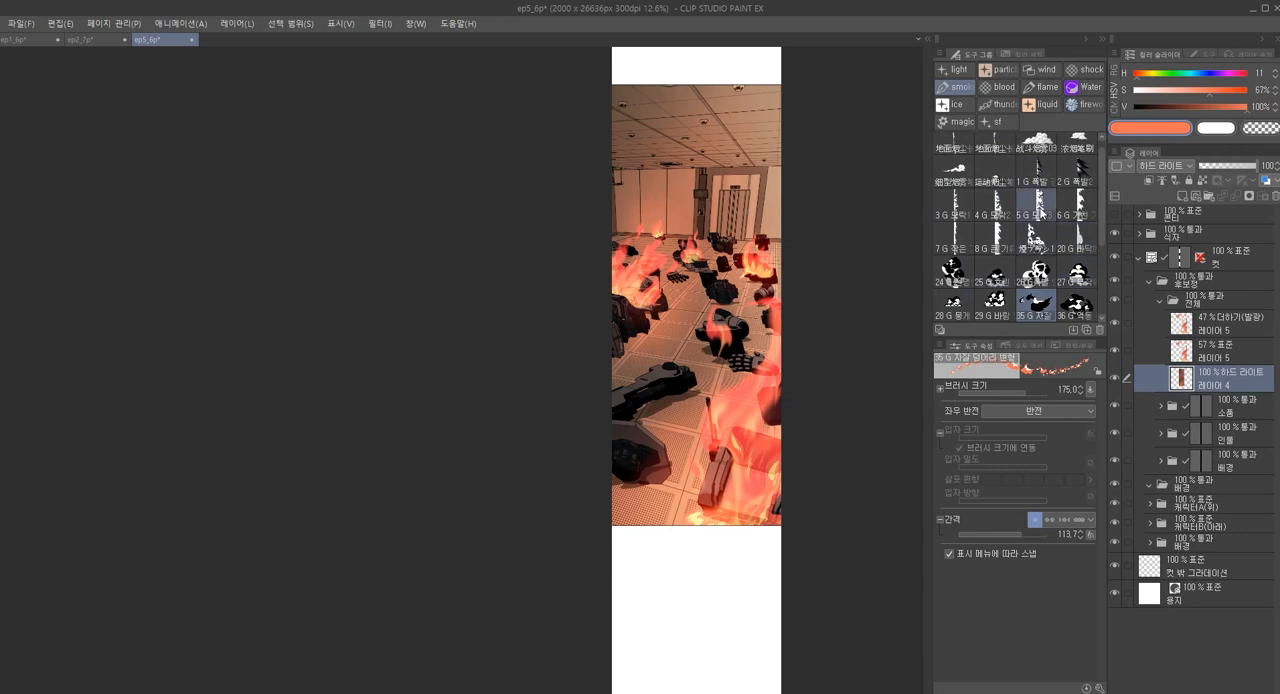
# Choose the smoke brush 36 G 역동 덩어리 변형 and add a new layer directly beneath the 하드 라이트 layer 레이어 4
pyautogui.scroll(-1, 1041, 216)
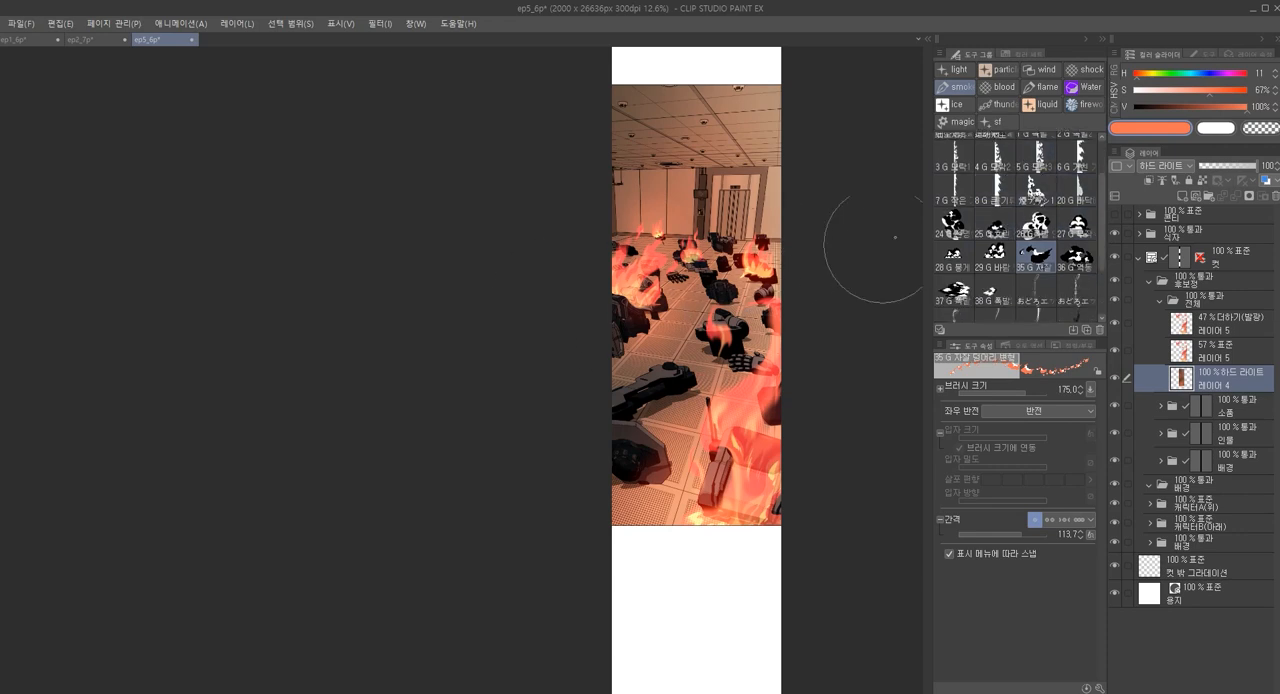
pyautogui.click(967, 239)
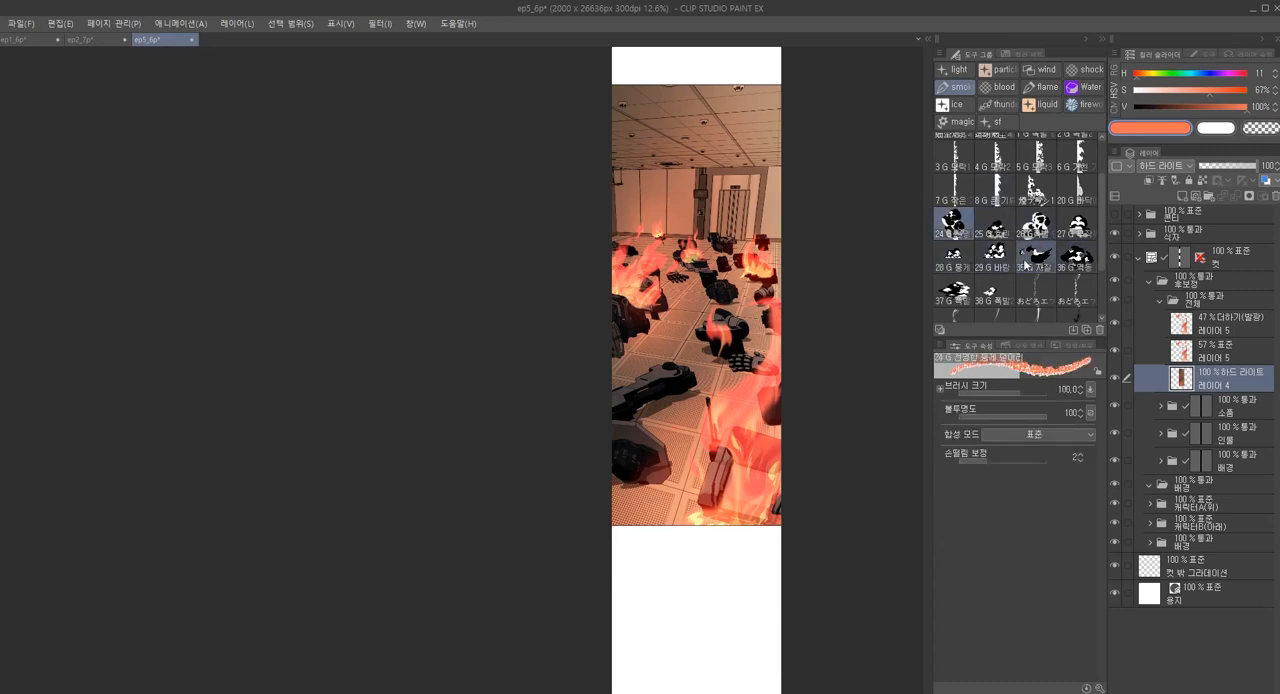
pyautogui.click(1074, 257)
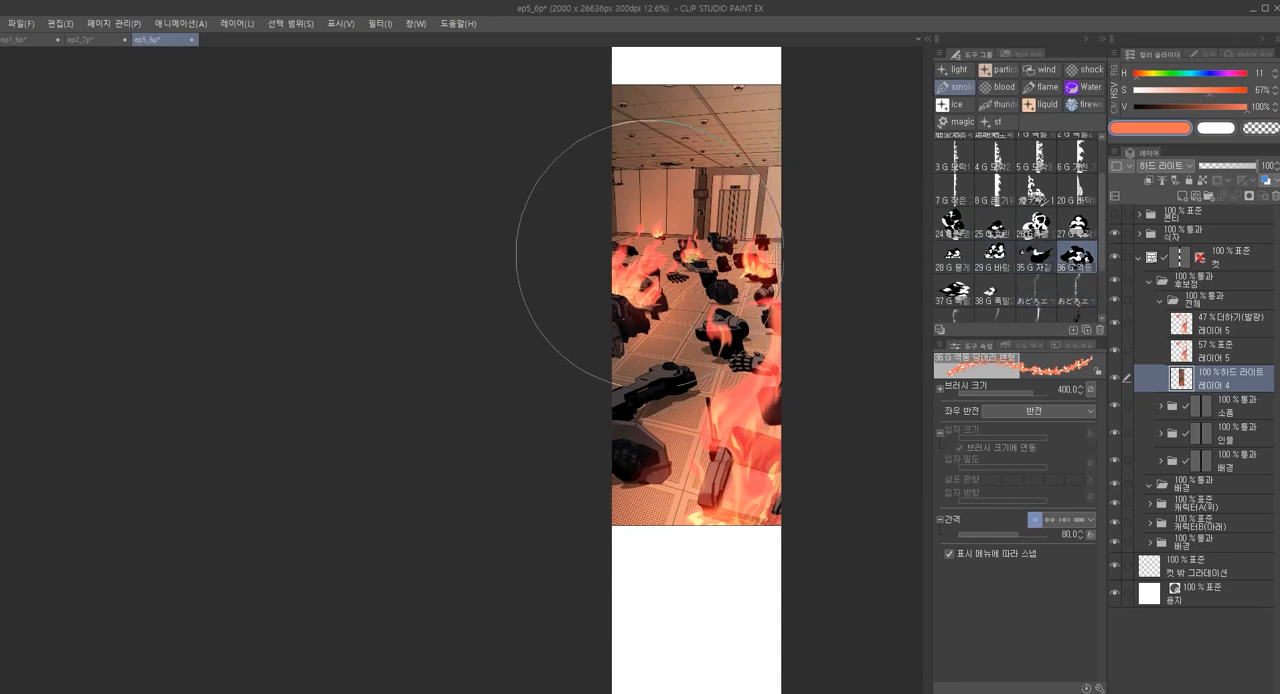
pyautogui.hotkey('ctrl', 'shift', 'n')
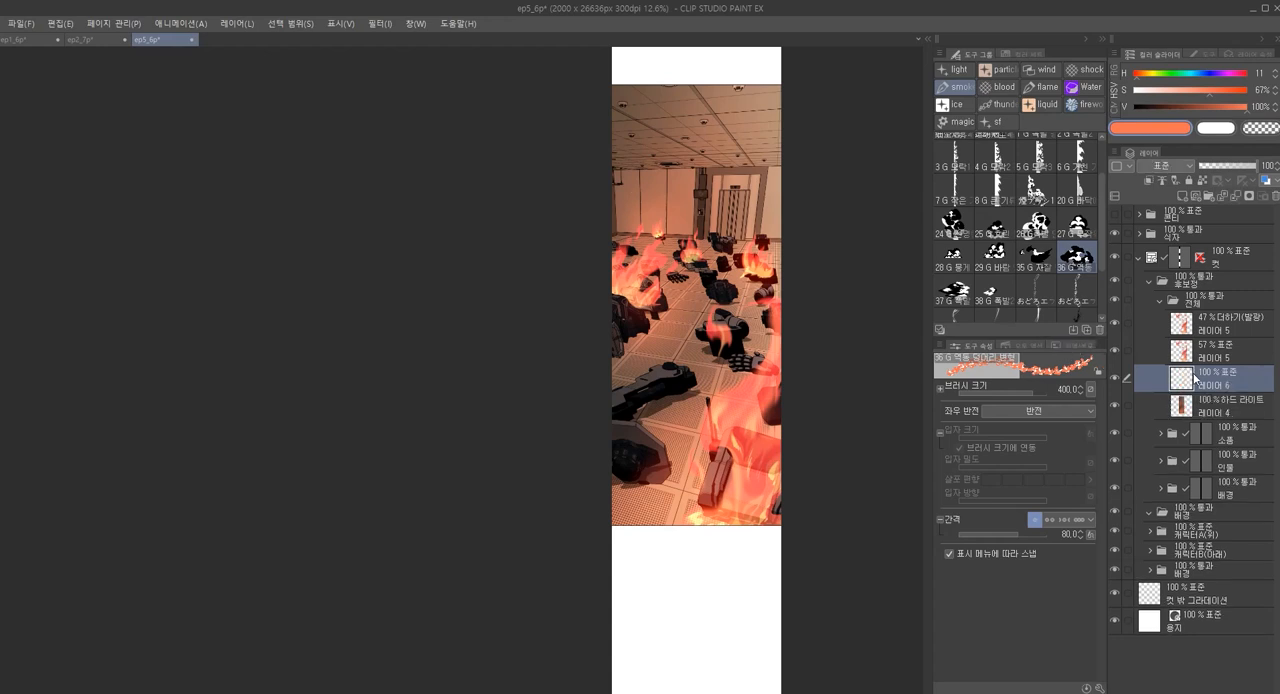
pyautogui.moveTo(1208, 368); pyautogui.dragTo(1208, 416)
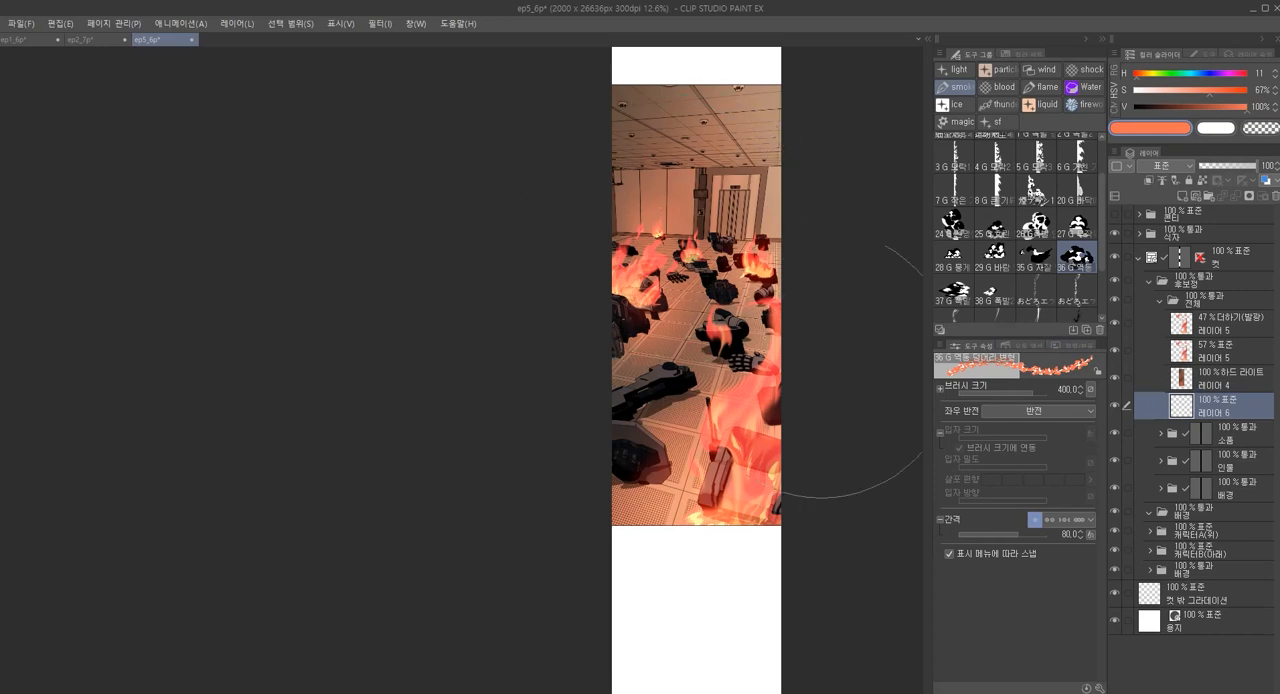
# Undo a test smoke stamp and set the drawing colour to neutral grey with saturation 0% and value 38%
pyautogui.click(633, 236)
pyautogui.hotkey('ctrl', 'z')
pyautogui.click(1176, 104)
pyautogui.moveTo(1175, 93); pyautogui.dragTo(1122, 89)
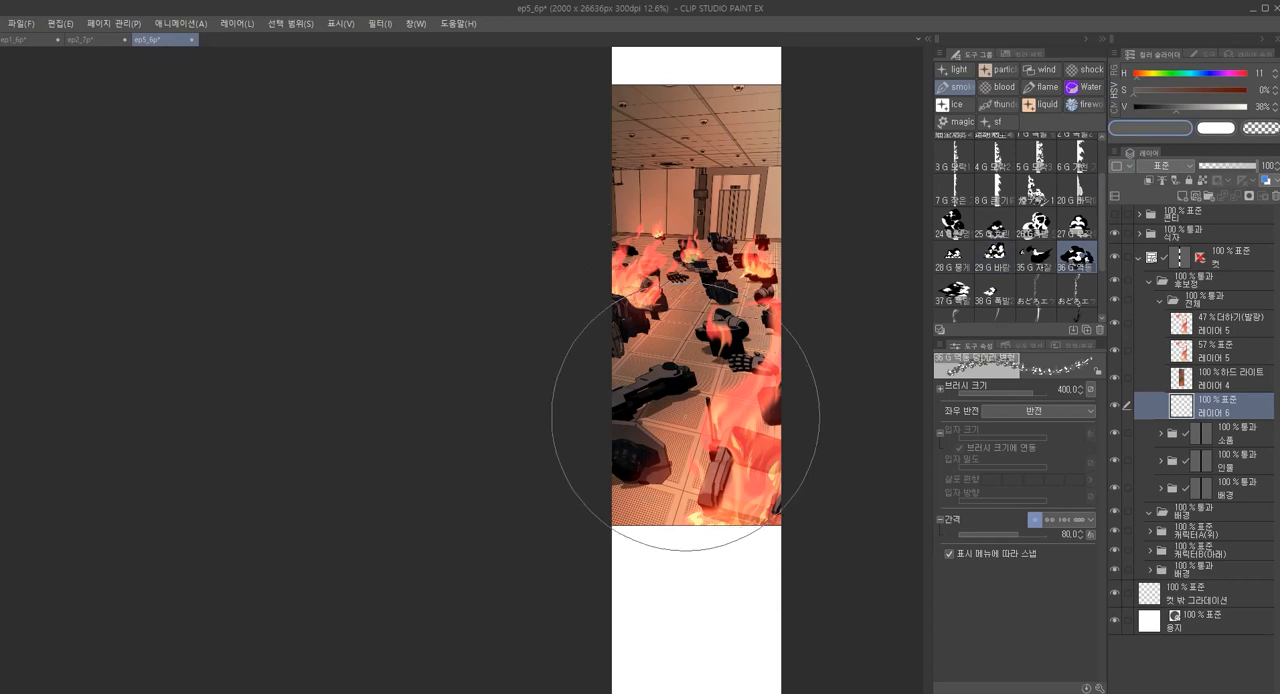
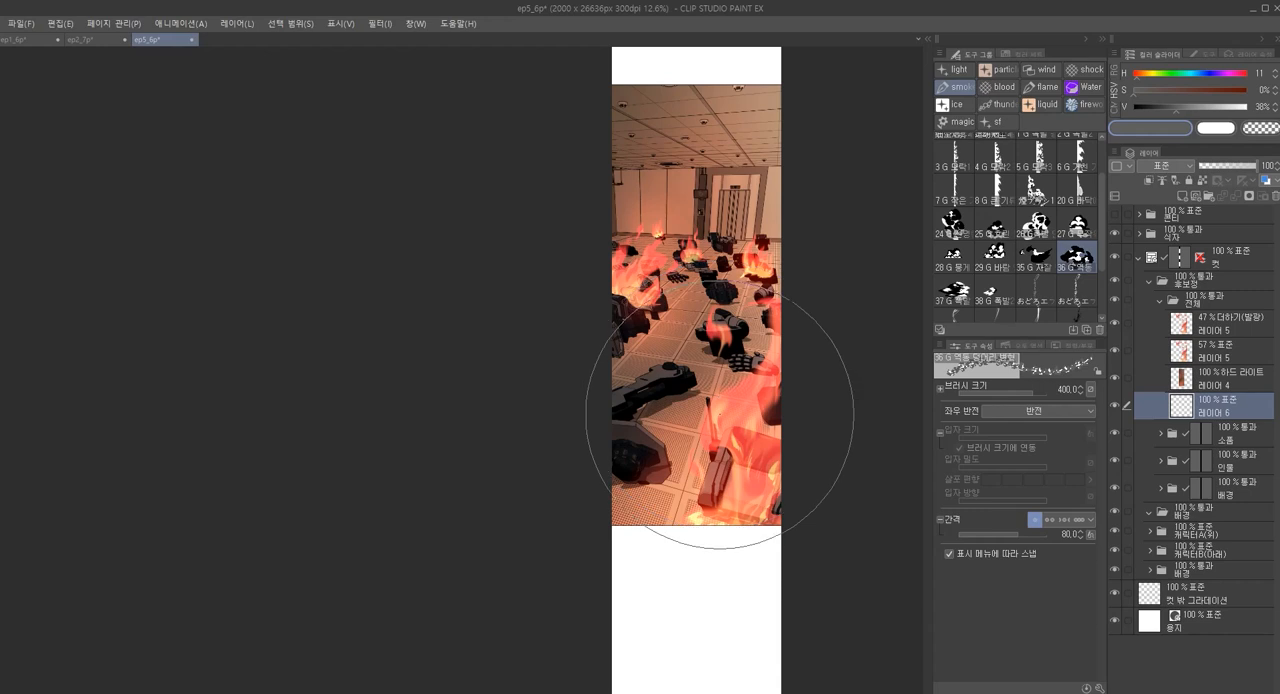
# Set the main drawing colour to value 15% and the secondary colour to neutral grey with value 34%
pyautogui.click(1155, 107)
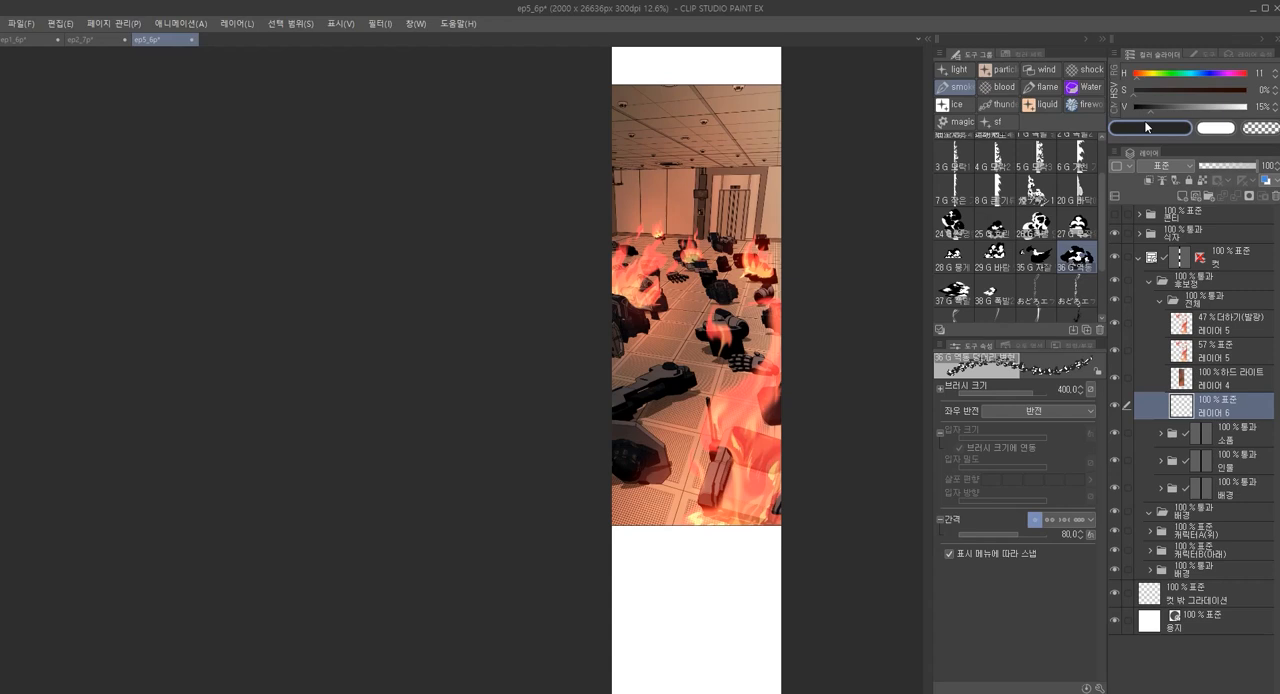
pyautogui.click(686, 286)
pyautogui.hotkey('ctrl', 'z')
pyautogui.click(1211, 137)
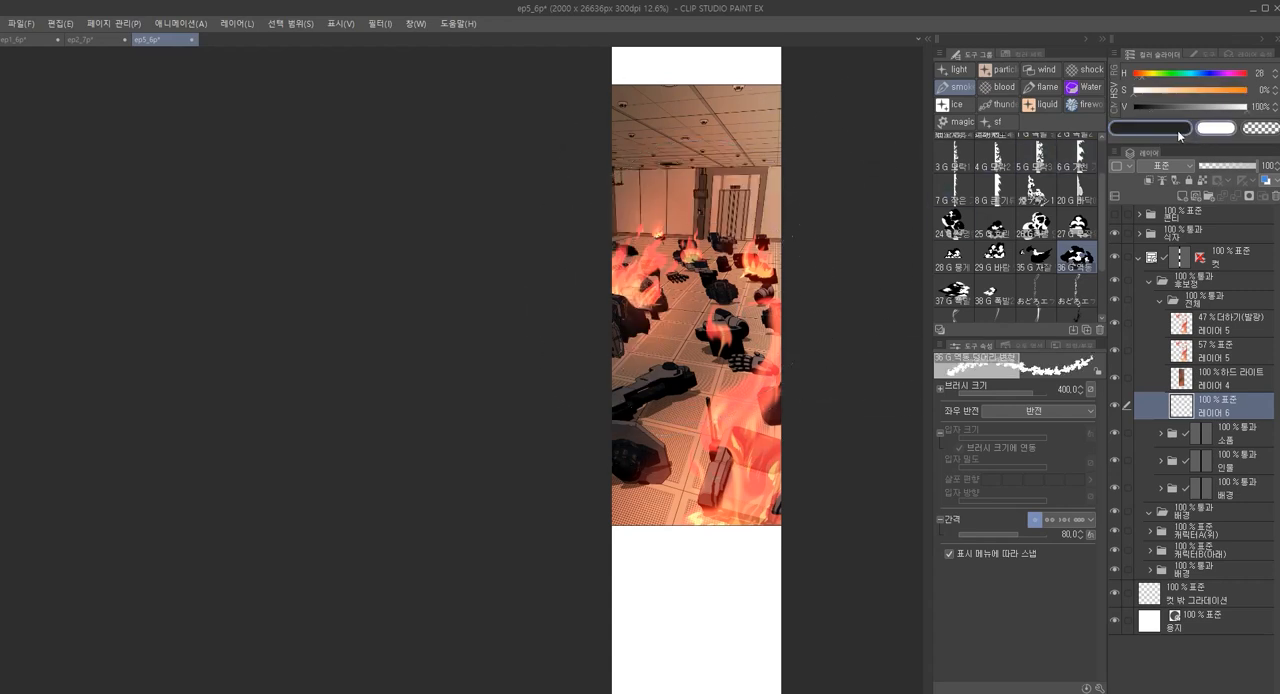
pyautogui.moveTo(1156, 106); pyautogui.dragTo(1172, 109)
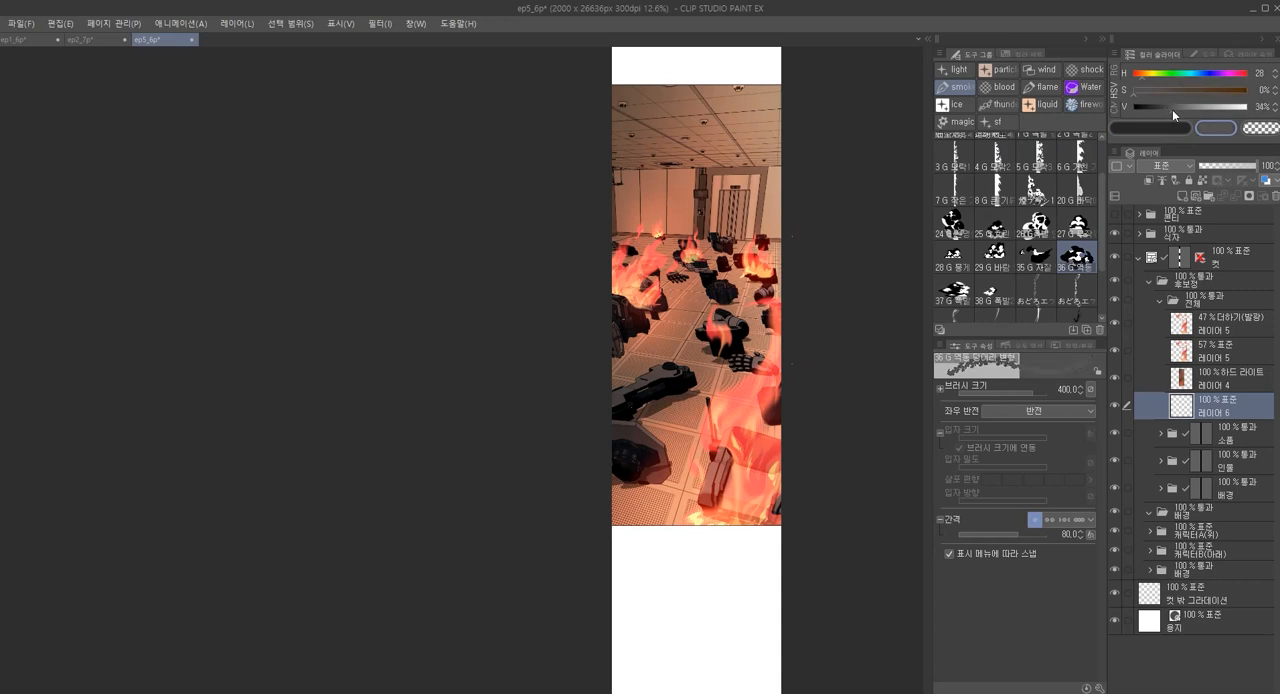
pyautogui.click(1121, 130)
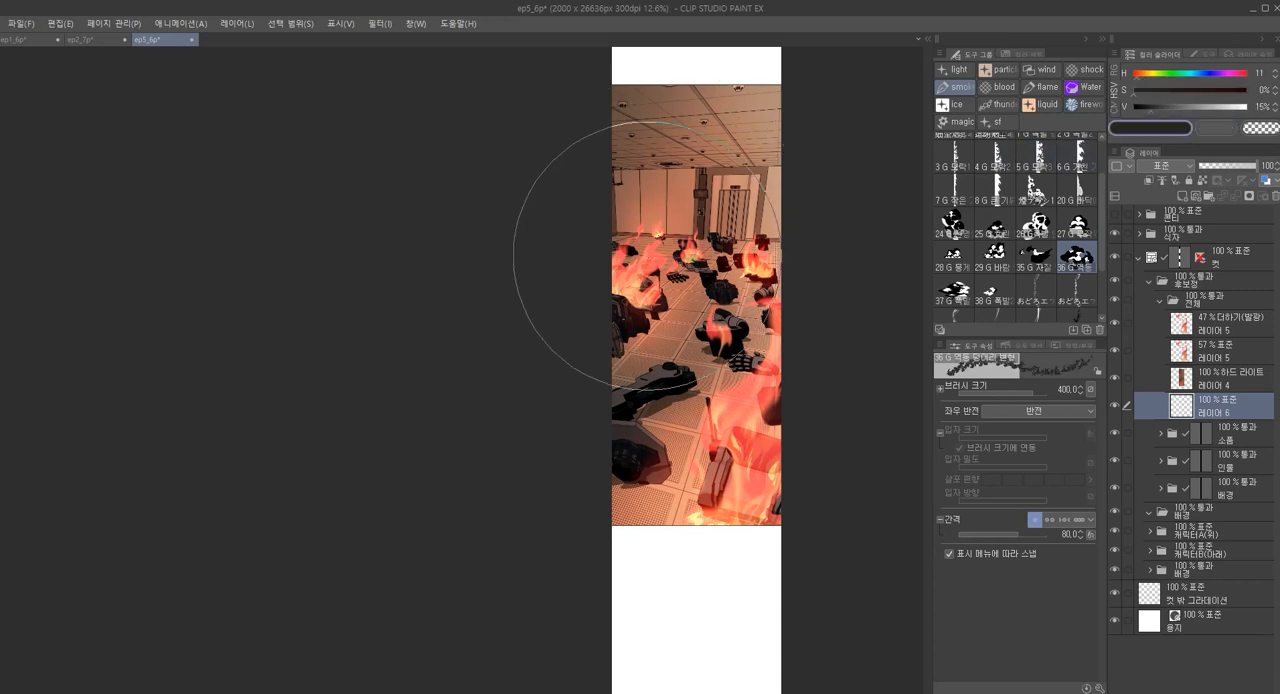
# Try large dark smoke strokes at brush size 400 over the fire by the left wall
pyautogui.click(655, 192)
pyautogui.hotkey('ctrl', 'z')
pyautogui.moveTo(650, 180)
pyautogui.mouseDown()
pyautogui.moveTo(619, 214)
pyautogui.moveTo(685, 203)
pyautogui.moveTo(644, 252)
pyautogui.mouseUp()
pyautogui.hotkey('ctrl', 'z')
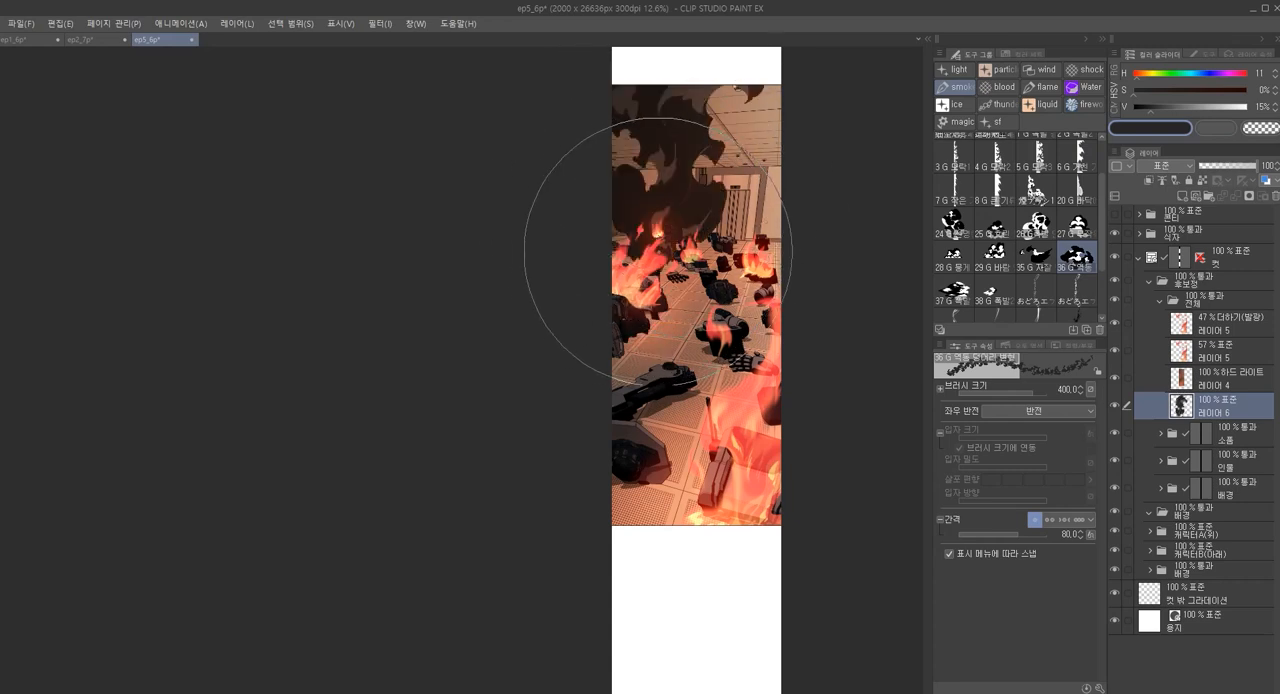
pyautogui.hotkey('ctrl', 'z')
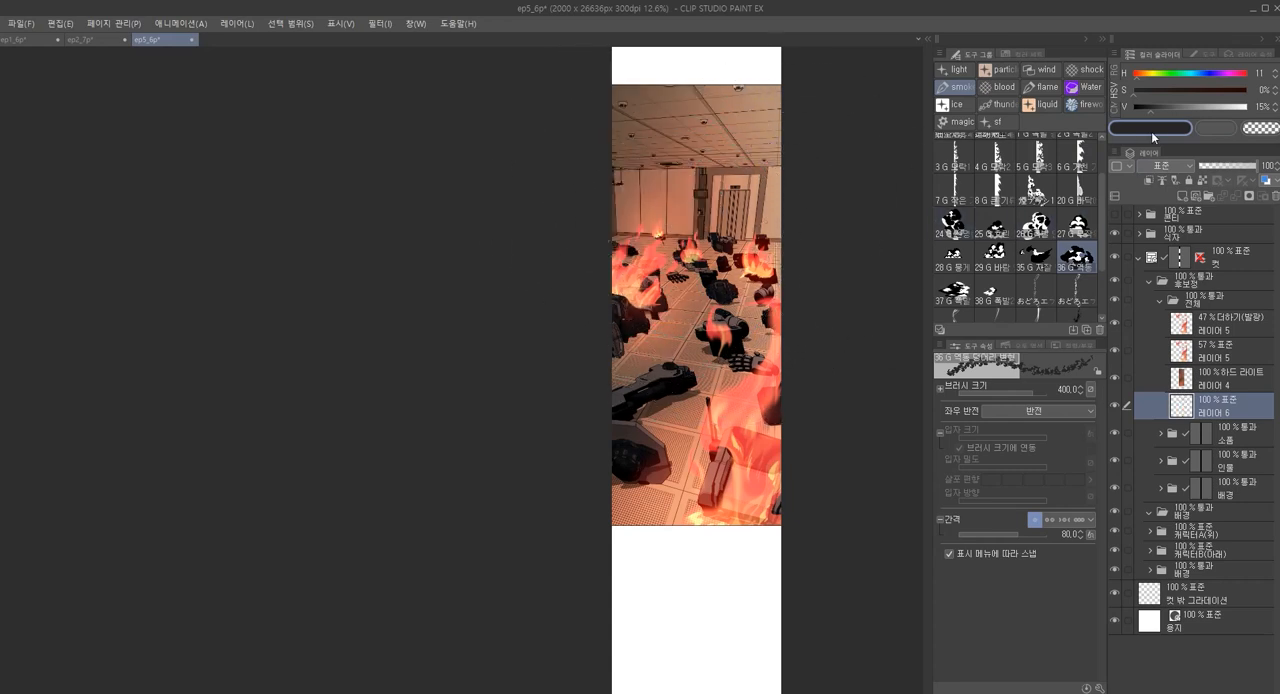
# Lighten the main colour to value 28% and paint smoke up the left wall at brush size 300
pyautogui.moveTo(1158, 114); pyautogui.dragTo(1160, 115)
pyautogui.press('[')
pyautogui.press('[')
pyautogui.moveTo(658, 202); pyautogui.dragTo(632, 263)
pyautogui.hotkey('ctrl', 'z')
pyautogui.moveTo(637, 194); pyautogui.dragTo(620, 265)
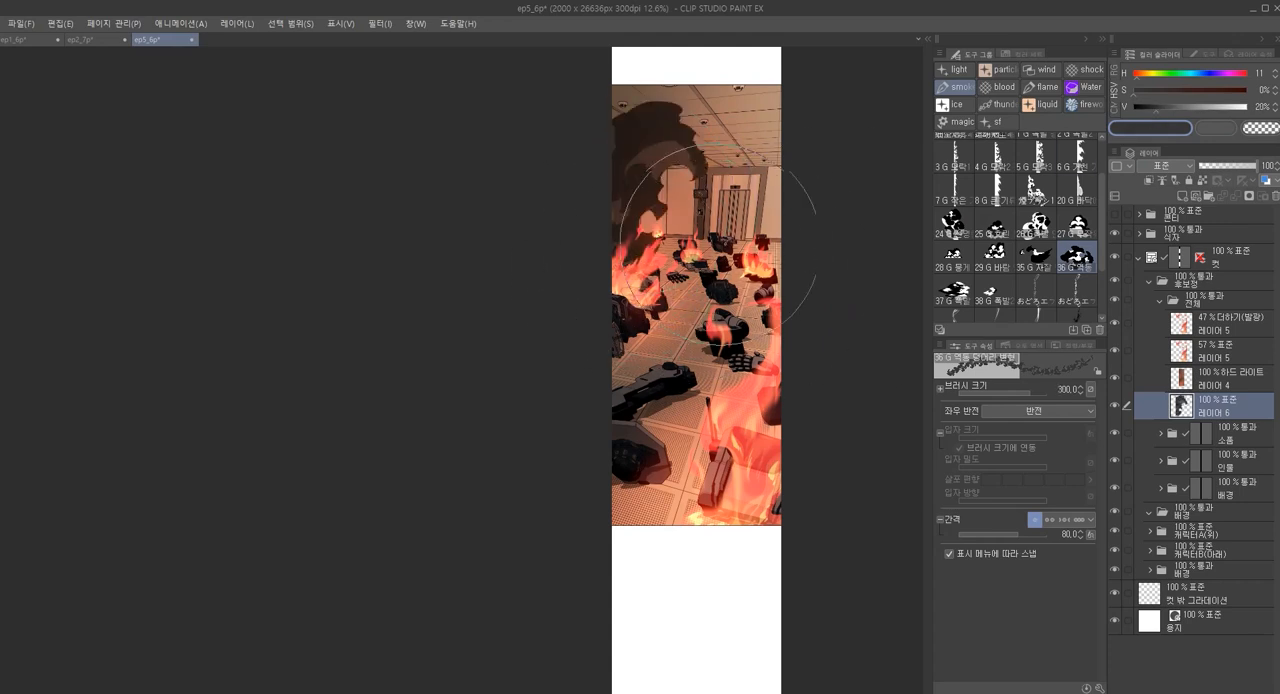
# Set the main colour's value to 20% and stamp smaller smoke plumes above the rear fires at brush size 175
pyautogui.press('[')
pyautogui.press('[')
pyautogui.click(758, 240)
pyautogui.hotkey('ctrl', 'z')
pyautogui.press('[')
pyautogui.moveTo(788, 222)
pyautogui.mouseDown()
pyautogui.moveTo(767, 239)
pyautogui.moveTo(669, 237)
pyautogui.mouseUp()
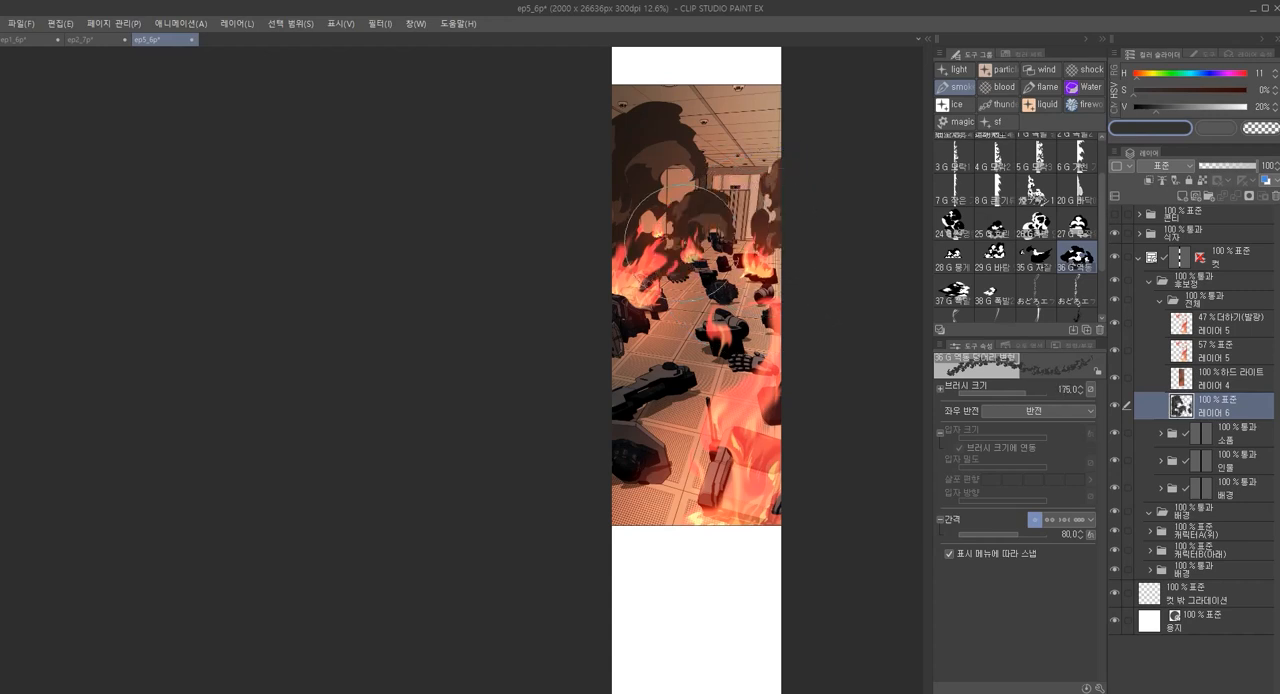
# Replace the smoke plume in front of the back doorway with a slightly smaller stamp
pyautogui.hotkey('ctrl', 'z')
pyautogui.click(707, 218)
pyautogui.hotkey('ctrl', 'z')
pyautogui.press('[')
pyautogui.click(704, 232)
# Try a larger smoke stamp beyond the right edge of the panel and undo it, with the brush enlarged to 350
pyautogui.press(']')
pyautogui.press(']')
pyautogui.click(804, 312)
pyautogui.hotkey('ctrl', 'z')
pyautogui.hotkey('ctrl', 'z')
pyautogui.press(']')
pyautogui.press(']')
# Add a new layer above smoke layer 레이어 6 and move it to the top of the 전체 folder
pyautogui.click(1206, 336)
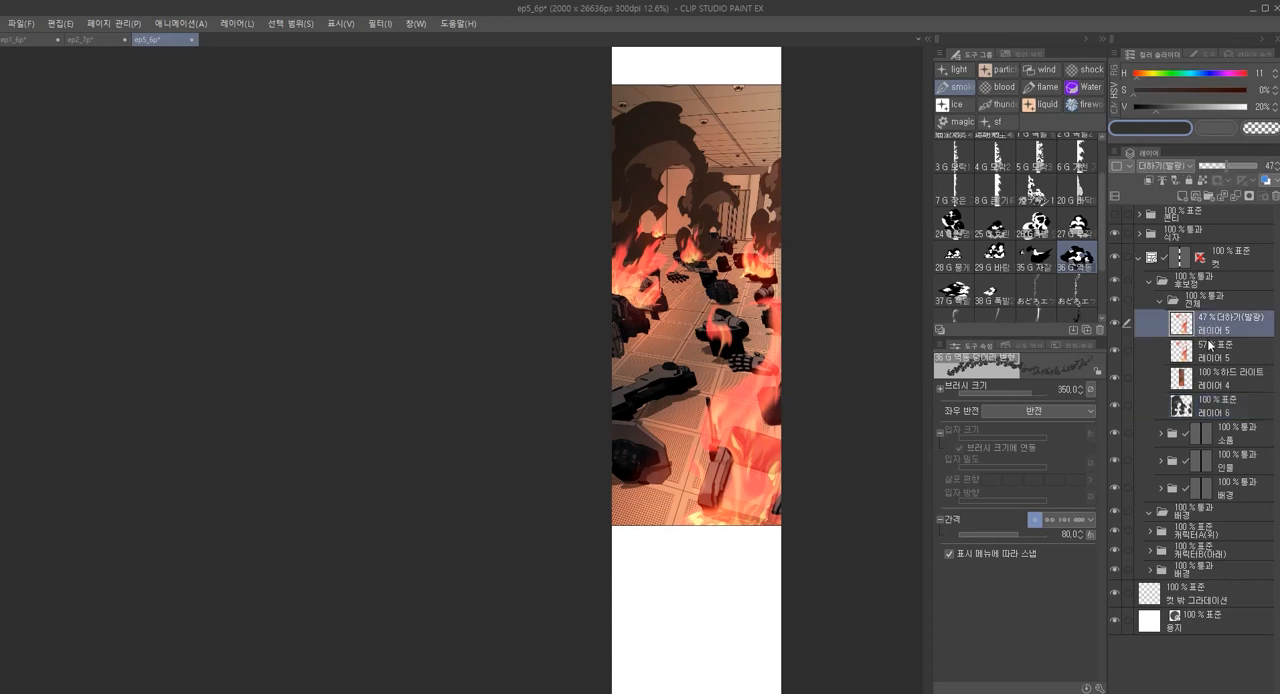
pyautogui.click(1212, 410)
pyautogui.hotkey('ctrl', 'shift', 'n')
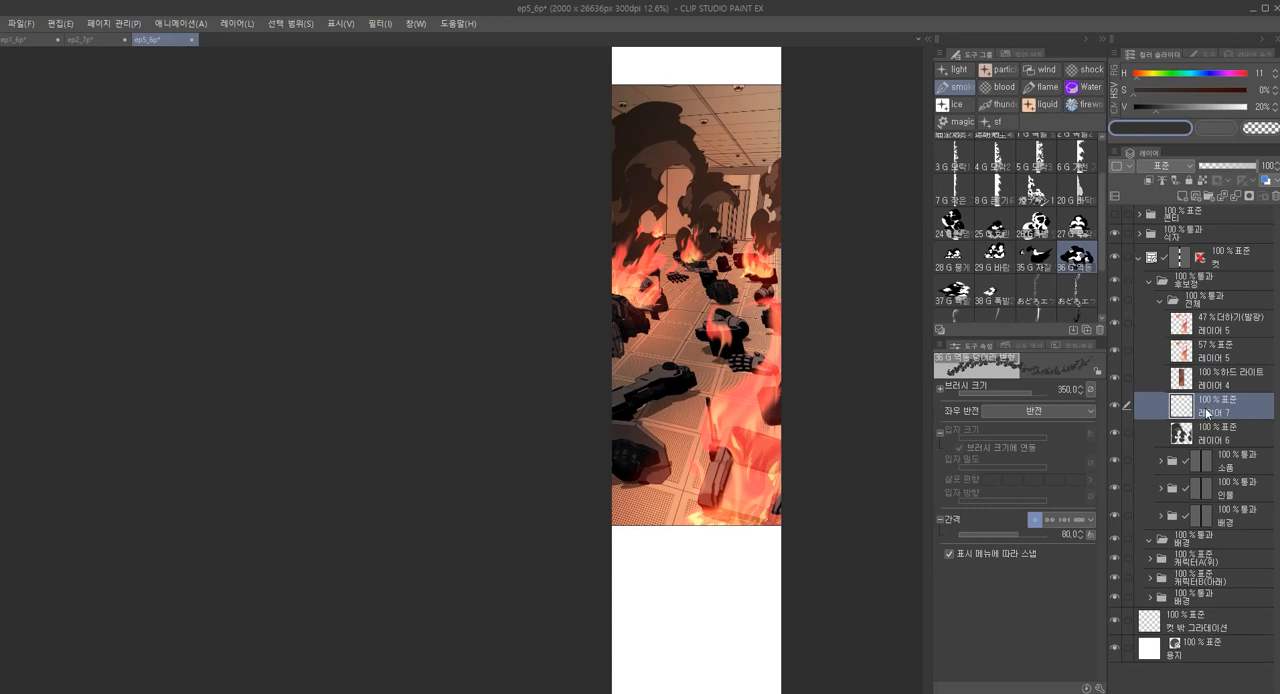
pyautogui.moveTo(1204, 410); pyautogui.dragTo(1200, 318)
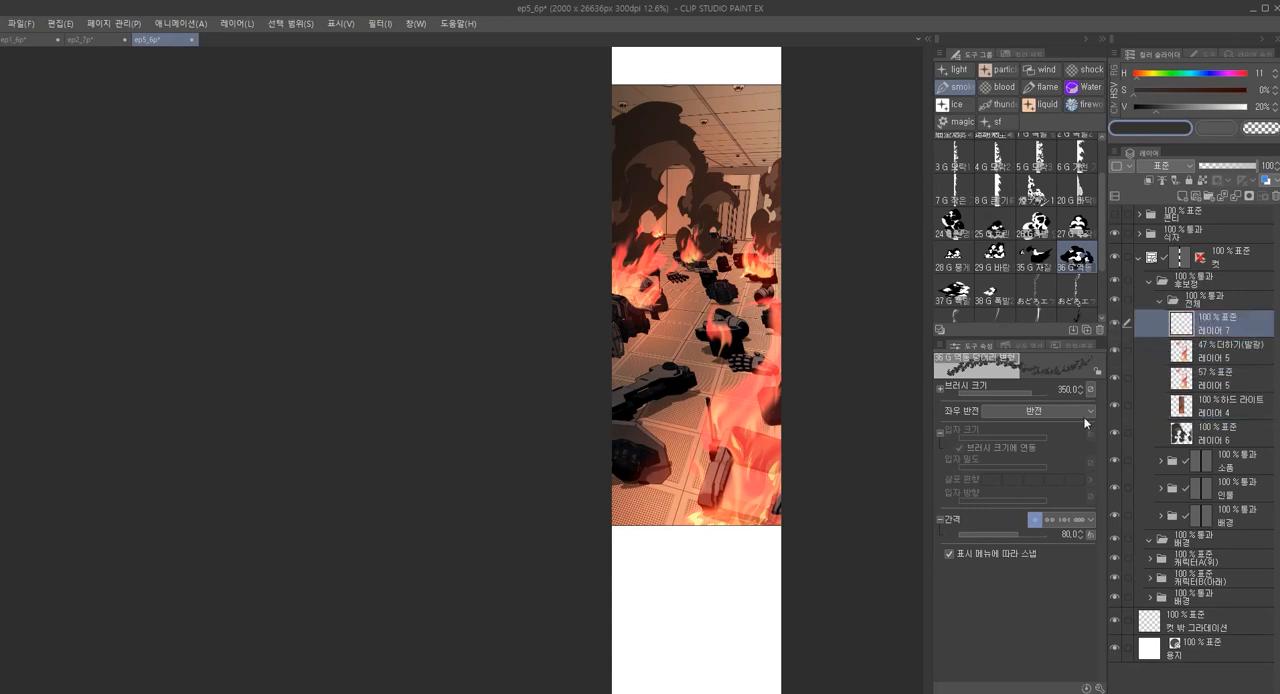
# Try foreground smoke stamps along the panel's lower edges, enlarging the brush to size 600
pyautogui.click(620, 410)
pyautogui.hotkey('ctrl', 'z')
pyautogui.press(']')
pyautogui.press(']')
pyautogui.press(']')
pyautogui.click(760, 530)
pyautogui.hotkey('ctrl', 'z')
pyautogui.click(749, 550)
pyautogui.hotkey('ctrl', 'z')
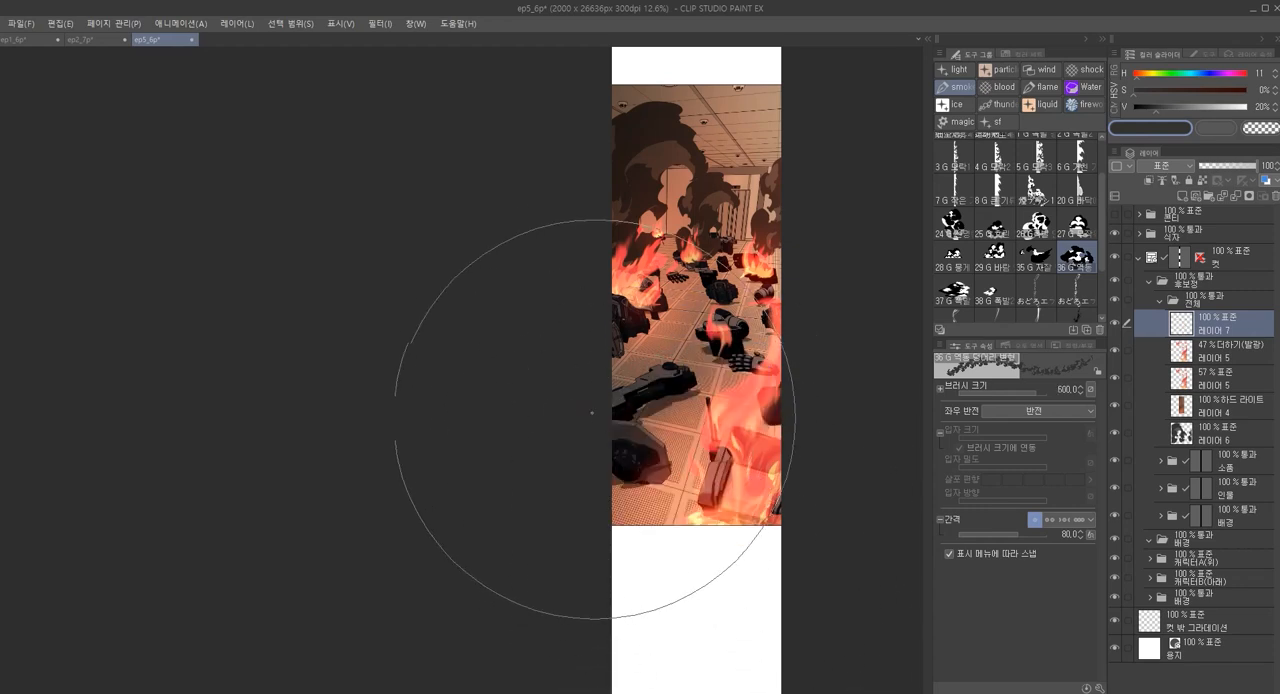
# Try size 600 smoke stamps over the foreground debris, and undo them together with the added layer 레이어 7
pyautogui.click(594, 412)
pyautogui.hotkey('ctrl', 'z')
pyautogui.click(740, 545)
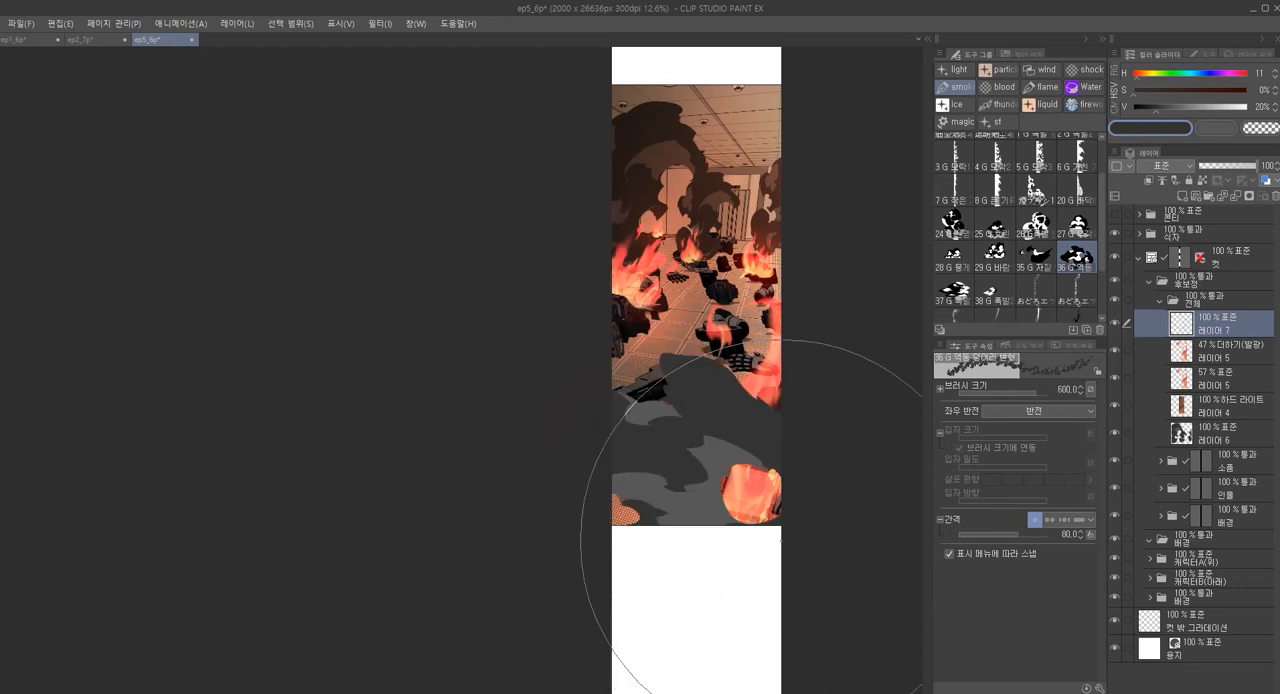
pyautogui.hotkey('ctrl', 'z')
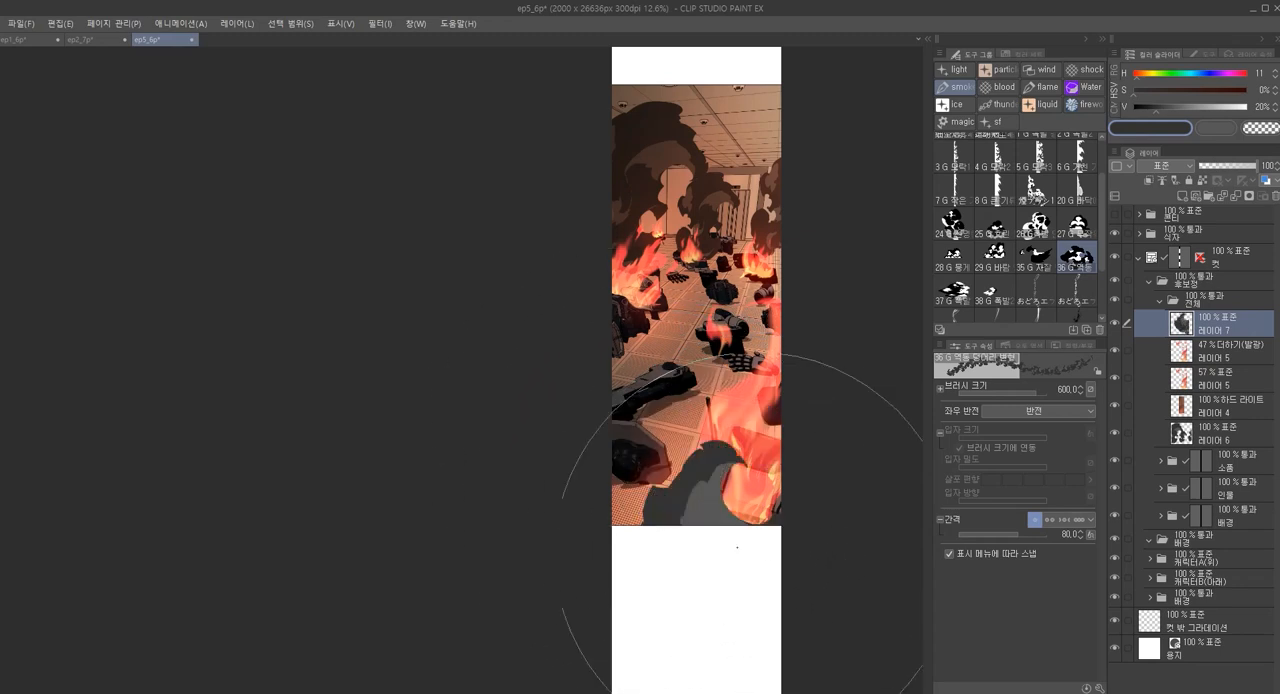
pyautogui.click(640, 470)
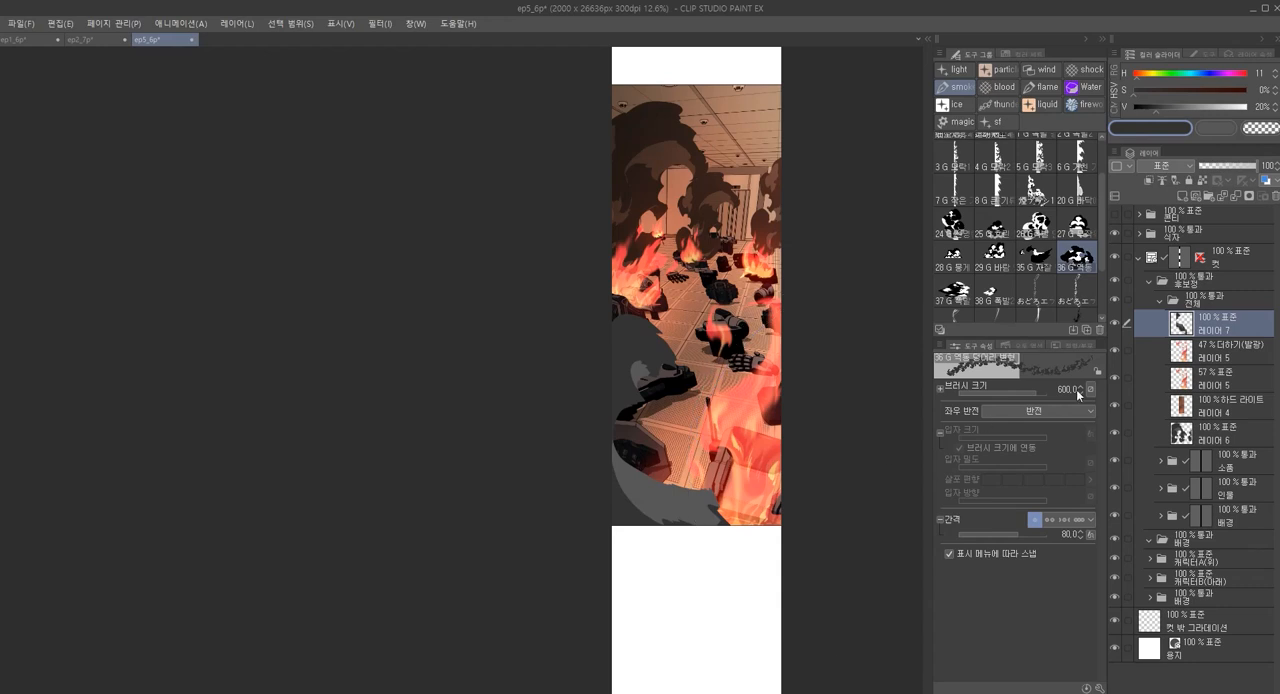
pyautogui.hotkey('ctrl', 'z')
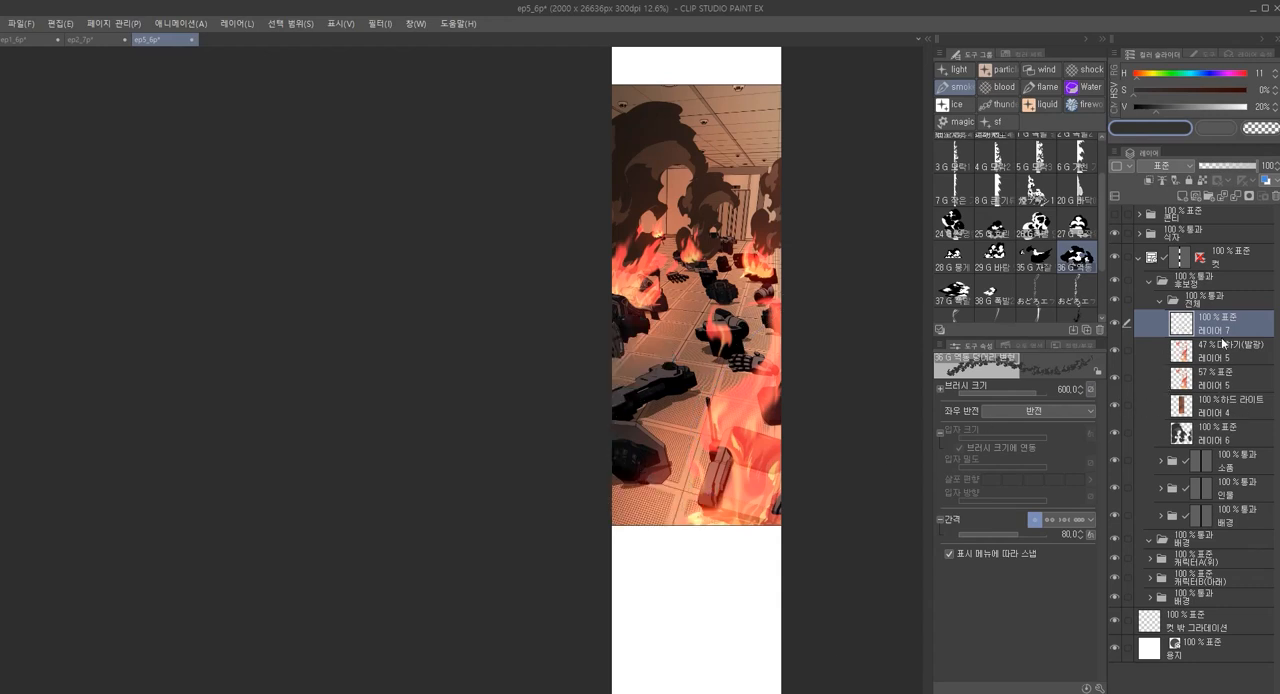
pyautogui.hotkey('ctrl', 'z')
# Return to smoke layer 레이어 6 and try a smoke stamp at the panel's right edge with brush size 450
pyautogui.click(1236, 407)
pyautogui.press('[')
pyautogui.press('[')
pyautogui.press('[')
pyautogui.press('[')
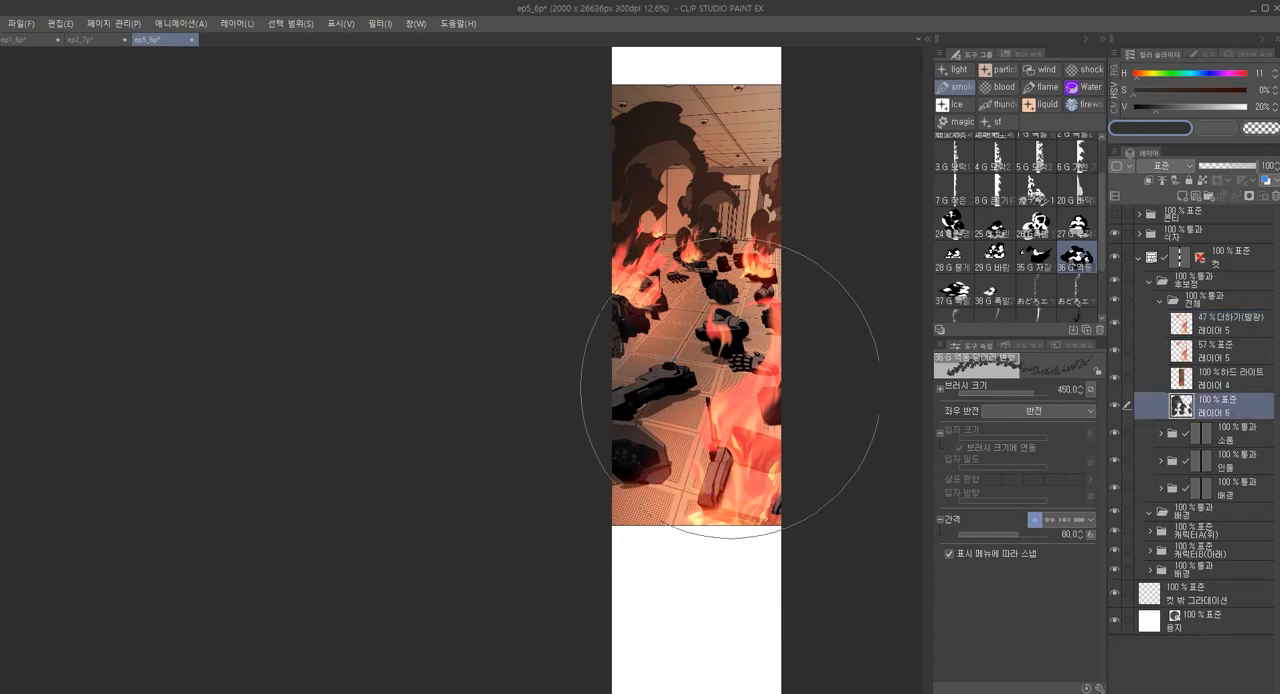
pyautogui.click(783, 370)
pyautogui.hotkey('ctrl', 'z')
# Try smoke stamps at brush size 600 behind the large foreground fire
pyautogui.press(']')
pyautogui.press(']')
pyautogui.press(']')
pyautogui.press(']')
pyautogui.click(704, 479)
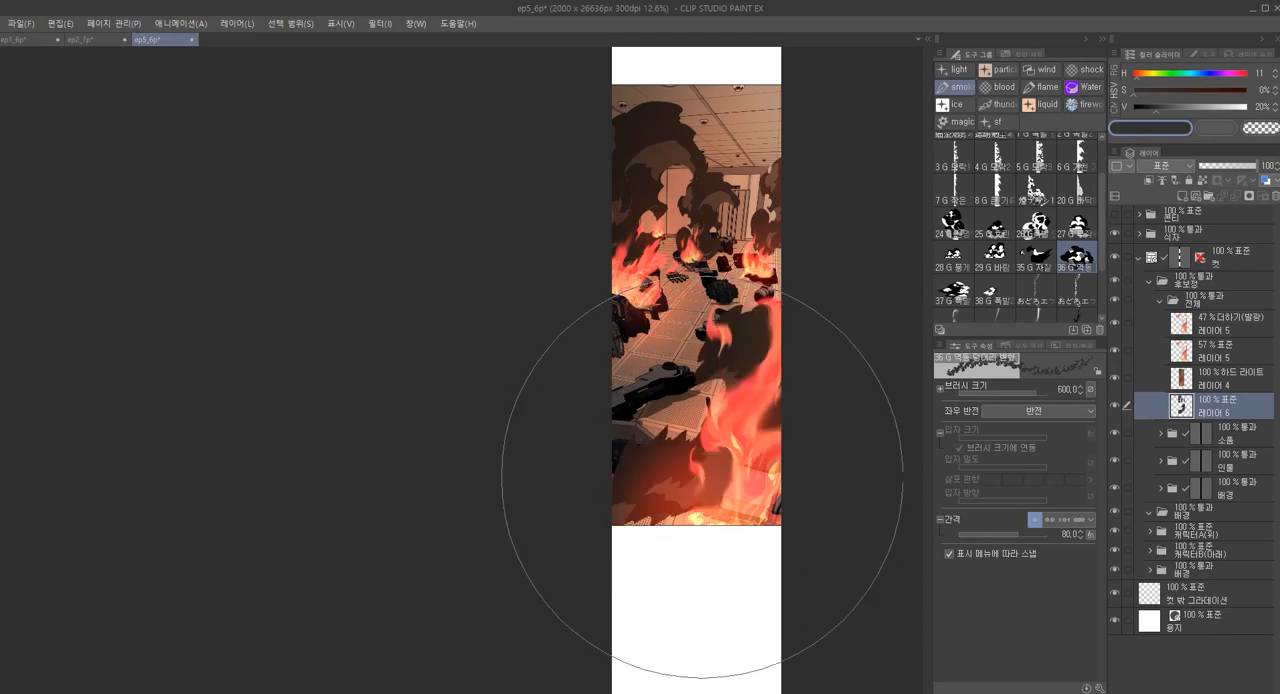
pyautogui.hotkey('ctrl', 'z')
pyautogui.click(778, 452)
pyautogui.hotkey('ctrl', 'z')
# Enlarge the smoke brush to size 800 and try further stamps over the lower half of the panel
pyautogui.press(']')
pyautogui.press(']')
pyautogui.press(']')
pyautogui.press(']')
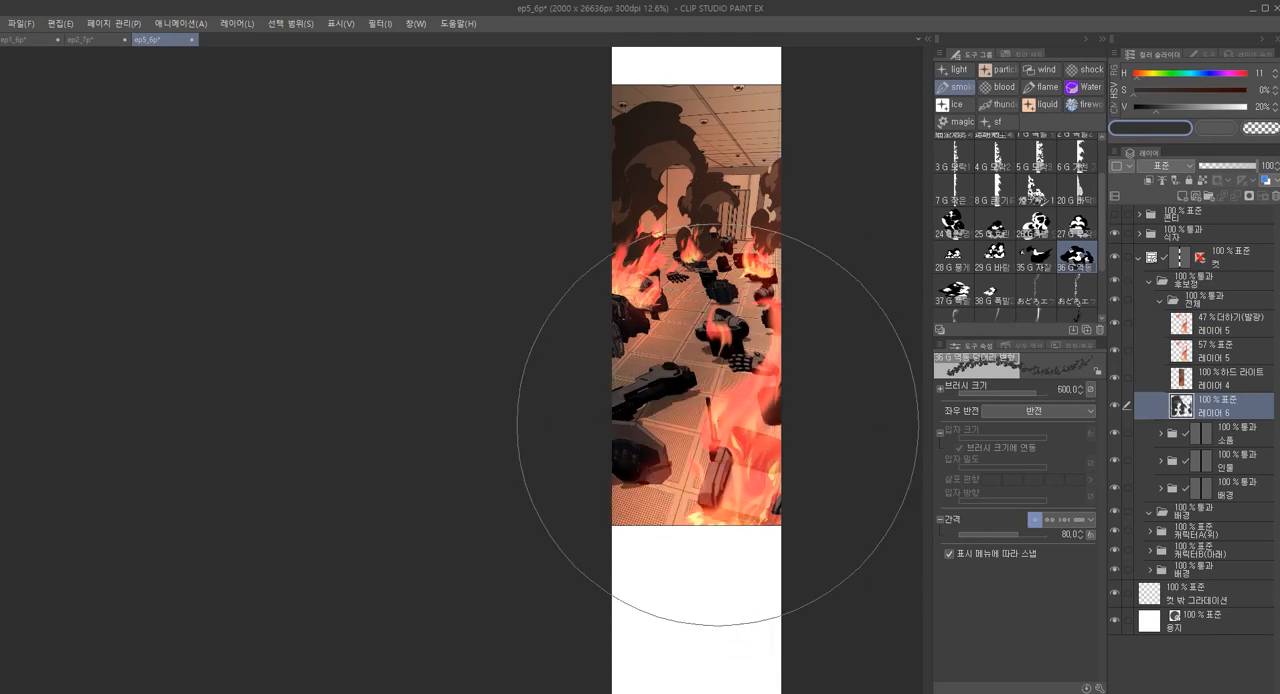
pyautogui.click(715, 437)
pyautogui.hotkey('ctrl', 'z')
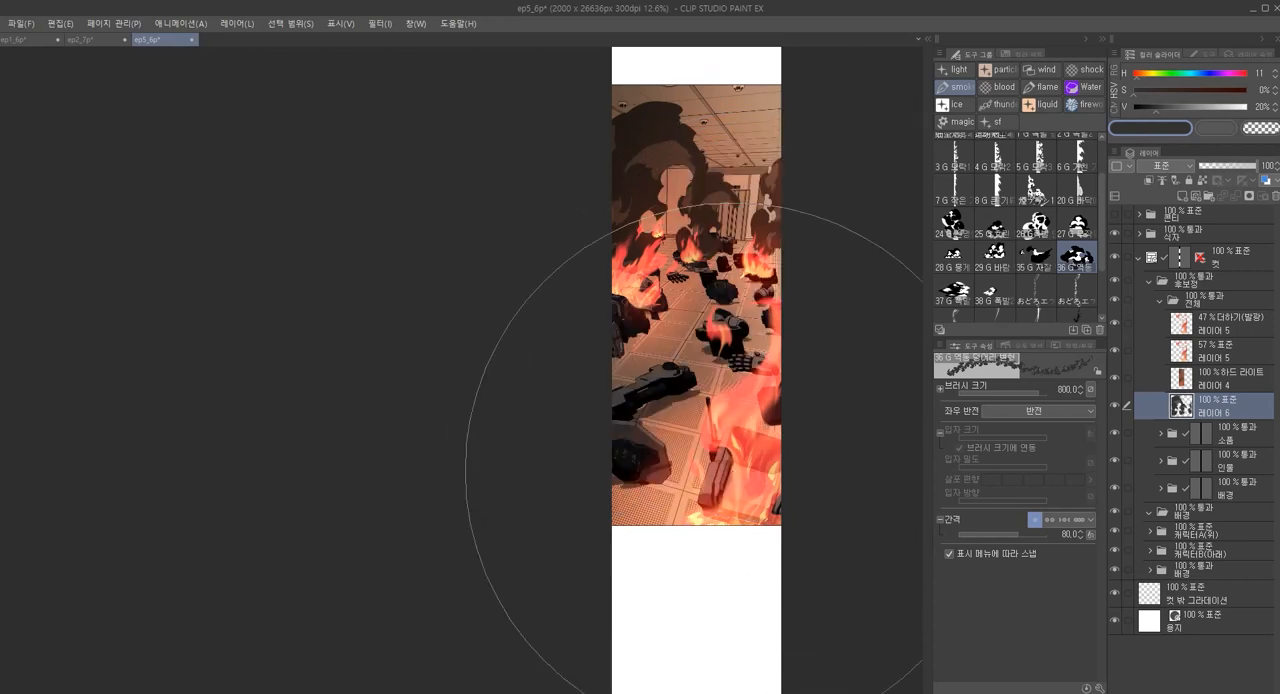
pyautogui.click(690, 460)
pyautogui.hotkey('ctrl', 'z')
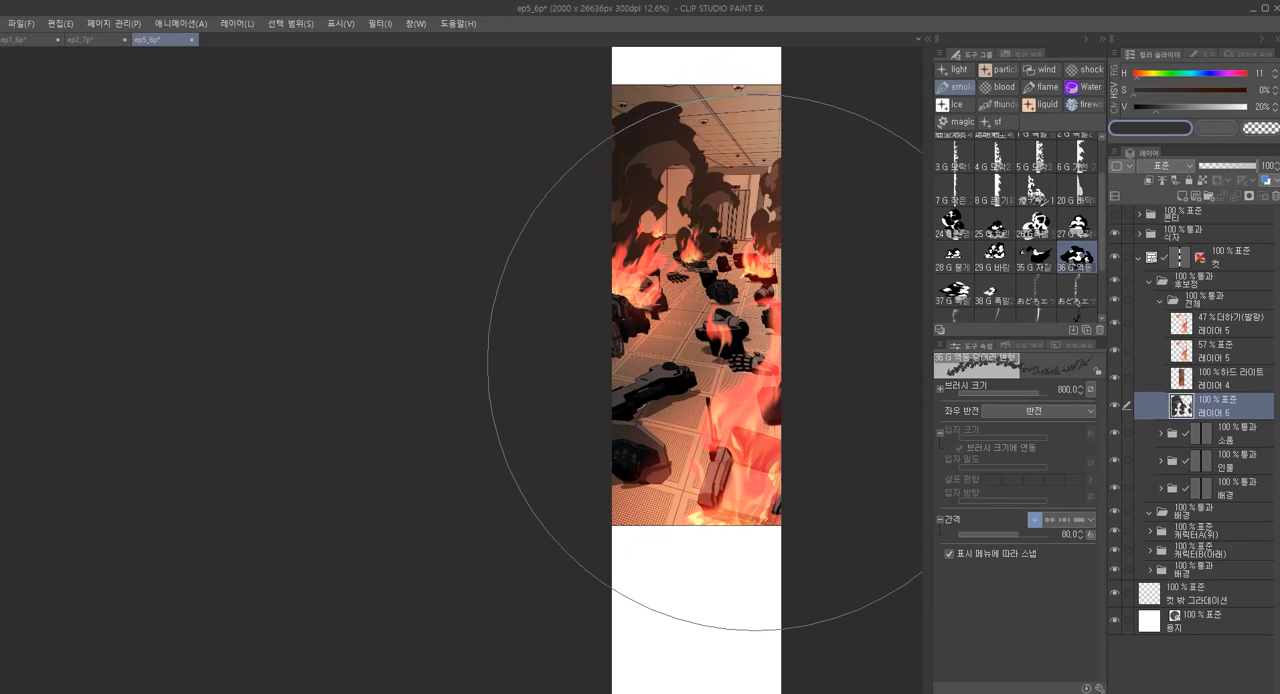
# Examine the smoke brush's tip materials and stroke repeat method in its detailed tool settings
pyautogui.click(1098, 688)
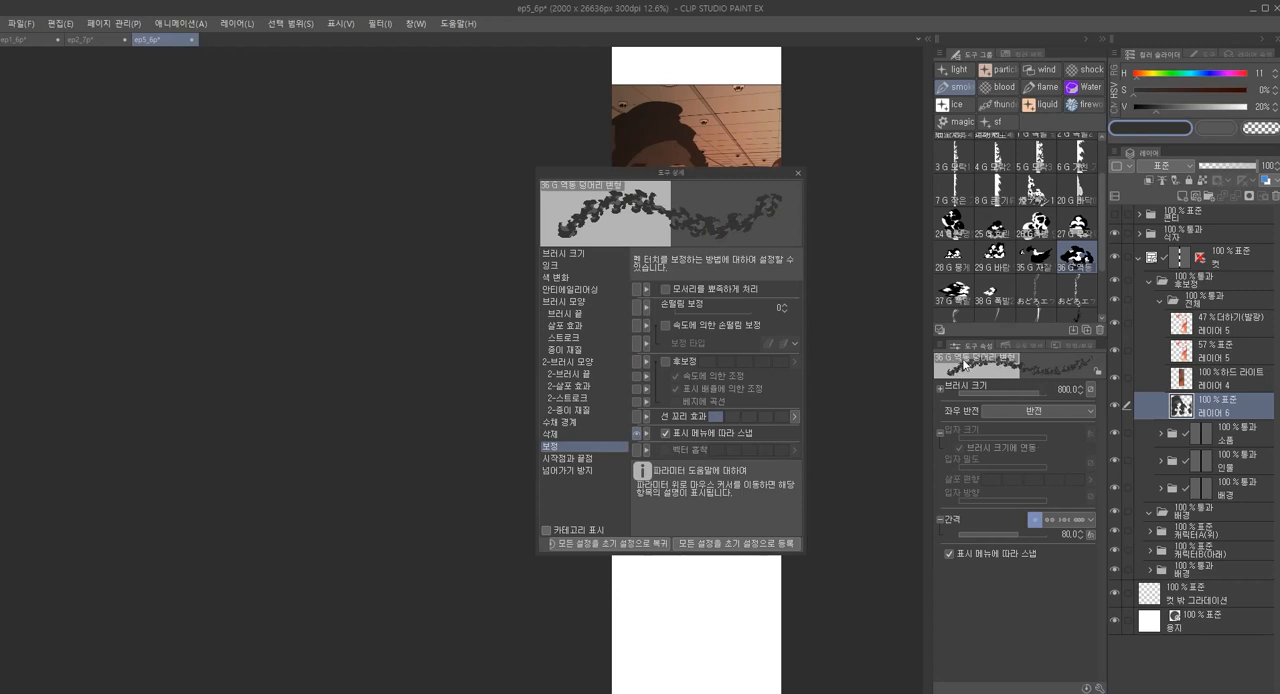
pyautogui.click(580, 315)
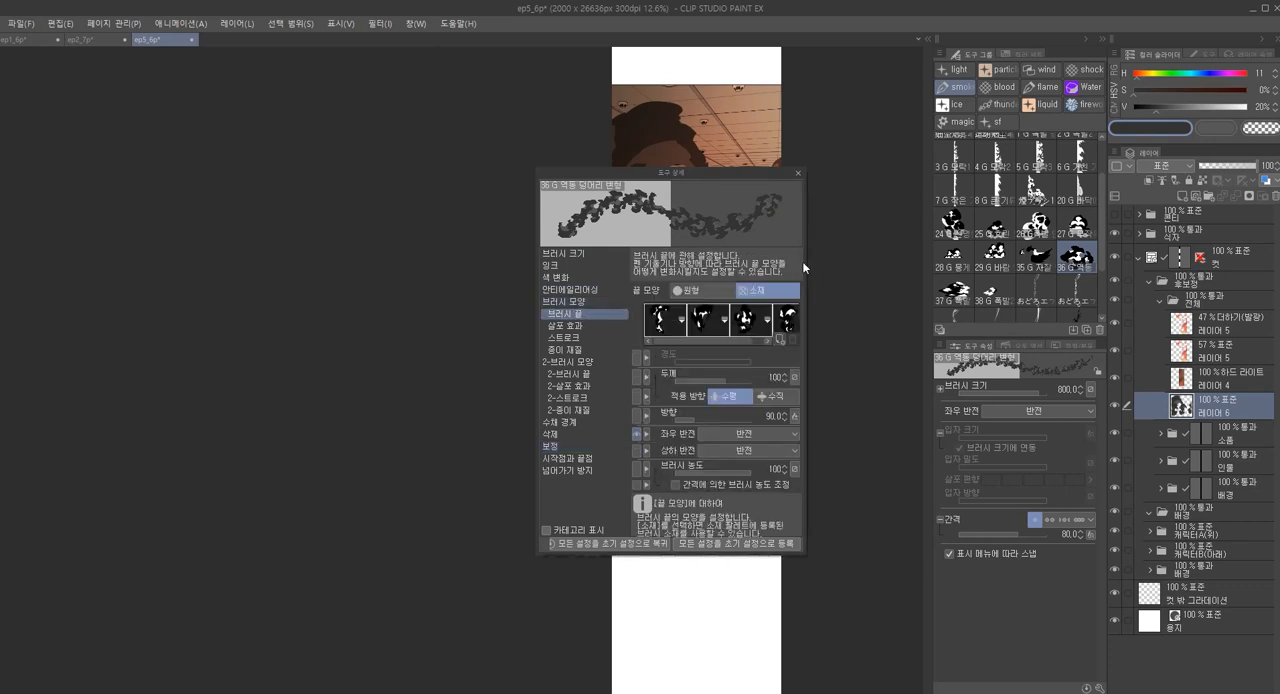
pyautogui.moveTo(803, 262); pyautogui.dragTo(893, 264)
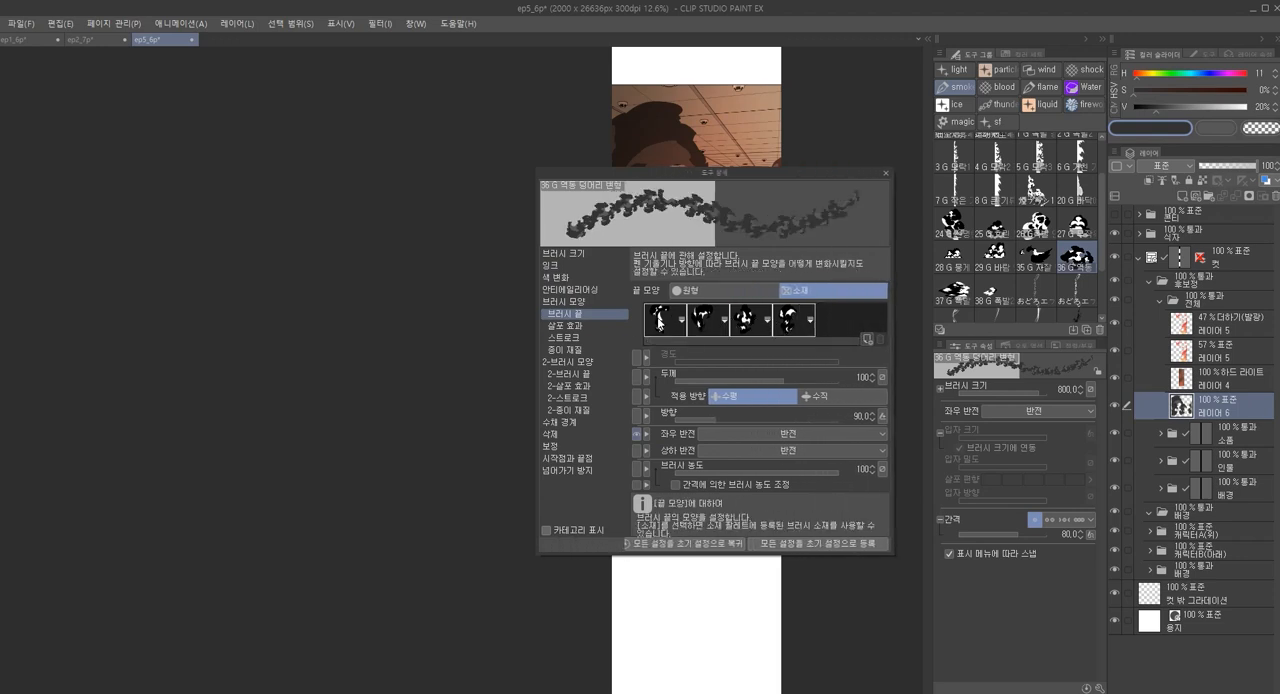
pyautogui.click(596, 334)
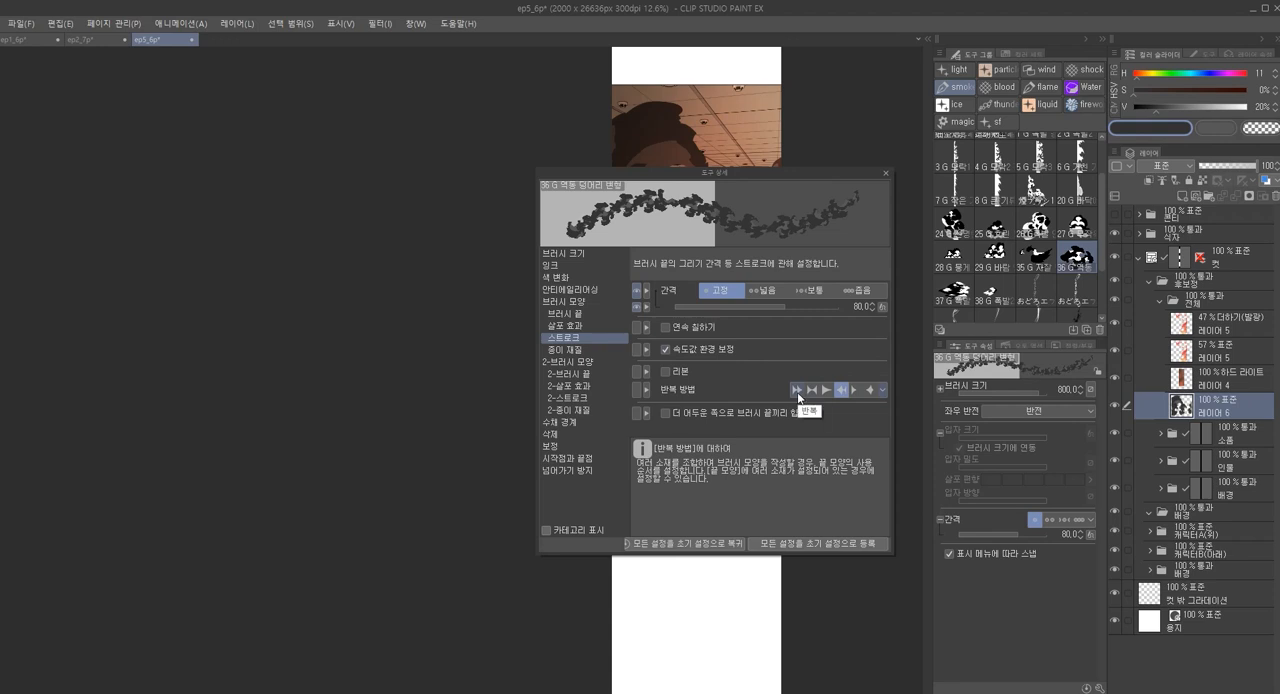
pyautogui.click(597, 314)
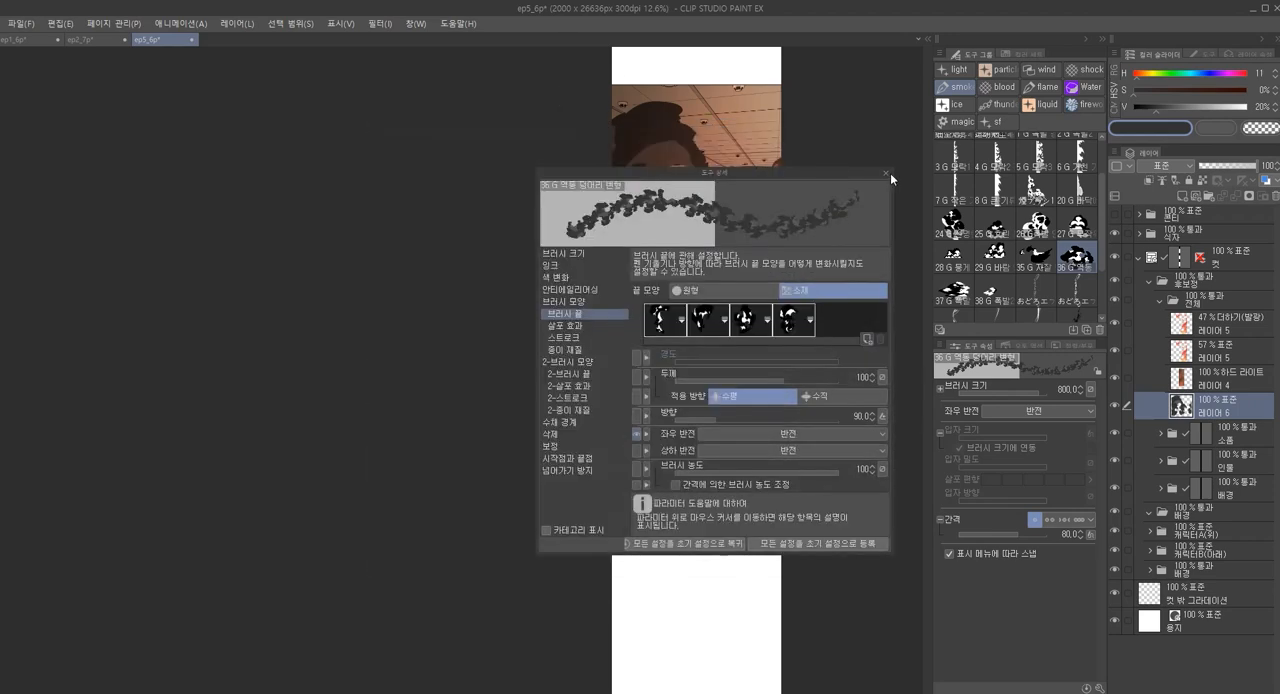
pyautogui.click(886, 172)
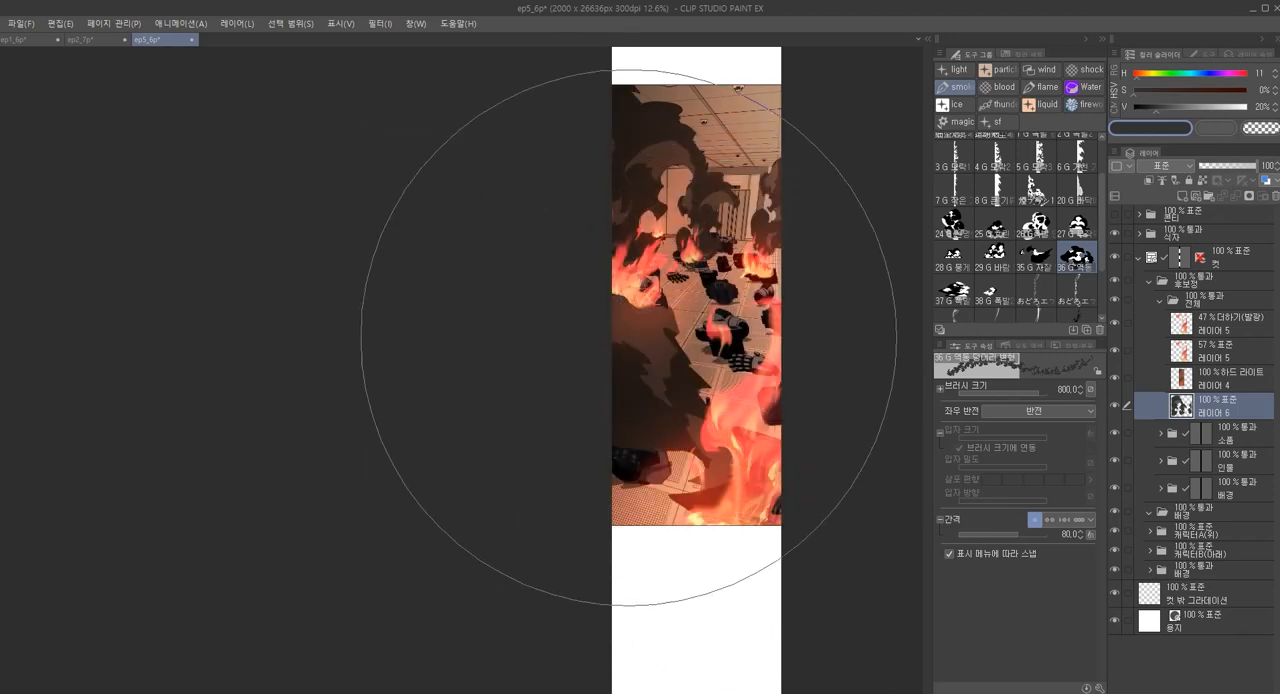
# Undo the oversized smoke stamps over the foreground debris and reduce the brush size to 600
pyautogui.hotkey('ctrl', 'z')
pyautogui.click(671, 466)
pyautogui.hotkey('ctrl', 'z')
pyautogui.press('[')
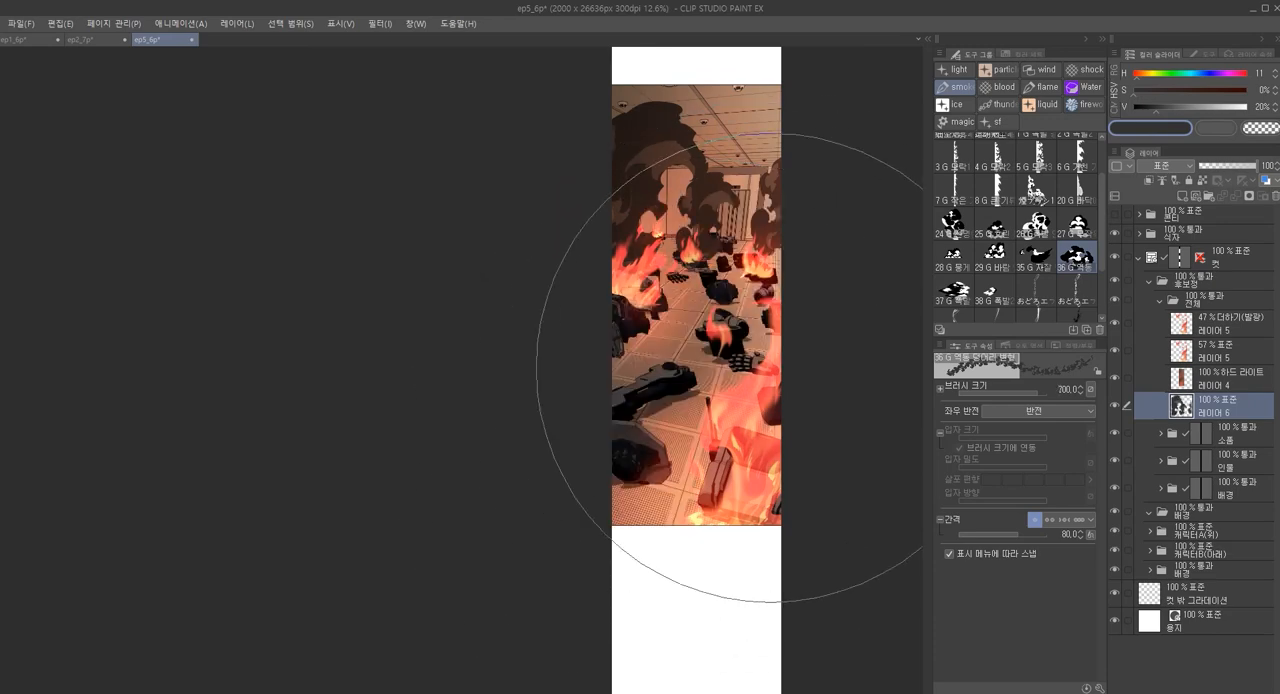
pyautogui.press('[')
pyautogui.moveTo(796, 358); pyautogui.dragTo(722, 478)
pyautogui.hotkey('ctrl', 'z')
# Try repeated size 600 smoke stamps around the foreground fire, undoing each one to get a different shape
pyautogui.click(729, 405)
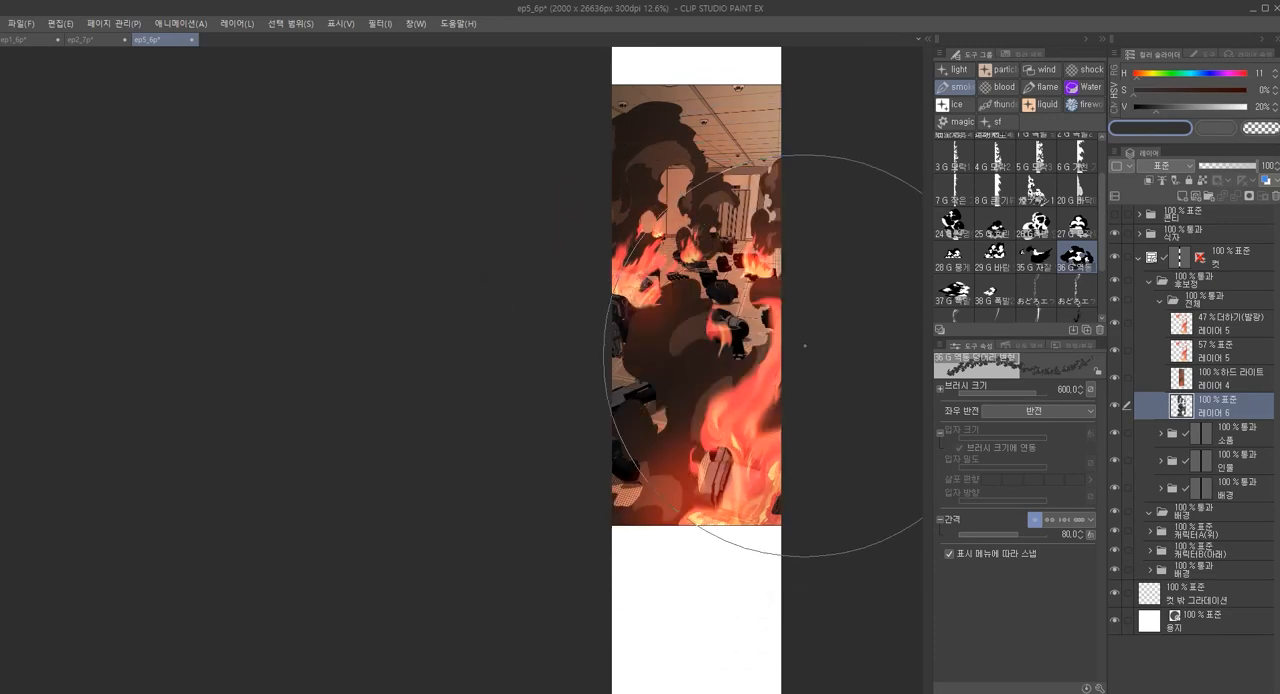
pyautogui.hotkey('ctrl', 'z')
pyautogui.click(748, 380)
pyautogui.hotkey('ctrl', 'z')
pyautogui.click(707, 455)
pyautogui.hotkey('ctrl', 'z')
pyautogui.click(722, 460)
pyautogui.hotkey('ctrl', 'z')
pyautogui.click(722, 460)
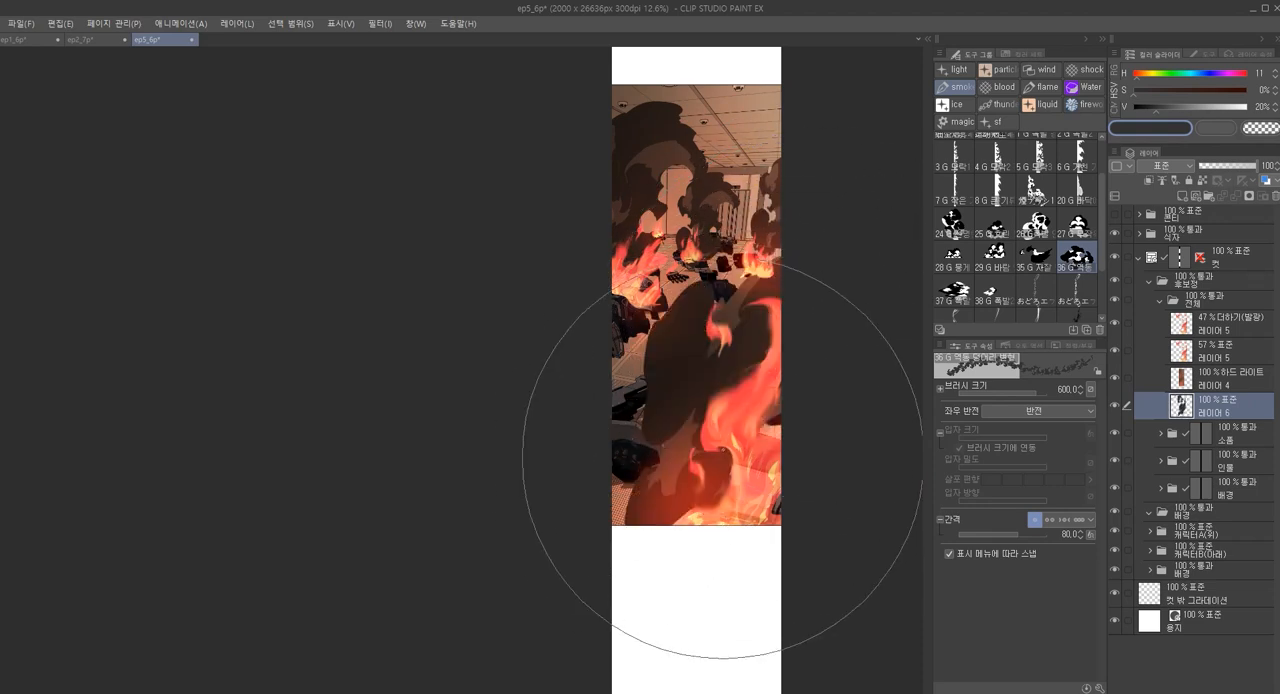
pyautogui.hotkey('ctrl', 'z')
pyautogui.click(749, 455)
pyautogui.hotkey('ctrl', 'z')
pyautogui.click(757, 458)
pyautogui.hotkey('ctrl', 'z')
pyautogui.click(720, 450)
pyautogui.hotkey('ctrl', 'z')
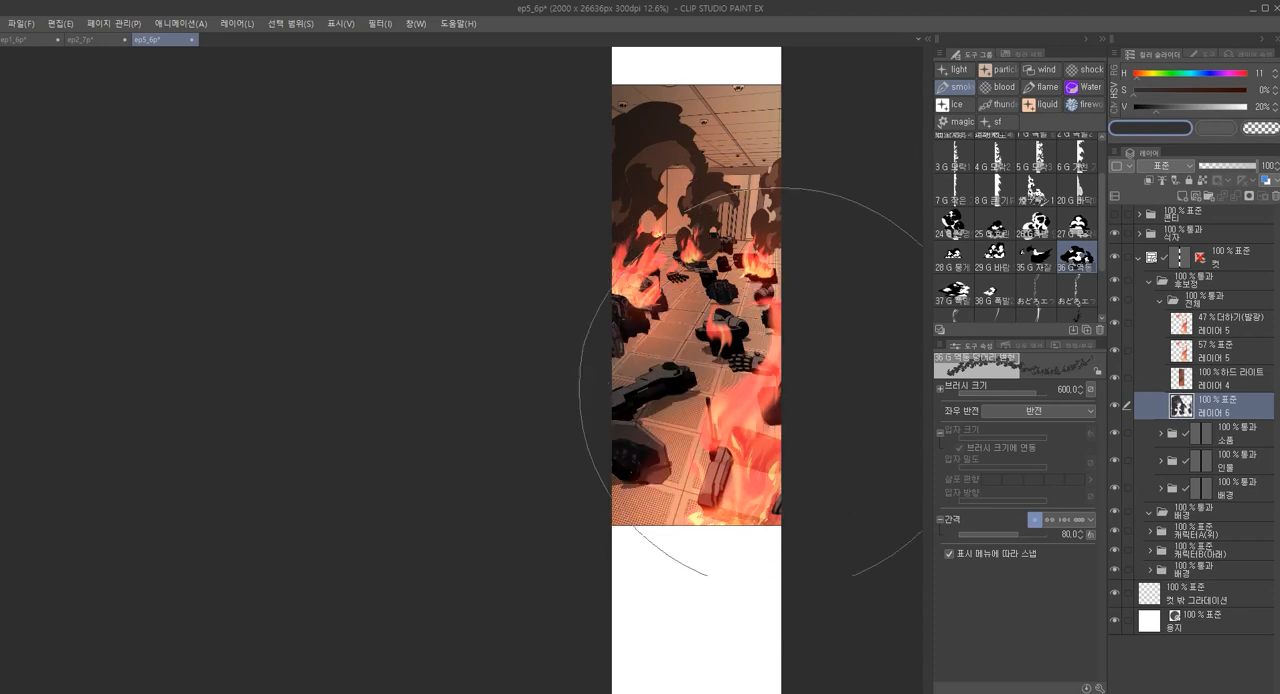
pyautogui.click(750, 436)
pyautogui.hotkey('ctrl', 'z')
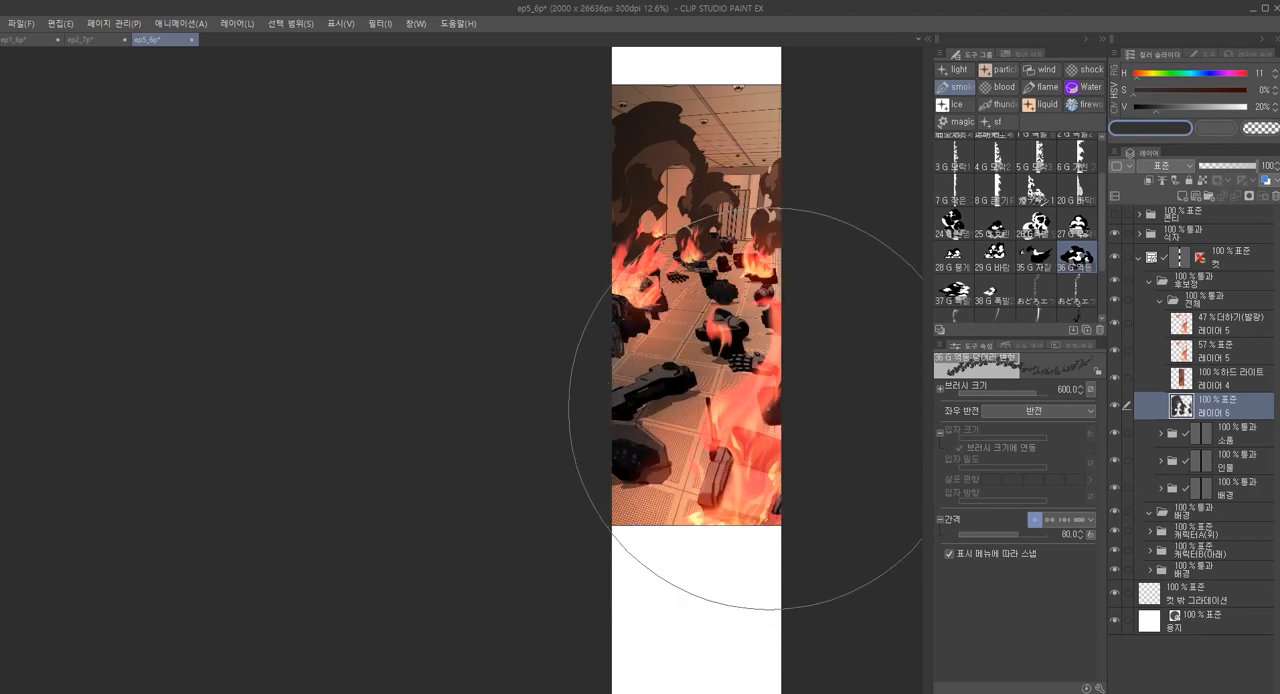
# Stamp a large dark smoke cloud at brush size 600 over the central debris, behind the foreground fire
pyautogui.click(744, 404)
pyautogui.hotkey('ctrl', 'z')
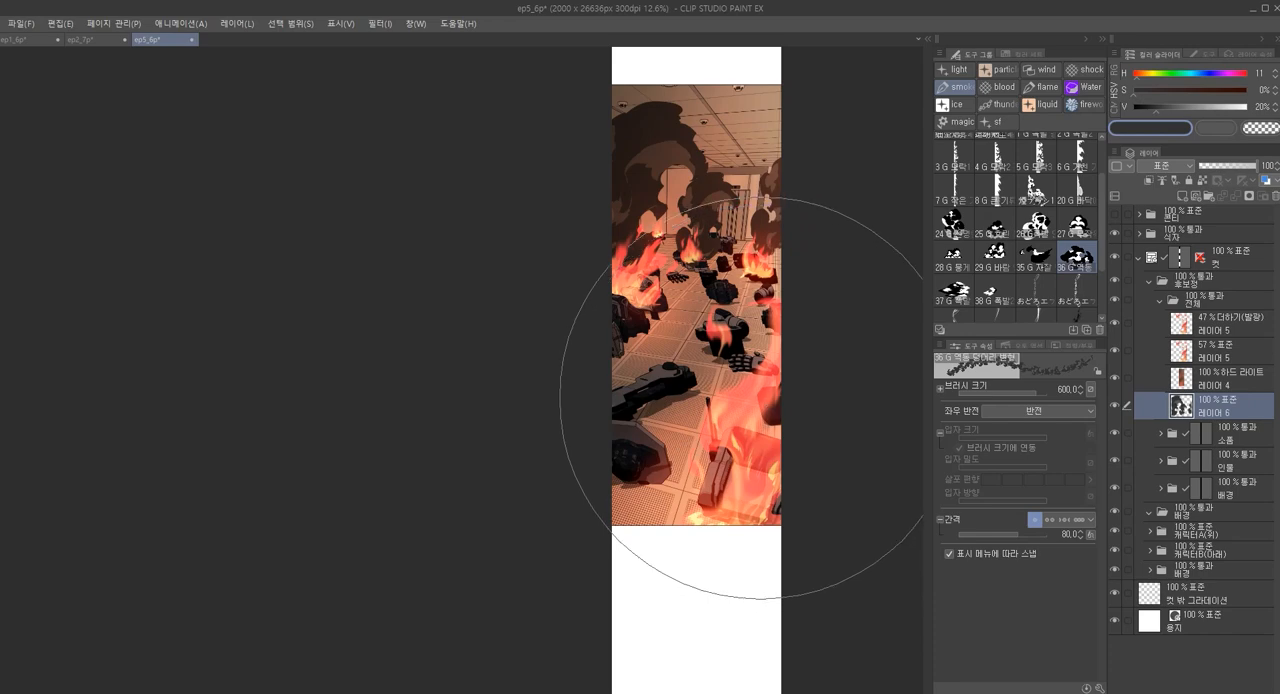
pyautogui.click(683, 470)
pyautogui.hotkey('ctrl', 'z')
pyautogui.click(765, 450)
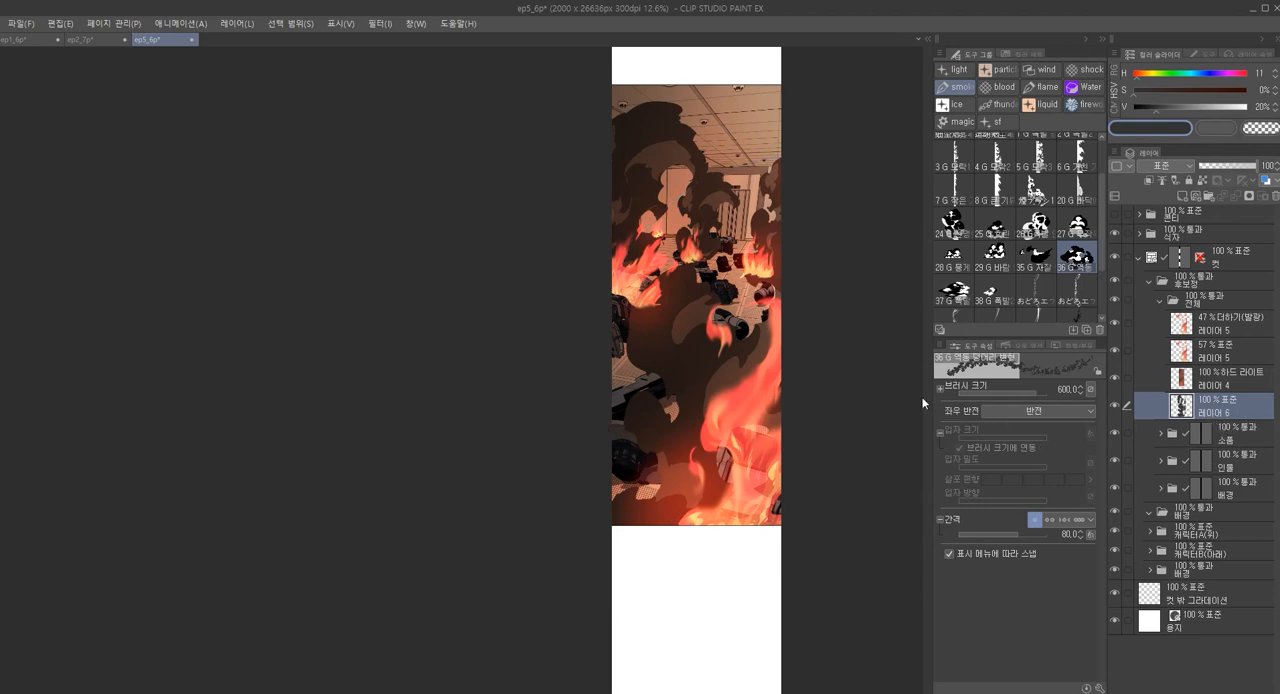
# Thin out the dark smoke over the debris using the soft paint brush in transparent colour at size 350
pyautogui.press('p')
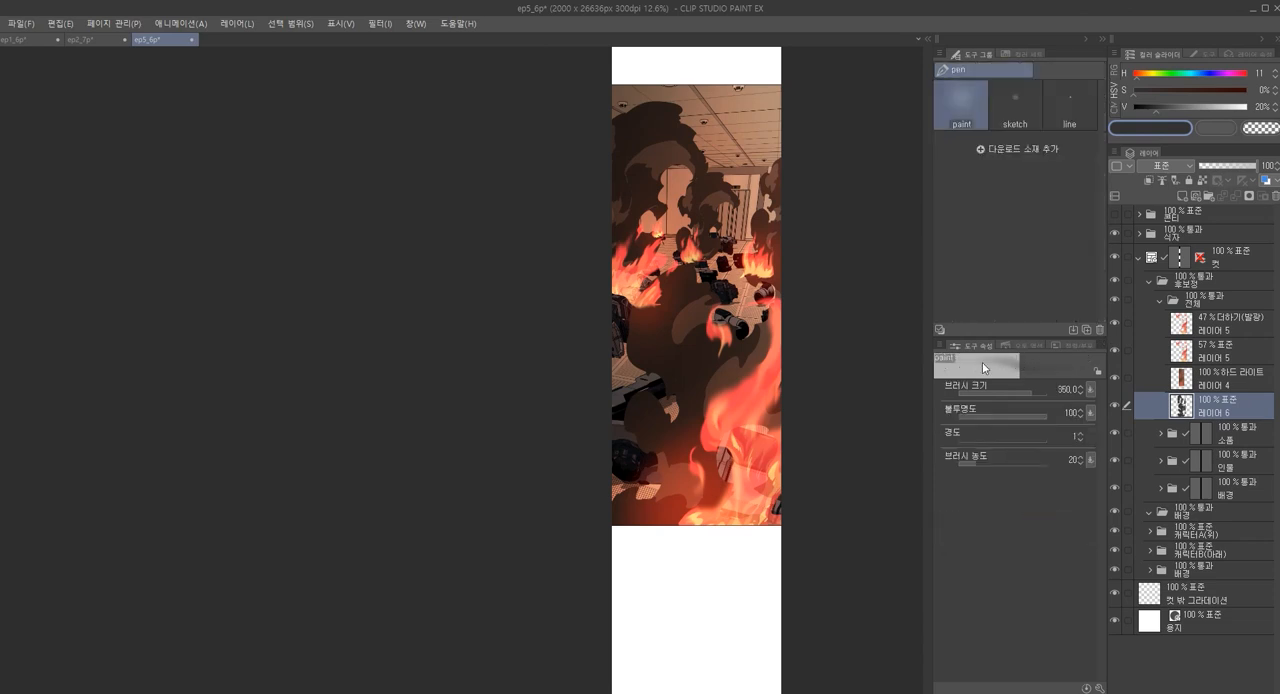
pyautogui.press(']')
pyautogui.press(']')
pyautogui.press(']')
pyautogui.moveTo(700, 472)
pyautogui.mouseDown()
pyautogui.moveTo(716, 409)
pyautogui.moveTo(702, 524)
pyautogui.moveTo(722, 352)
pyautogui.mouseUp()
pyautogui.hotkey('ctrl', 'z')
pyautogui.press('[')
pyautogui.scroll(2, 720, 213)
pyautogui.press('[')
pyautogui.press('[')
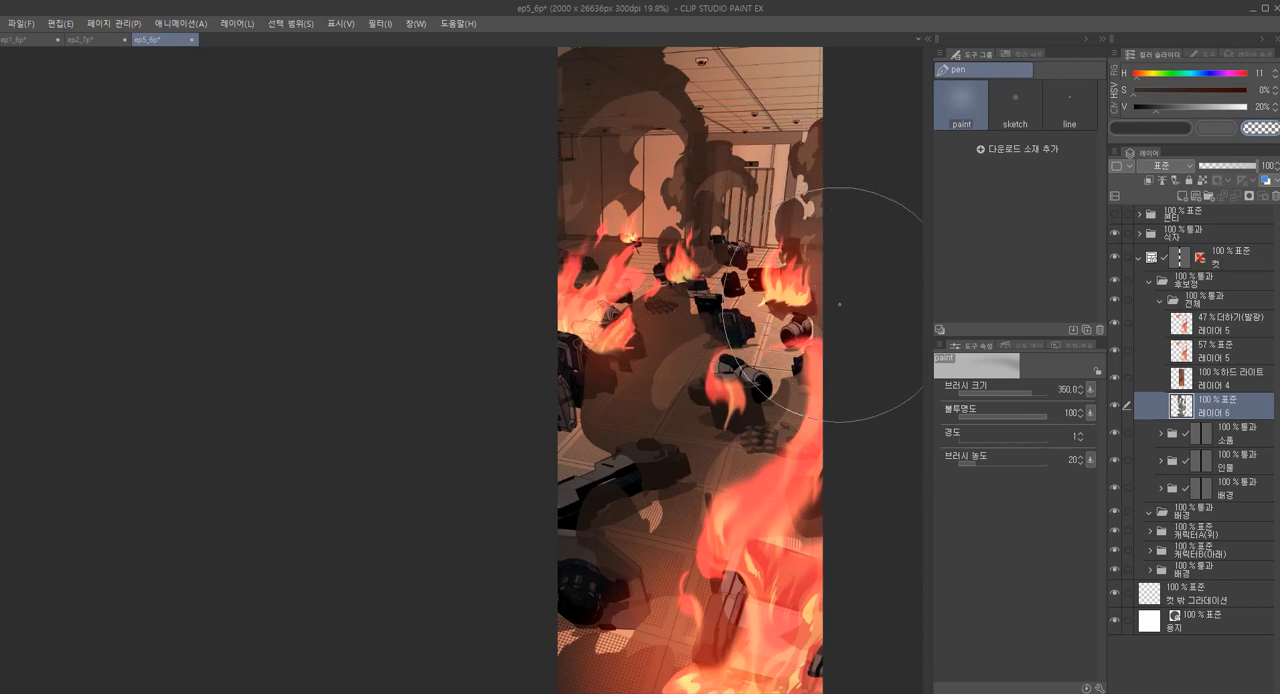
pyautogui.scroll(-1, 839, 408)
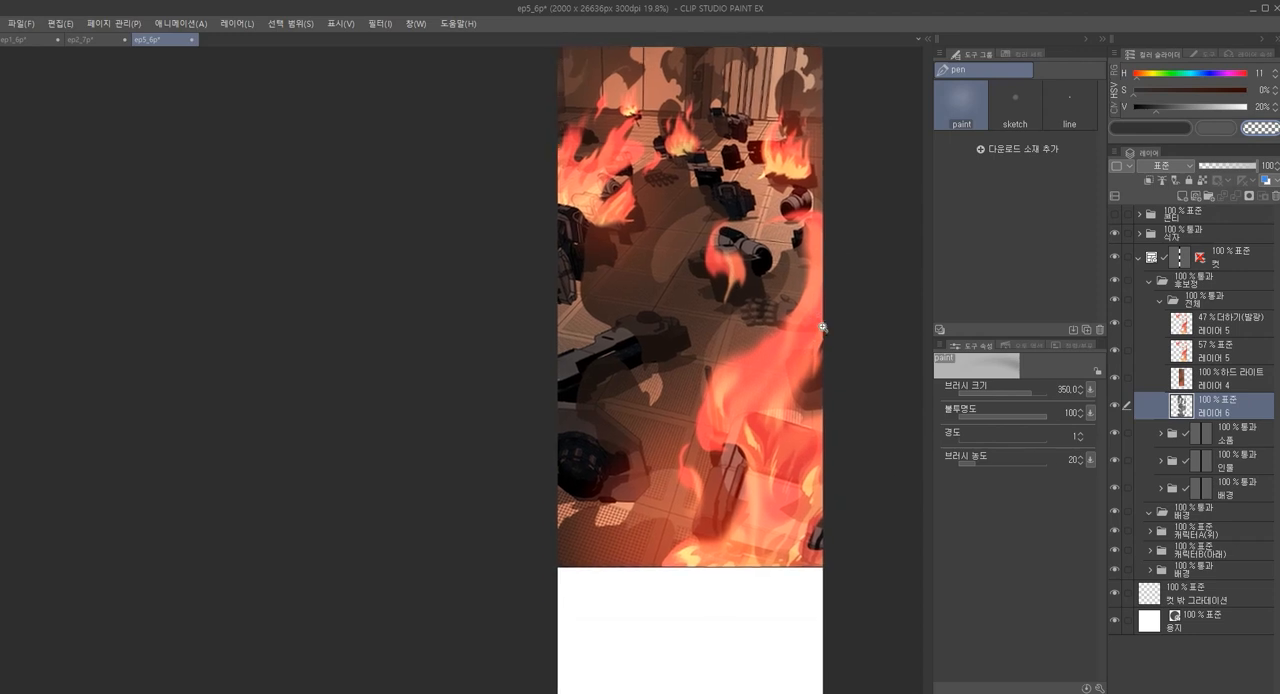
pyautogui.moveTo(824, 323); pyautogui.dragTo(830, 373)
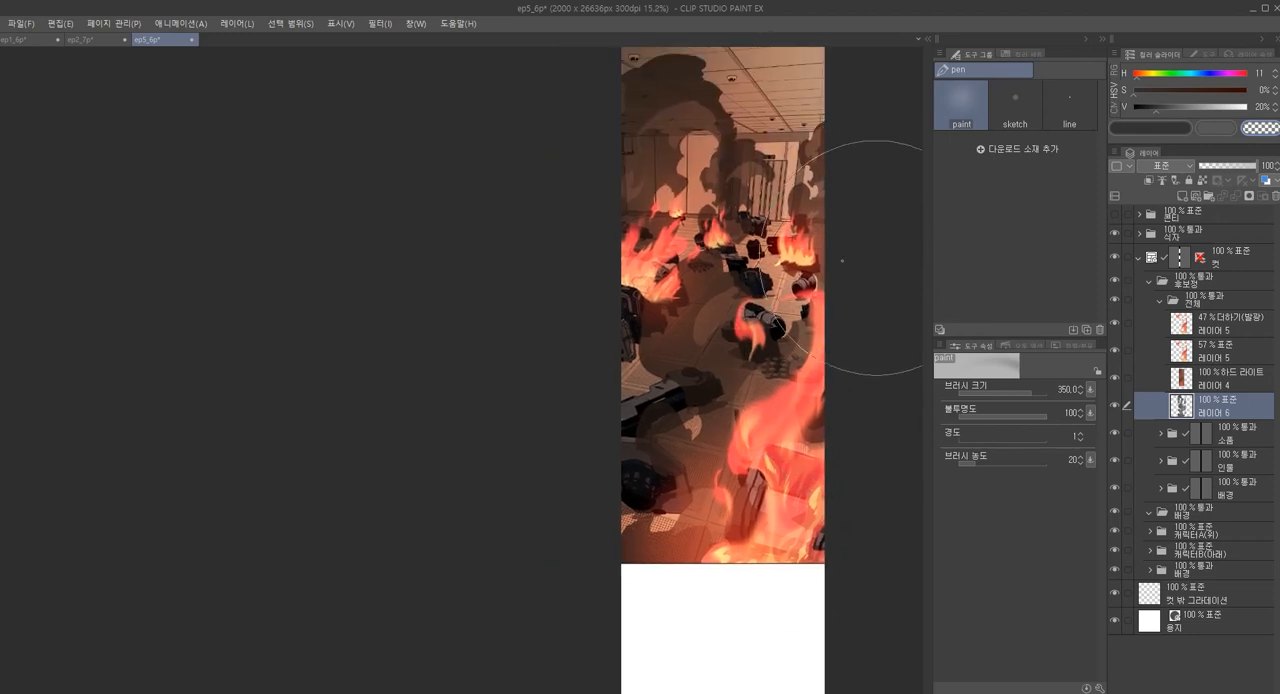
# Smudge the smoke plumes by the ceiling and back wall with the Finger tip soft blend brush at size 1000
pyautogui.press('j')
pyautogui.scroll(2, 700, 124)
pyautogui.moveTo(730, 57); pyautogui.dragTo(722, 152)
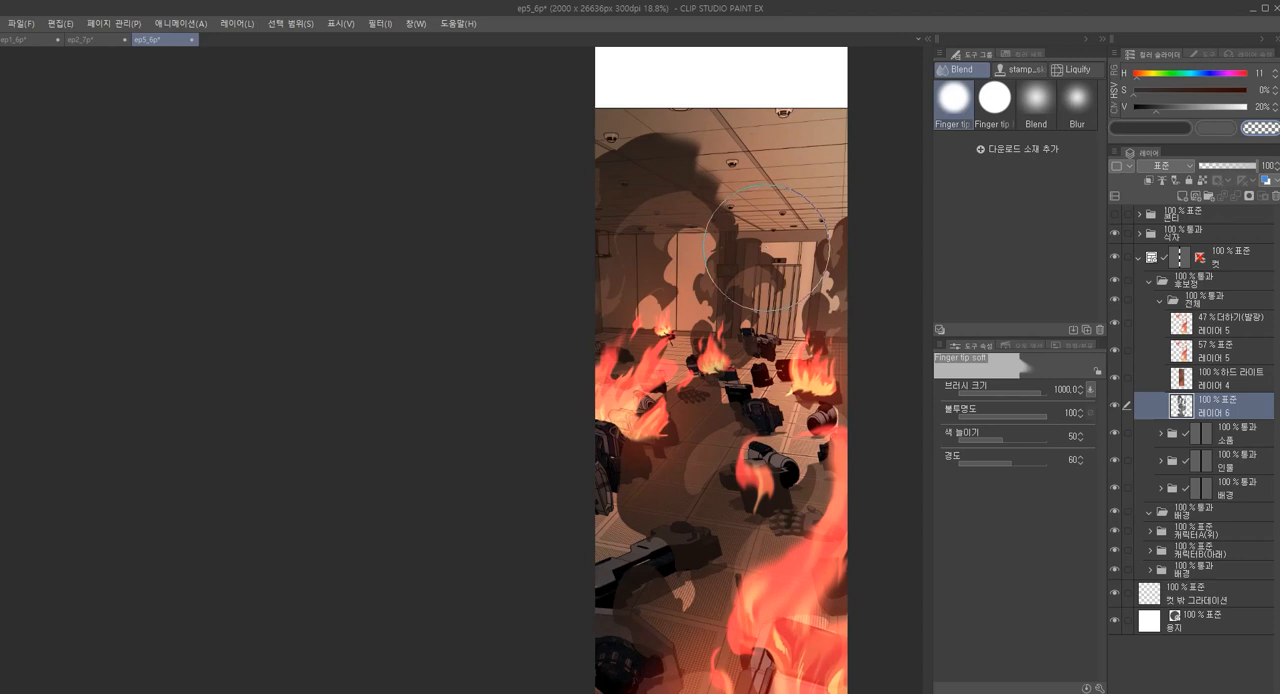
pyautogui.moveTo(729, 291); pyautogui.dragTo(743, 234)
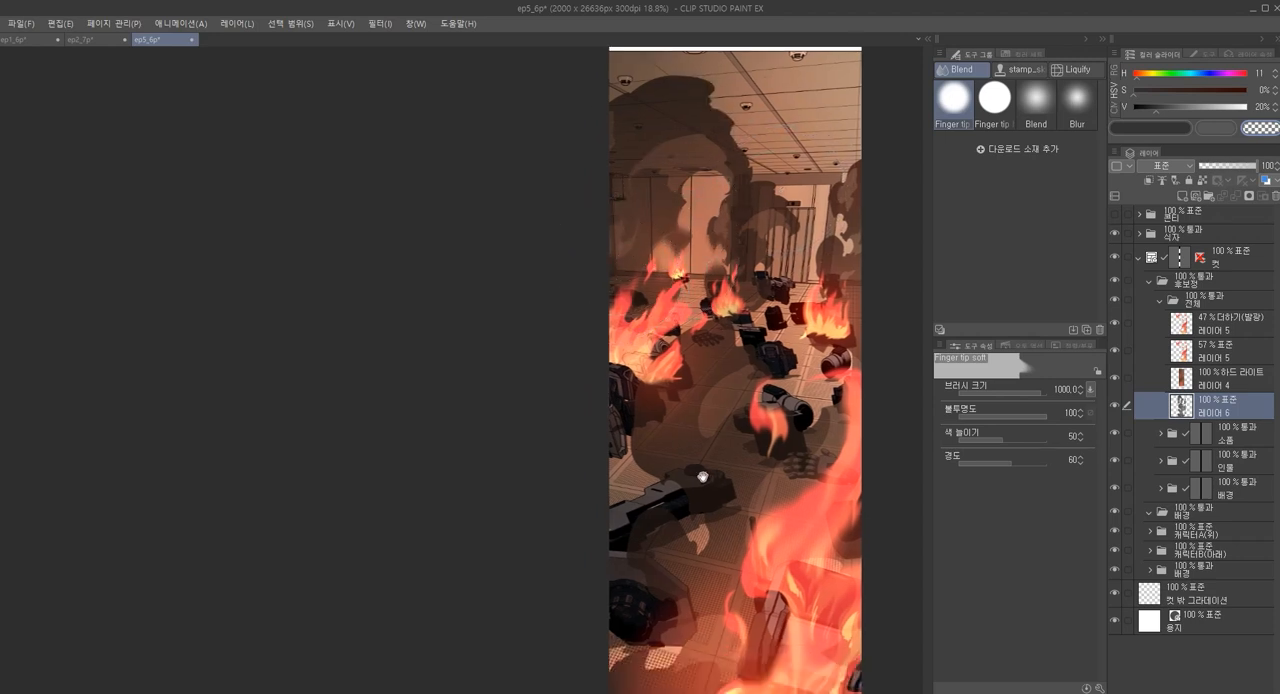
pyautogui.moveTo(703, 477); pyautogui.dragTo(698, 374)
pyautogui.moveTo(732, 500); pyautogui.dragTo(728, 462)
# Smudge the smoke over the lower floor behind the foreground fire with the Finger tip soft brush at size 1300
pyautogui.press(']')
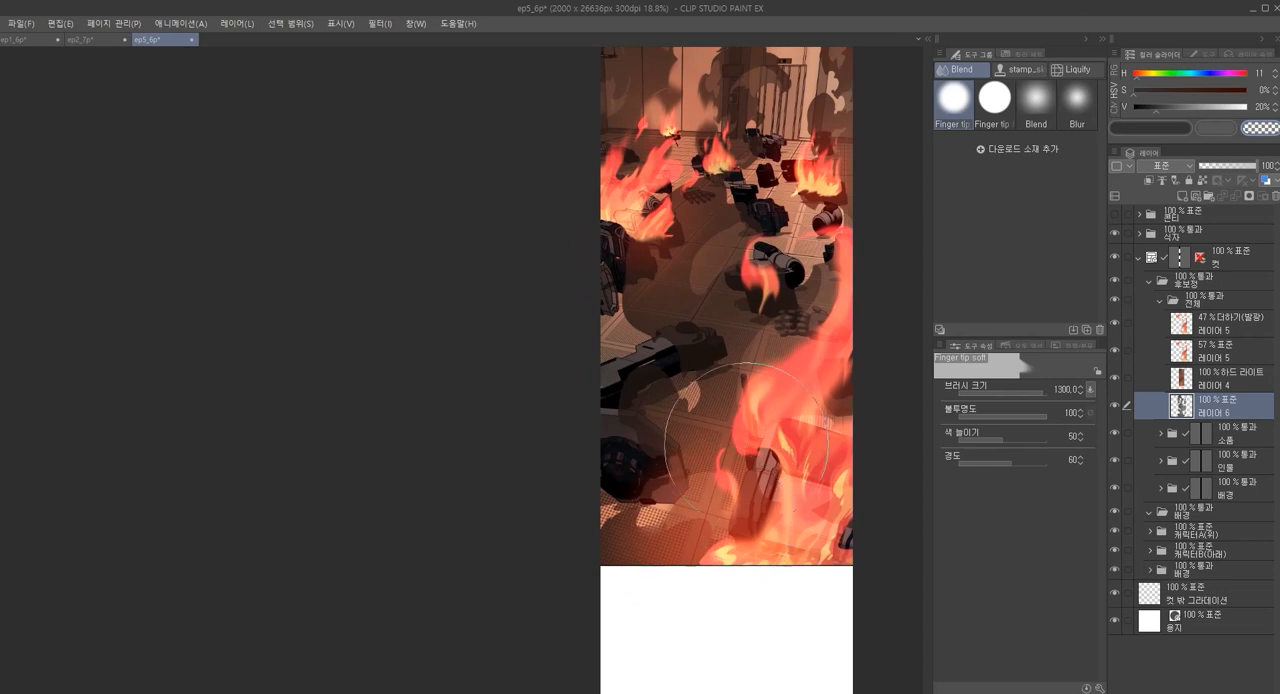
pyautogui.press('c')
pyautogui.moveTo(729, 482); pyautogui.dragTo(711, 517)
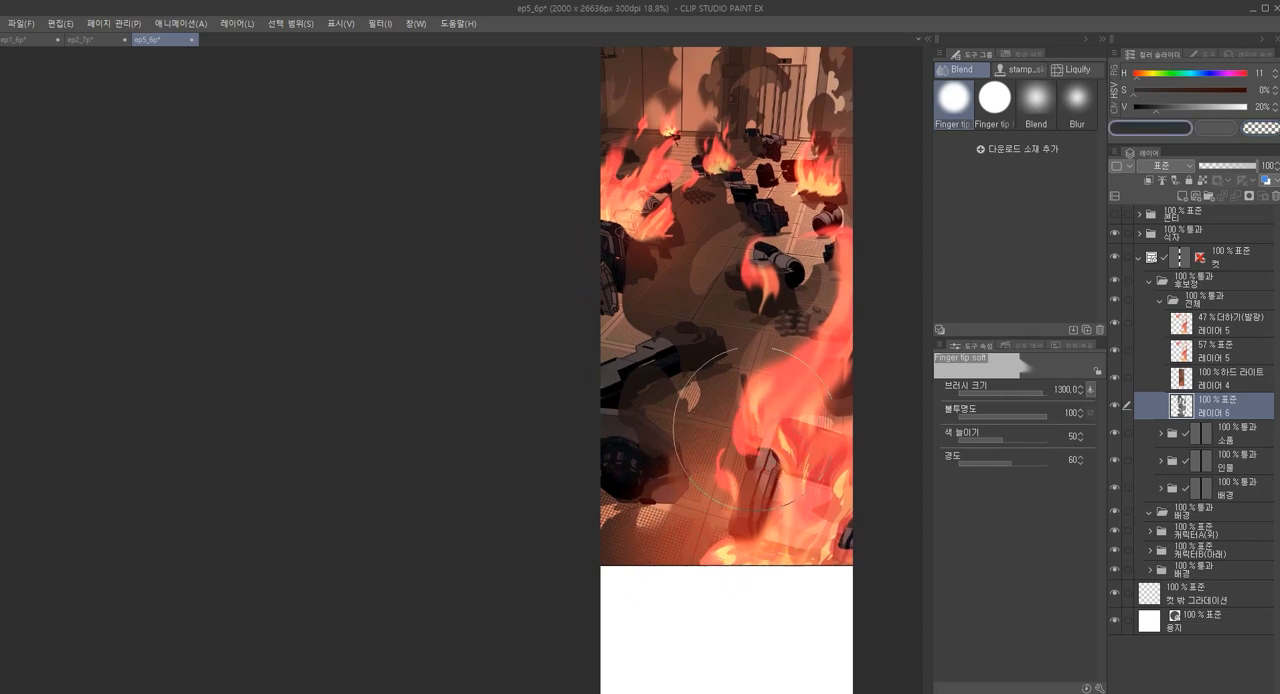
pyautogui.moveTo(783, 347); pyautogui.dragTo(763, 383)
pyautogui.moveTo(800, 322); pyautogui.dragTo(780, 412)
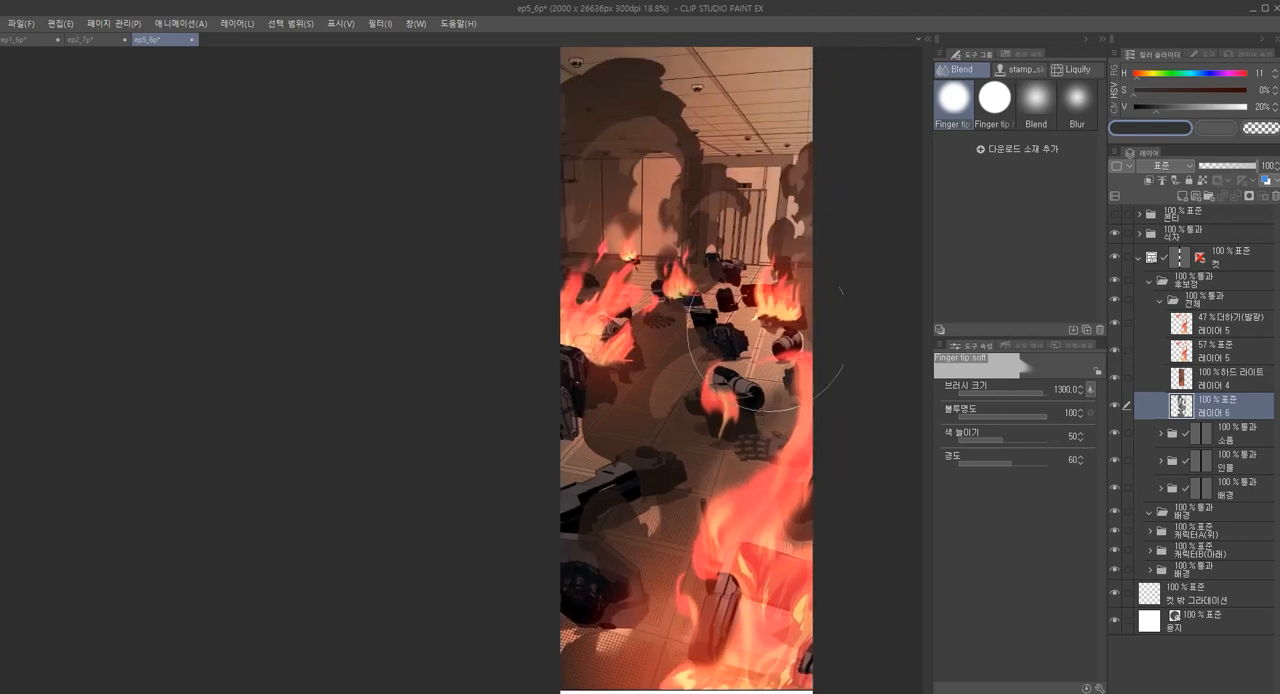
# Try smudging the smoke plume beside the barred door with a smaller Finger tip soft brush, then undo the stroke
pyautogui.press('[')
pyautogui.moveTo(791, 219); pyautogui.dragTo(787, 235)
pyautogui.hotkey('ctrl', 'z')
pyautogui.press('[')
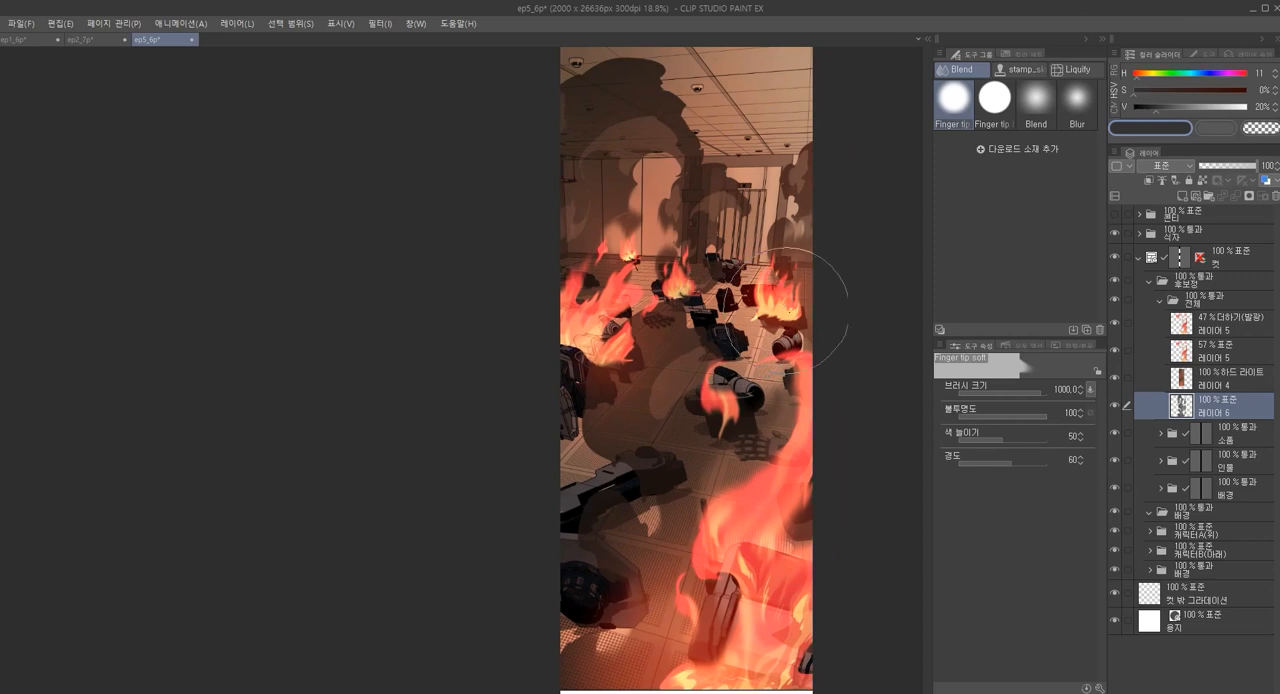
pyautogui.scroll(-2, 794, 308)
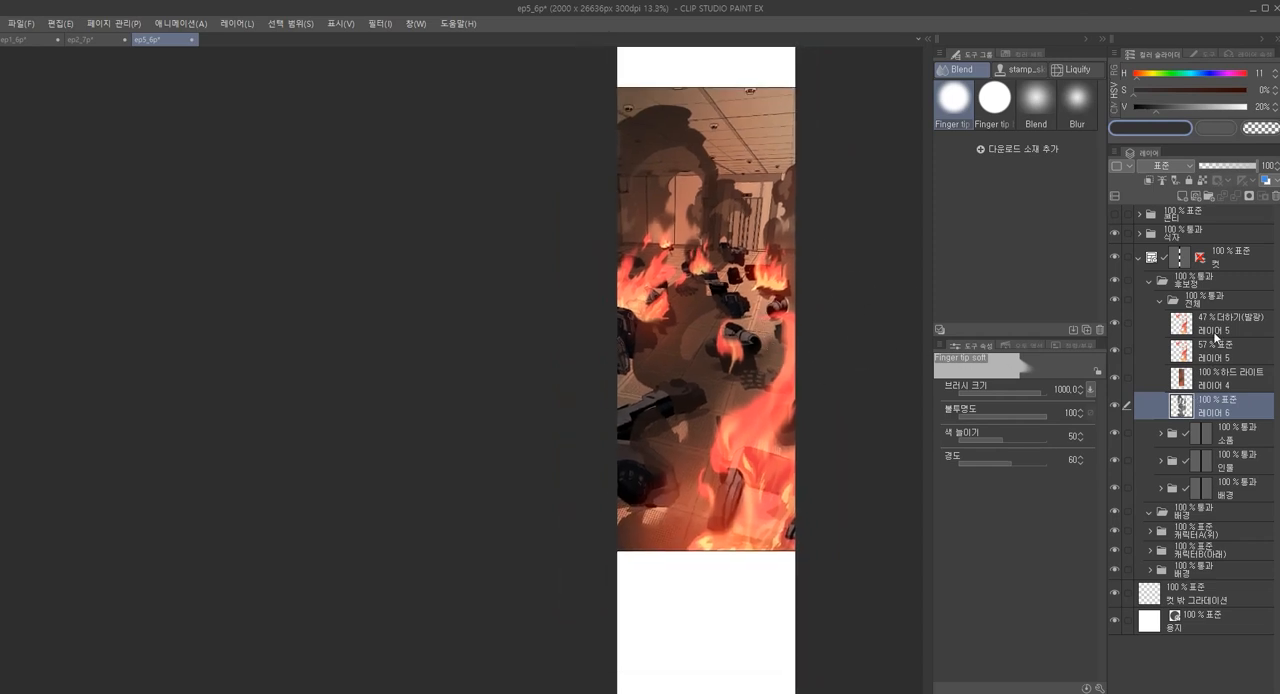
# Add a new layer above the flame glow layer and choose the Fire Spark Brush from the flame brushes
pyautogui.click(1214, 334)
pyautogui.hotkey('ctrl', 'shift', 'n')
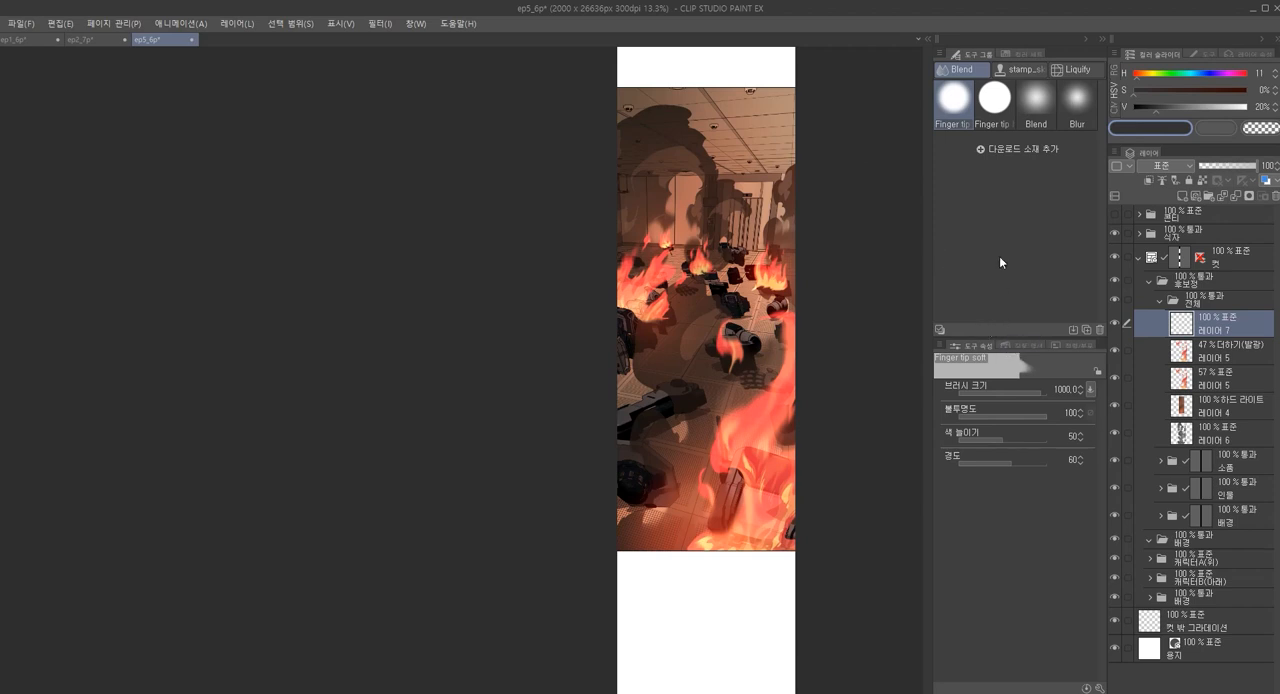
pyautogui.press('b')
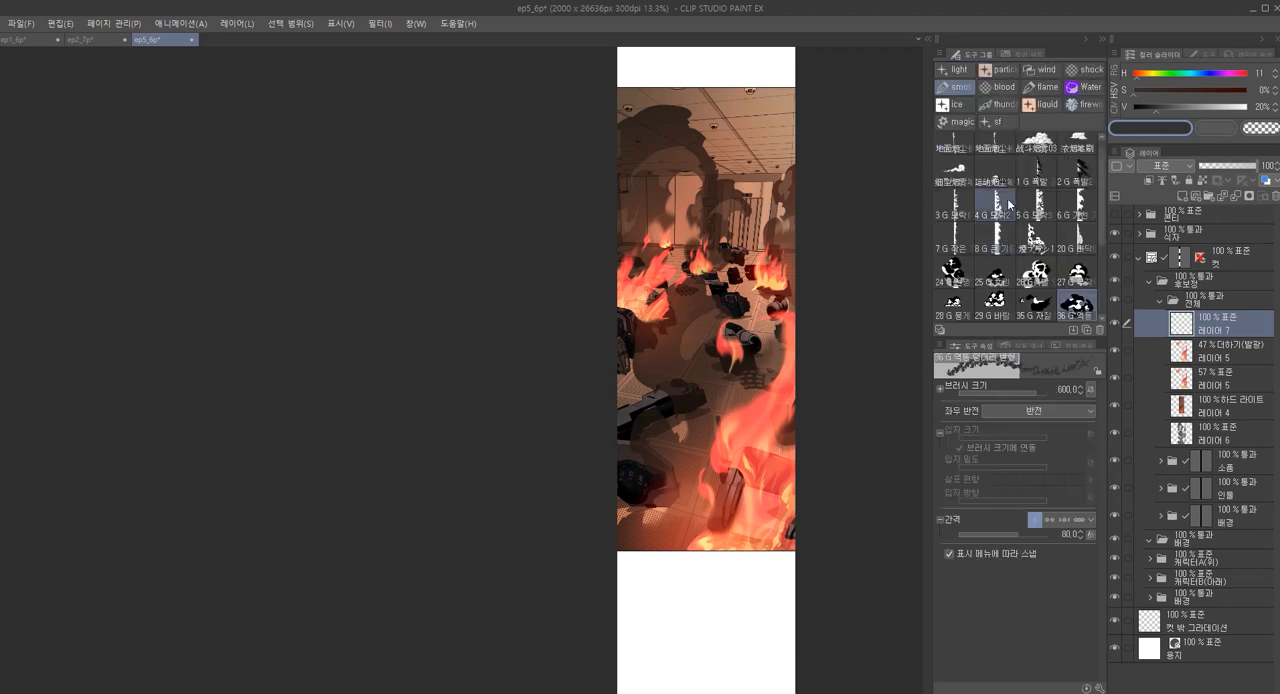
pyautogui.click(1040, 87)
pyautogui.click(1046, 145)
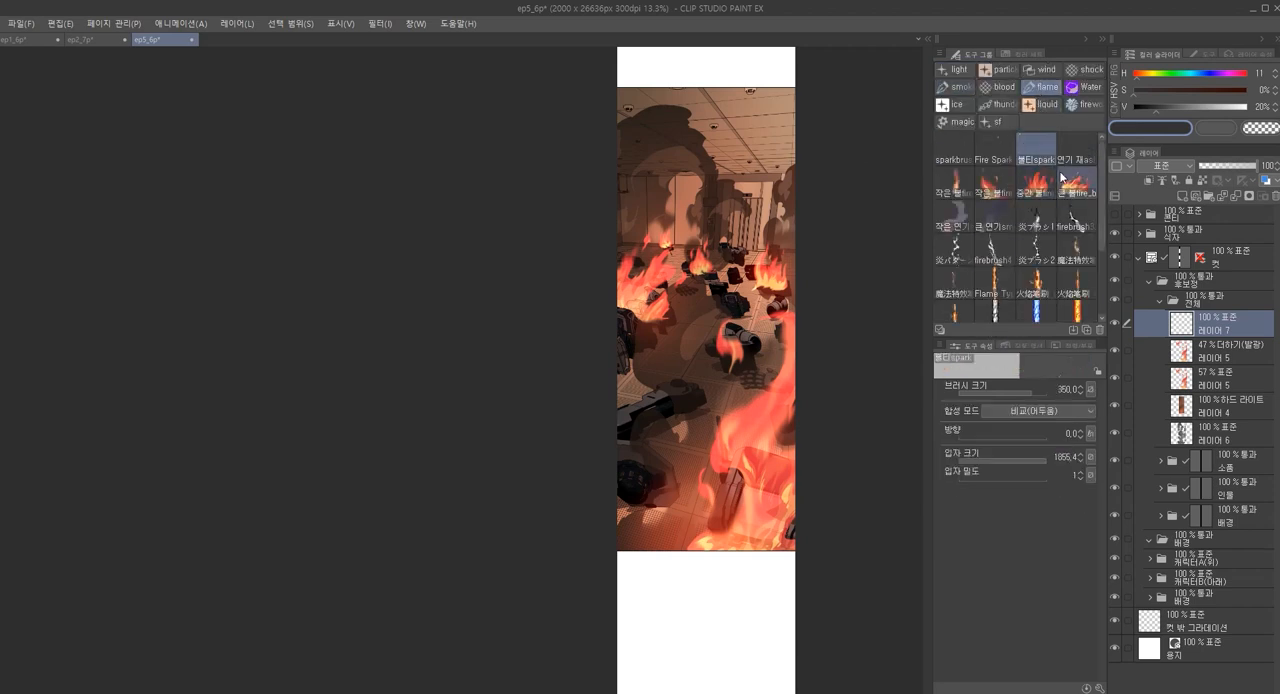
pyautogui.click(996, 152)
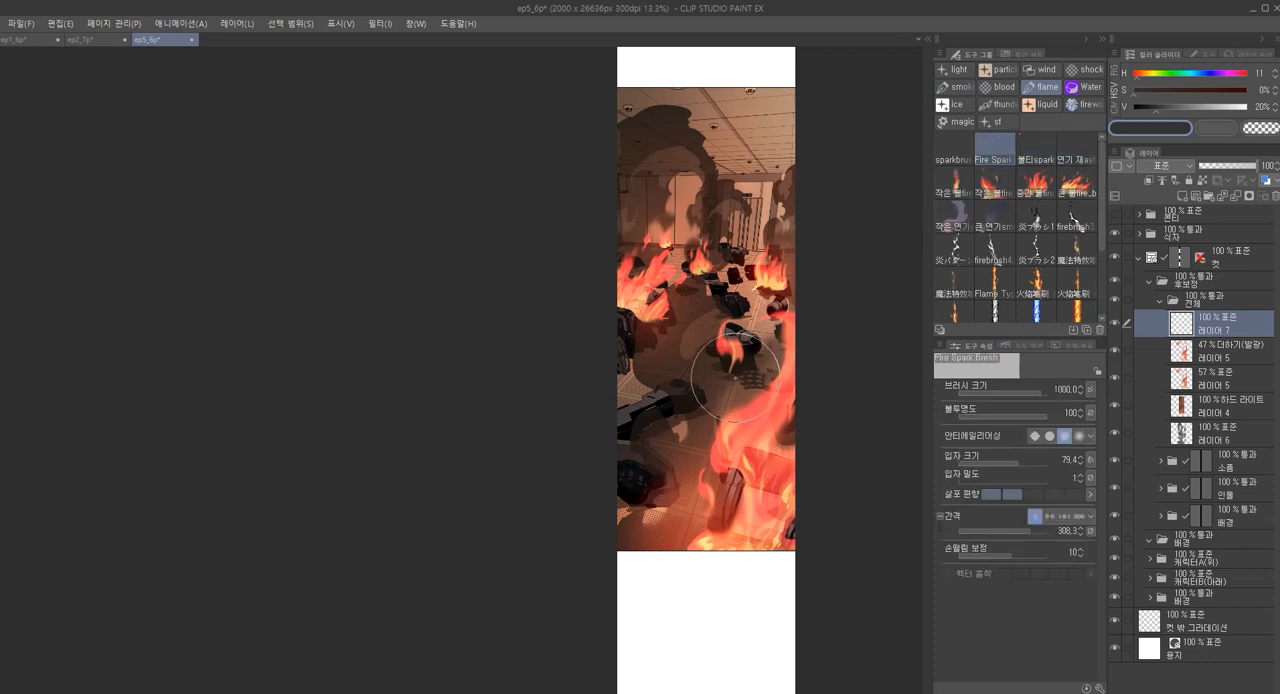
# Set the new layer's blending mode to Screen and try Fire Spark Brush sparks at size 2000 near the foreground flame
pyautogui.press(']')
pyautogui.press(']')
pyautogui.press('Down')
pyautogui.press('Down')
pyautogui.press('Down')
pyautogui.press('Down')
pyautogui.press('Down')
pyautogui.press('Down')
pyautogui.press('Down')
pyautogui.scroll(1, 735, 404)
pyautogui.scroll(1, 735, 404)
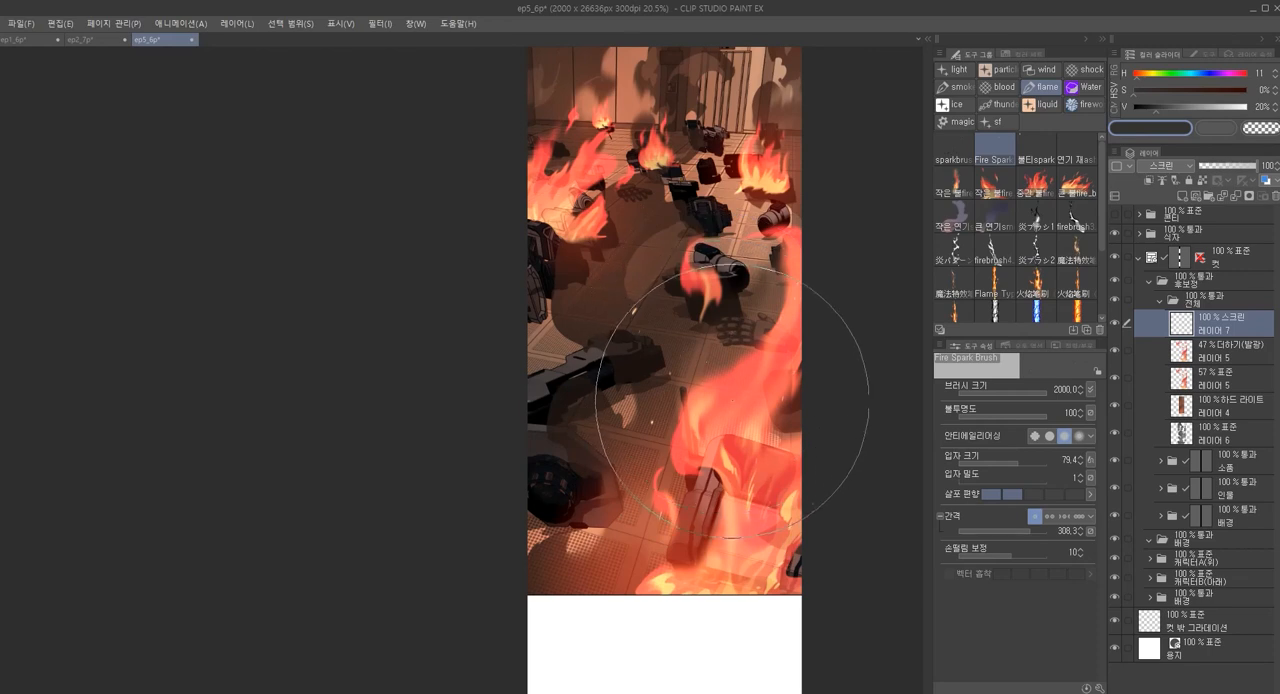
# Set the spark particle size to 284.4 and stamp larger sparks beside the foreground flame
pyautogui.moveTo(1015, 463); pyautogui.dragTo(1021, 465)
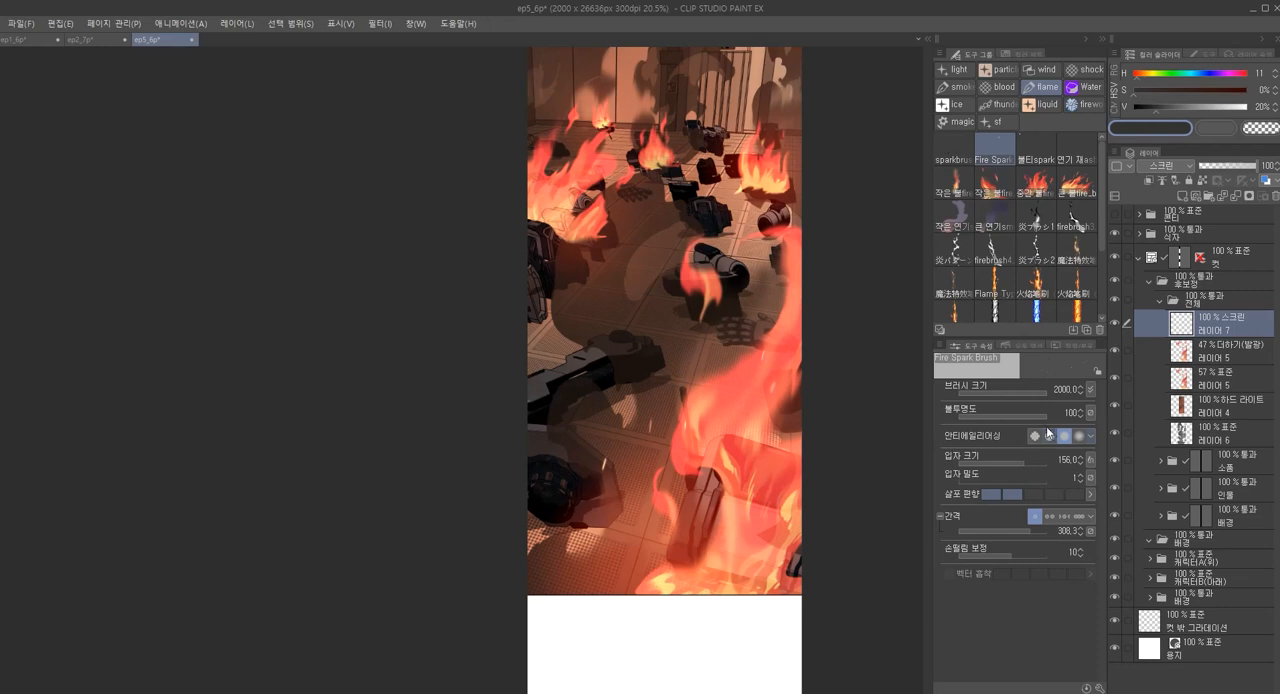
pyautogui.moveTo(1027, 463); pyautogui.dragTo(1031, 463)
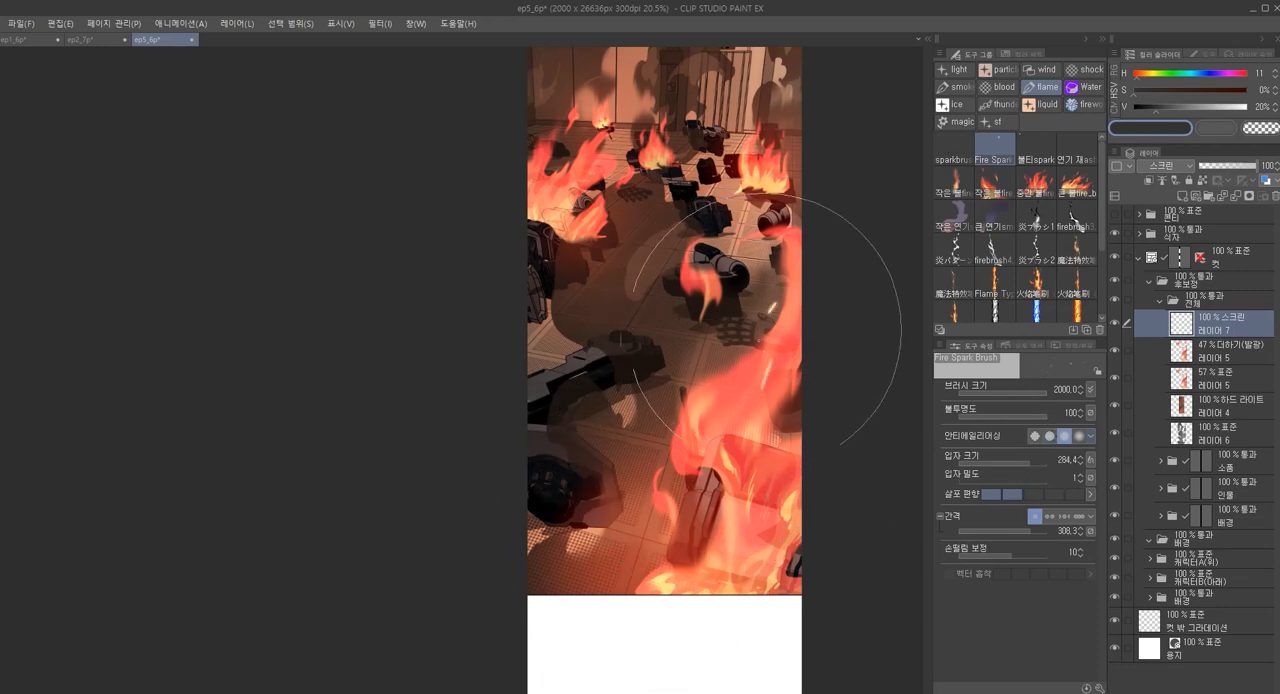
pyautogui.scroll(-1, 680, 468)
pyautogui.scroll(2, 680, 468)
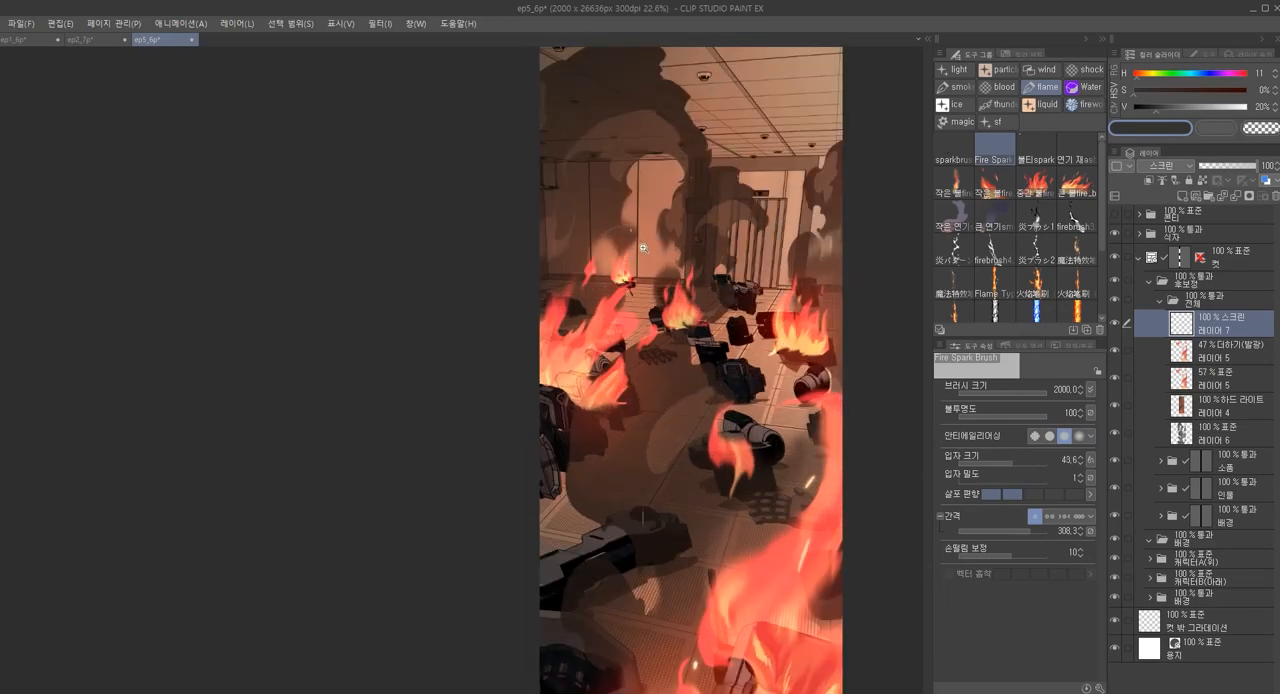
# Stamp small sparks over the back wall flames with particle size 43.6 and brush size 1500
pyautogui.scroll(3, 625, 272)
pyautogui.press('[')
pyautogui.press('[')
pyautogui.press('[')
pyautogui.press('[')
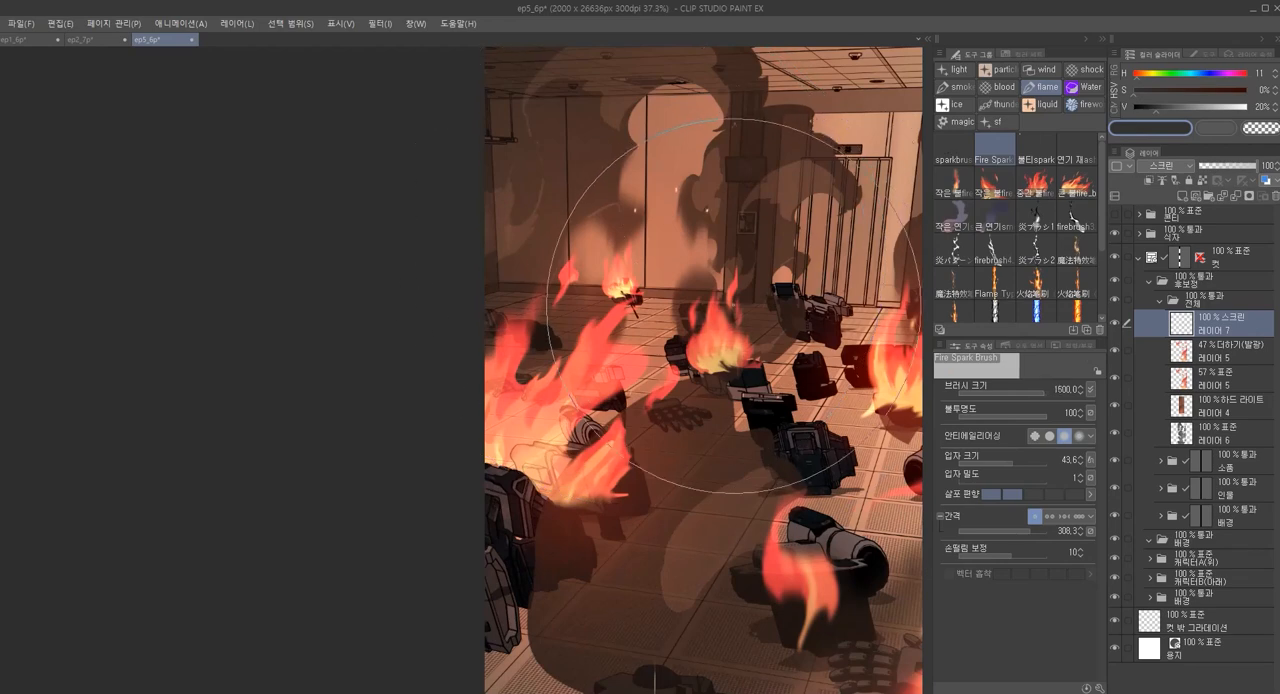
pyautogui.scroll(-3, 655, 392)
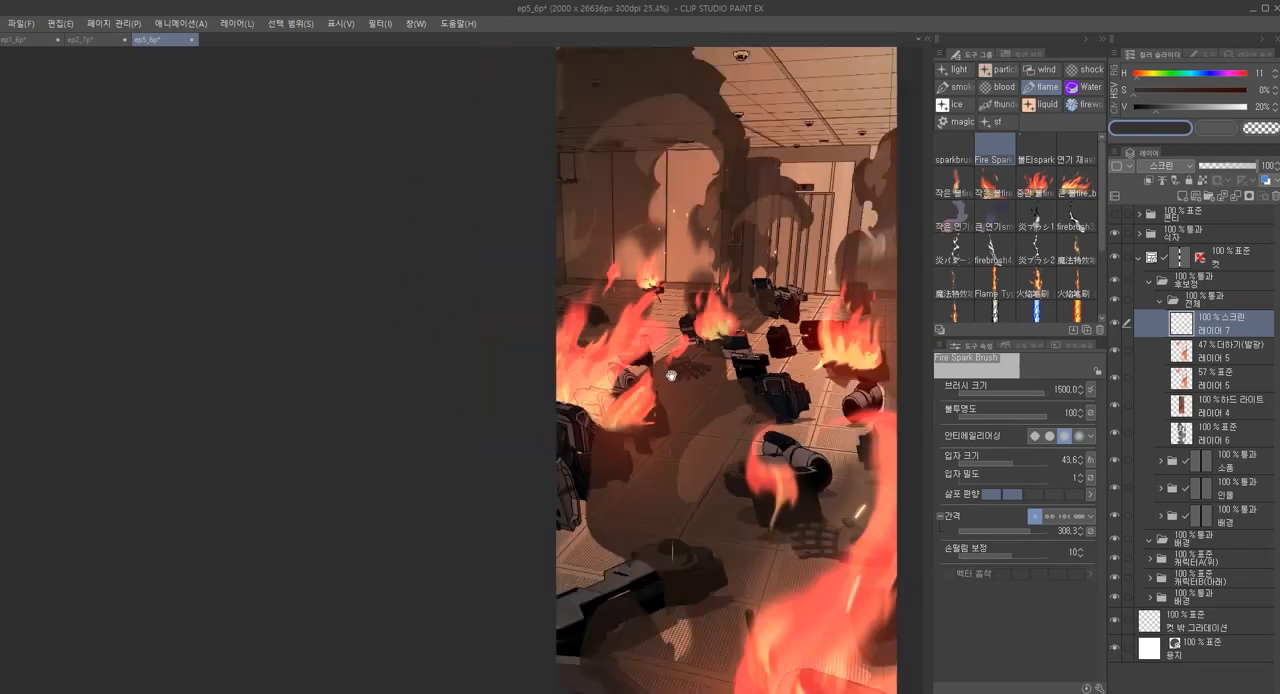
# Set the spark particle size to 68.4 and the brush size to 1400, and stamp medium sparks beside the foreground flame
pyautogui.press('[')
pyautogui.scroll(3, 689, 374)
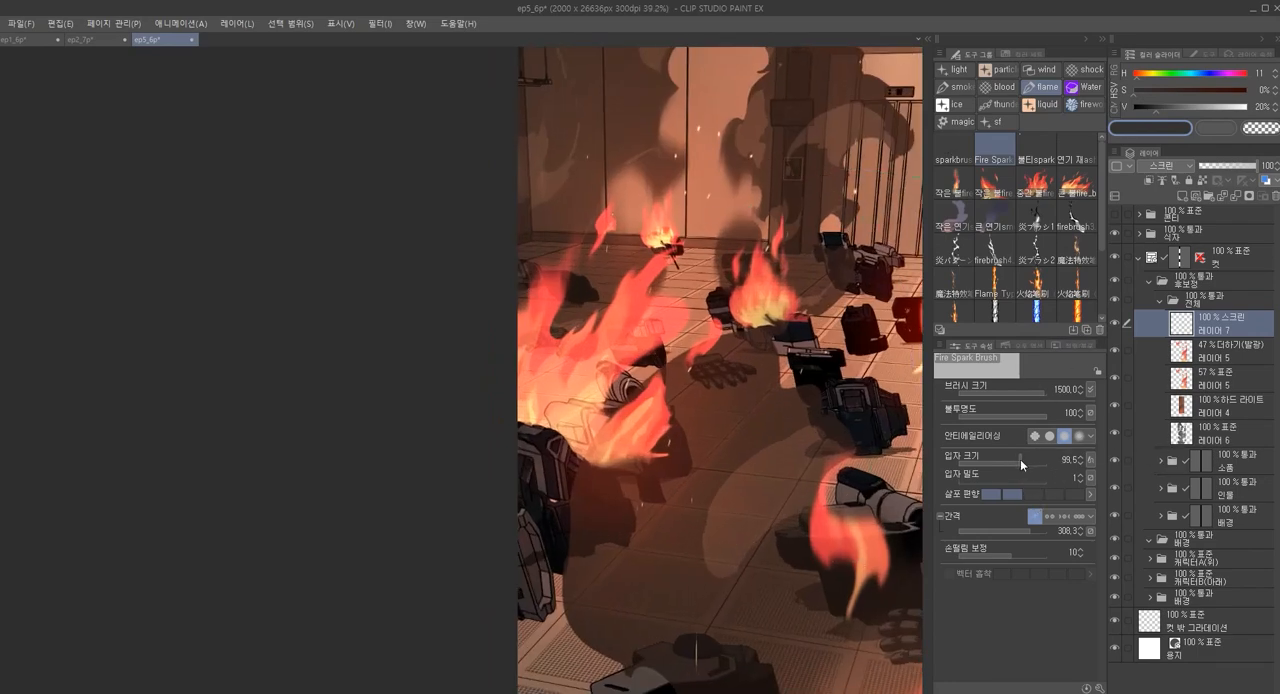
pyautogui.moveTo(1018, 461); pyautogui.dragTo(1016, 462)
pyautogui.press('[')
pyautogui.press(']')
pyautogui.scroll(-3, 620, 311)
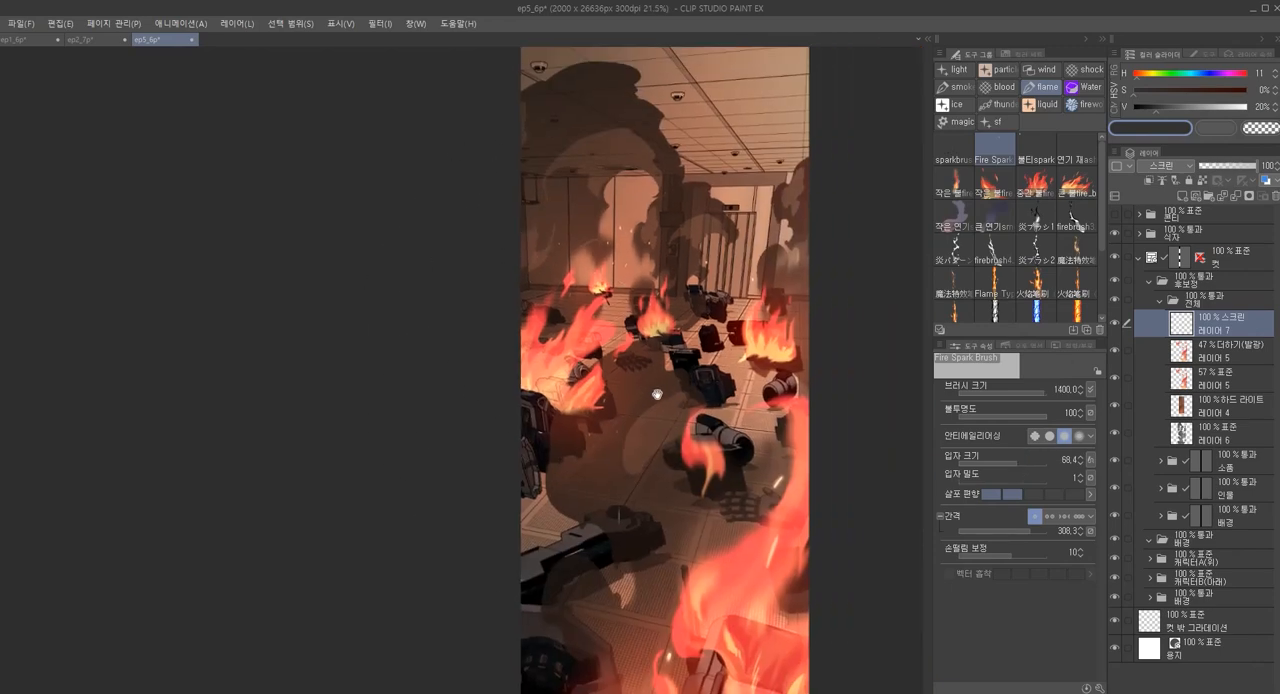
pyautogui.press('[')
pyautogui.press('[')
pyautogui.press('[')
pyautogui.moveTo(734, 468)
pyautogui.mouseDown()
pyautogui.moveTo(722, 438)
pyautogui.moveTo(727, 303)
pyautogui.mouseUp()
pyautogui.press(']')
pyautogui.press(']')
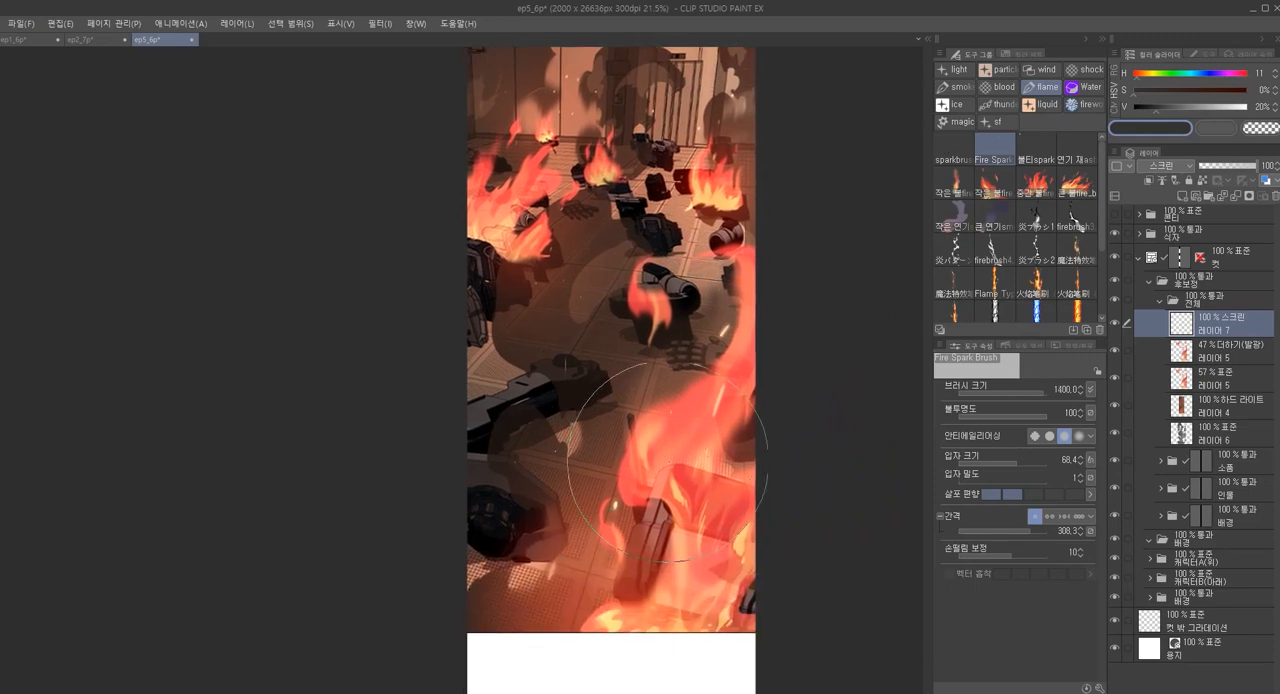
pyautogui.scroll(-3, 690, 440)
pyautogui.scroll(3, 690, 445)
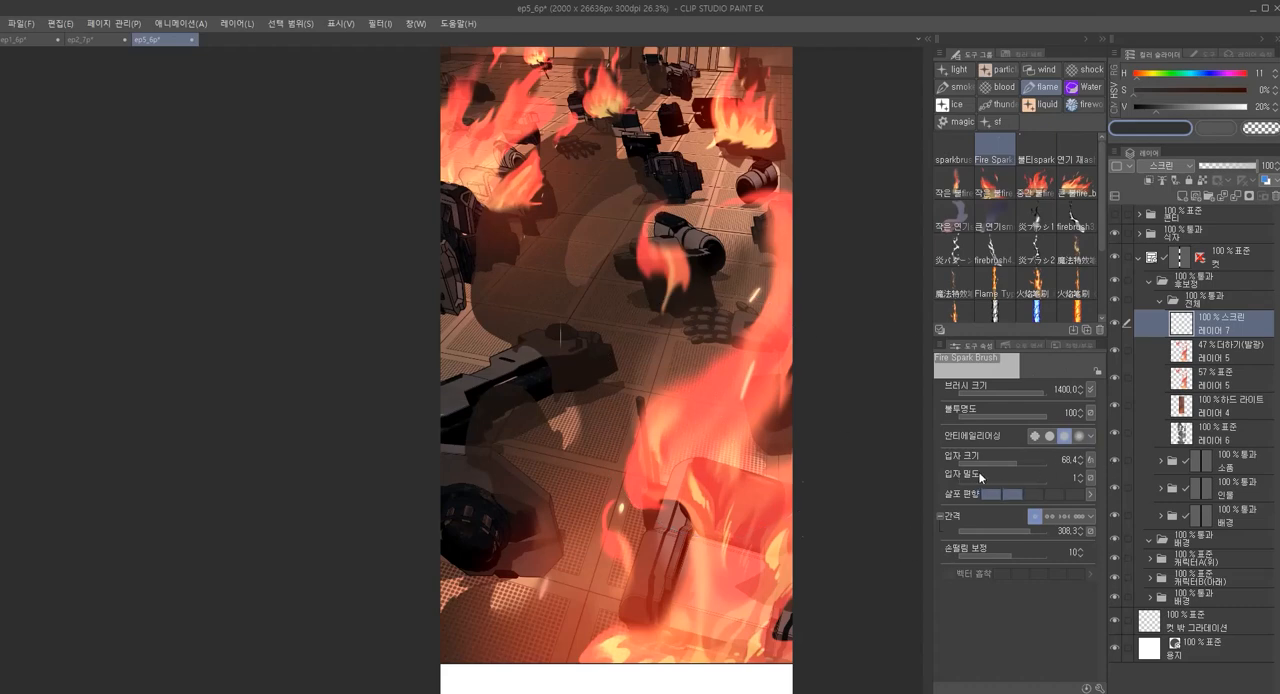
# Stamp scattered sparks over the debris with sparkbrush1 at size 1800, using the coral red sampled from the foreground flame
pyautogui.moveTo(1002, 457); pyautogui.dragTo(1021, 461)
pyautogui.click(953, 145)
pyautogui.scroll(-3, 725, 375)
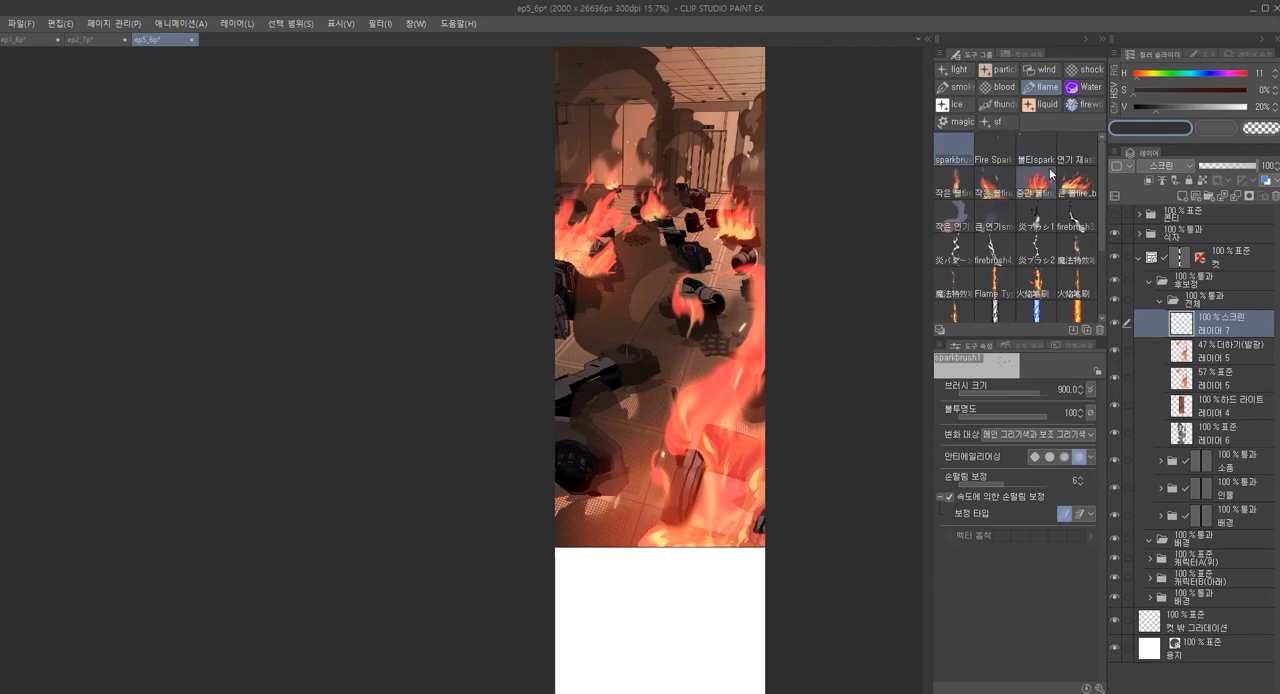
pyautogui.keyDown('alt'); pyautogui.click(720, 389); pyautogui.keyUp('alt')
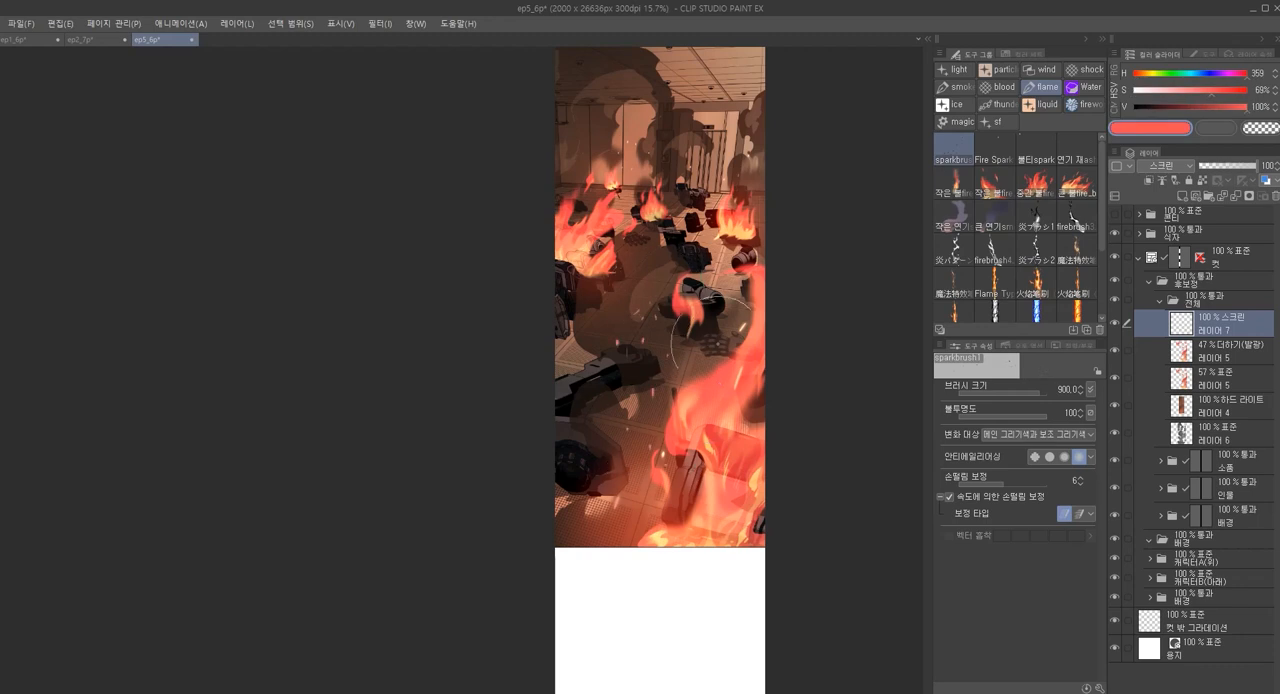
pyautogui.press(']')
pyautogui.press(']')
pyautogui.press(']')
pyautogui.press(']')
pyautogui.press(']')
pyautogui.press(']')
pyautogui.press(']')
pyautogui.press(']')
pyautogui.press(']')
pyautogui.click(650, 382)
pyautogui.scroll(-2, 754, 403)
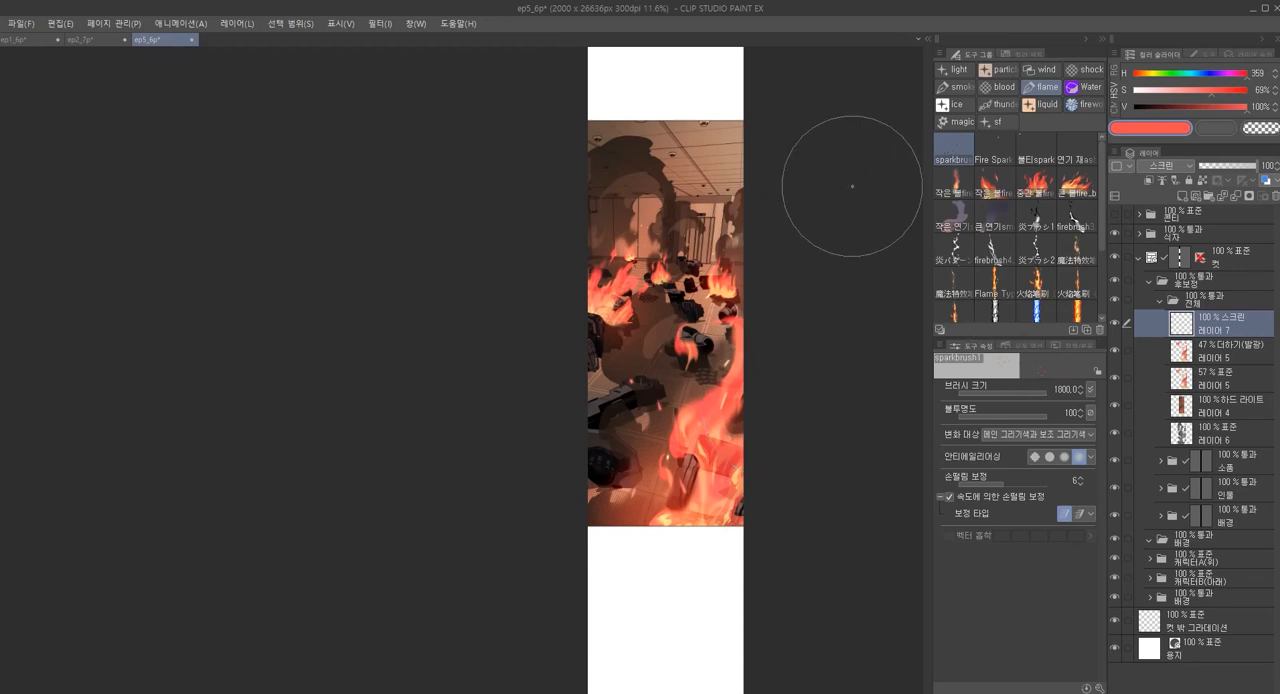
pyautogui.scroll(3, 712, 384)
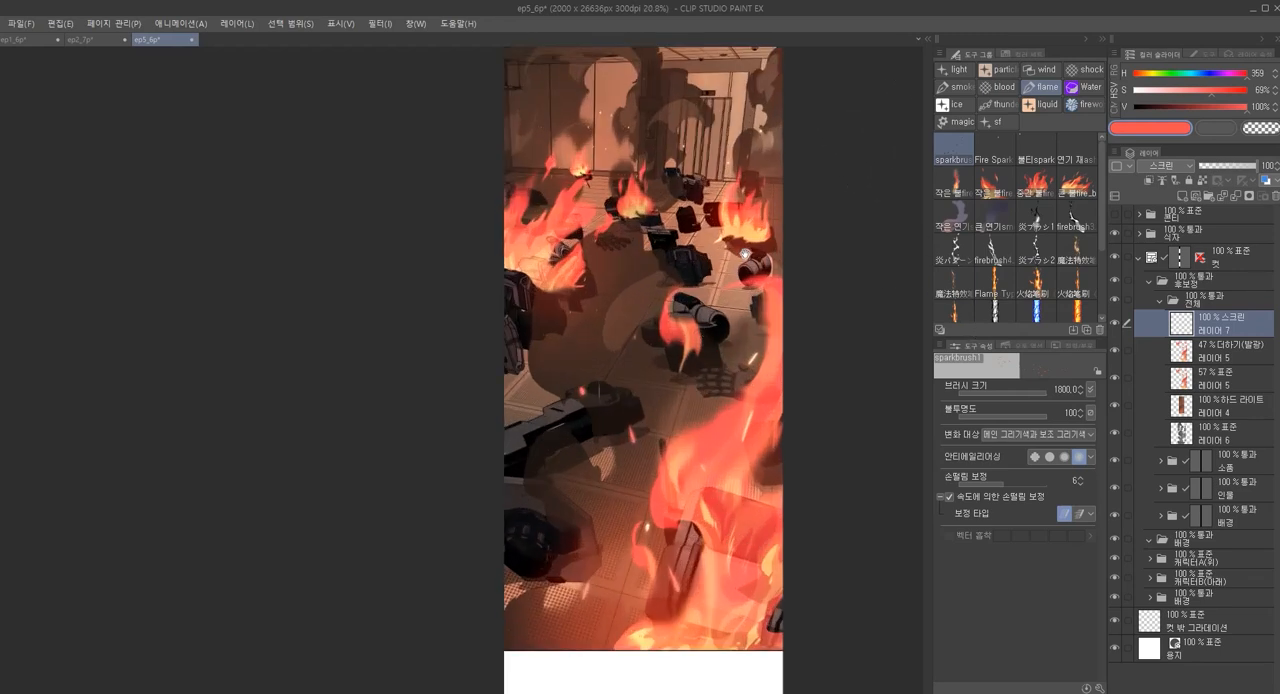
# Lasso the area at the base of the left flame and group the two flame layers into a folder
pyautogui.press('m')
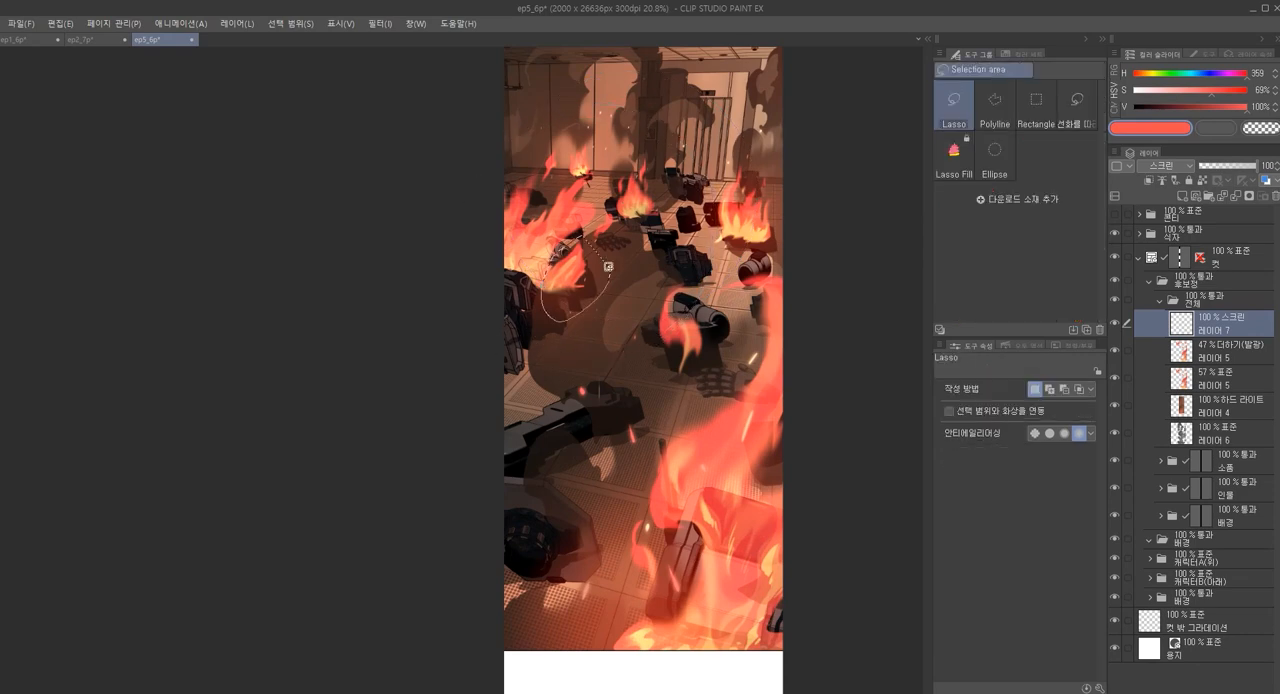
pyautogui.click(1198, 306)
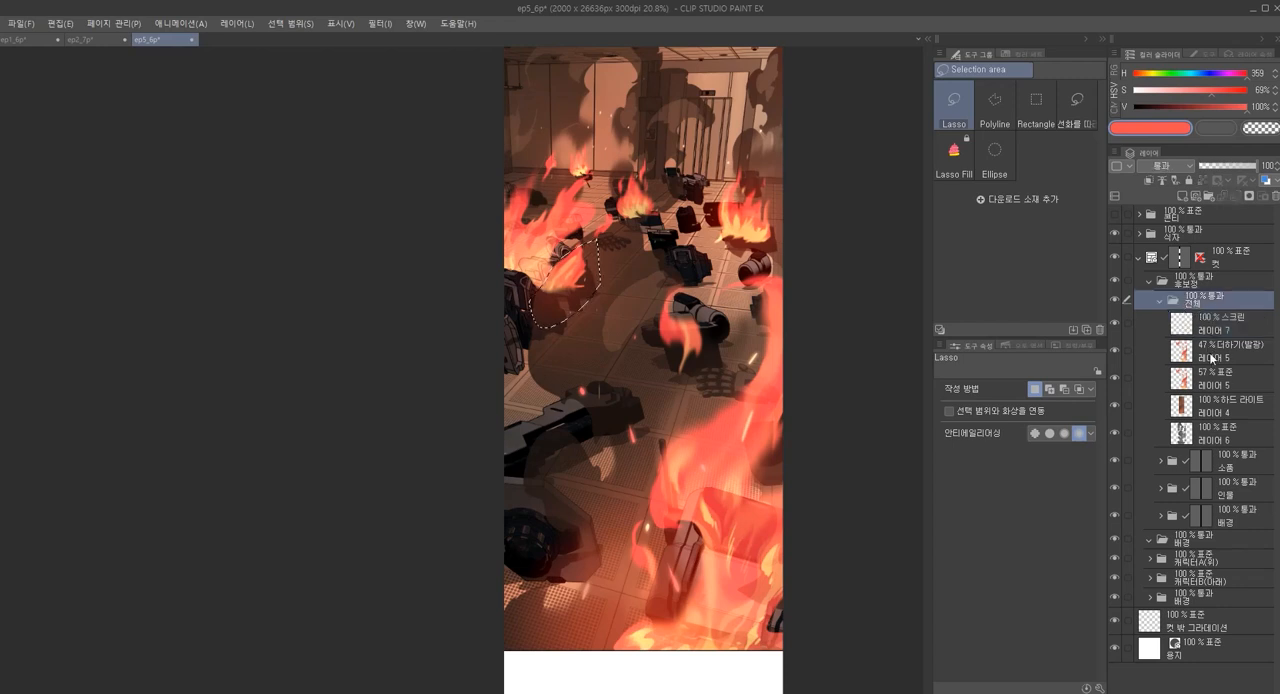
pyautogui.click(1210, 352)
pyautogui.keyDown('ctrl'); pyautogui.click(1227, 385); pyautogui.keyUp('ctrl')
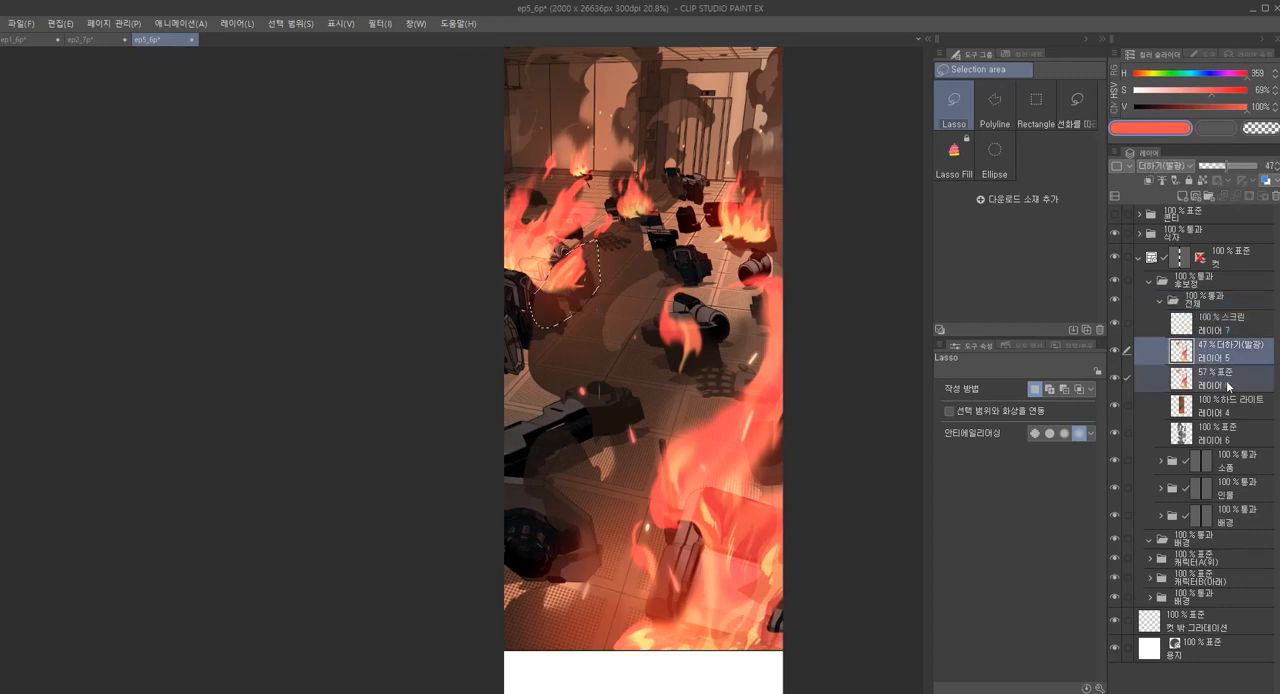
pyautogui.hotkey('ctrl', 'g')
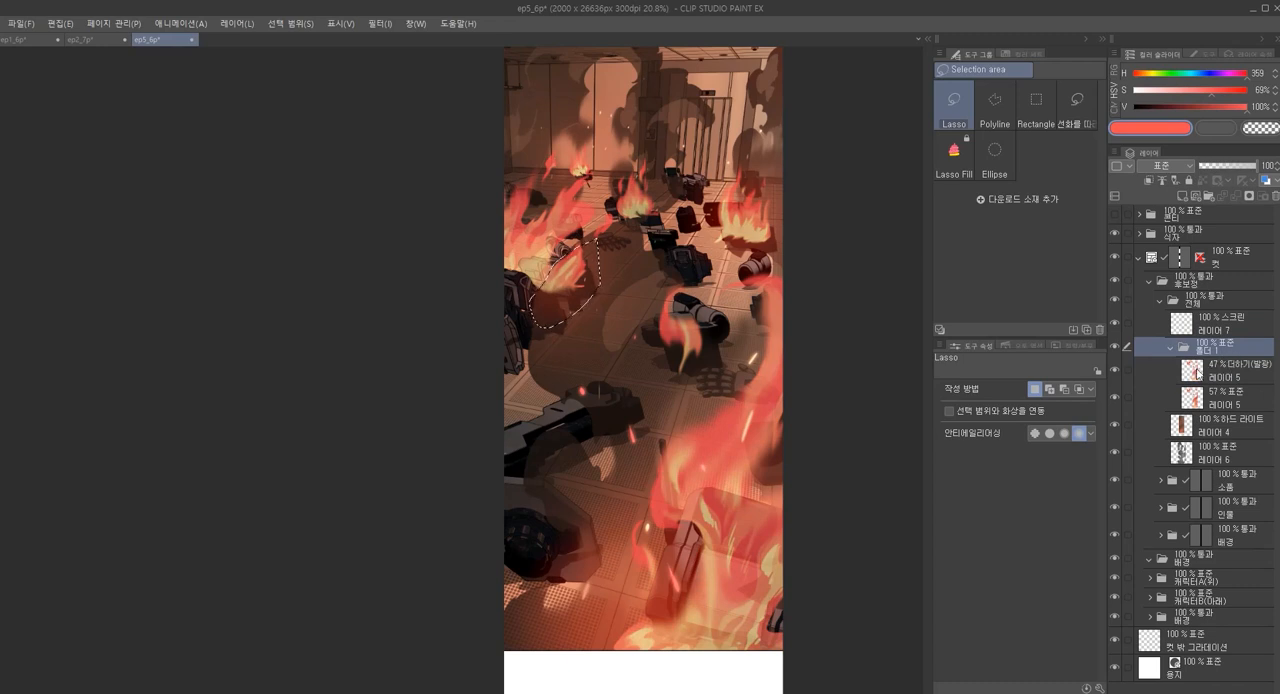
pyautogui.click(1224, 374)
pyautogui.click(1227, 396)
pyautogui.click(1230, 378)
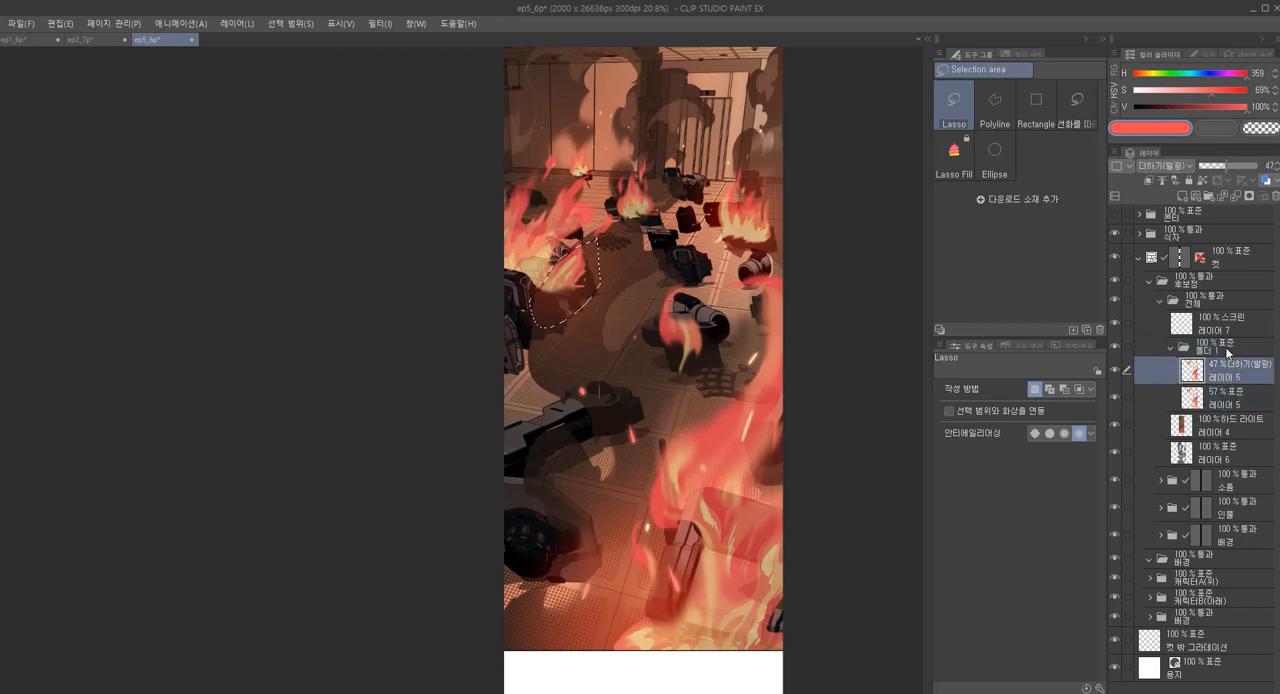
pyautogui.click(1232, 356)
pyautogui.click(1235, 376)
pyautogui.keyDown('shift'); pyautogui.click(1238, 398); pyautogui.keyUp('shift')
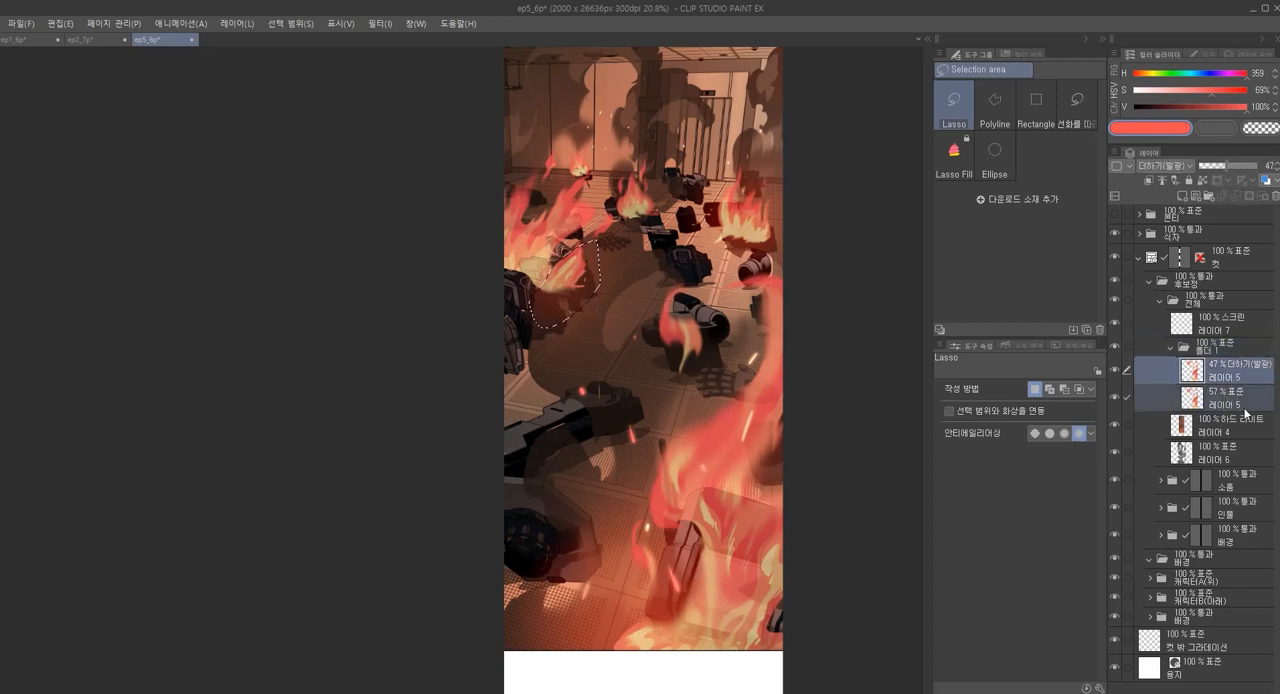
# Compare the Normal and Through blending modes on the new flame folder and set it to Through
pyautogui.click(1221, 346)
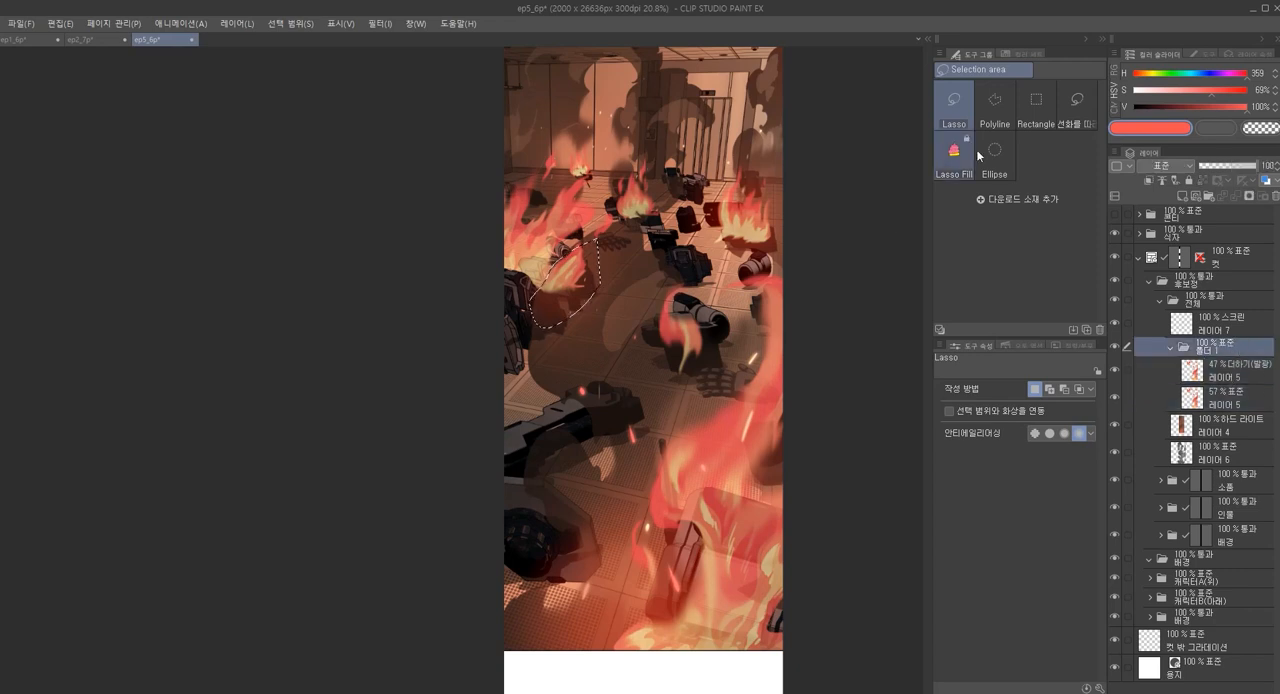
pyautogui.click(1149, 167)
pyautogui.click(1154, 185)
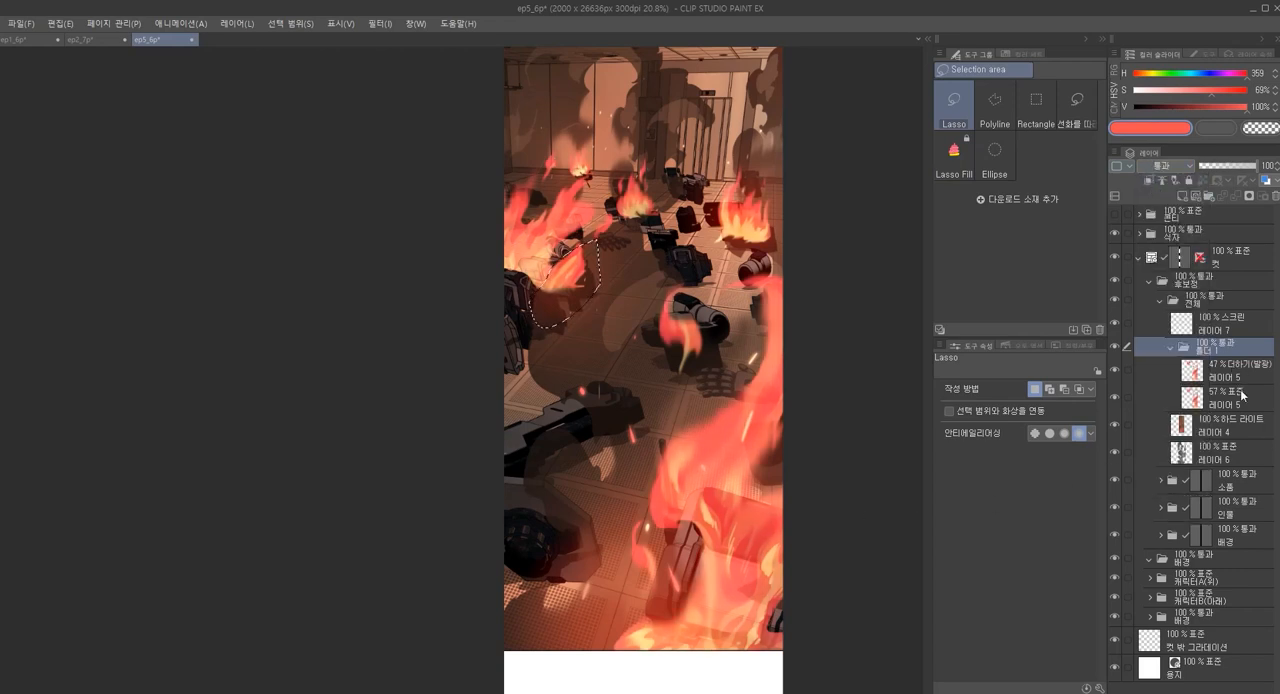
pyautogui.click(1171, 168)
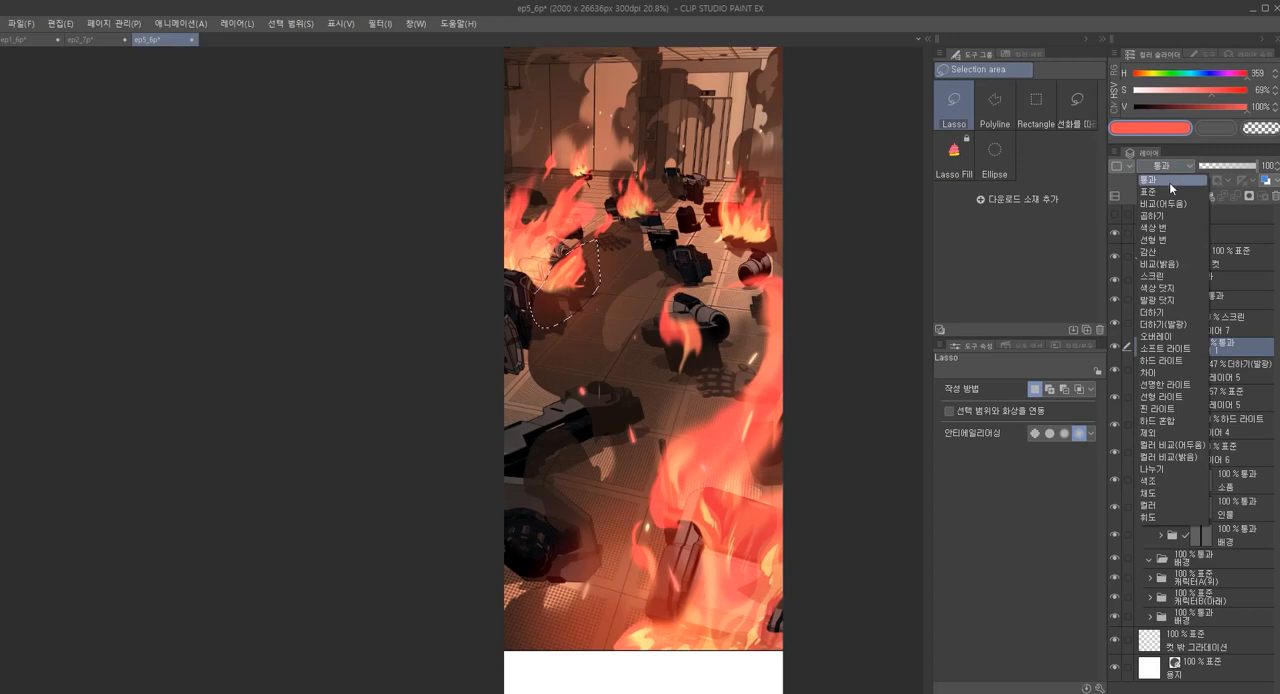
pyautogui.click(1170, 196)
pyautogui.click(1168, 167)
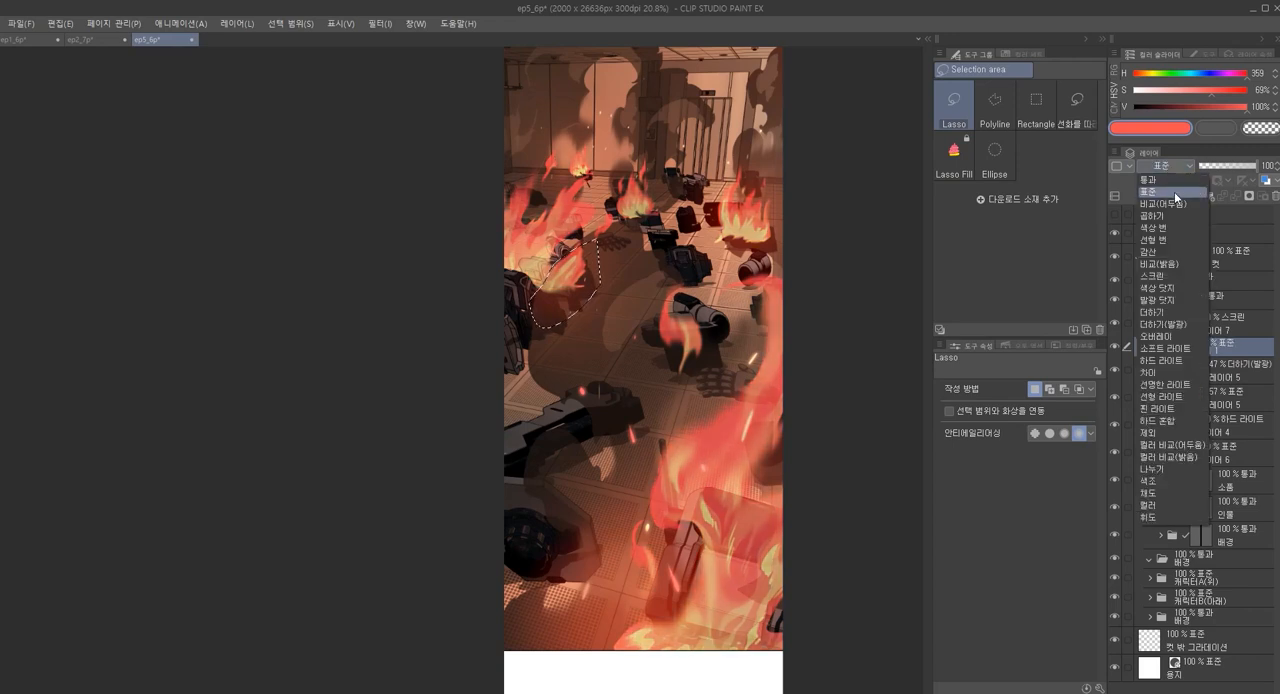
pyautogui.click(1173, 181)
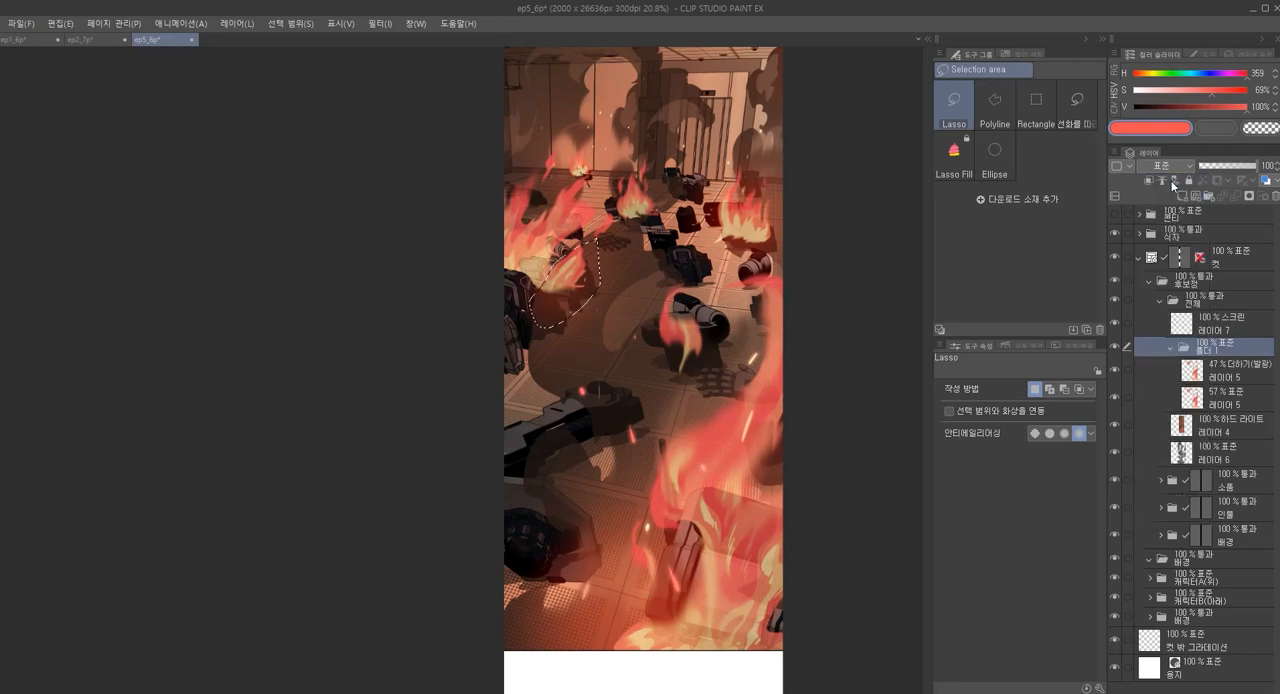
# Add a layer mask to the flame folder that hides the lassoed area at the base of the left flame
pyautogui.click(1202, 375)
pyautogui.click(1213, 398)
pyautogui.click(1219, 373)
pyautogui.click(1224, 349)
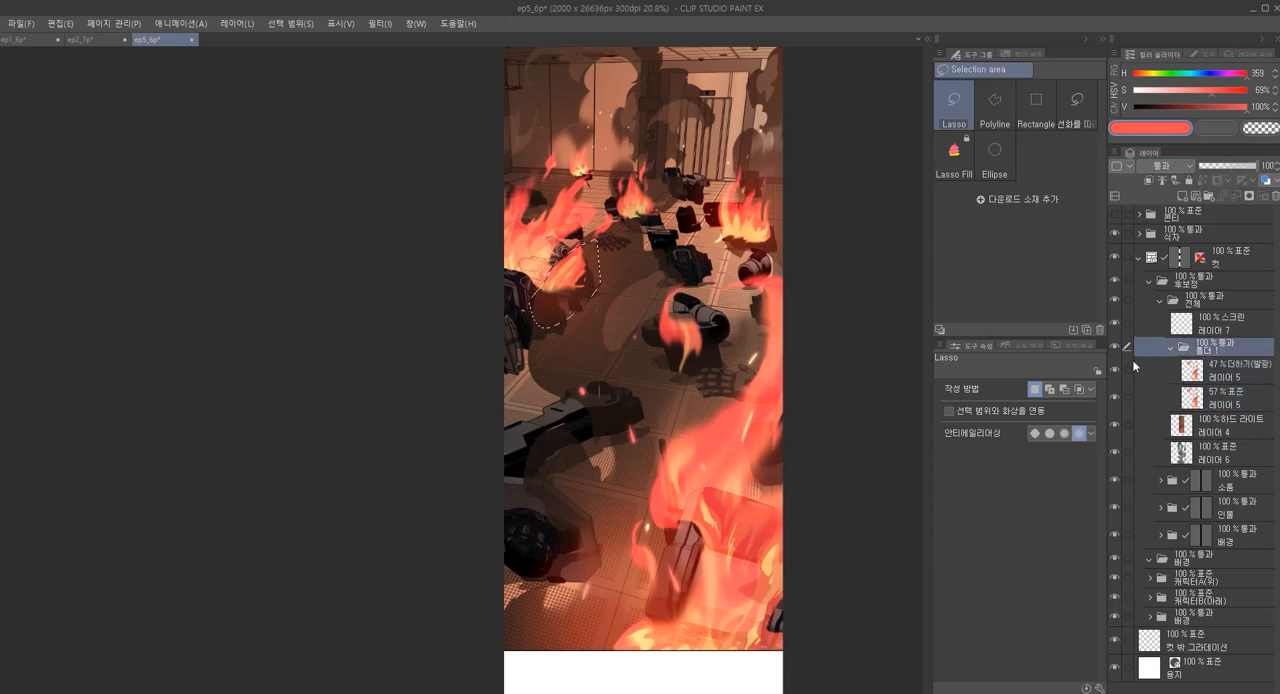
pyautogui.click(1249, 197)
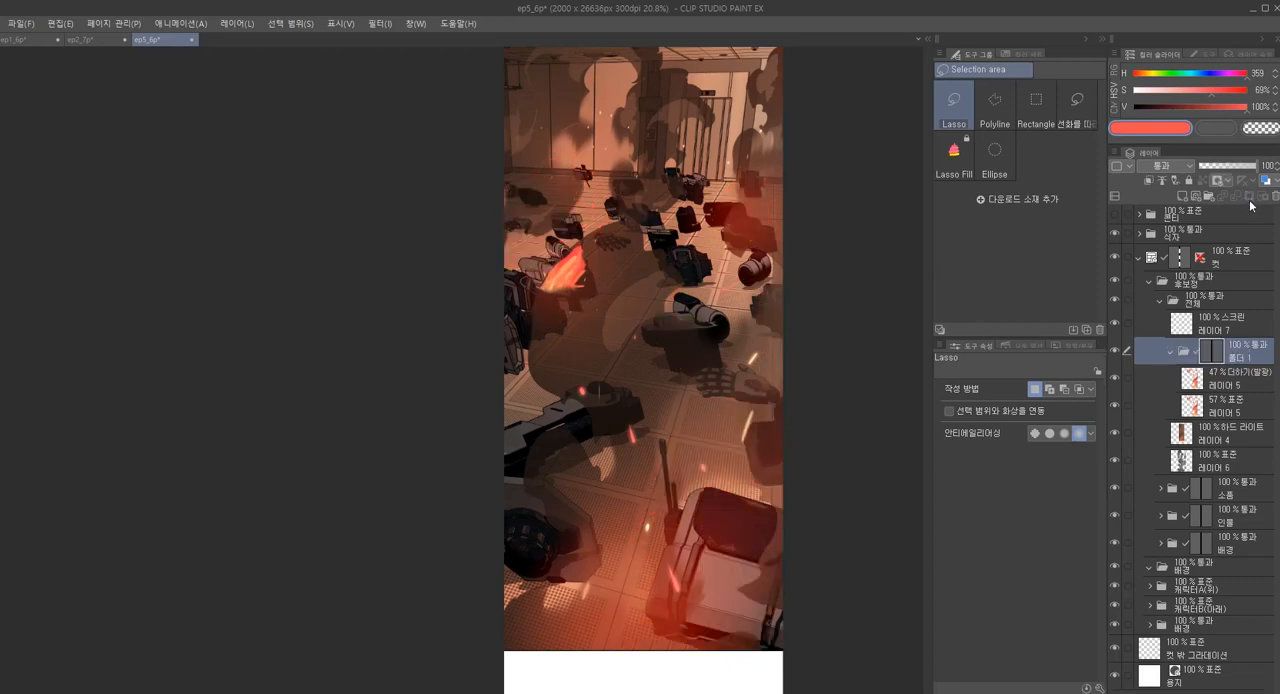
pyautogui.hotkey('ctrl', 'z')
pyautogui.click(1250, 198)
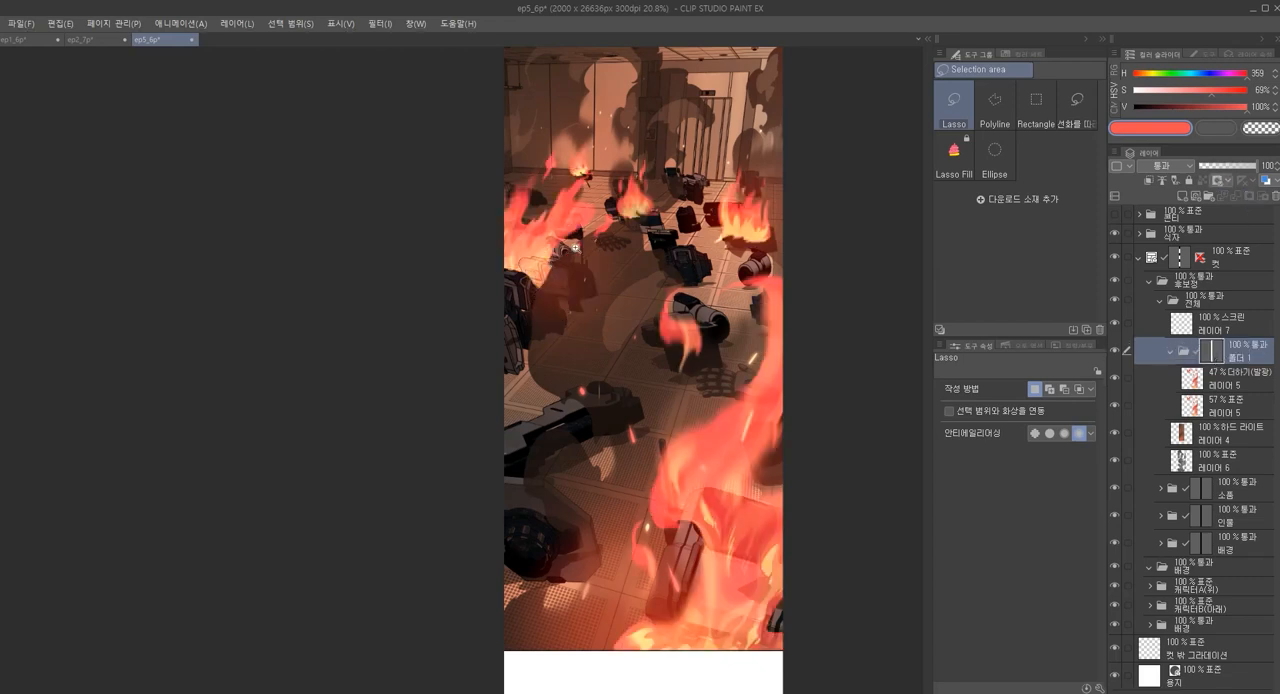
# Lasso the base of the right flame where it overlaps the debris and mask it out
pyautogui.scroll(2, 575, 246)
pyautogui.moveTo(799, 284); pyautogui.dragTo(759, 294)
pyautogui.scroll(4, 745, 256)
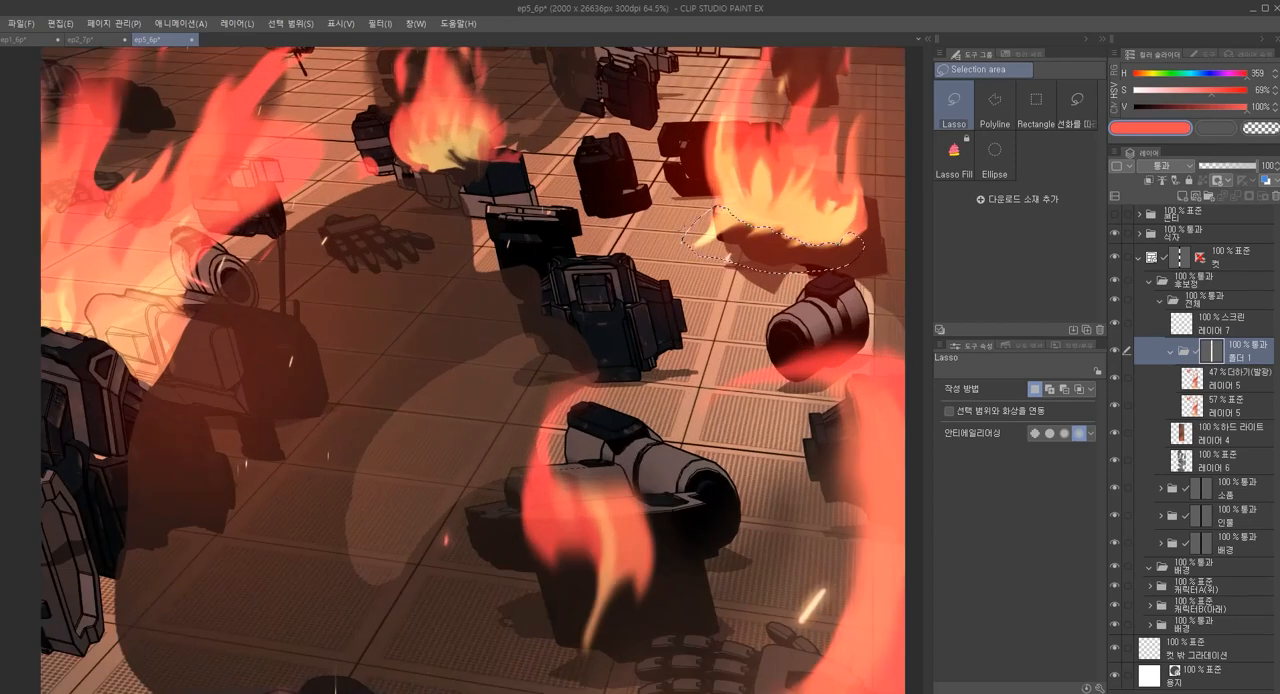
pyautogui.scroll(-2, 709, 349)
pyautogui.moveTo(692, 490); pyautogui.dragTo(707, 300)
pyautogui.scroll(-2, 705, 303)
pyautogui.moveTo(620, 500); pyautogui.dragTo(703, 572)
pyautogui.scroll(-3, 690, 292)
pyautogui.moveTo(635, 173); pyautogui.dragTo(630, 338)
# Lasso the base of the small flame near the back wall and mask it out over the debris
pyautogui.scroll(5, 564, 314)
pyautogui.scroll(2, 550, 318)
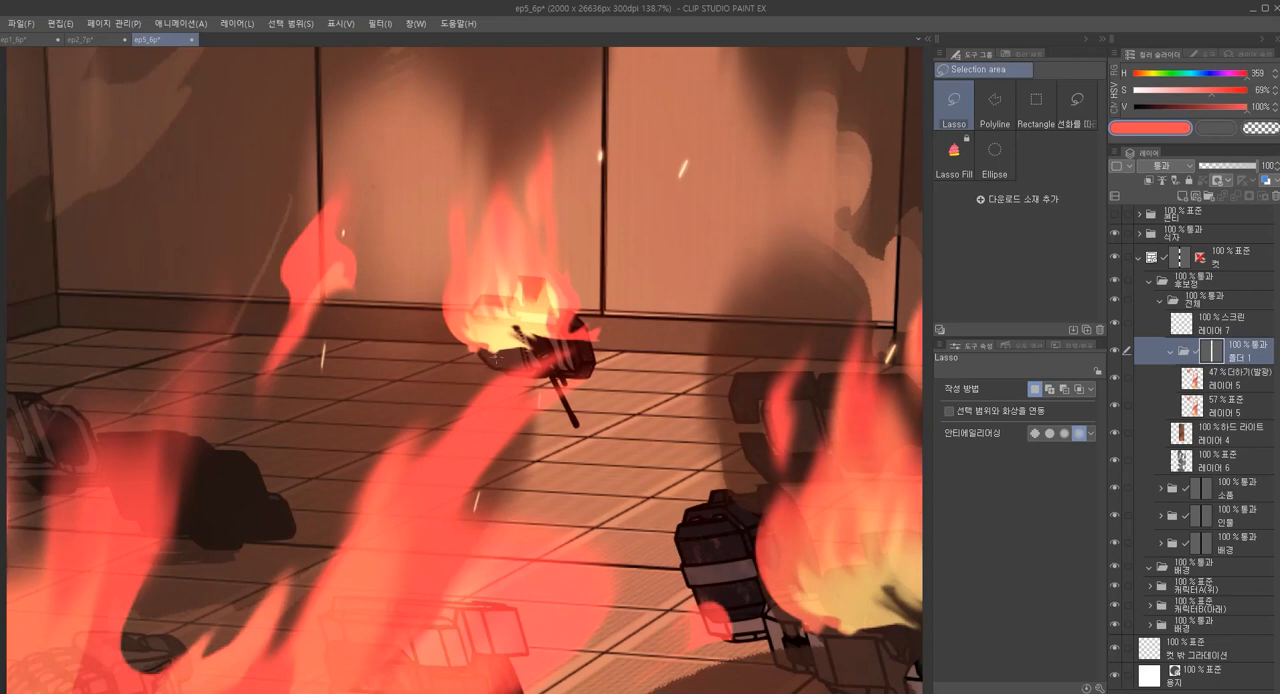
pyautogui.moveTo(505, 315)
pyautogui.mouseDown()
pyautogui.moveTo(548, 316)
pyautogui.moveTo(540, 378)
pyautogui.moveTo(455, 380)
pyautogui.moveTo(548, 345)
pyautogui.moveTo(462, 345)
pyautogui.mouseUp()
pyautogui.hotkey('ctrl', 'z')
pyautogui.hotkey('ctrl', 'z')
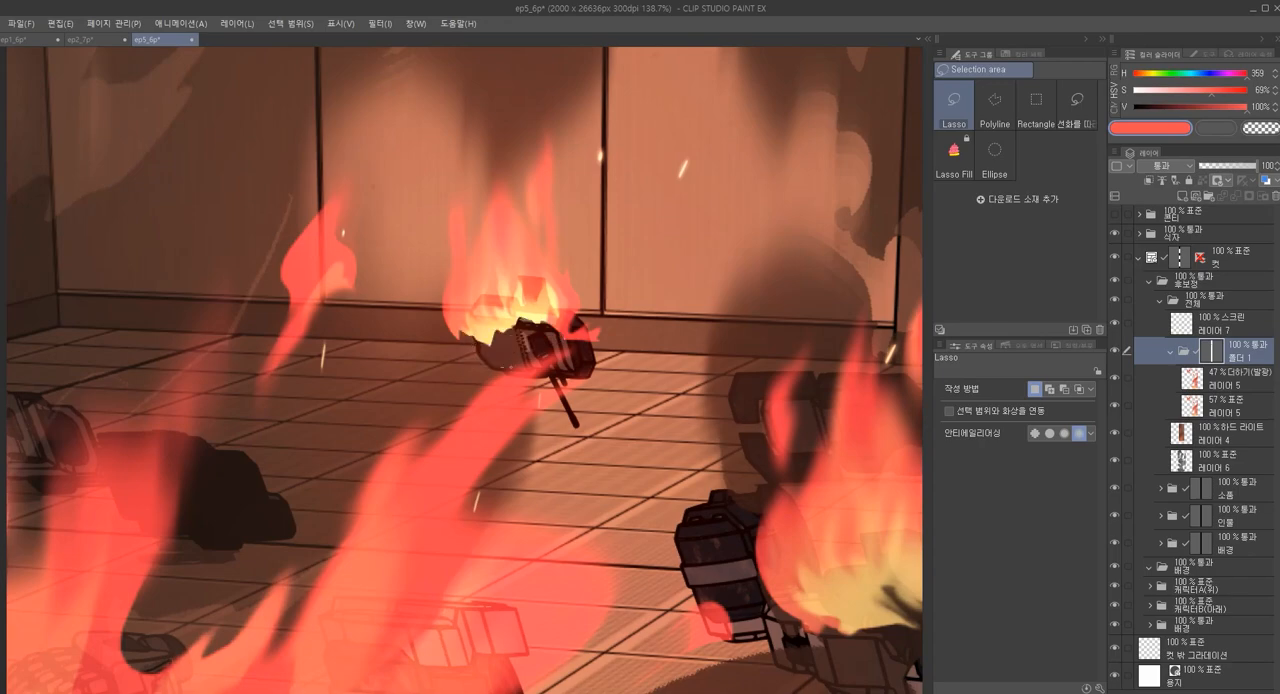
# Smudge the mask edge at the base of the small back-wall flame with the Finger tip soft brush at size 70
pyautogui.scroll(-4, 560, 320)
pyautogui.press('j')
pyautogui.scroll(5, 567, 316)
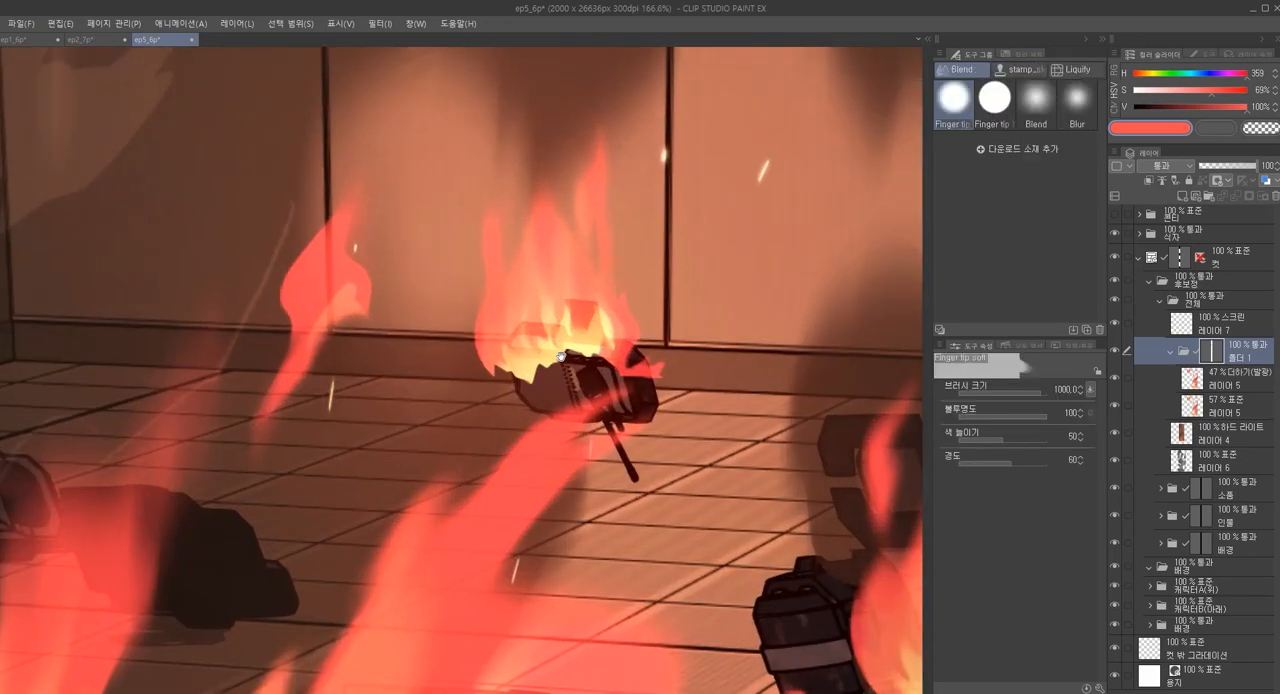
pyautogui.press('[')
pyautogui.press('[')
pyautogui.press('[')
pyautogui.press('[')
pyautogui.press('[')
pyautogui.press('[')
pyautogui.press('[')
pyautogui.press('[')
pyautogui.press('[')
pyautogui.press('[')
pyautogui.press('[')
pyautogui.press('[')
pyautogui.moveTo(507, 353); pyautogui.dragTo(576, 360)
pyautogui.moveTo(495, 375)
pyautogui.mouseDown()
pyautogui.moveTo(527, 375)
pyautogui.moveTo(520, 355)
pyautogui.moveTo(620, 372)
pyautogui.mouseUp()
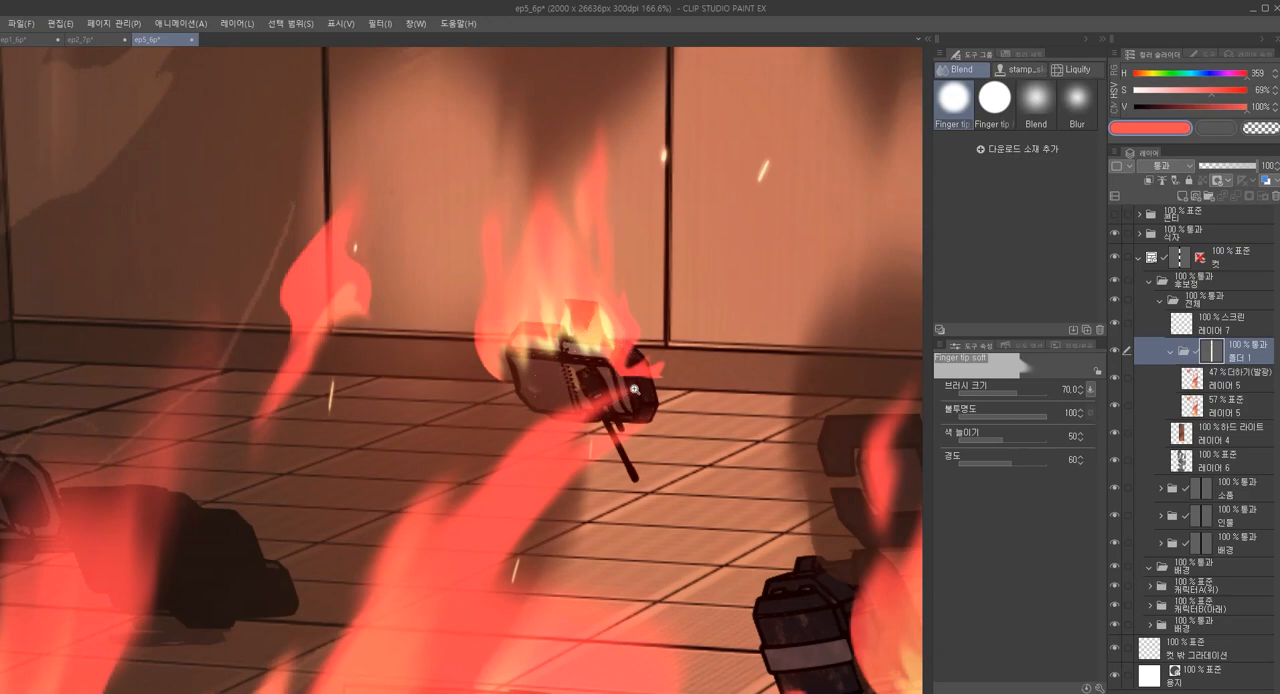
pyautogui.scroll(-5, 697, 413)
pyautogui.scroll(3, 697, 413)
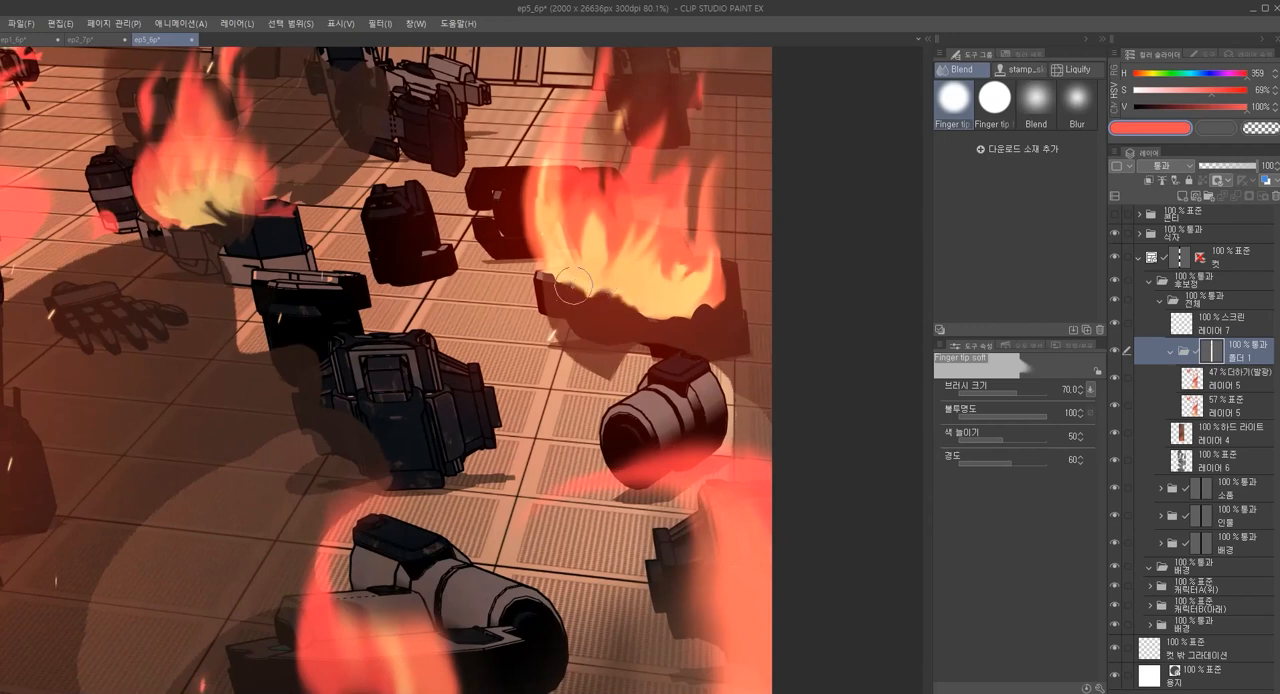
pyautogui.scroll(-5, 608, 293)
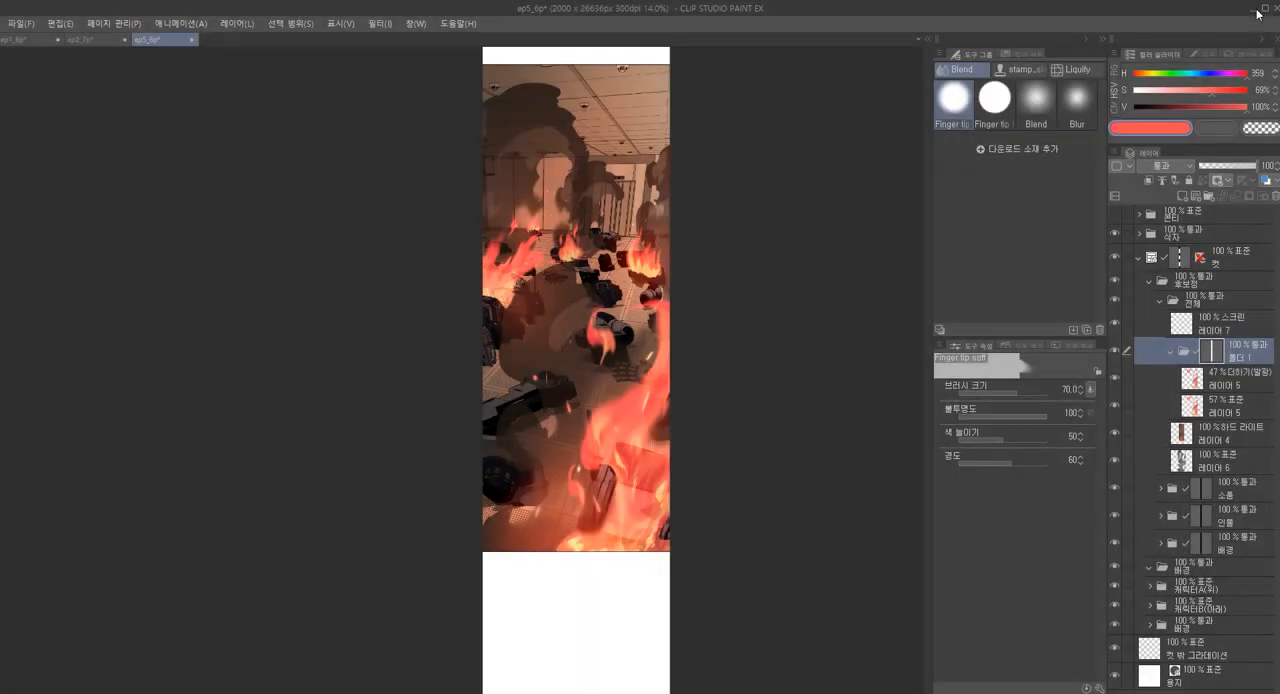
# Minimize the painting window to return to the 0630.txt notes in Notepad, and shift the notes window slightly down
pyautogui.click(1255, 14)
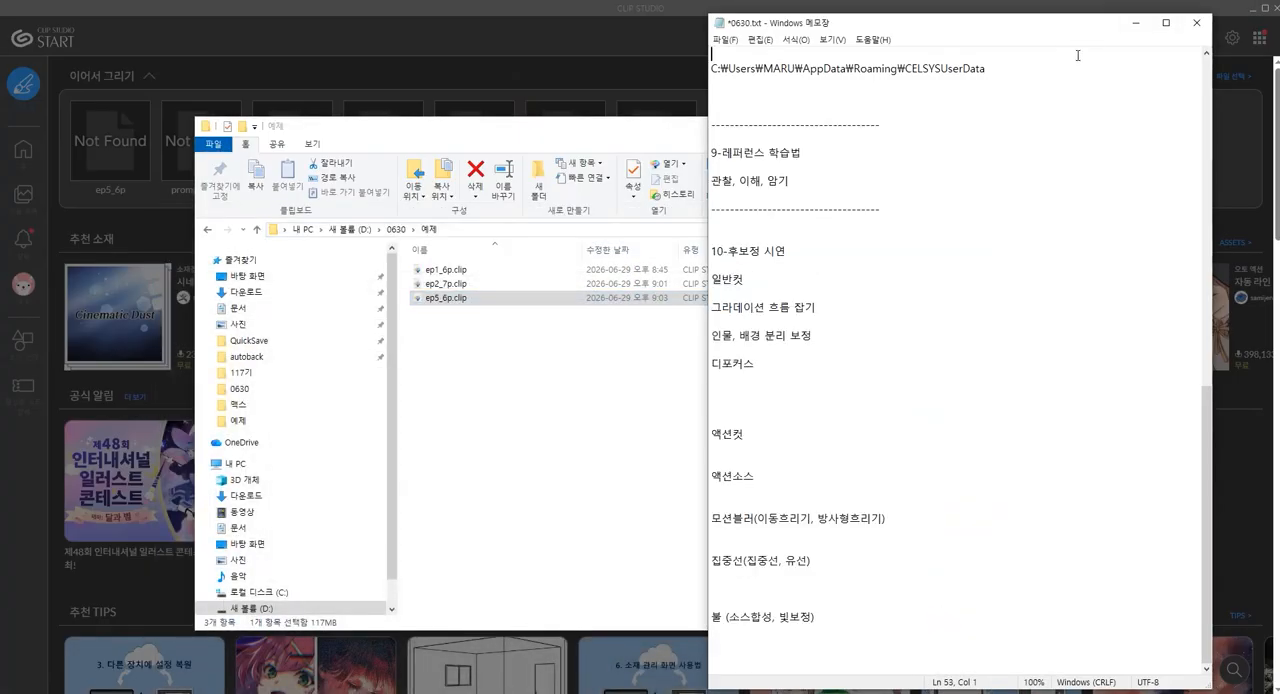
pyautogui.moveTo(1078, 24); pyautogui.dragTo(1088, 59)
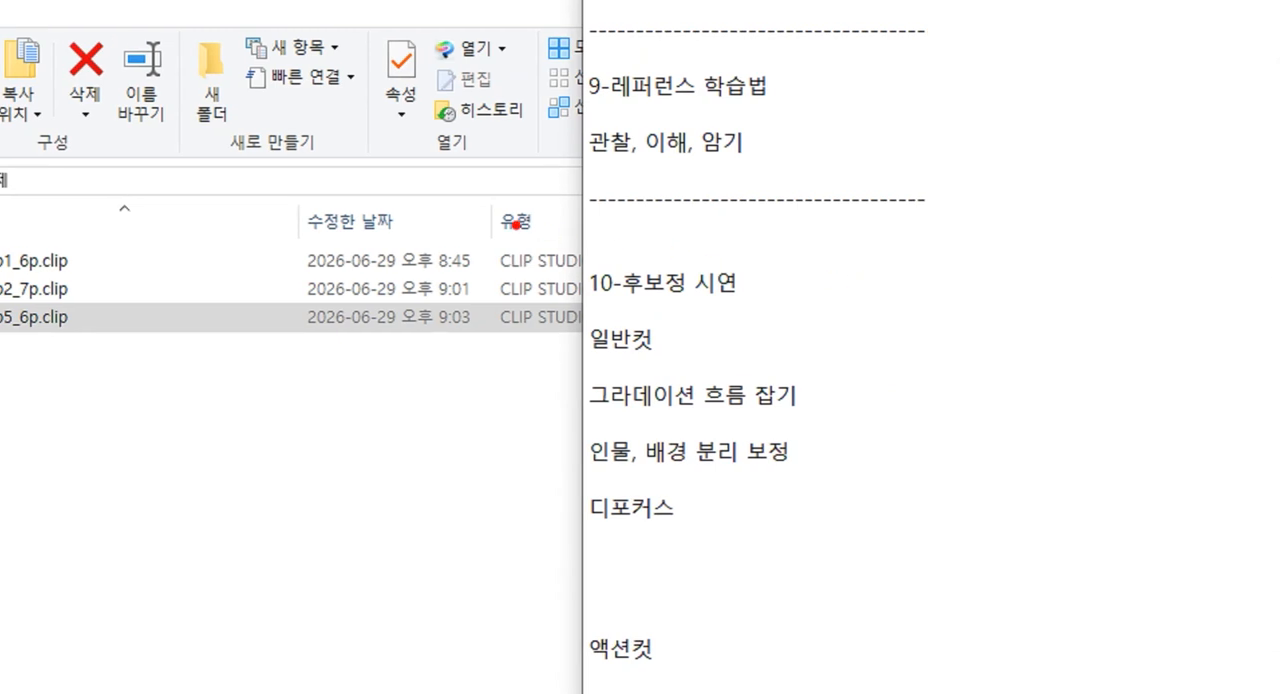
pyautogui.moveTo(570, 252); pyautogui.dragTo(850, 364)
pyautogui.moveTo(757, 49); pyautogui.dragTo(990, 210)
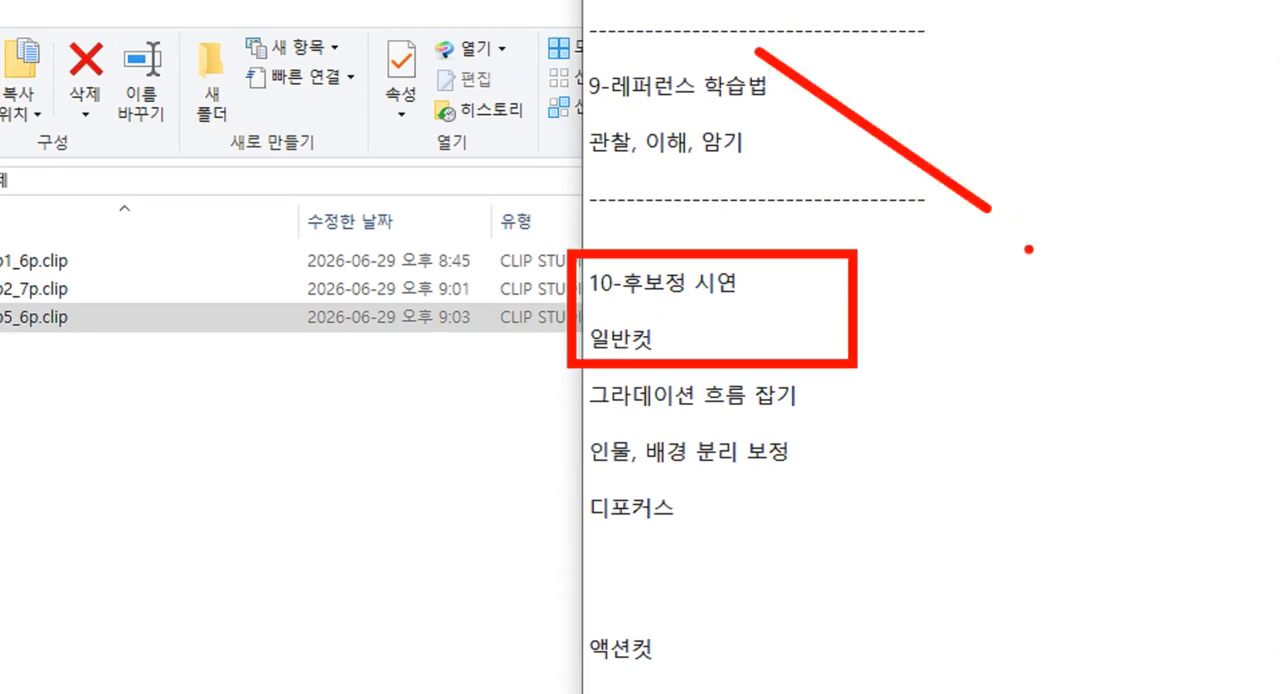
pyautogui.moveTo(1012, 305); pyautogui.dragTo(1106, 520)
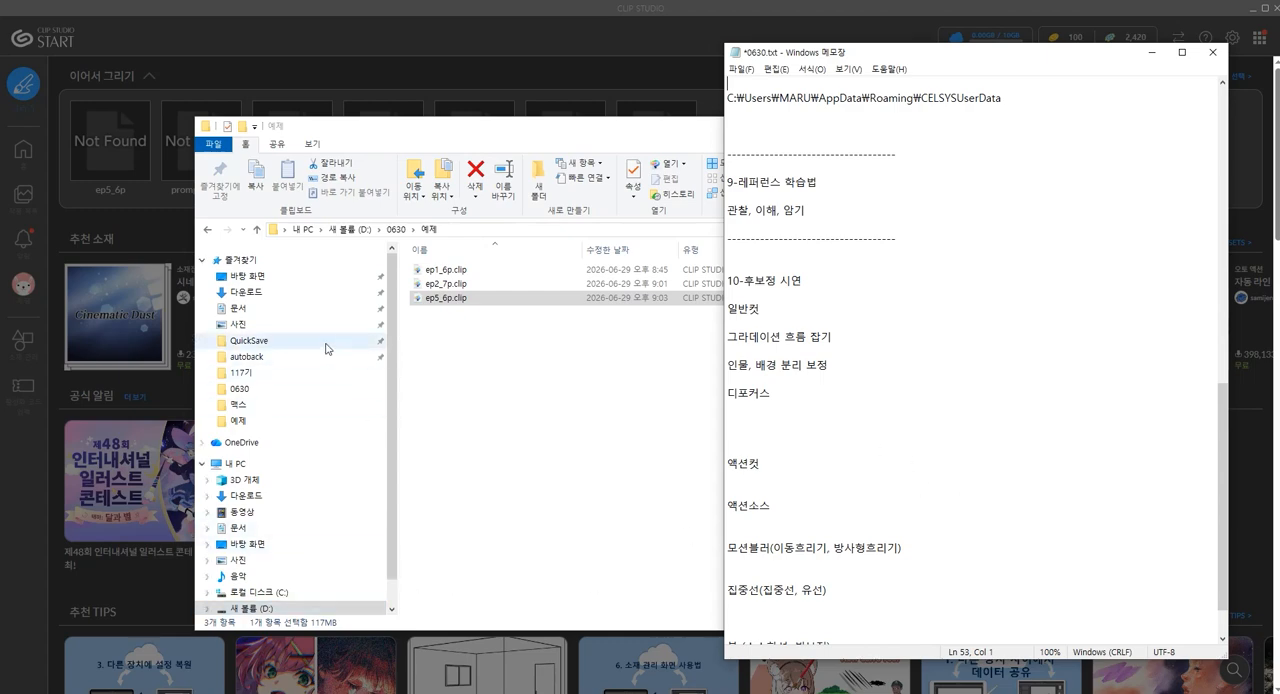
# Switch to File Explorer and open the 내 PC location
pyautogui.click(313, 465)
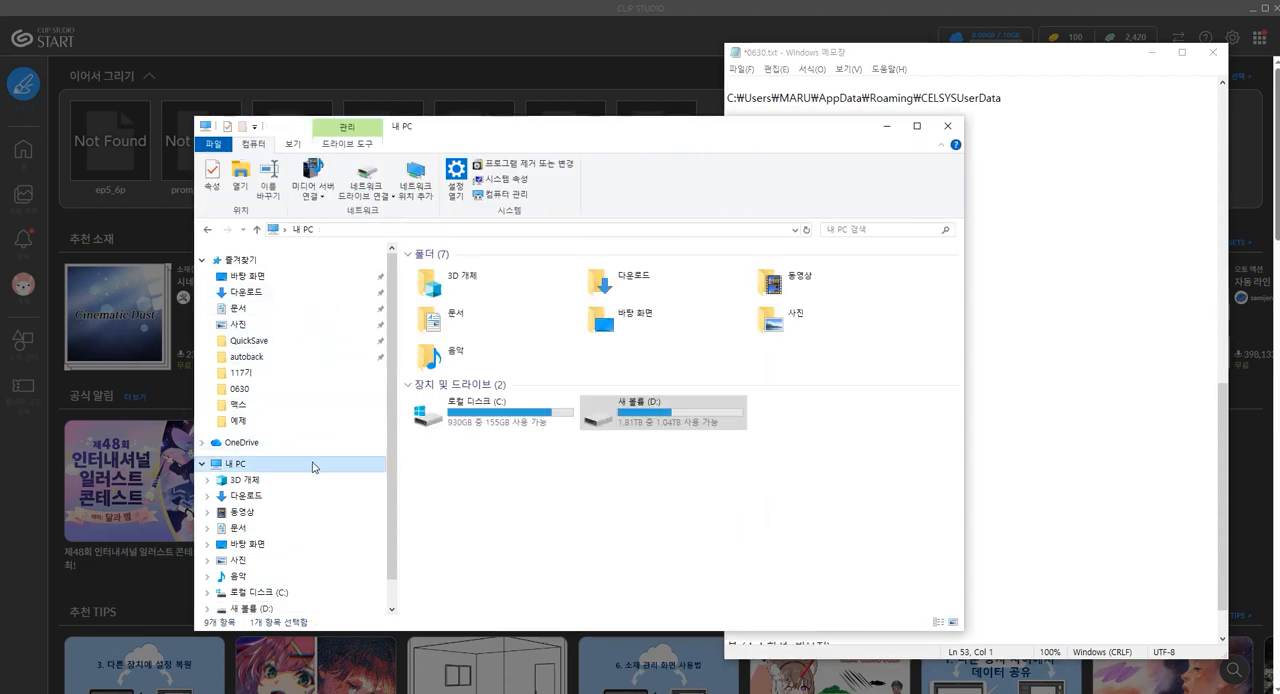